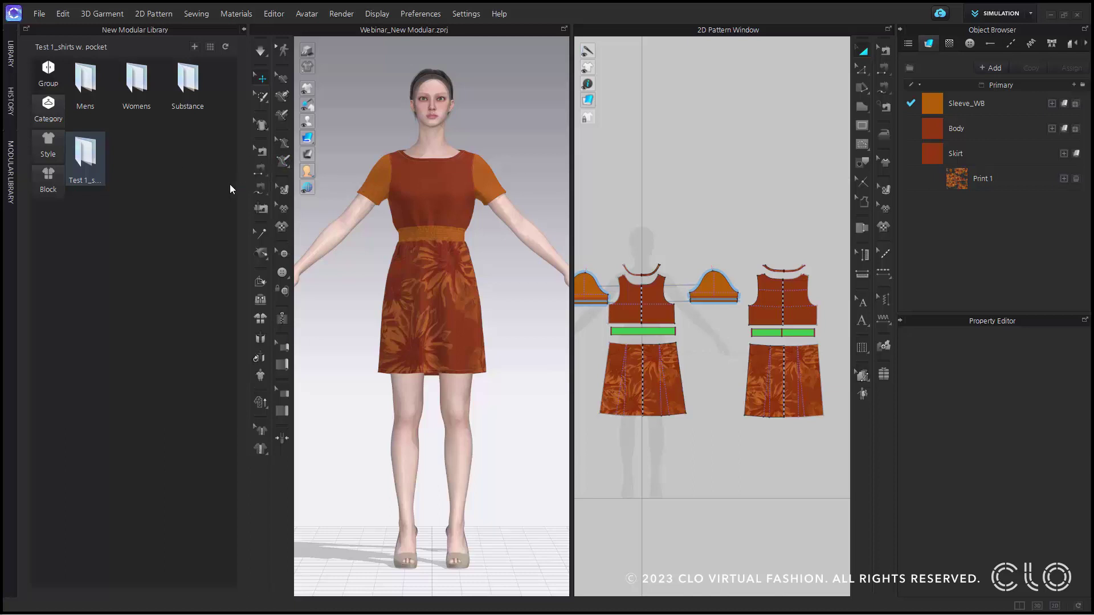
- Browse the modular library's Mens group down to the Basic_ Shirt Dropped Sleeve blocks, returning to the group overview
{"action": "double_click", "coordinate": [101, 94]}
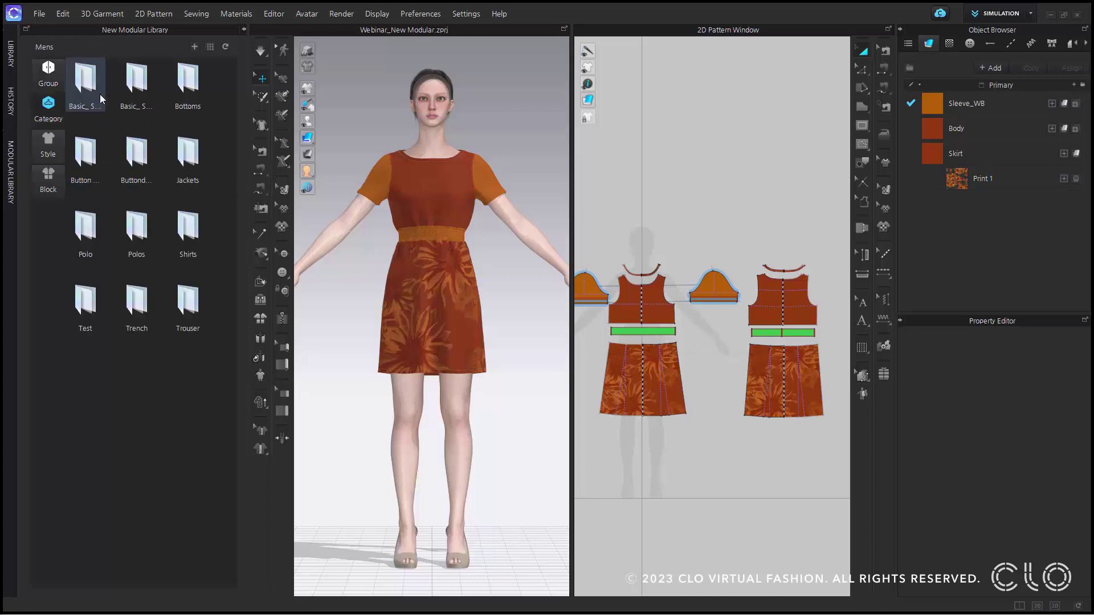
{"action": "left_click", "coordinate": [47, 71]}
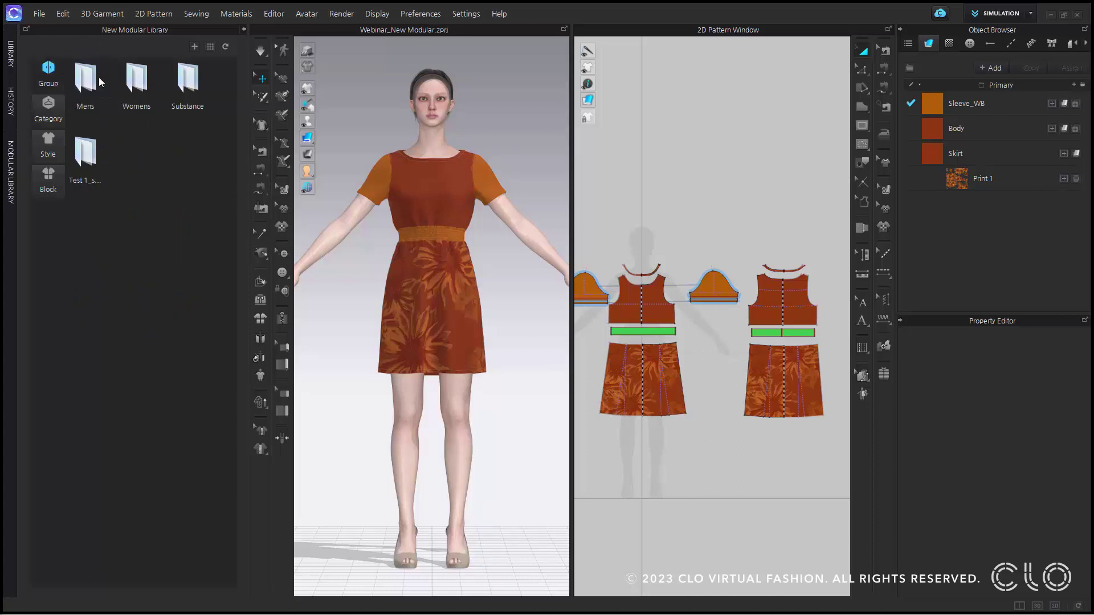
{"action": "double_click", "coordinate": [94, 90]}
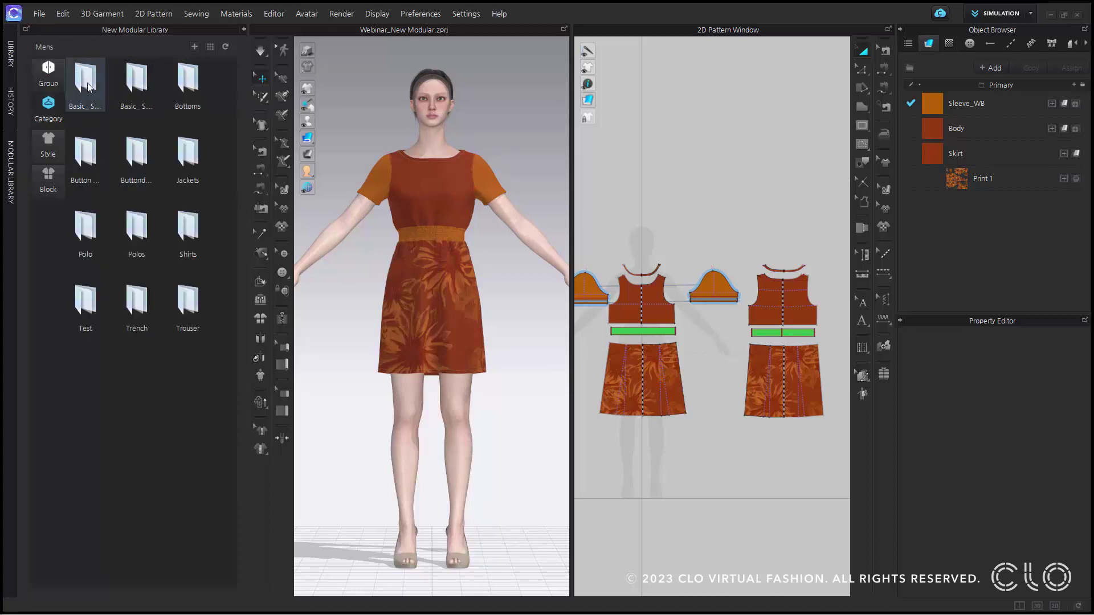
{"action": "double_click", "coordinate": [88, 87]}
{"action": "double_click", "coordinate": [88, 87]}
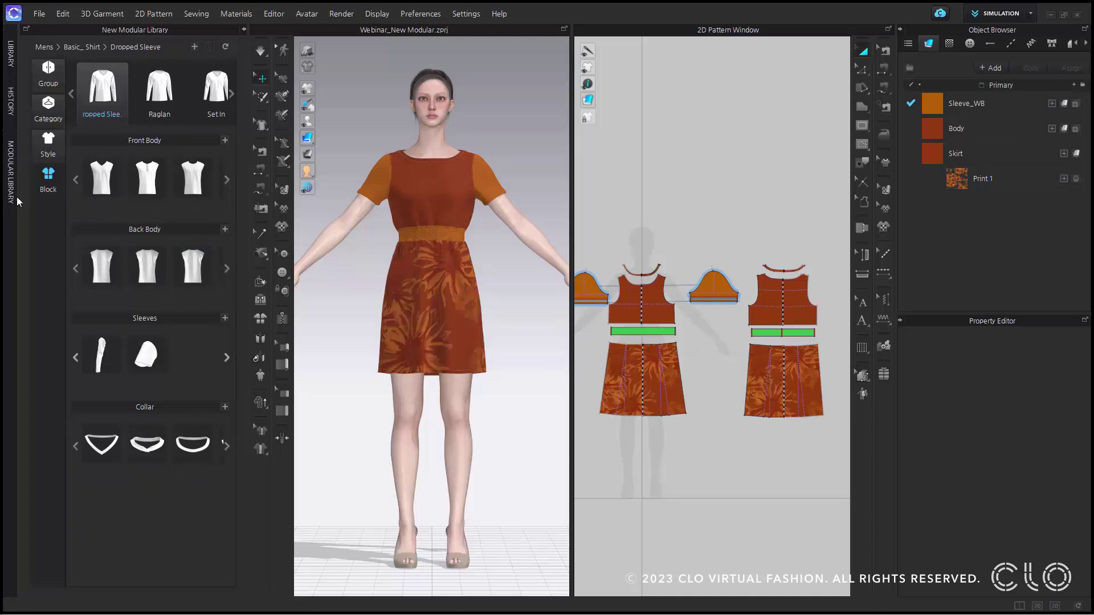
{"action": "left_click", "coordinate": [56, 86]}
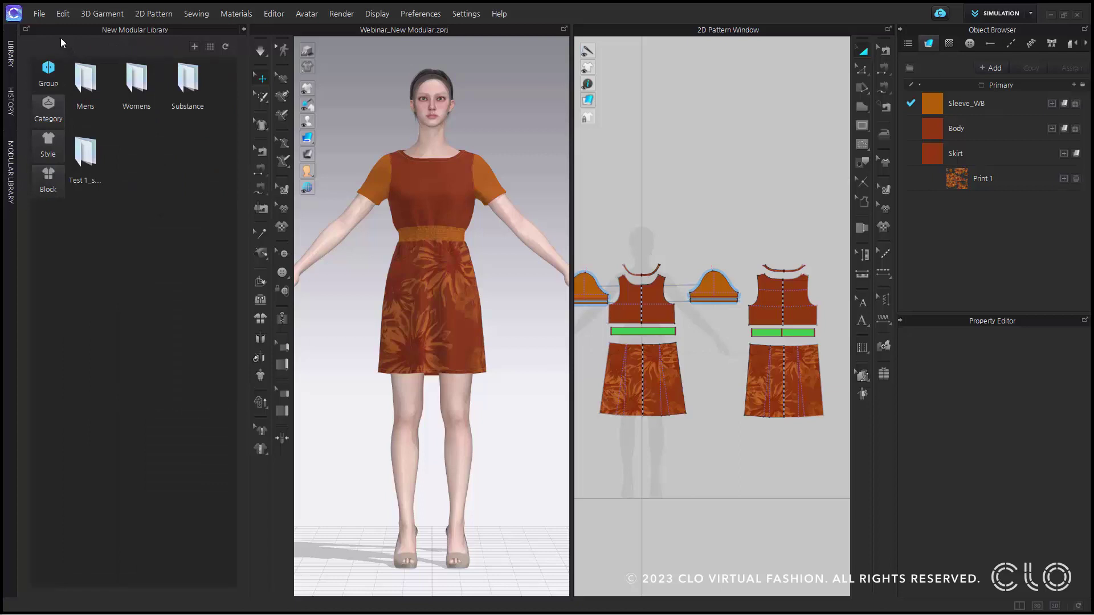
- Open the Modular Creator and add the 2023FW folder from the Blocks directory as a group
{"action": "left_click", "coordinate": [43, 15]}
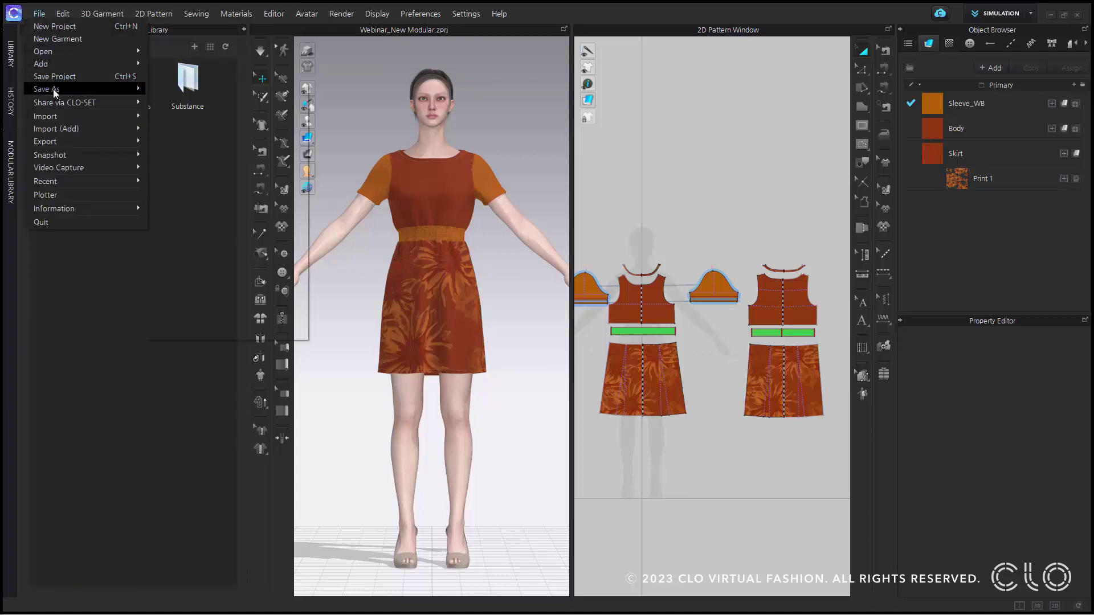
{"action": "mouse_move", "coordinate": [53, 89]}
{"action": "left_click", "coordinate": [165, 255]}
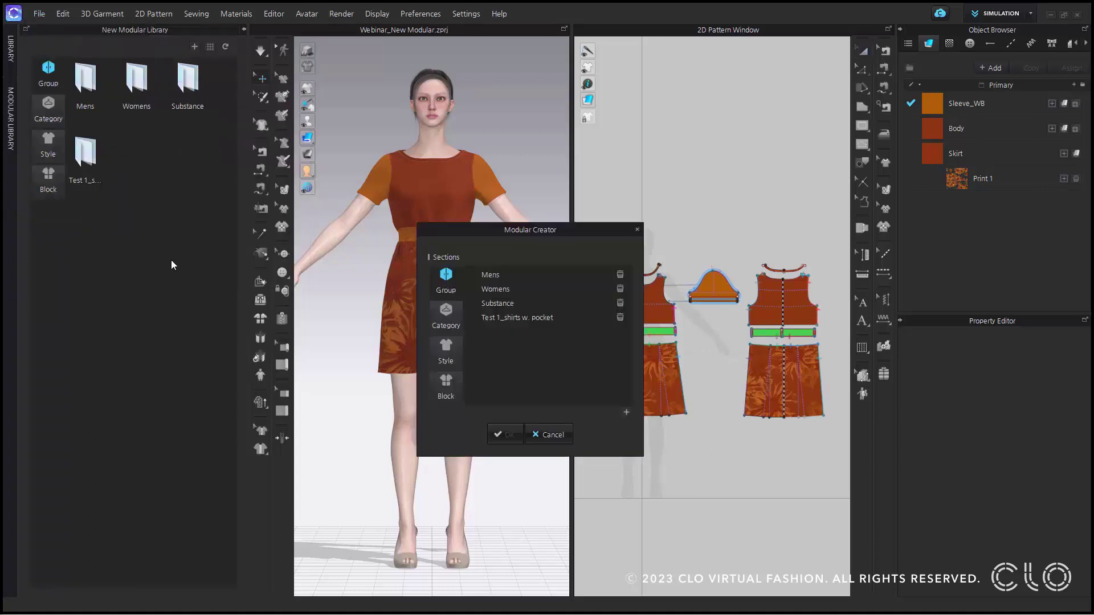
{"action": "left_click_drag", "start_coordinate": [551, 229], "coordinate": [431, 143]}
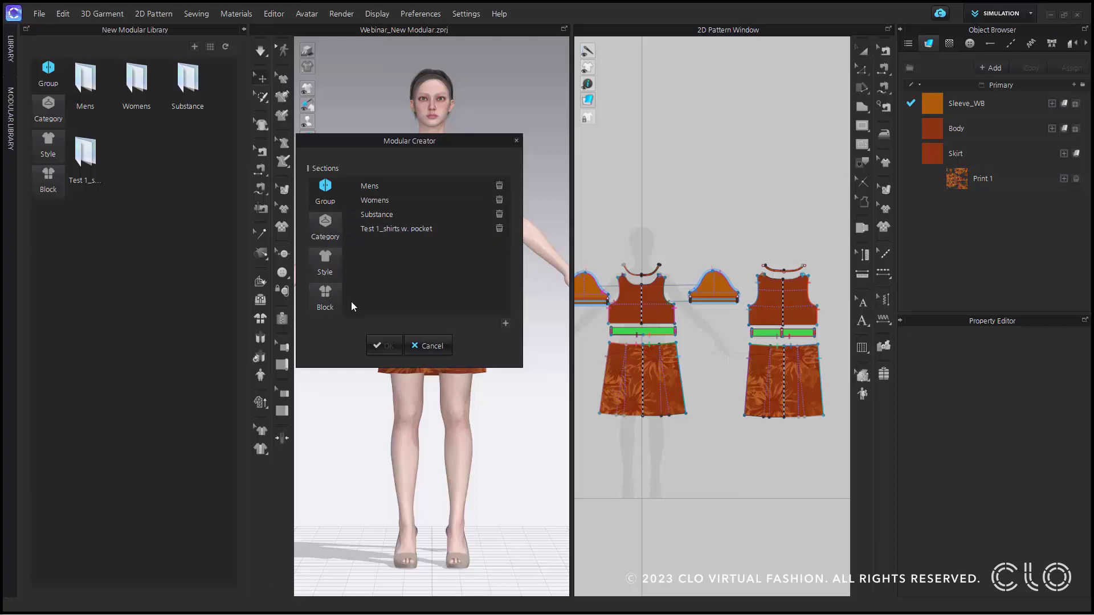
{"action": "left_click", "coordinate": [369, 229]}
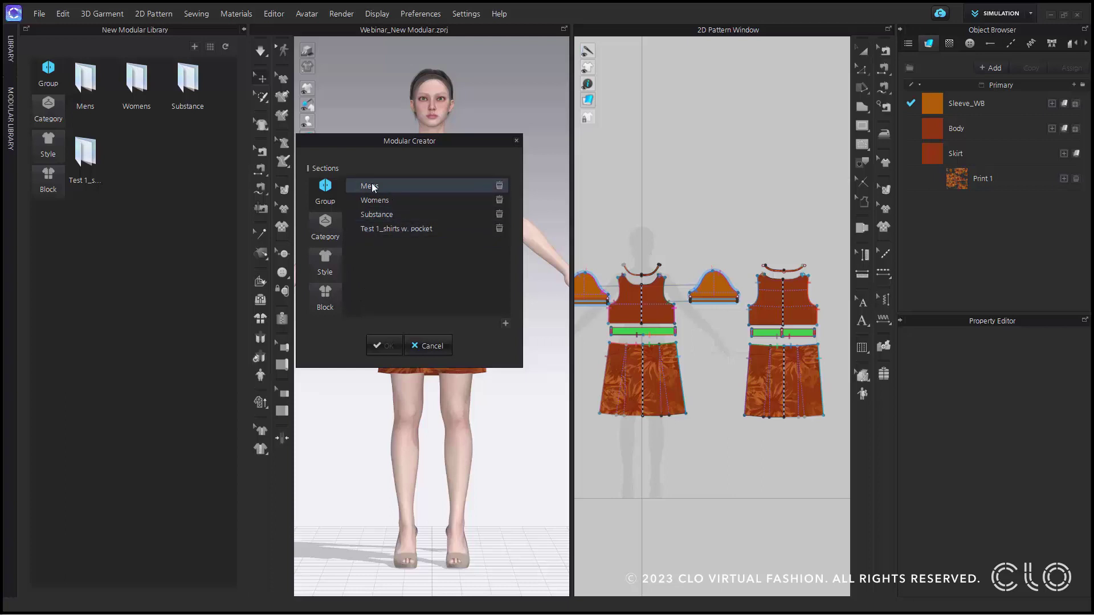
{"action": "left_click", "coordinate": [401, 237]}
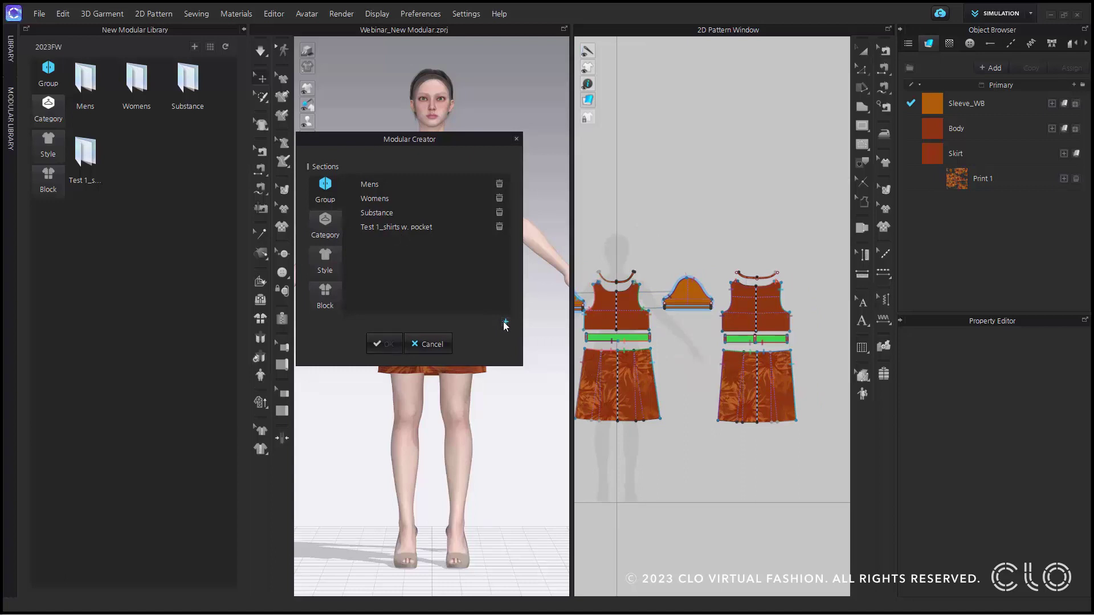
{"action": "left_click", "coordinate": [506, 322]}
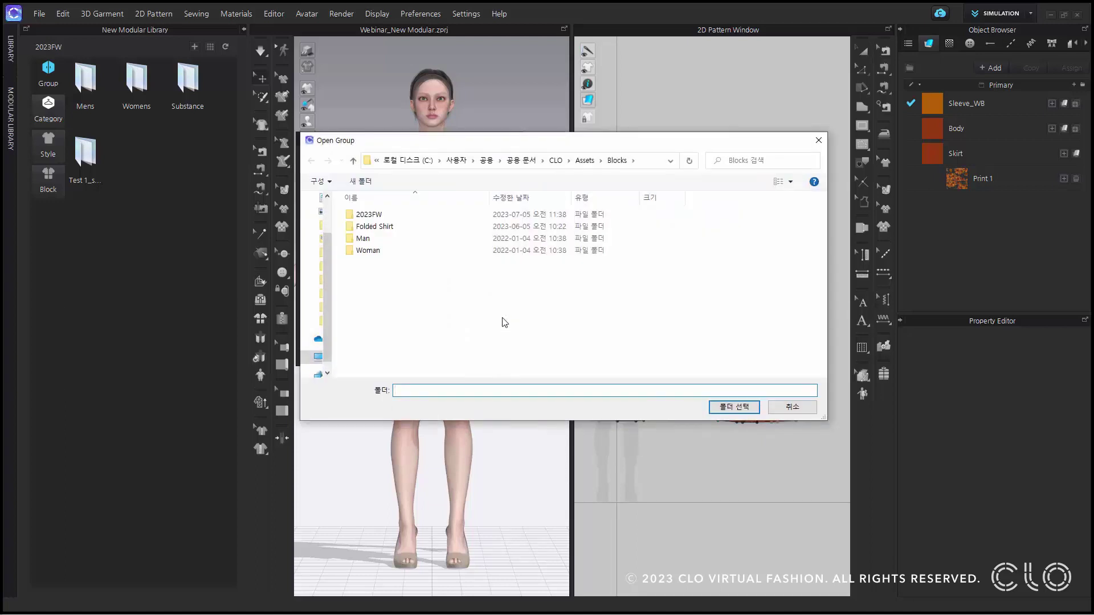
{"action": "left_click", "coordinate": [500, 215]}
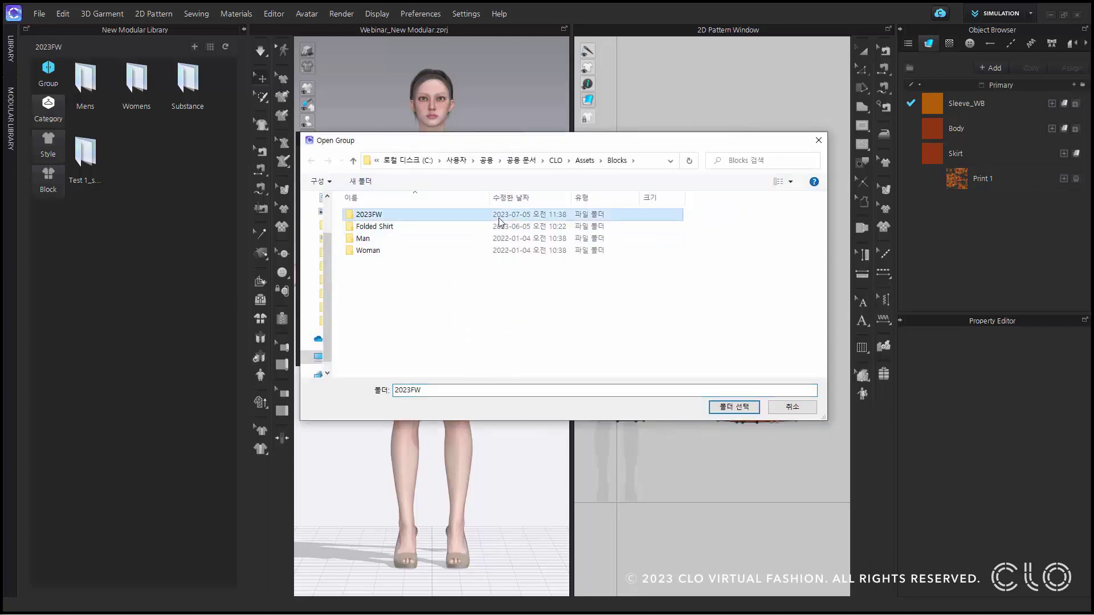
{"action": "left_click", "coordinate": [747, 408]}
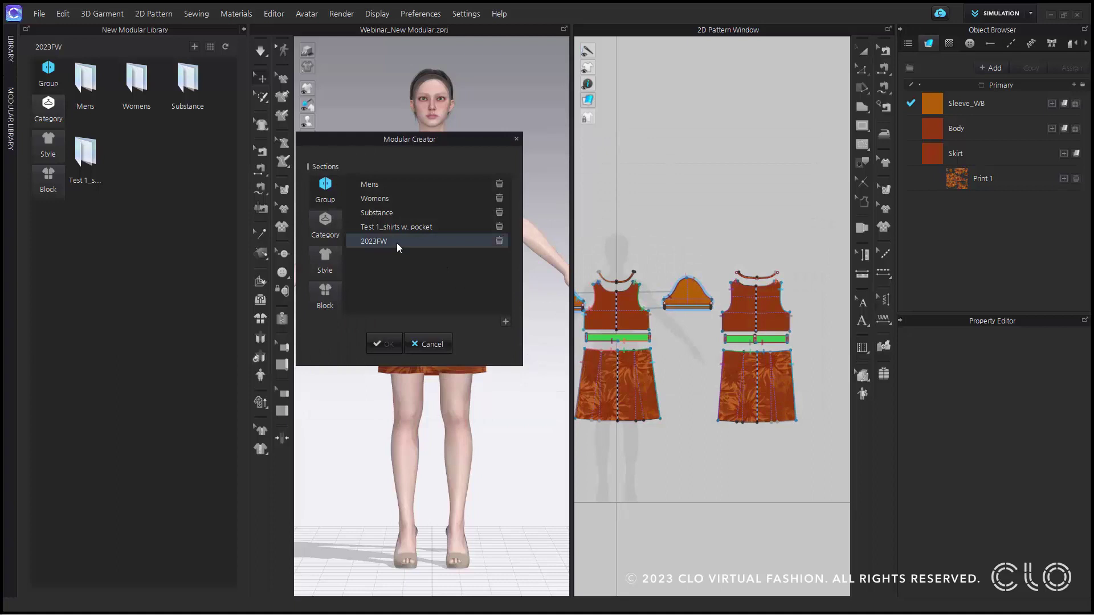
- Enter the 2023FW group and add a category named Dress
{"action": "left_click", "coordinate": [397, 243]}
{"action": "left_click", "coordinate": [326, 225]}
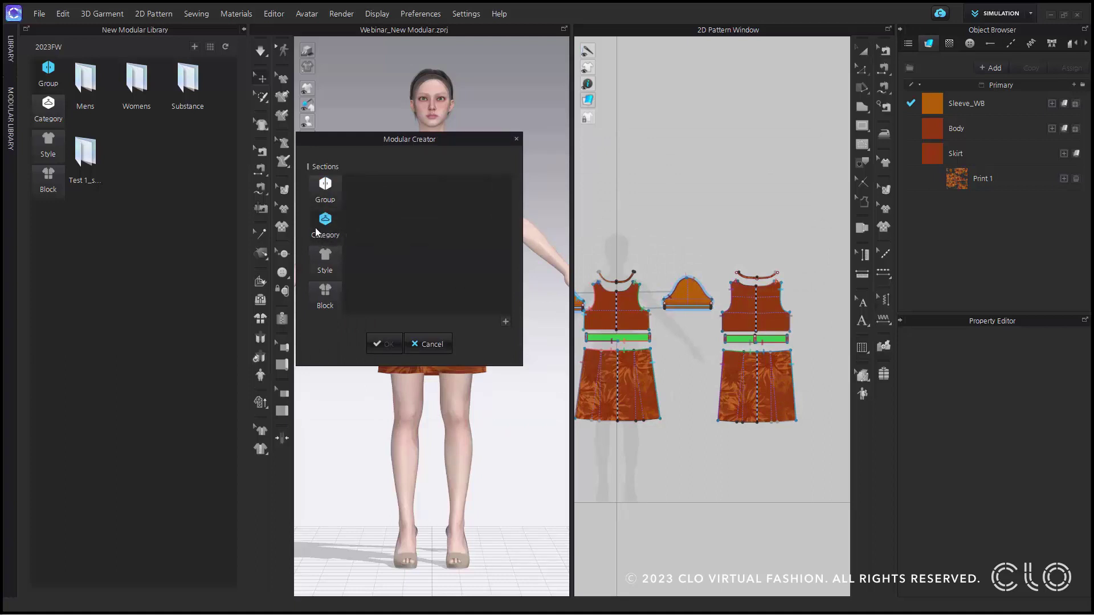
{"action": "left_click", "coordinate": [328, 198]}
{"action": "left_click", "coordinate": [377, 242]}
{"action": "left_click", "coordinate": [505, 322]}
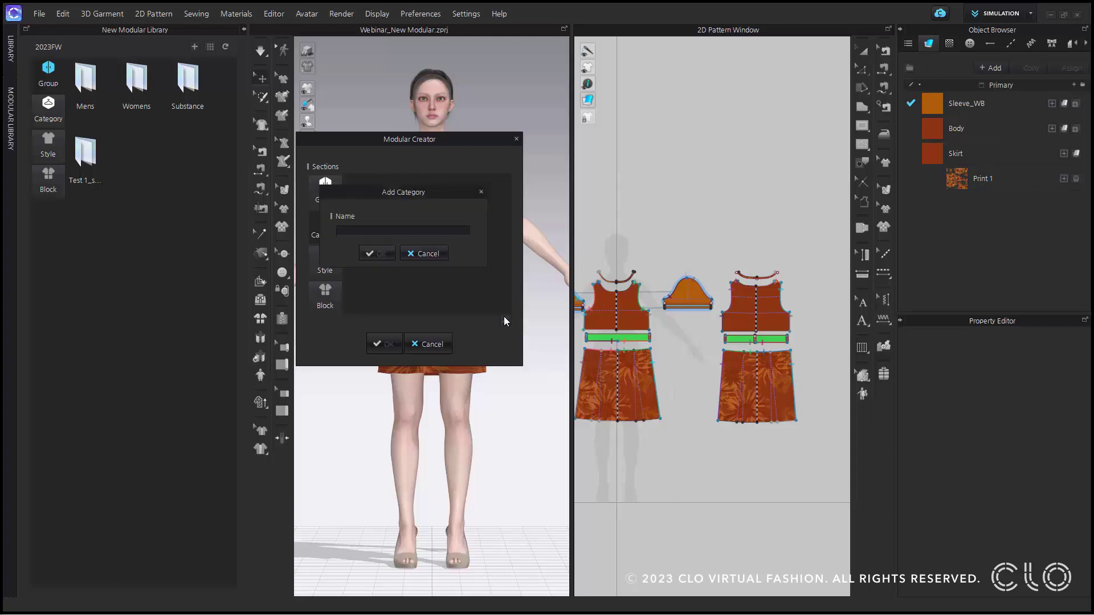
{"action": "type", "text": "Dress"}
{"action": "key", "text": "Return"}
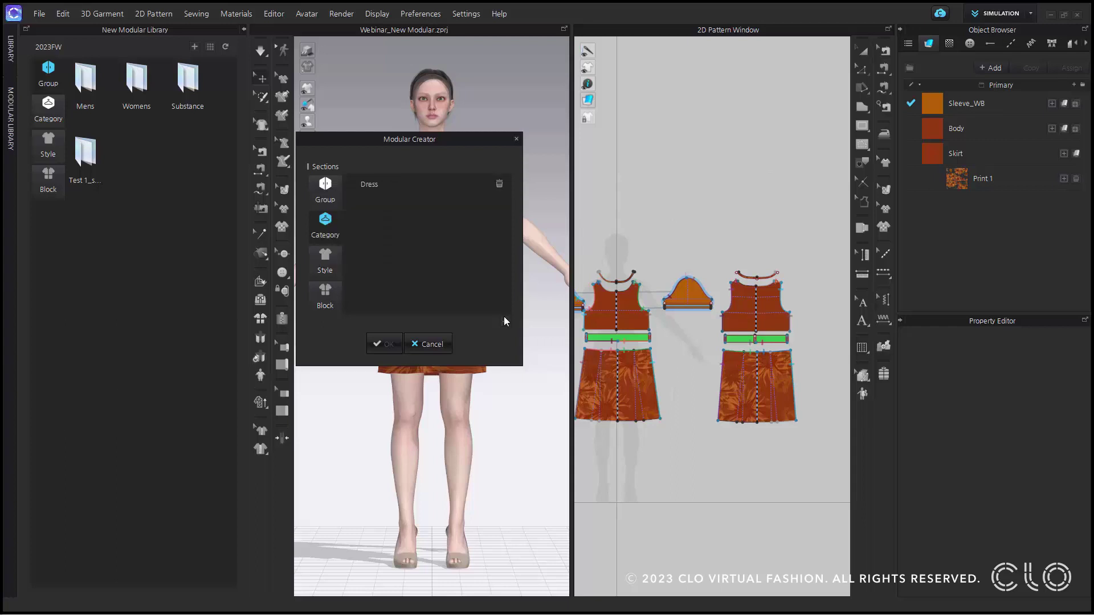
- In the Dress category, add a style named Elastic Dress using the current thumbnail
{"action": "double_click", "coordinate": [383, 186]}
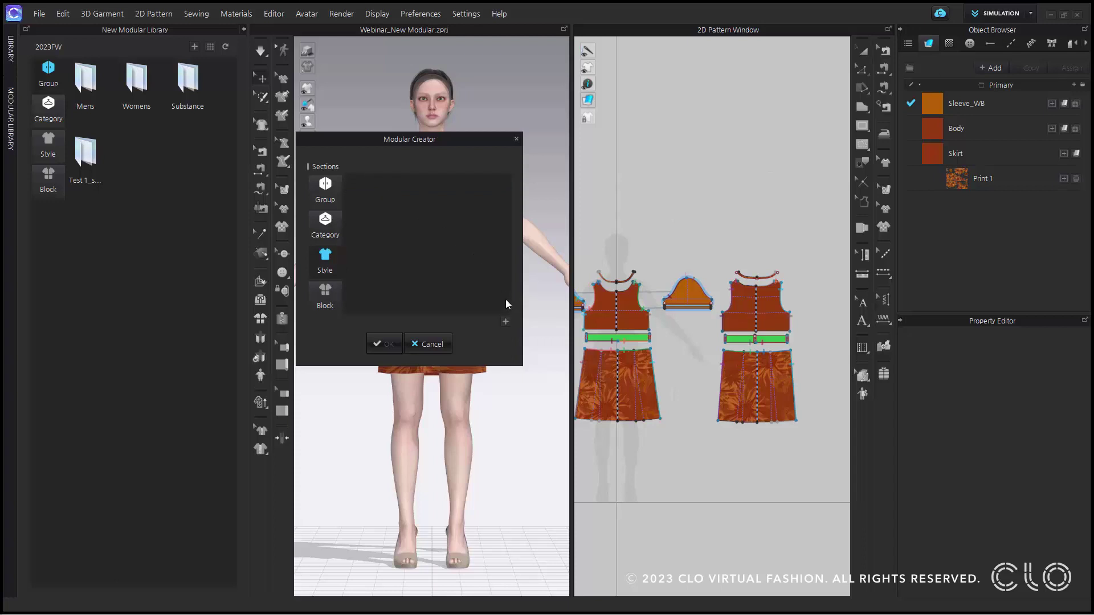
{"action": "left_click_drag", "start_coordinate": [456, 139], "coordinate": [253, 139]}
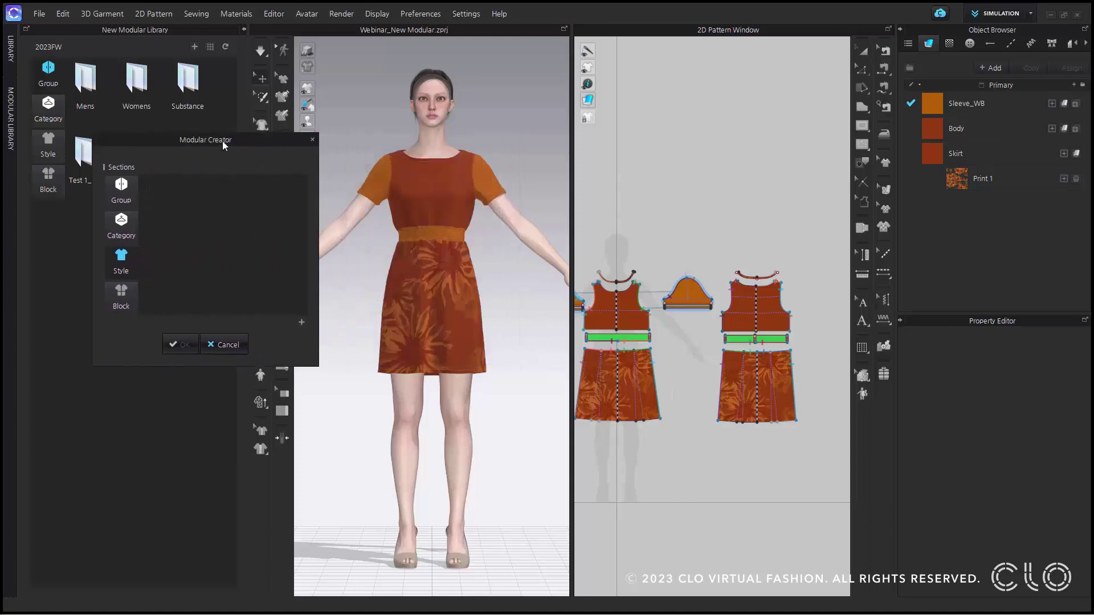
{"action": "left_click", "coordinate": [302, 322]}
{"action": "left_click_drag", "start_coordinate": [230, 180], "coordinate": [423, 173]}
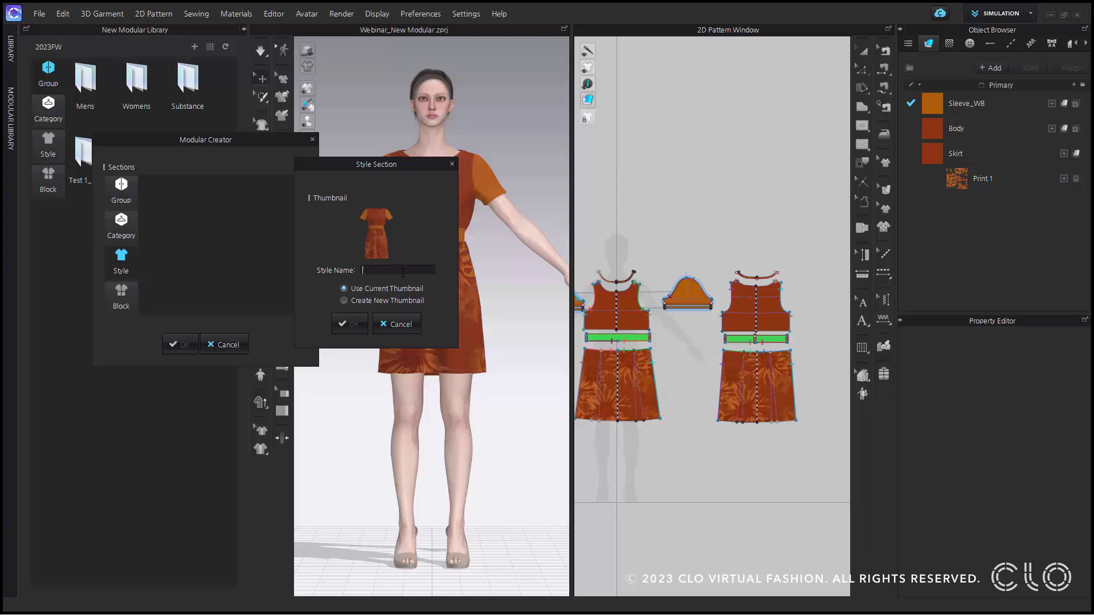
{"action": "type", "text": "Elastic Dress"}
{"action": "left_click", "coordinate": [350, 324]}
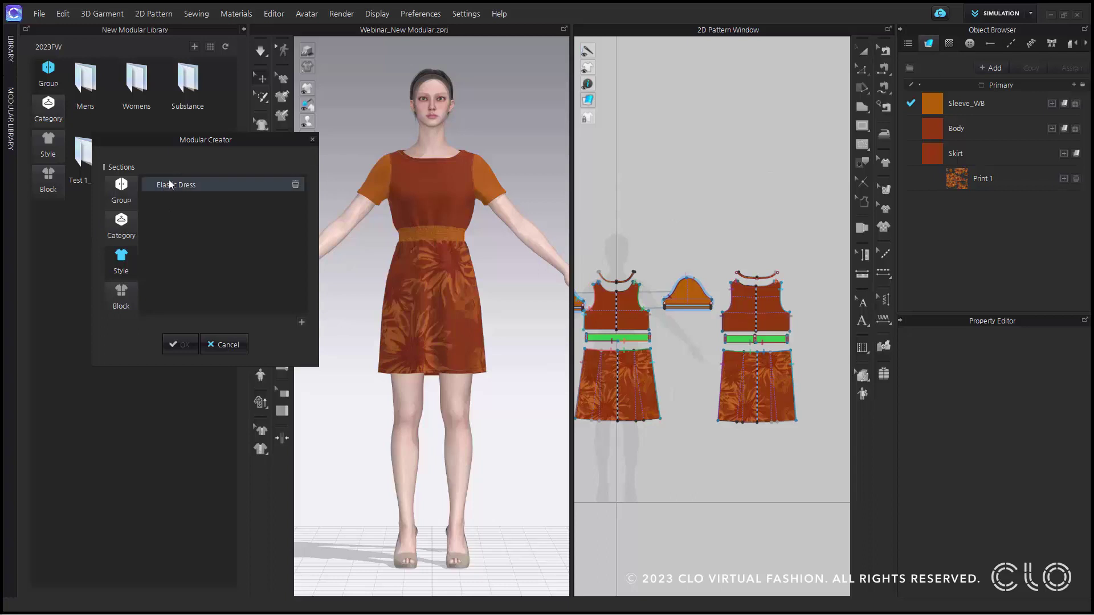
- Enter the Elastic Dress style, review the available block types and add a Front Body block
{"action": "double_click", "coordinate": [210, 188]}
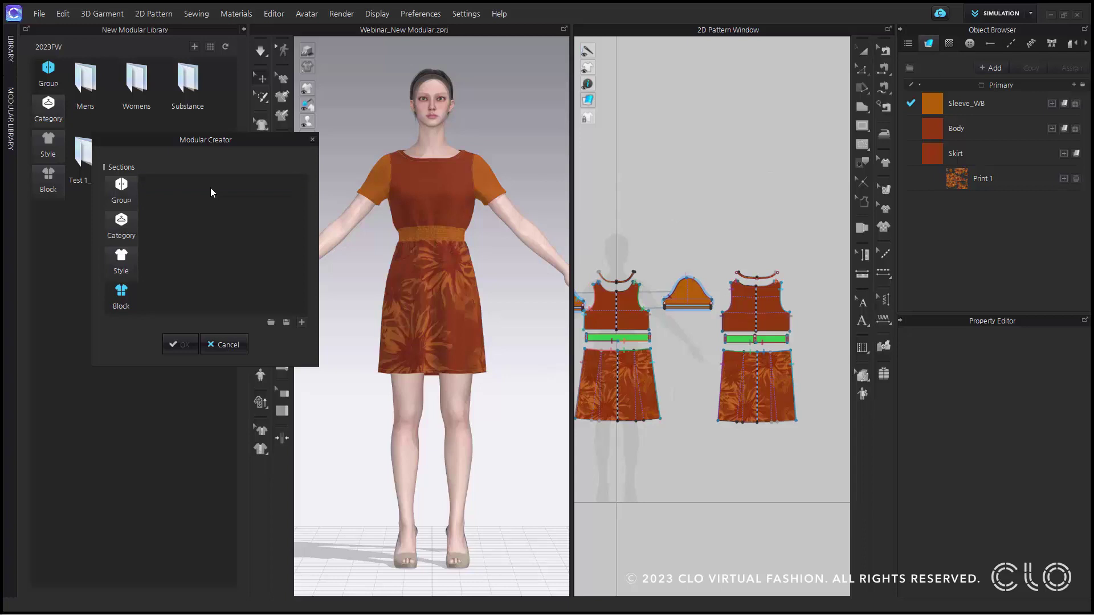
{"action": "left_click", "coordinate": [301, 322]}
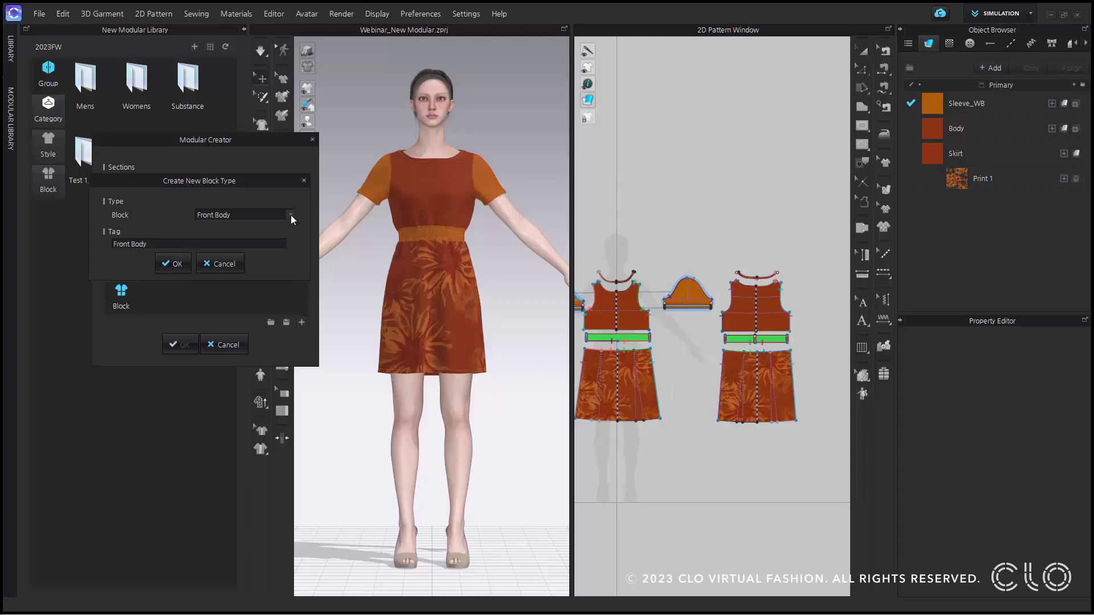
{"action": "left_click_drag", "start_coordinate": [283, 183], "coordinate": [320, 180]}
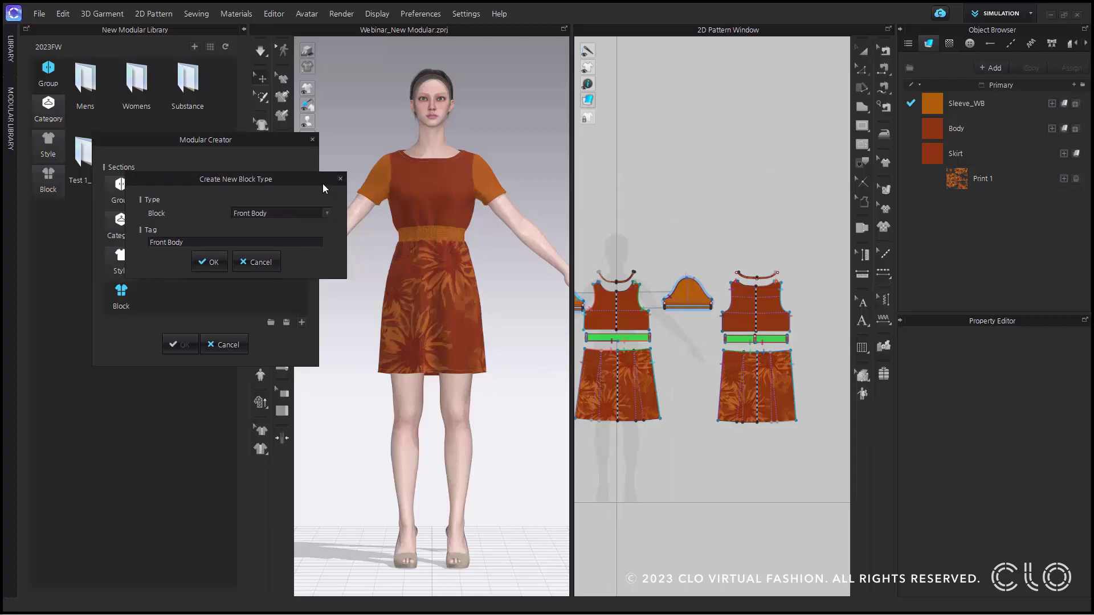
{"action": "left_click", "coordinate": [328, 212]}
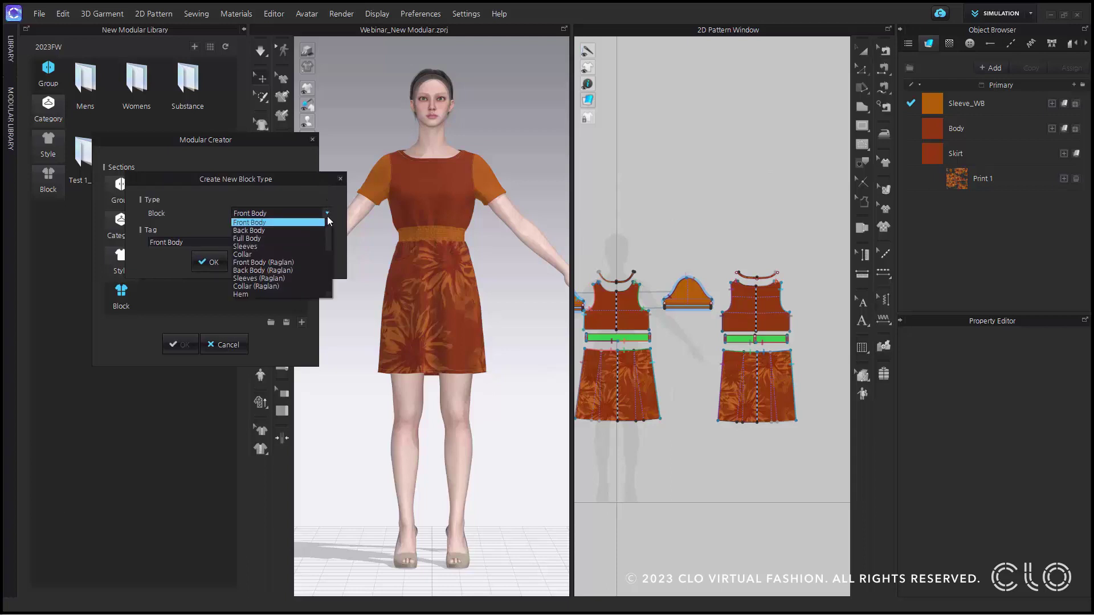
{"action": "scroll", "coordinate": [314, 272], "scroll_direction": "down", "scroll_amount": 5}
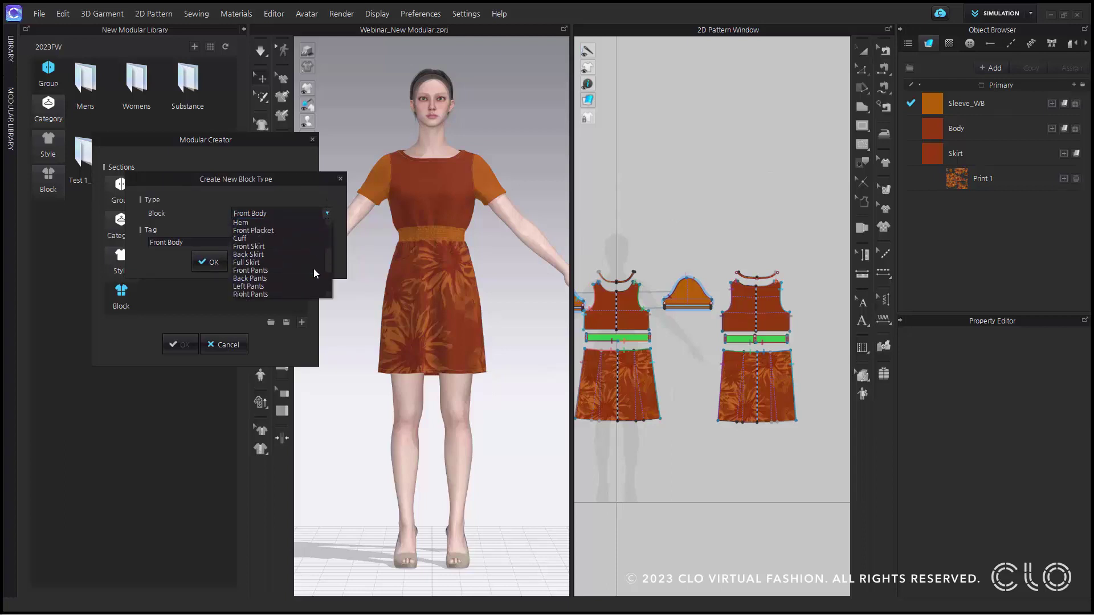
{"action": "scroll", "coordinate": [313, 276], "scroll_direction": "down", "scroll_amount": 1}
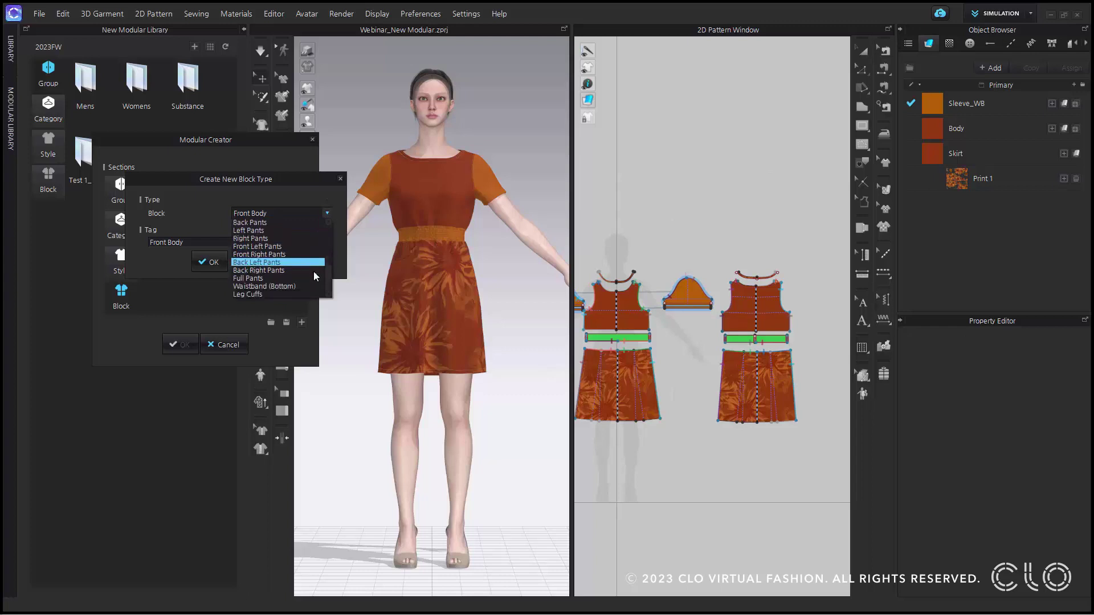
{"action": "scroll", "coordinate": [313, 271], "scroll_direction": "up", "scroll_amount": 5}
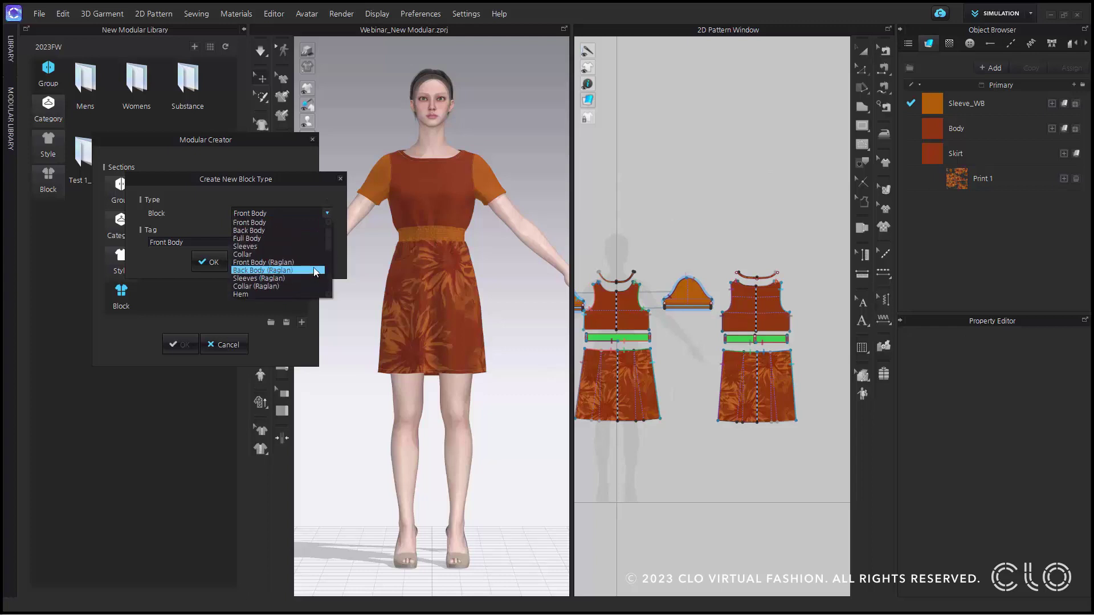
{"action": "left_click", "coordinate": [320, 223]}
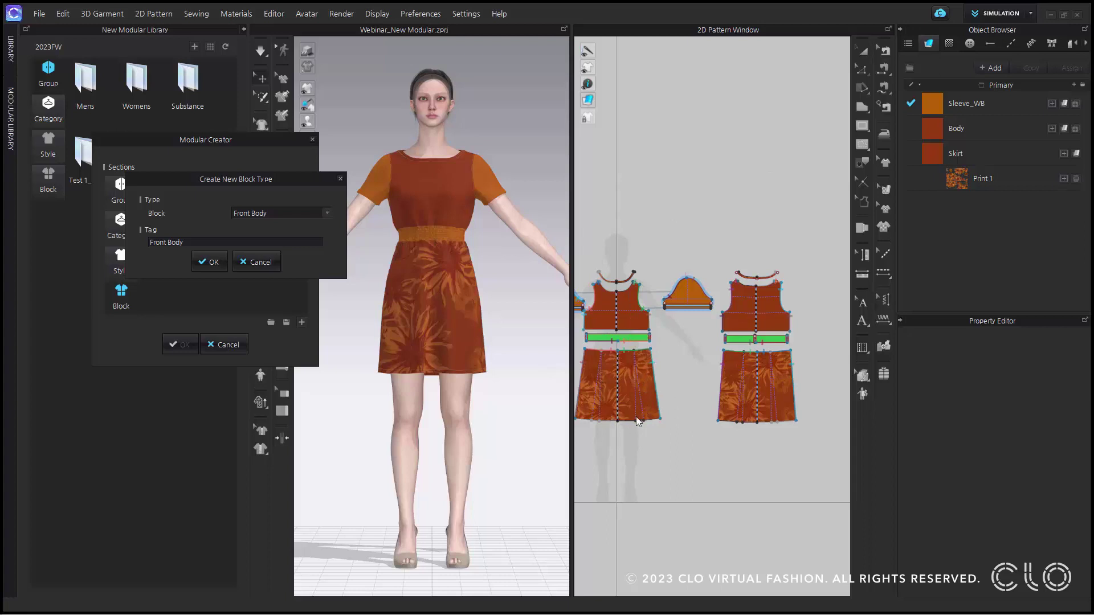
{"action": "left_click", "coordinate": [219, 263]}
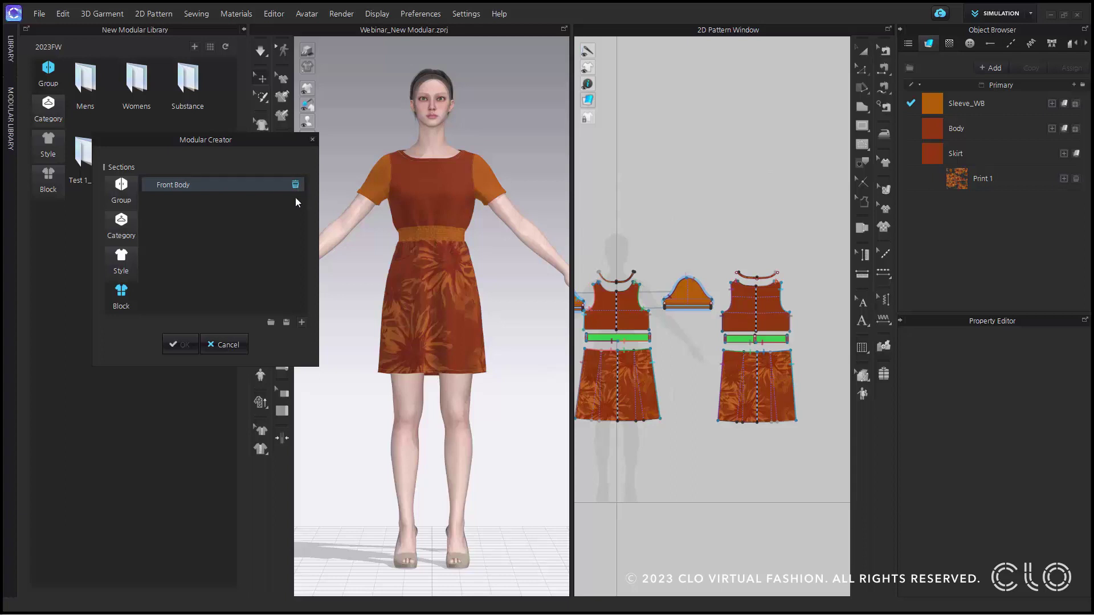
- Add a Back Body block and a Sleeves block to the Elastic Dress style
{"action": "left_click", "coordinate": [300, 323]}
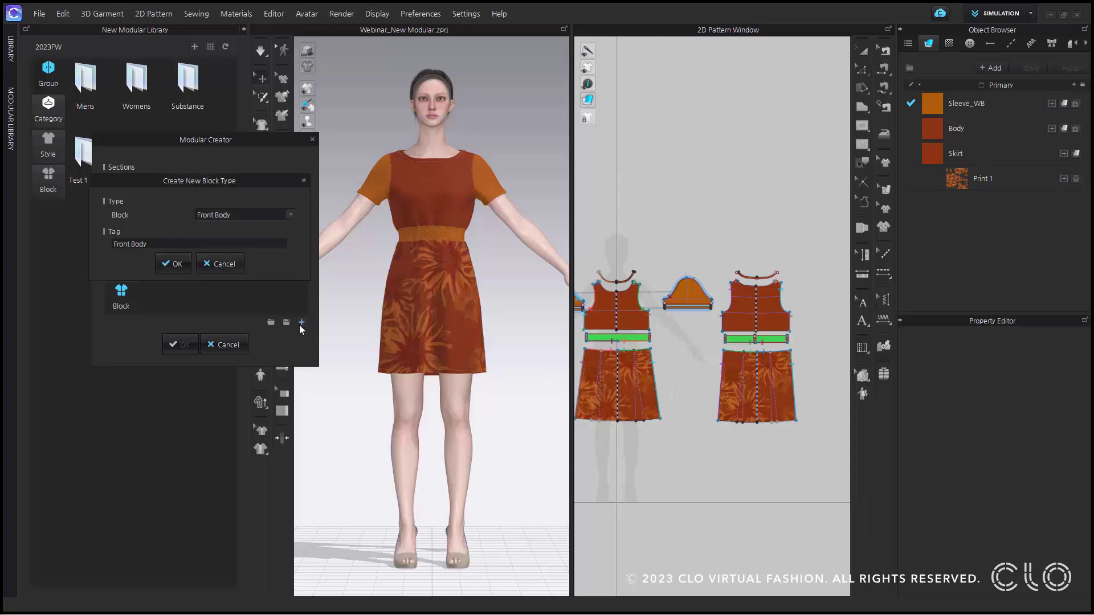
{"action": "left_click", "coordinate": [277, 217]}
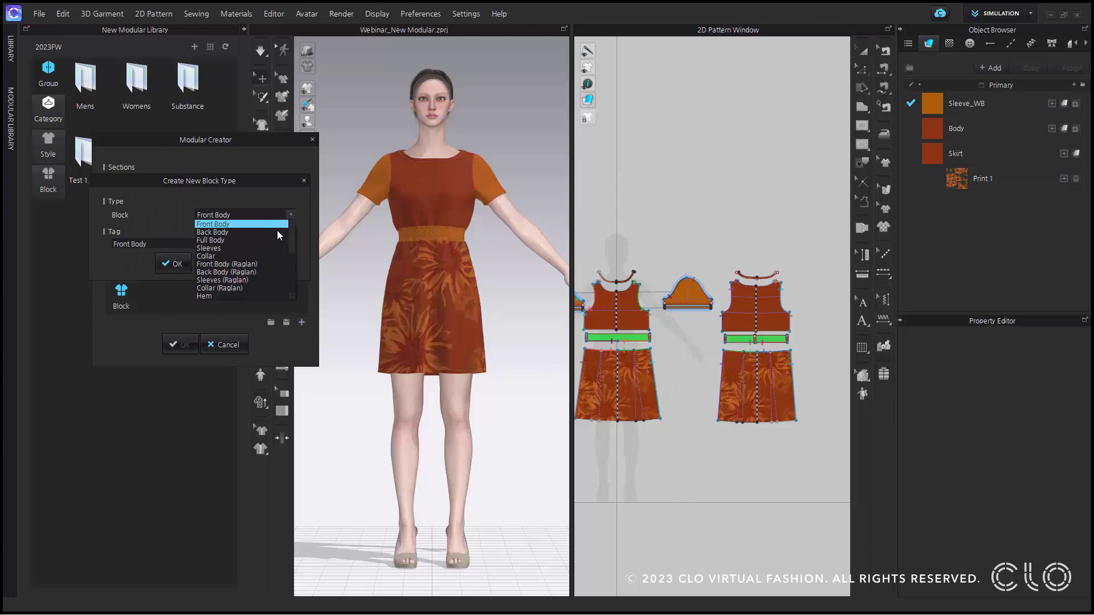
{"action": "left_click", "coordinate": [278, 232]}
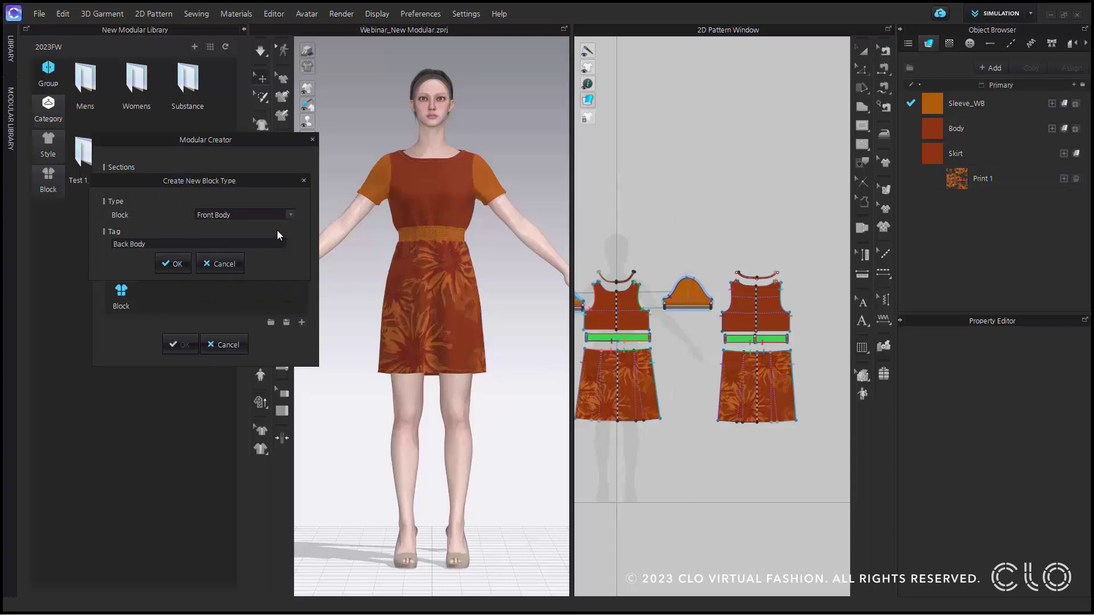
{"action": "left_click", "coordinate": [178, 264]}
{"action": "left_click", "coordinate": [301, 322]}
{"action": "left_click", "coordinate": [262, 216]}
{"action": "left_click", "coordinate": [264, 248]}
{"action": "left_click", "coordinate": [174, 265]}
- Add a Waistband (Bottom) block to the Elastic Dress style
{"action": "left_click", "coordinate": [302, 323]}
{"action": "left_click", "coordinate": [270, 217]}
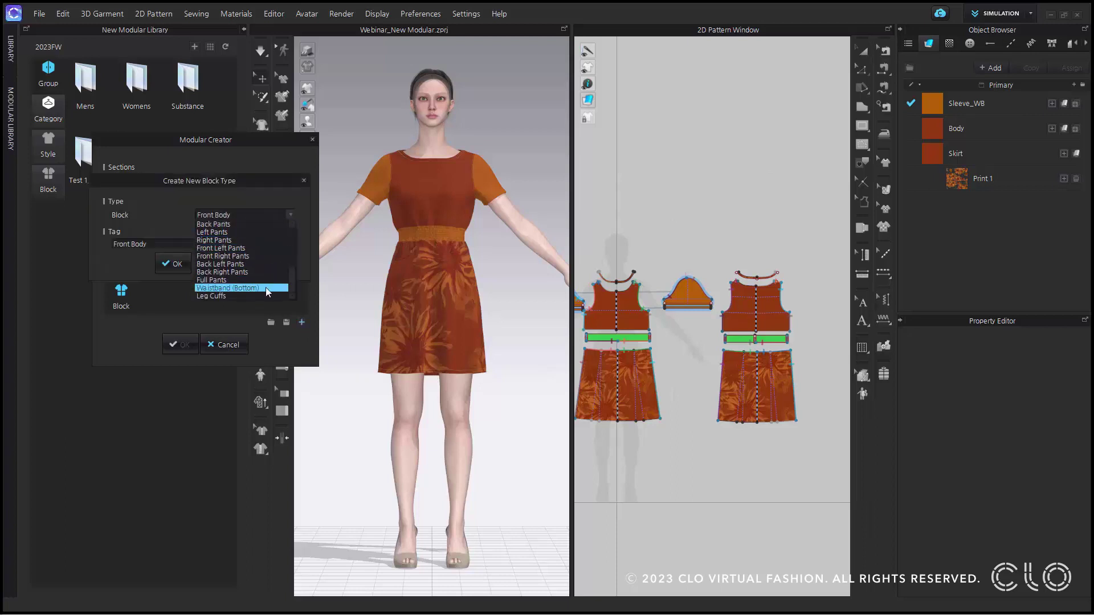
{"action": "left_click", "coordinate": [265, 287]}
{"action": "left_click", "coordinate": [163, 262]}
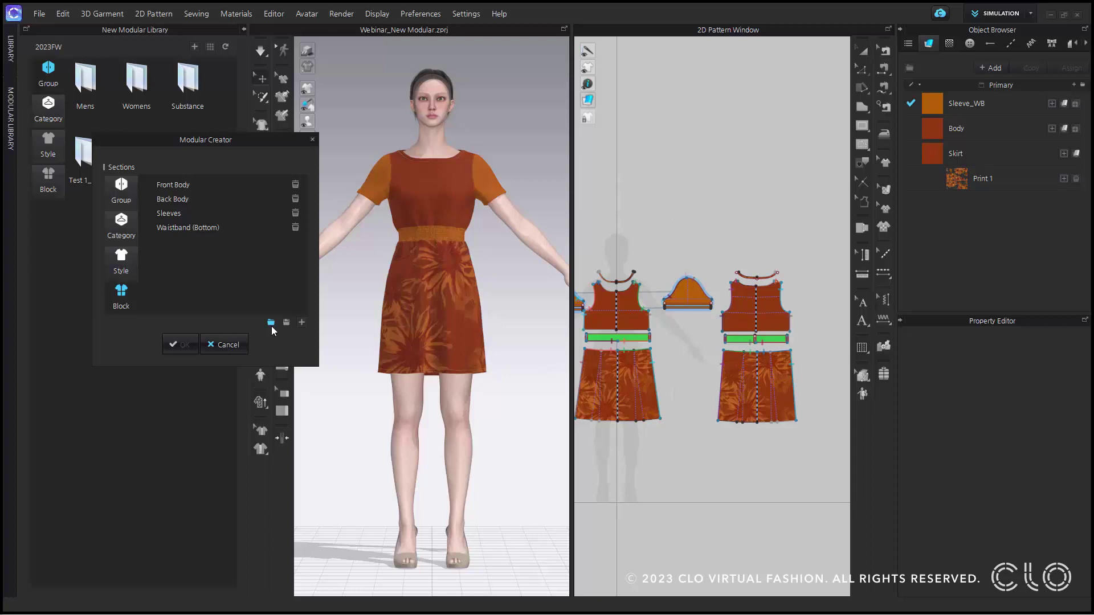
- Assign the front neckline, bodice and skirt patterns to the Front Body block as Elastic Dress_Front Body, using the block component thumbnail
{"action": "left_click", "coordinate": [269, 188]}
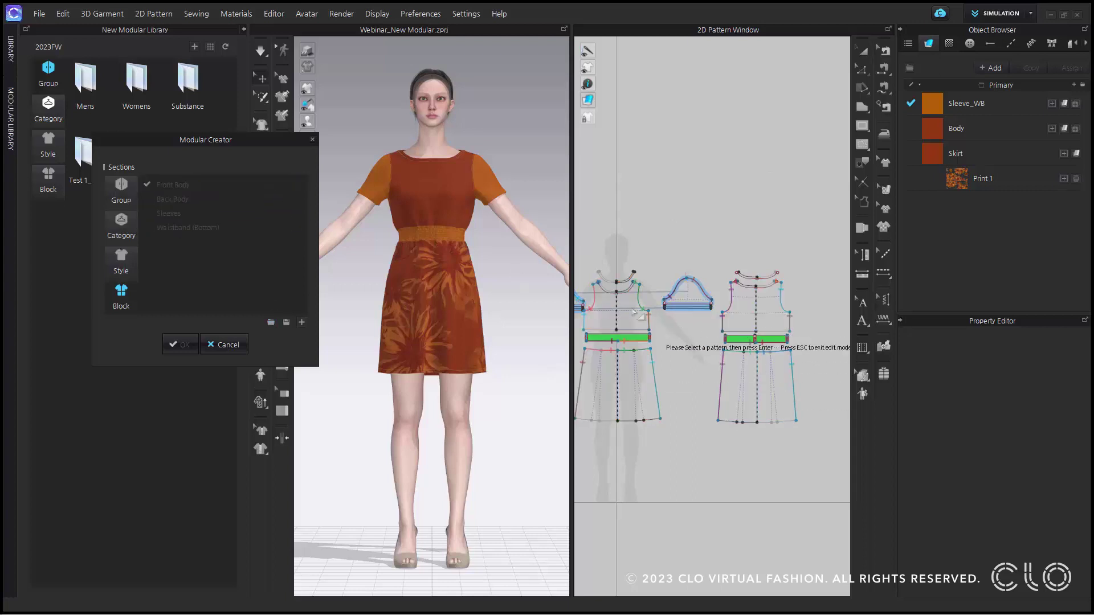
{"action": "left_click", "coordinate": [620, 310]}
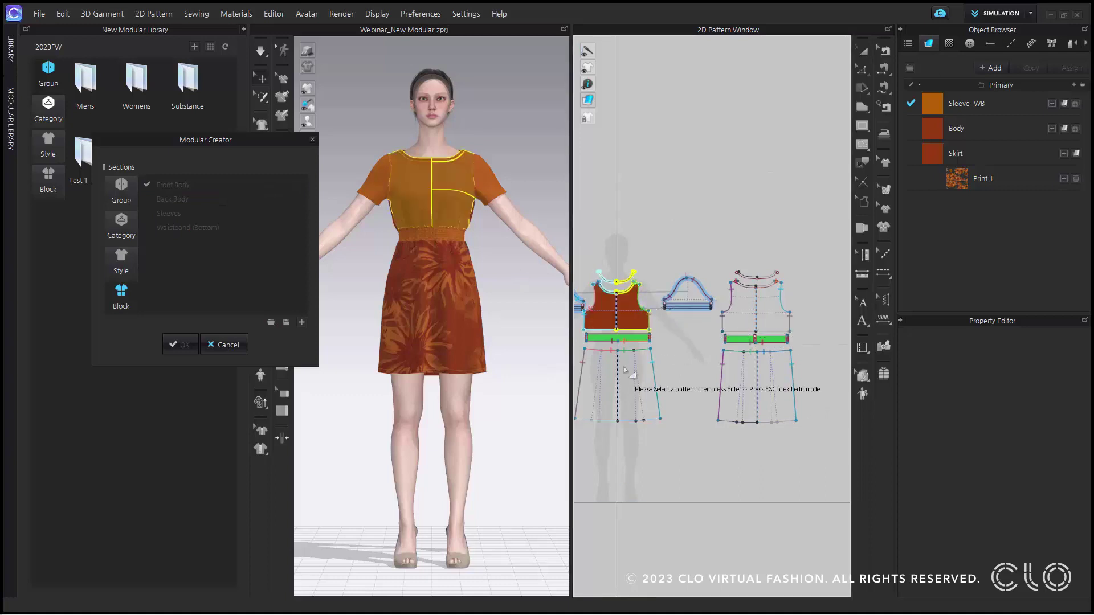
{"action": "left_click", "coordinate": [625, 372], "text": "shift"}
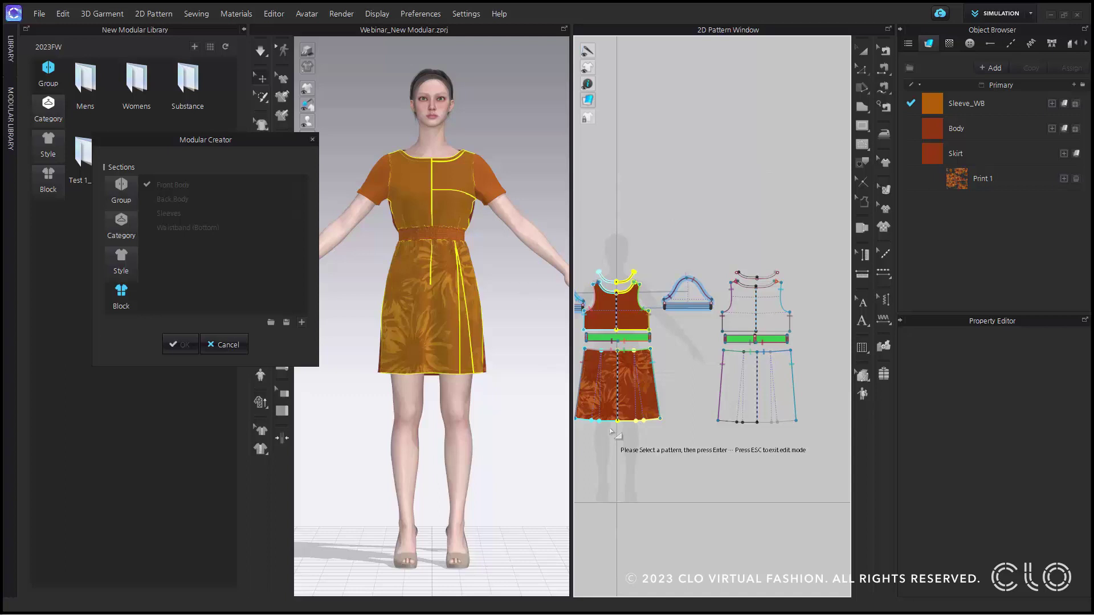
{"action": "key", "text": "Return"}
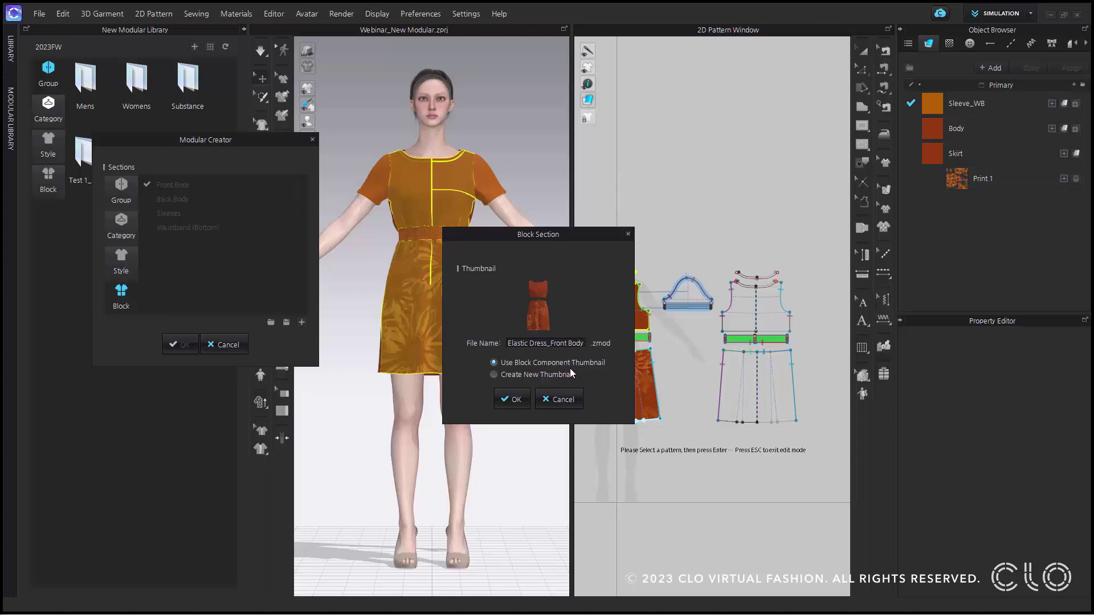
{"action": "left_click", "coordinate": [528, 393]}
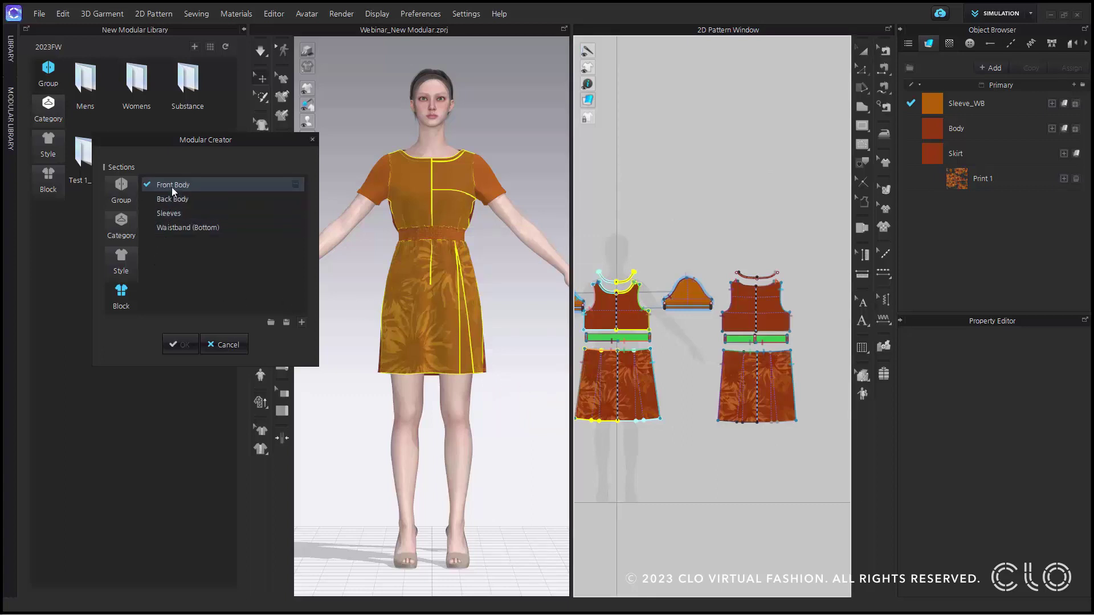
- Assign the back neckline, bodice and skirt patterns to the Back Body block and confirm its block section
{"action": "left_click_drag", "start_coordinate": [234, 147], "coordinate": [303, 191]}
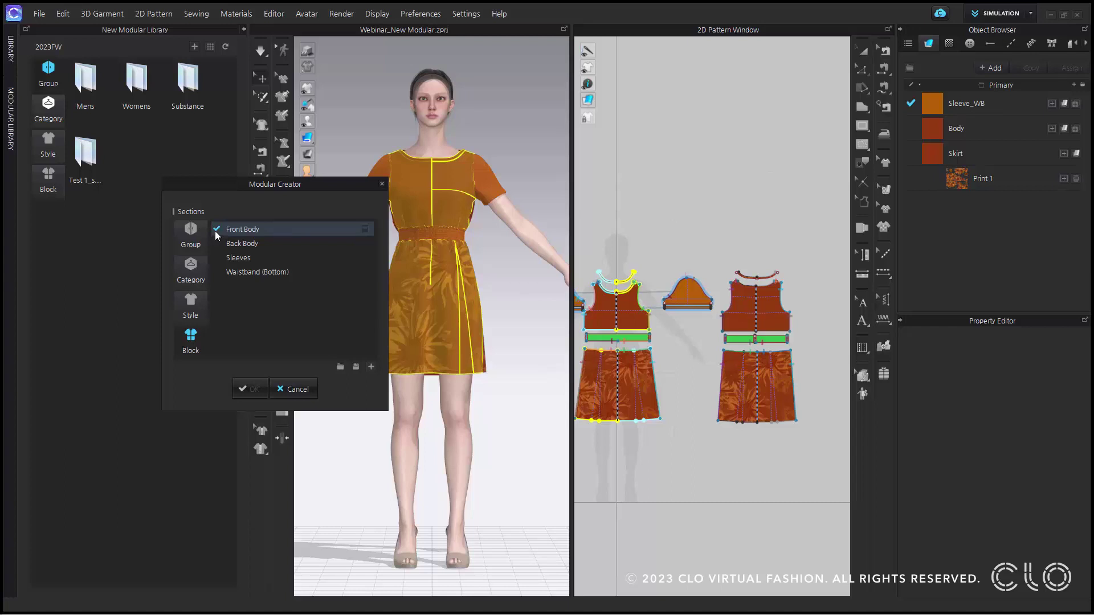
{"action": "left_click", "coordinate": [258, 242]}
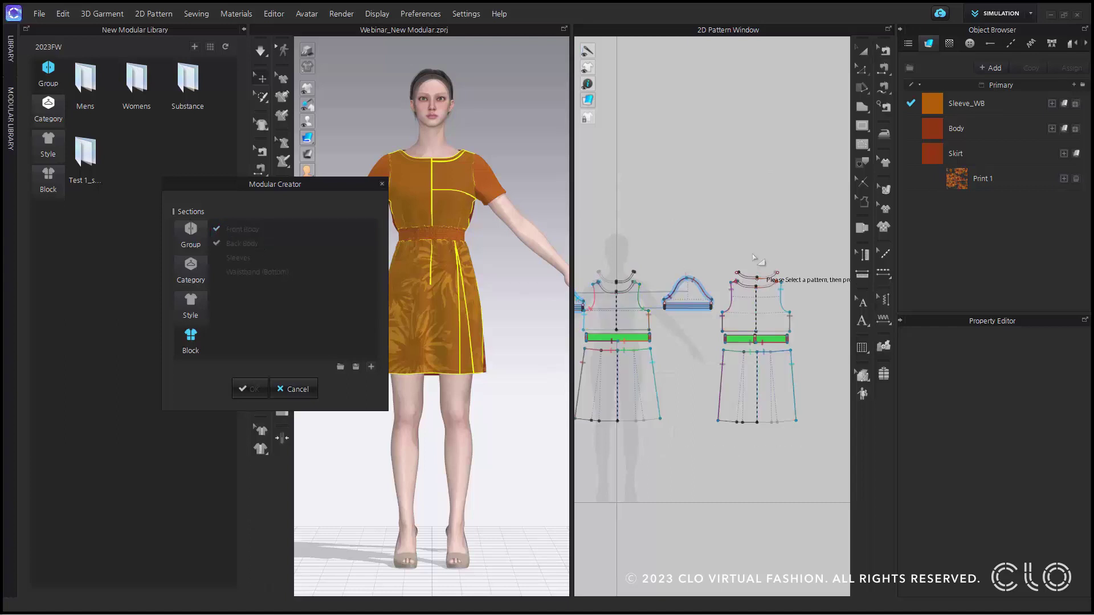
{"action": "left_click_drag", "start_coordinate": [806, 327], "coordinate": [814, 340]}
{"action": "left_click", "coordinate": [780, 402]}
{"action": "key", "text": "Return"}
{"action": "left_click", "coordinate": [516, 397]}
- Assign both sleeve patterns to the Sleeves block and the front and back waistband patterns to the Waistband (Bottom) block
{"action": "left_click", "coordinate": [302, 258]}
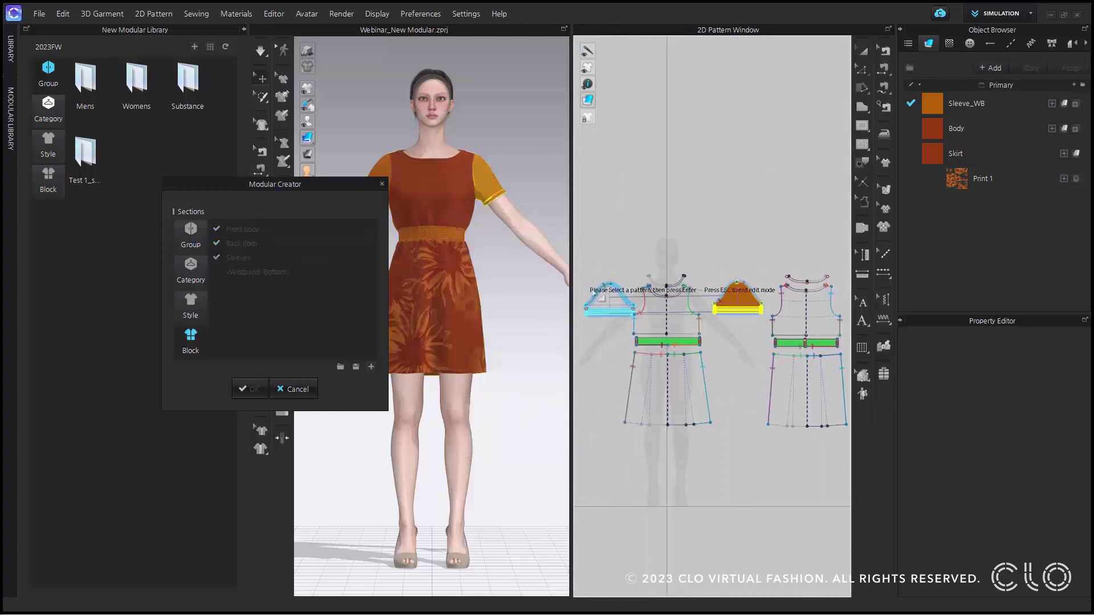
{"action": "key", "text": "Return"}
{"action": "left_click", "coordinate": [514, 396]}
{"action": "left_click", "coordinate": [301, 272]}
{"action": "left_click_drag", "start_coordinate": [615, 328], "coordinate": [852, 352]}
{"action": "key", "text": "Return"}
{"action": "left_click", "coordinate": [515, 398]}
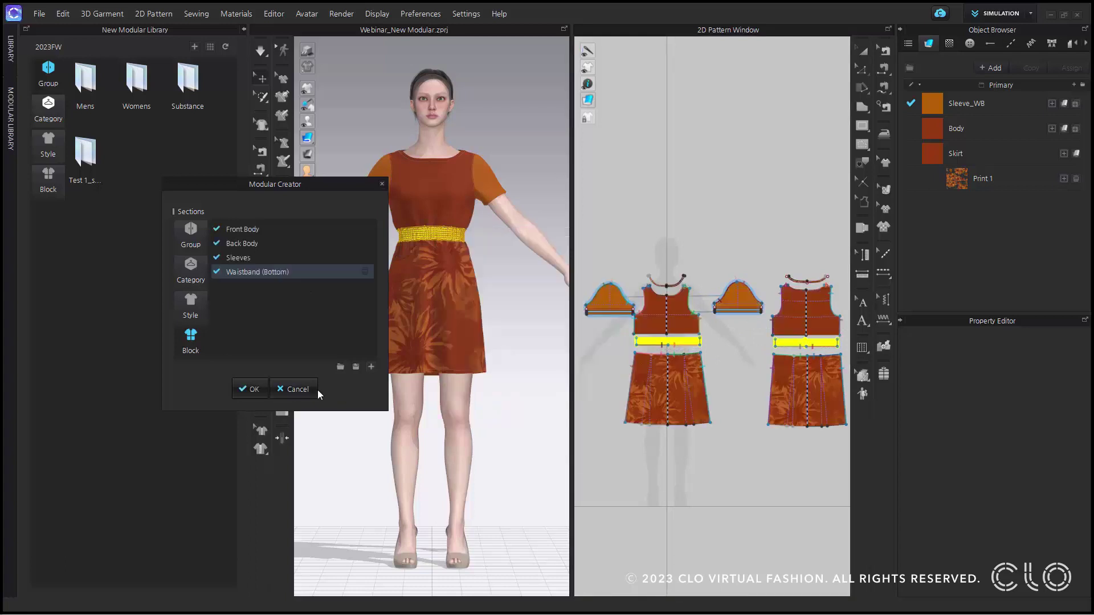
- Finalize the blocks by accepting the sewing check, and open the Elastic Dress style under 2023FW > Dress in the modular library
{"action": "left_click", "coordinate": [253, 390]}
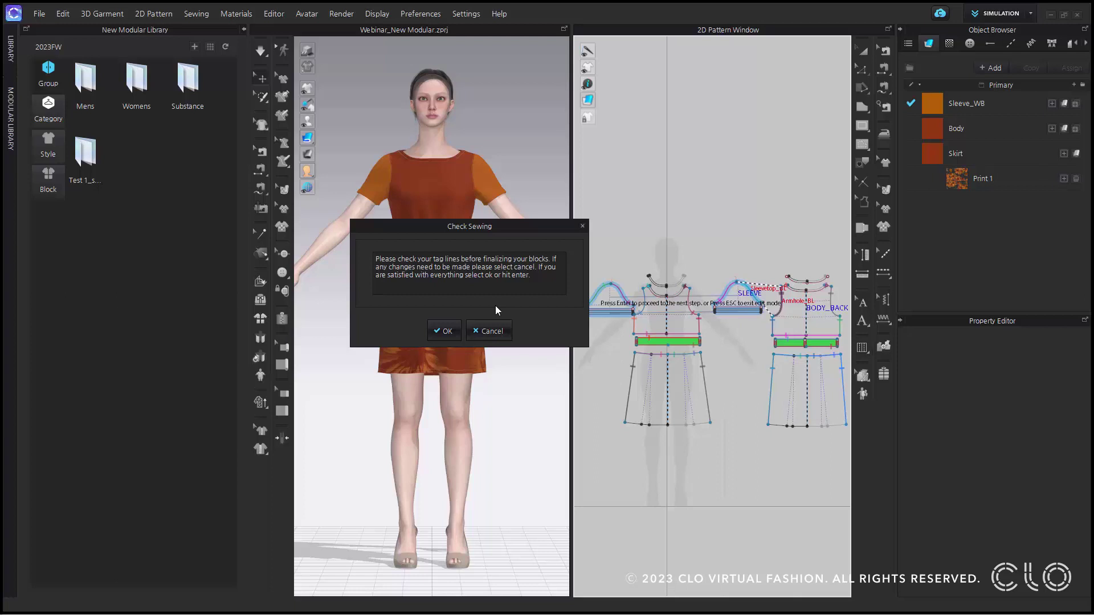
{"action": "left_click", "coordinate": [444, 336]}
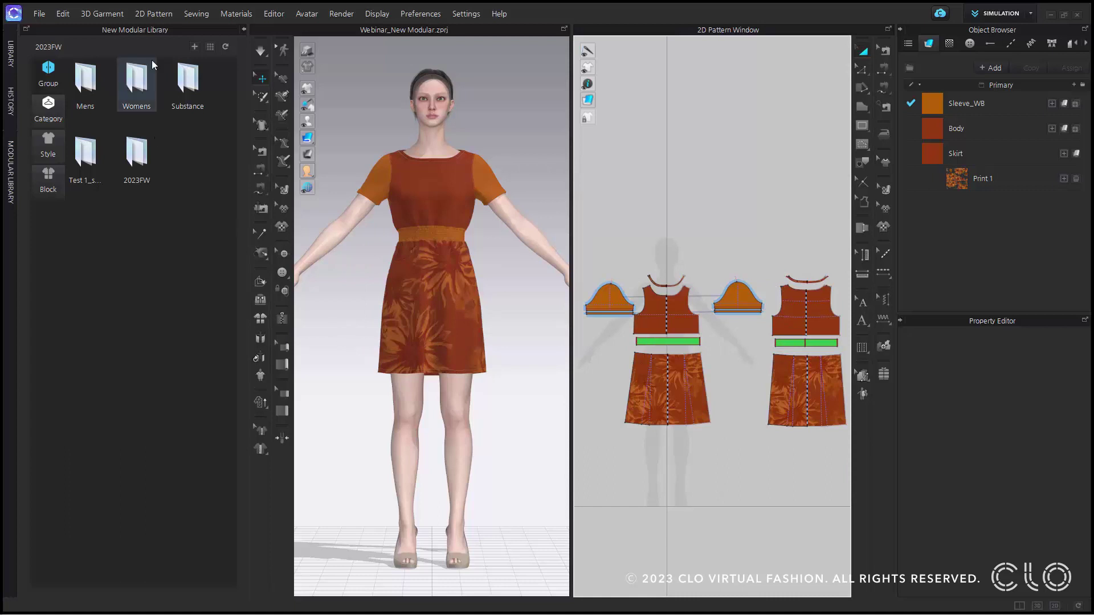
{"action": "double_click", "coordinate": [152, 159]}
{"action": "double_click", "coordinate": [94, 85]}
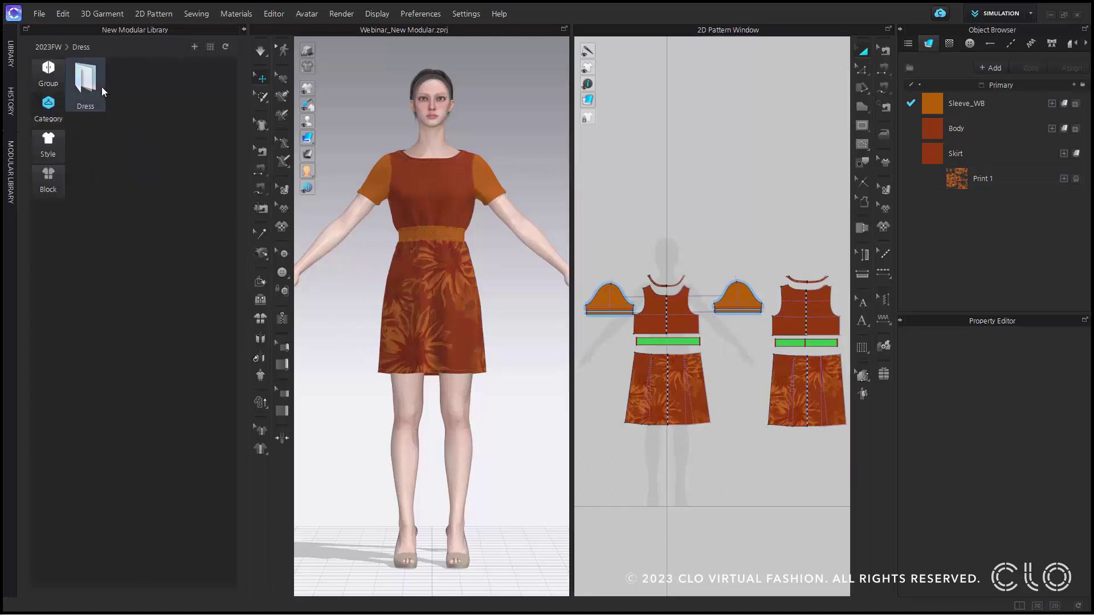
{"action": "left_click", "coordinate": [104, 86]}
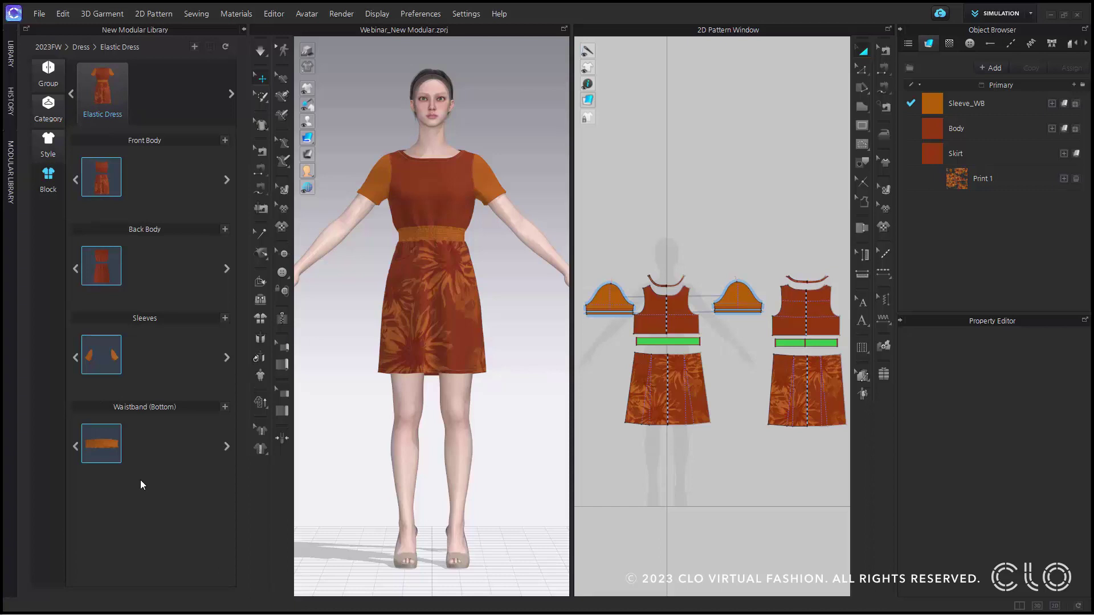
- Return to the library's group level and inspect the saved block files in the Blocks > 2023FW > Dress folder in File Explorer
{"action": "left_click", "coordinate": [226, 48]}
{"action": "left_click", "coordinate": [57, 78]}
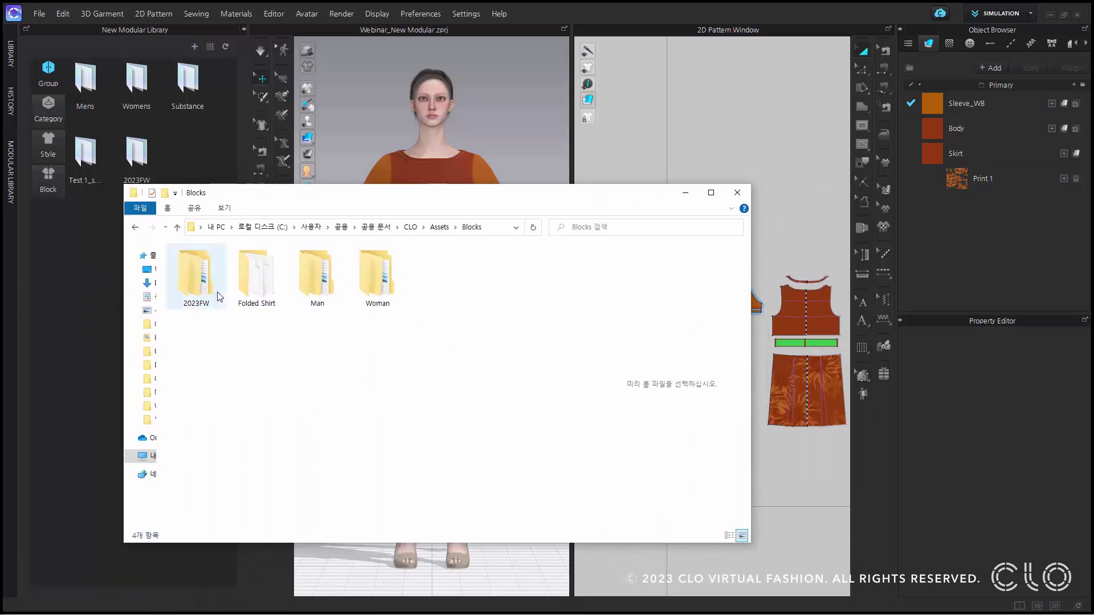
{"action": "left_click", "coordinate": [201, 295]}
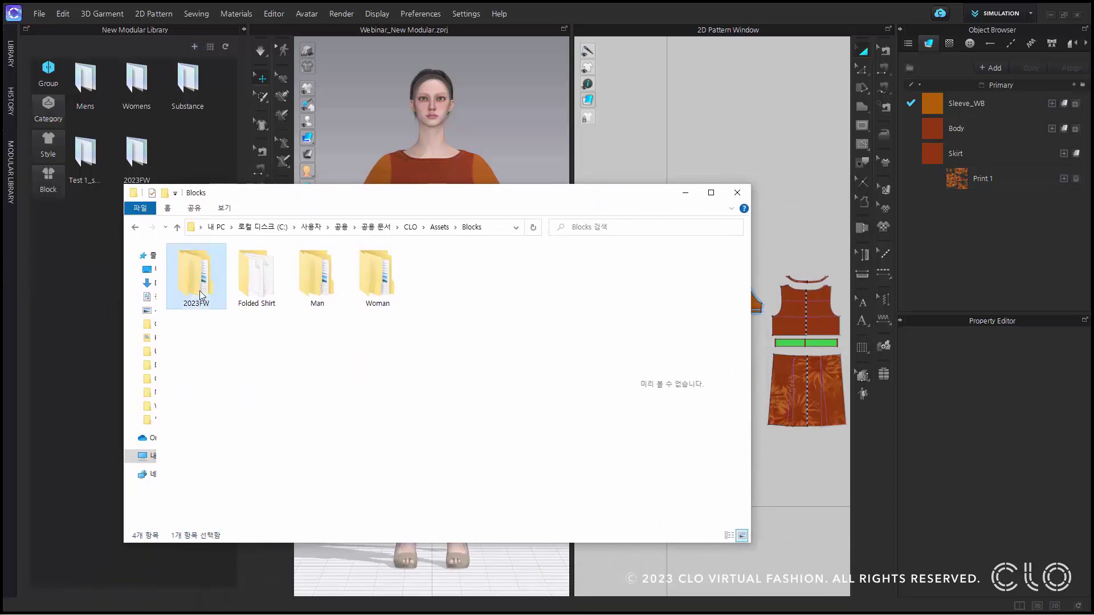
{"action": "double_click", "coordinate": [200, 295]}
{"action": "double_click", "coordinate": [207, 269]}
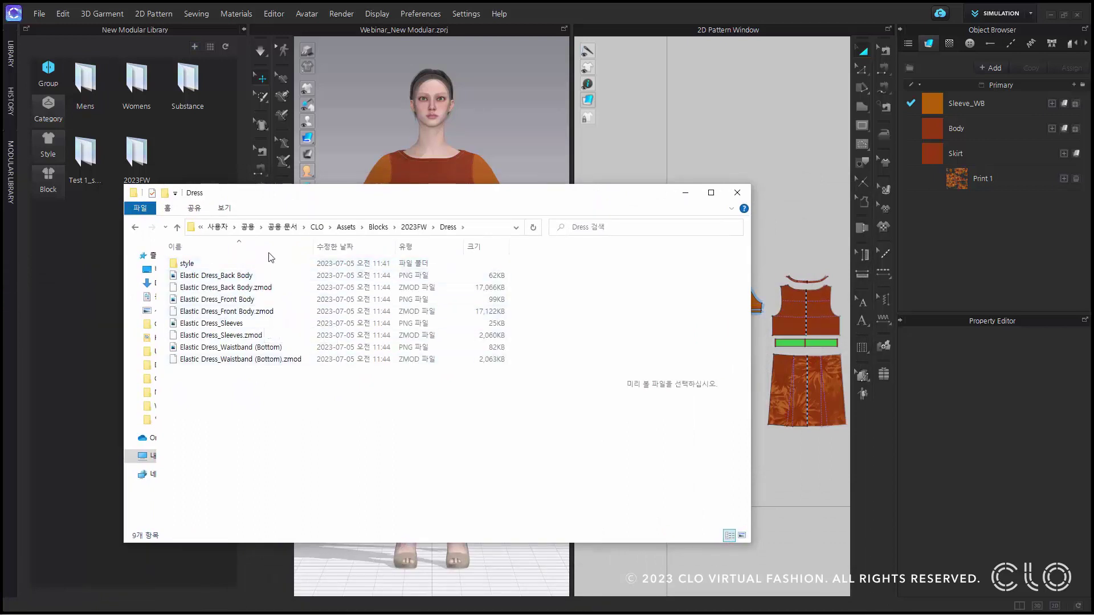
{"action": "left_click", "coordinate": [685, 193]}
{"action": "right_click", "coordinate": [143, 163]}
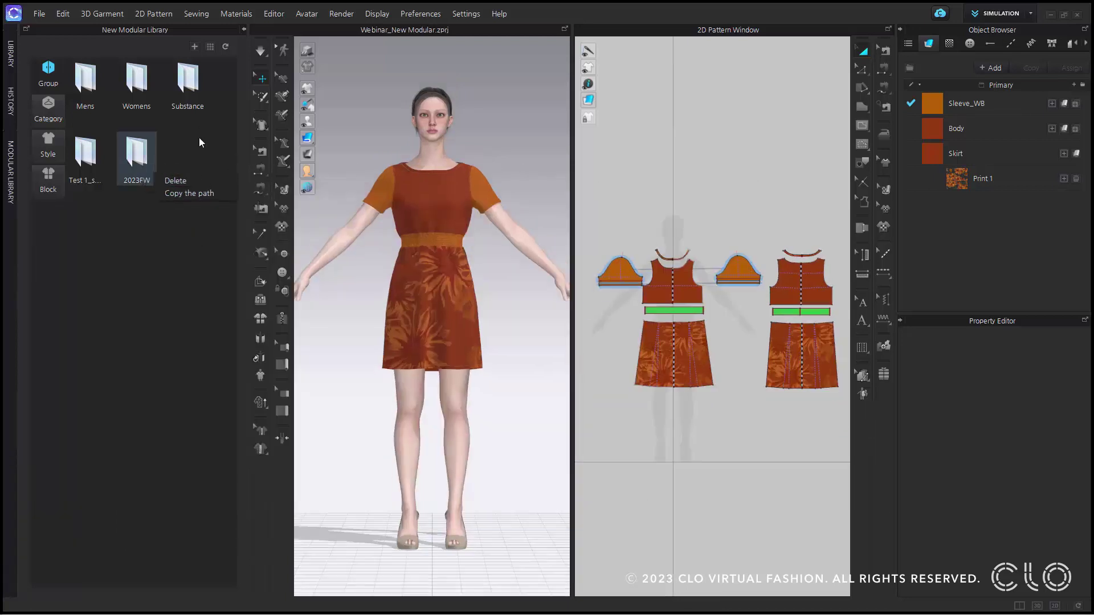
{"action": "left_click", "coordinate": [199, 138]}
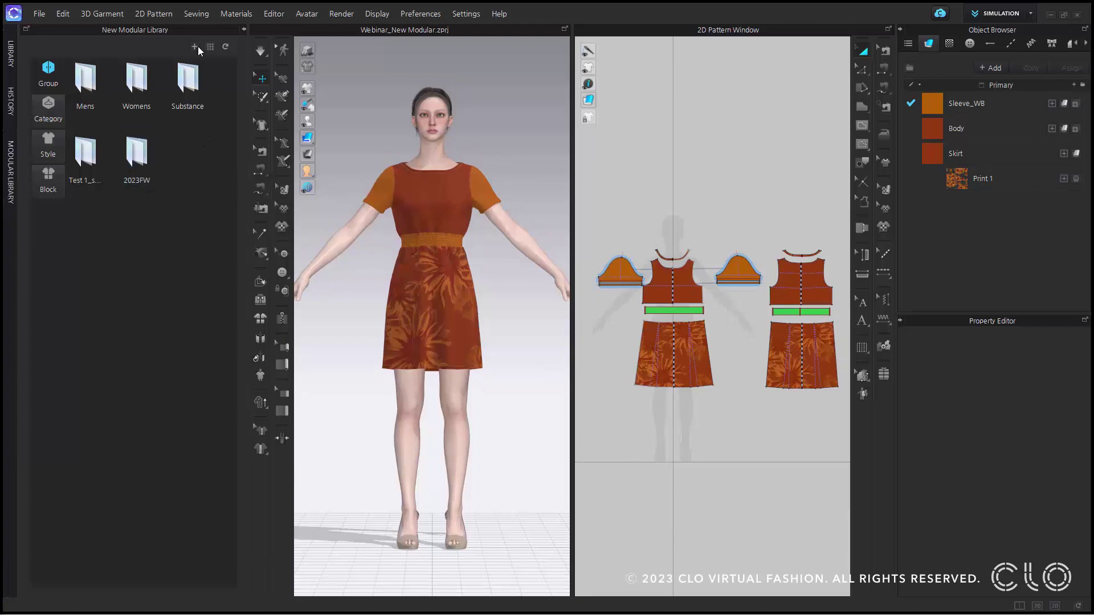
{"action": "left_click", "coordinate": [195, 47]}
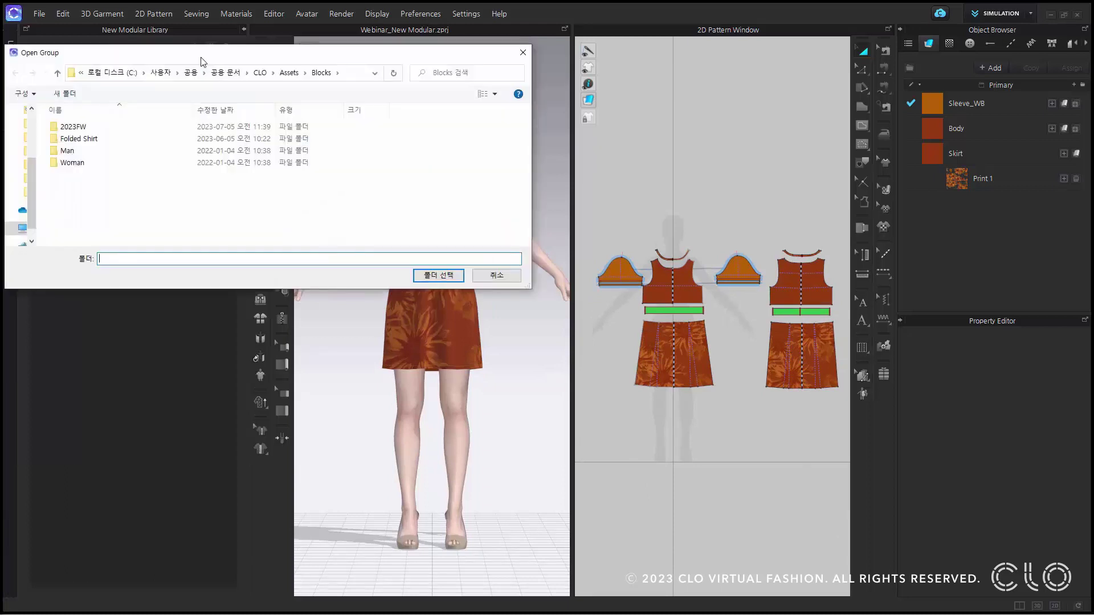
{"action": "double_click", "coordinate": [207, 130]}
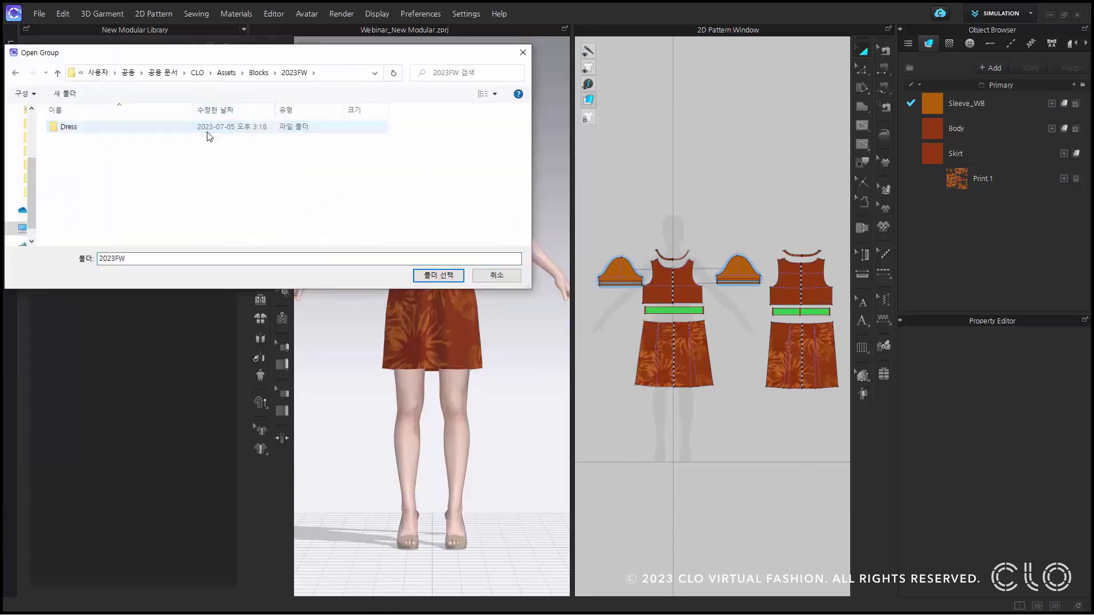
{"action": "double_click", "coordinate": [206, 130]}
{"action": "double_click", "coordinate": [207, 130]}
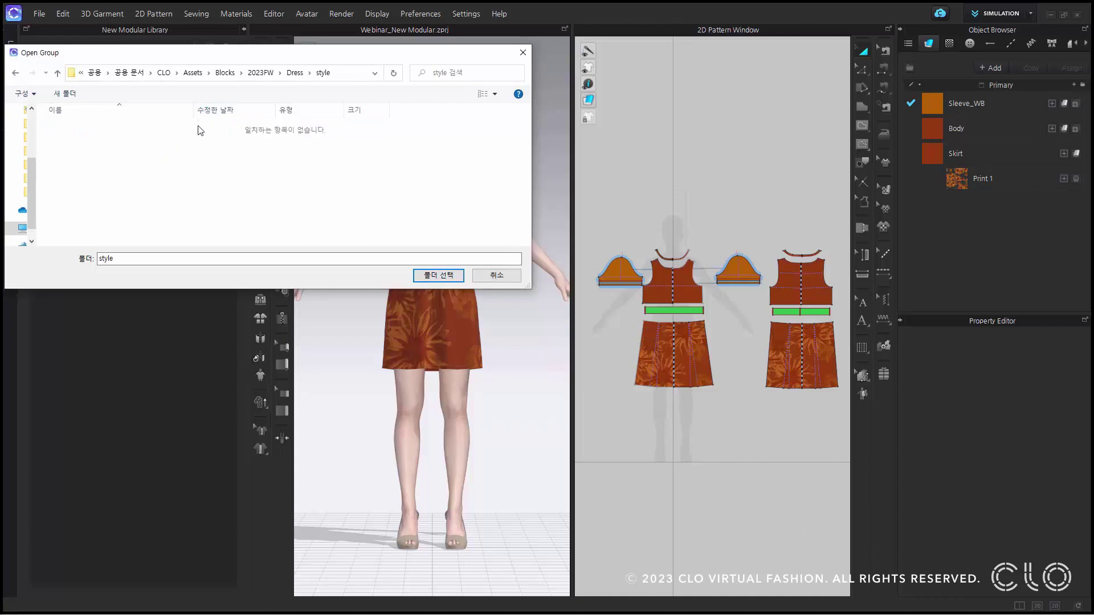
{"action": "left_click", "coordinate": [494, 277]}
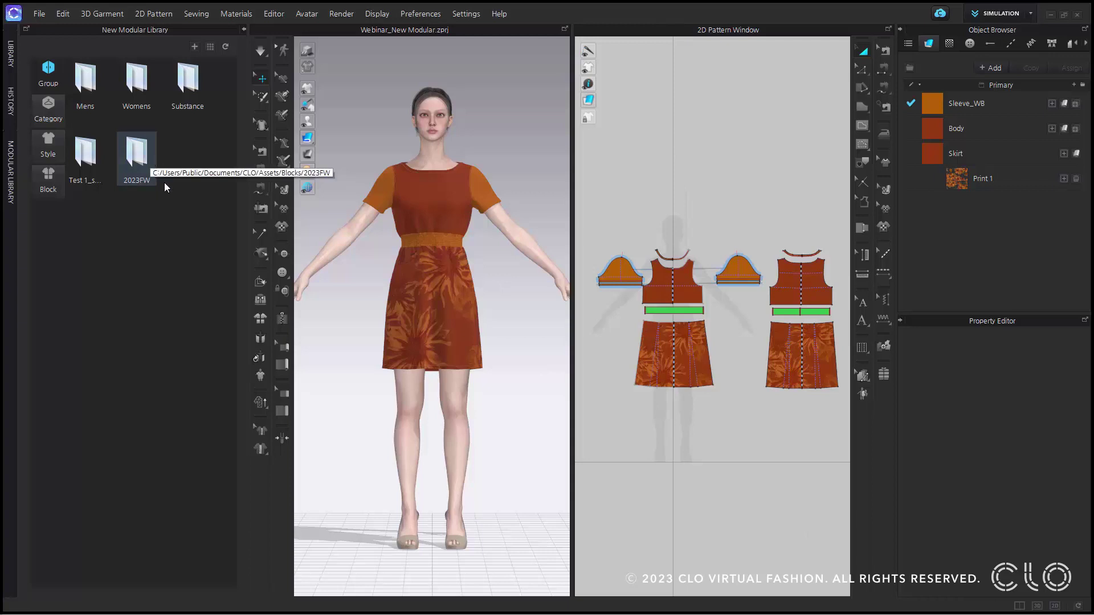
- Open the Dress style under 2023FW > Dress and load the block_preset file from the style folder
{"action": "double_click", "coordinate": [146, 159]}
{"action": "double_click", "coordinate": [143, 160]}
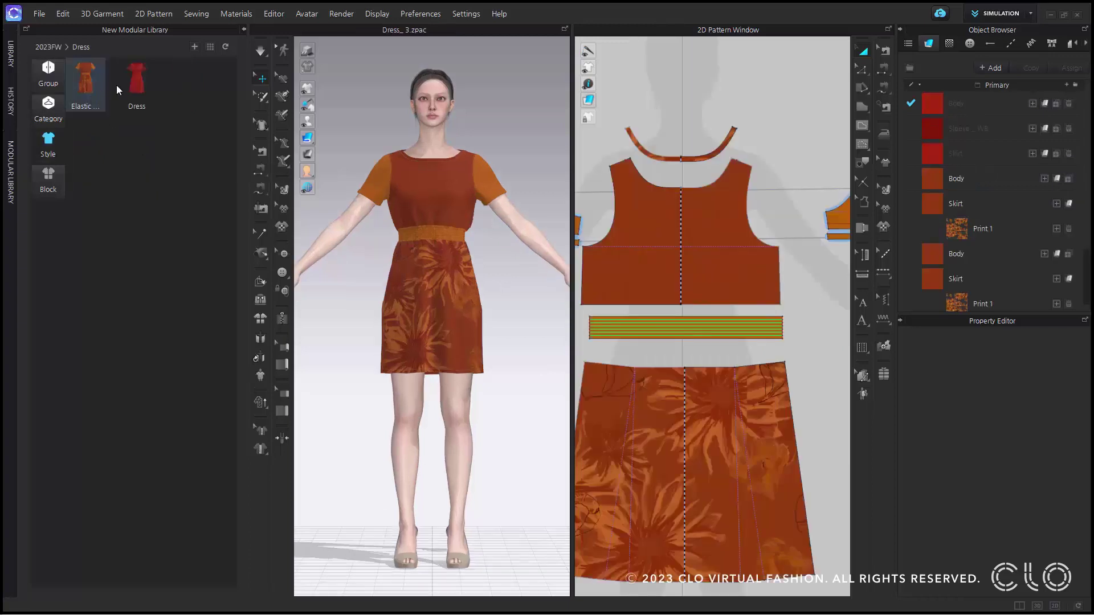
{"action": "double_click", "coordinate": [136, 94]}
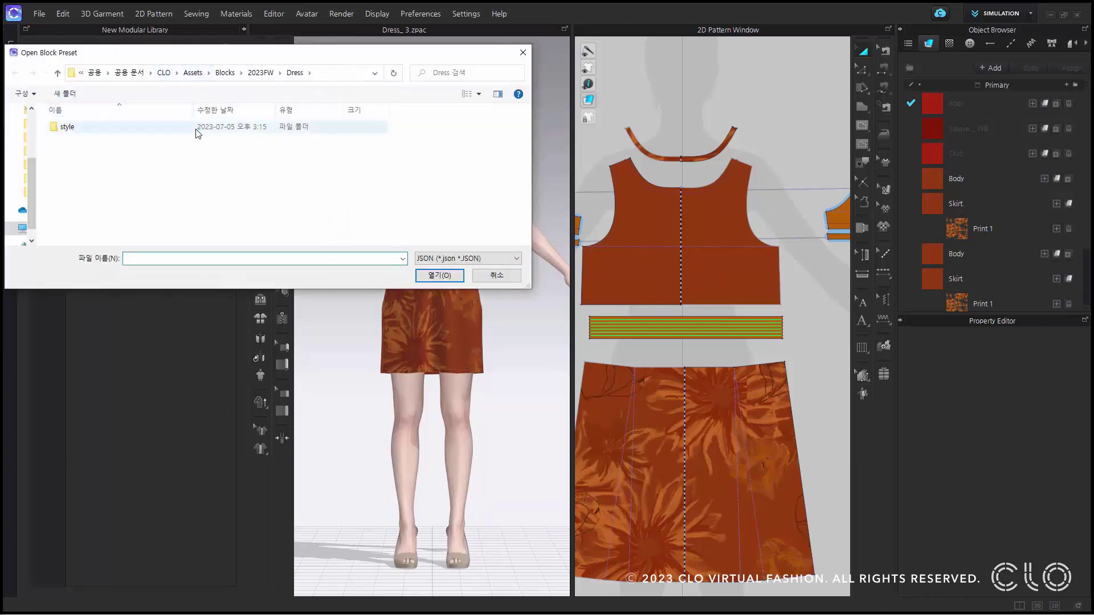
{"action": "double_click", "coordinate": [196, 127]}
{"action": "left_click", "coordinate": [197, 128]}
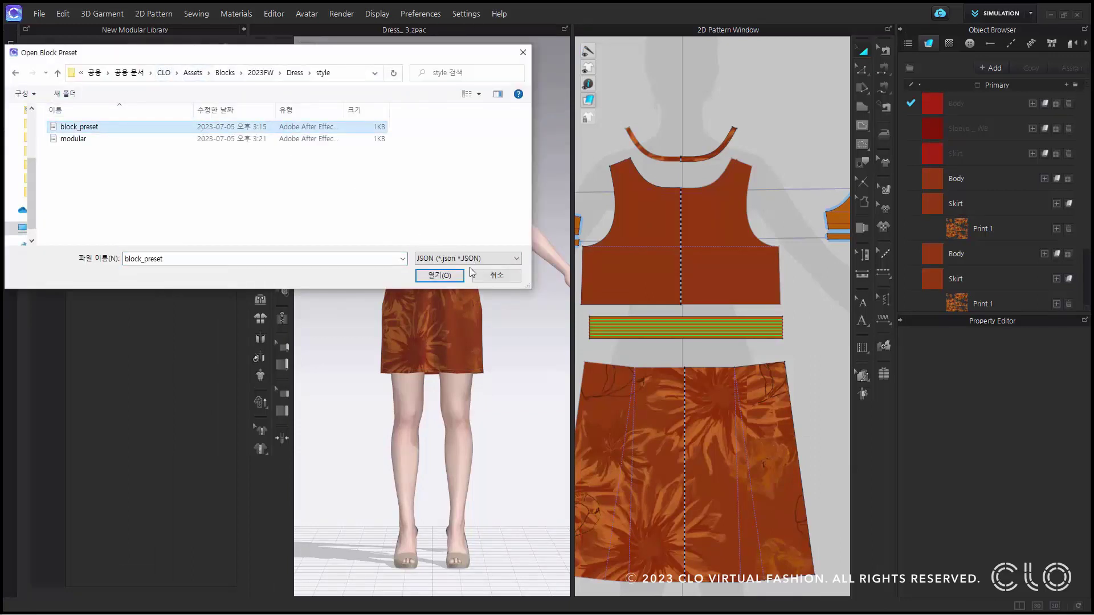
{"action": "left_click", "coordinate": [437, 275]}
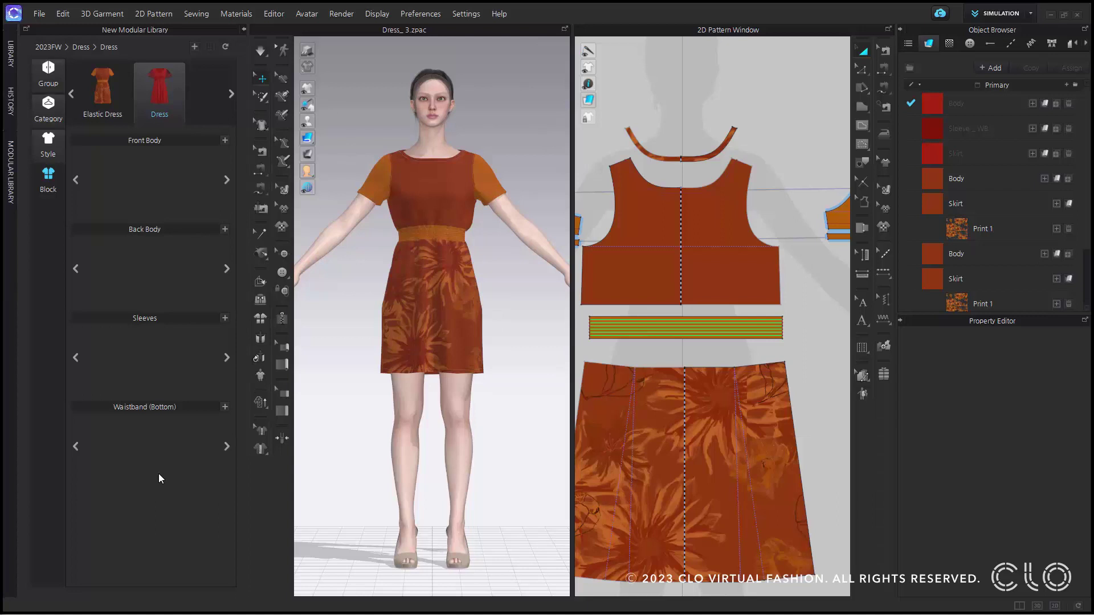
- Switch to the Elastic Dress style and load Elastic Dress_Back Body.zmod from File Explorer into the 3D garment view
{"action": "left_click", "coordinate": [118, 92]}
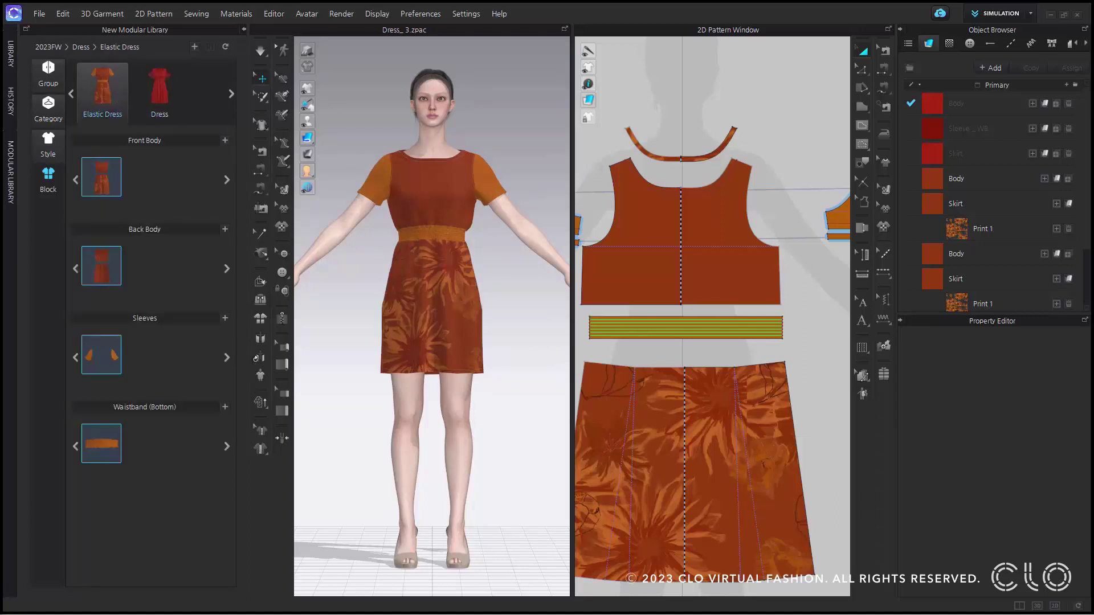
{"action": "left_click_drag", "start_coordinate": [0, 212], "coordinate": [197, 169]}
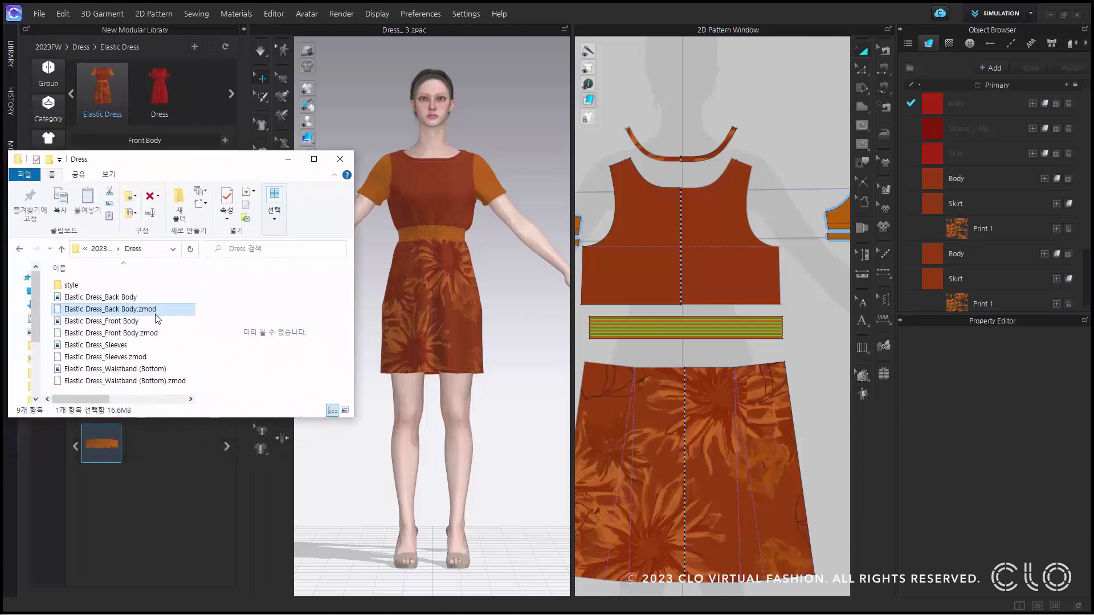
{"action": "left_click_drag", "start_coordinate": [213, 281], "coordinate": [425, 281]}
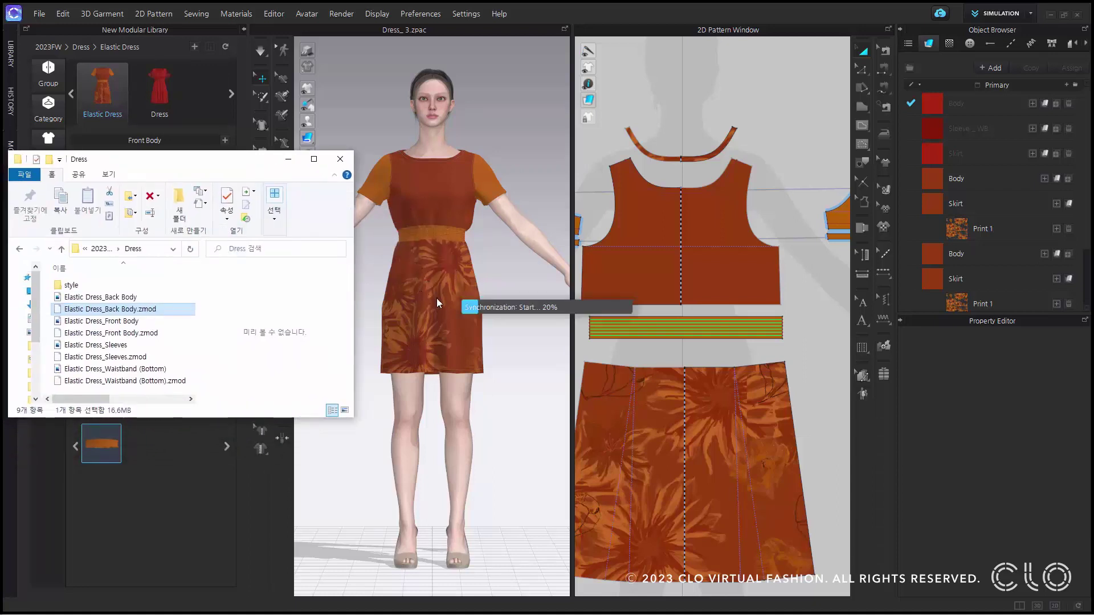
{"action": "left_click", "coordinate": [289, 161]}
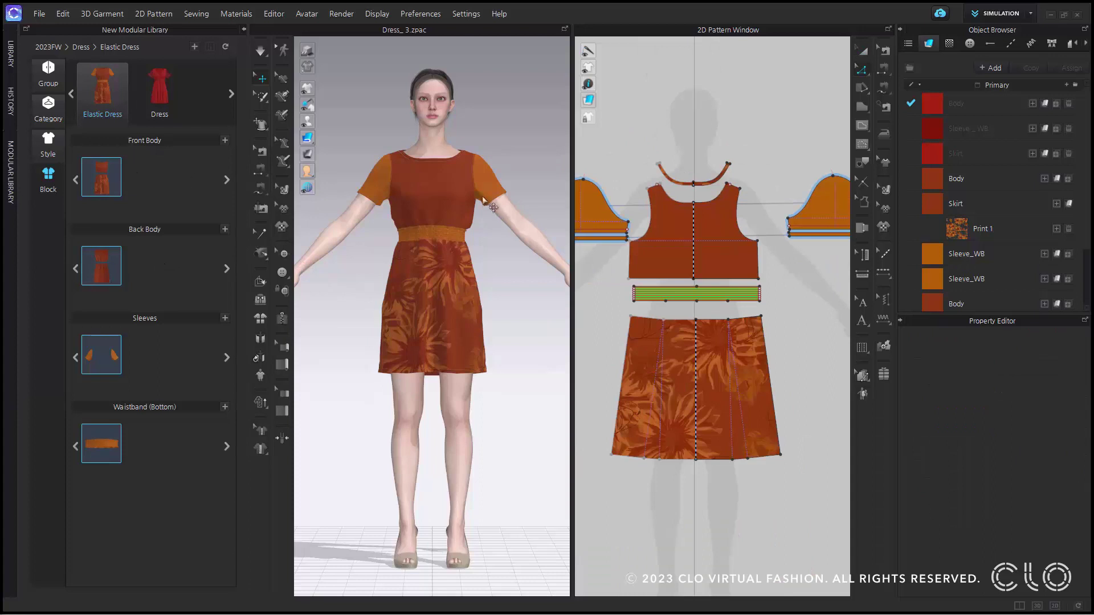
- Shorten the dress by moving the front and back skirt hem lines up 20 mm
{"action": "scroll", "coordinate": [716, 230], "scroll_direction": "up", "scroll_amount": 3}
{"action": "scroll", "coordinate": [745, 329], "scroll_direction": "down", "scroll_amount": 4}
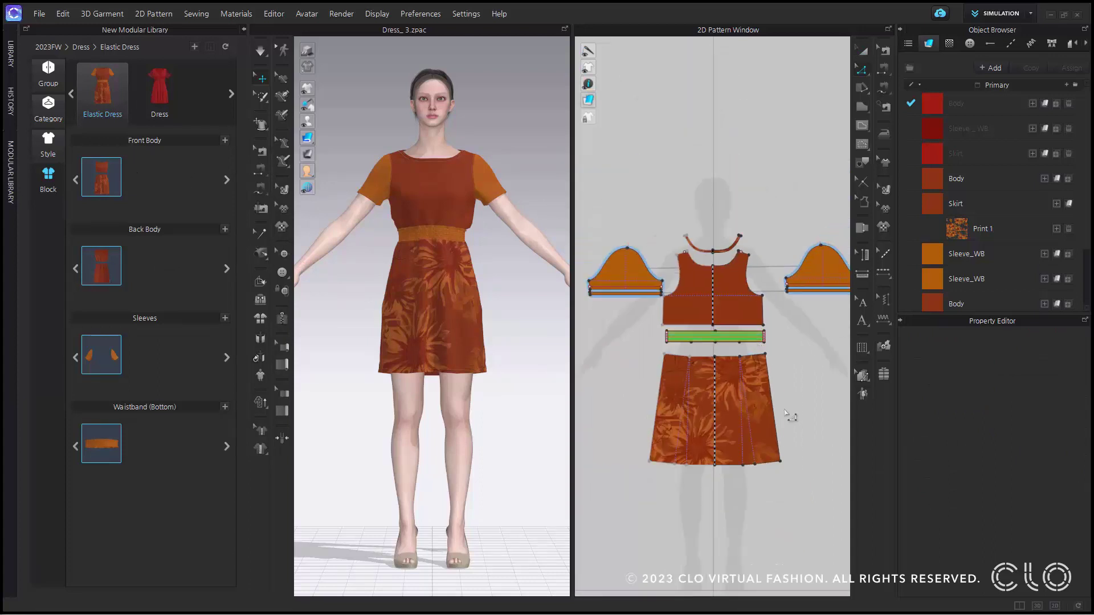
{"action": "left_click", "coordinate": [595, 358]}
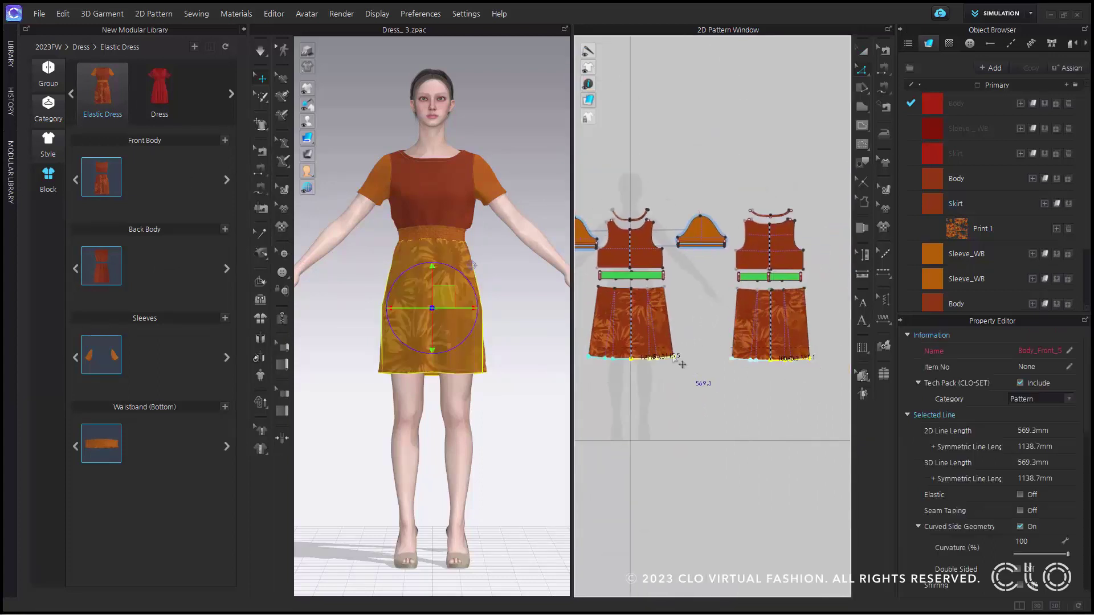
{"action": "scroll", "coordinate": [652, 359], "scroll_direction": "up", "scroll_amount": 2}
{"action": "left_click_drag", "start_coordinate": [643, 365], "coordinate": [641, 356]}
{"action": "key", "text": "Return"}
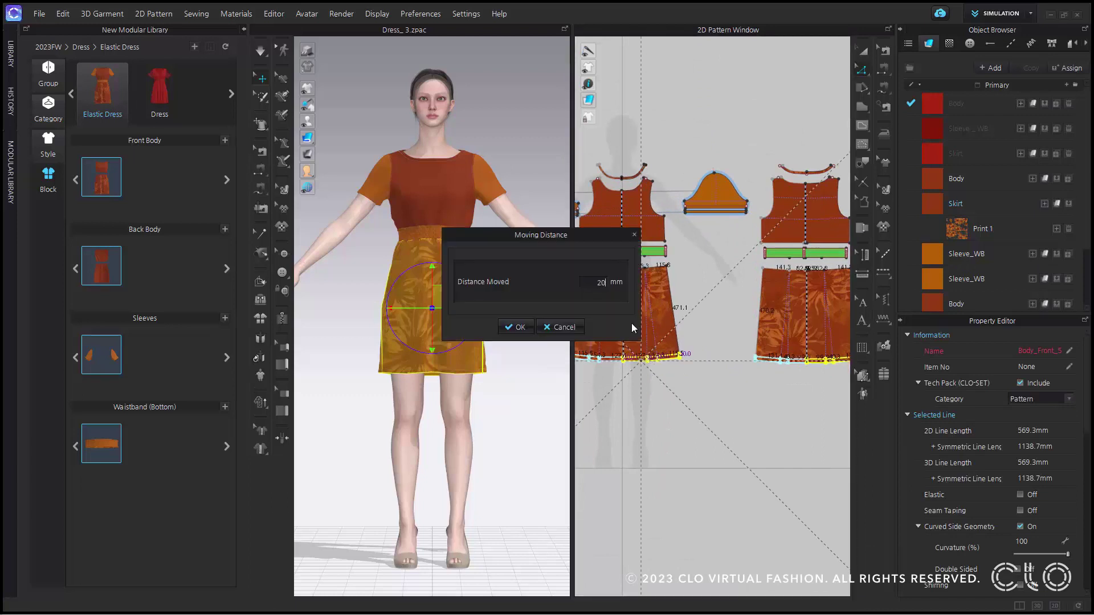
{"action": "key", "text": "Return"}
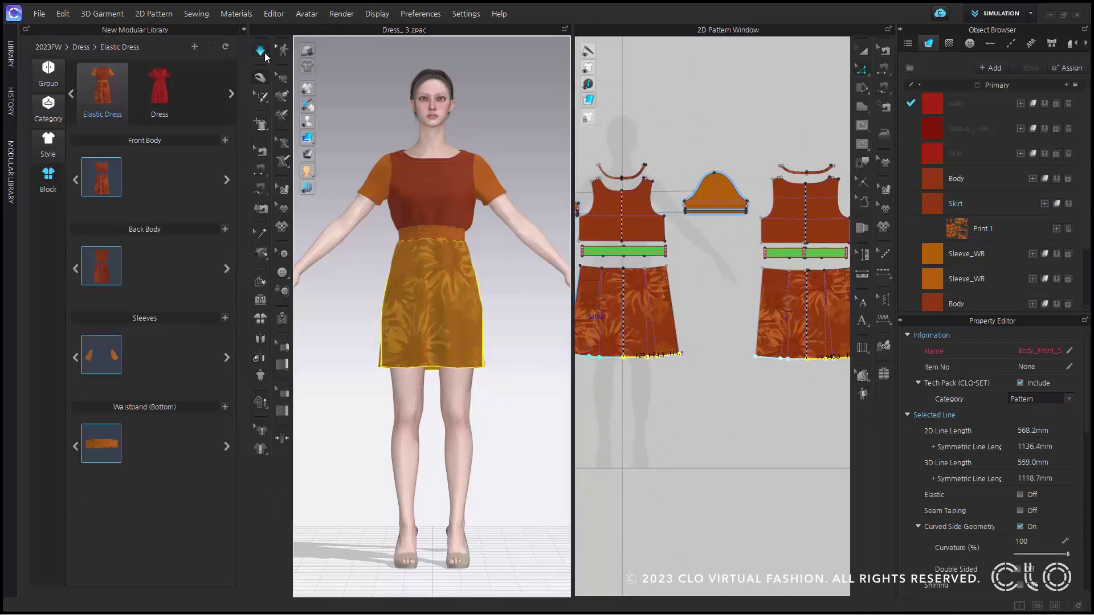
- Add the modified front bodice, neckline, waistband and skirt to the Front Body blocks as Elastic Dress_Front Body_1, using the block component thumbnail
{"action": "left_click", "coordinate": [226, 142]}
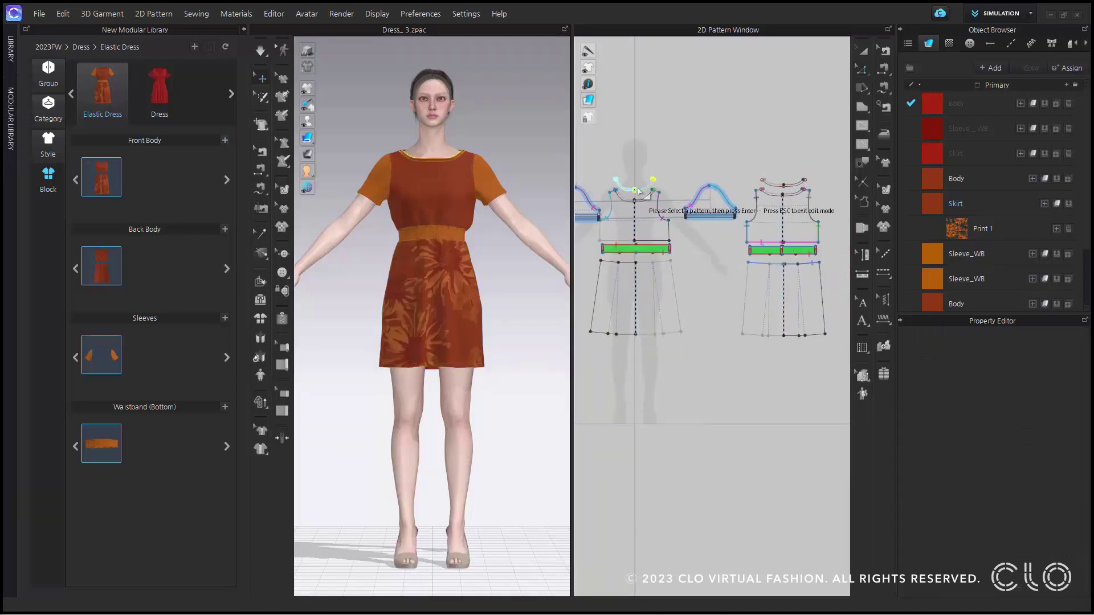
{"action": "left_click", "coordinate": [663, 278]}
{"action": "key", "text": "Return"}
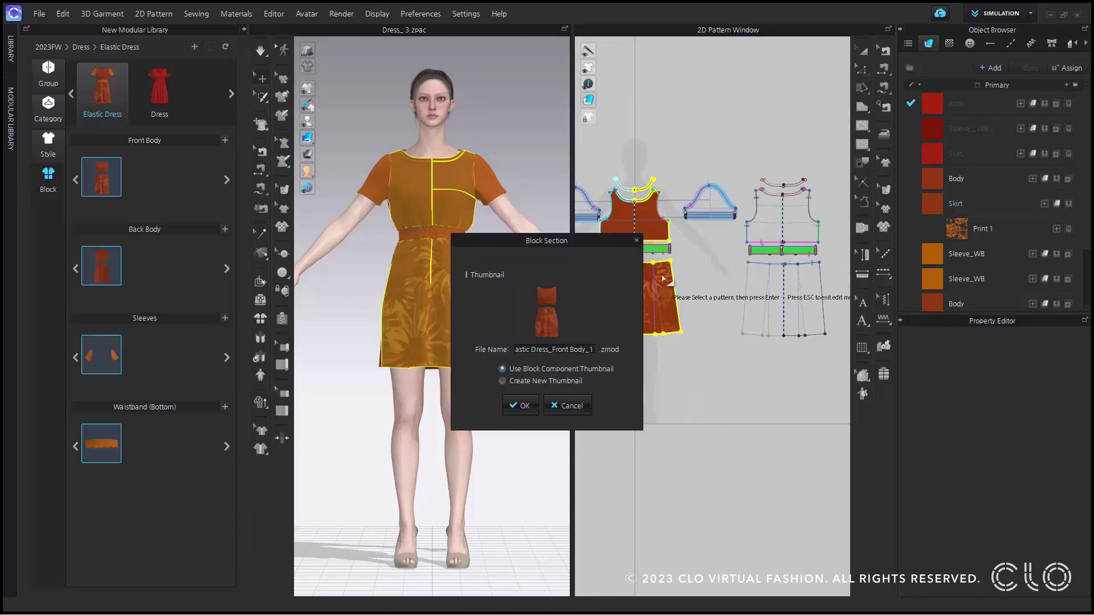
{"action": "left_click", "coordinate": [520, 406]}
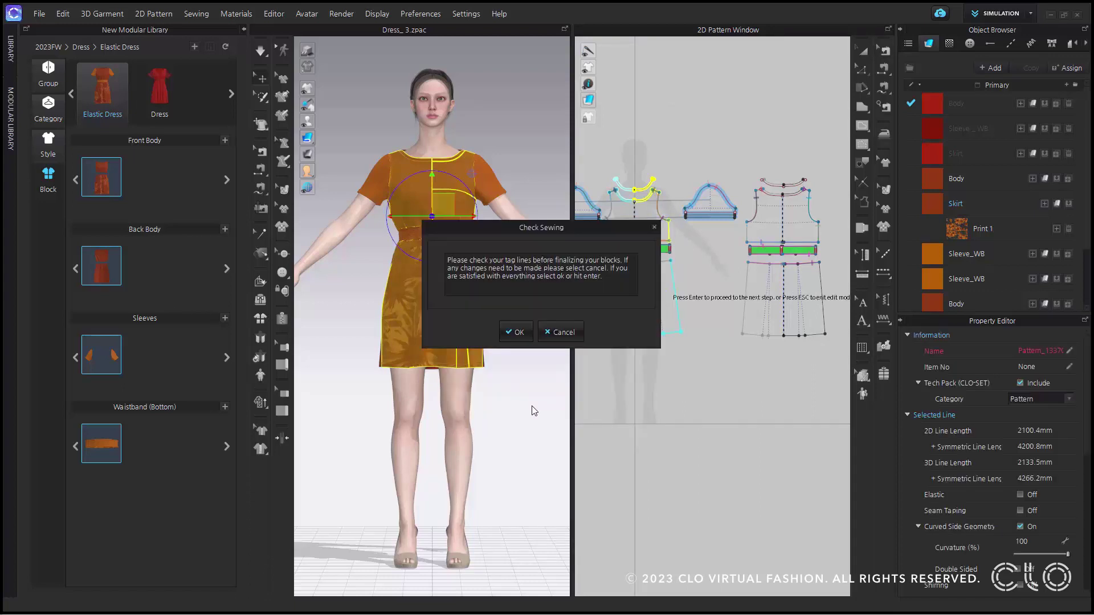
{"action": "left_click", "coordinate": [515, 331]}
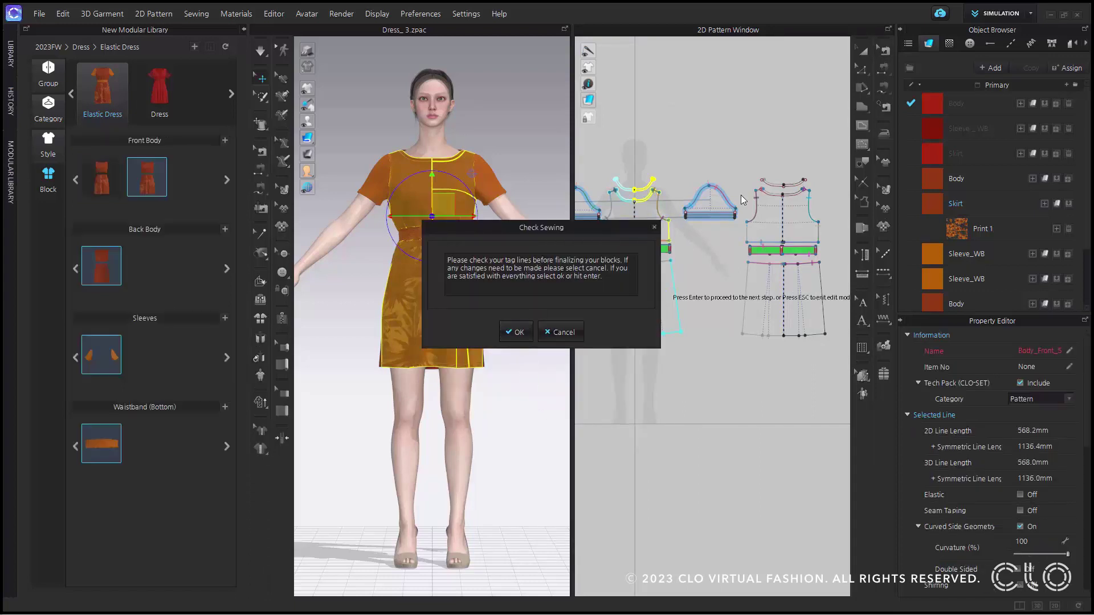
{"action": "left_click", "coordinate": [770, 182]}
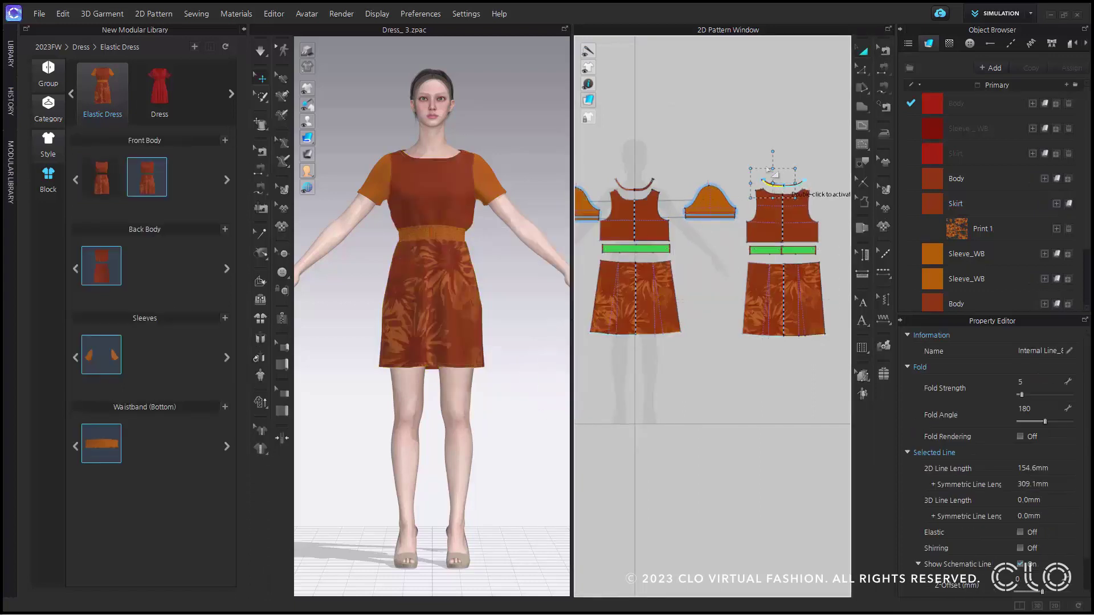
{"action": "left_click", "coordinate": [733, 153]}
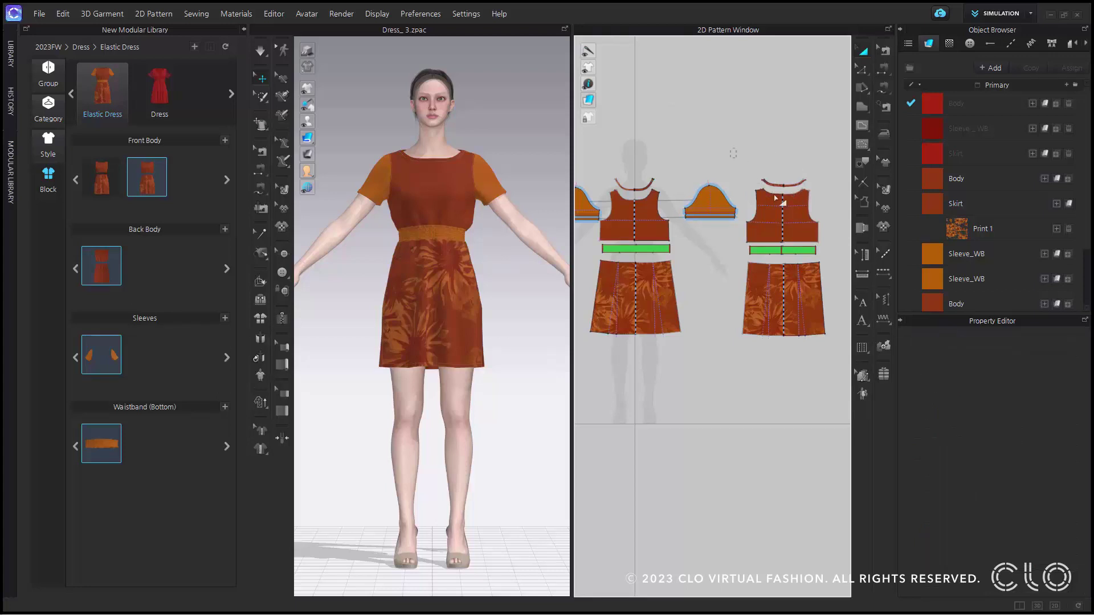
{"action": "left_click_drag", "start_coordinate": [774, 196], "coordinate": [839, 262]}
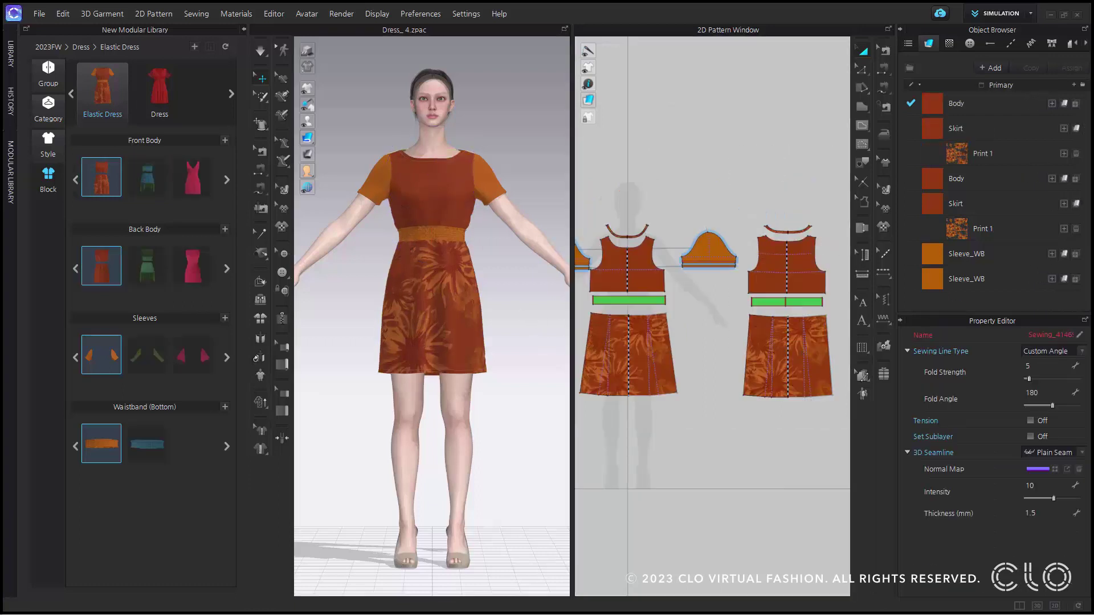
- Swap the dress's front body, back body and bottom waistband for the teal and green block variations
{"action": "left_click", "coordinate": [153, 193]}
{"action": "left_click", "coordinate": [159, 276]}
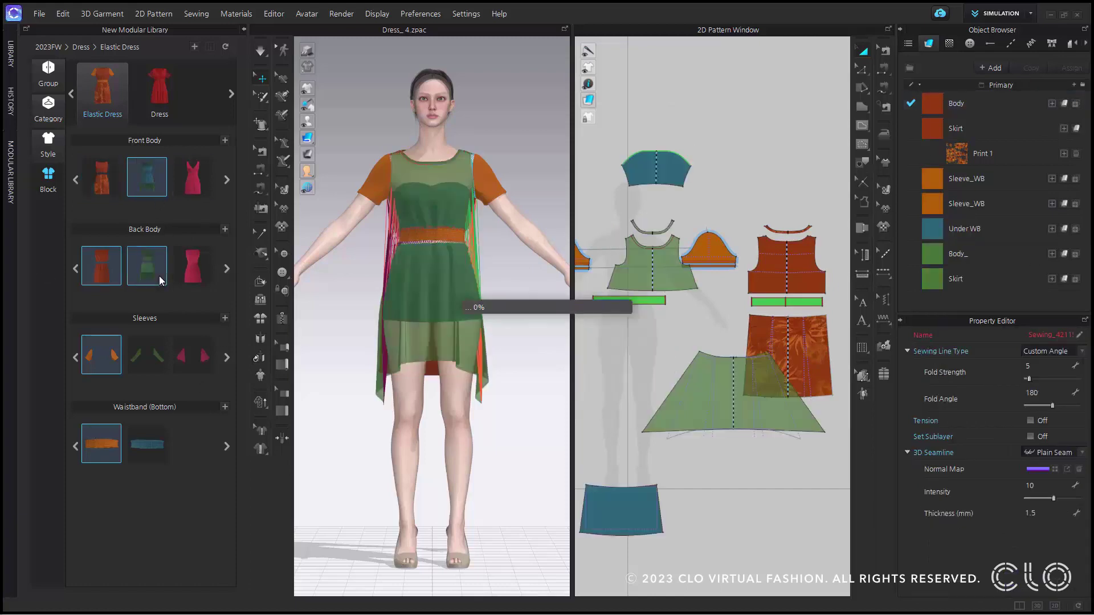
{"action": "left_click", "coordinate": [154, 445]}
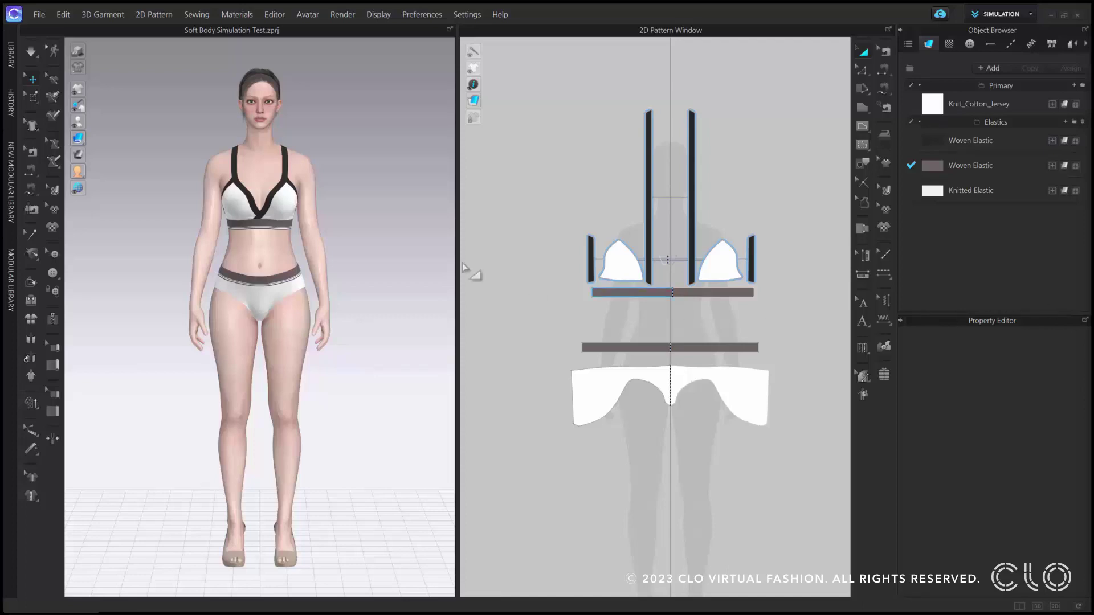
- Turn on Soft Body Simulation for the avatar's torso and hide the garment
{"action": "left_click", "coordinate": [263, 245]}
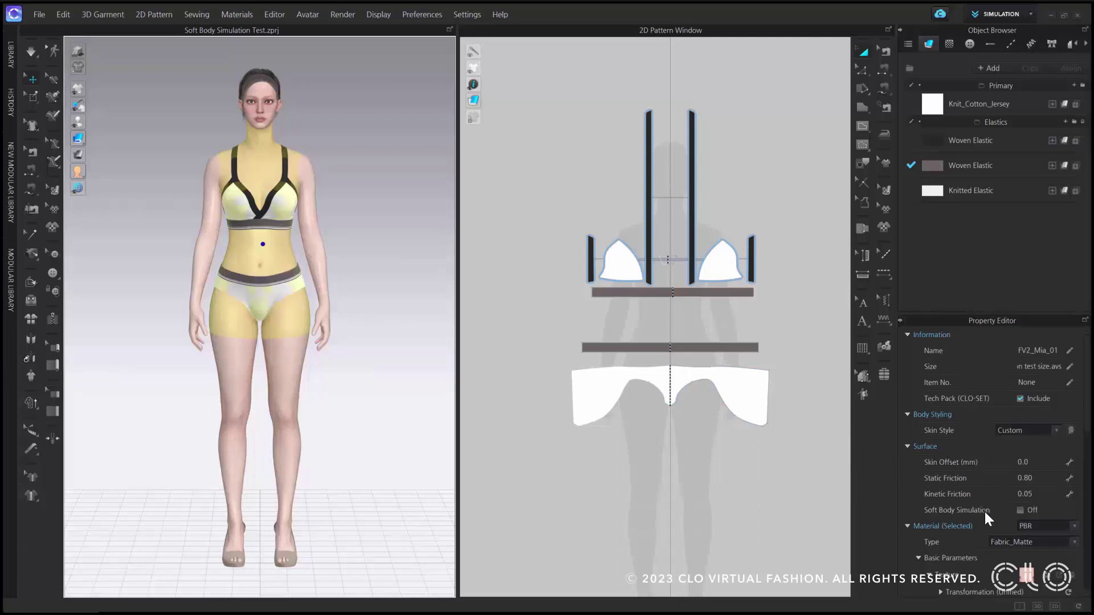
{"action": "left_click", "coordinate": [1020, 510]}
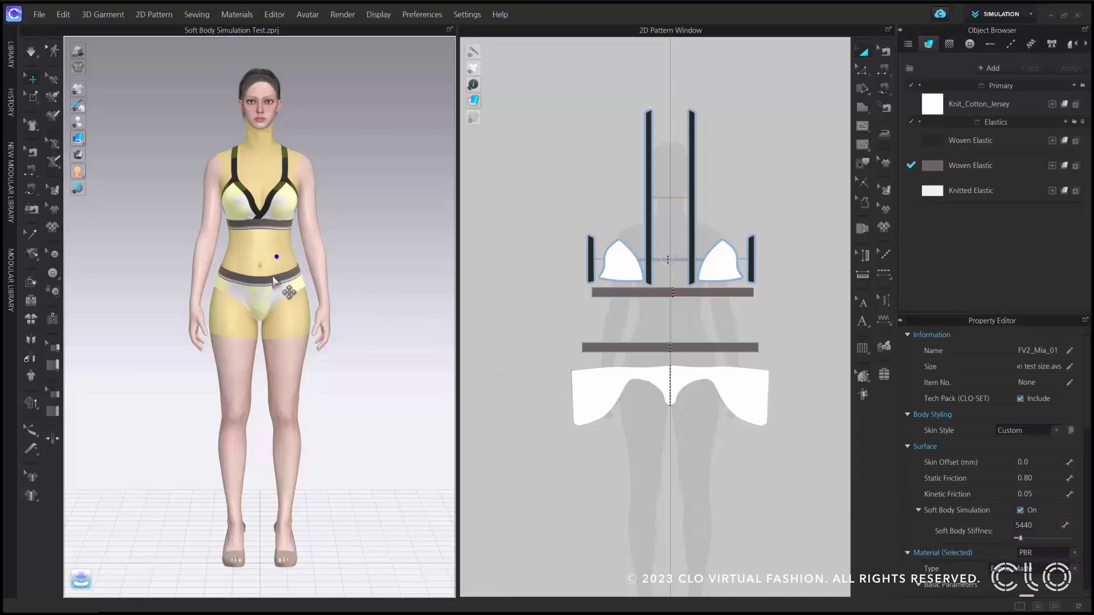
{"action": "key", "text": "shift+c"}
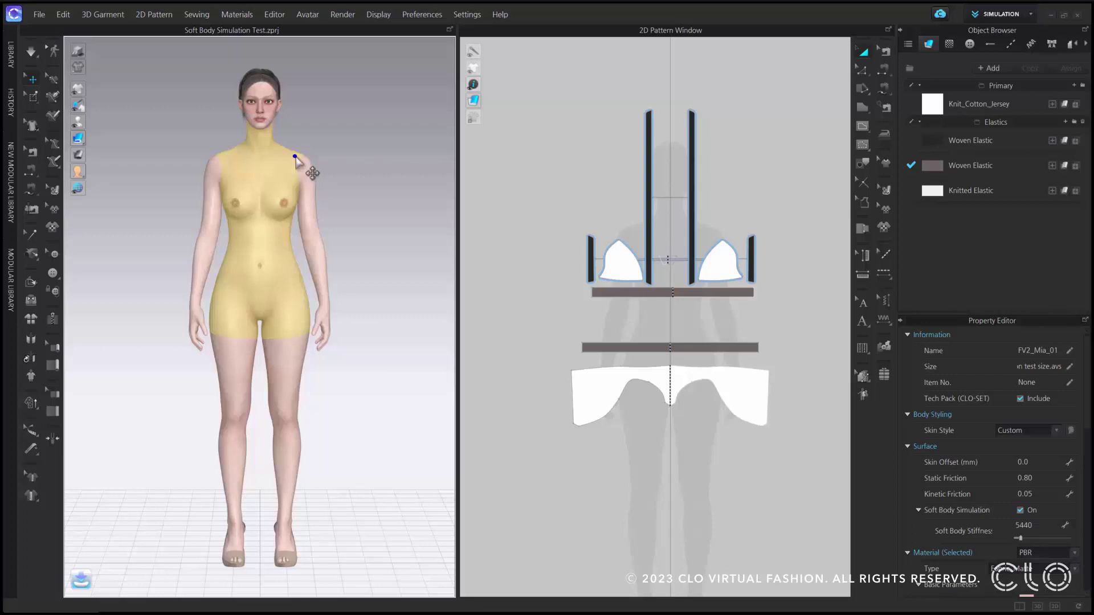
- Set the avatar's Soft Body Stiffness to 7000, followed by lowering it to the minimum of 5000
{"action": "left_click", "coordinate": [1042, 524]}
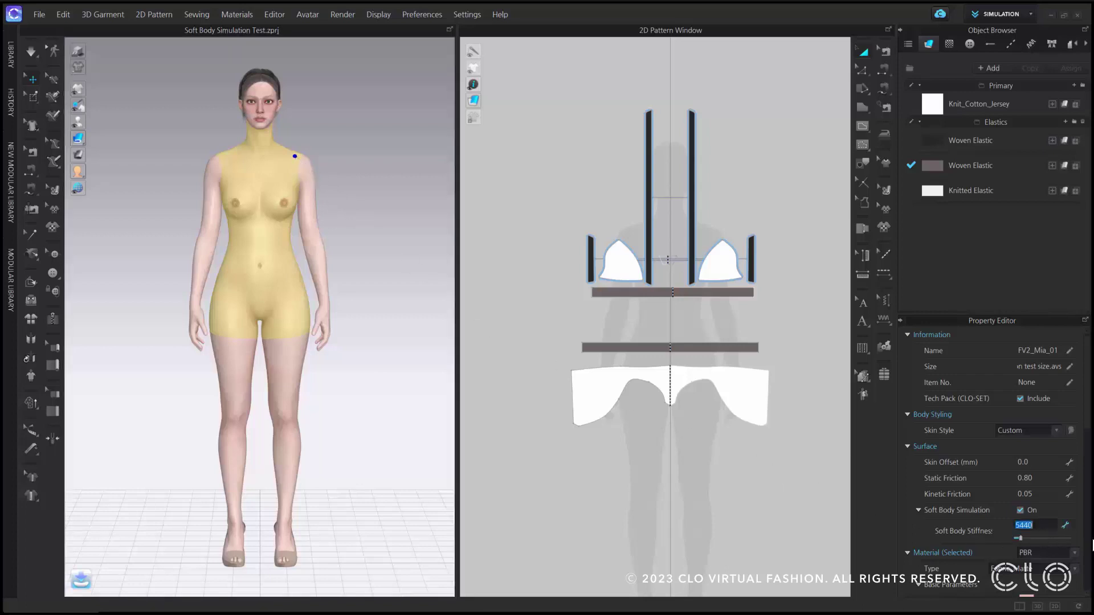
{"action": "type", "text": "7000"}
{"action": "key", "text": "Return"}
{"action": "left_click_drag", "start_coordinate": [1036, 538], "coordinate": [975, 542]}
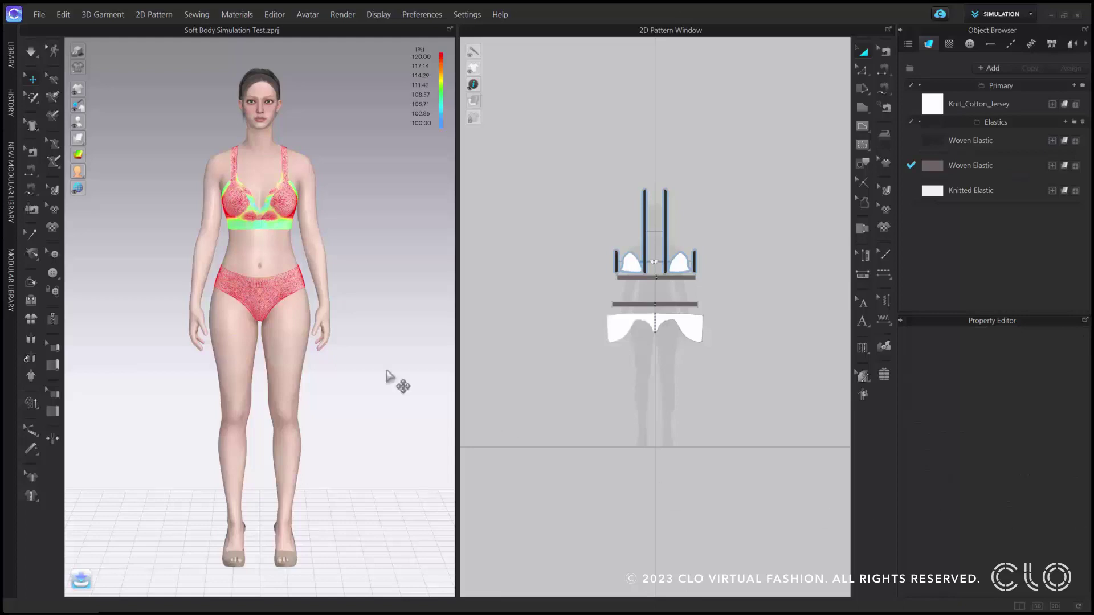
- Simulate the underwear over the soft body and tug the brief's waistband at its side and centre to test the strain
{"action": "left_click", "coordinate": [31, 51]}
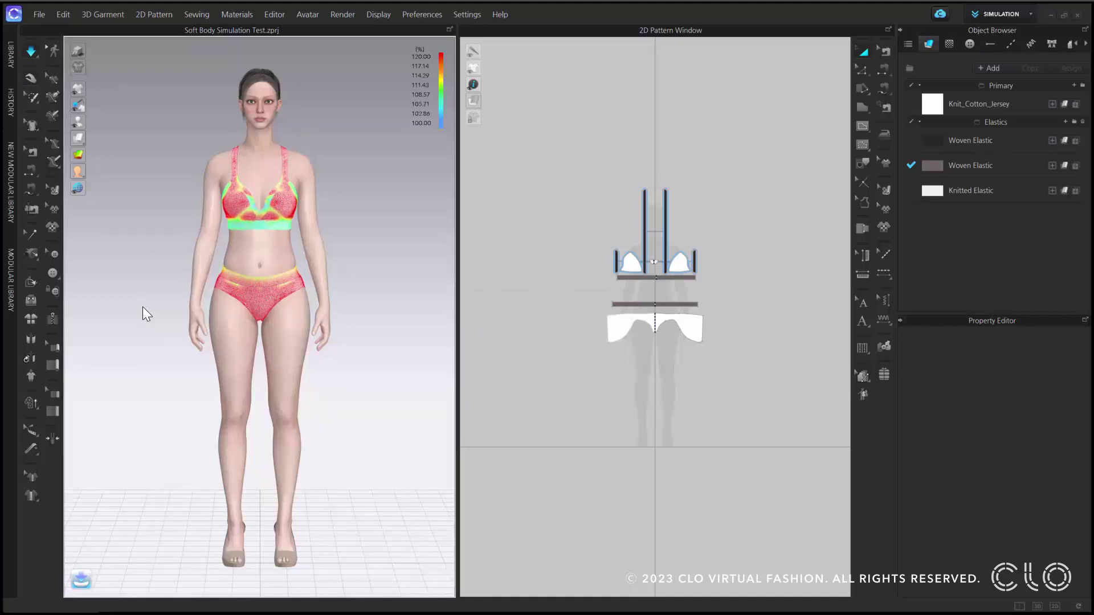
{"action": "scroll", "coordinate": [293, 276], "scroll_direction": "up", "scroll_amount": 5}
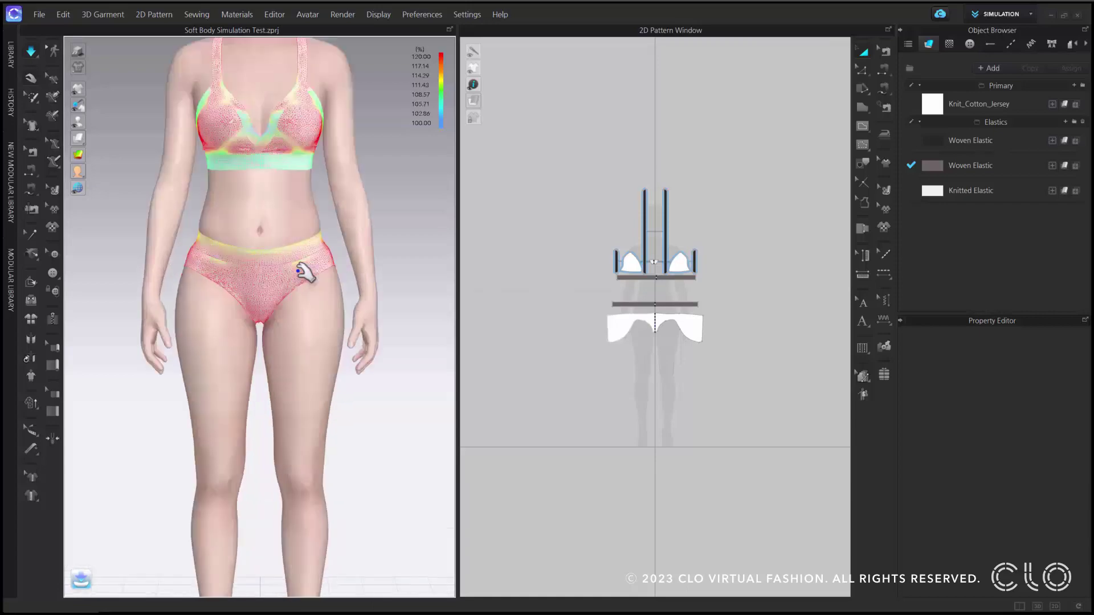
{"action": "scroll", "coordinate": [312, 243], "scroll_direction": "up", "scroll_amount": 5}
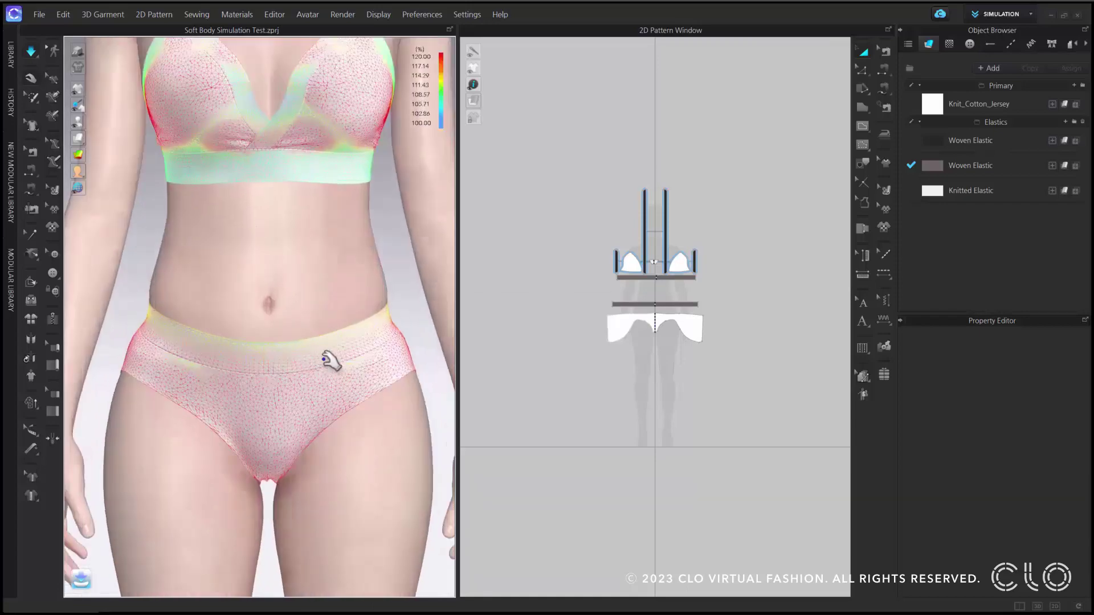
{"action": "middle_click_drag", "start_coordinate": [321, 360], "coordinate": [316, 362]}
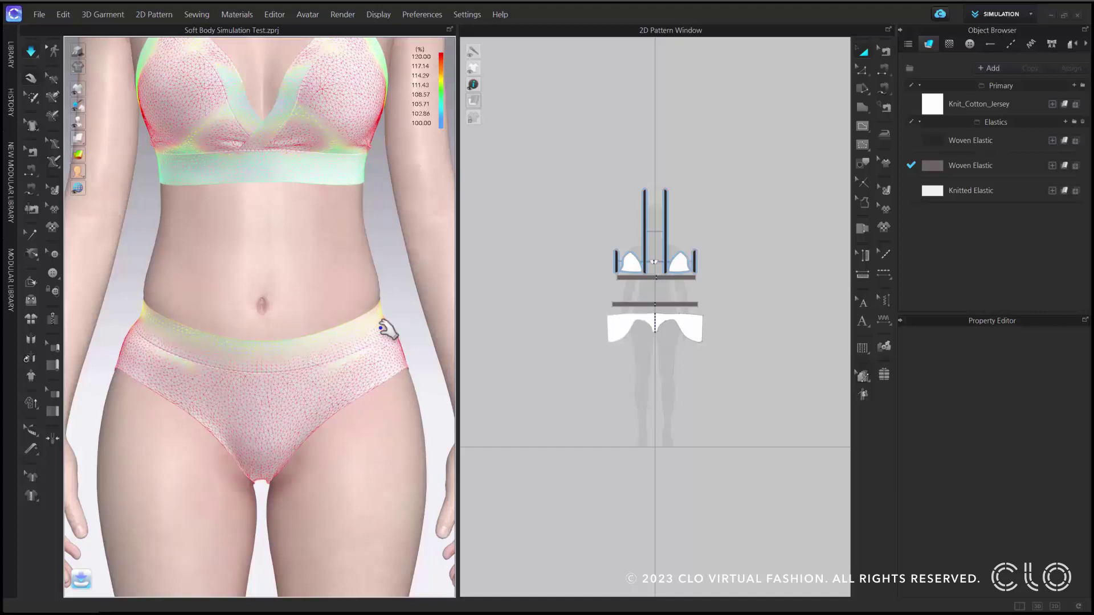
{"action": "left_click", "coordinate": [364, 320]}
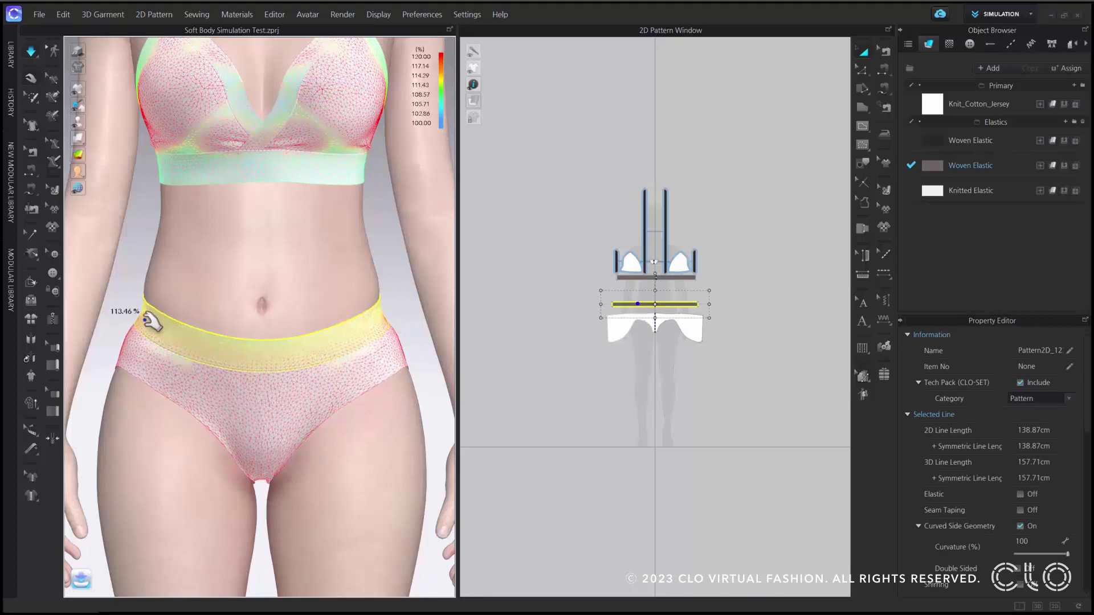
{"action": "left_click_drag", "start_coordinate": [147, 311], "coordinate": [146, 285]}
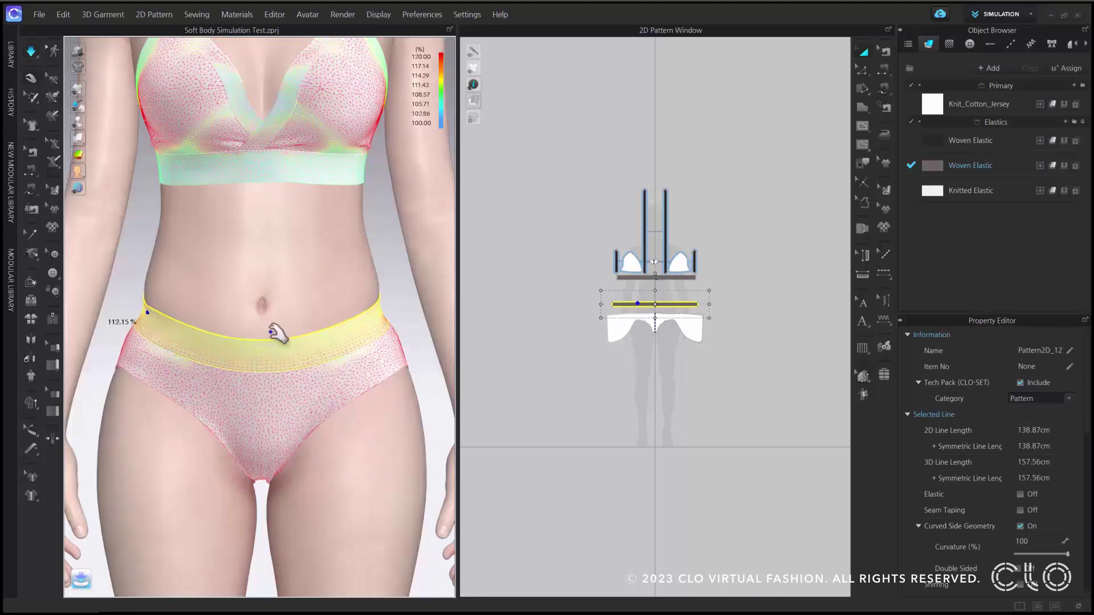
{"action": "mouse_move", "coordinate": [279, 344]}
{"action": "left_mouse_down"}
{"action": "mouse_move", "coordinate": [269, 335]}
{"action": "mouse_move", "coordinate": [289, 337]}
{"action": "left_mouse_up"}
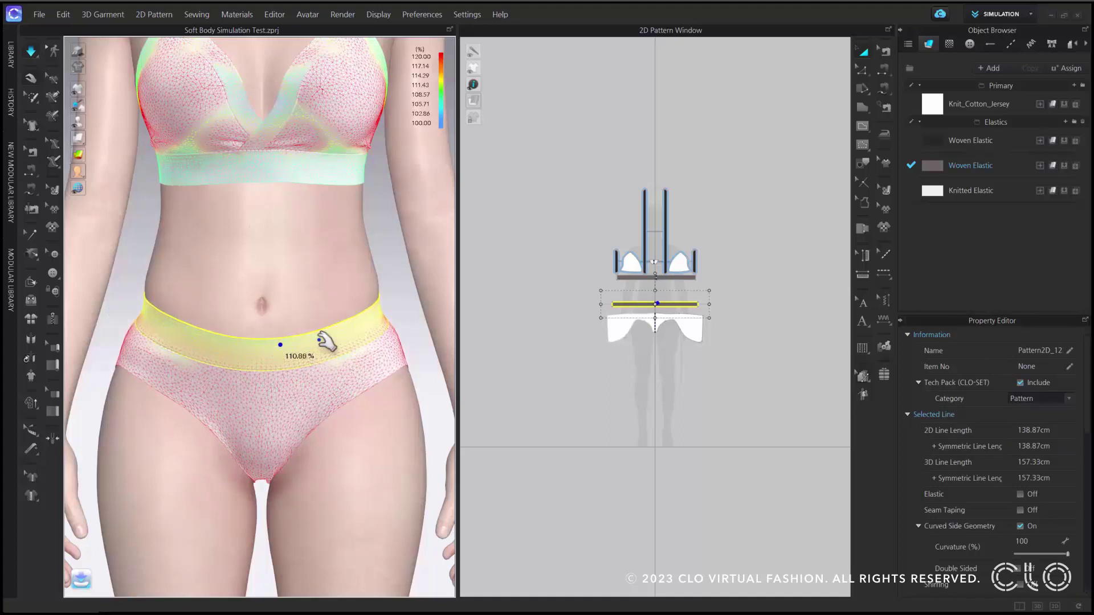
{"action": "left_click", "coordinate": [33, 51]}
- Raise the avatar's Soft Body Stiffness to 10000 and simulate again while tugging the side of the brief's waistband
{"action": "left_click", "coordinate": [284, 279]}
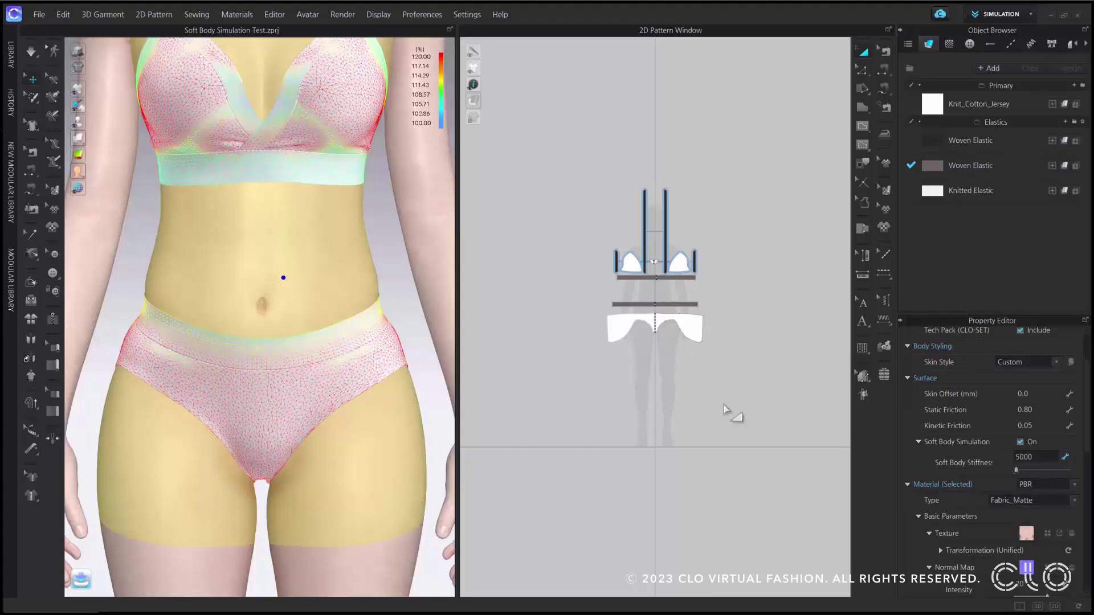
{"action": "left_click", "coordinate": [30, 50]}
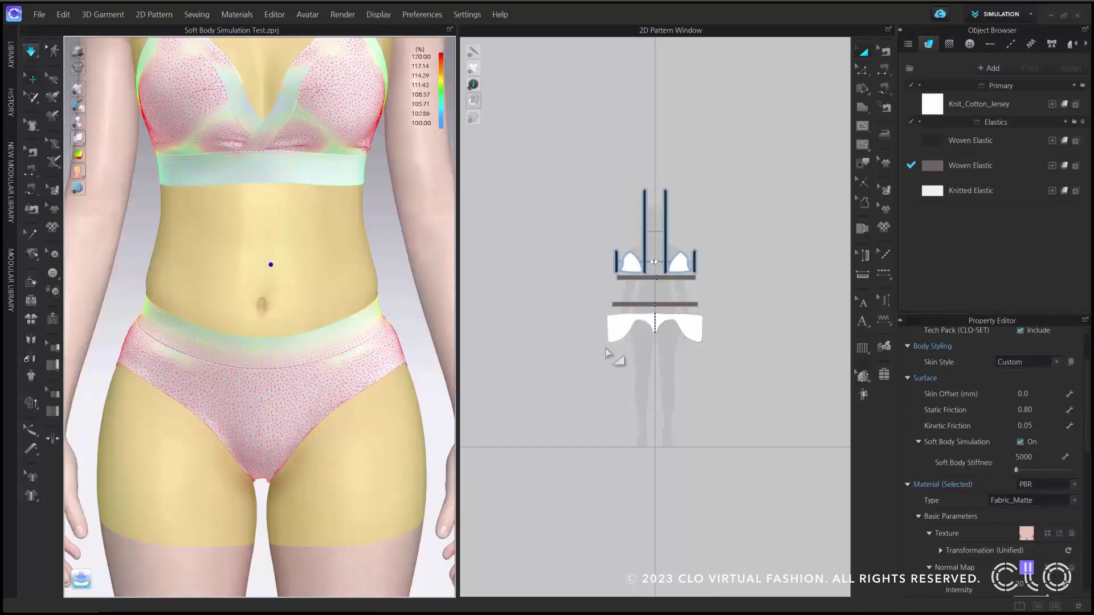
{"action": "left_click_drag", "start_coordinate": [1016, 469], "coordinate": [1074, 470]}
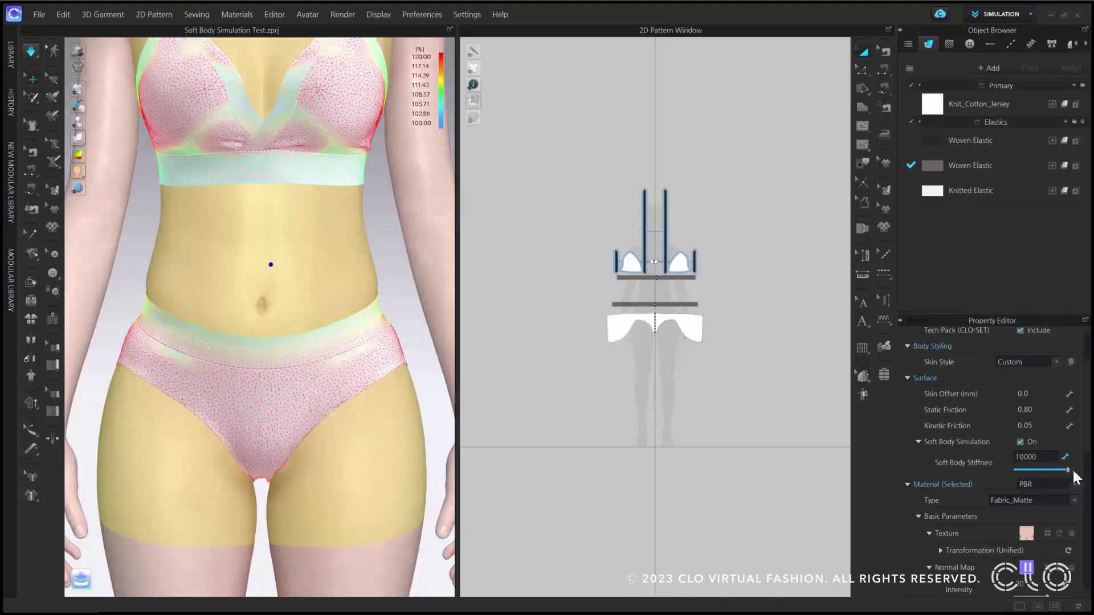
{"action": "key", "text": "space"}
{"action": "left_click_drag", "start_coordinate": [349, 326], "coordinate": [388, 312]}
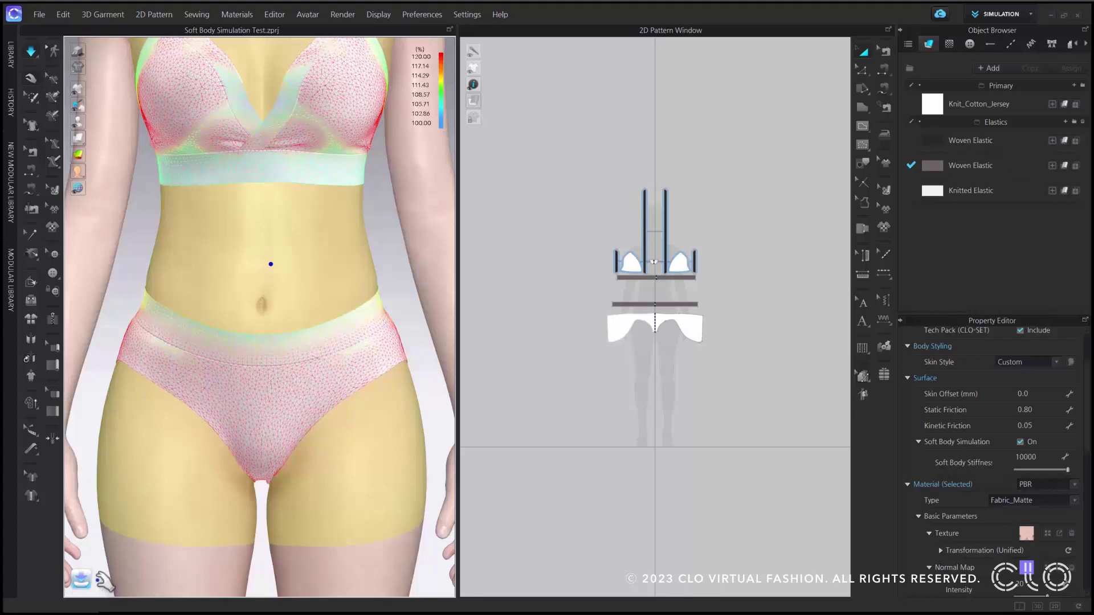
- Turn off Soft Body Simulation for the avatar's torso
{"action": "left_click", "coordinate": [243, 238]}
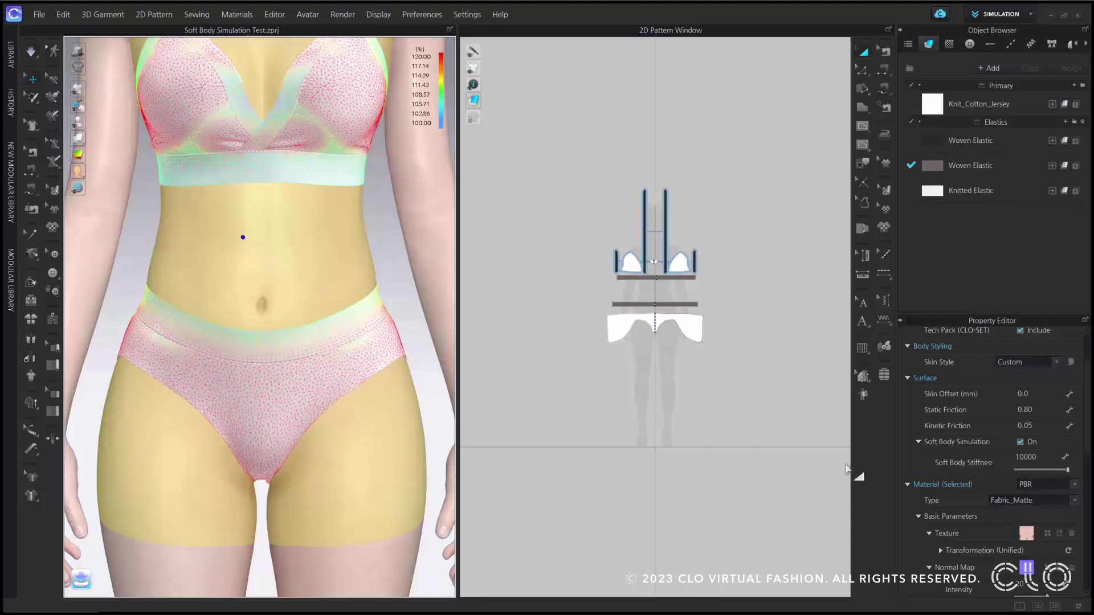
{"action": "left_click", "coordinate": [1019, 442]}
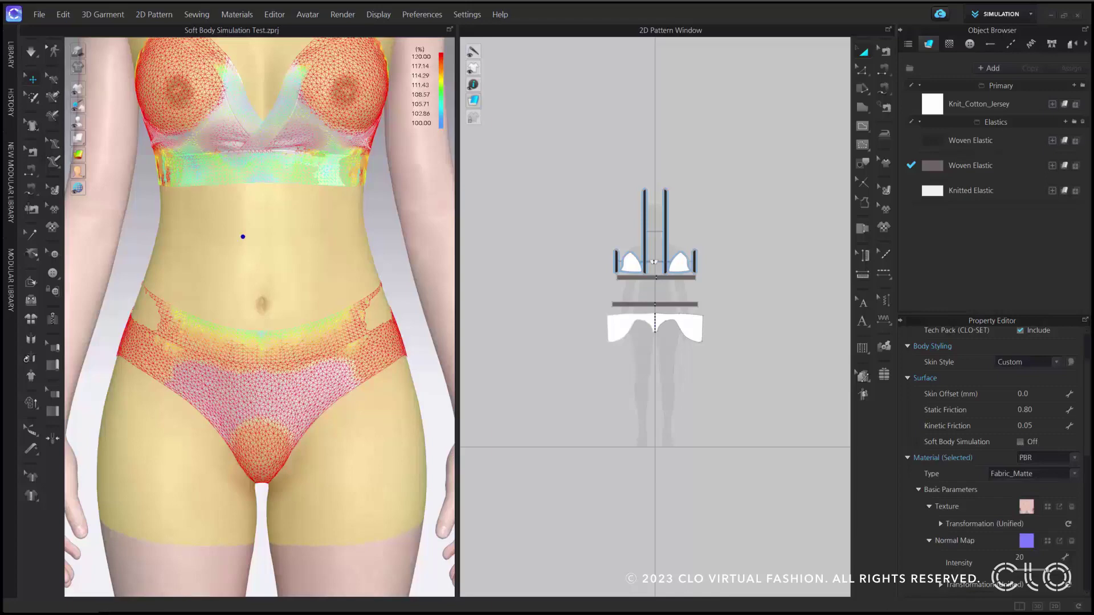
{"action": "scroll", "coordinate": [349, 262], "scroll_direction": "down", "scroll_amount": 4}
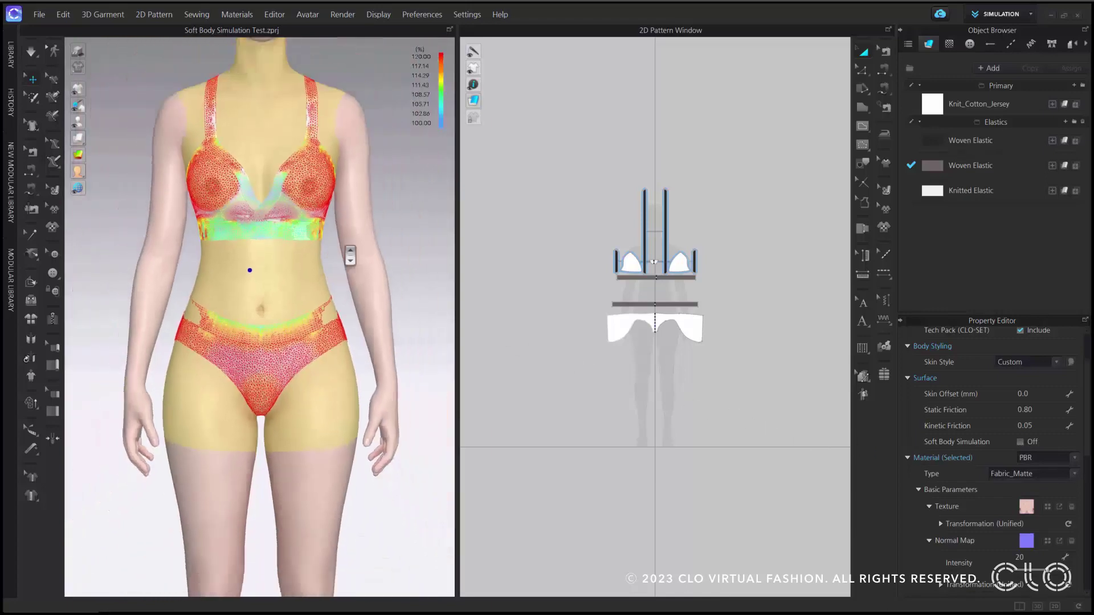
{"action": "scroll", "coordinate": [350, 256], "scroll_direction": "down", "scroll_amount": 1}
- Show the garment with its textured surface instead of the strain map and briefly simulate it on the rigid avatar
{"action": "mouse_move", "coordinate": [79, 155]}
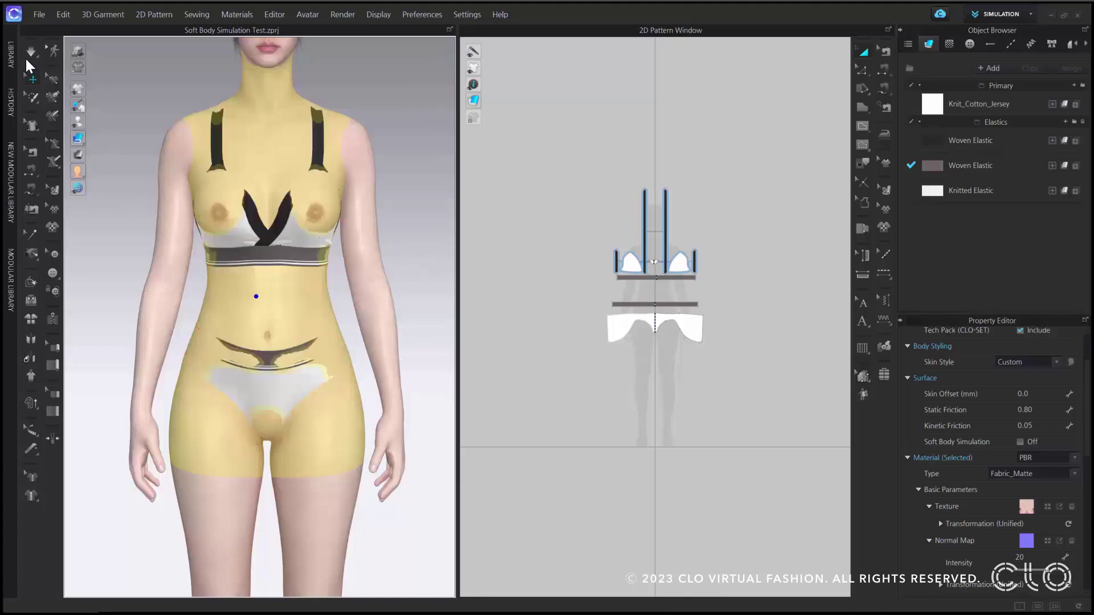
{"action": "left_click", "coordinate": [31, 53]}
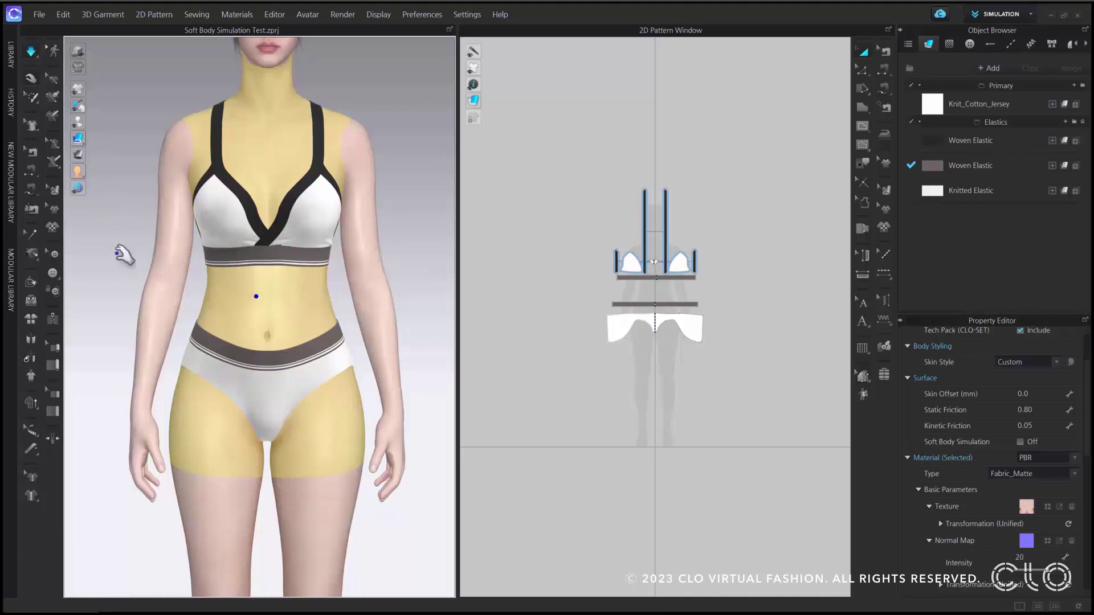
{"action": "key", "text": "space"}
- Re-enable Soft Body Simulation on the avatar and try to open the Avatar Editor, cancelling the request to turn soft body off
{"action": "left_click", "coordinate": [1019, 442]}
{"action": "left_click", "coordinate": [307, 15]}
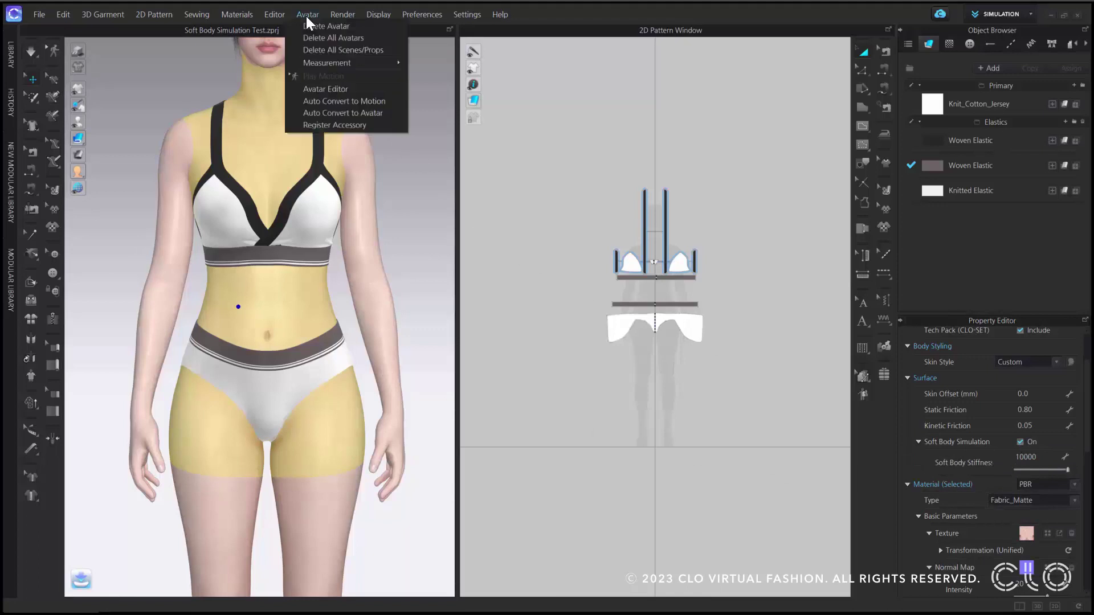
{"action": "left_click", "coordinate": [354, 89]}
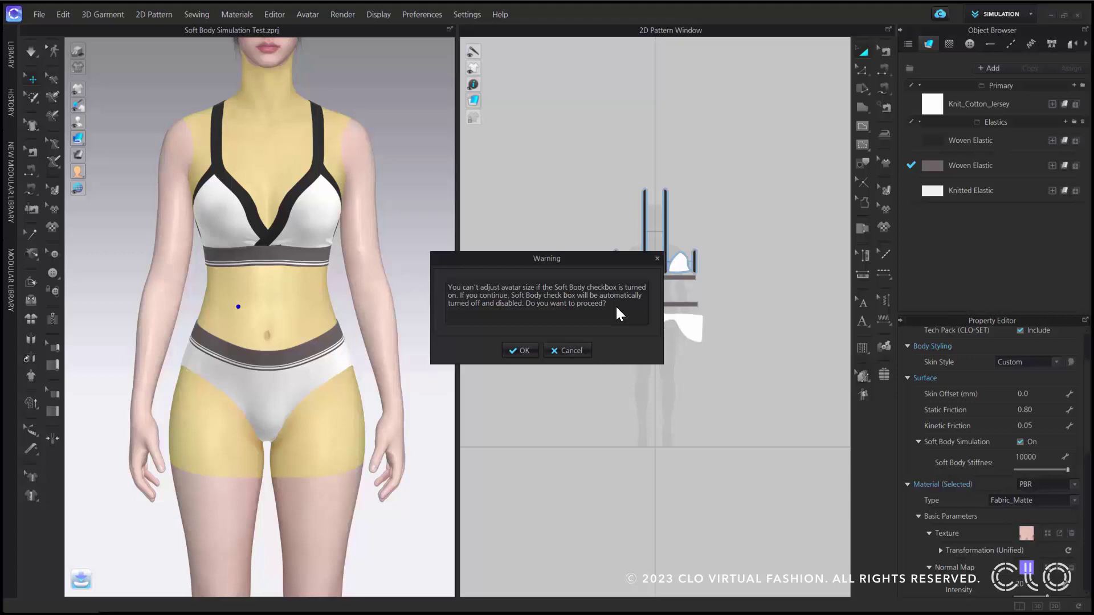
{"action": "left_click", "coordinate": [582, 349]}
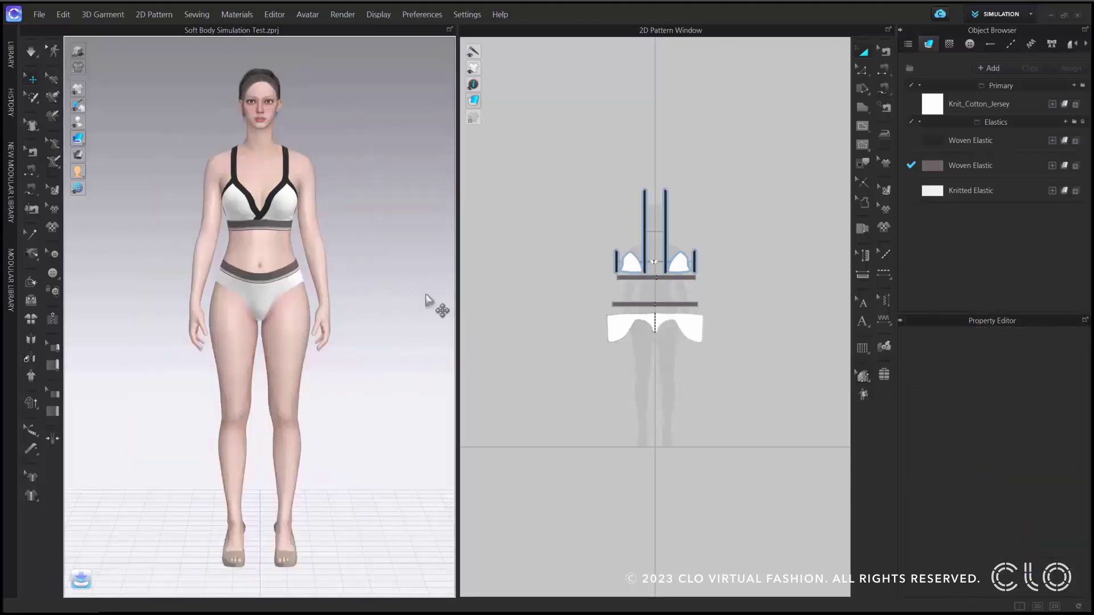
- Select the avatar's torso and switch the workspace from Simulation to Animation mode
{"action": "left_click", "coordinate": [281, 257]}
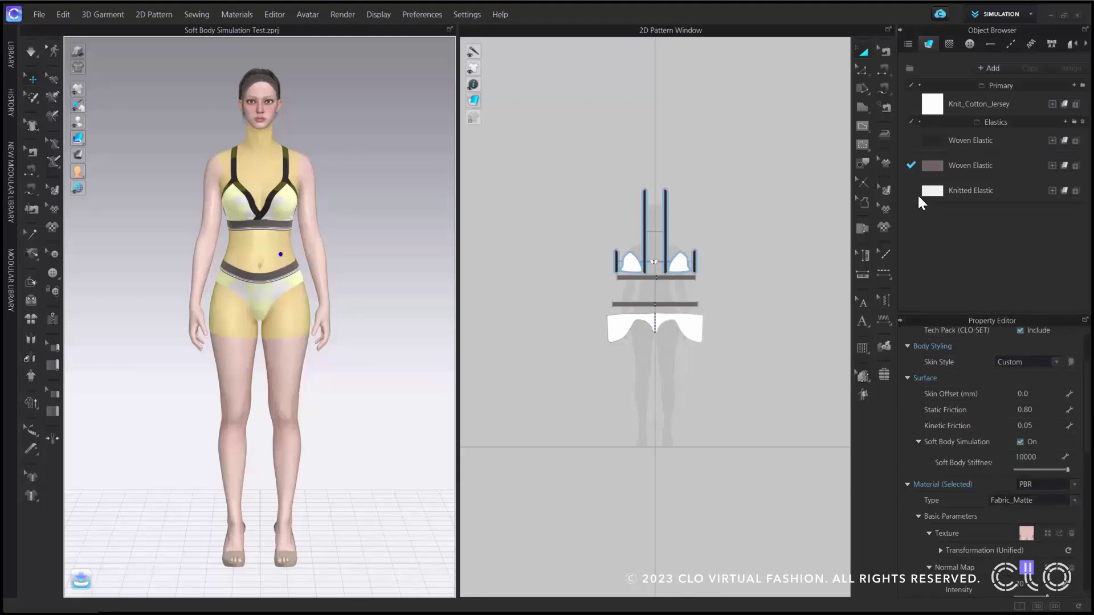
{"action": "left_click", "coordinate": [1013, 15]}
{"action": "left_click", "coordinate": [1018, 53]}
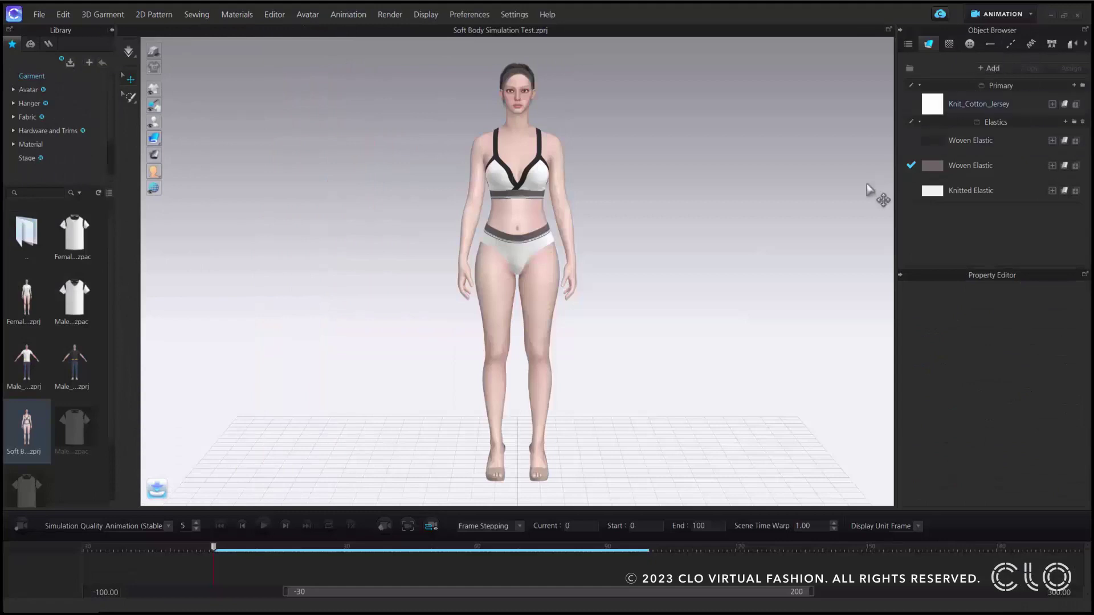
- Try to simulate and to record the garment animation while the avatar's soft body is on in Animation mode, dismissing both notices
{"action": "left_click", "coordinate": [127, 52]}
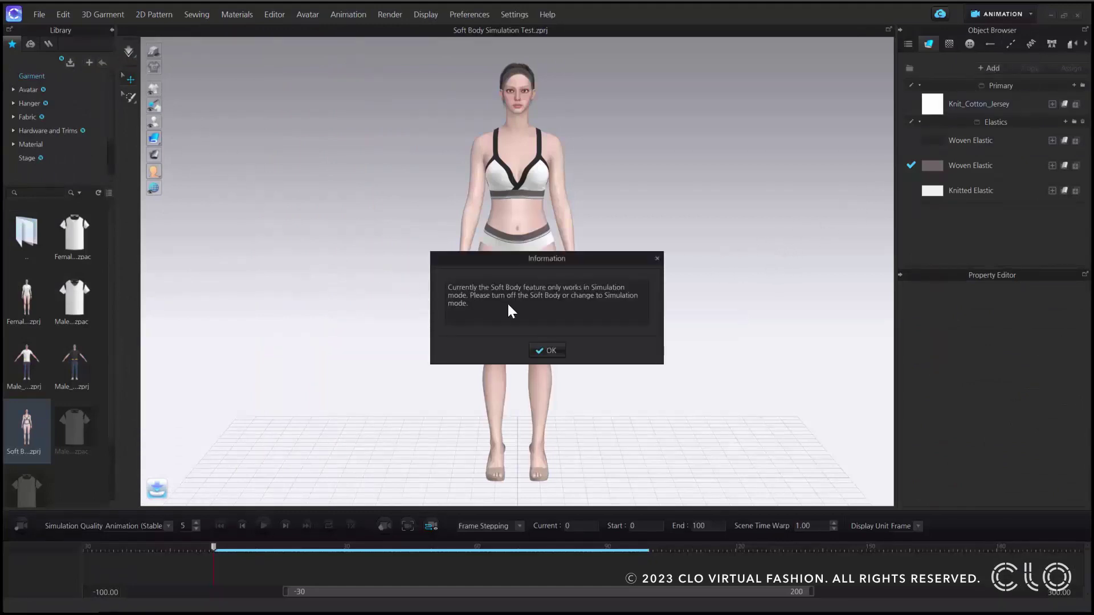
{"action": "left_click", "coordinate": [544, 350]}
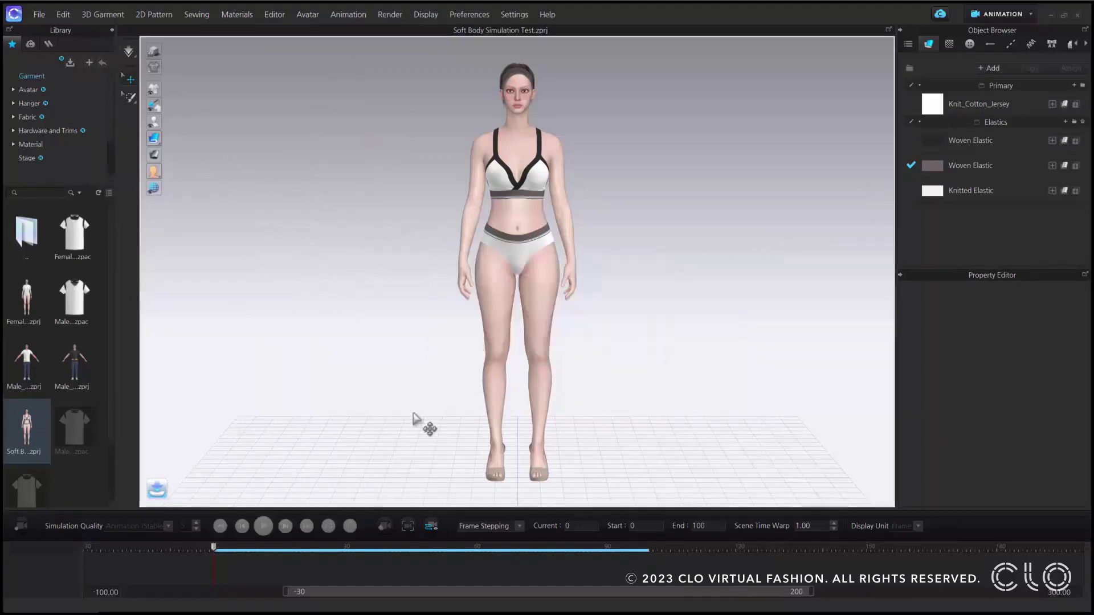
{"action": "left_click", "coordinate": [21, 527]}
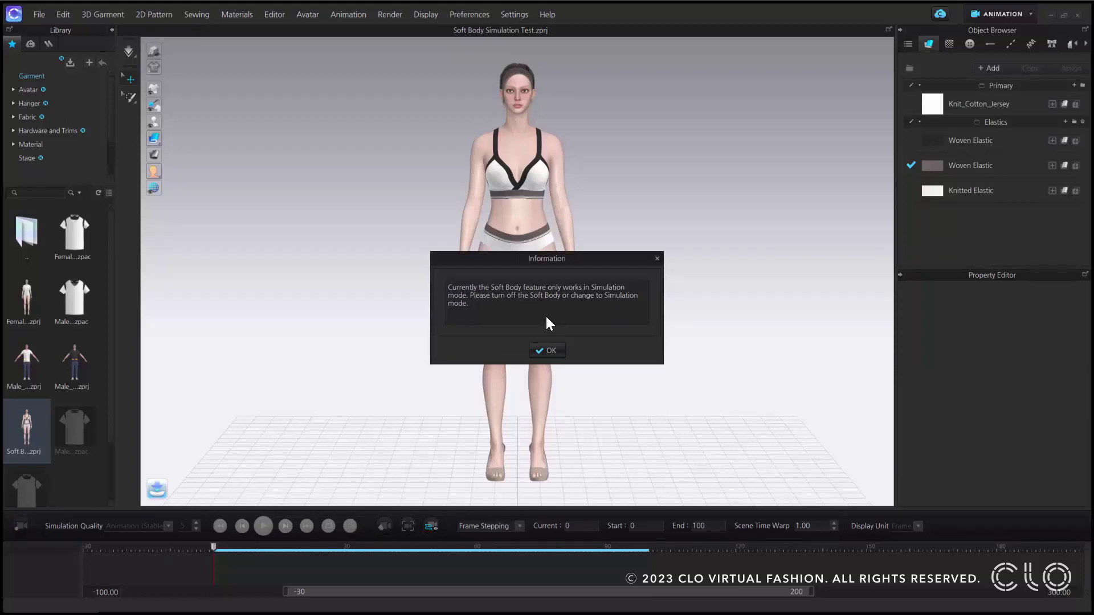
{"action": "left_click", "coordinate": [550, 350]}
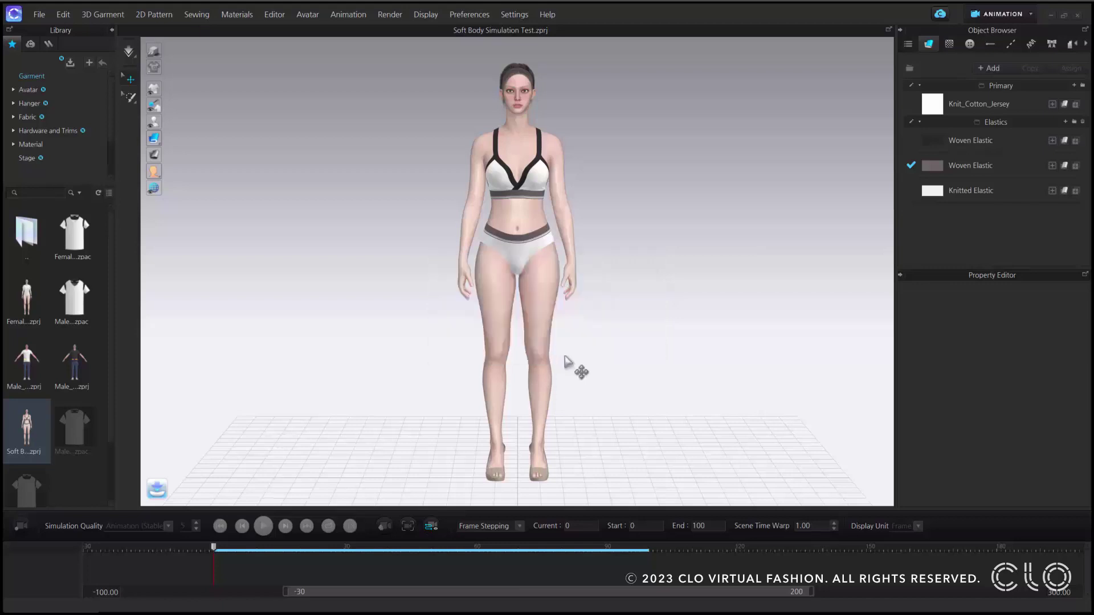
- Return the workspace to Simulation mode and try to simulate the garment on the GPU with the soft body avatar
{"action": "left_click", "coordinate": [1007, 12]}
{"action": "left_click", "coordinate": [996, 33]}
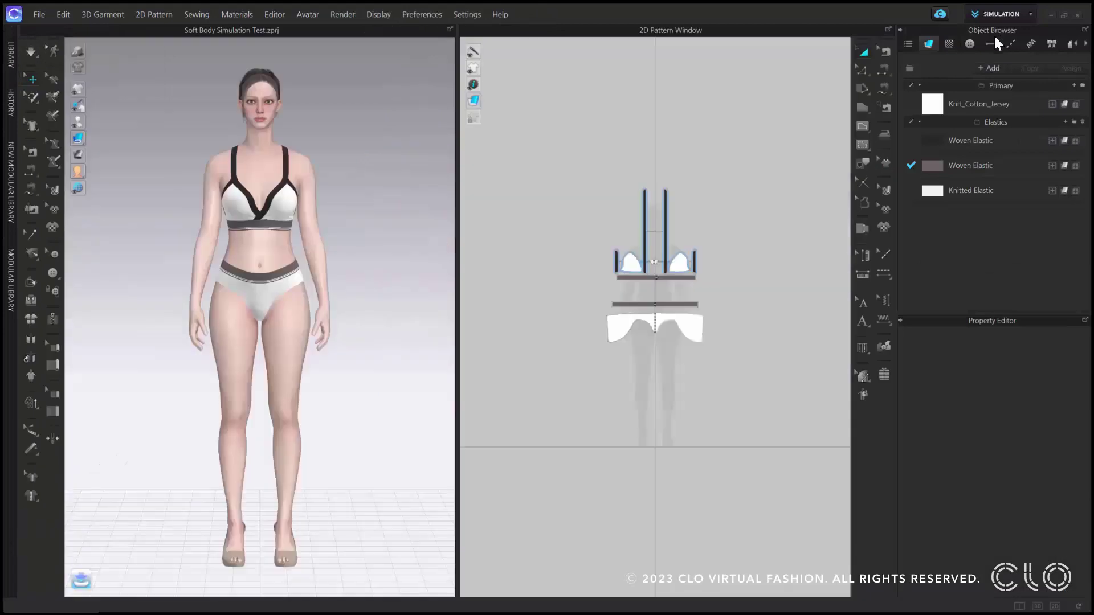
{"action": "left_click", "coordinate": [34, 54]}
{"action": "left_click", "coordinate": [62, 75]}
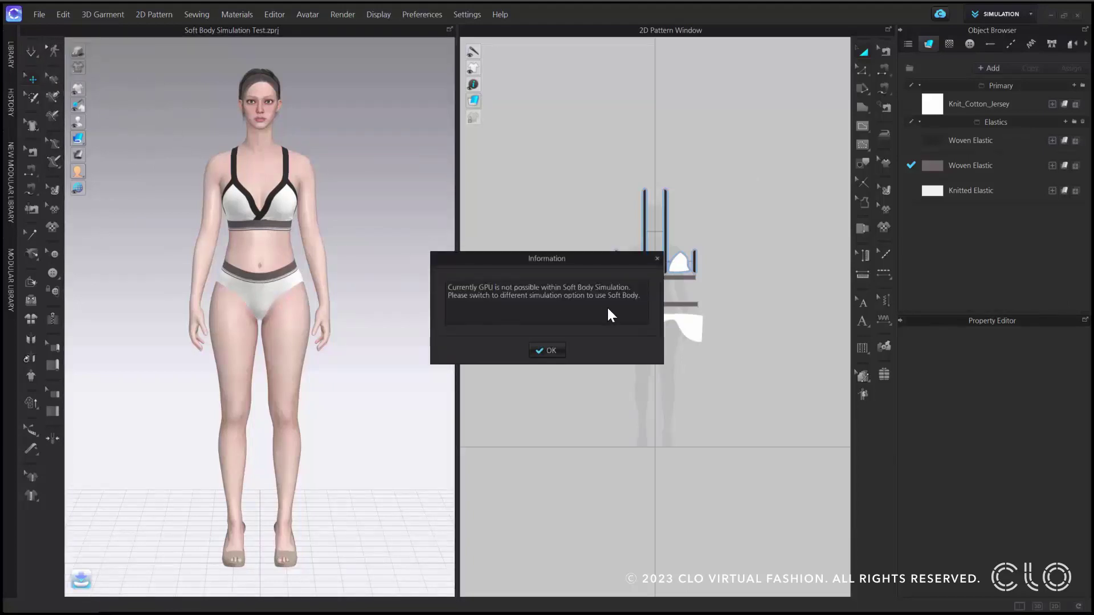
{"action": "left_click", "coordinate": [550, 351]}
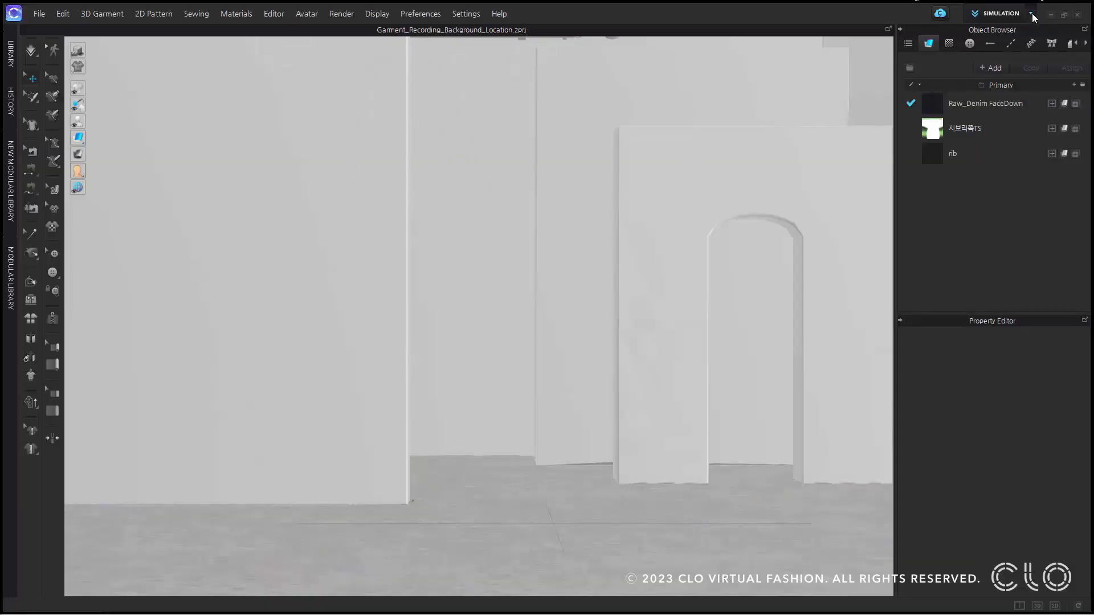
- Switch the Garment_Recording_Background_Location project to Animation mode and add a camera keyframe at frame 58, framed closer on the walking avatar
{"action": "left_click", "coordinate": [1030, 13]}
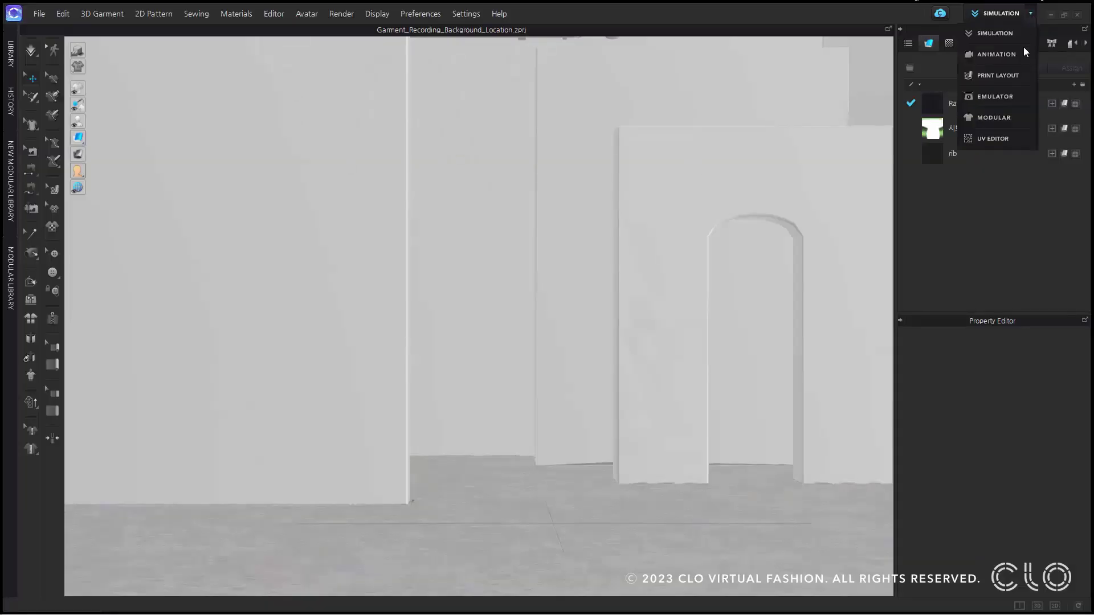
{"action": "left_click", "coordinate": [1020, 54]}
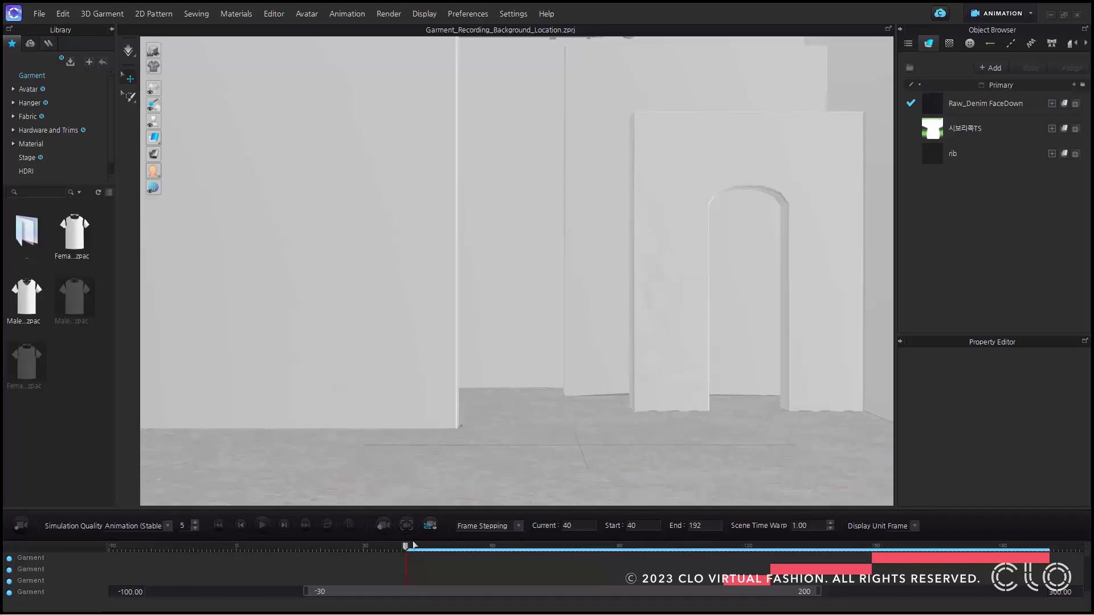
{"action": "left_click_drag", "start_coordinate": [406, 547], "coordinate": [468, 546]}
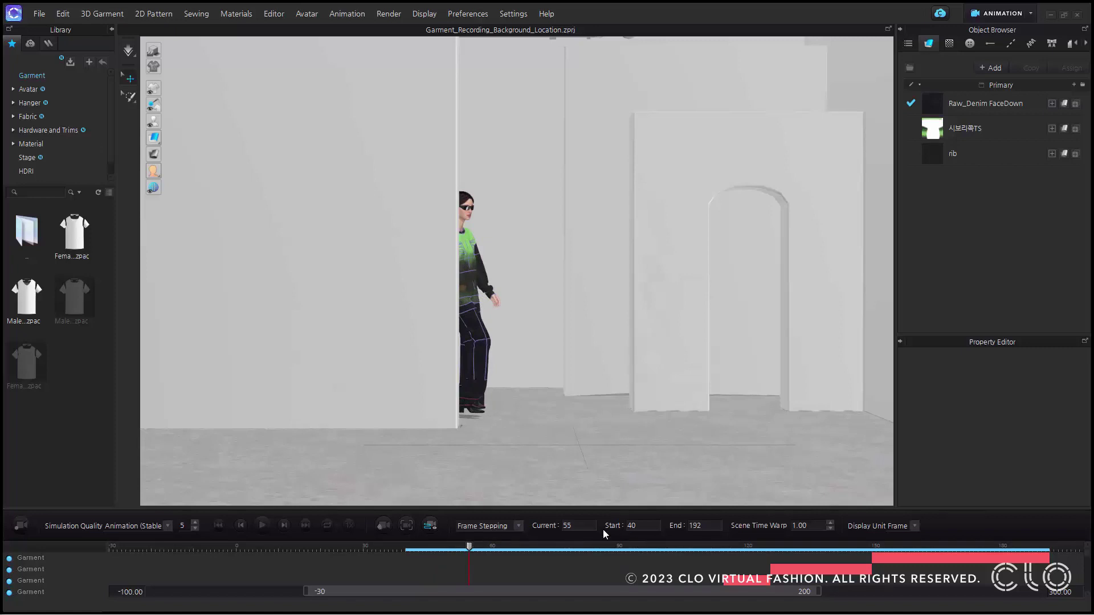
{"action": "type", "text": "58"}
{"action": "key", "text": "Return"}
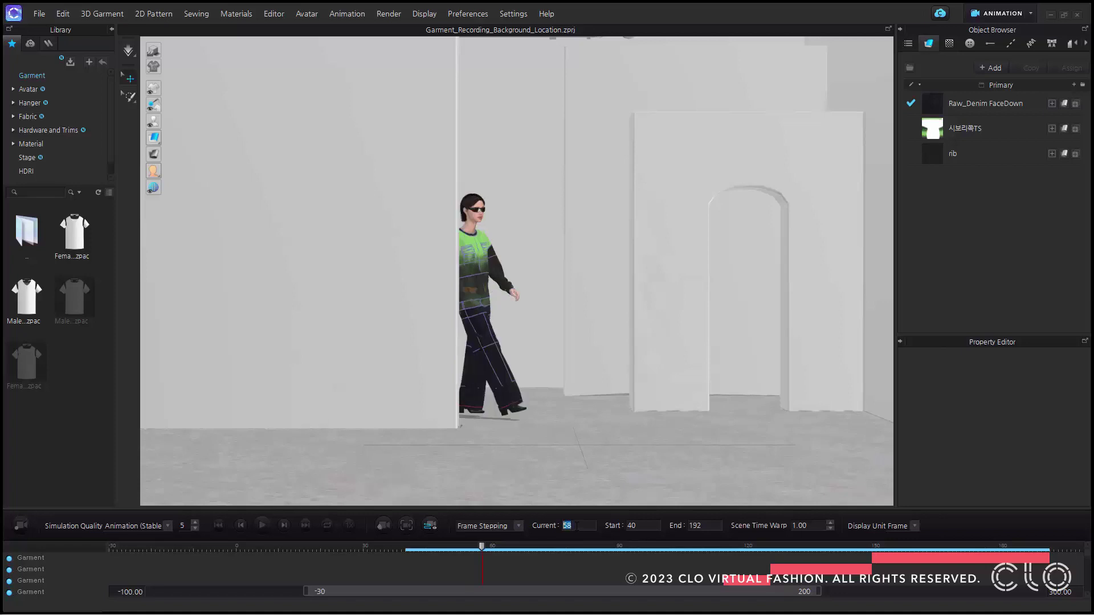
{"action": "scroll", "coordinate": [612, 439], "scroll_direction": "up", "scroll_amount": 2}
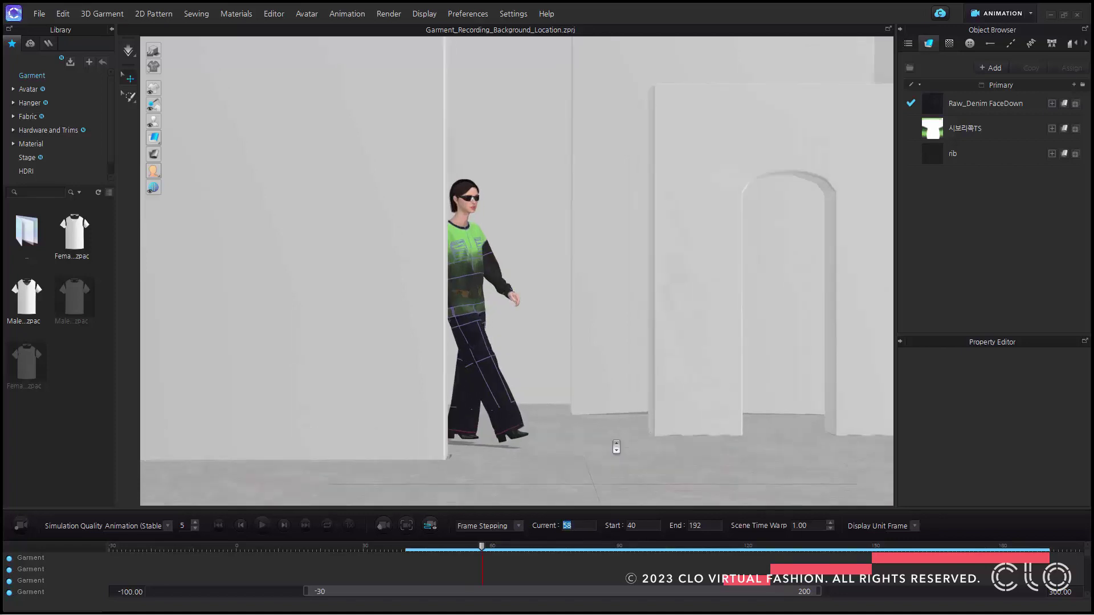
{"action": "scroll", "coordinate": [621, 436], "scroll_direction": "up", "scroll_amount": 2}
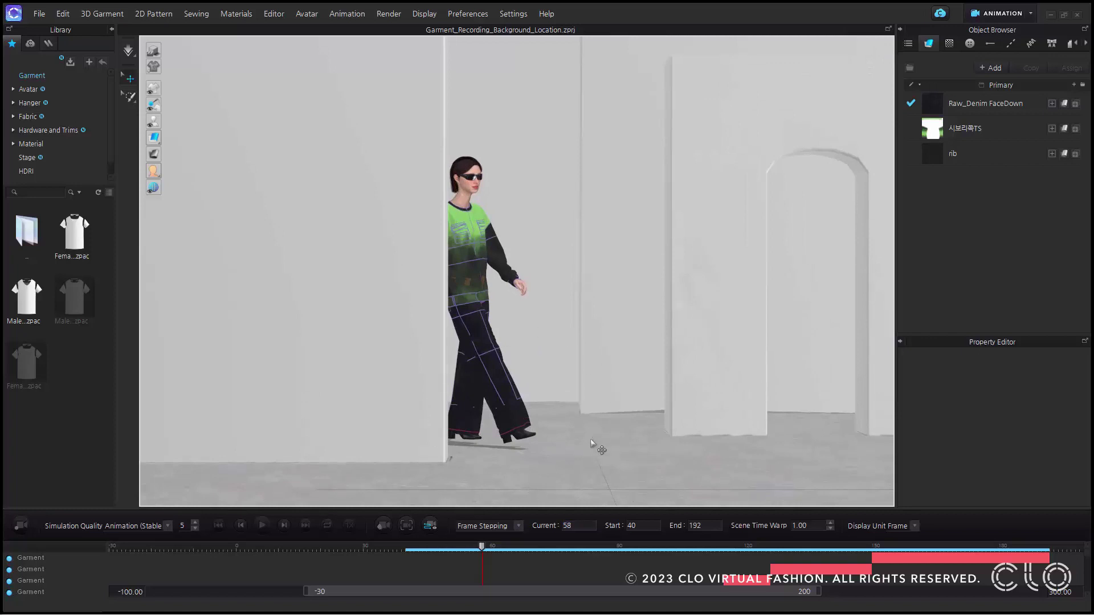
{"action": "left_click", "coordinate": [384, 531]}
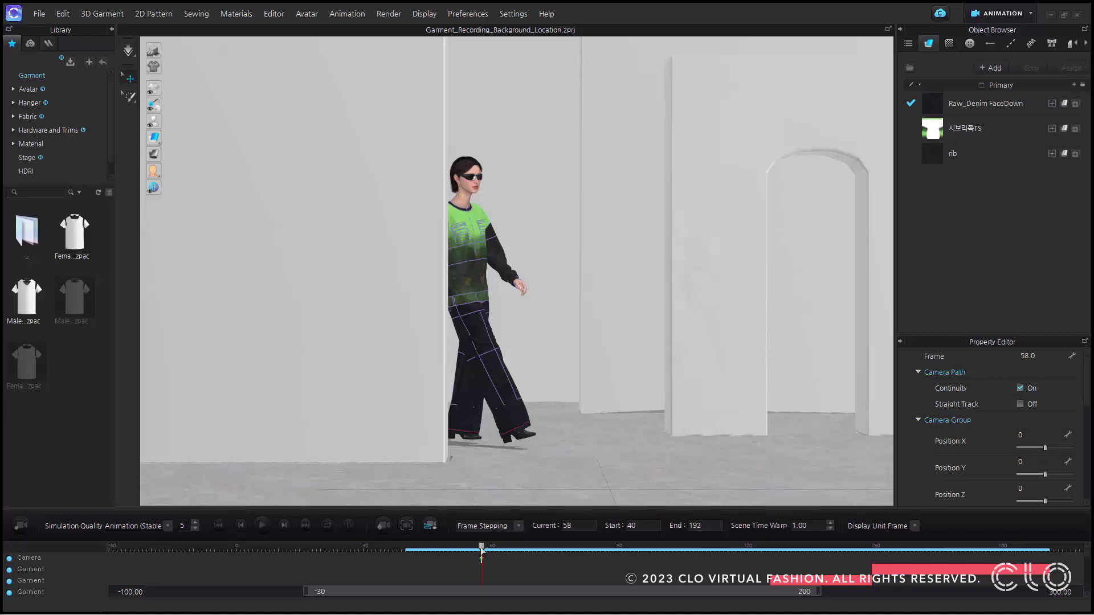
- Add further reframed camera keyframes along the avatar's walk, ending with a close frontal view at frame 108
{"action": "left_click_drag", "start_coordinate": [481, 550], "coordinate": [663, 548]}
{"action": "left_click", "coordinate": [384, 526]}
{"action": "right_click_drag", "start_coordinate": [592, 455], "coordinate": [635, 457]}
{"action": "scroll", "coordinate": [634, 456], "scroll_direction": "up", "scroll_amount": 2}
{"action": "middle_click_drag", "start_coordinate": [634, 456], "coordinate": [627, 398]}
{"action": "left_click", "coordinate": [384, 528]}
{"action": "left_click_drag", "start_coordinate": [663, 547], "coordinate": [693, 548]}
{"action": "middle_click_drag", "start_coordinate": [721, 462], "coordinate": [659, 444]}
{"action": "scroll", "coordinate": [677, 464], "scroll_direction": "up", "scroll_amount": 3}
{"action": "scroll", "coordinate": [679, 336], "scroll_direction": "down", "scroll_amount": 2}
{"action": "left_click", "coordinate": [384, 528]}
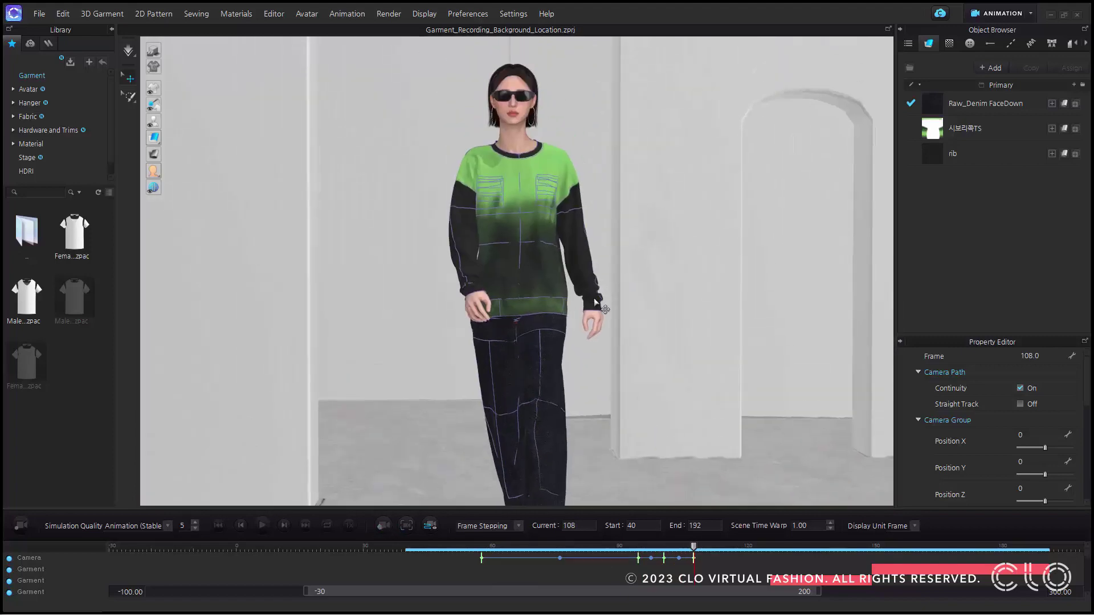
- Play back the keyframed camera animation from near its first keyframe
{"action": "left_click", "coordinate": [241, 526]}
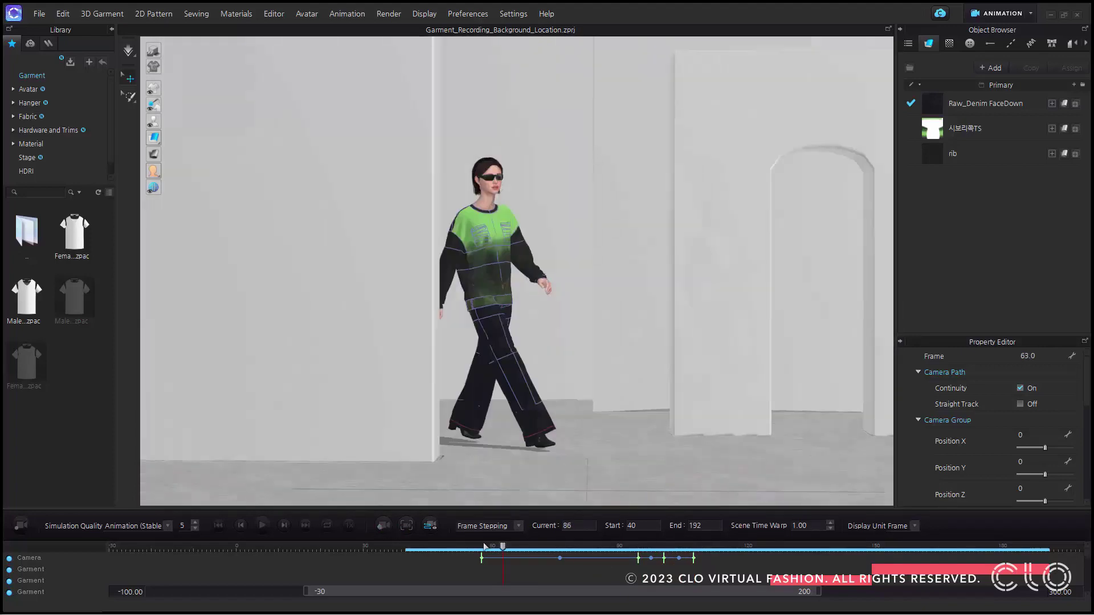
{"action": "left_click", "coordinate": [256, 525]}
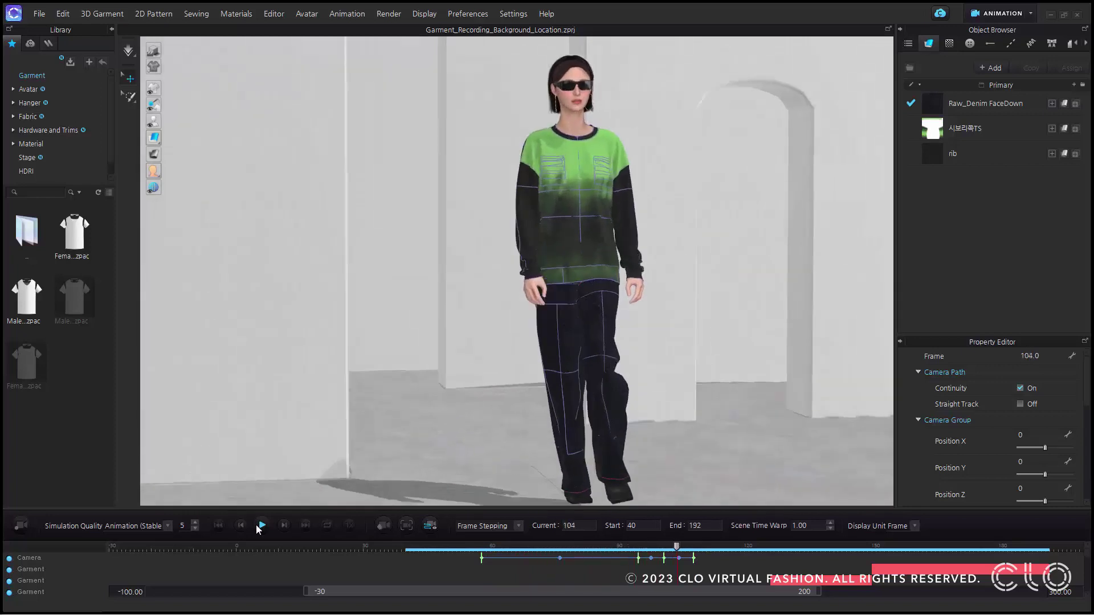
{"action": "left_click", "coordinate": [257, 524]}
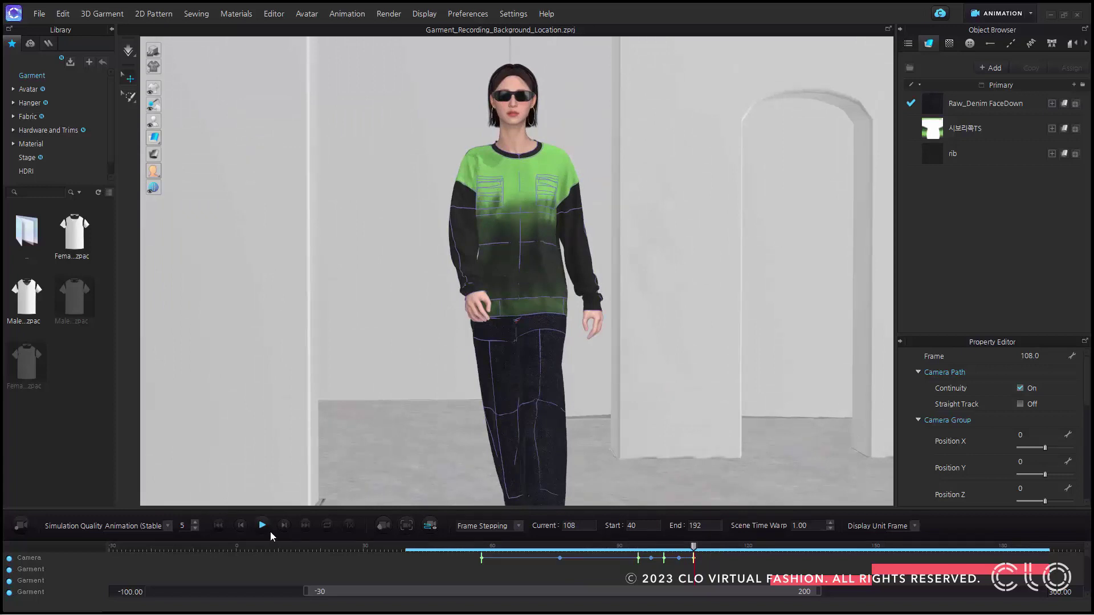
- Show the Camera Preview with the animation camera seen from outside, and move the preview clear of the Object Browser
{"action": "left_click", "coordinate": [408, 529]}
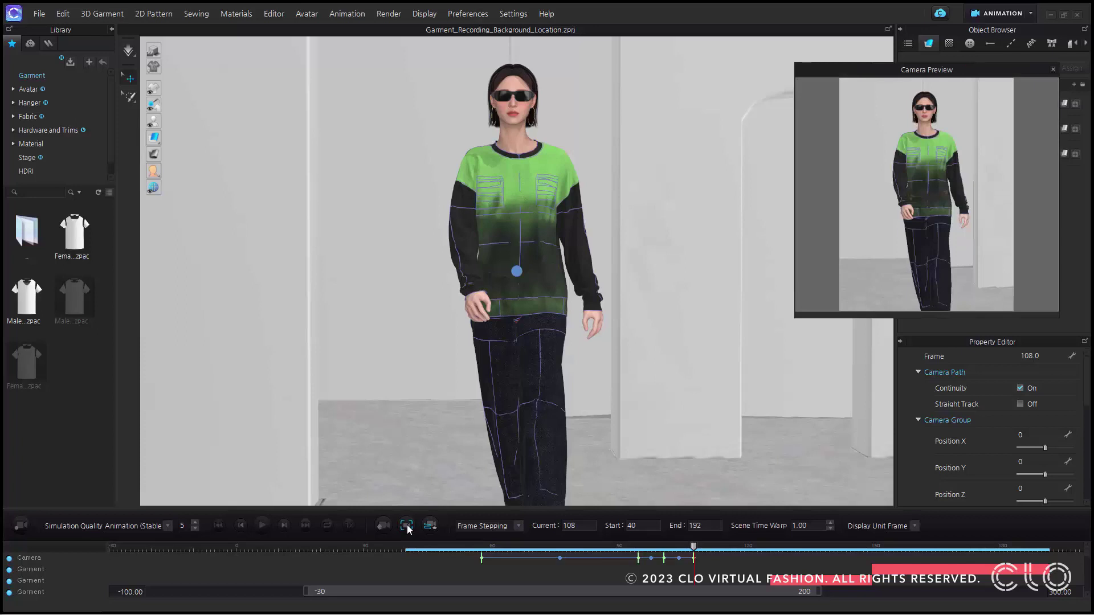
{"action": "scroll", "coordinate": [470, 468], "scroll_direction": "down", "scroll_amount": 5}
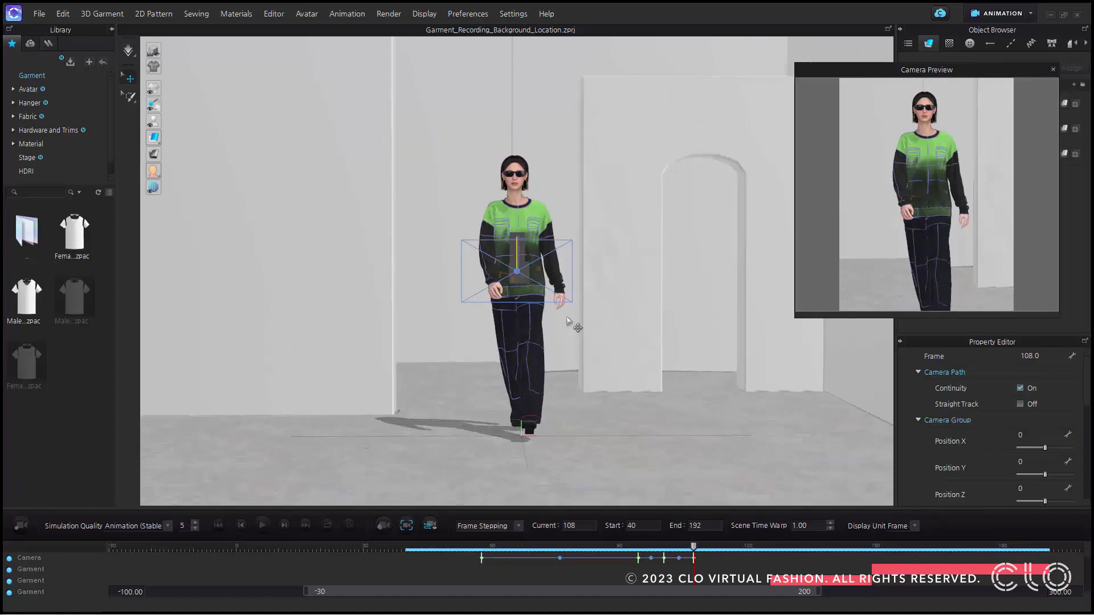
{"action": "right_click_drag", "start_coordinate": [626, 386], "coordinate": [585, 375]}
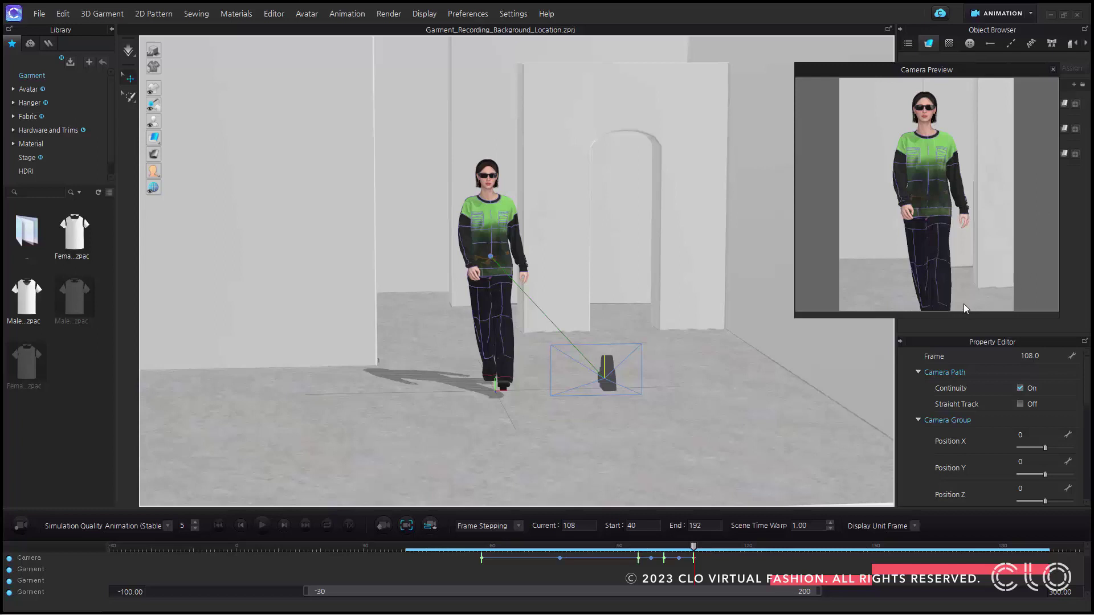
{"action": "left_click_drag", "start_coordinate": [999, 75], "coordinate": [395, 74]}
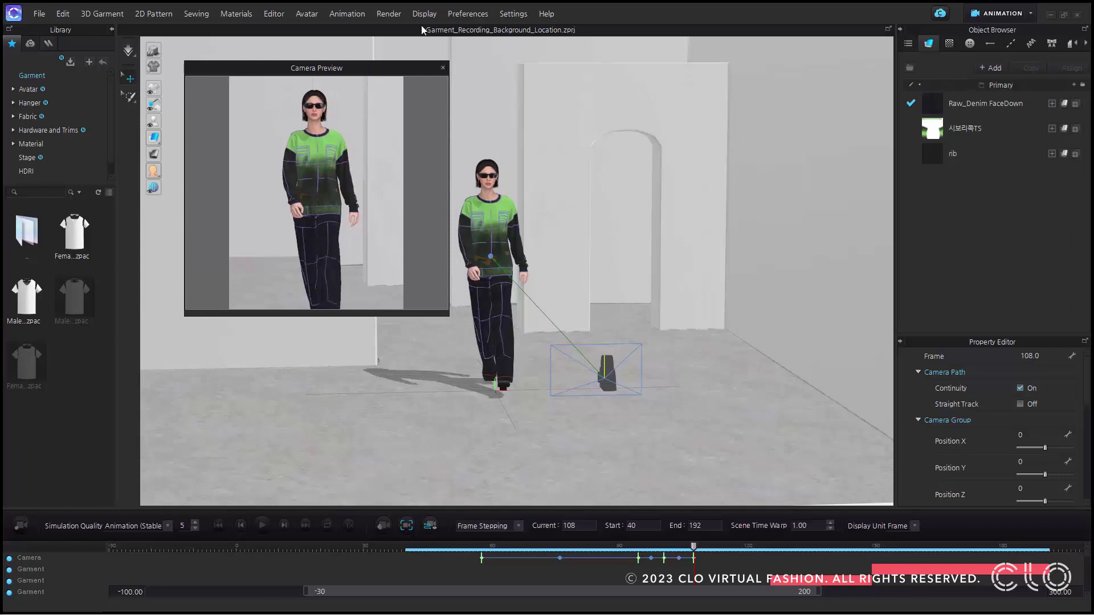
- Open the Render window's image and video properties and set the image size to 1920 x 1080
{"action": "left_click", "coordinate": [388, 14]}
{"action": "left_click", "coordinate": [401, 28]}
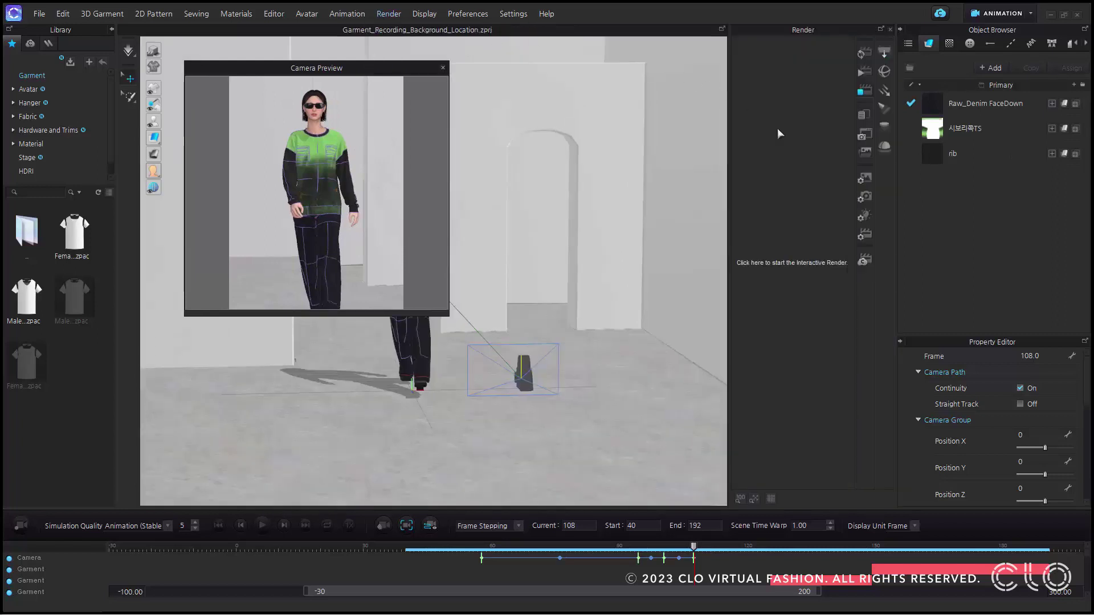
{"action": "left_click", "coordinate": [863, 181]}
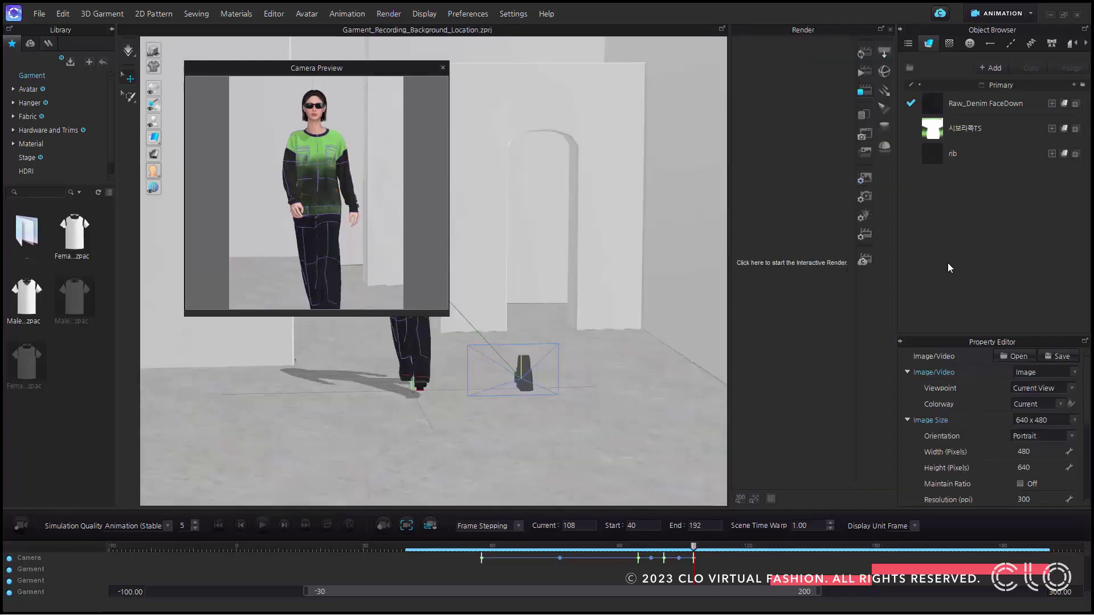
{"action": "left_click", "coordinate": [1040, 419]}
{"action": "left_click", "coordinate": [1039, 437]}
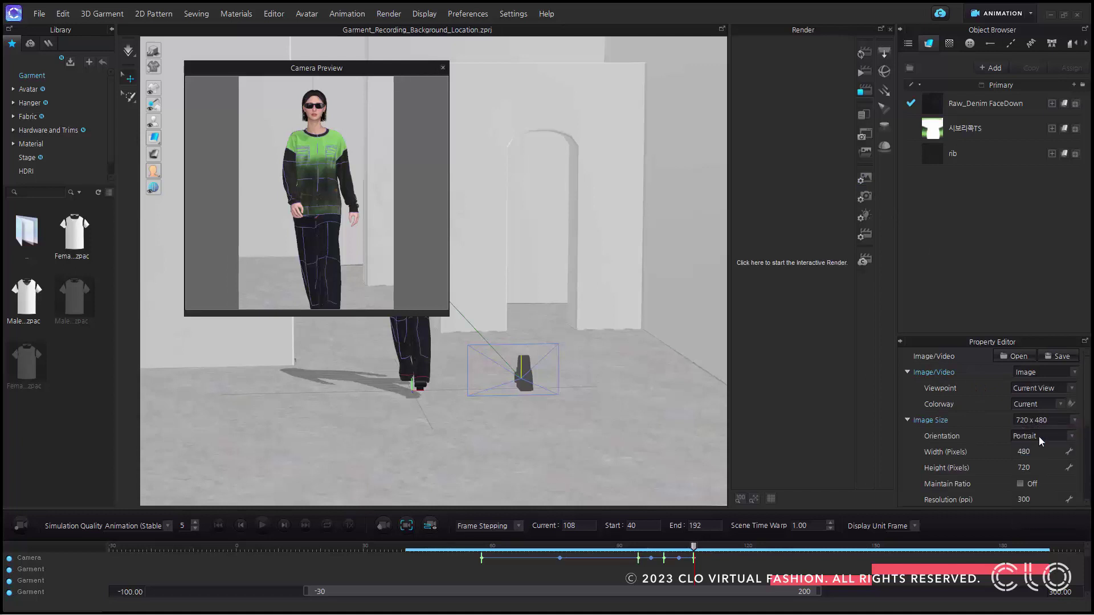
{"action": "left_click", "coordinate": [1040, 422]}
{"action": "left_click", "coordinate": [1041, 456]}
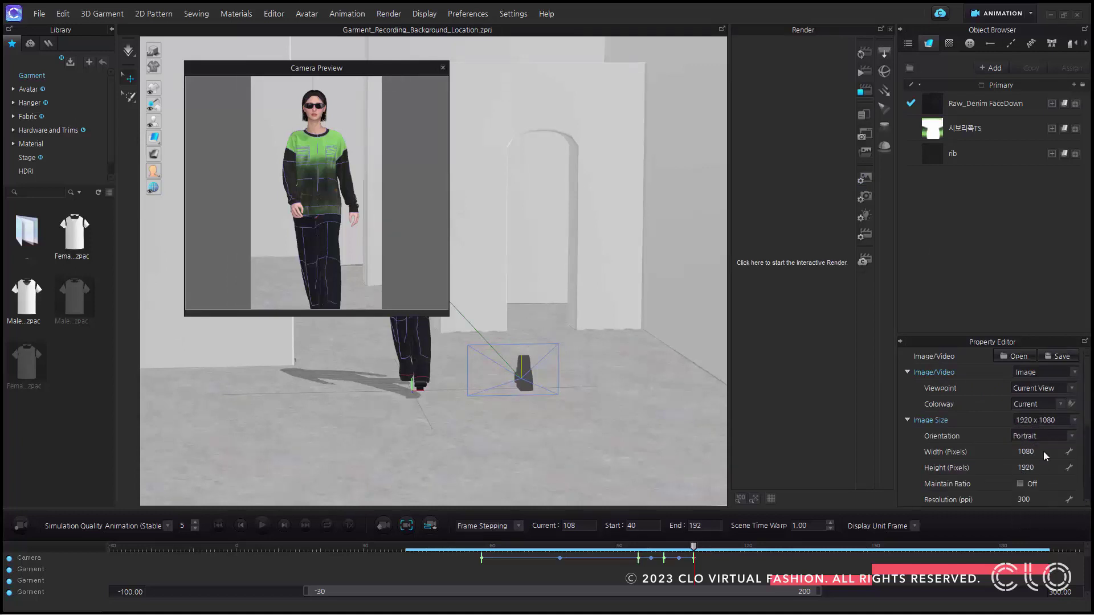
- Try the Landscape orientation for the render image and return it to Portrait
{"action": "left_click", "coordinate": [1043, 451]}
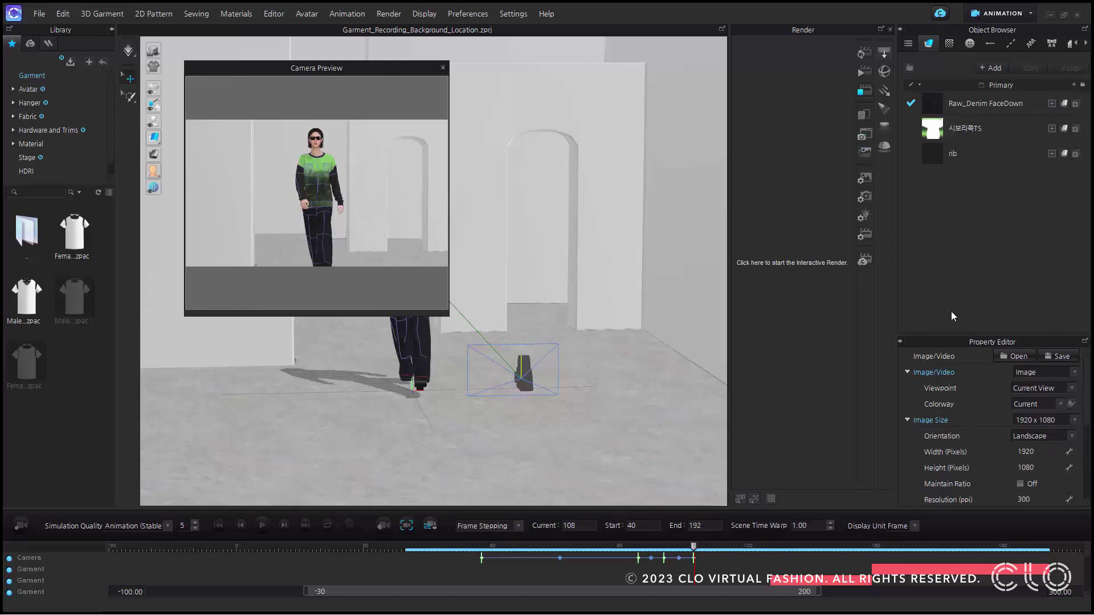
{"action": "left_click", "coordinate": [1034, 439]}
{"action": "left_click", "coordinate": [1038, 444]}
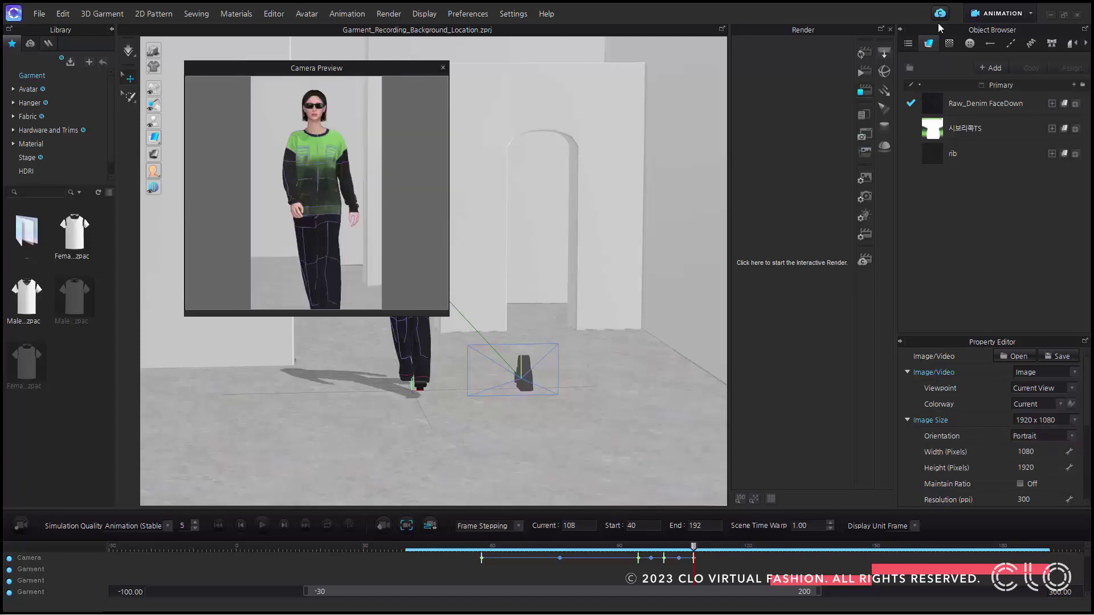
- Close the Render window, widen the Camera Preview slightly and move it away from the avatar
{"action": "left_click", "coordinate": [887, 29]}
{"action": "left_click_drag", "start_coordinate": [446, 317], "coordinate": [480, 312]}
{"action": "left_click_drag", "start_coordinate": [411, 69], "coordinate": [932, 54]}
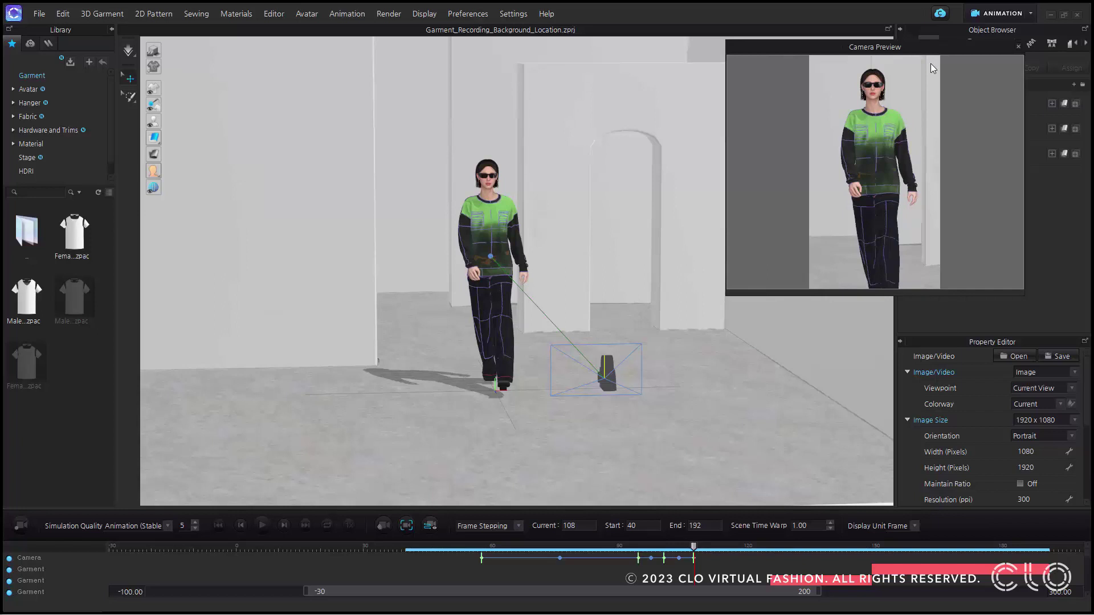
- Shift the animation camera sideways toward the avatar at the frame 108 keyframe
{"action": "left_click", "coordinate": [607, 376]}
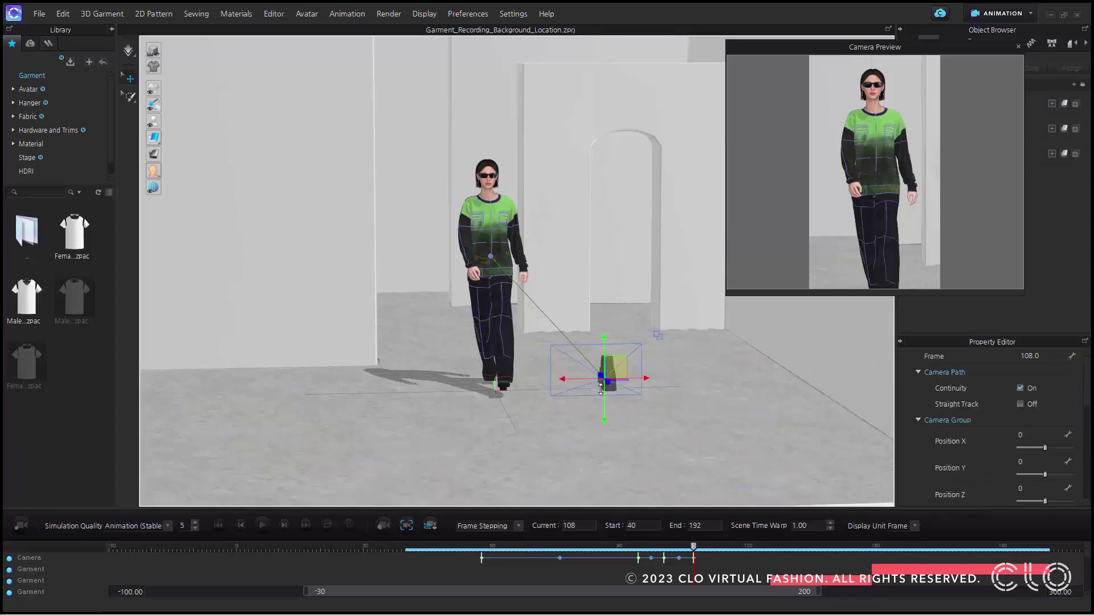
{"action": "mouse_move", "coordinate": [641, 379]}
{"action": "left_mouse_down"}
{"action": "mouse_move", "coordinate": [593, 380]}
{"action": "mouse_move", "coordinate": [635, 381]}
{"action": "left_mouse_up"}
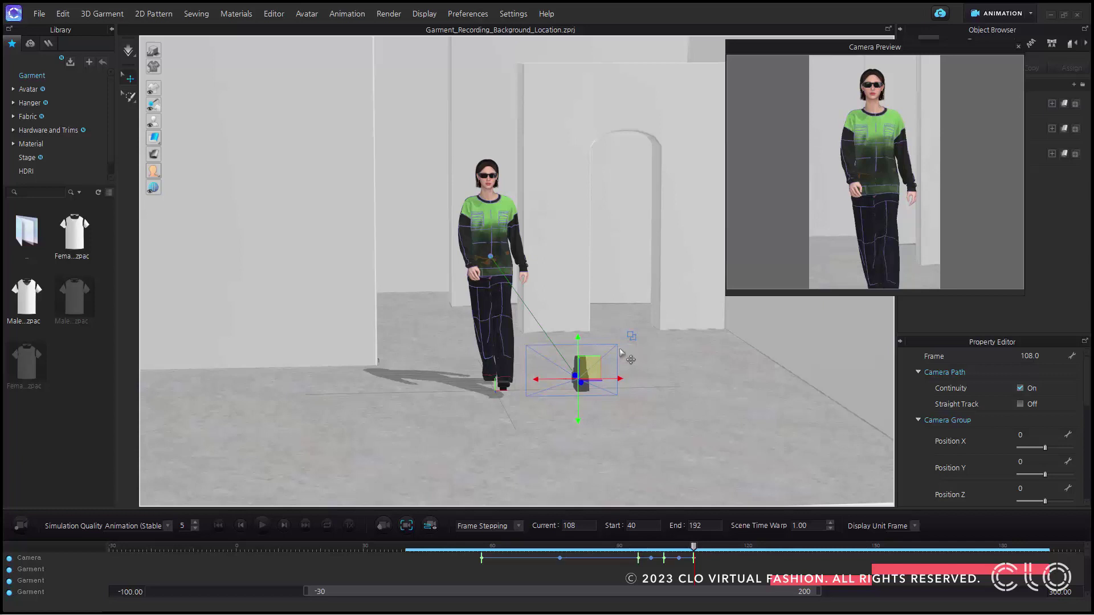
- At frame 111, lower the animation camera and move its focus point down to the avatar's legs
{"action": "left_click", "coordinate": [696, 547]}
{"action": "left_click_drag", "start_coordinate": [700, 548], "coordinate": [707, 548]}
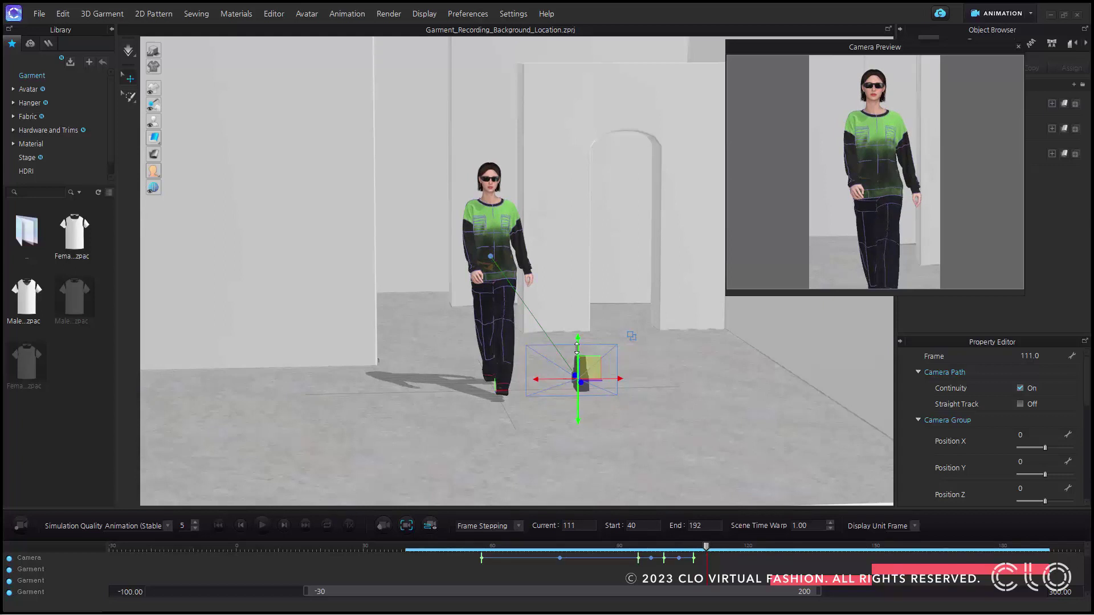
{"action": "left_click_drag", "start_coordinate": [577, 348], "coordinate": [579, 363]}
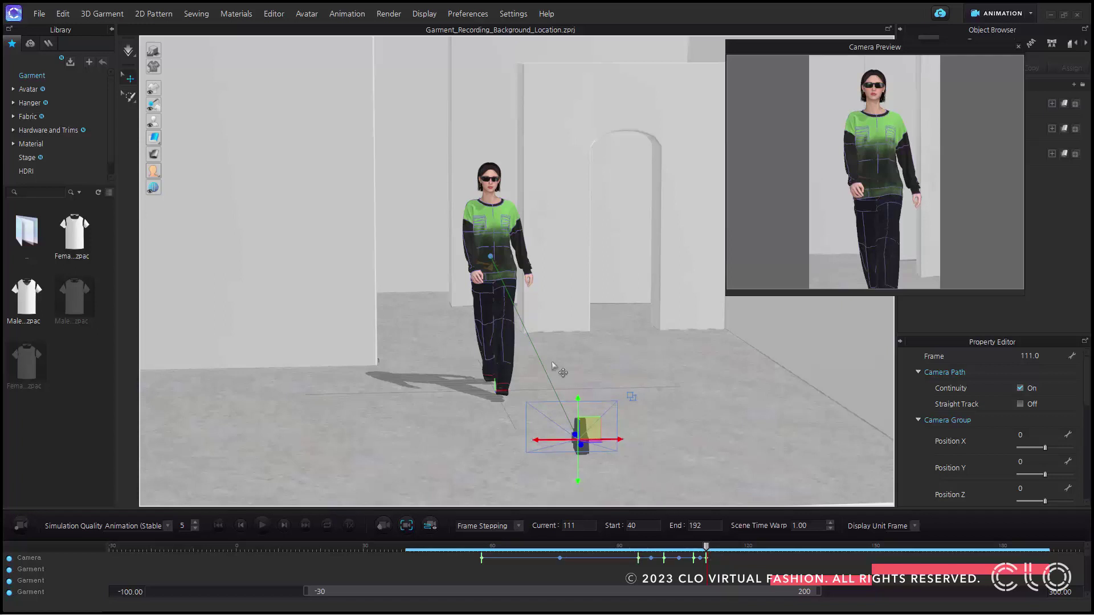
{"action": "left_click", "coordinate": [491, 256]}
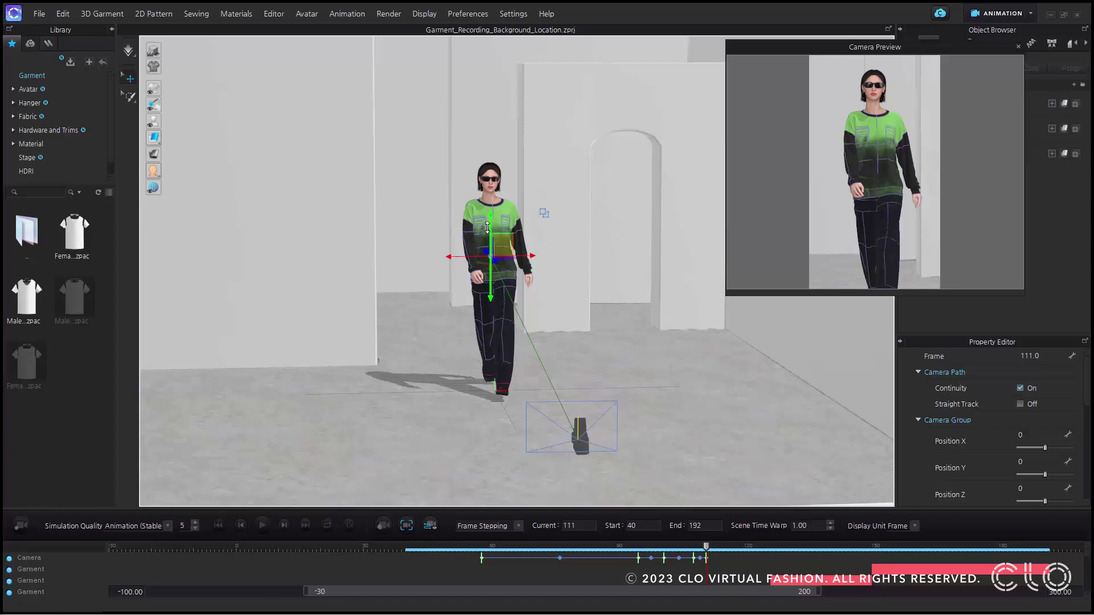
{"action": "left_click_drag", "start_coordinate": [491, 222], "coordinate": [504, 303]}
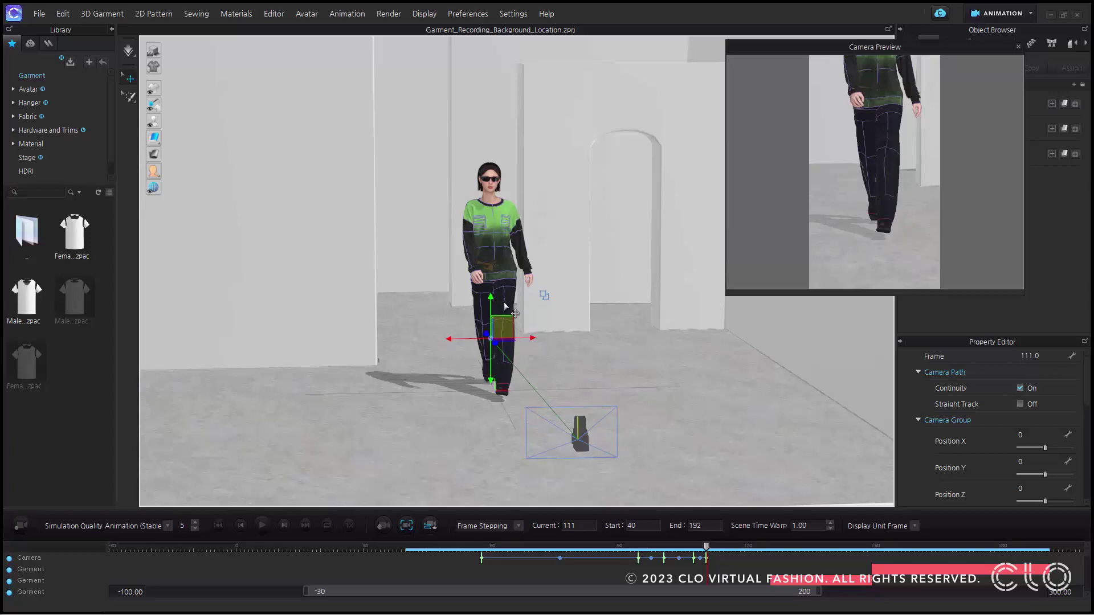
- At frame 111, move the whole camera group sideways to a Position X of 68
{"action": "left_click", "coordinate": [587, 436]}
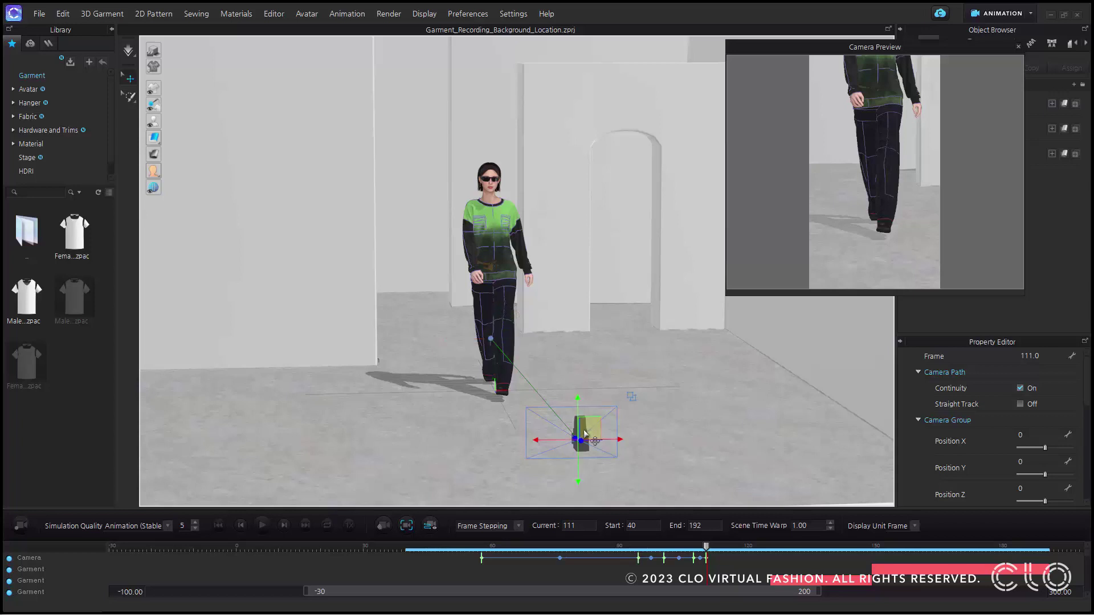
{"action": "left_click", "coordinate": [631, 397]}
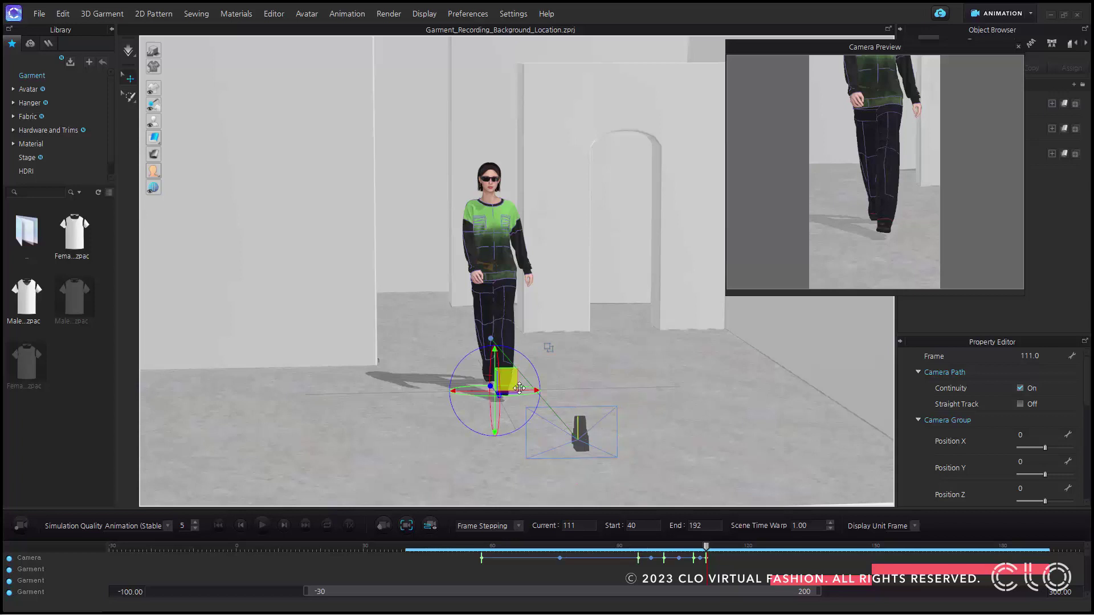
{"action": "left_click_drag", "start_coordinate": [522, 391], "coordinate": [529, 391]}
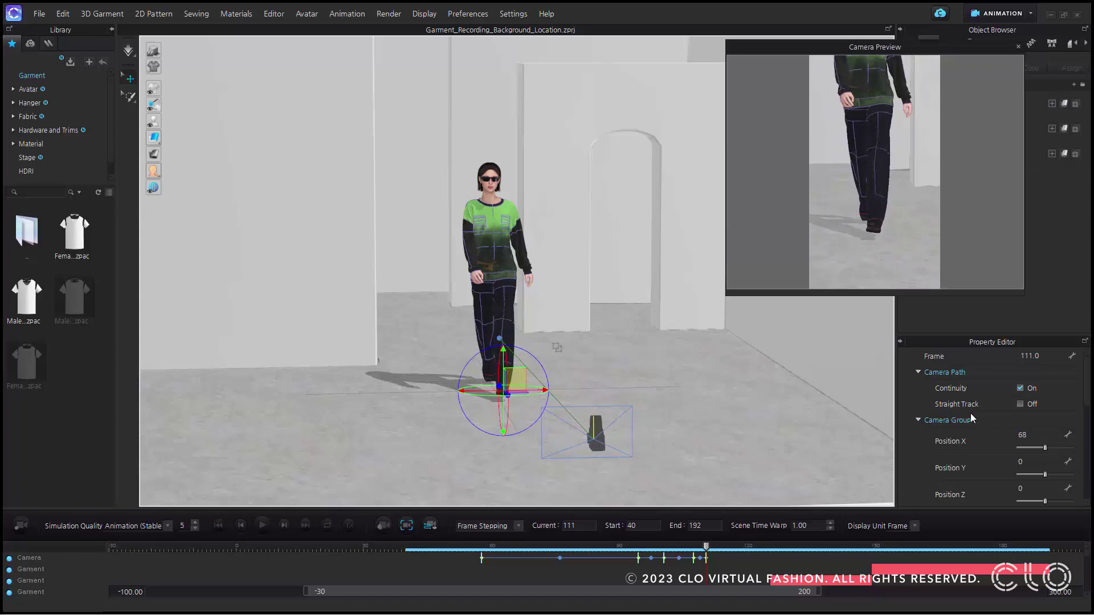
- Uncover and enlarge the Property Editor, and move the frame 111 camera keyframe to frame 130
{"action": "left_click_drag", "start_coordinate": [954, 49], "coordinate": [877, 50]}
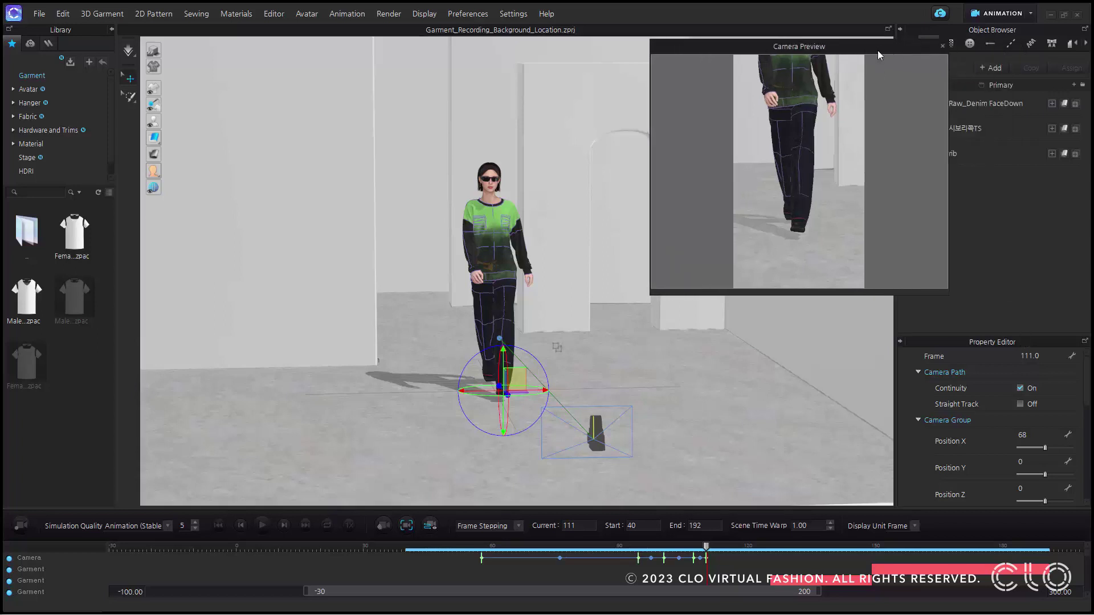
{"action": "left_click_drag", "start_coordinate": [1059, 335], "coordinate": [1058, 295]}
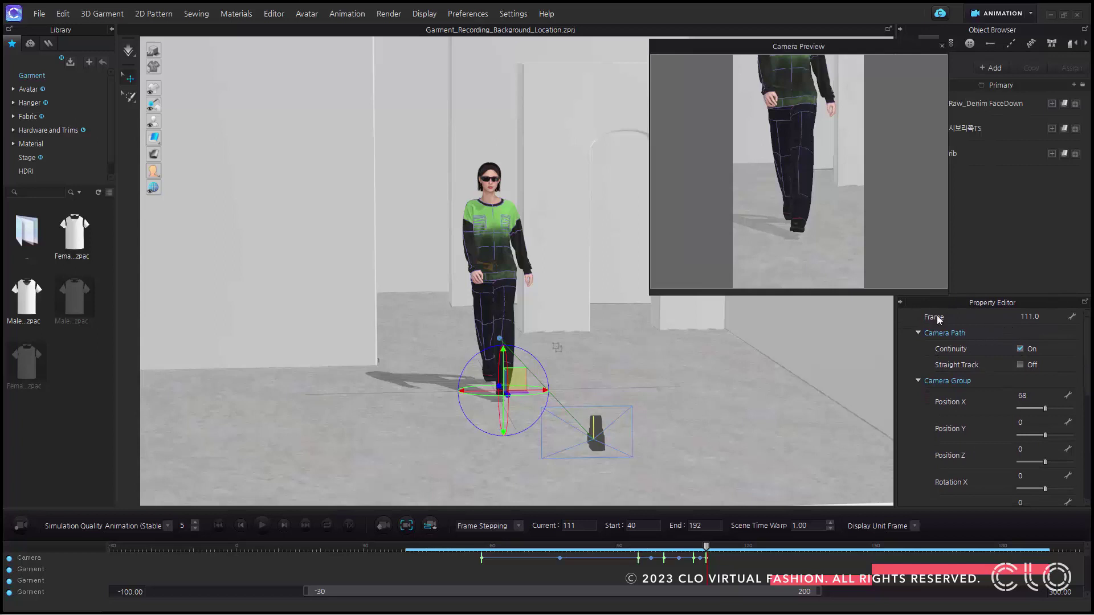
{"action": "double_click", "coordinate": [1041, 318]}
{"action": "key", "text": "Return"}
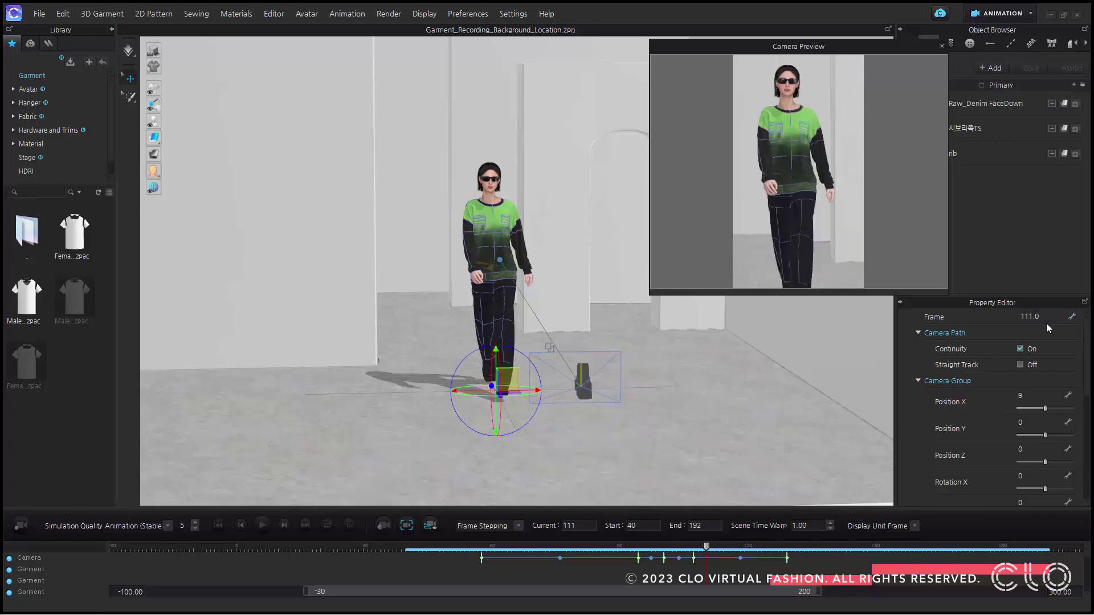
- Set the Camera Position X to -659 for the keyframe at frame 130
{"action": "left_click", "coordinate": [787, 559]}
{"action": "scroll", "coordinate": [1025, 413], "scroll_direction": "down", "scroll_amount": 3}
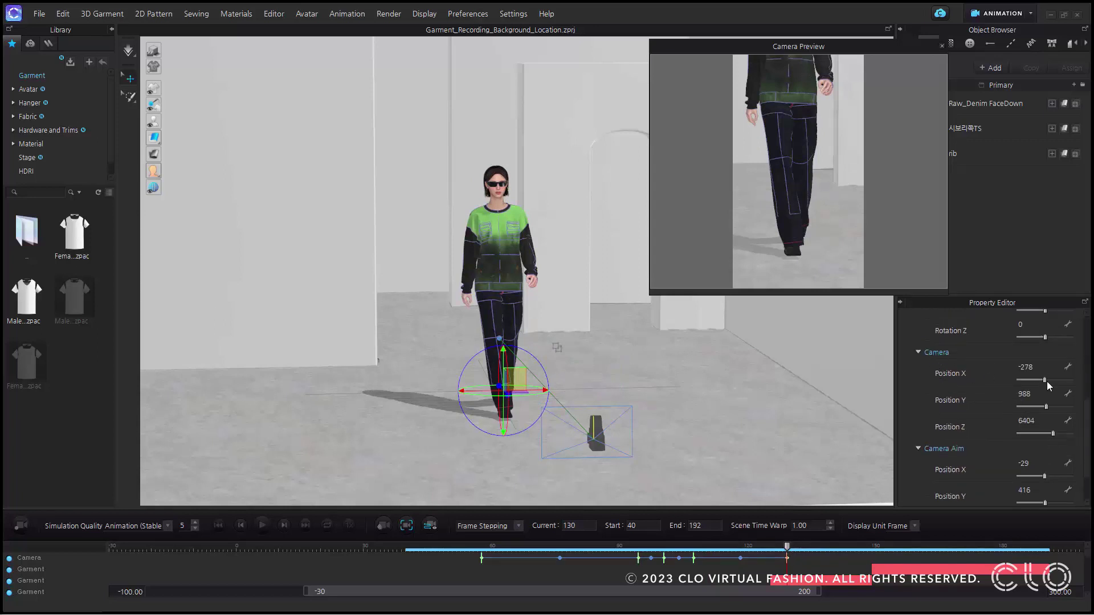
{"action": "left_click_drag", "start_coordinate": [1047, 379], "coordinate": [1047, 378]}
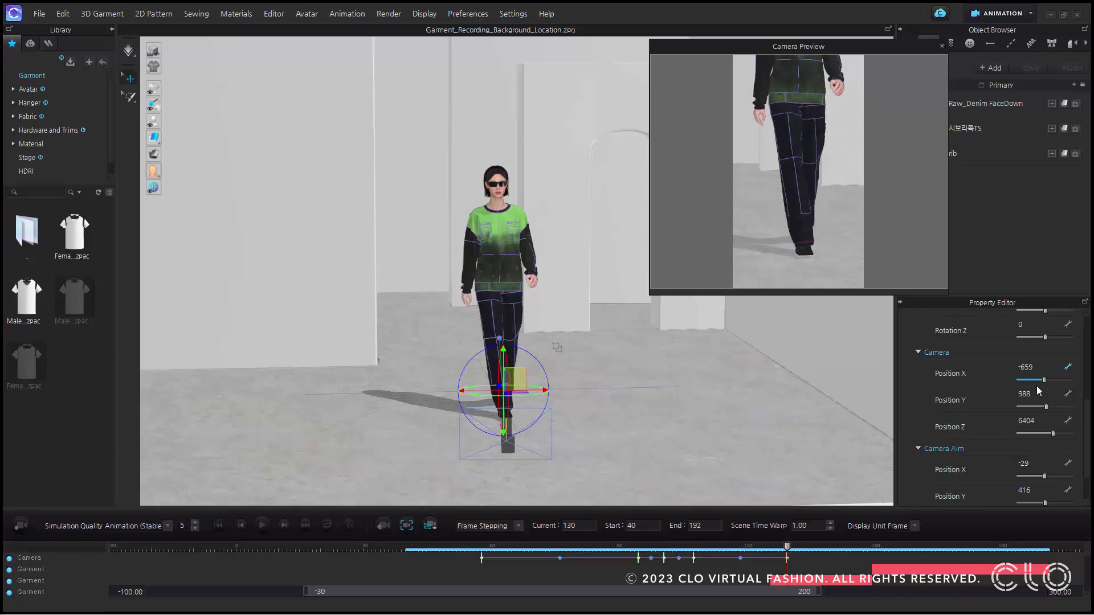
- Adjust the Camera Aim Position X of the frame 130 keyframe to -173
{"action": "scroll", "coordinate": [1037, 398], "scroll_direction": "down", "scroll_amount": 1}
{"action": "left_click_drag", "start_coordinate": [1043, 442], "coordinate": [1043, 438]}
{"action": "left_click", "coordinate": [1042, 431]}
{"action": "type", "text": "-207"}
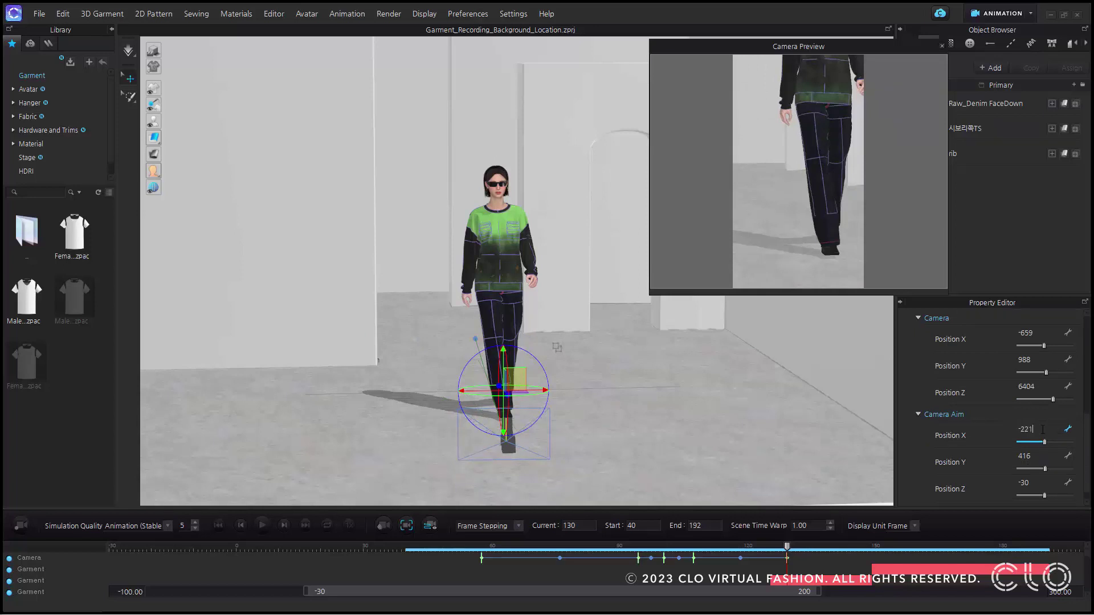
{"action": "key", "text": "BackSpace"}
{"action": "key", "text": "BackSpace"}
{"action": "key", "text": "BackSpace"}
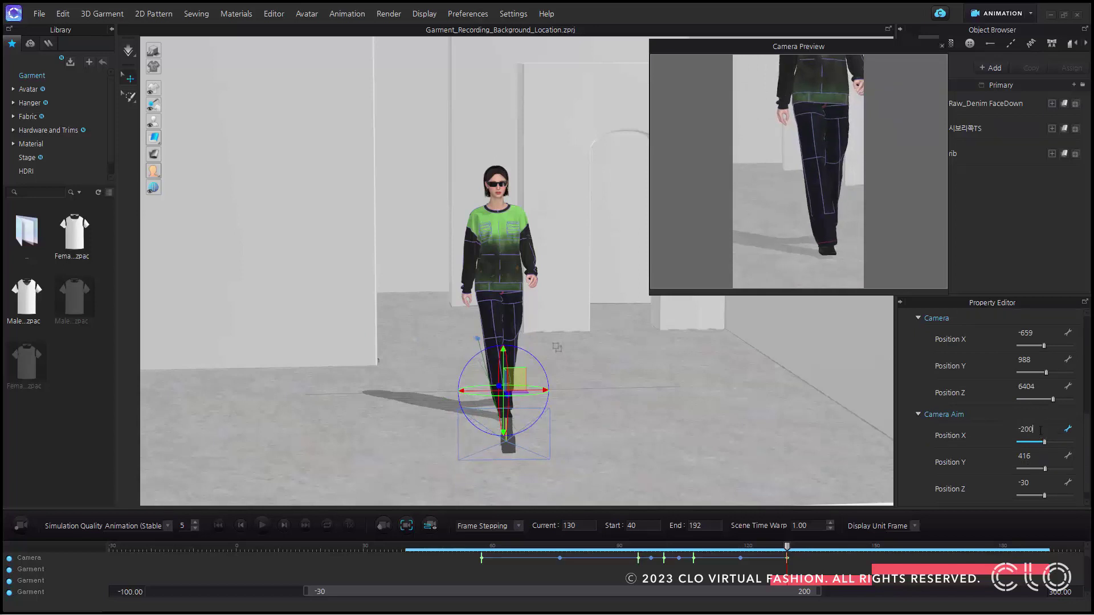
{"action": "type", "text": "179"}
{"action": "key", "text": "BackSpace"}
{"action": "type", "text": "2"}
{"action": "scroll", "coordinate": [1037, 430], "scroll_direction": "up", "scroll_amount": 3}
{"action": "scroll", "coordinate": [1038, 430], "scroll_direction": "down", "scroll_amount": 3}
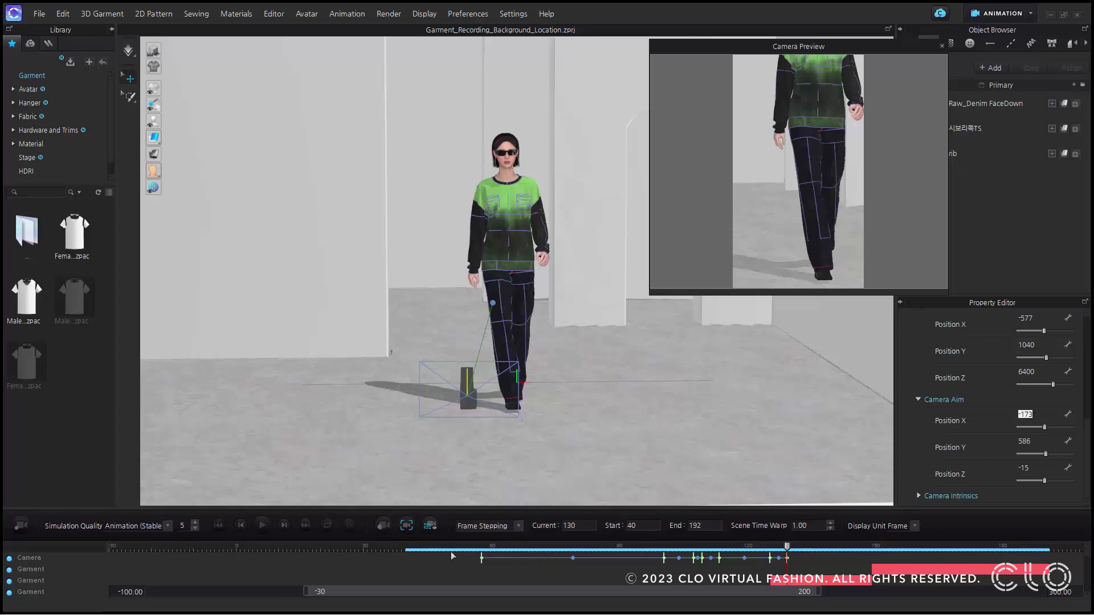
- Show the camera path around the avatar and inspect the camera's position at frames 58, 110, 111 and 108
{"action": "left_click", "coordinate": [431, 525]}
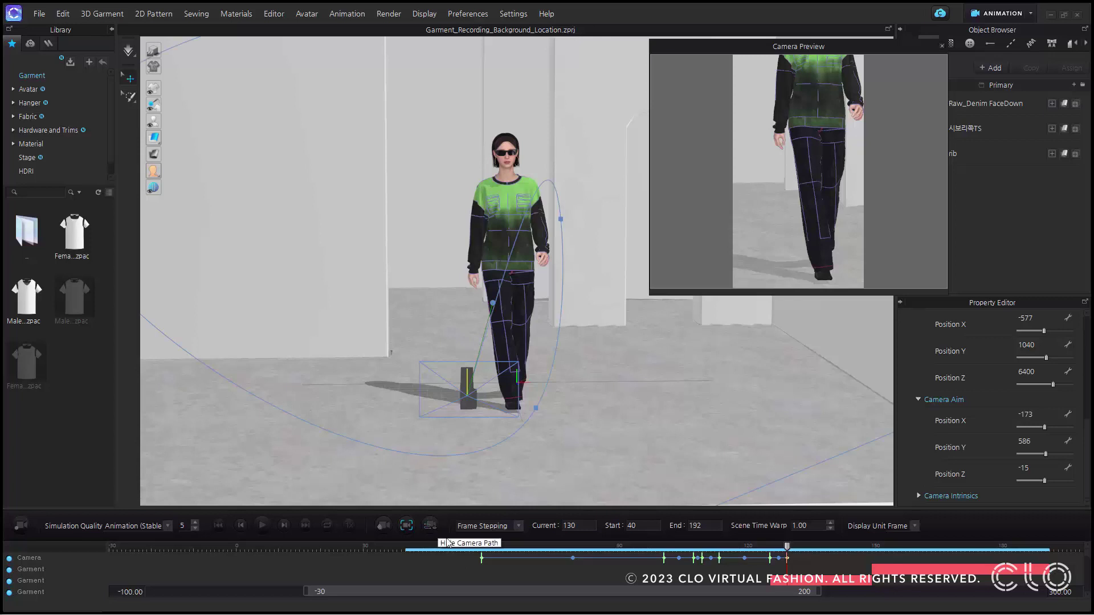
{"action": "scroll", "coordinate": [498, 458], "scroll_direction": "down", "scroll_amount": 3}
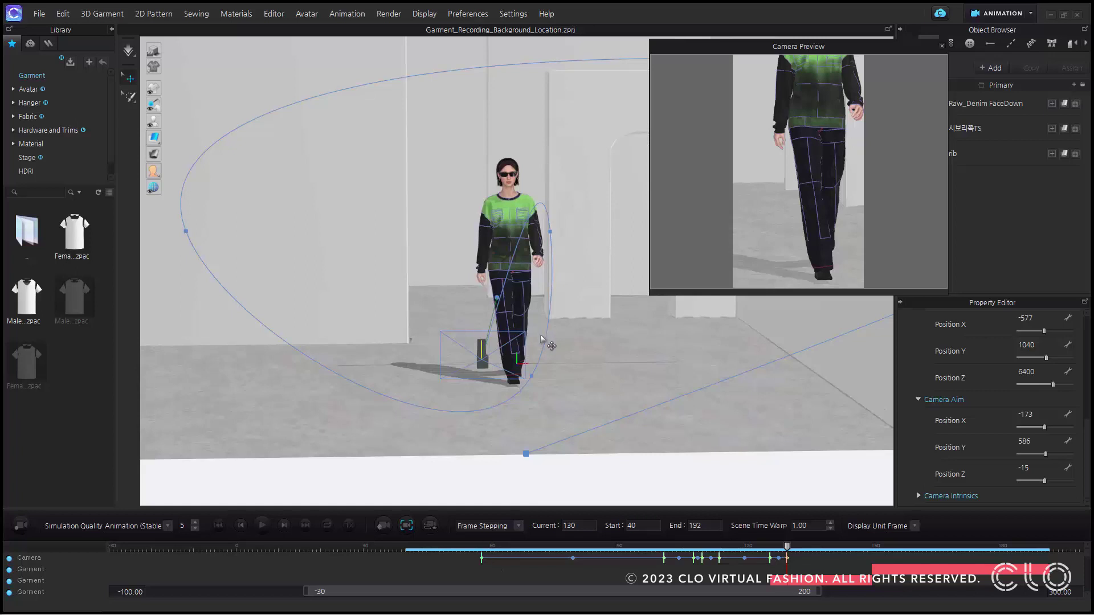
{"action": "middle_click_drag", "start_coordinate": [613, 344], "coordinate": [588, 367]}
{"action": "scroll", "coordinate": [588, 367], "scroll_direction": "down", "scroll_amount": 1}
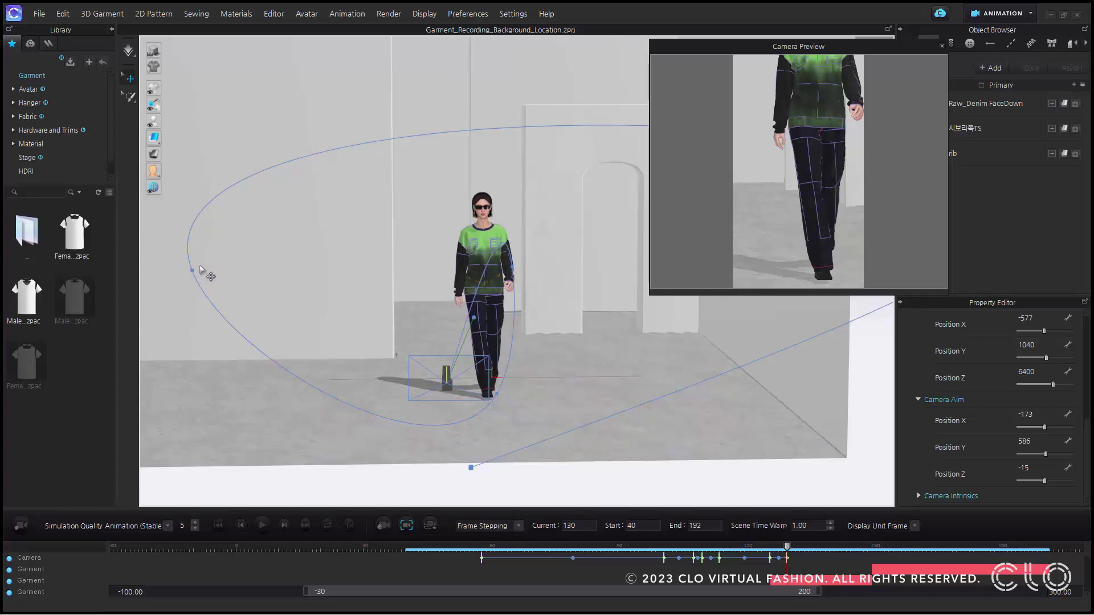
{"action": "left_click", "coordinate": [484, 559]}
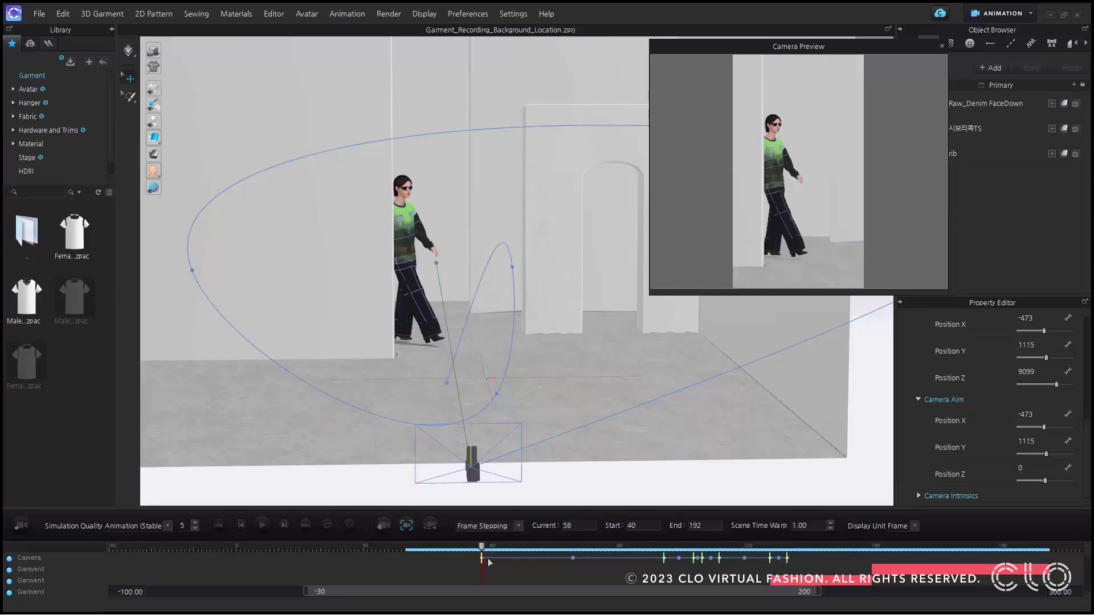
{"action": "left_click", "coordinate": [664, 560]}
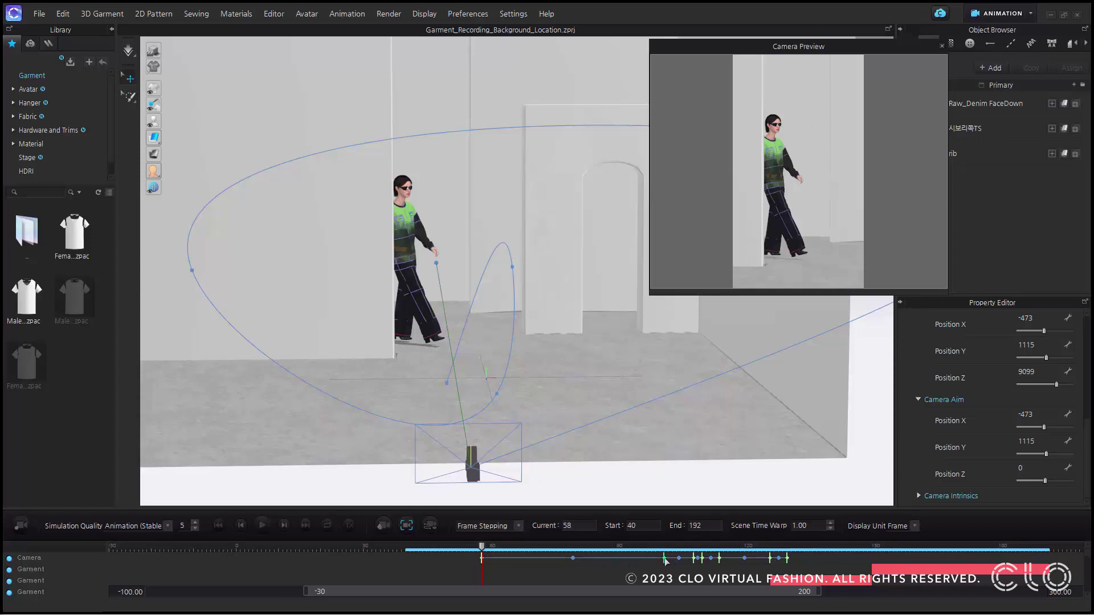
{"action": "left_click", "coordinate": [702, 560]}
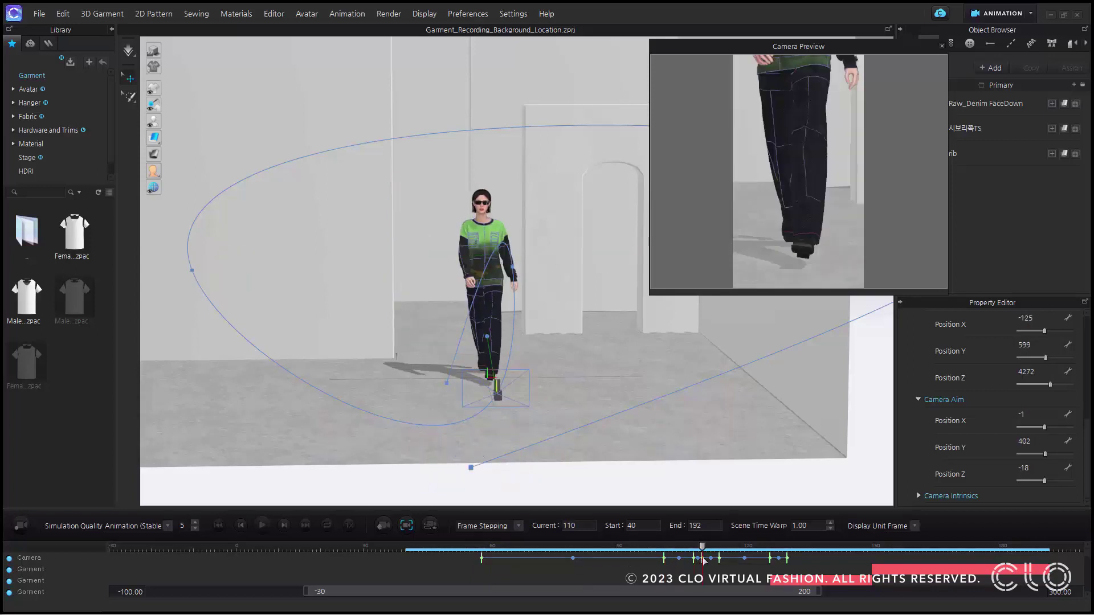
{"action": "mouse_move", "coordinate": [701, 549]}
{"action": "left_mouse_down"}
{"action": "mouse_move", "coordinate": [690, 551]}
{"action": "mouse_move", "coordinate": [707, 551]}
{"action": "left_mouse_up"}
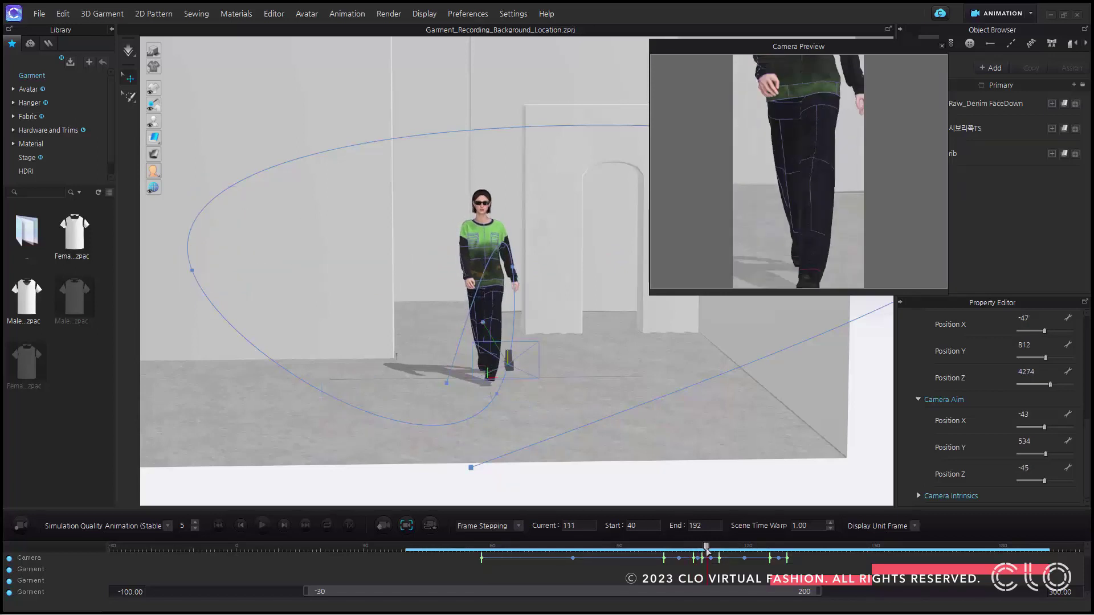
{"action": "left_click", "coordinate": [693, 561]}
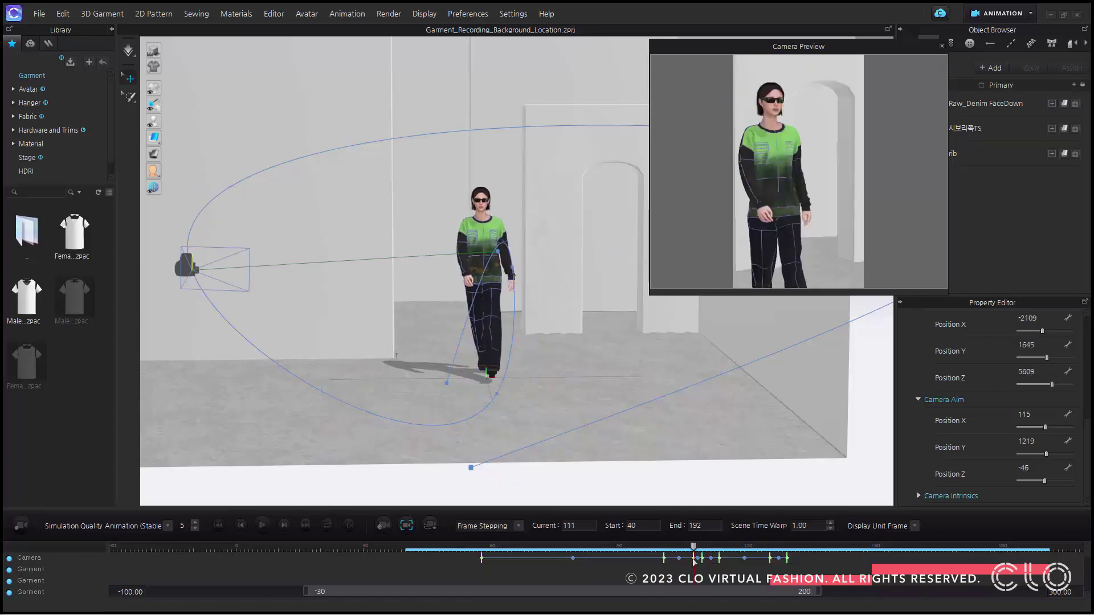
- Turn on Straight Track for the frame 101 camera keyframe and play the animation from there
{"action": "left_click", "coordinate": [664, 561]}
{"action": "scroll", "coordinate": [1045, 381], "scroll_direction": "up", "scroll_amount": 5}
{"action": "scroll", "coordinate": [1045, 385], "scroll_direction": "up", "scroll_amount": 1}
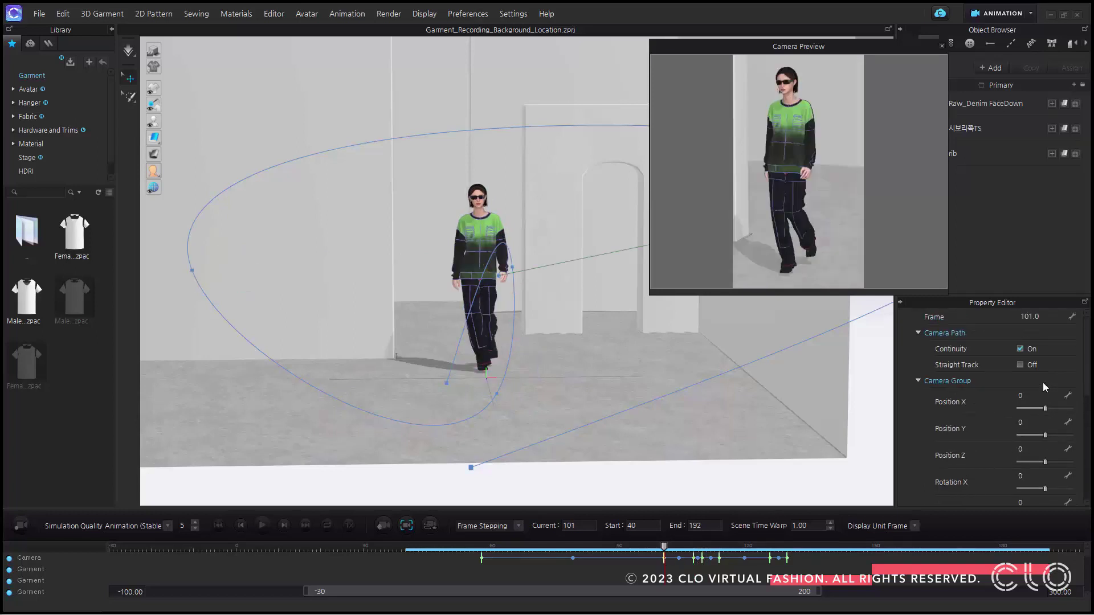
{"action": "left_click", "coordinate": [1018, 364]}
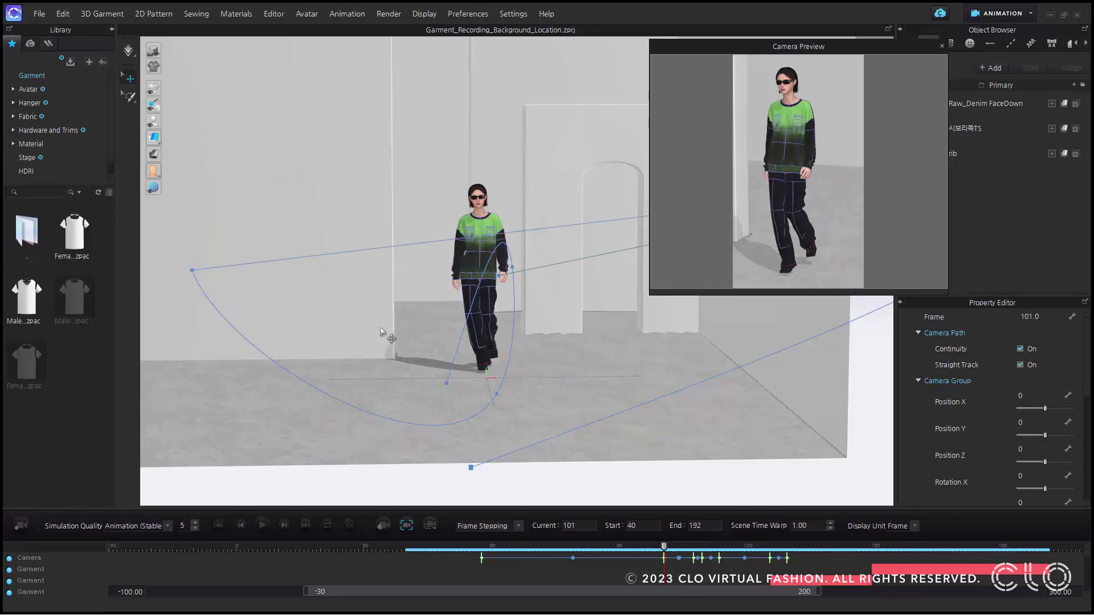
{"action": "scroll", "coordinate": [467, 349], "scroll_direction": "down", "scroll_amount": 3}
{"action": "right_click_drag", "start_coordinate": [467, 349], "coordinate": [501, 313]}
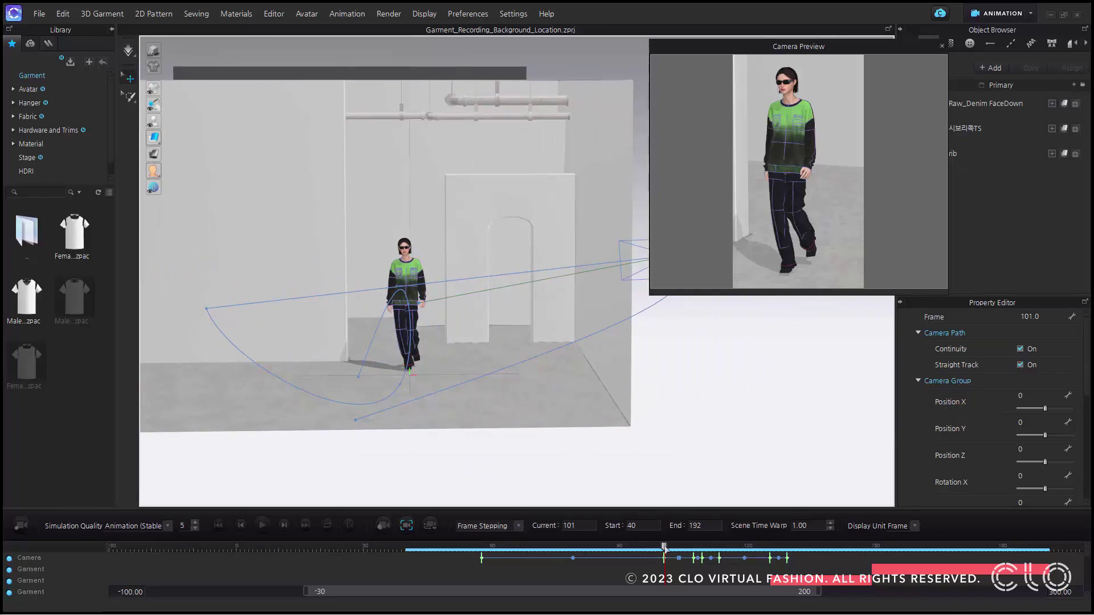
{"action": "left_click", "coordinate": [262, 525]}
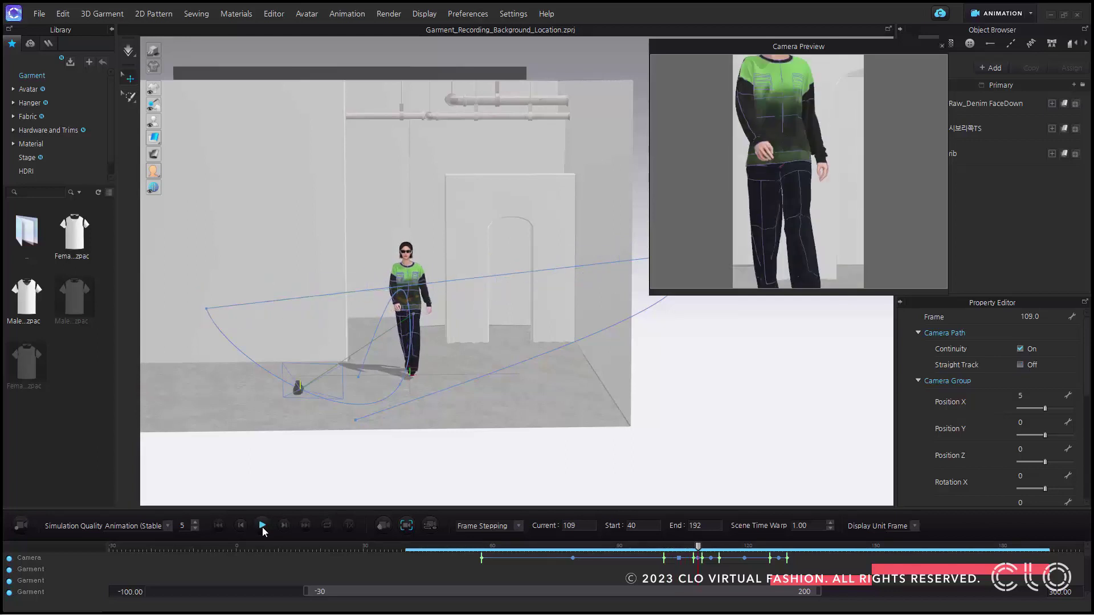
- Play the animation from frame 101 with Straight Track turned off, and turn Straight Track back on for that keyframe
{"action": "left_click", "coordinate": [664, 558]}
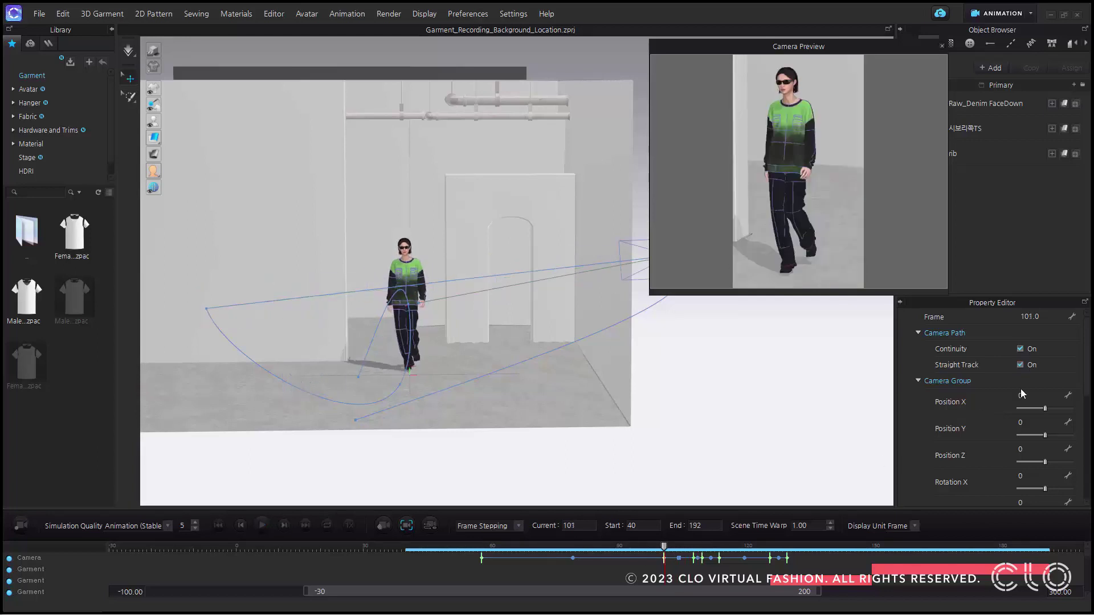
{"action": "left_click", "coordinate": [1020, 364]}
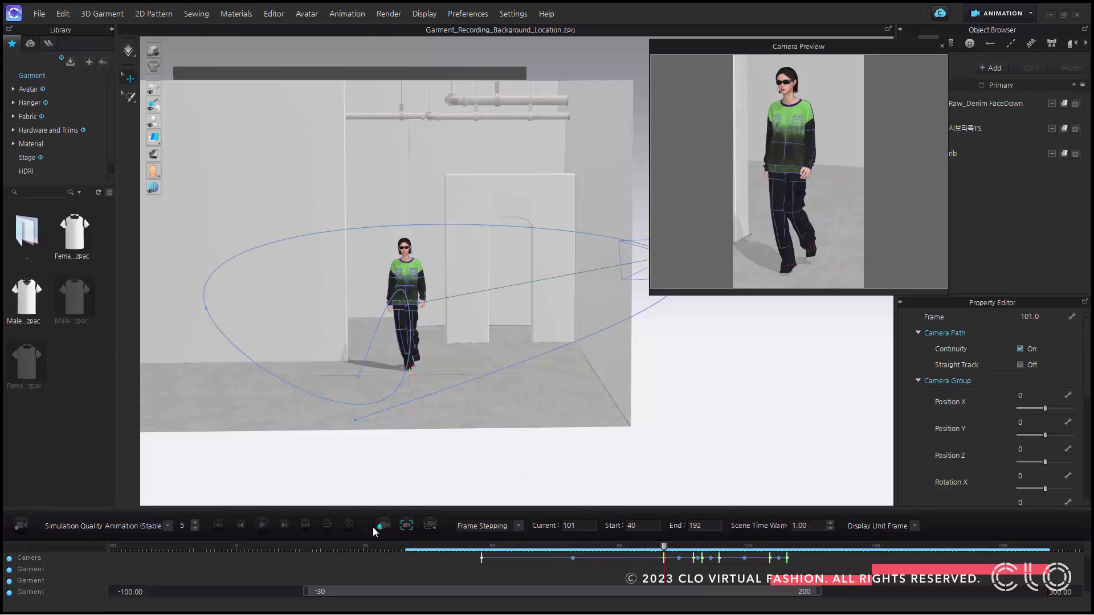
{"action": "left_click", "coordinate": [258, 526]}
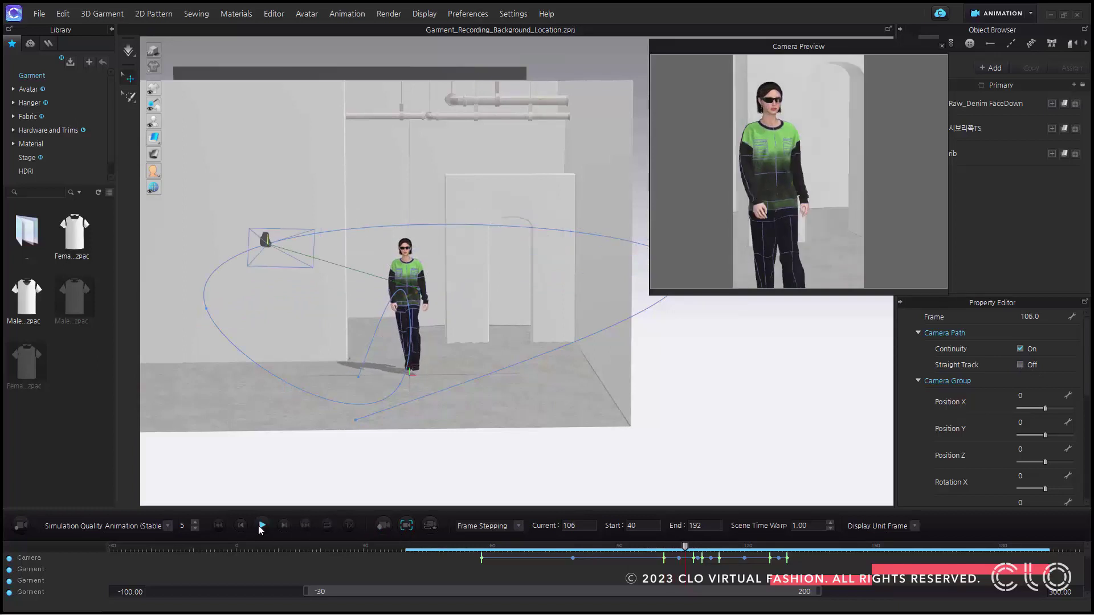
{"action": "left_click", "coordinate": [665, 558]}
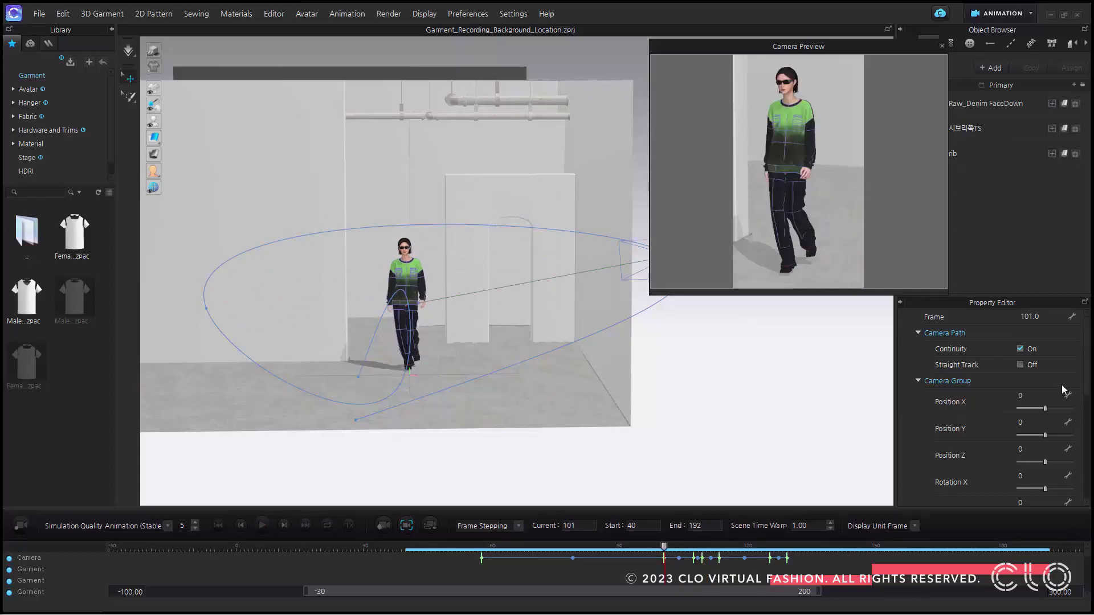
{"action": "left_click", "coordinate": [1021, 365]}
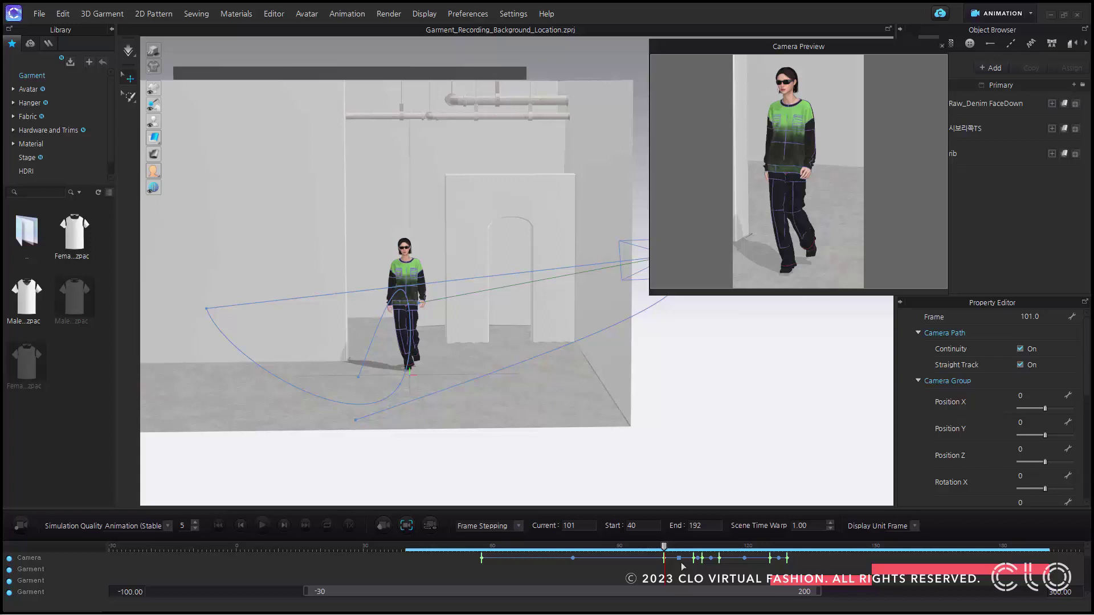
- Turn off Continuity for the frame 108 camera keyframe and play the animation
{"action": "left_click", "coordinate": [694, 557]}
{"action": "left_click", "coordinate": [1020, 349]}
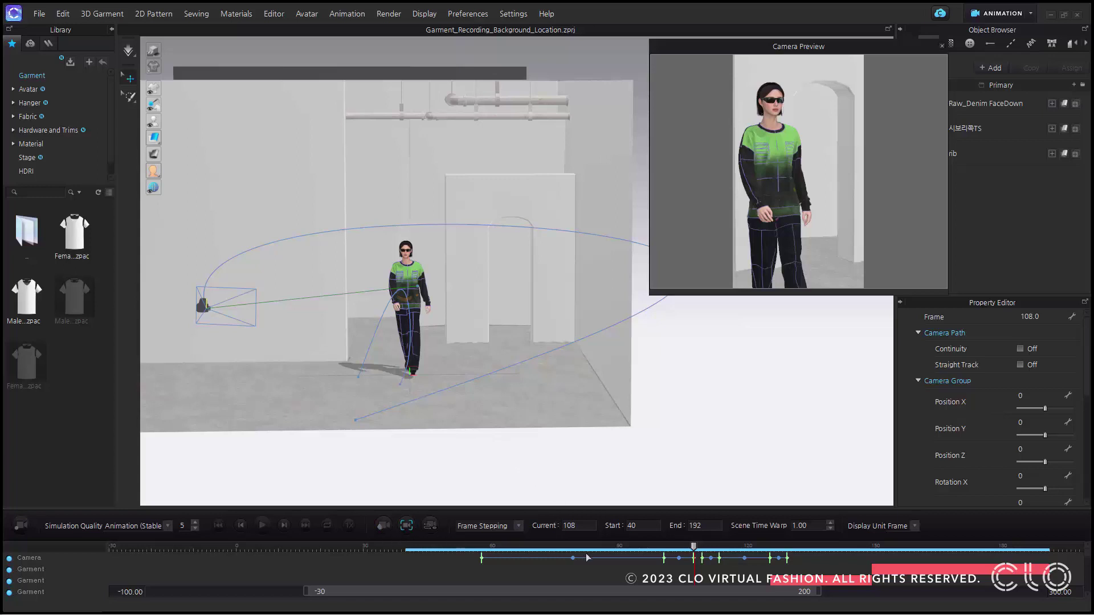
{"action": "left_click", "coordinate": [261, 525]}
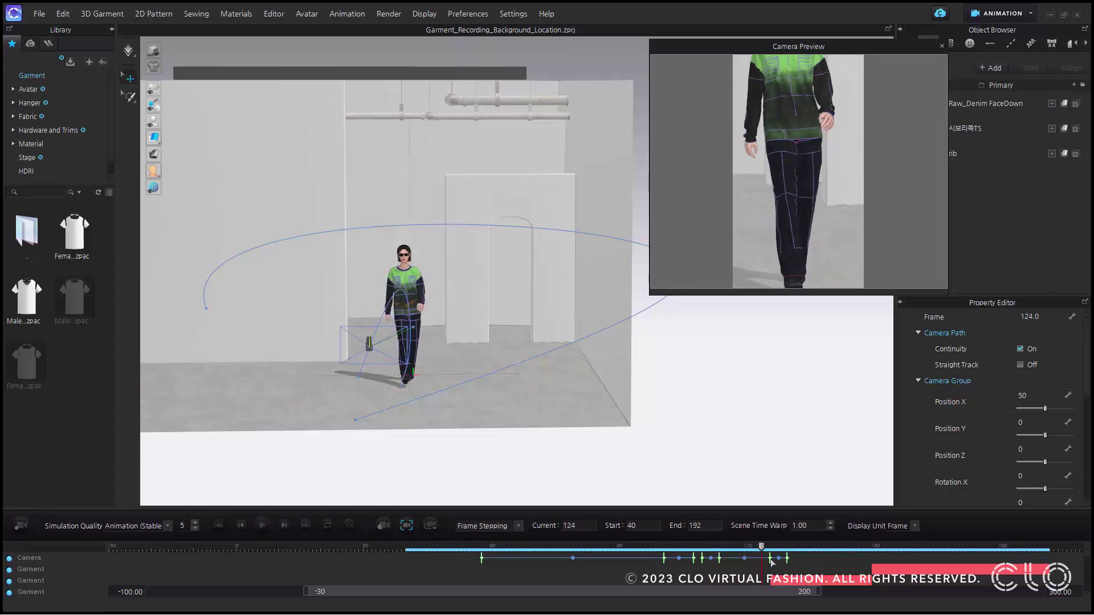
- Set the Camera Group Position X to 57 for the keyframe at frame 130
{"action": "left_click", "coordinate": [788, 560]}
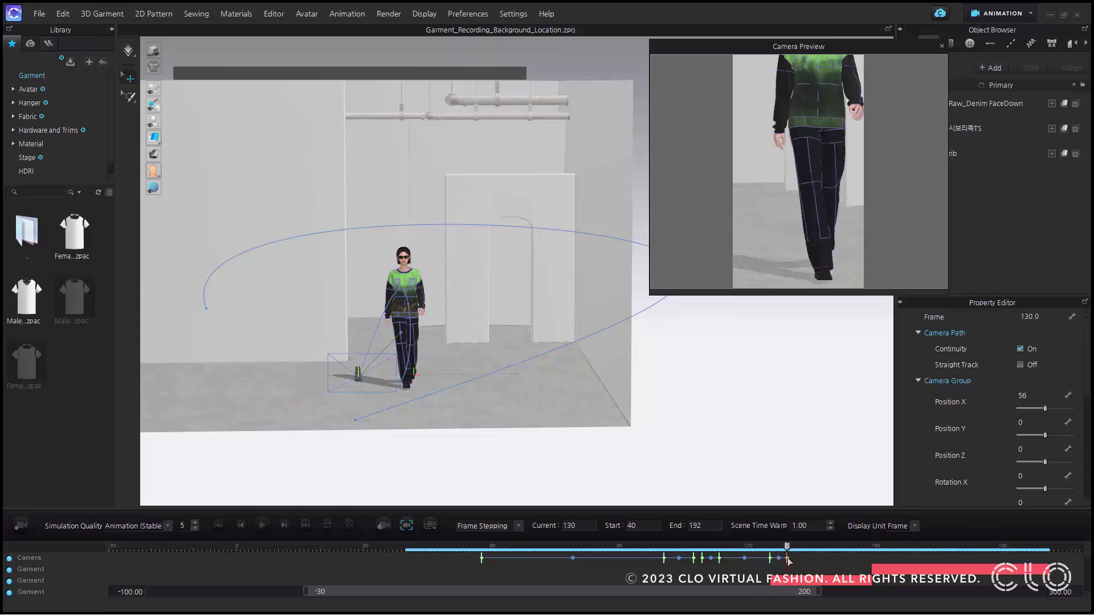
{"action": "double_click", "coordinate": [1023, 395]}
{"action": "type", "text": "57"}
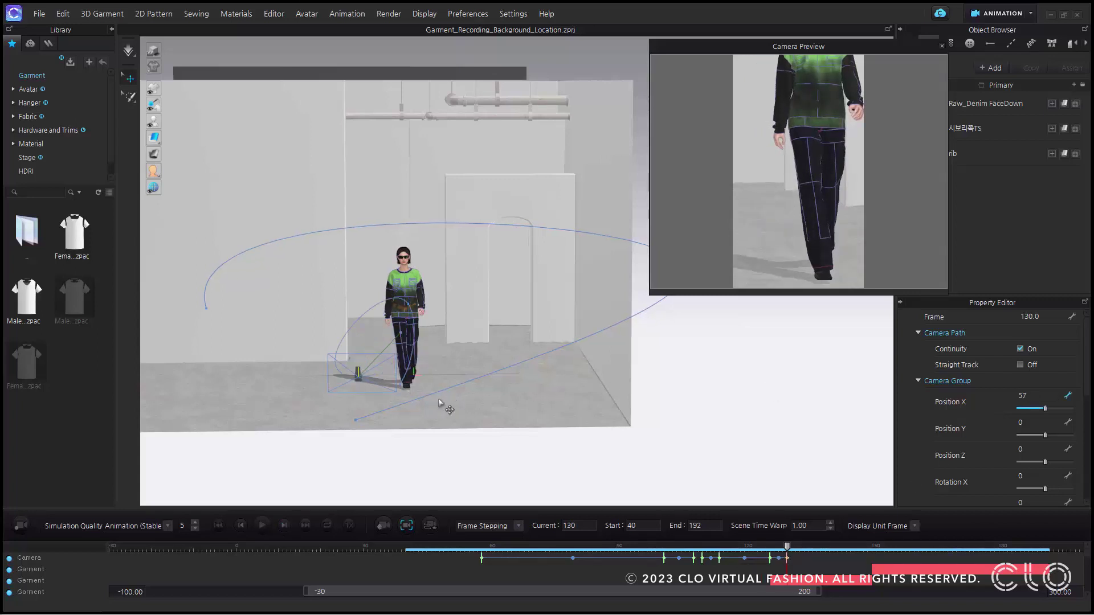
- Nudge the camera and its aim slightly sideways at frame 130 and switch the viewport to the animation camera's view
{"action": "left_click", "coordinate": [370, 382]}
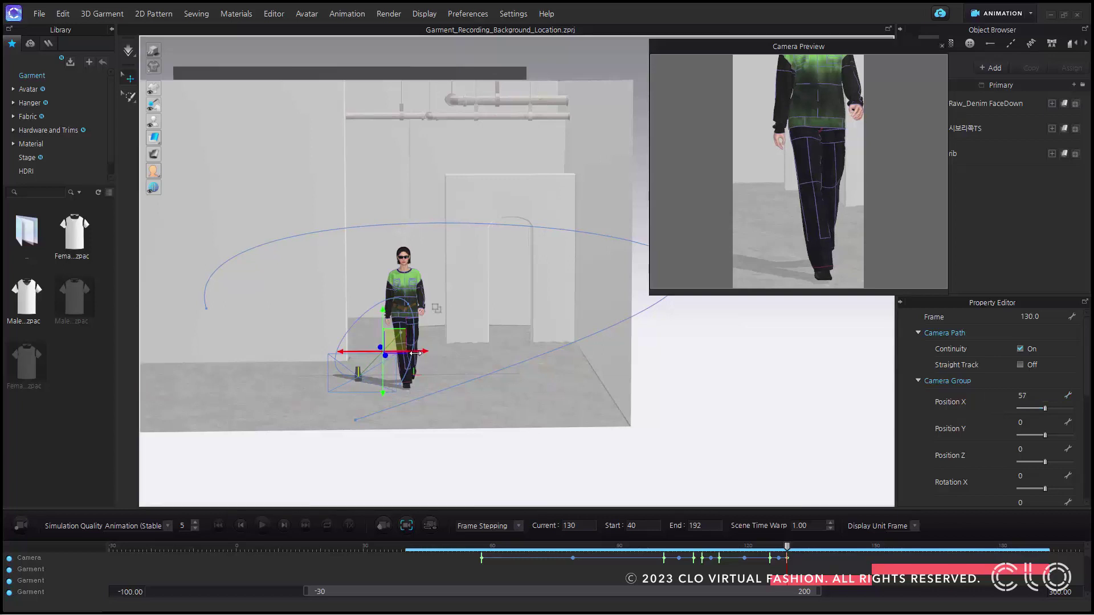
{"action": "left_click_drag", "start_coordinate": [414, 353], "coordinate": [416, 353]}
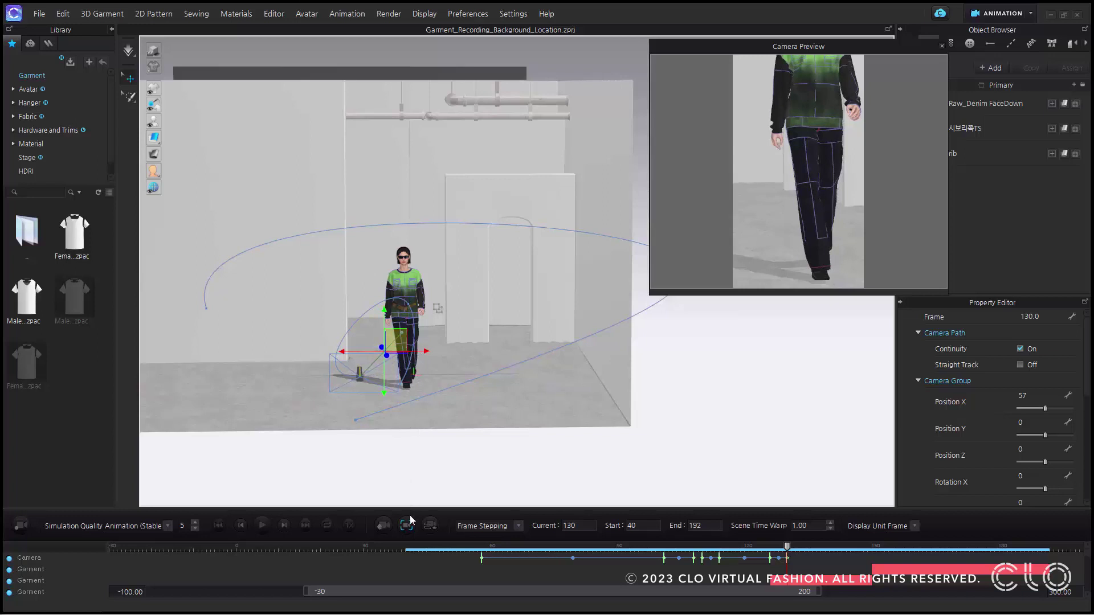
{"action": "left_click", "coordinate": [406, 524]}
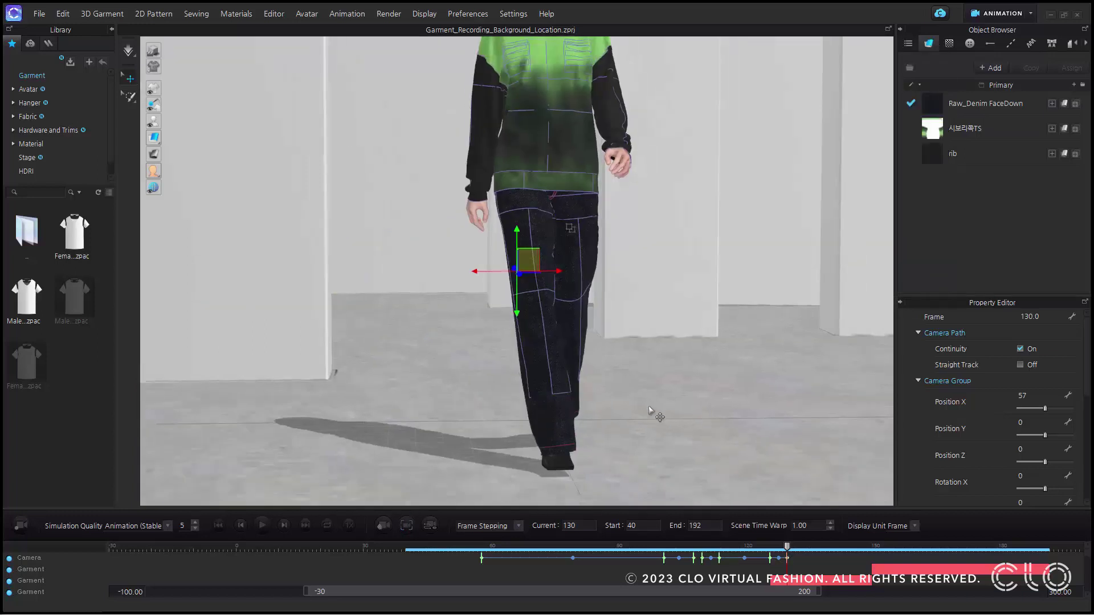
- Slightly reframe the camera view at frame 130 and set that camera keyframe's frame to 135
{"action": "middle_click_drag", "start_coordinate": [648, 407], "coordinate": [642, 385]}
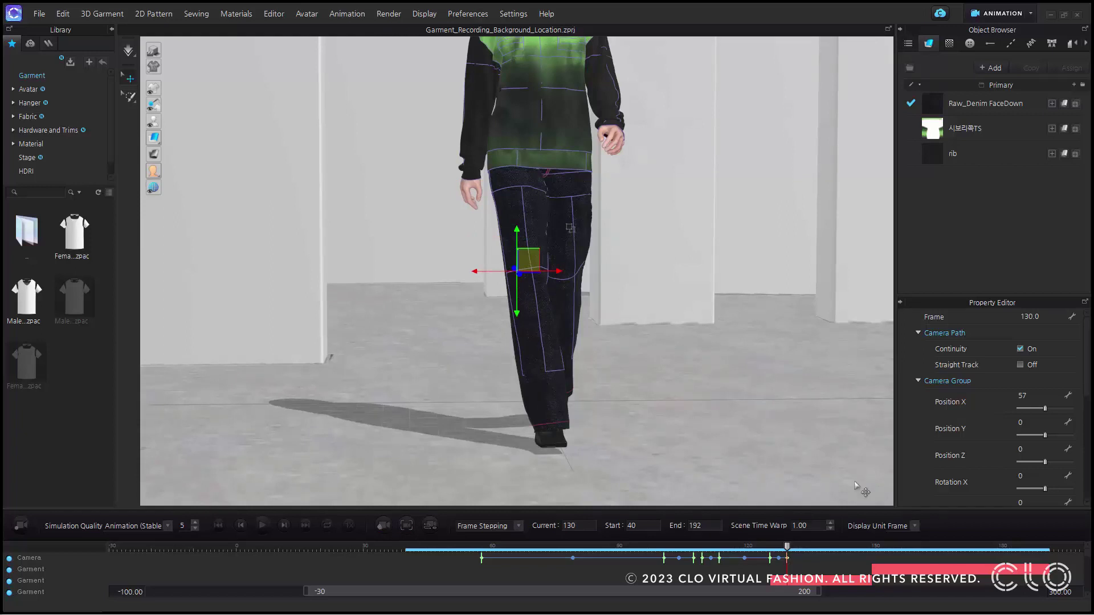
{"action": "left_click", "coordinate": [1043, 317]}
{"action": "type", "text": "130"}
{"action": "key", "text": "Return"}
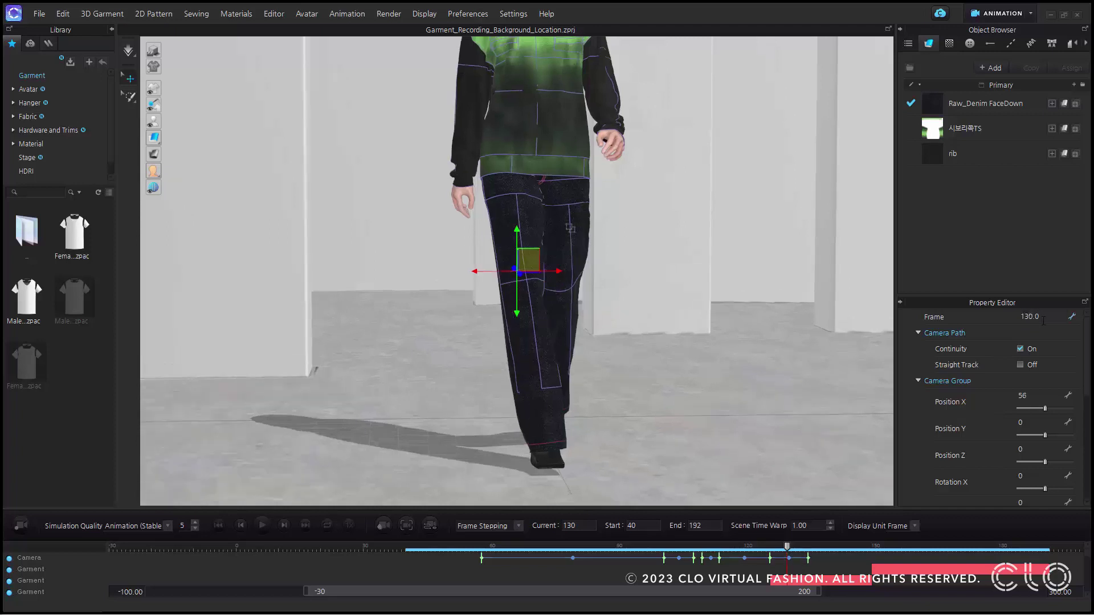
- Shift the frame 135 camera keyframe along the timeline to frame 134 and delete that keyframe
{"action": "left_click", "coordinate": [808, 559]}
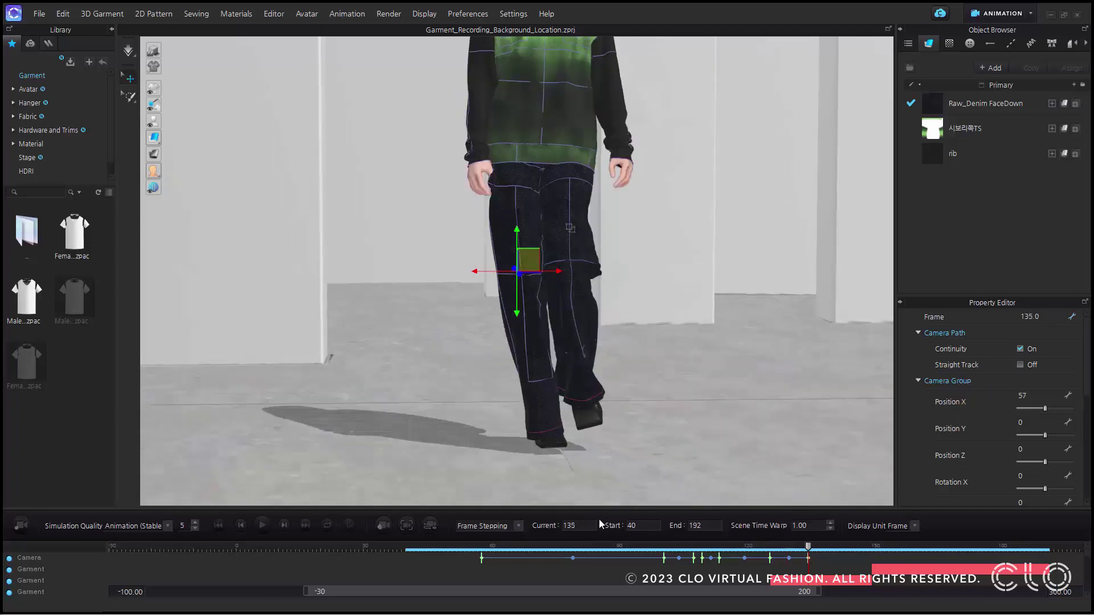
{"action": "left_click", "coordinate": [802, 559]}
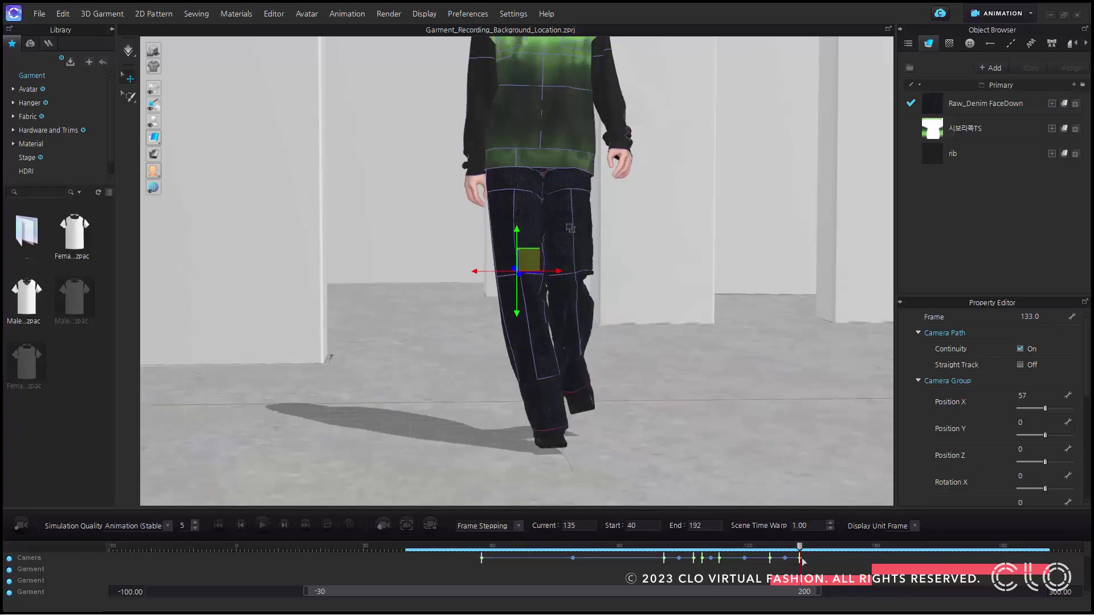
{"action": "left_click", "coordinate": [806, 559]}
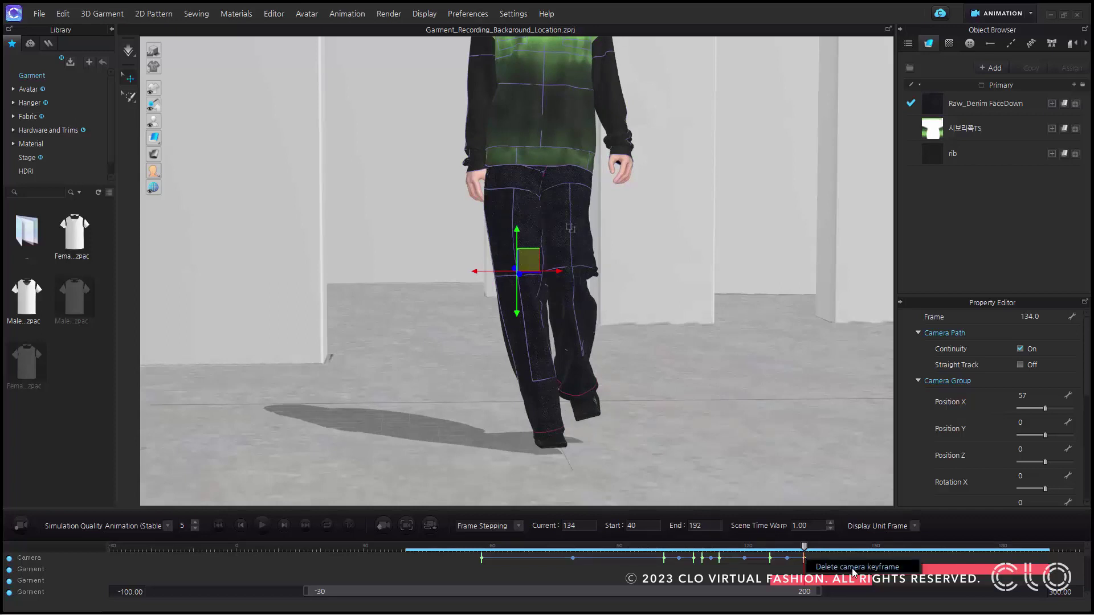
{"action": "left_click", "coordinate": [852, 569]}
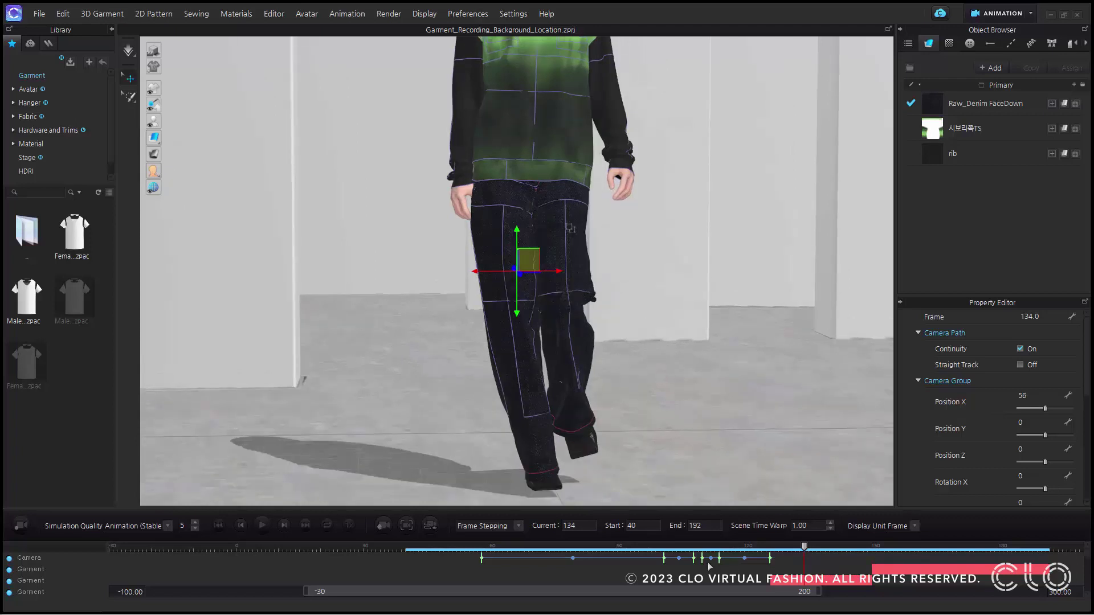
- Delete the whole Camera track from the animation timeline
{"action": "left_click", "coordinate": [65, 559]}
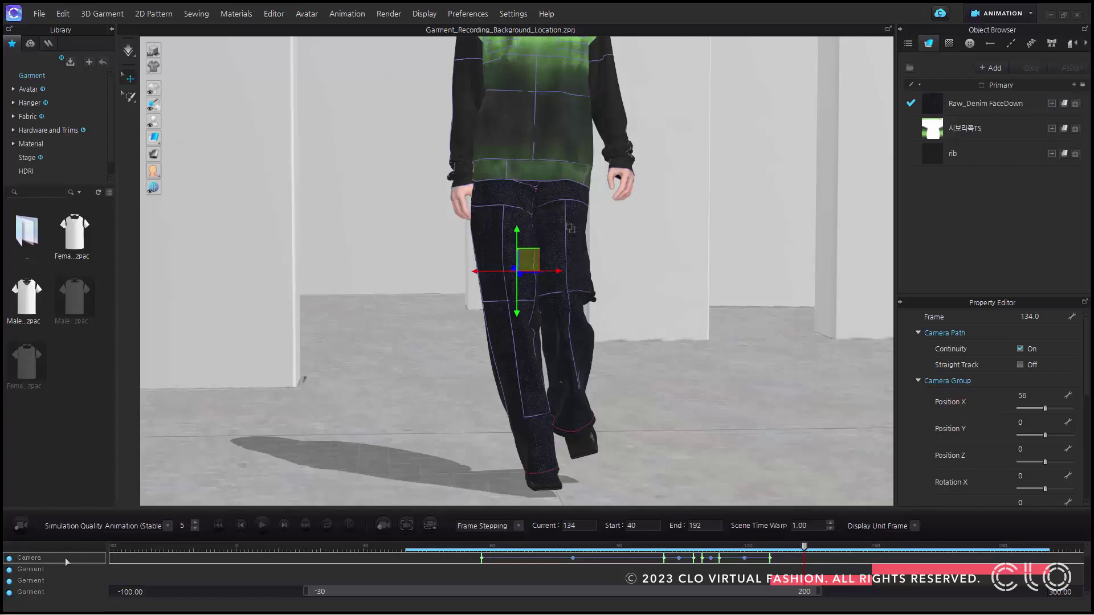
{"action": "right_click", "coordinate": [66, 559]}
{"action": "left_click", "coordinate": [91, 567]}
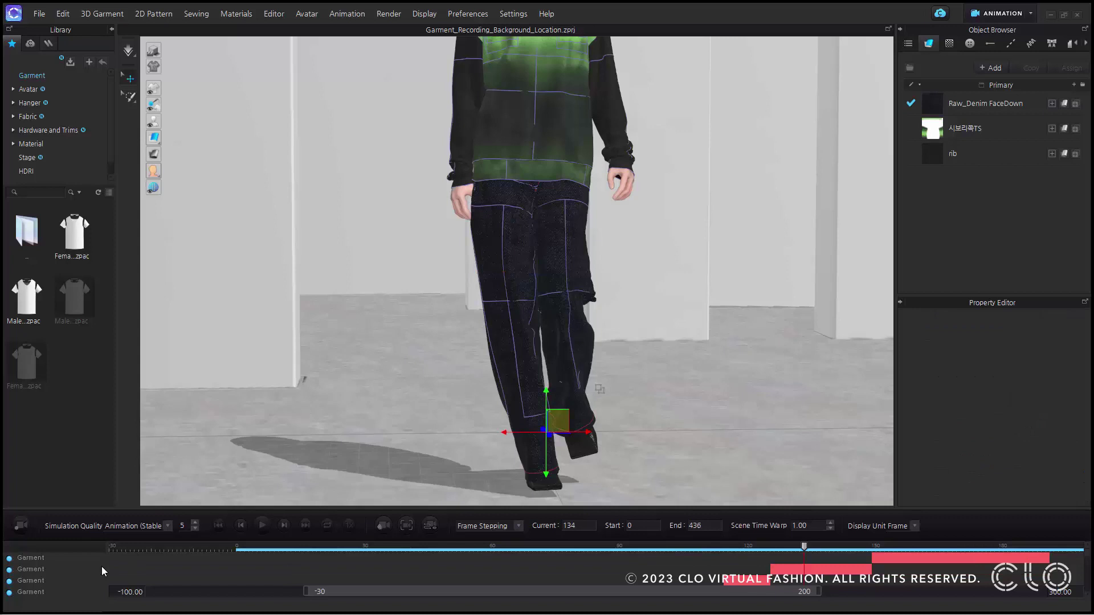
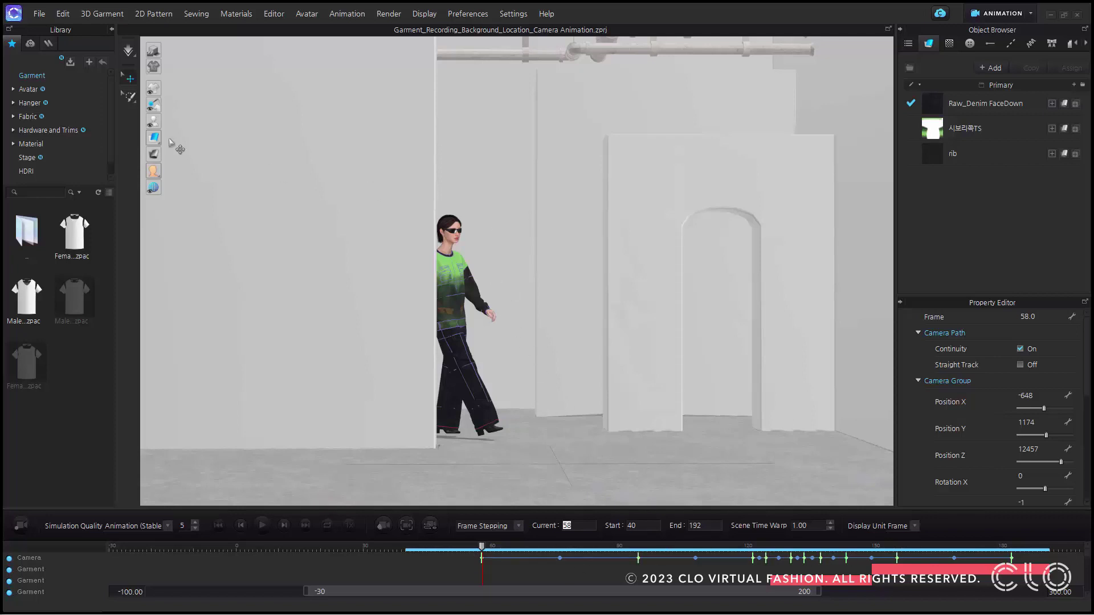
- Save the camera animation as a Camera Motion file (*.cak) named Camera, browsing to 내 PC as the location
{"action": "left_click", "coordinate": [39, 14]}
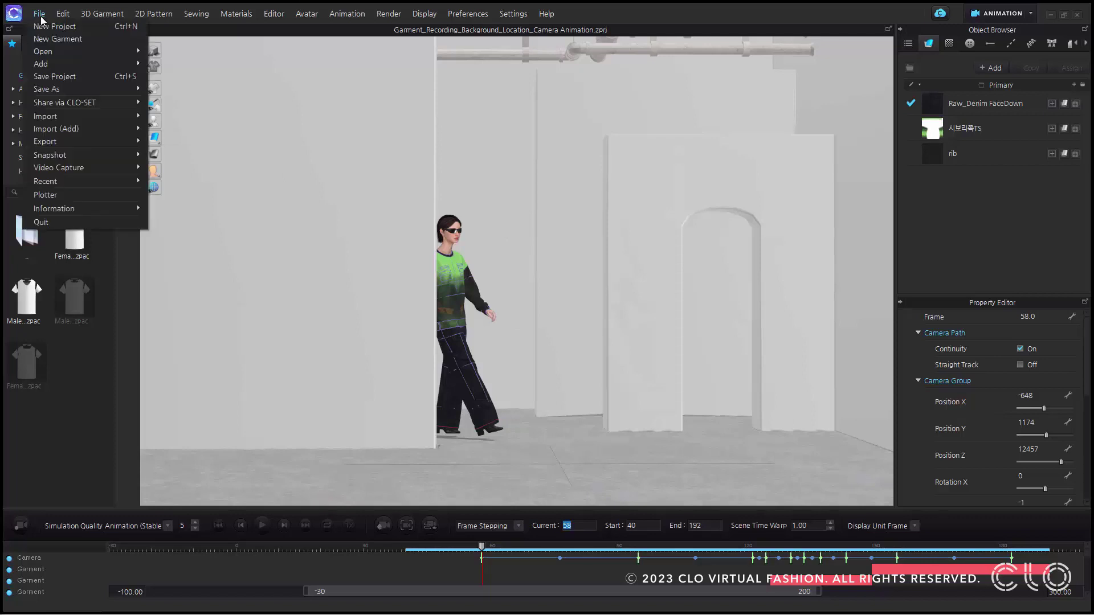
{"action": "mouse_move", "coordinate": [121, 90]}
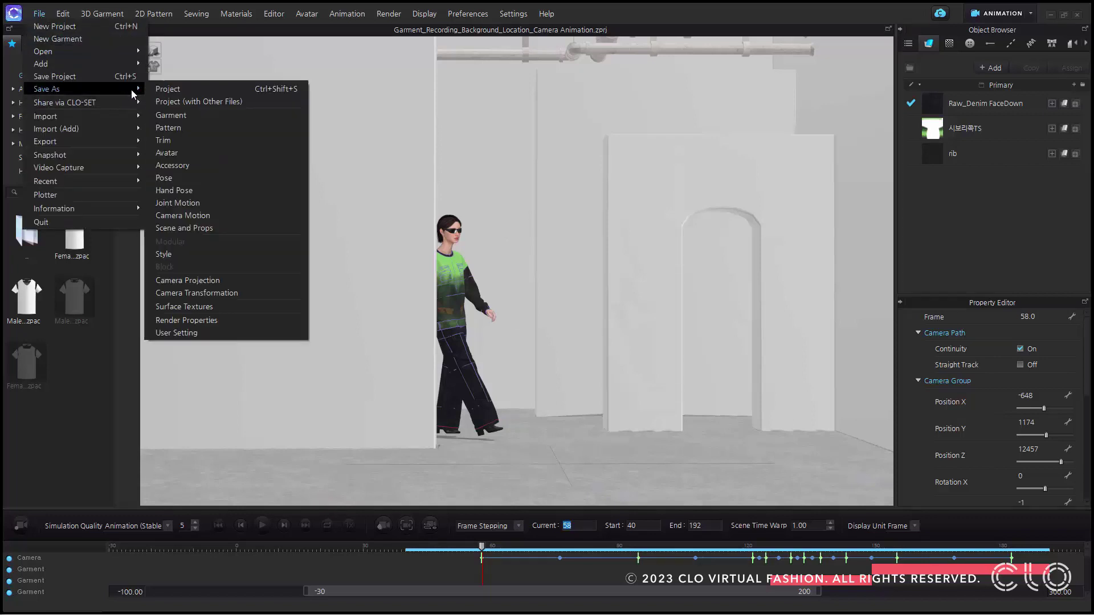
{"action": "left_click", "coordinate": [206, 219]}
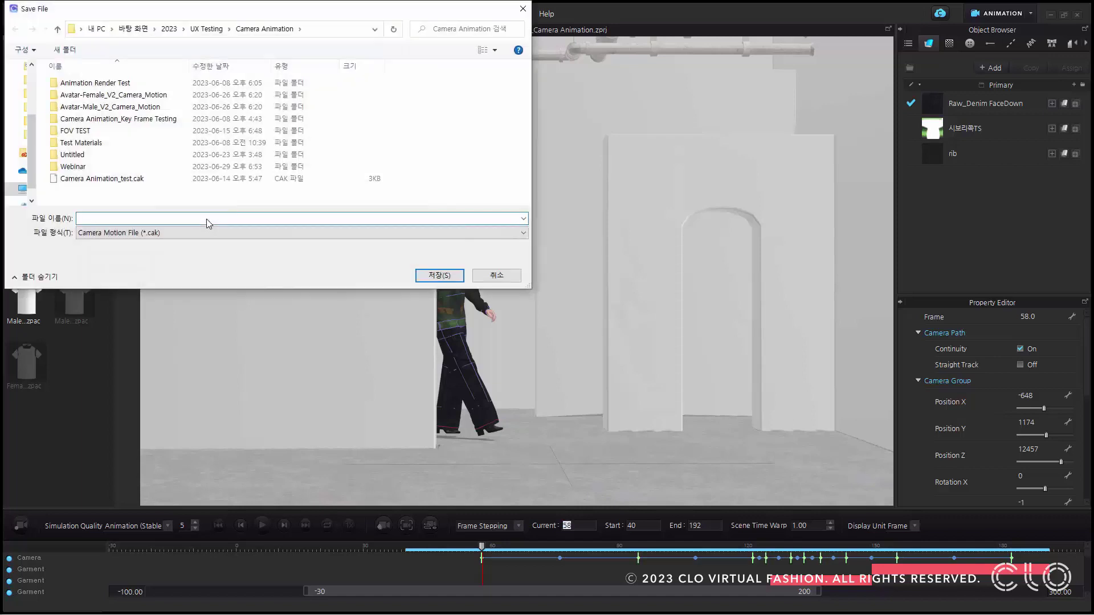
{"action": "left_click", "coordinate": [96, 29]}
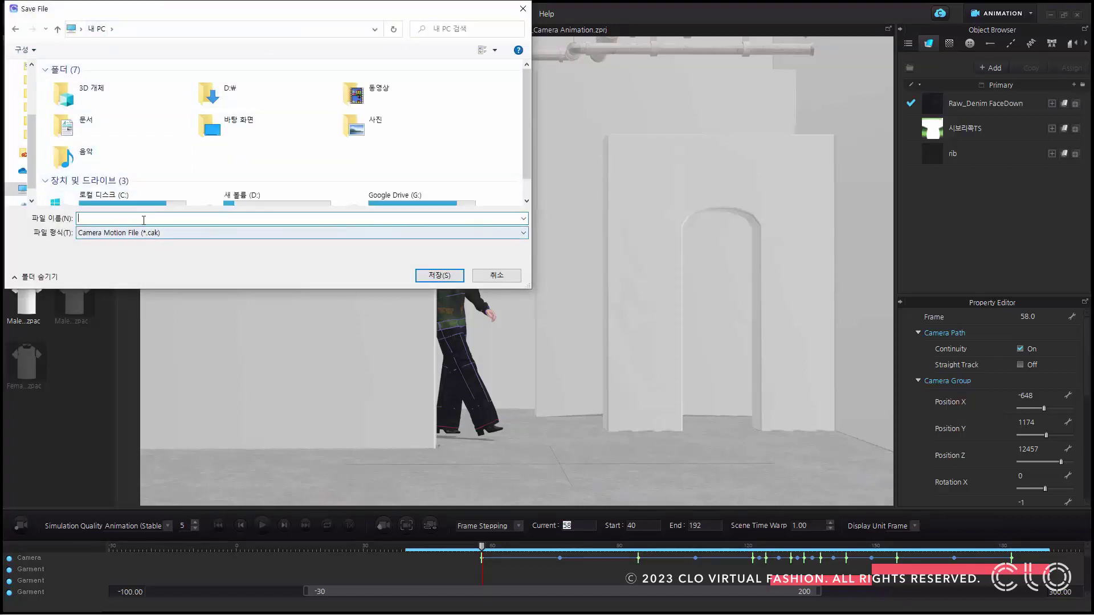
{"action": "type", "text": "Camera"}
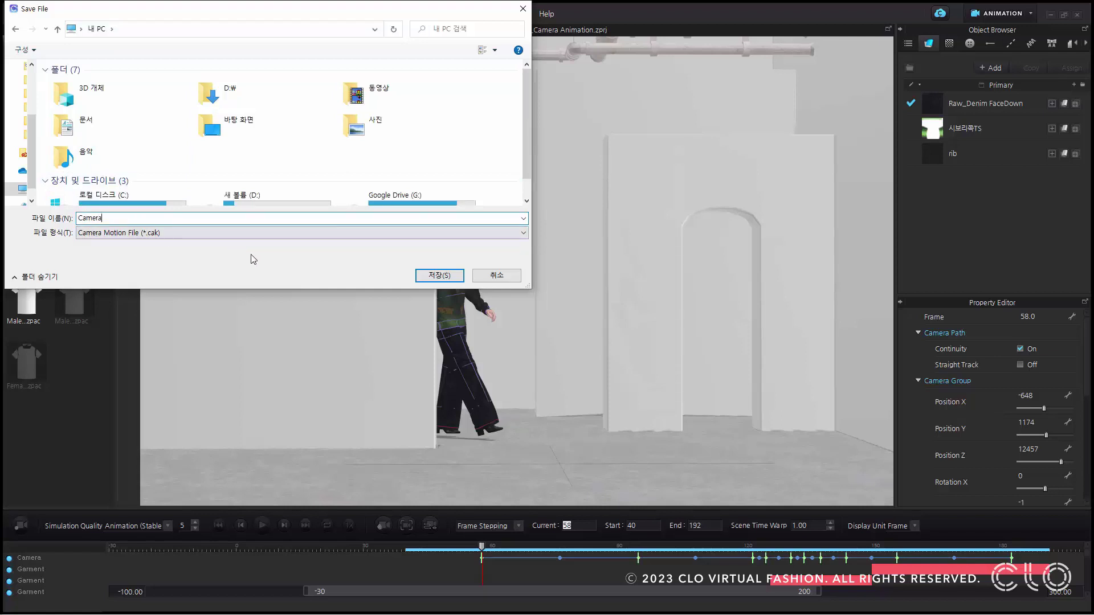
{"action": "left_click", "coordinate": [440, 275]}
{"action": "left_click", "coordinate": [39, 13]}
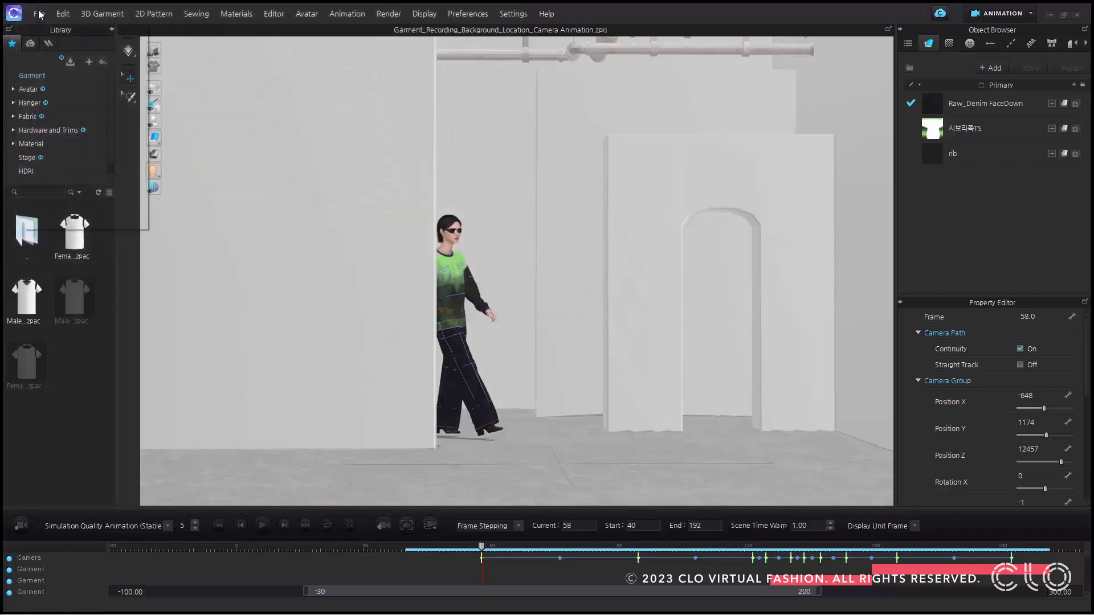
{"action": "mouse_move", "coordinate": [53, 50]}
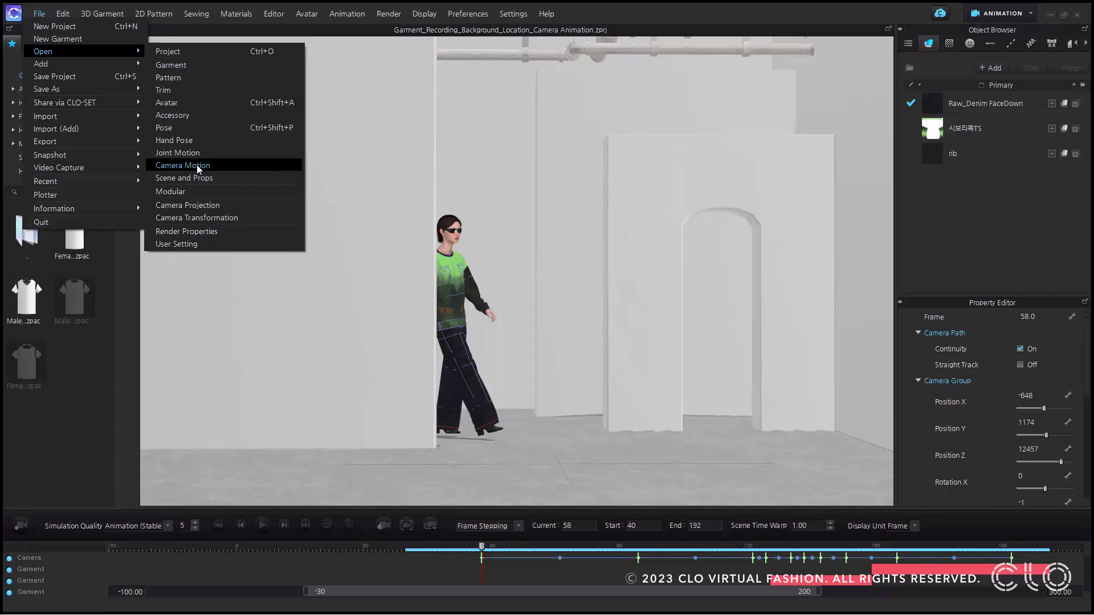
{"action": "key", "text": "Escape"}
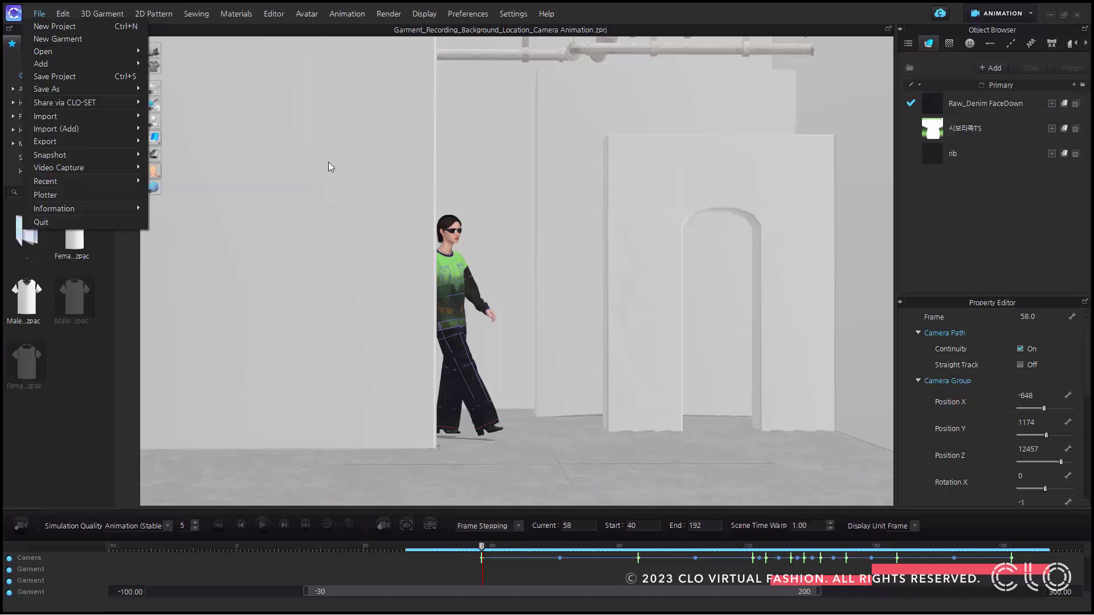
{"action": "key", "text": "Escape"}
{"action": "left_click", "coordinate": [328, 161]}
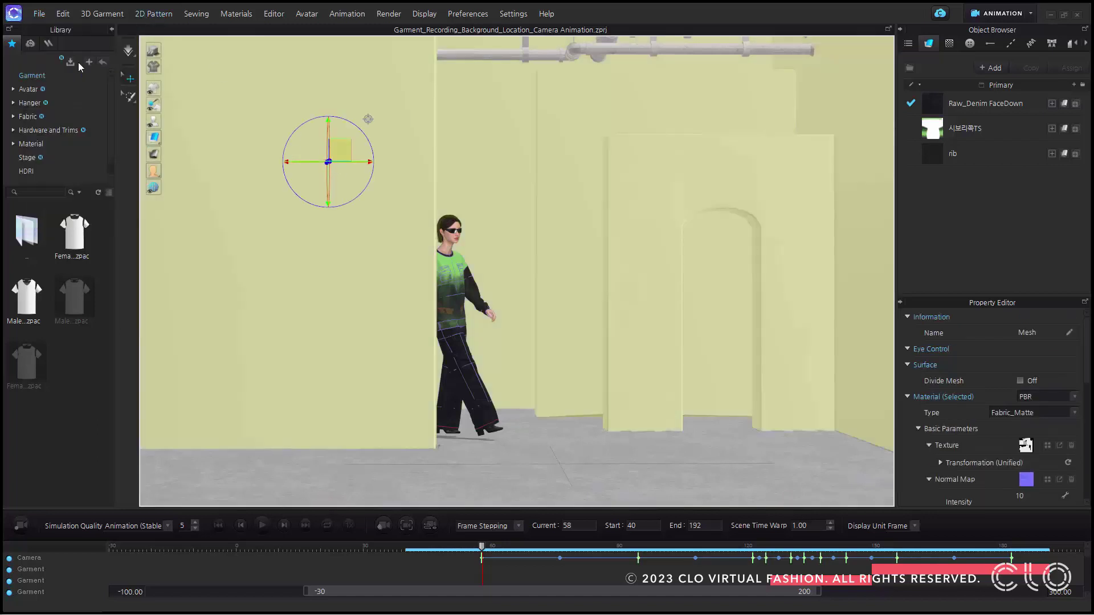
- Examine the Camera_Motion files provided for the Female_V2 and Male_V2 avatars in the Library
{"action": "left_click", "coordinate": [16, 89]}
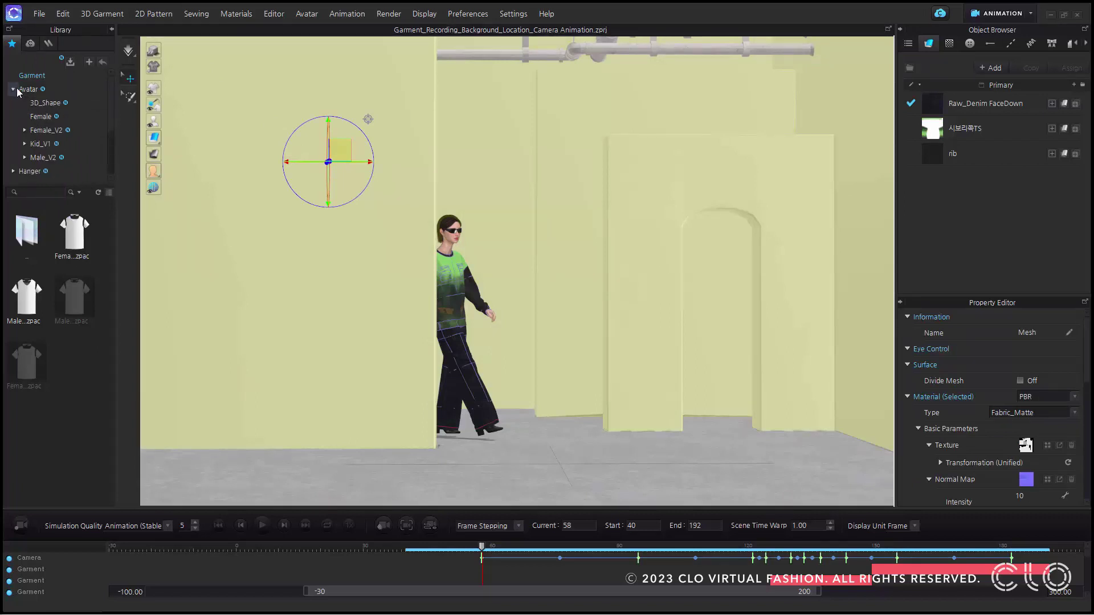
{"action": "left_click", "coordinate": [30, 131]}
{"action": "scroll", "coordinate": [68, 139], "scroll_direction": "down", "scroll_amount": 1}
{"action": "left_click", "coordinate": [70, 118]}
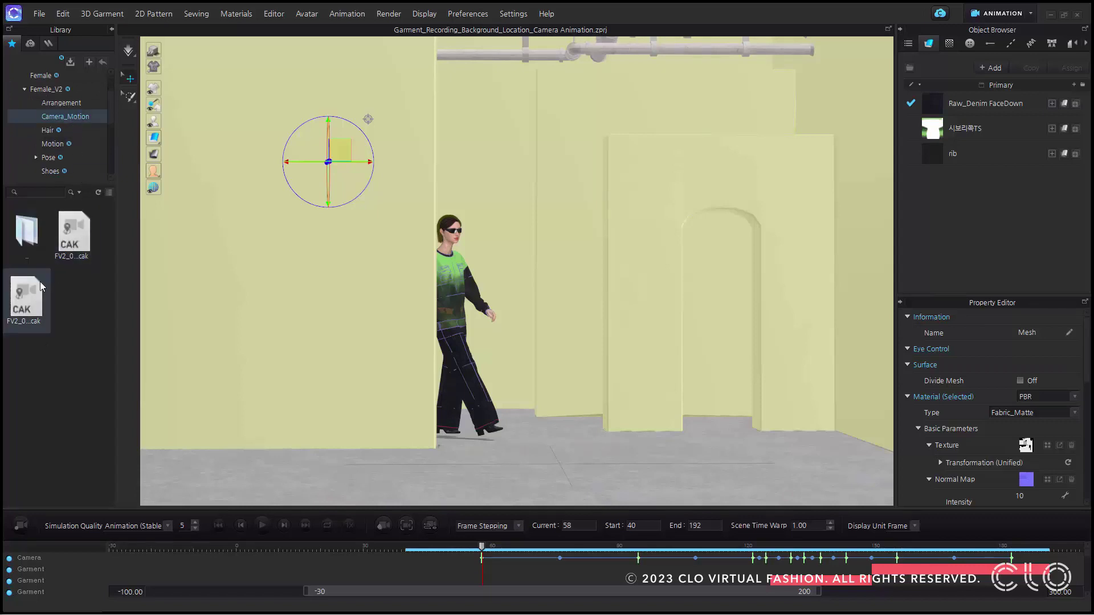
{"action": "scroll", "coordinate": [62, 142], "scroll_direction": "down", "scroll_amount": 2}
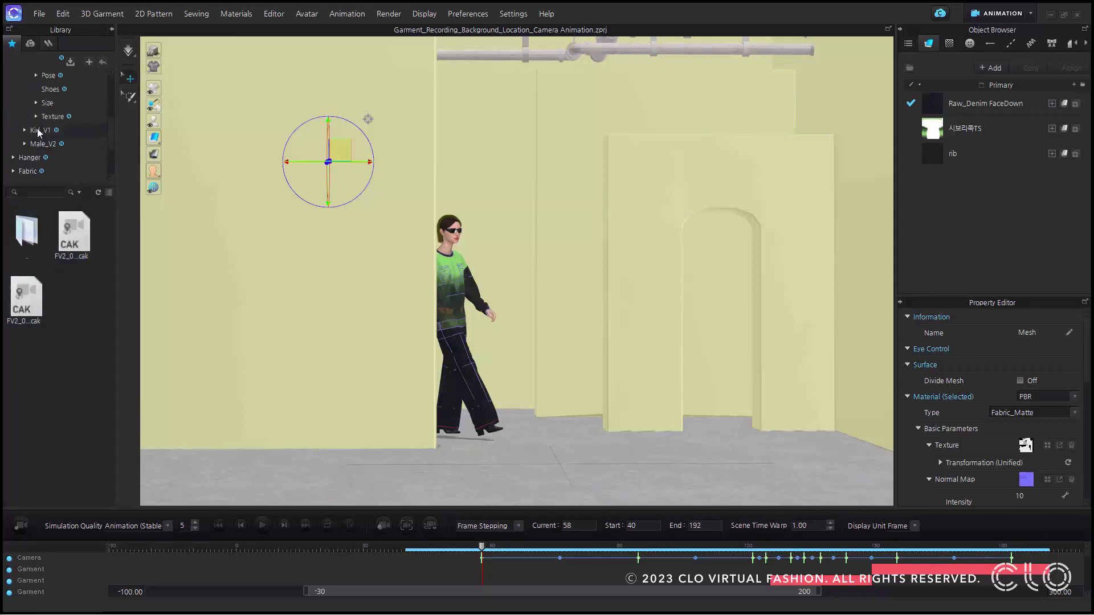
{"action": "left_click", "coordinate": [25, 145]}
{"action": "scroll", "coordinate": [62, 136], "scroll_direction": "down", "scroll_amount": 1}
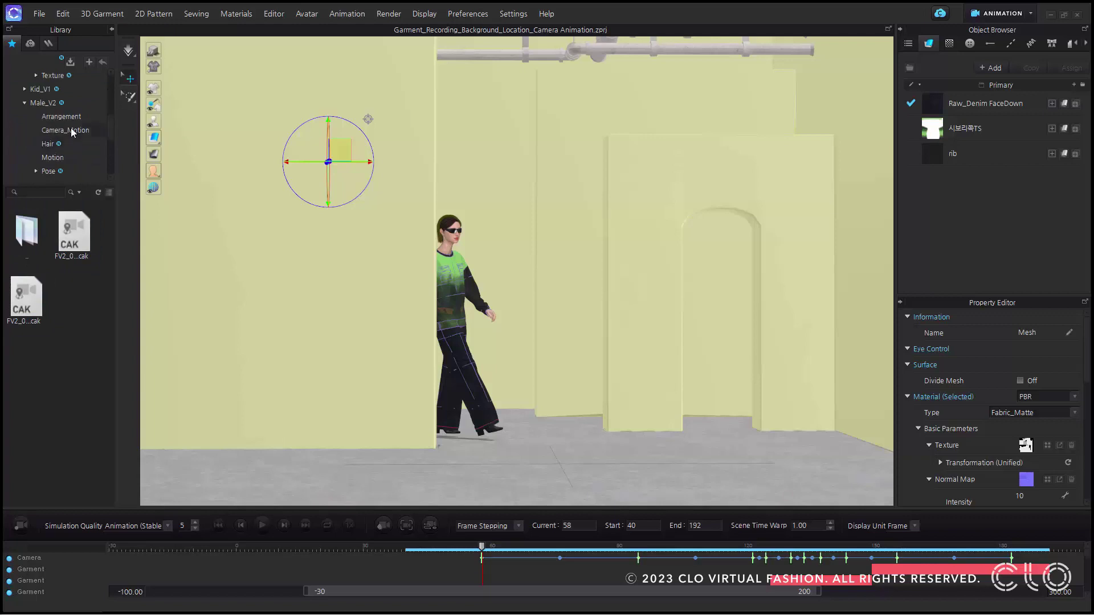
{"action": "left_click", "coordinate": [71, 131]}
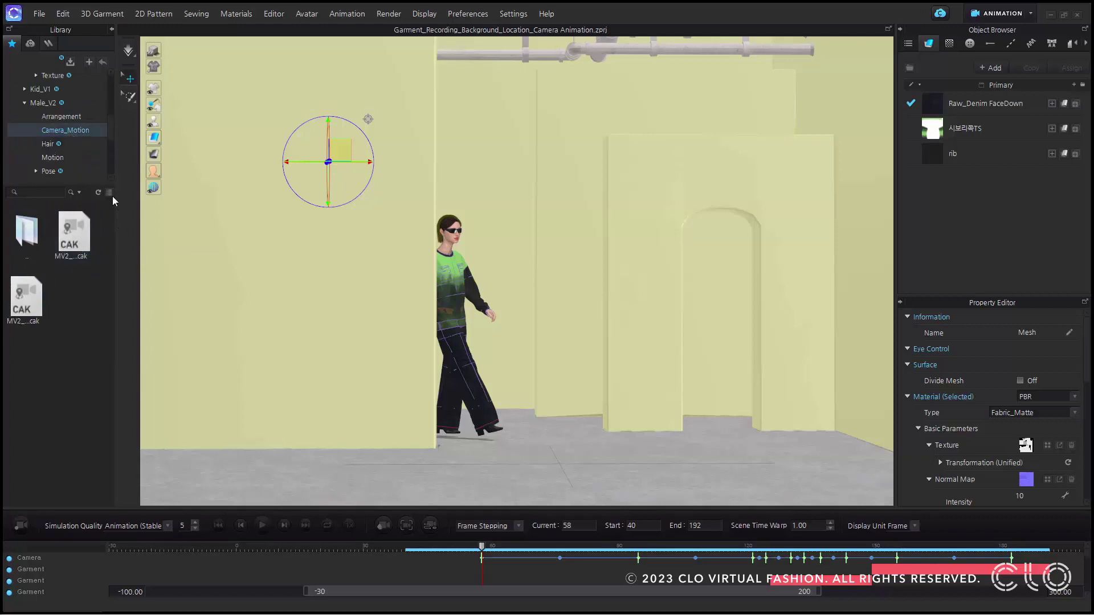
- Compare the avatar Motion files in the Male_V2 and Female_V2 library folders
{"action": "scroll", "coordinate": [71, 106], "scroll_direction": "down", "scroll_amount": 1}
{"action": "left_click", "coordinate": [73, 115]}
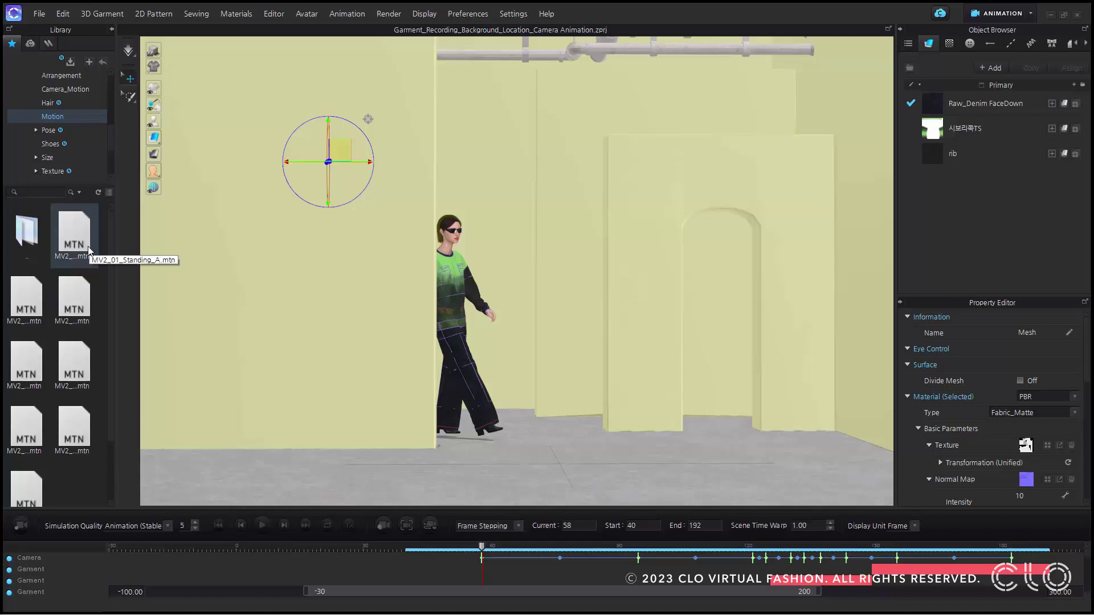
{"action": "scroll", "coordinate": [83, 149], "scroll_direction": "up", "scroll_amount": 2}
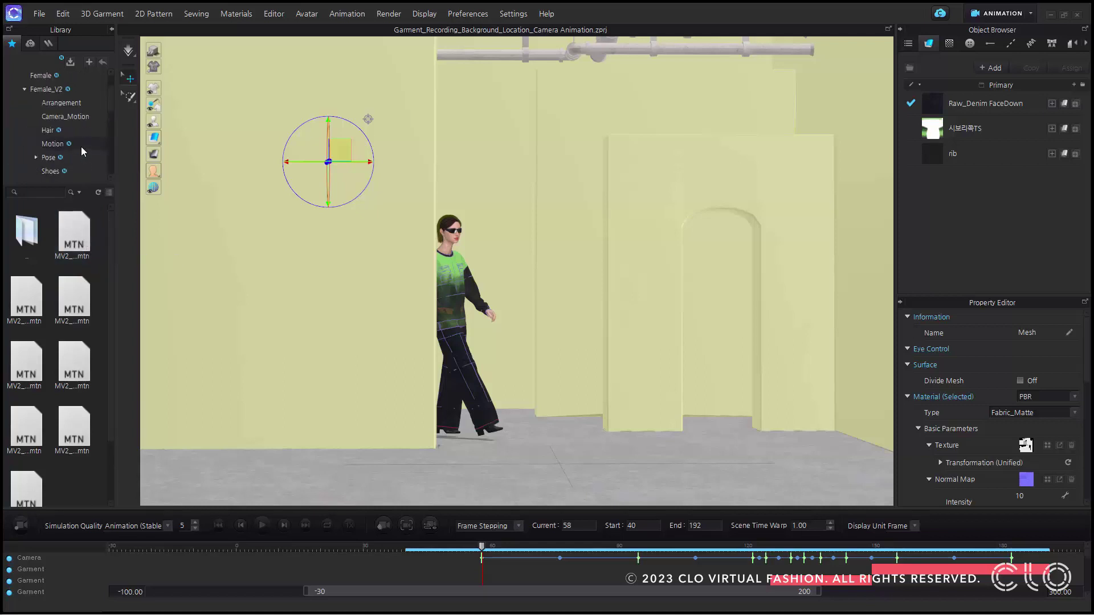
{"action": "left_click", "coordinate": [73, 143]}
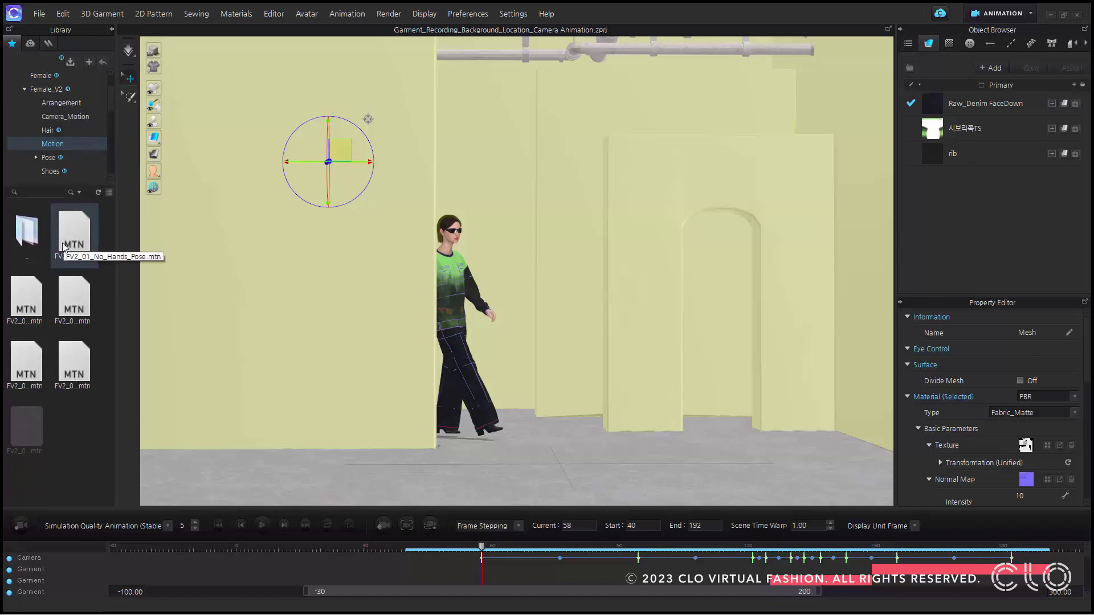
- Load the first Female_V2 camera motion file, and replace it with FV2_04_Dress-Camera_Motion.cak
{"action": "left_click", "coordinate": [65, 117]}
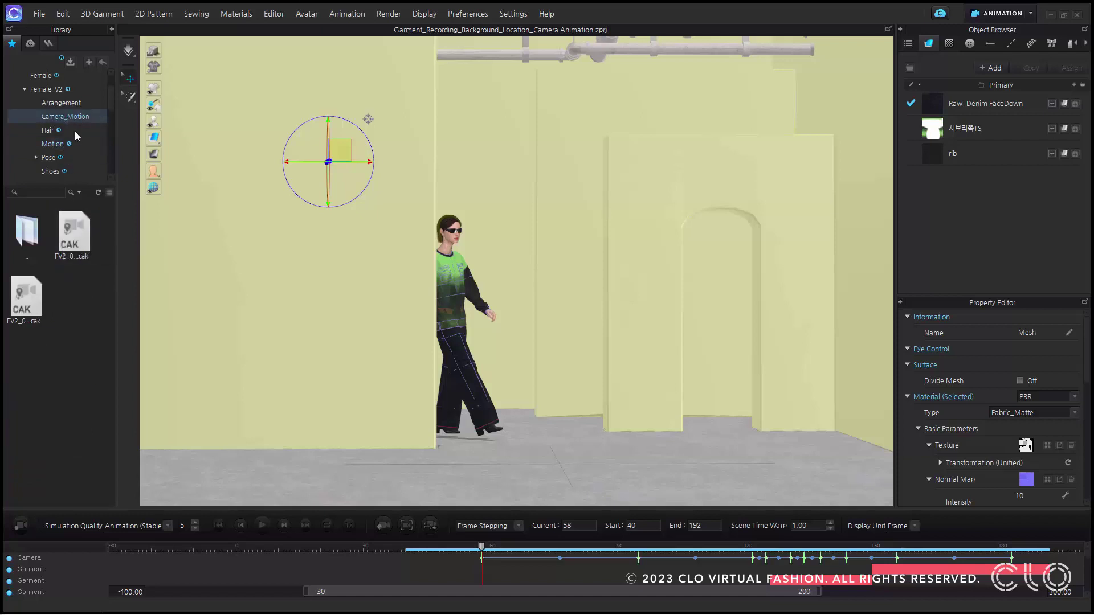
{"action": "double_click", "coordinate": [70, 240]}
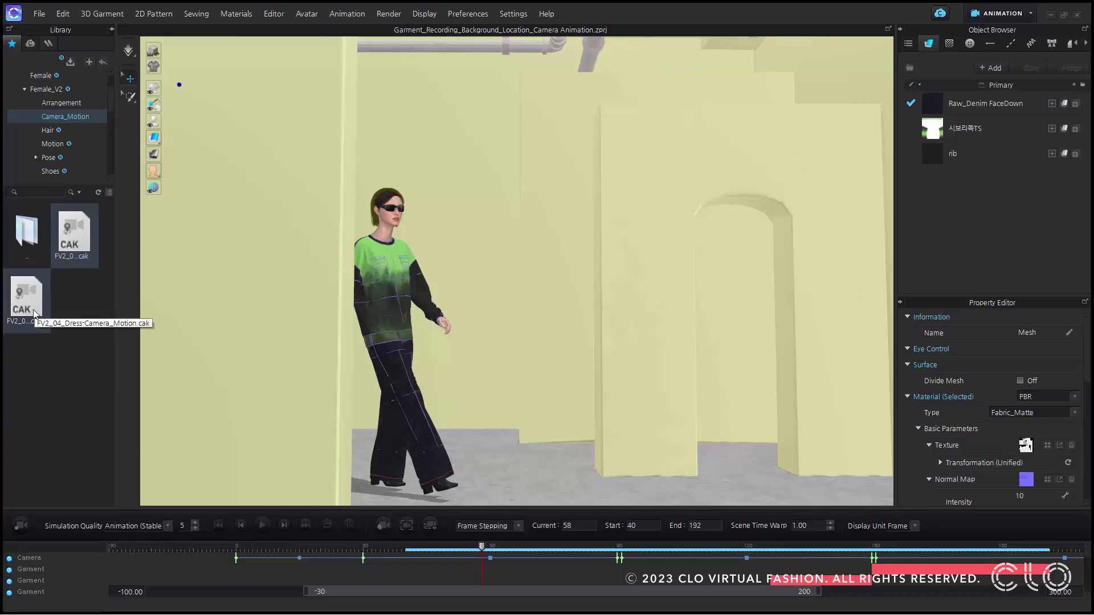
{"action": "double_click", "coordinate": [26, 296]}
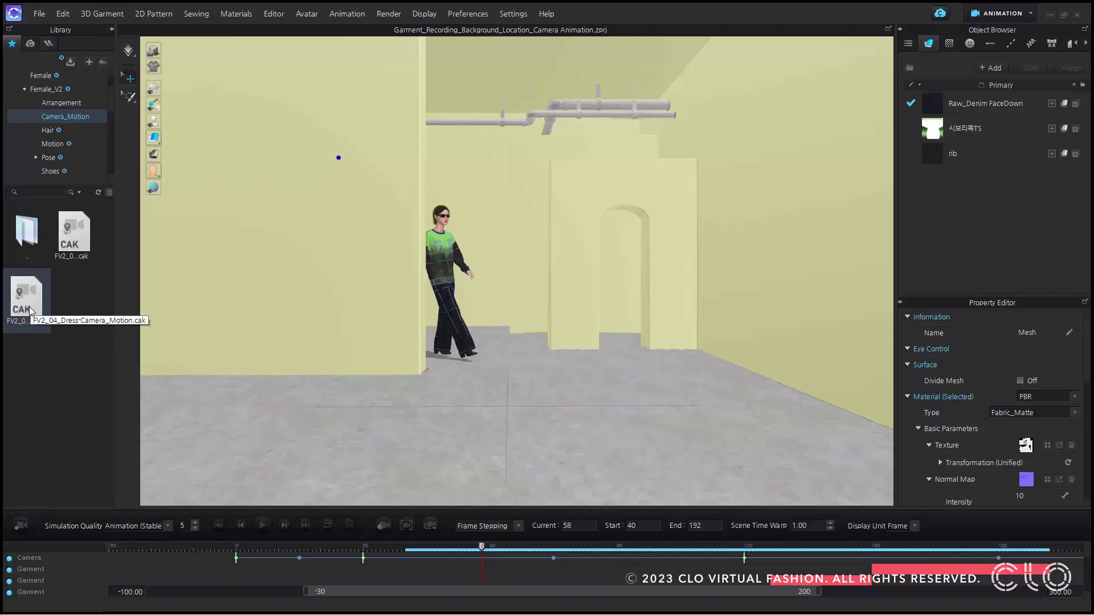
- Review the video size and recording options for an Animation video capture, and close them without recording
{"action": "left_click", "coordinate": [39, 17]}
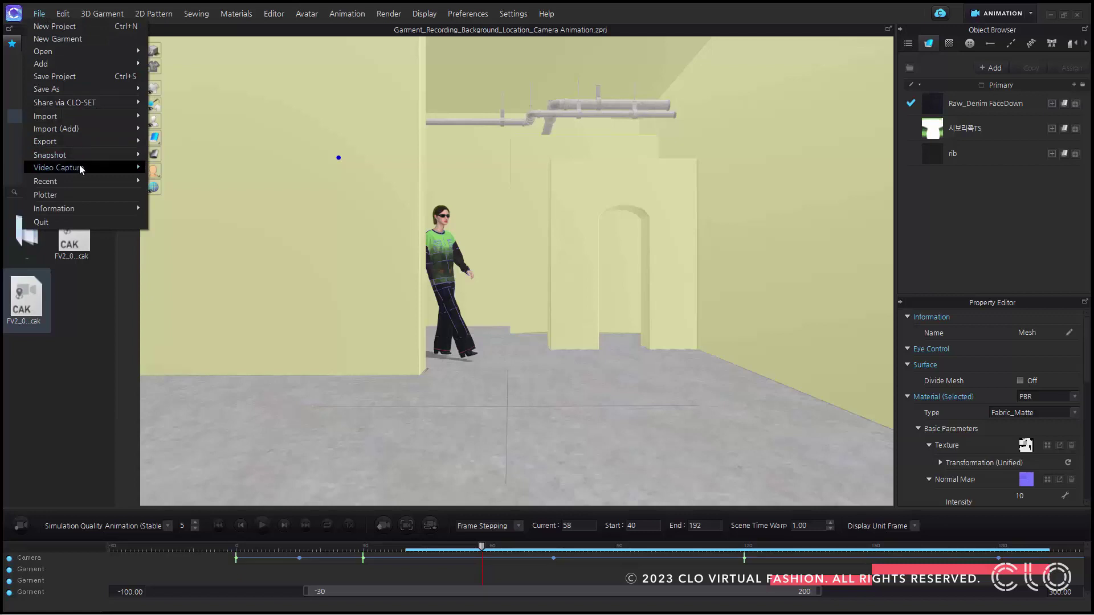
{"action": "mouse_move", "coordinate": [81, 169]}
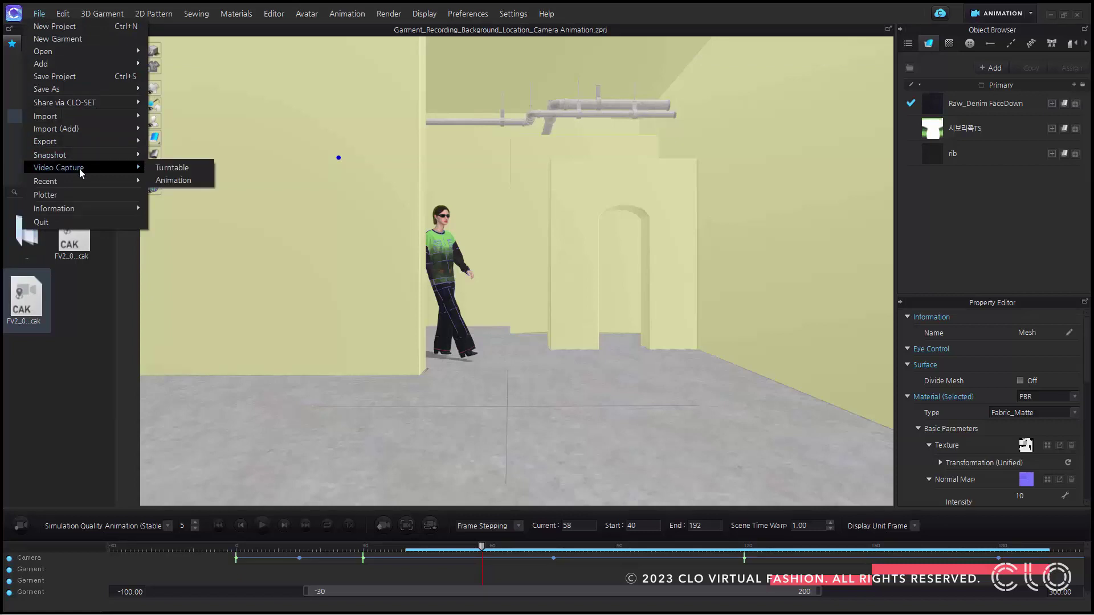
{"action": "left_click", "coordinate": [170, 181]}
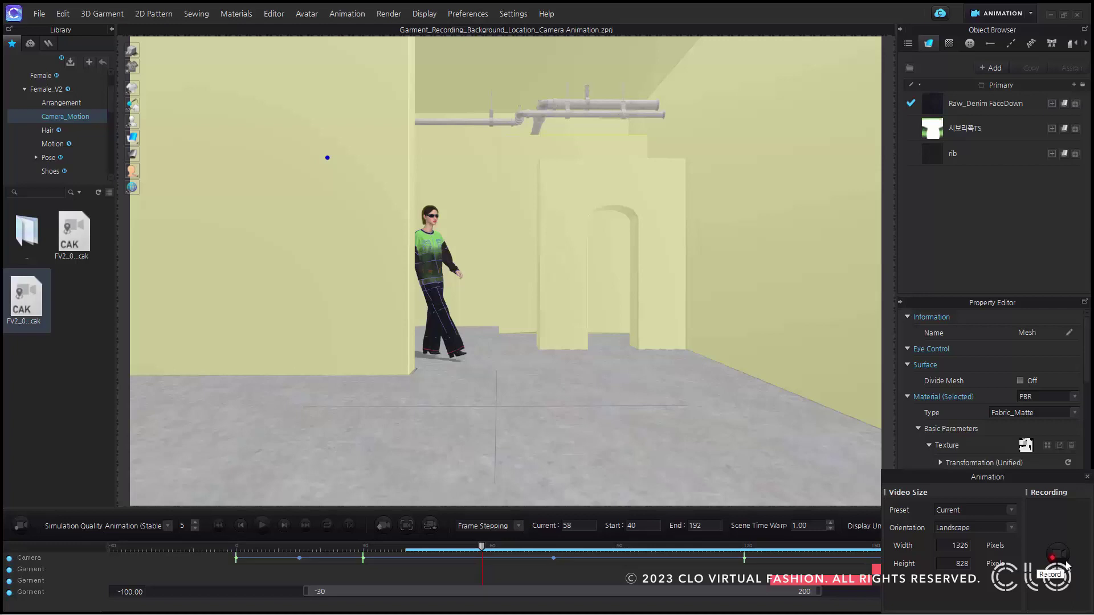
{"action": "left_click", "coordinate": [1086, 478]}
- Open the Render window and place it beside the 3D viewport
{"action": "left_click", "coordinate": [380, 17]}
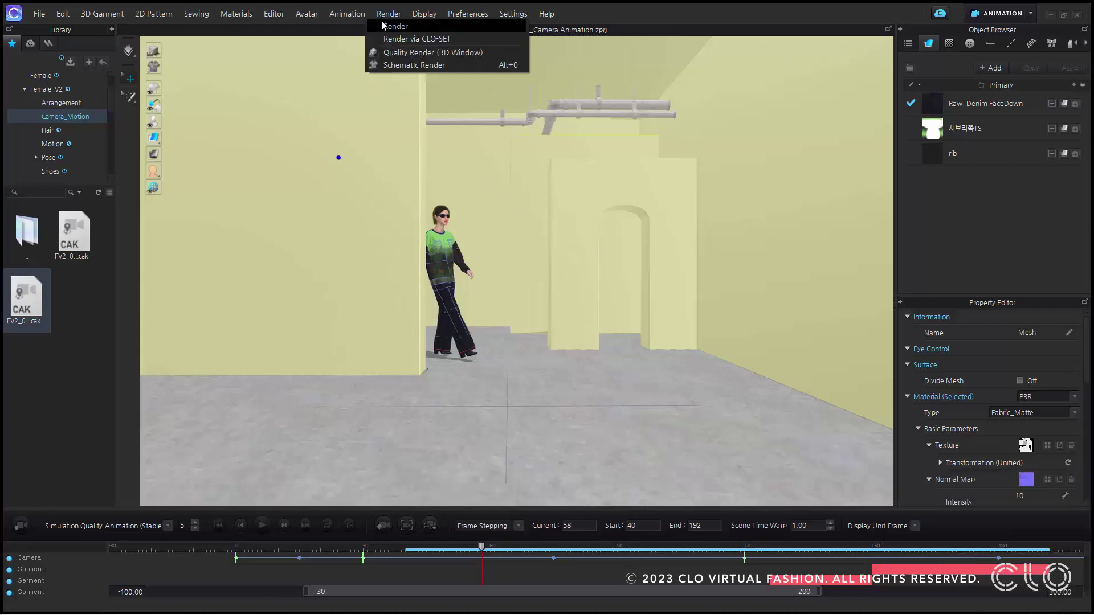
{"action": "left_click", "coordinate": [393, 25]}
{"action": "left_click_drag", "start_coordinate": [813, 131], "coordinate": [581, 154]}
- Check the render light properties, then set the Image/Video render output type to Animation
{"action": "left_click", "coordinate": [863, 217]}
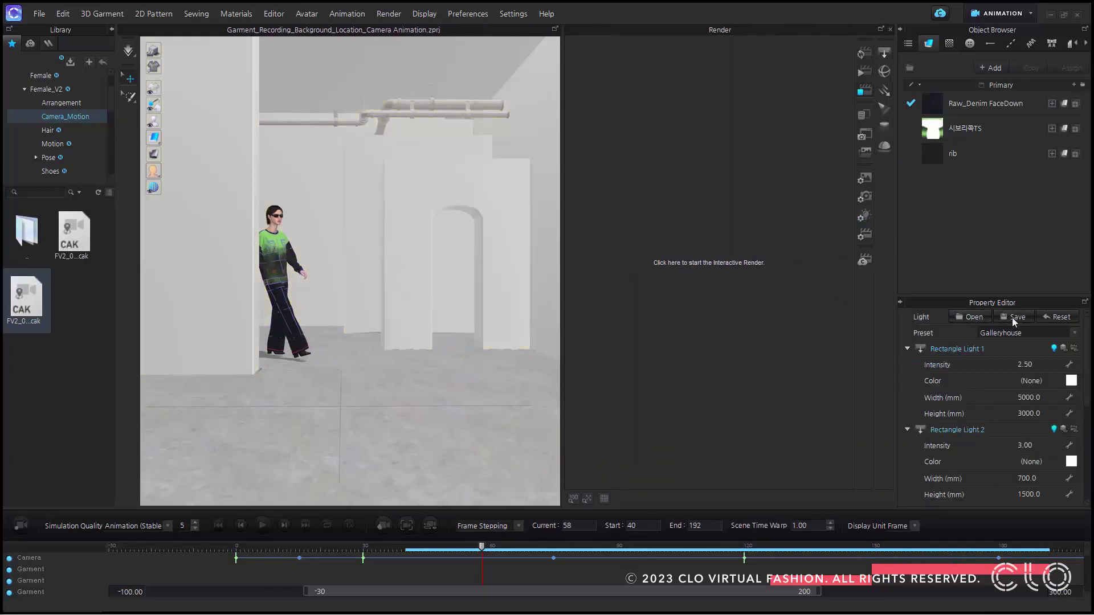
{"action": "left_click", "coordinate": [862, 179]}
{"action": "left_click", "coordinate": [1038, 334]}
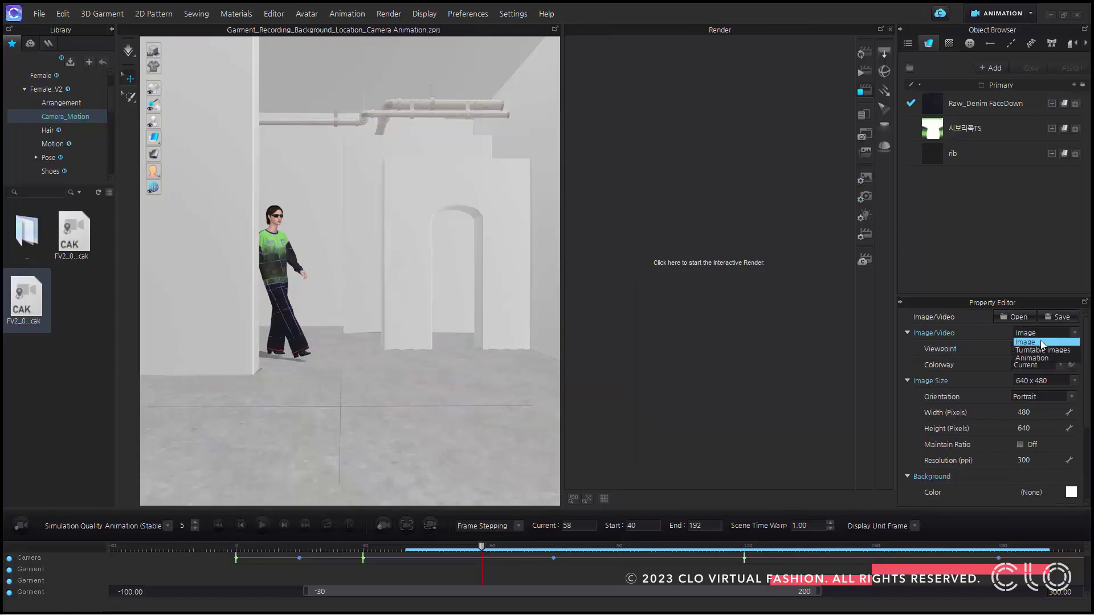
{"action": "left_click", "coordinate": [1038, 354]}
{"action": "left_click", "coordinate": [1044, 362]}
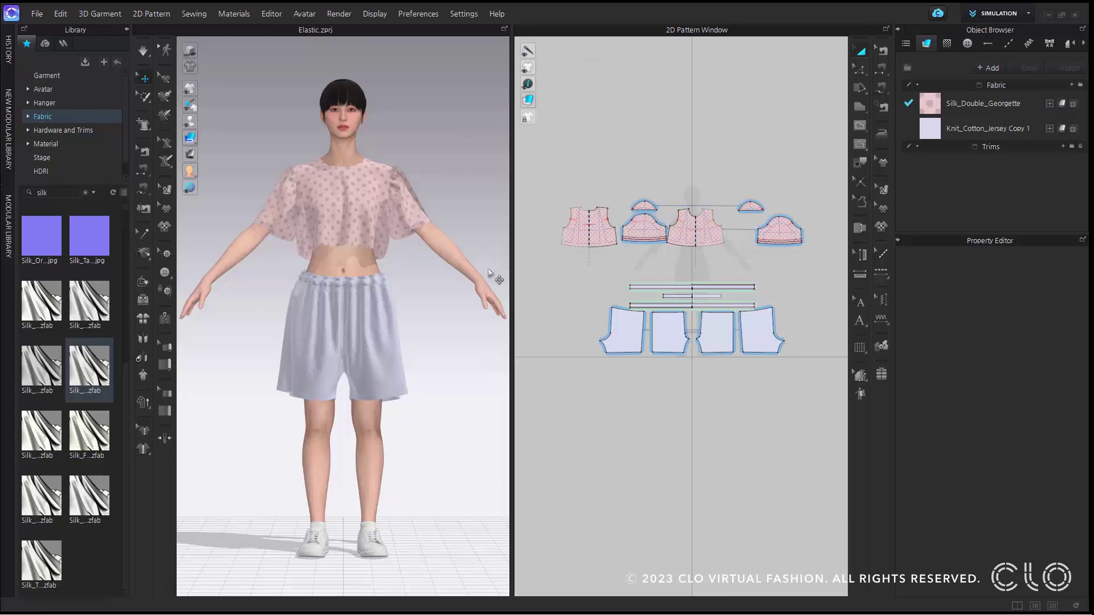
- Preview the elastic fabrics in the library's Fabric folder and add the Woven Elastic file to the Trims group
{"action": "scroll", "coordinate": [701, 292], "scroll_direction": "up", "scroll_amount": 5}
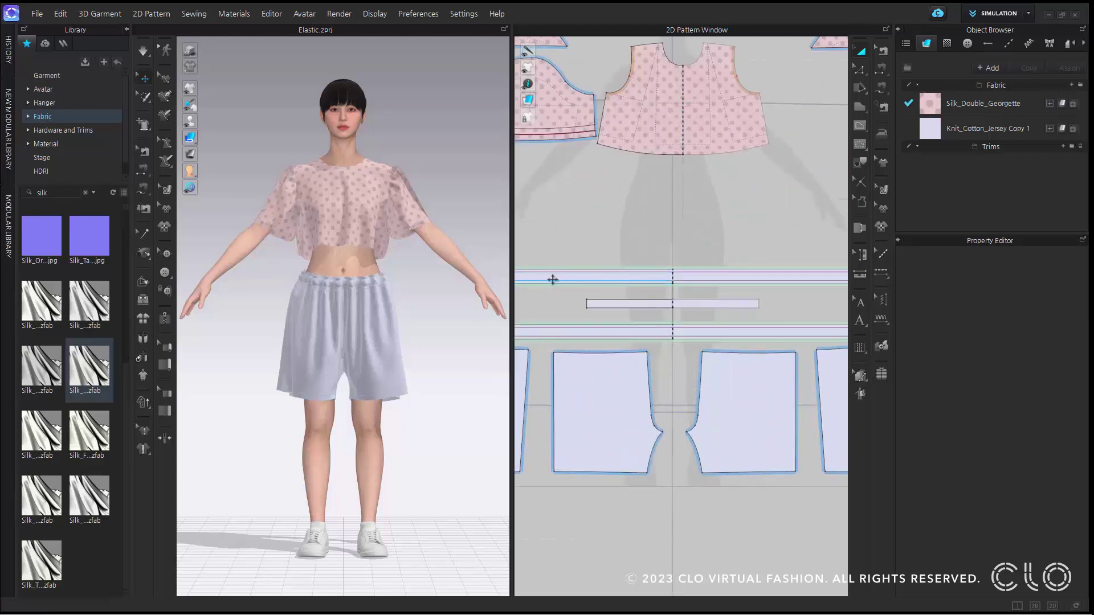
{"action": "scroll", "coordinate": [534, 300], "scroll_direction": "down", "scroll_amount": 2}
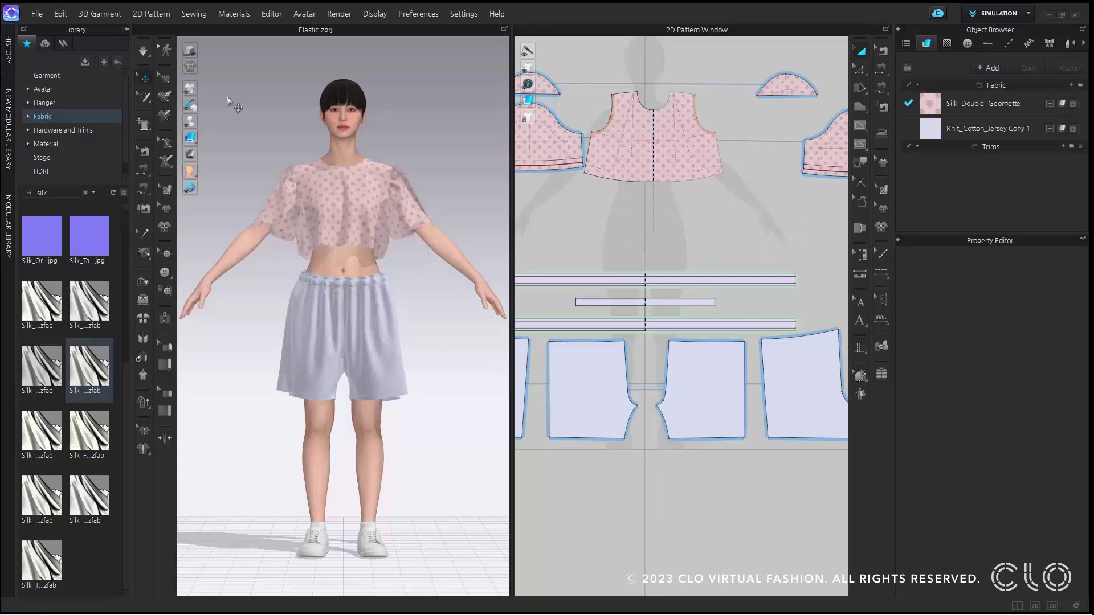
{"action": "left_click", "coordinate": [45, 118]}
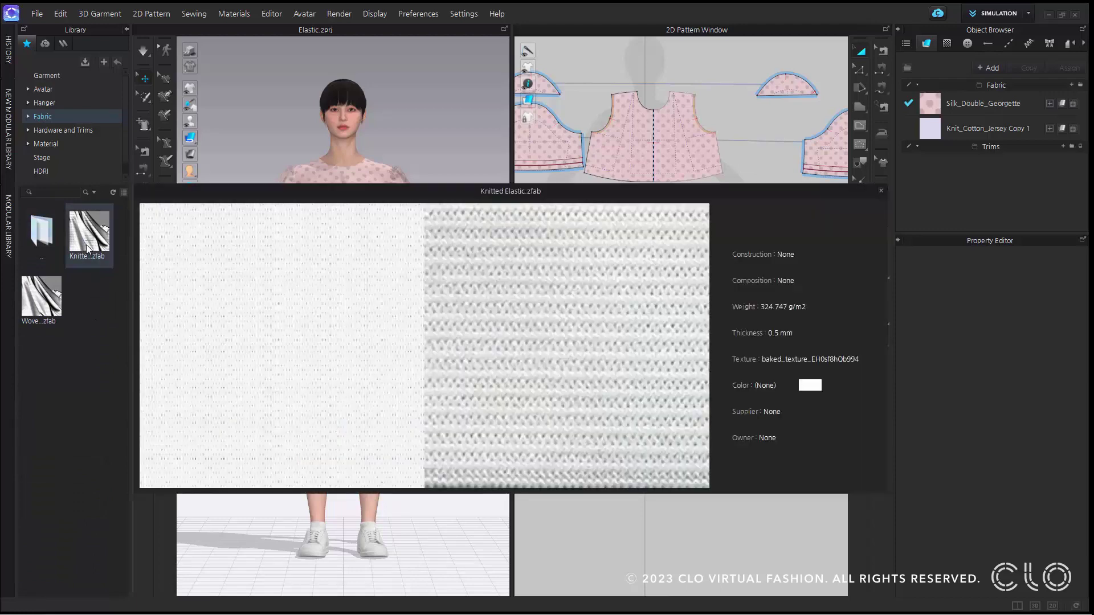
{"action": "mouse_move", "coordinate": [61, 289]}
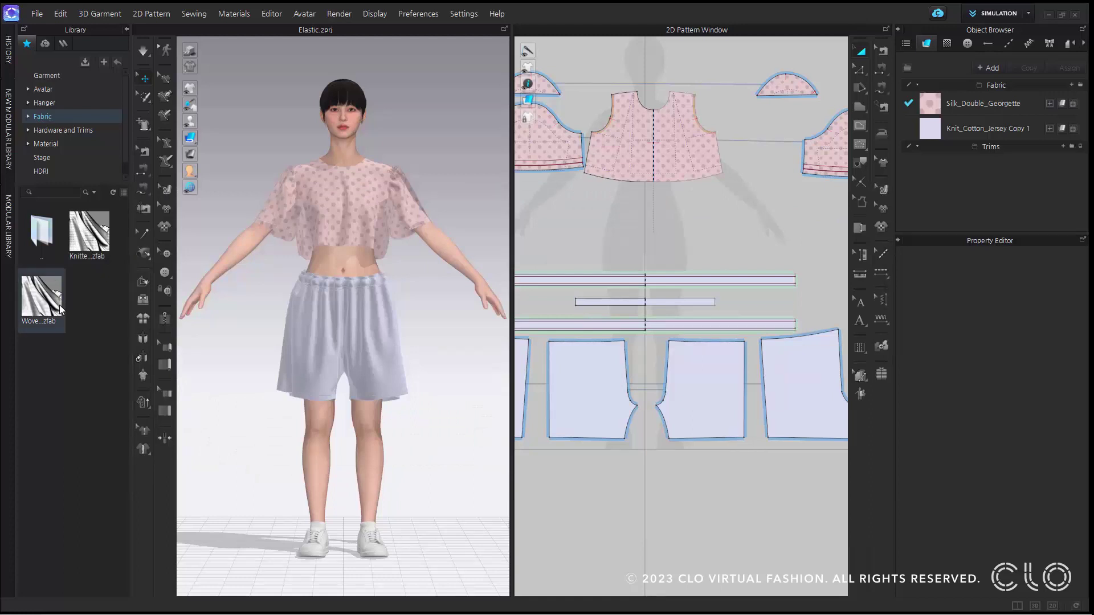
{"action": "left_click_drag", "start_coordinate": [57, 302], "coordinate": [973, 169]}
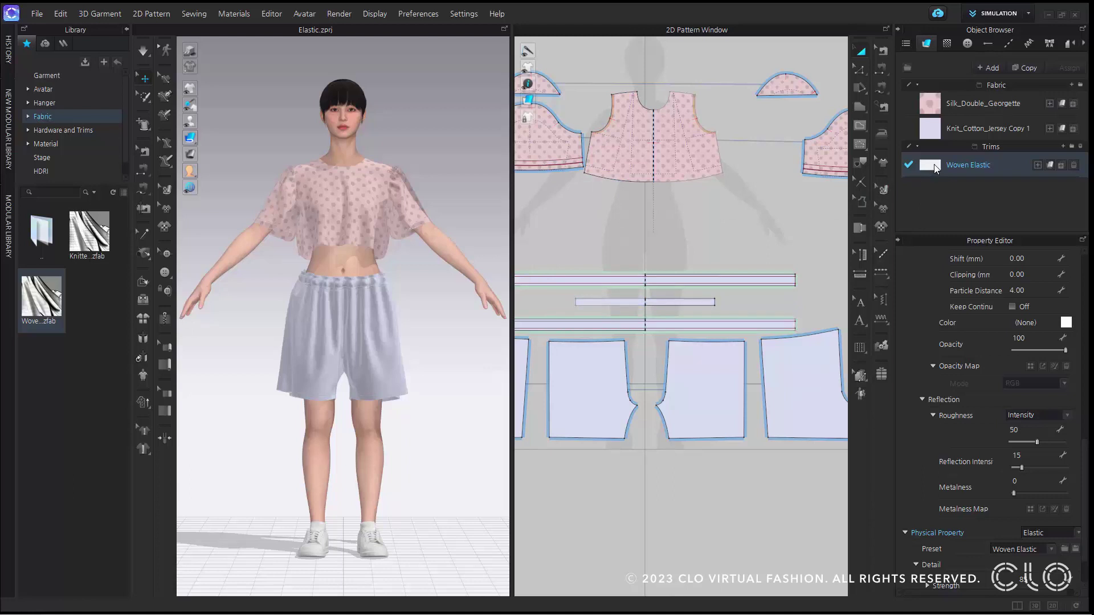
- Assign the Woven Elastic trim to the short inner strip between the two long waistband patterns
{"action": "left_click", "coordinate": [711, 305]}
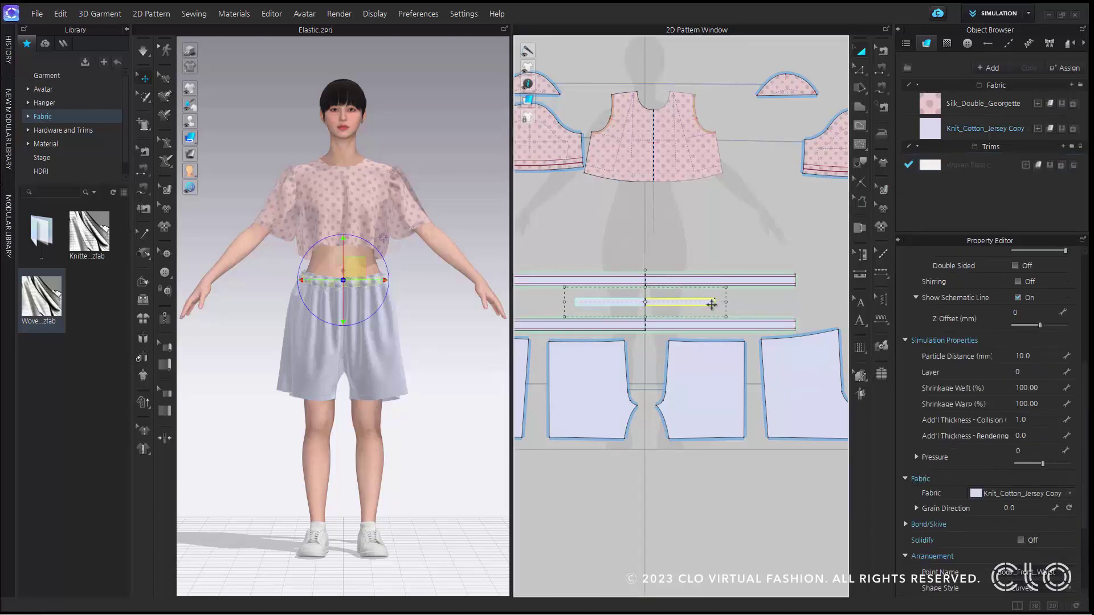
{"action": "scroll", "coordinate": [917, 339], "scroll_direction": "up", "scroll_amount": 3}
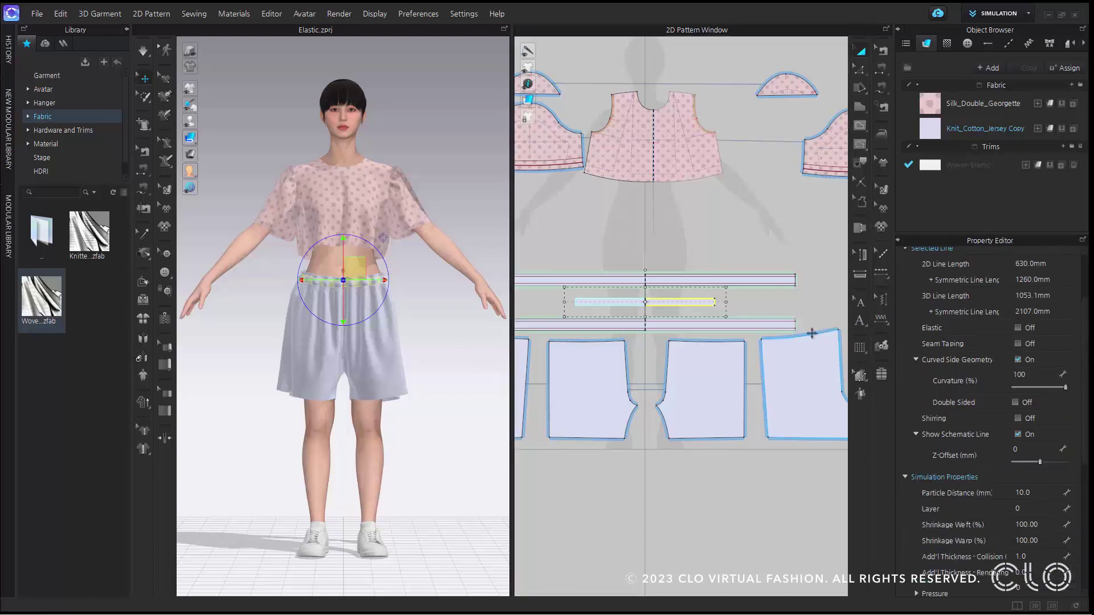
{"action": "left_click", "coordinate": [930, 167]}
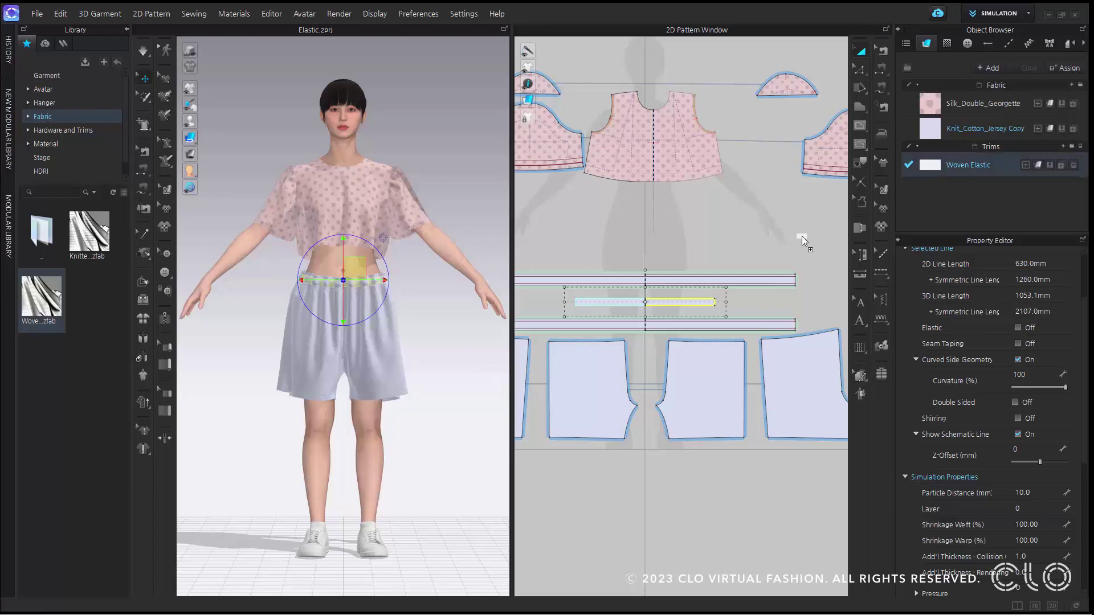
{"action": "left_click", "coordinate": [705, 305]}
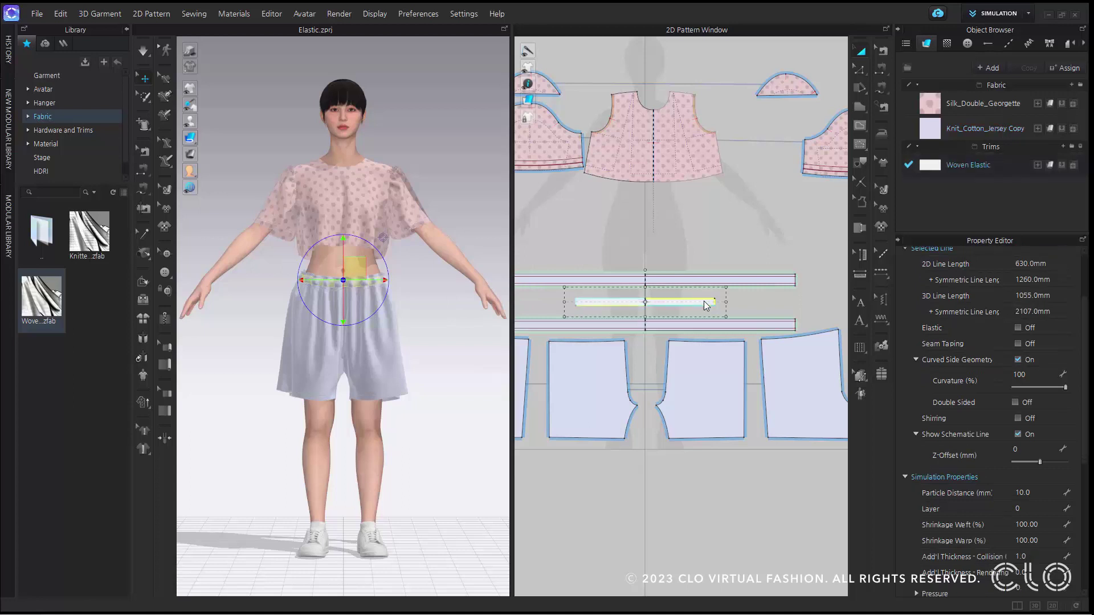
{"action": "scroll", "coordinate": [704, 305], "scroll_direction": "down", "scroll_amount": 2}
{"action": "scroll", "coordinate": [707, 308], "scroll_direction": "up", "scroll_amount": 6}
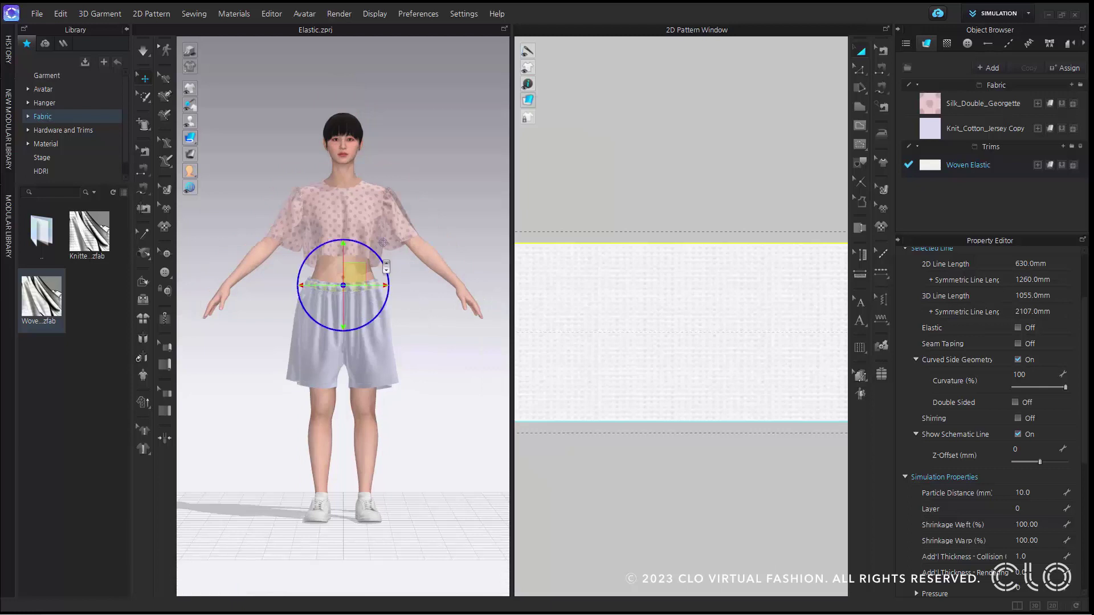
- Hide the shorts' outer waistband pattern in the 3D view to expose the inner elastic
{"action": "scroll", "coordinate": [383, 251], "scroll_direction": "up", "scroll_amount": 5}
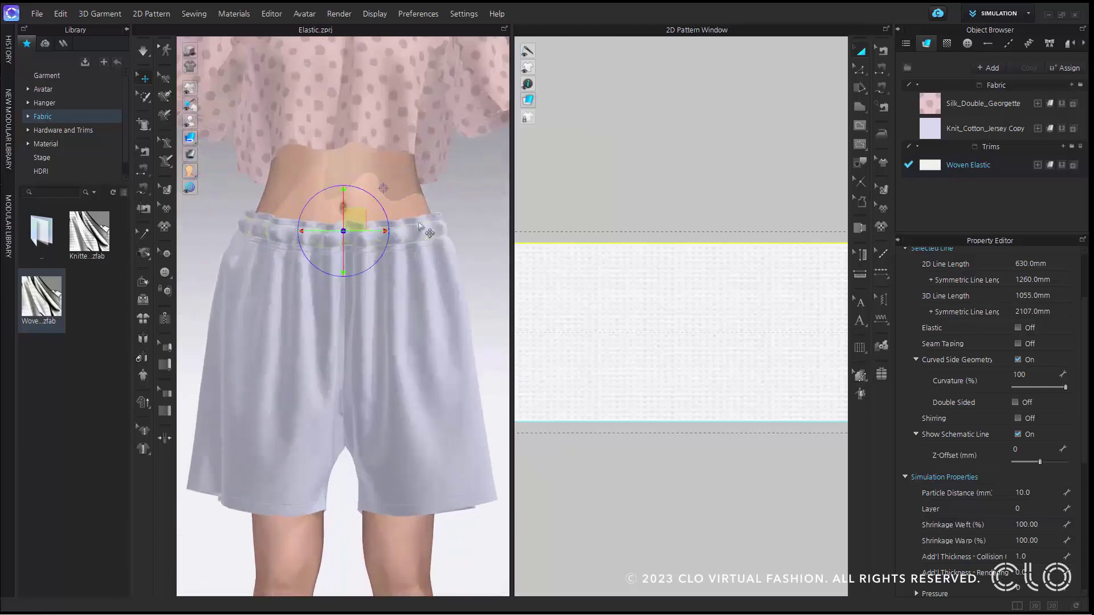
{"action": "left_click", "coordinate": [420, 225]}
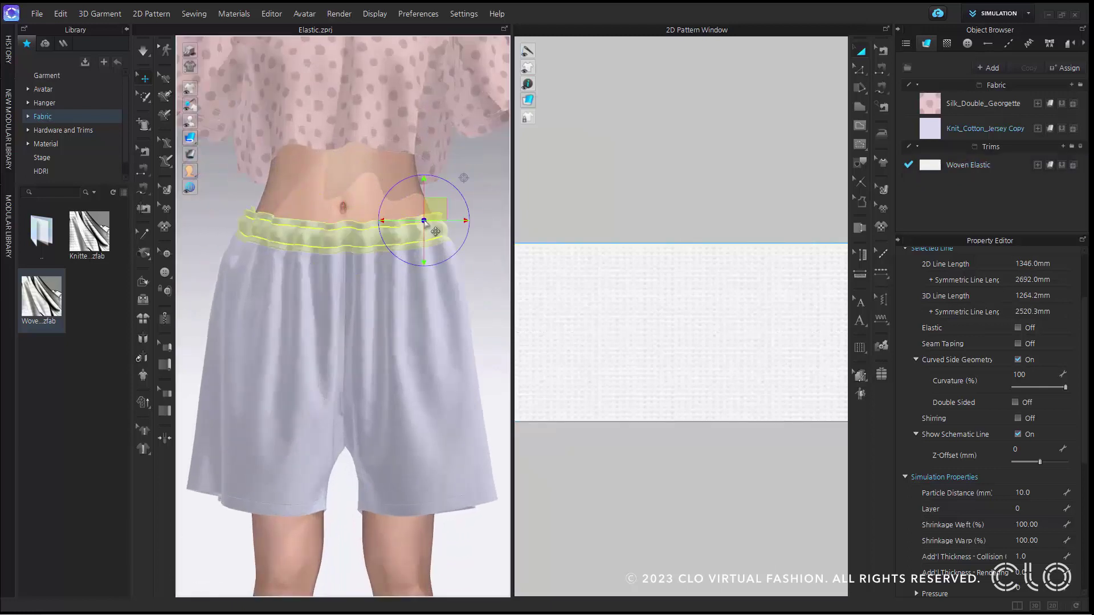
{"action": "right_click", "coordinate": [424, 221]}
{"action": "left_click", "coordinate": [505, 535]}
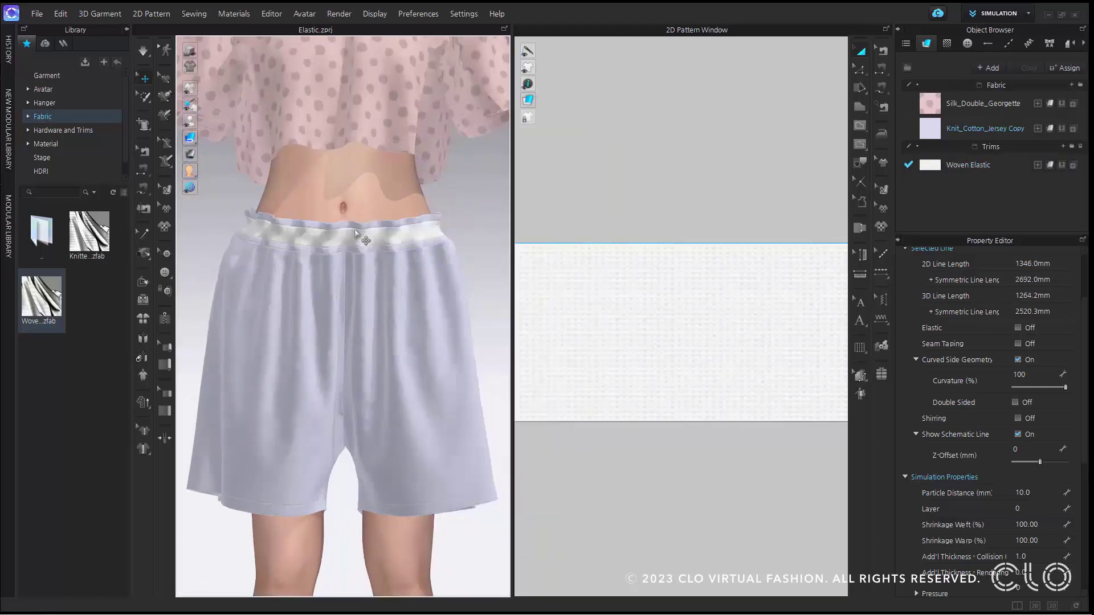
{"action": "scroll", "coordinate": [362, 244], "scroll_direction": "up", "scroll_amount": 4}
{"action": "middle_click_drag", "start_coordinate": [331, 360], "coordinate": [371, 330]}
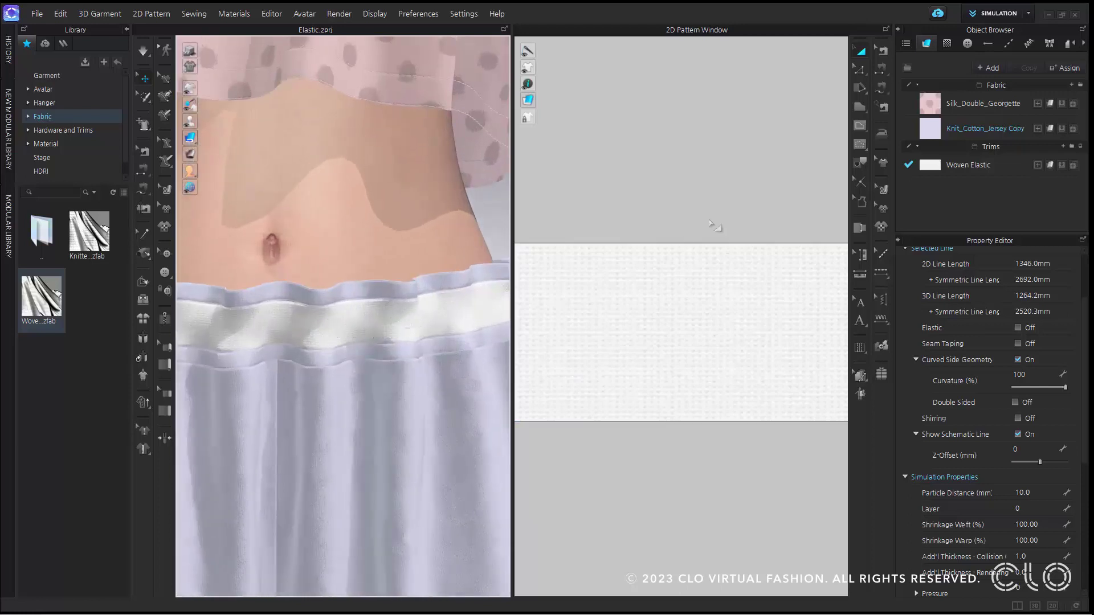
- Select the inner elastic strip with the Edit Texture tool and slightly shift its grainline handle
{"action": "scroll", "coordinate": [725, 284], "scroll_direction": "down", "scroll_amount": 2}
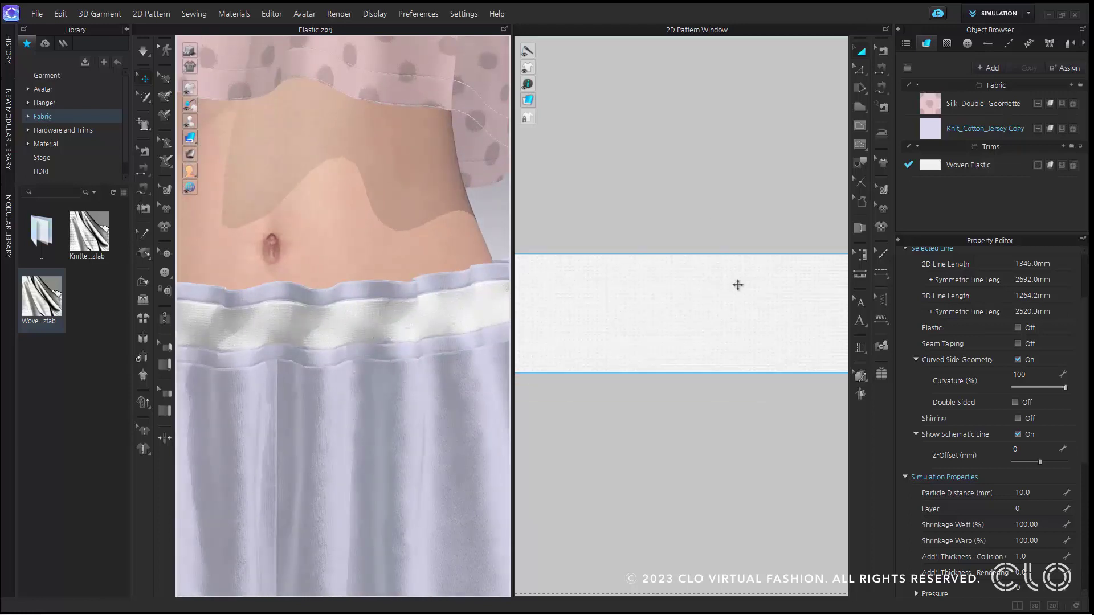
{"action": "left_click", "coordinate": [881, 191]}
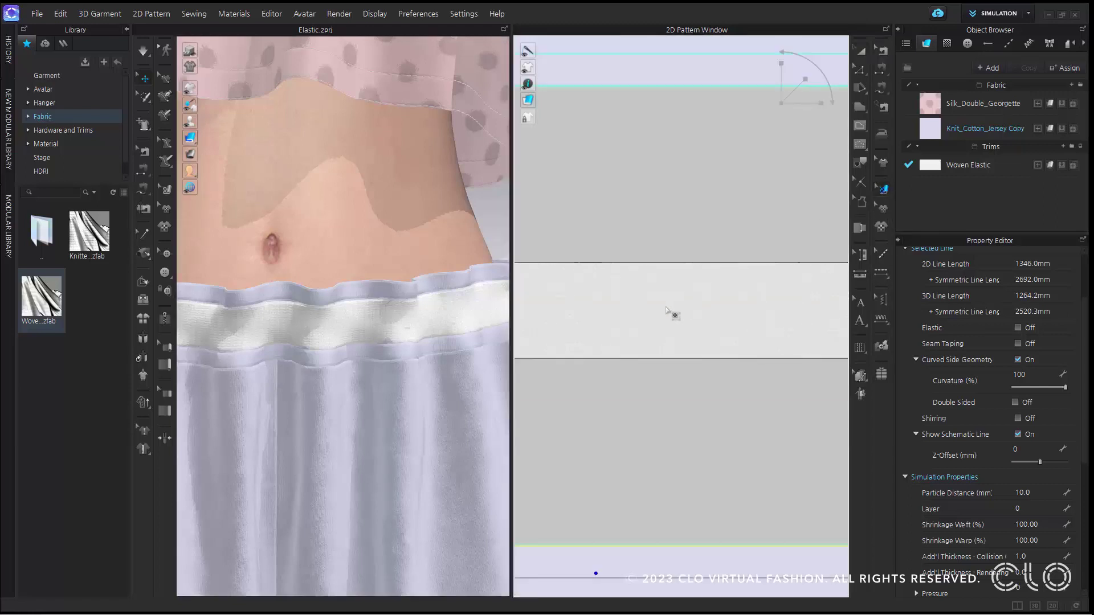
{"action": "left_click", "coordinate": [667, 315]}
{"action": "scroll", "coordinate": [660, 342], "scroll_direction": "down", "scroll_amount": 3}
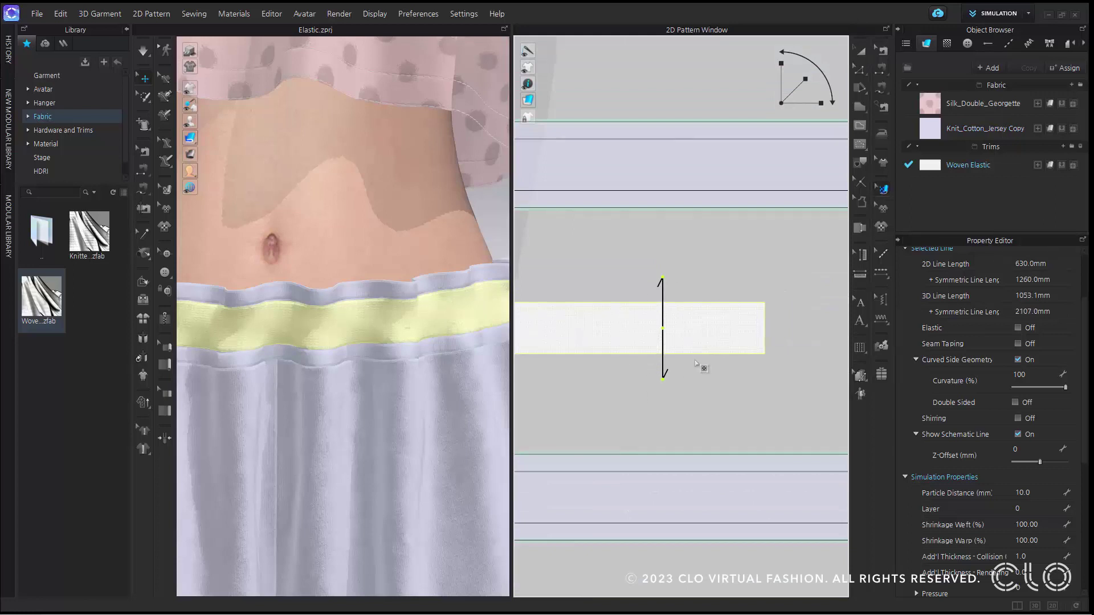
{"action": "left_click_drag", "start_coordinate": [695, 363], "coordinate": [709, 360]}
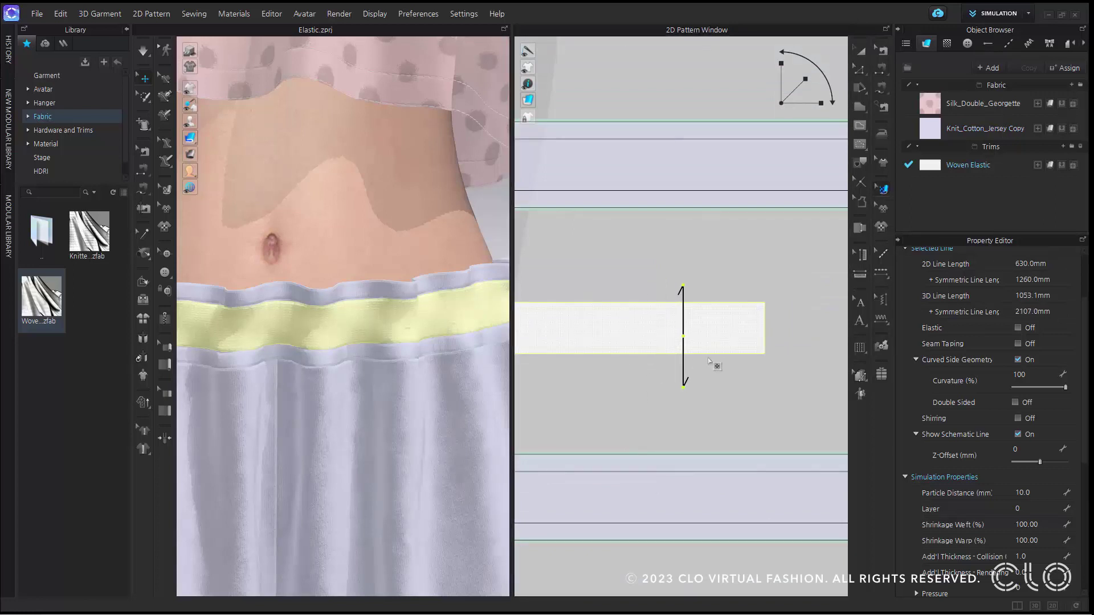
- Simulate the garment, pull on the waistband to test the elastic's stretch from front and back, and stop the simulation
{"action": "left_click", "coordinate": [143, 50]}
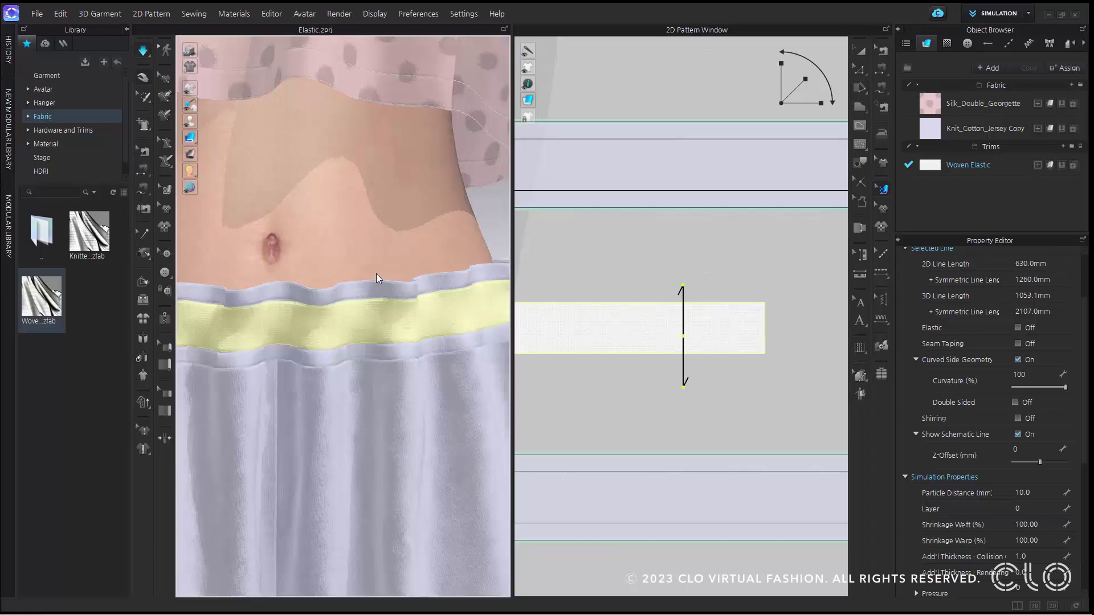
{"action": "left_click_drag", "start_coordinate": [377, 288], "coordinate": [411, 306]}
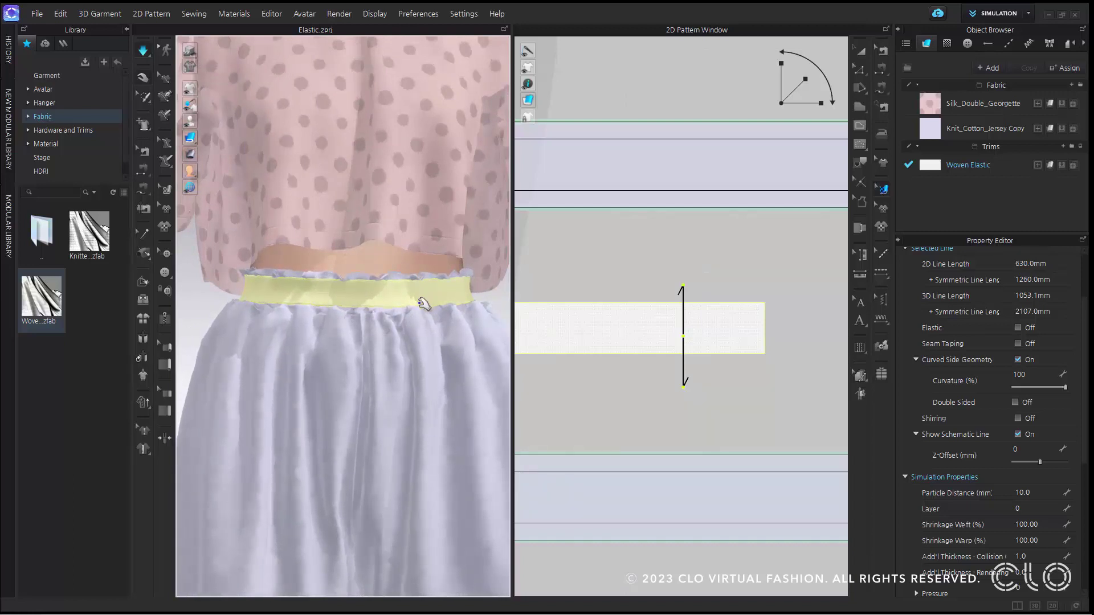
{"action": "left_click", "coordinate": [143, 51]}
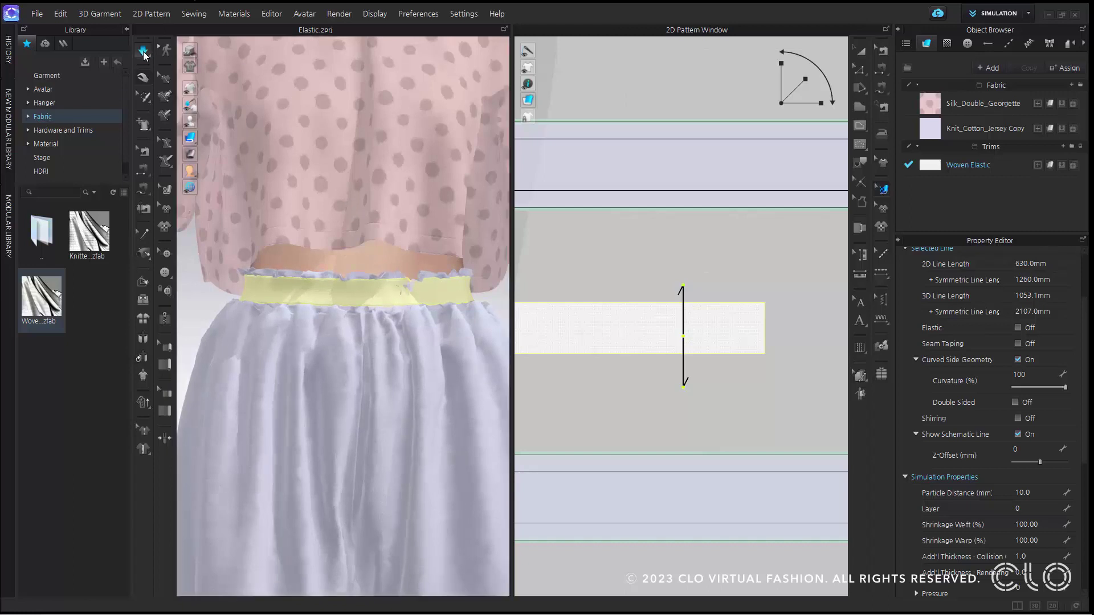
{"action": "left_click", "coordinate": [143, 51]}
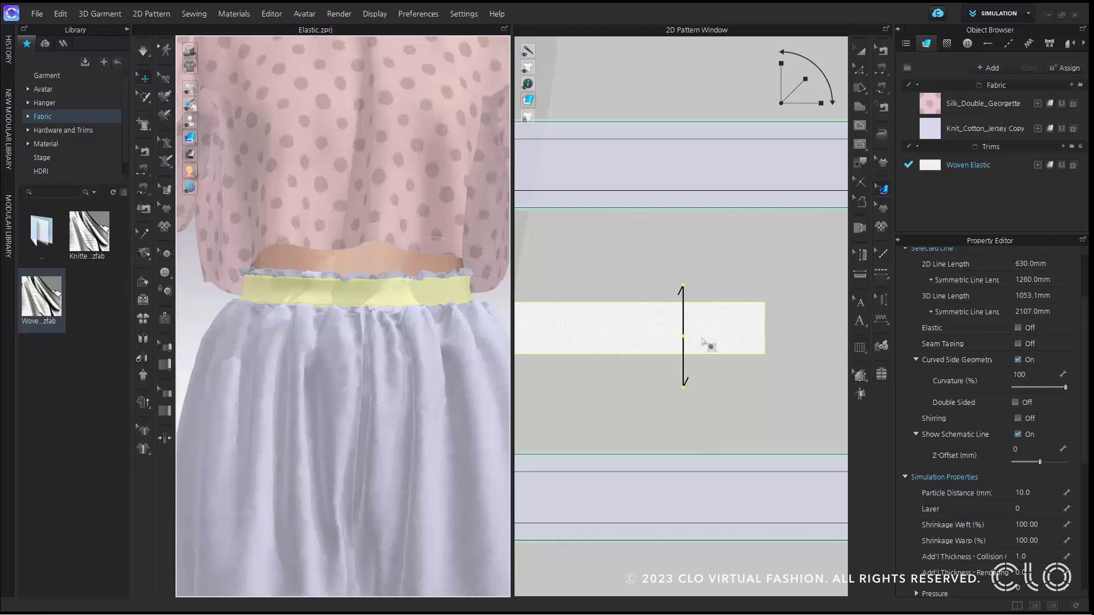
- Review the Woven Elastic trim's physical property types and elastic presets, keeping Elastic and Woven Elastic
{"action": "left_click", "coordinate": [973, 169]}
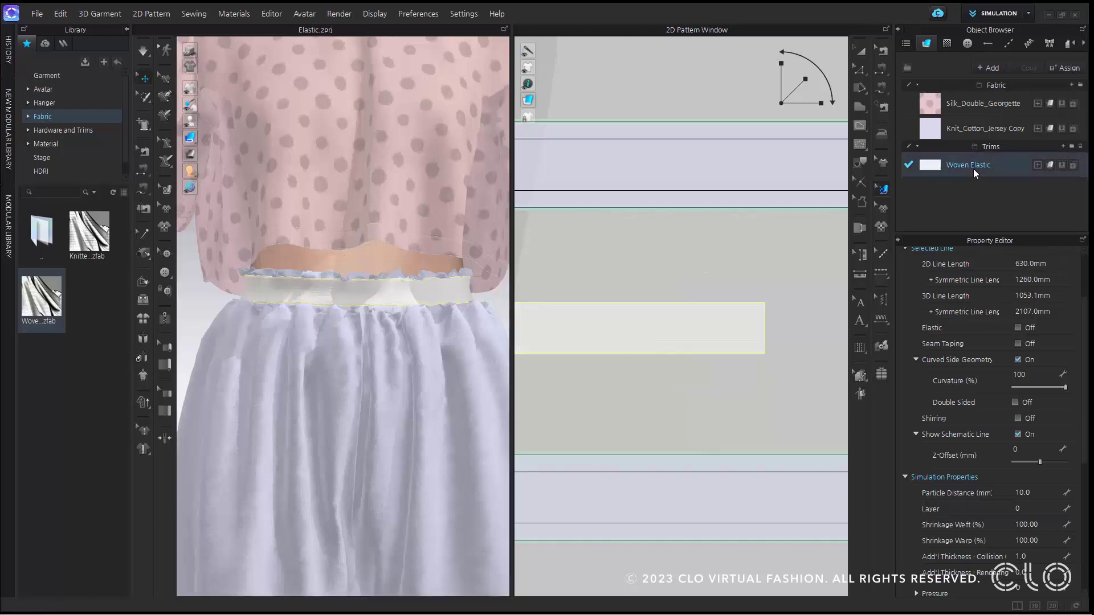
{"action": "scroll", "coordinate": [977, 358], "scroll_direction": "down", "scroll_amount": 2}
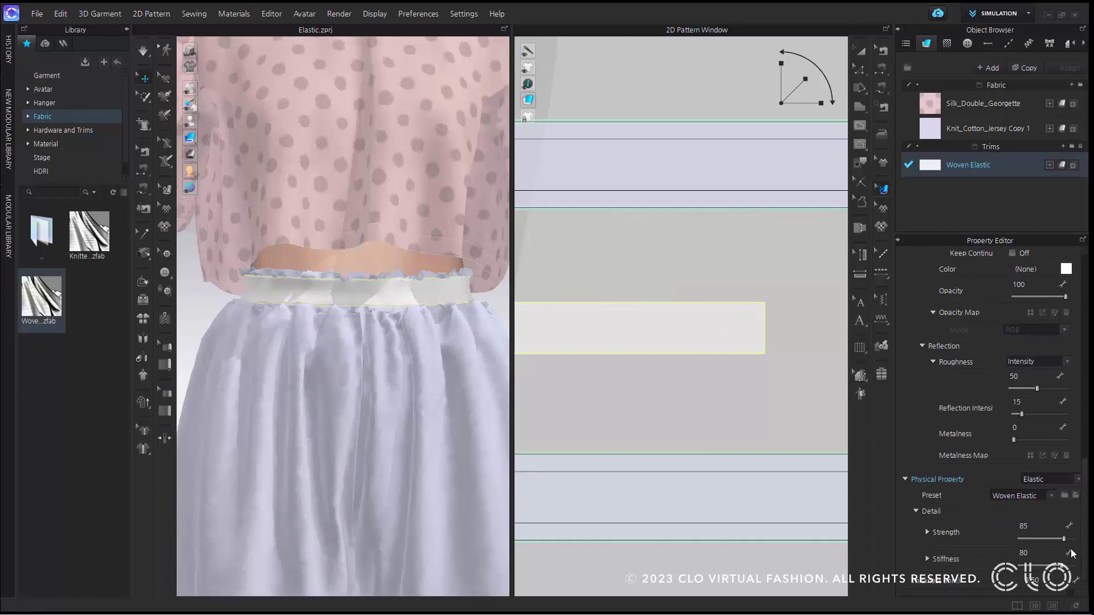
{"action": "left_click", "coordinate": [1077, 480]}
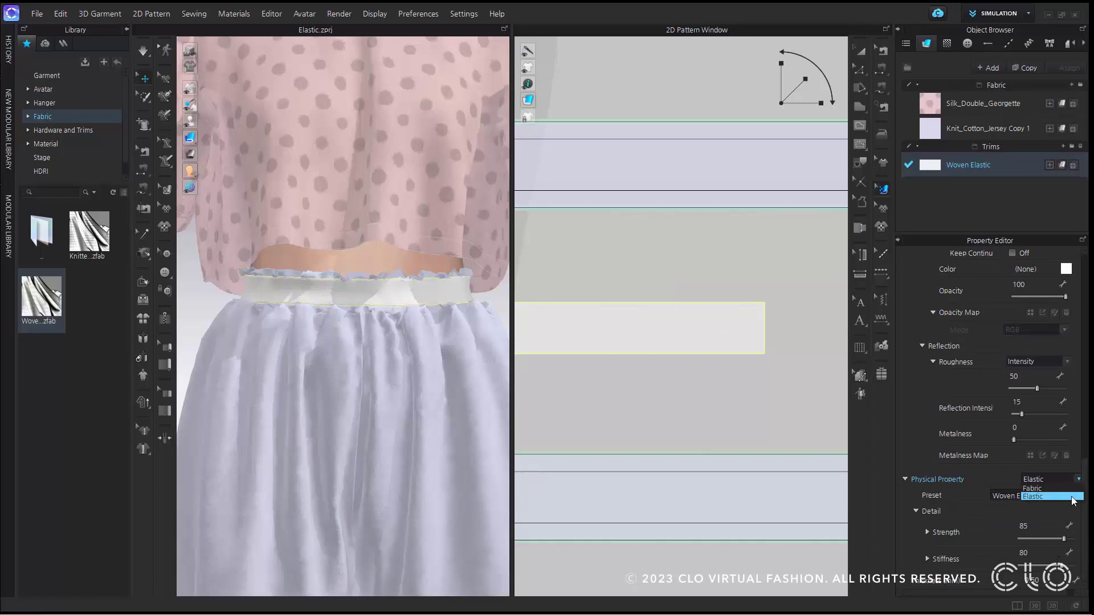
{"action": "left_click", "coordinate": [1072, 496]}
{"action": "left_click", "coordinate": [1050, 495]}
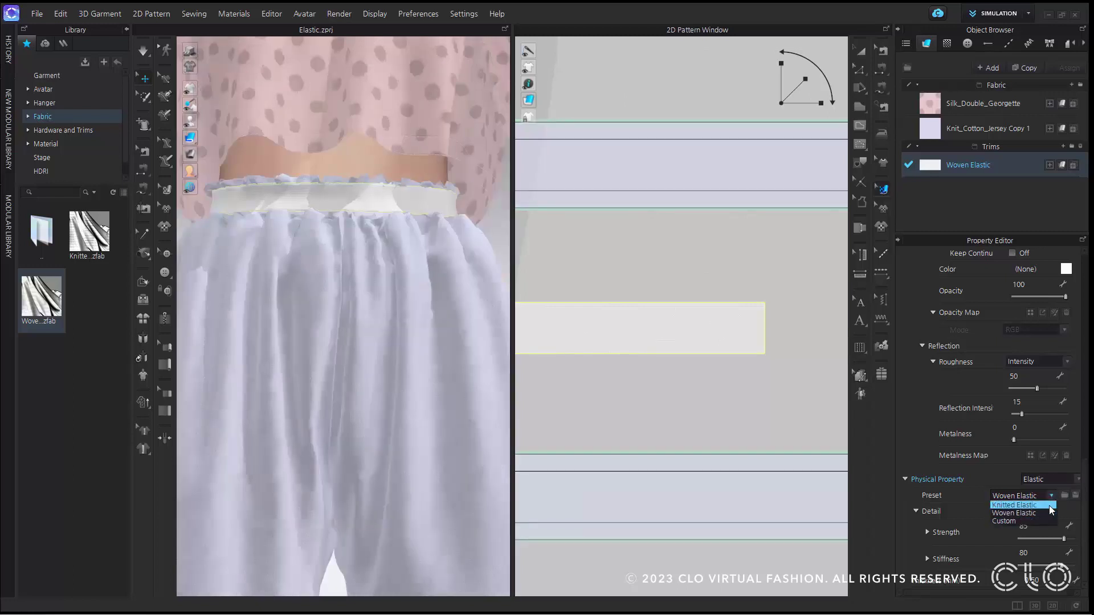
{"action": "left_click", "coordinate": [1074, 512]}
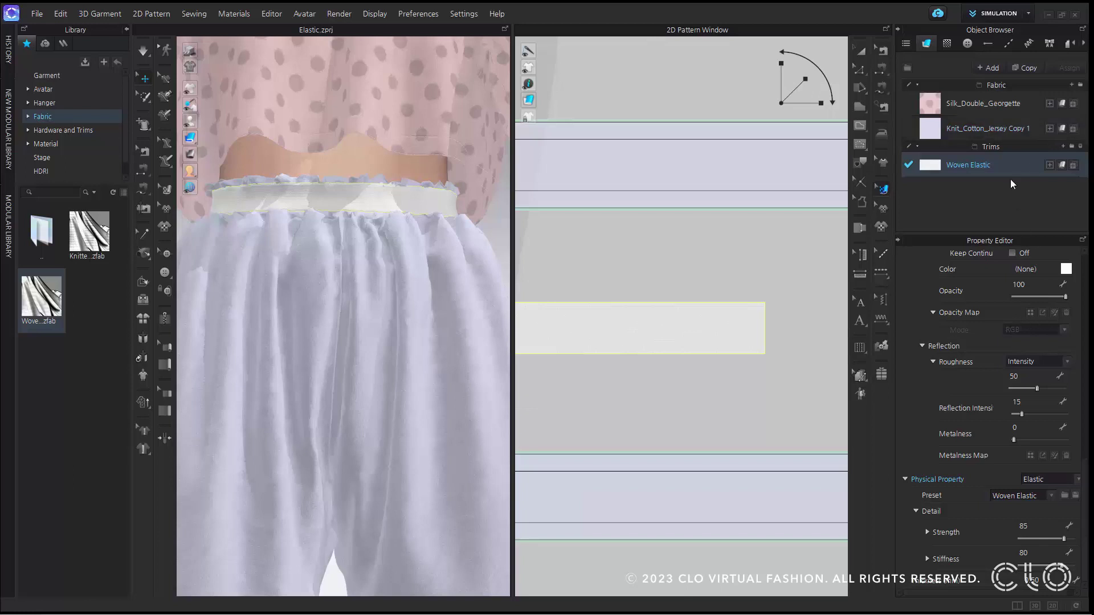
- Change the physical property type of the Knit_Cotton_Jersey Copy 1 fabric to Elastic
{"action": "left_click", "coordinate": [1013, 131]}
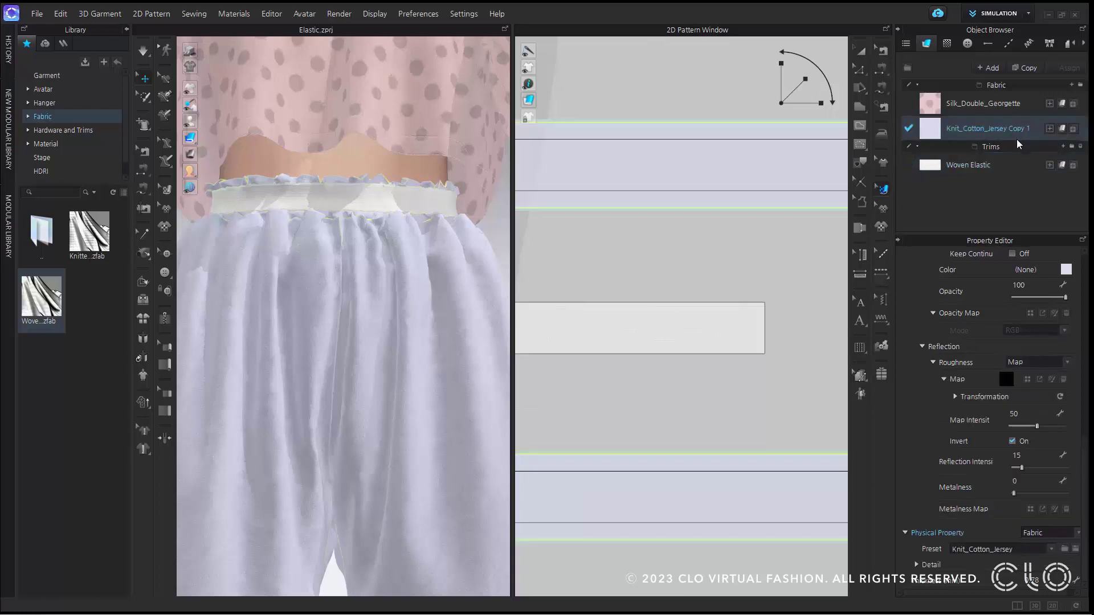
{"action": "left_click", "coordinate": [1046, 532]}
{"action": "left_click", "coordinate": [1049, 549]}
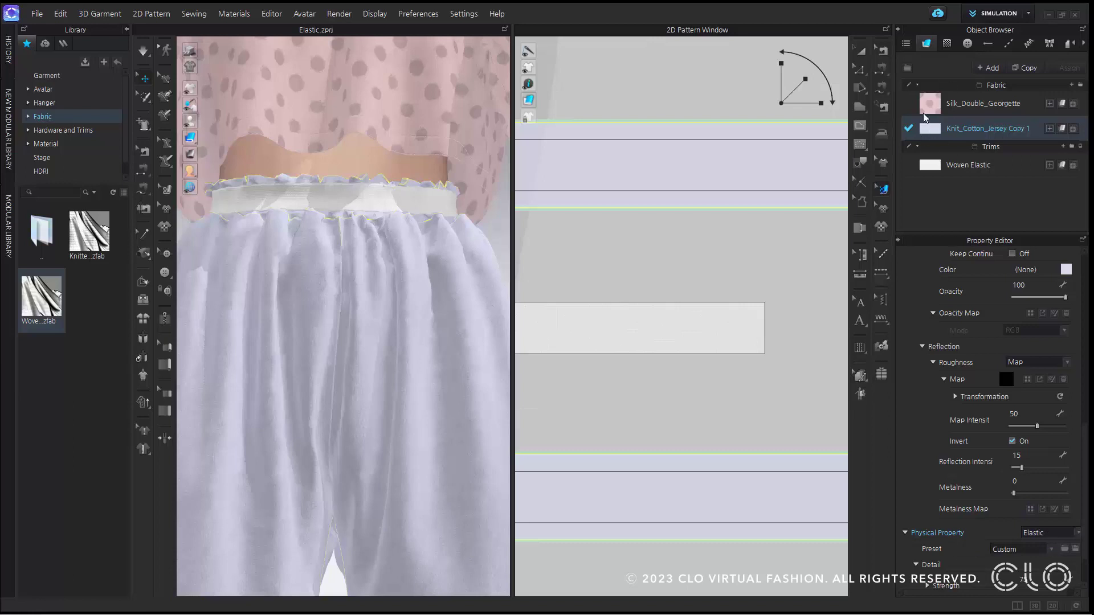
- Examine the jersey's elastic Strength and Stiffness details and its other material properties
{"action": "scroll", "coordinate": [982, 489], "scroll_direction": "down", "scroll_amount": 2}
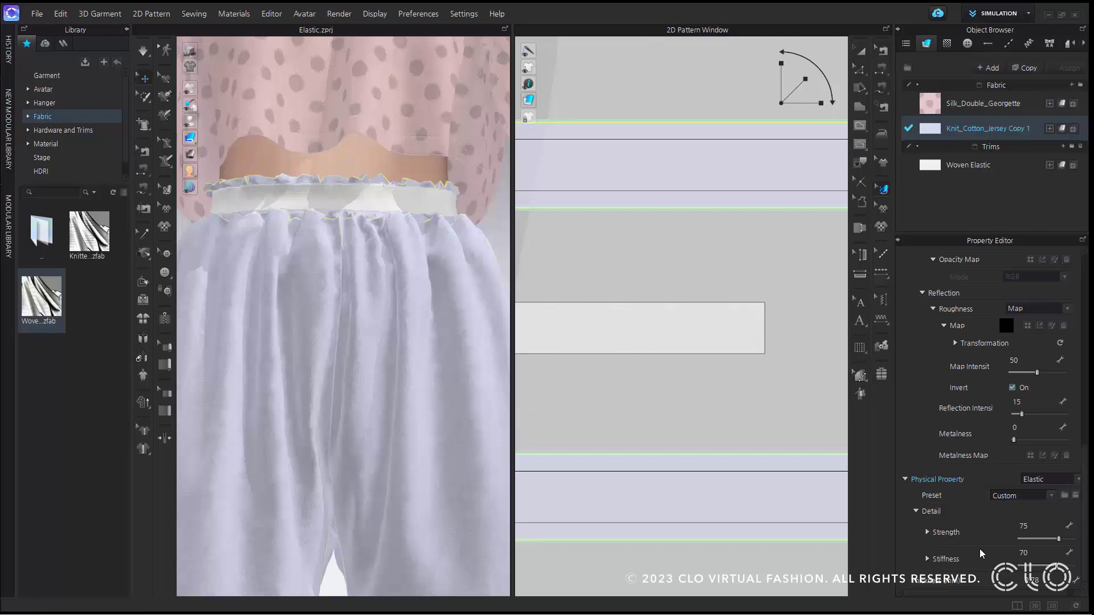
{"action": "mouse_move", "coordinate": [1058, 539]}
{"action": "left_mouse_down"}
{"action": "mouse_move", "coordinate": [1039, 539]}
{"action": "mouse_move", "coordinate": [1063, 539]}
{"action": "left_mouse_up"}
{"action": "left_click", "coordinate": [1060, 530]}
{"action": "scroll", "coordinate": [1025, 358], "scroll_direction": "up", "scroll_amount": 12}
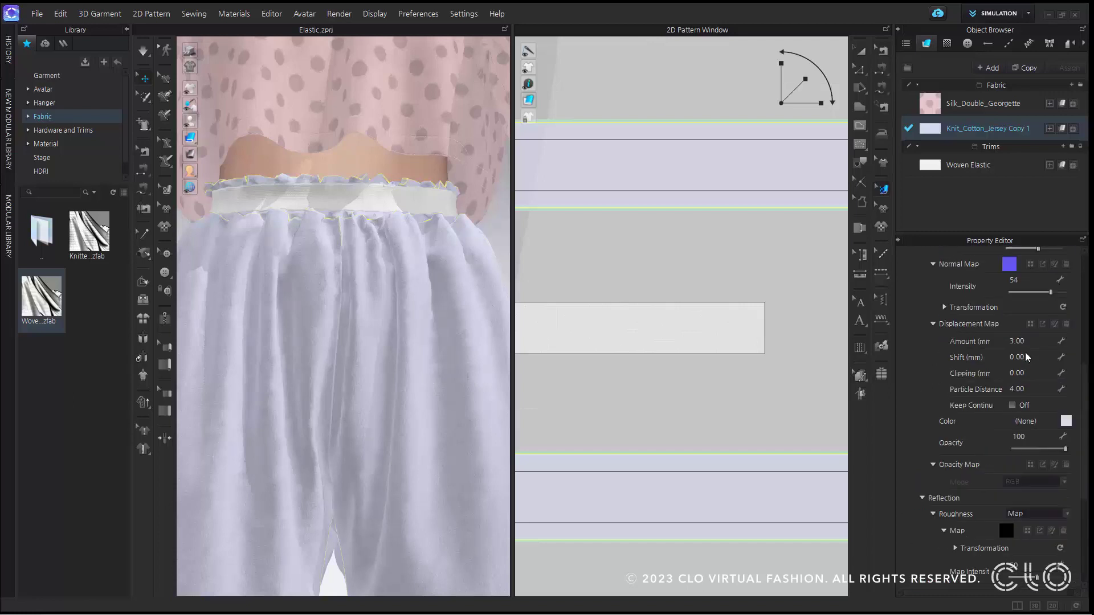
{"action": "scroll", "coordinate": [1024, 463], "scroll_direction": "down", "scroll_amount": 5}
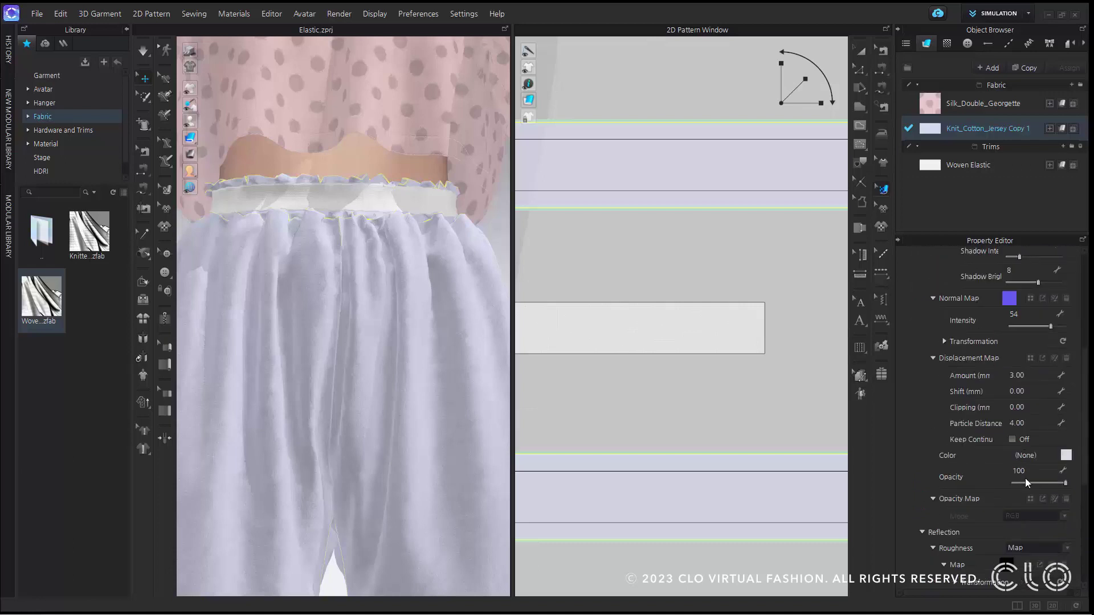
- Simulate the garment and set the Woven Elastic trim's Strength to 69
{"action": "scroll", "coordinate": [1003, 460], "scroll_direction": "down", "scroll_amount": 7}
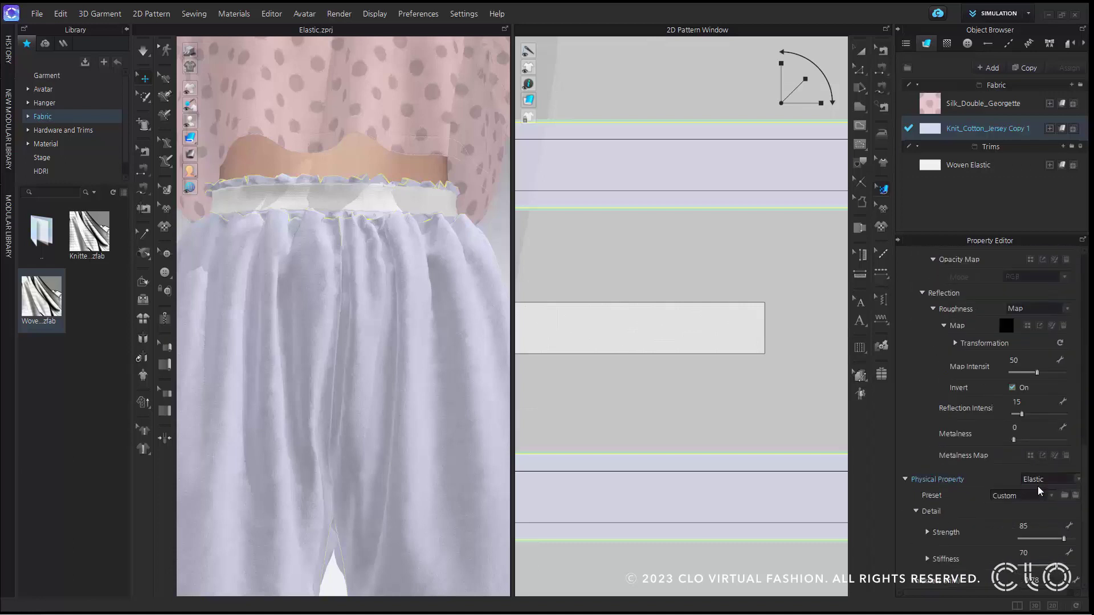
{"action": "scroll", "coordinate": [1014, 329], "scroll_direction": "up", "scroll_amount": 2}
{"action": "double_click", "coordinate": [990, 164]}
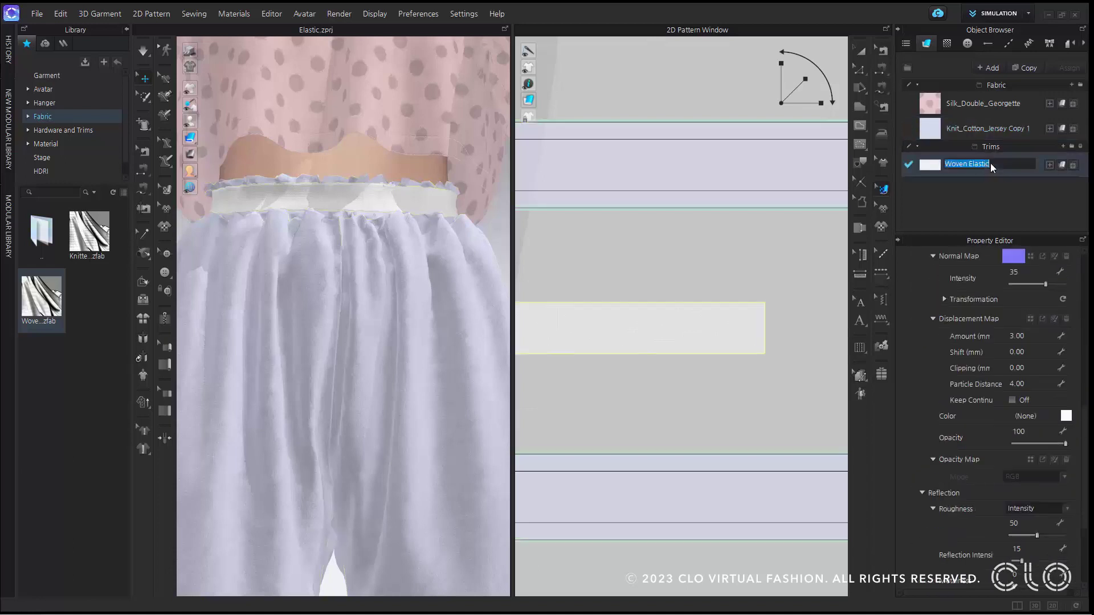
{"action": "key", "text": "Return"}
{"action": "left_click", "coordinate": [143, 51]}
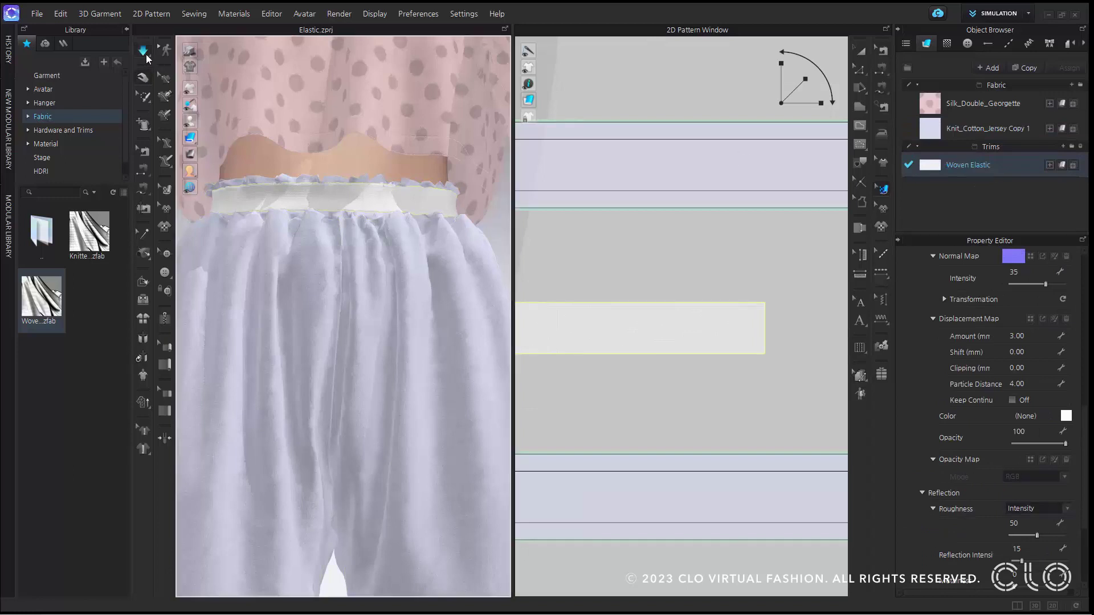
{"action": "scroll", "coordinate": [1025, 457], "scroll_direction": "down", "scroll_amount": 3}
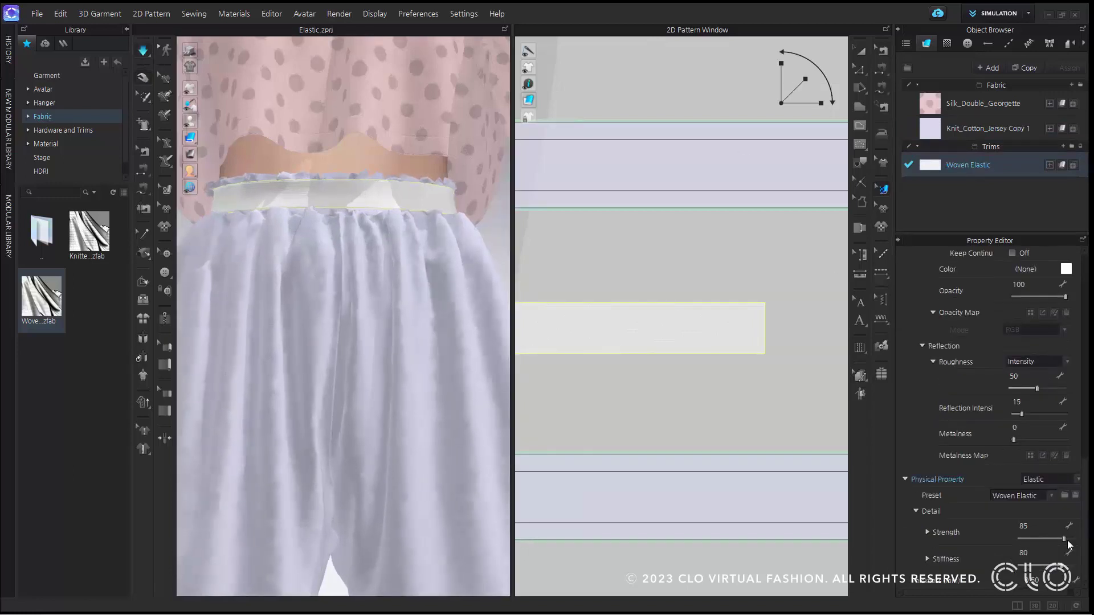
{"action": "mouse_move", "coordinate": [1063, 540]}
{"action": "left_mouse_down"}
{"action": "mouse_move", "coordinate": [1026, 548]}
{"action": "mouse_move", "coordinate": [1058, 546]}
{"action": "left_mouse_up"}
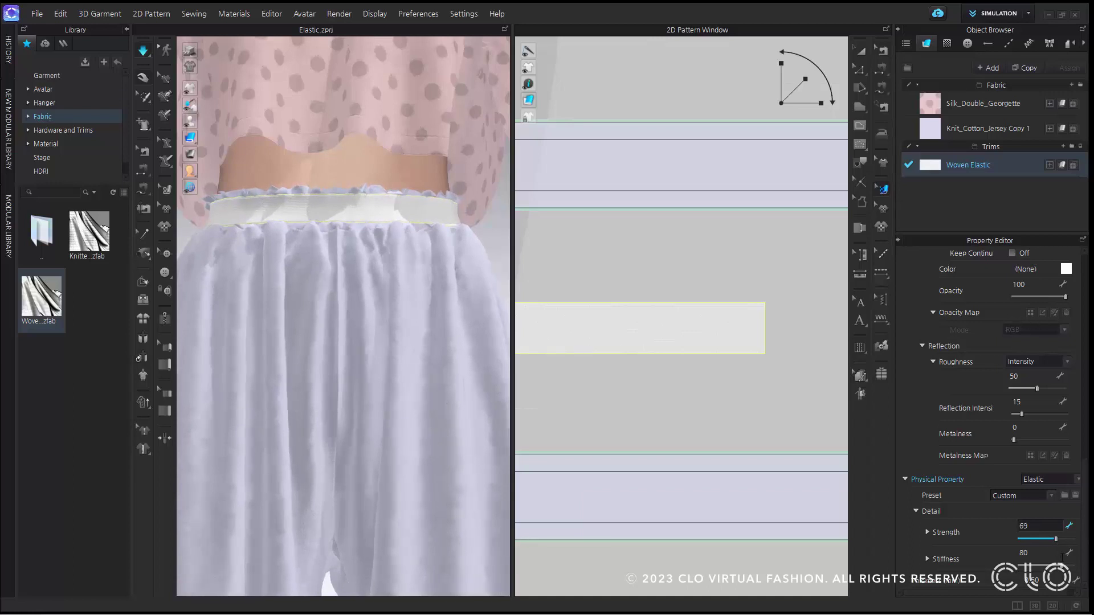
- Try the Woven Elastic trim's Stiffness at 24 during the simulation, and set it to 100
{"action": "scroll", "coordinate": [444, 251], "scroll_direction": "up", "scroll_amount": 5}
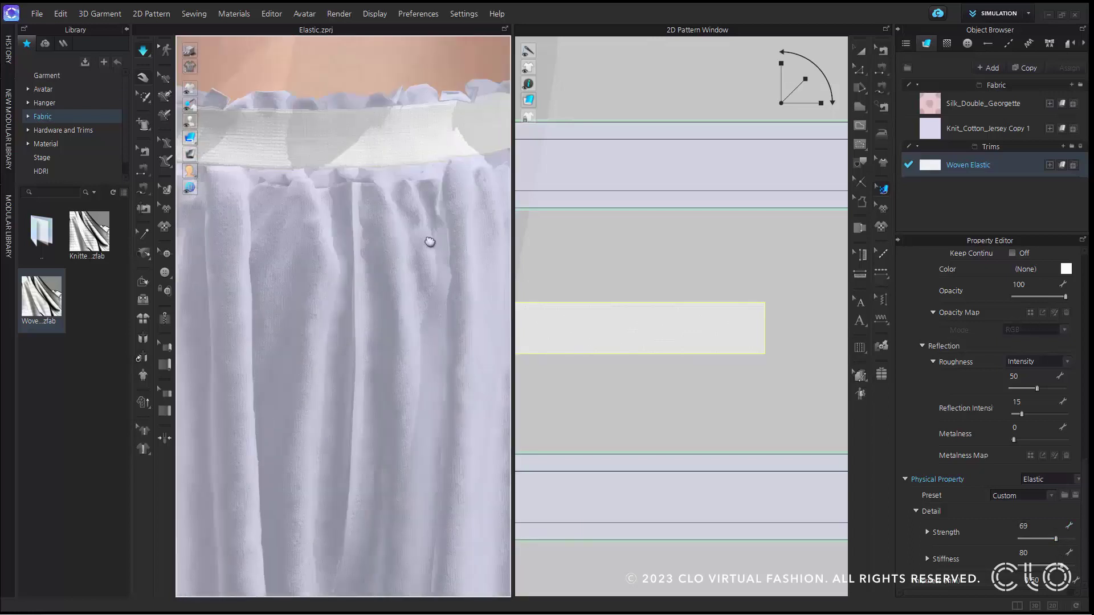
{"action": "middle_click_drag", "start_coordinate": [439, 220], "coordinate": [341, 483]}
{"action": "scroll", "coordinate": [376, 461], "scroll_direction": "up", "scroll_amount": 4}
{"action": "middle_click_drag", "start_coordinate": [408, 439], "coordinate": [405, 377]}
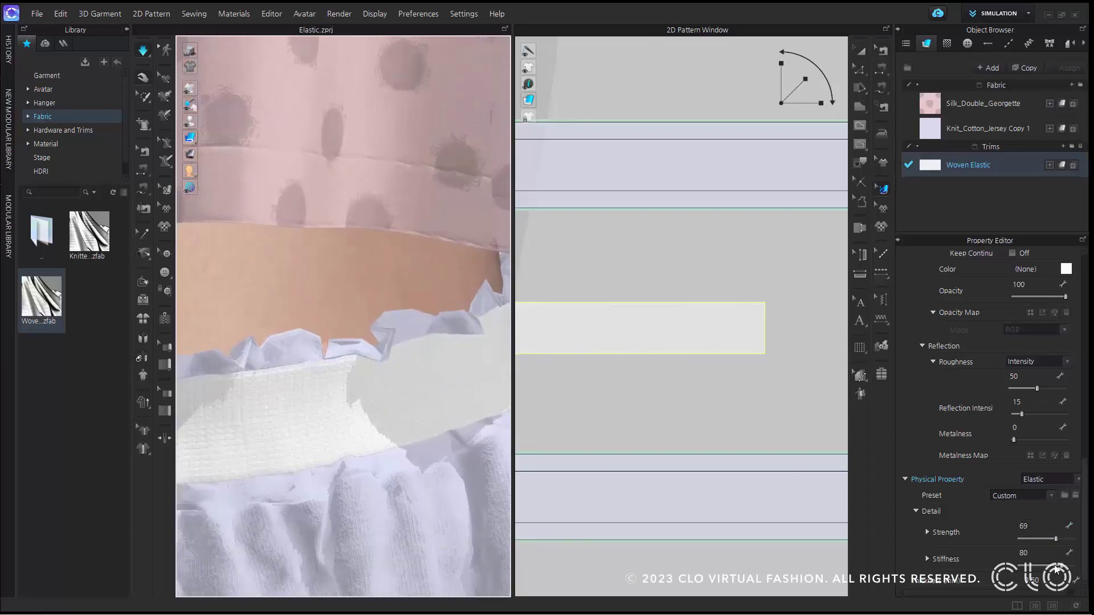
{"action": "left_click_drag", "start_coordinate": [1064, 569], "coordinate": [1035, 572]}
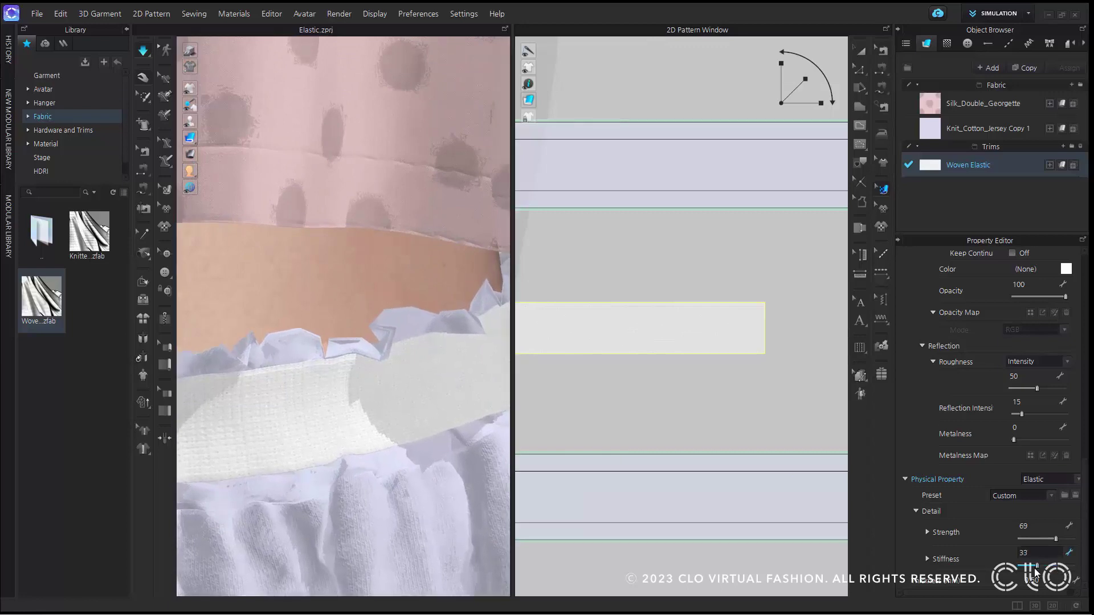
{"action": "scroll", "coordinate": [328, 395], "scroll_direction": "up", "scroll_amount": 2}
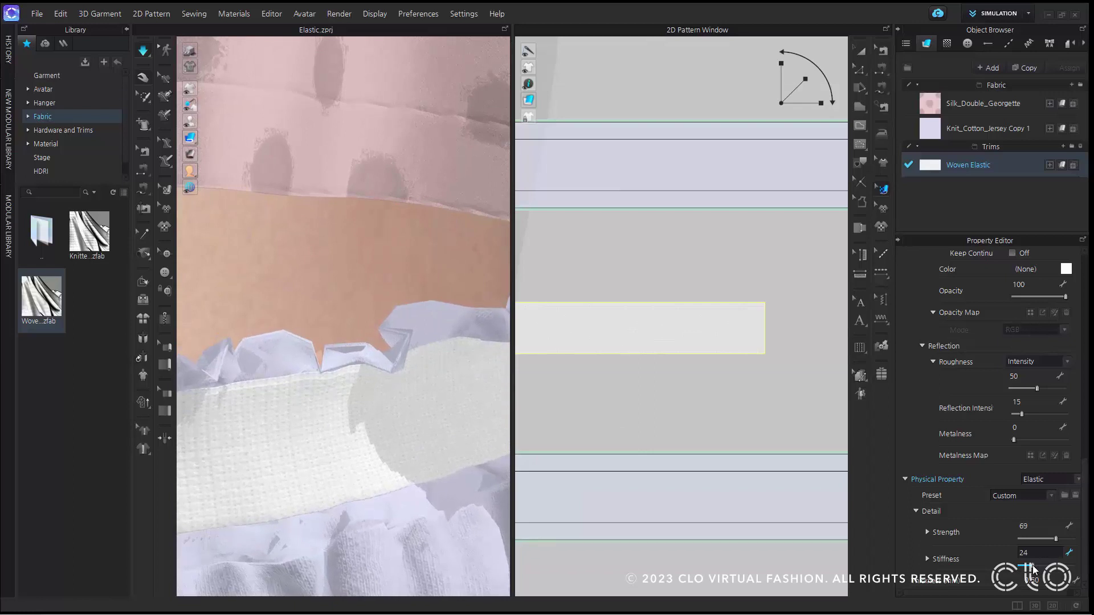
{"action": "left_click_drag", "start_coordinate": [1034, 569], "coordinate": [1089, 565]}
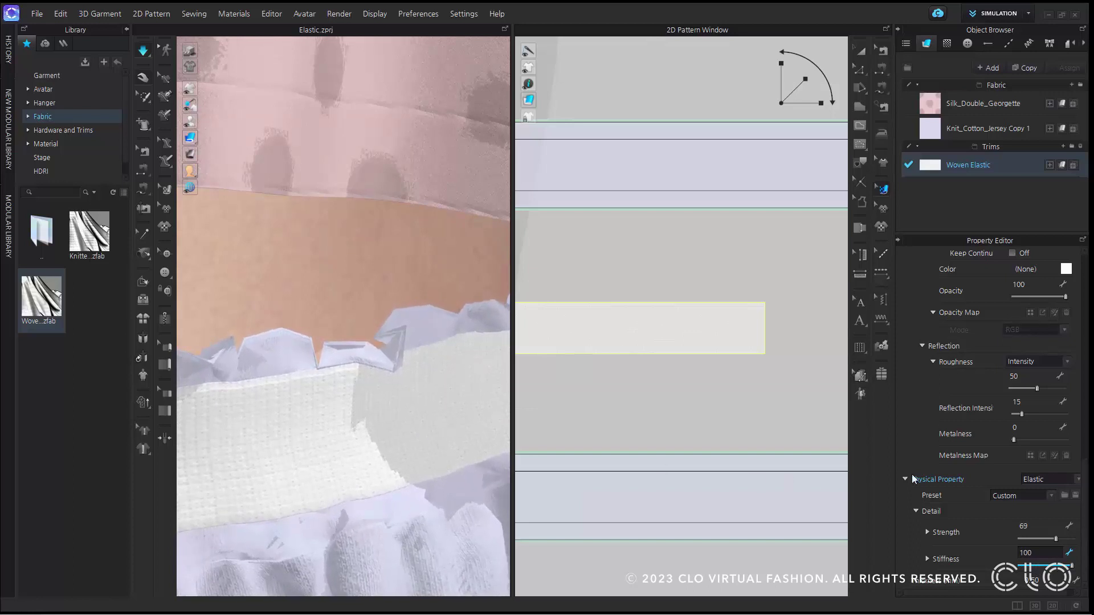
- Stop the simulation and set the Woven Elastic trim's thickness to 3, keeping the fabric's thickness displayed on the waistband
{"action": "key", "text": "Tab"}
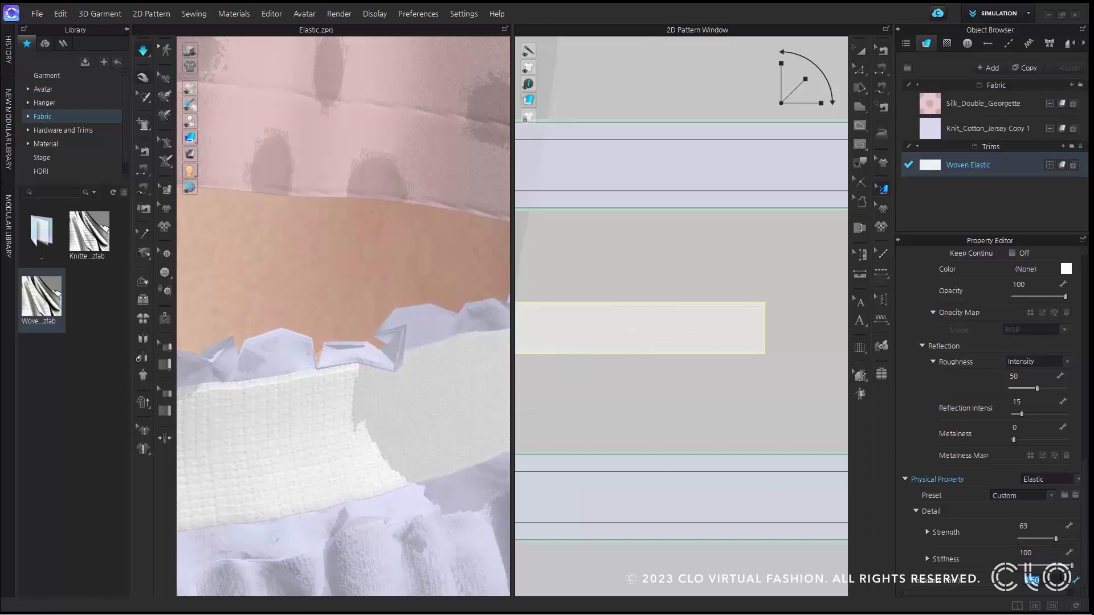
{"action": "left_click", "coordinate": [143, 50]}
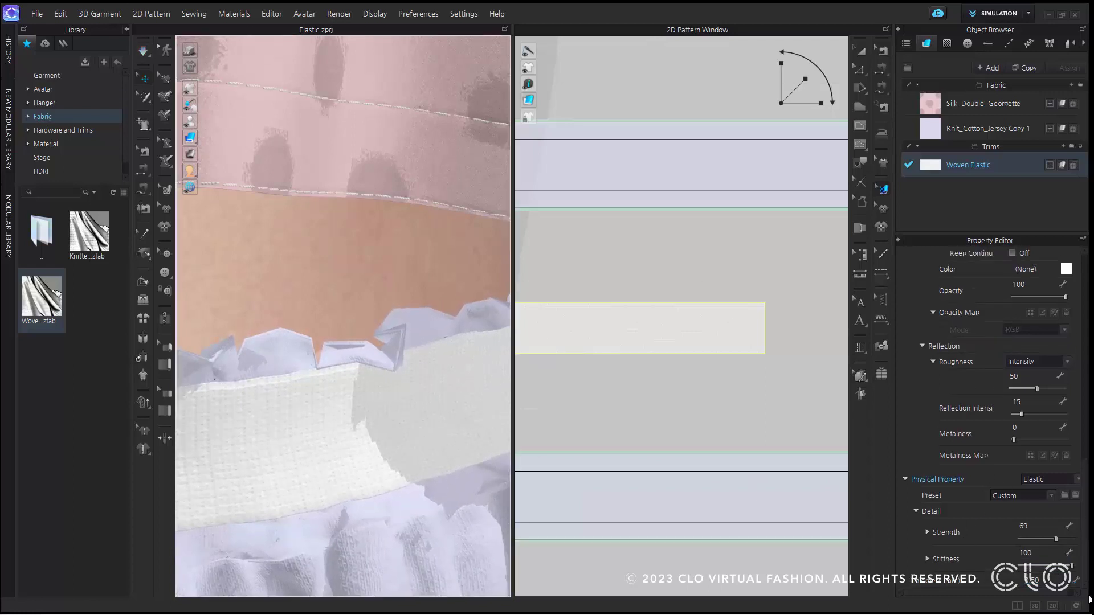
{"action": "left_click", "coordinate": [1055, 579]}
{"action": "type", "text": "3"}
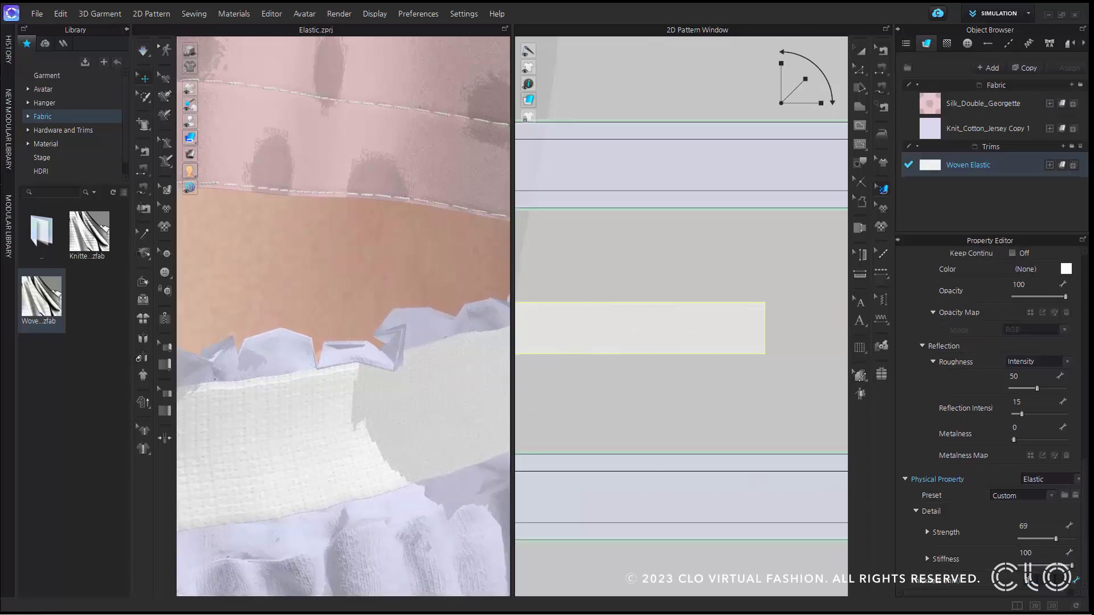
{"action": "key", "text": "Return"}
{"action": "left_click", "coordinate": [190, 139]}
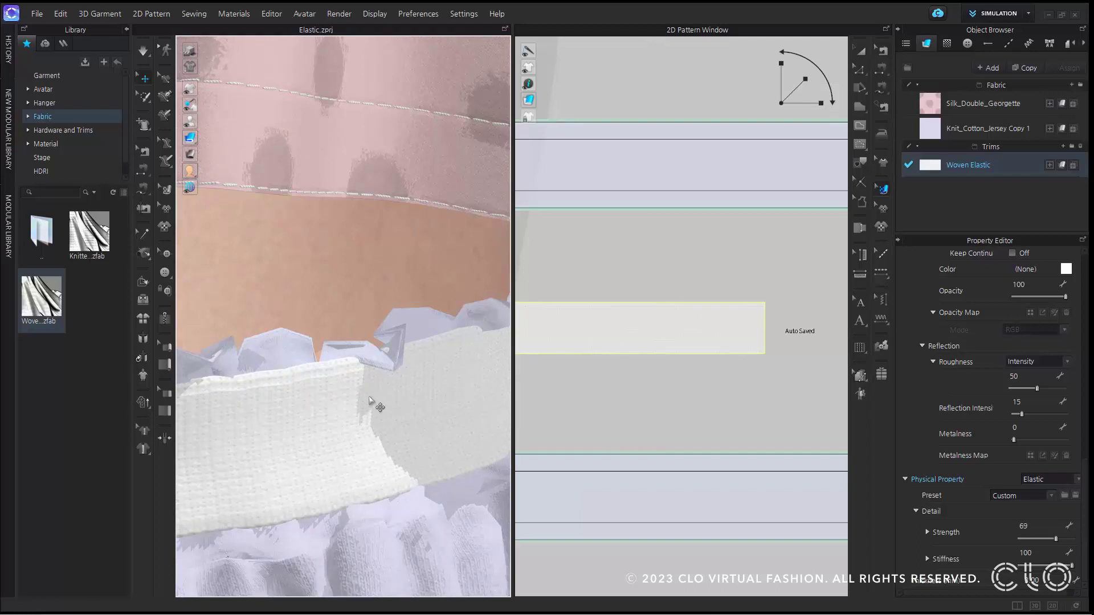
{"action": "scroll", "coordinate": [991, 416], "scroll_direction": "up", "scroll_amount": 10}
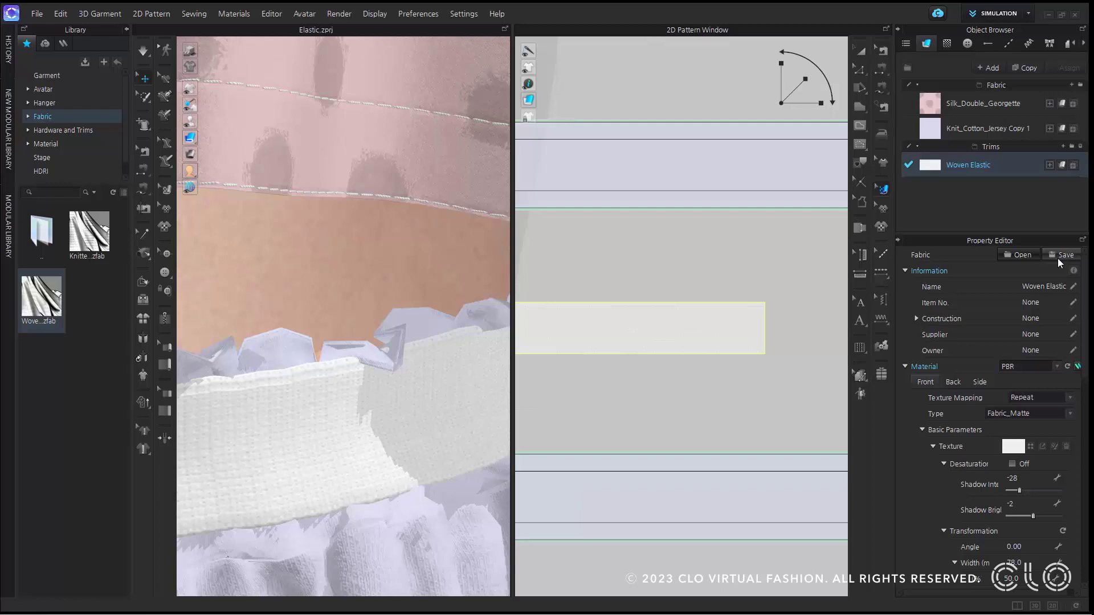
- Inspect the under binding on the blouse's sleeve opening and the fabrics and trims available for it
{"action": "scroll", "coordinate": [358, 357], "scroll_direction": "down", "scroll_amount": 5}
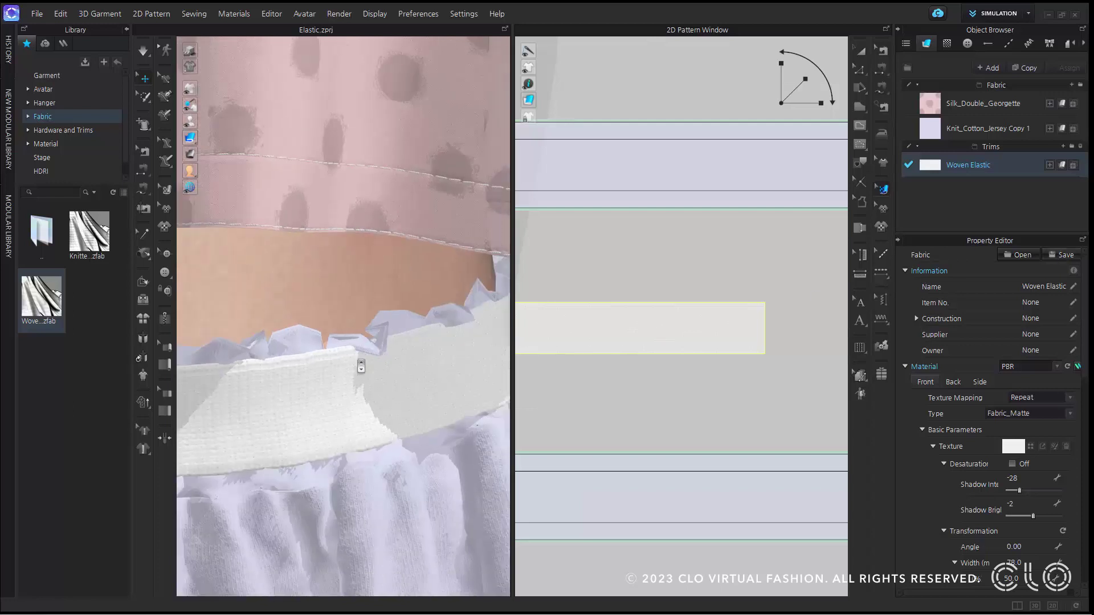
{"action": "scroll", "coordinate": [357, 358], "scroll_direction": "down", "scroll_amount": 5}
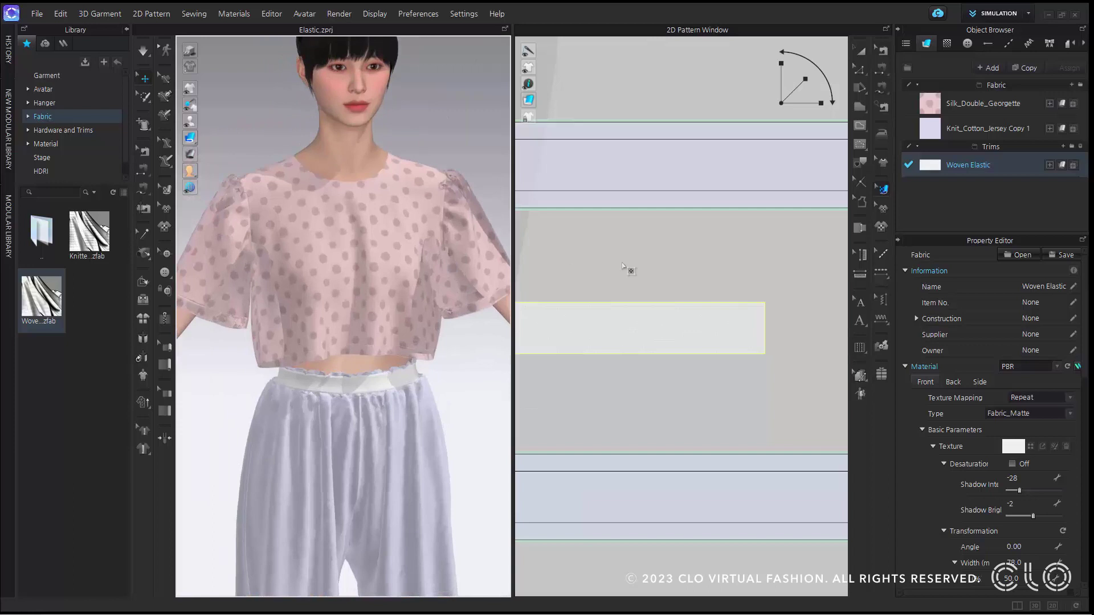
{"action": "scroll", "coordinate": [627, 259], "scroll_direction": "down", "scroll_amount": 3}
{"action": "scroll", "coordinate": [624, 250], "scroll_direction": "down", "scroll_amount": 6}
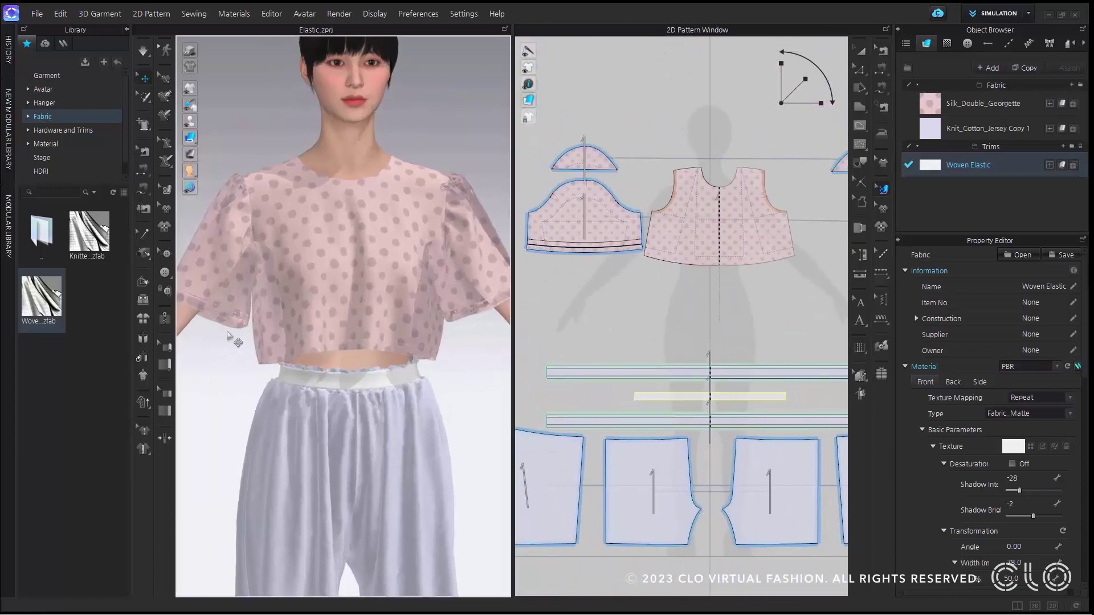
{"action": "right_click_drag", "start_coordinate": [228, 349], "coordinate": [281, 319]}
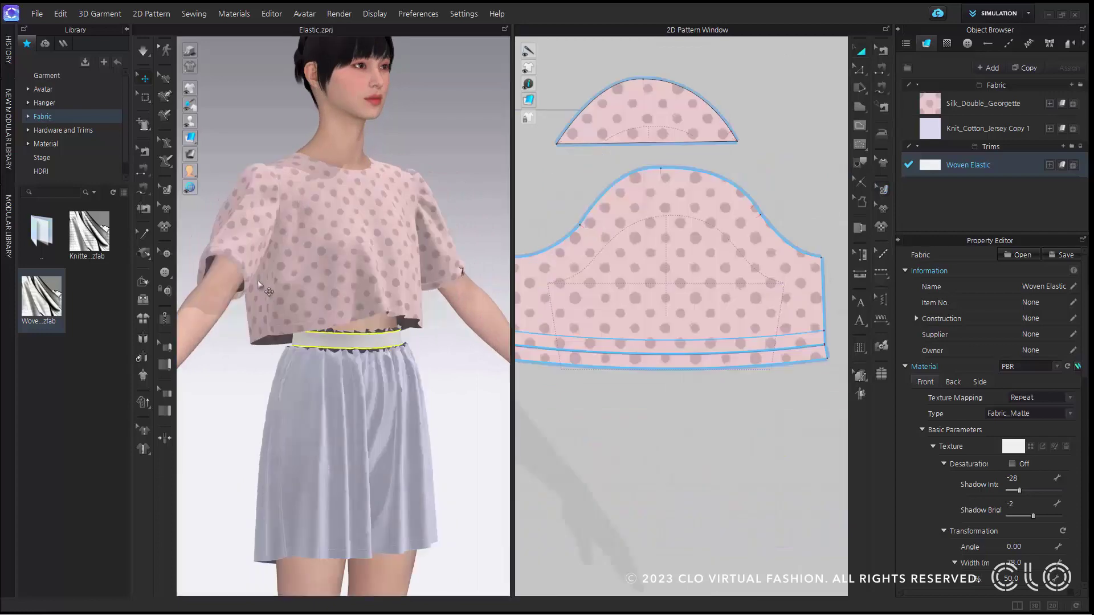
{"action": "scroll", "coordinate": [258, 283], "scroll_direction": "up", "scroll_amount": 6}
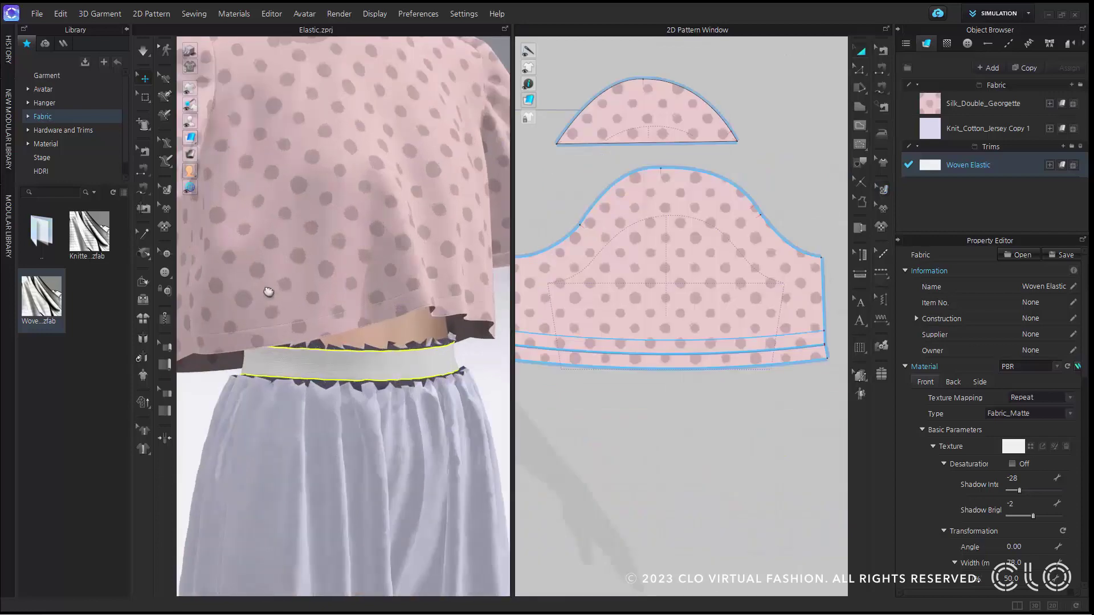
{"action": "left_click", "coordinate": [279, 341]}
{"action": "right_click_drag", "start_coordinate": [279, 342], "coordinate": [305, 244]}
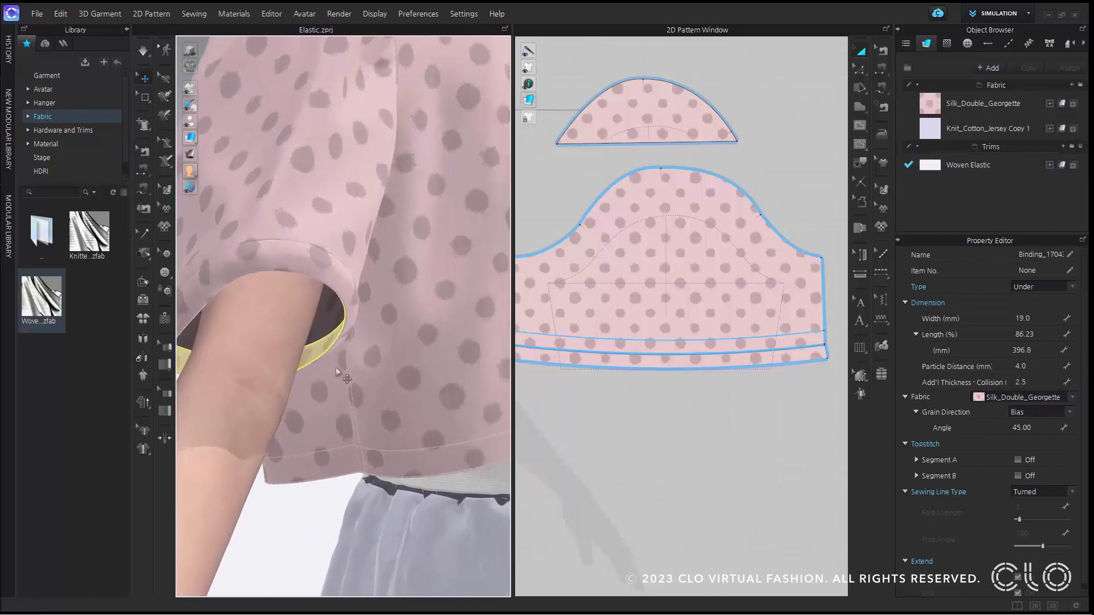
{"action": "right_click_drag", "start_coordinate": [351, 371], "coordinate": [421, 374]}
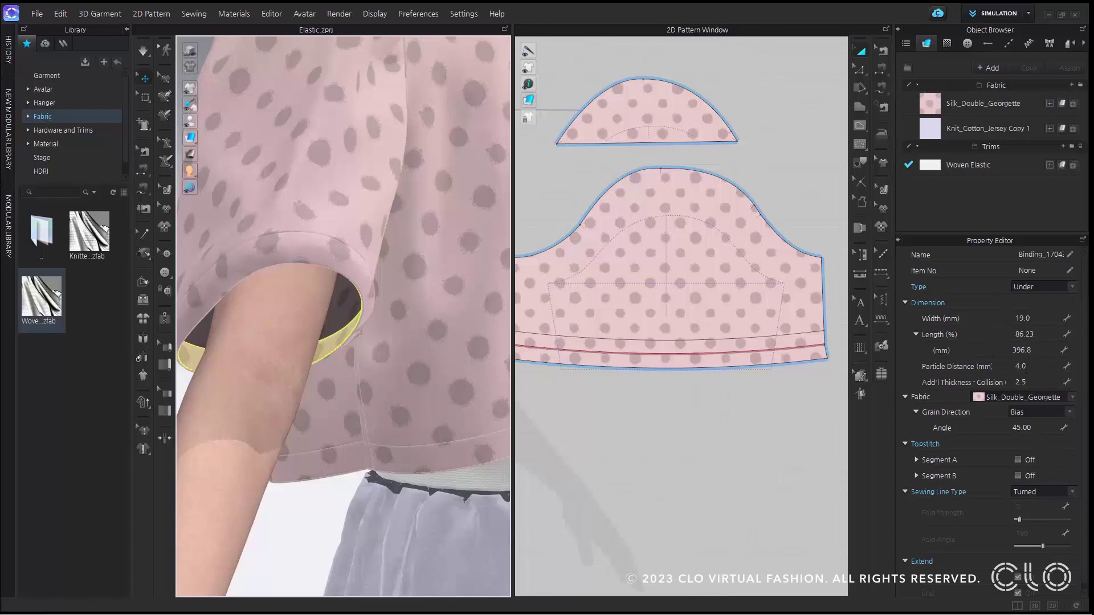
{"action": "left_click", "coordinate": [1072, 397]}
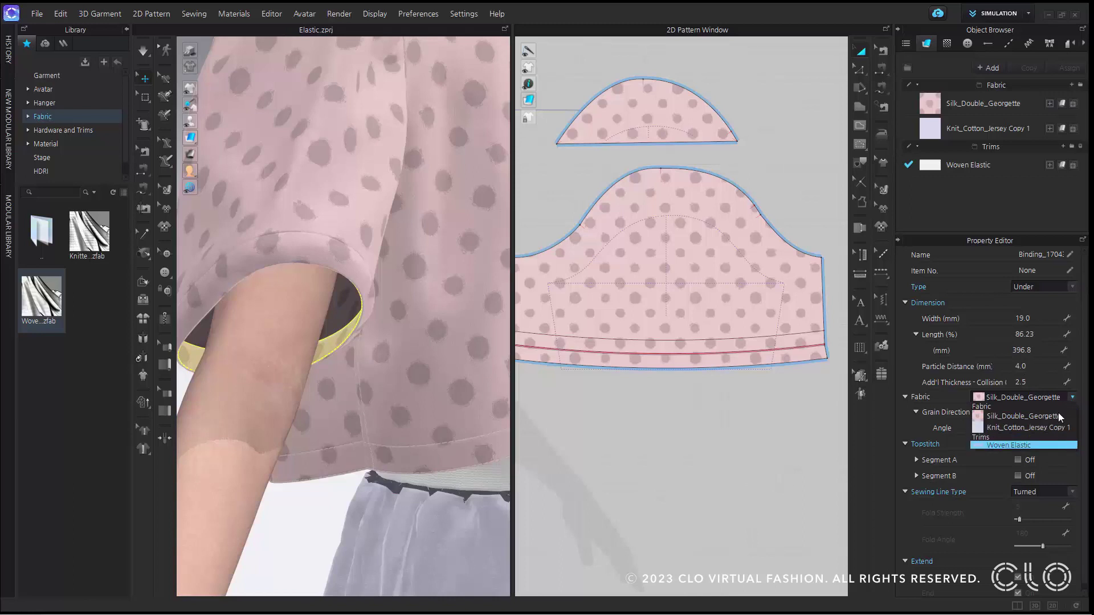
{"action": "left_click", "coordinate": [992, 216]}
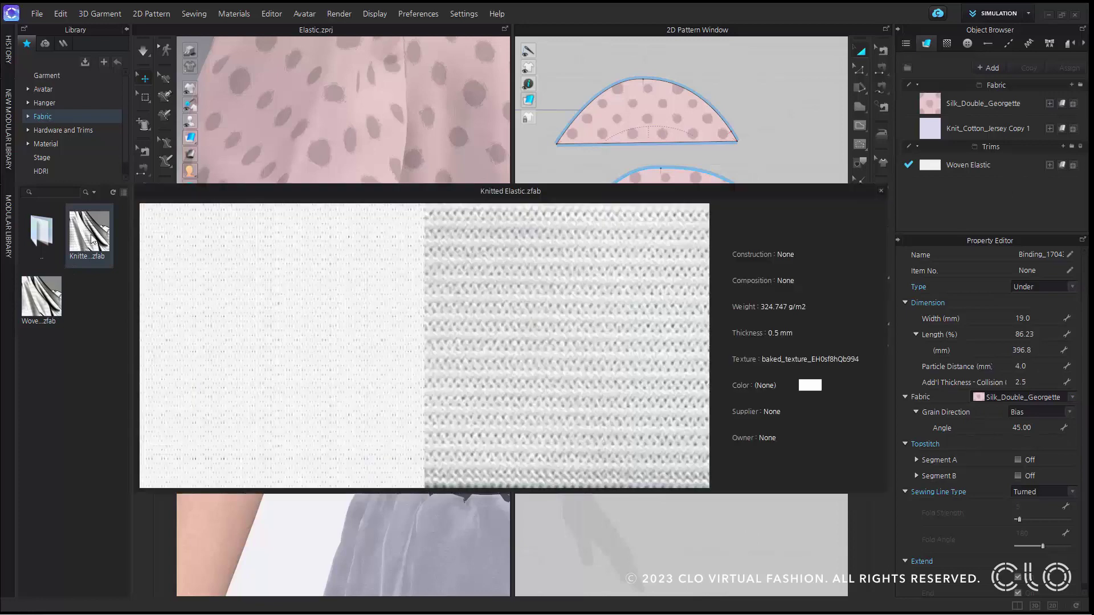
- Add Knitted Elastic from the library to the trims and assign it to the sleeve binding with Weft grain direction
{"action": "left_click_drag", "start_coordinate": [80, 245], "coordinate": [948, 192]}
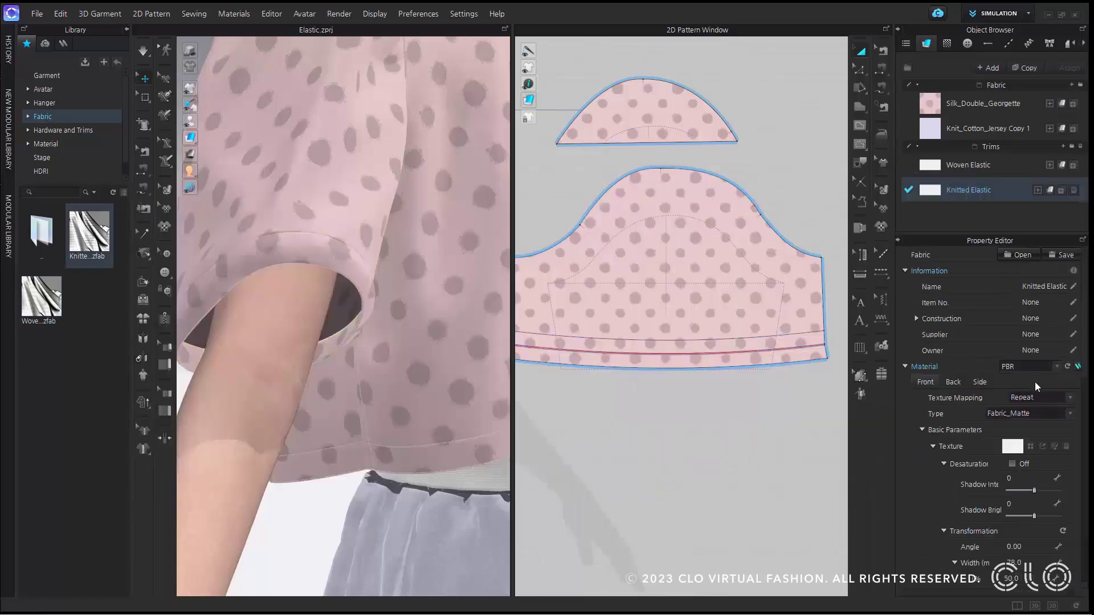
{"action": "left_click", "coordinate": [330, 345]}
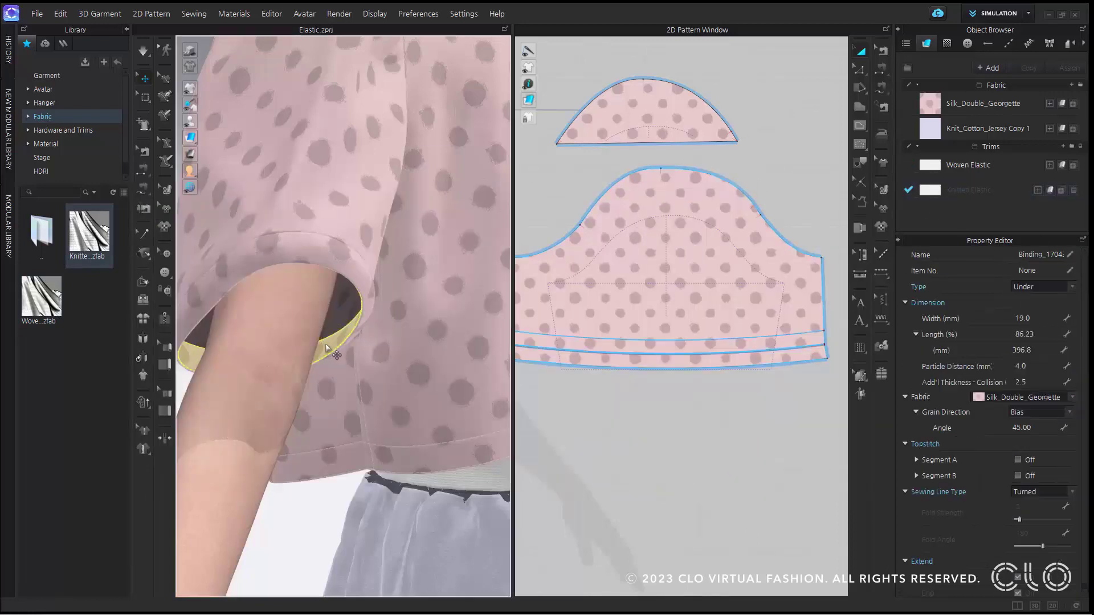
{"action": "left_click", "coordinate": [1046, 402]}
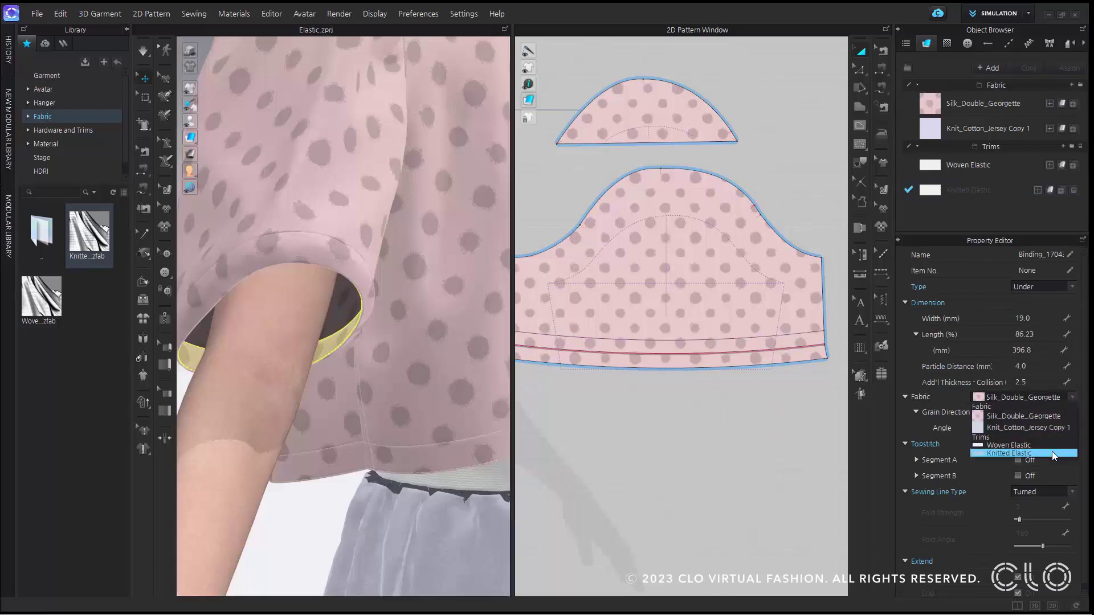
{"action": "left_click", "coordinate": [1052, 451]}
{"action": "left_click", "coordinate": [1070, 412]}
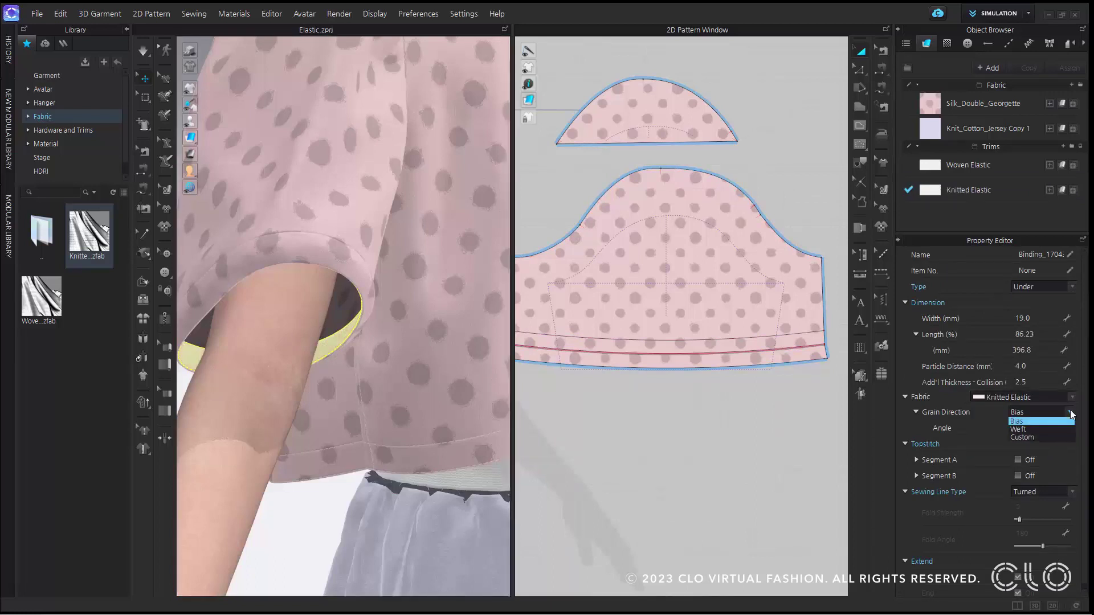
{"action": "left_click", "coordinate": [1069, 433]}
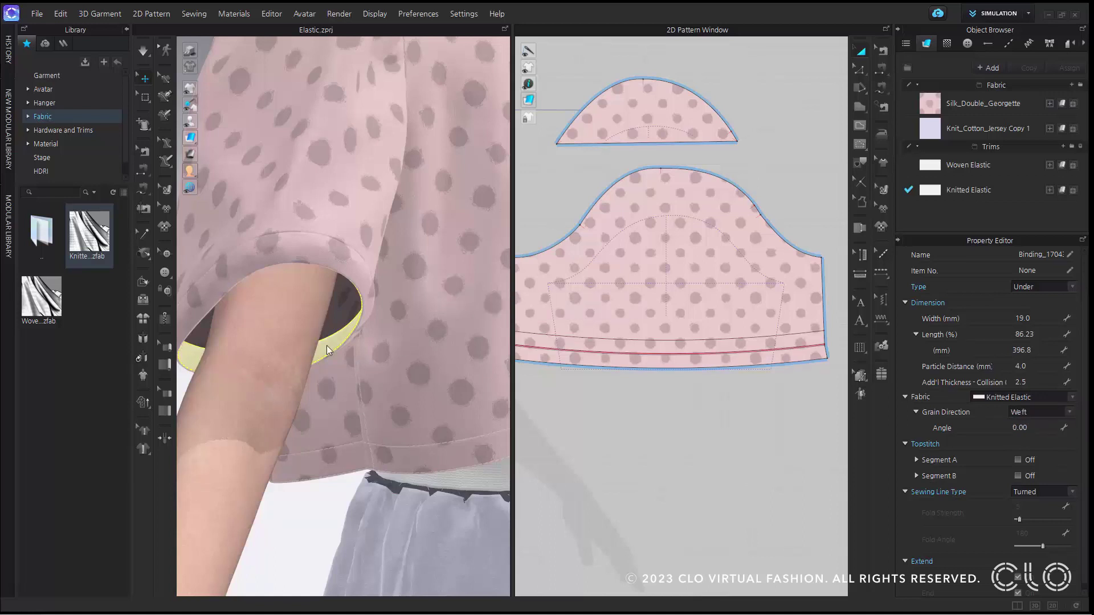
- Simulate the sleeve with its Knitted Elastic binding and shorten the binding's length to 360 mm
{"action": "scroll", "coordinate": [326, 345], "scroll_direction": "up", "scroll_amount": 2}
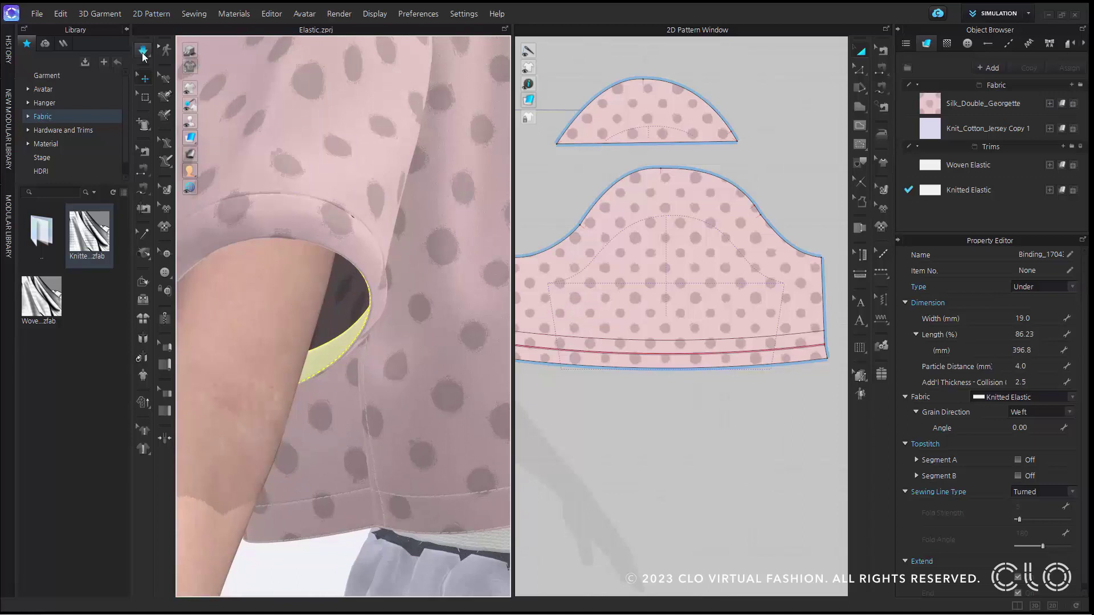
{"action": "left_click", "coordinate": [142, 53]}
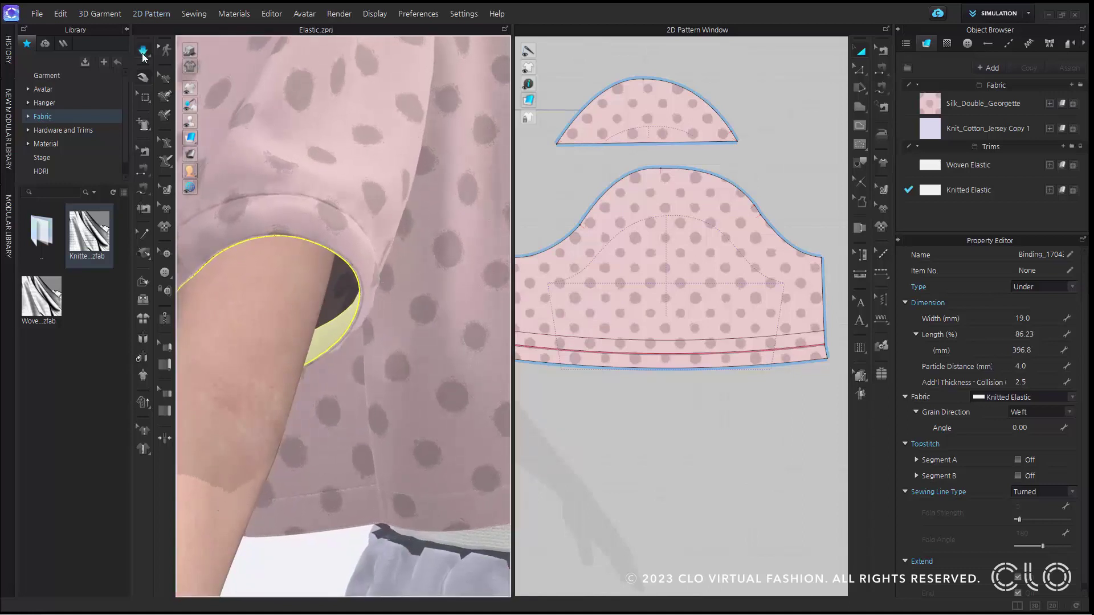
{"action": "left_click", "coordinate": [142, 55]}
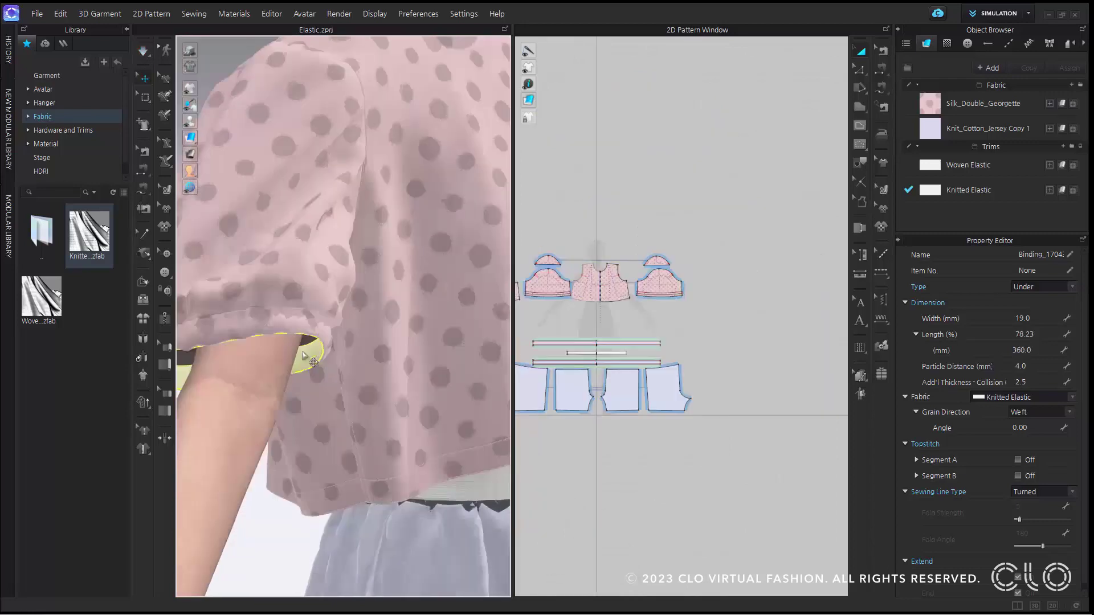
{"action": "scroll", "coordinate": [339, 347], "scroll_direction": "down", "scroll_amount": 5}
{"action": "scroll", "coordinate": [342, 361], "scroll_direction": "down", "scroll_amount": 3}
{"action": "left_click", "coordinate": [447, 359]}
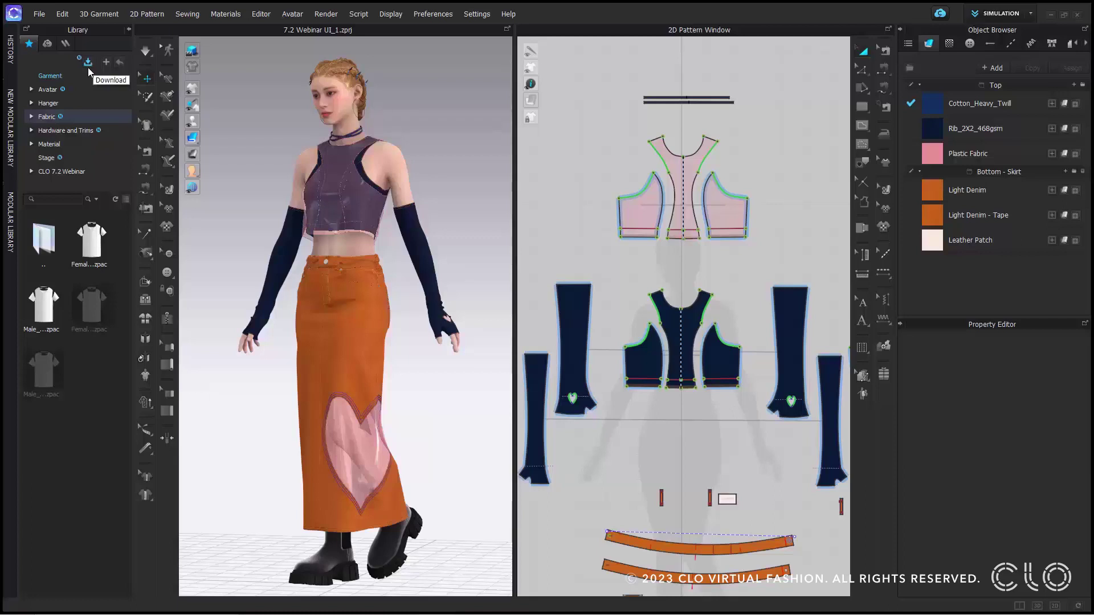
- Open the Fabric folder of the library and show its contents as a list
{"action": "left_click", "coordinate": [88, 118]}
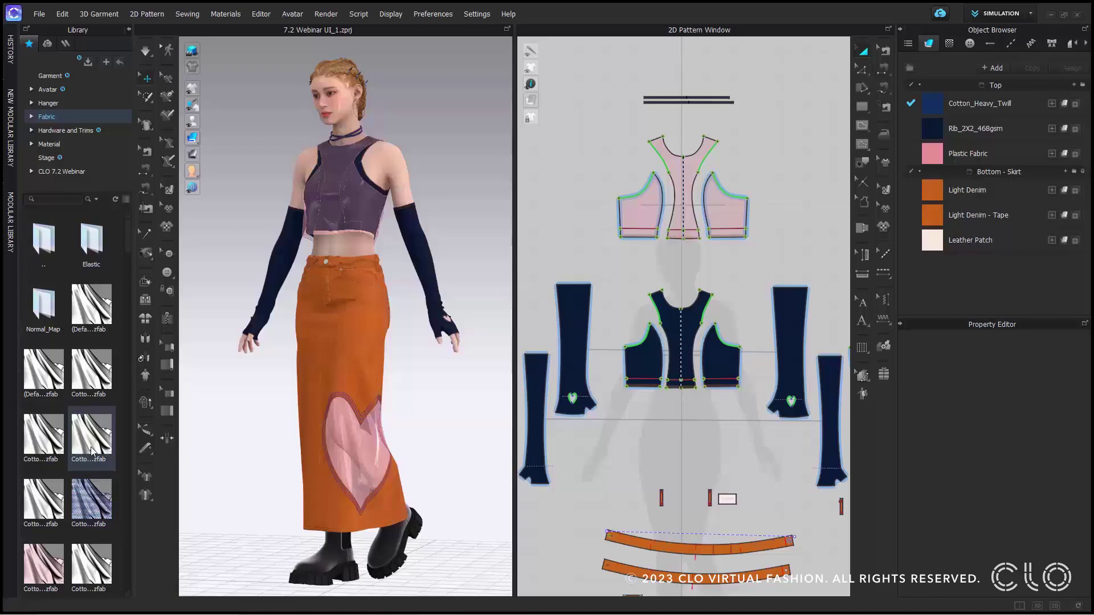
{"action": "left_click", "coordinate": [126, 199]}
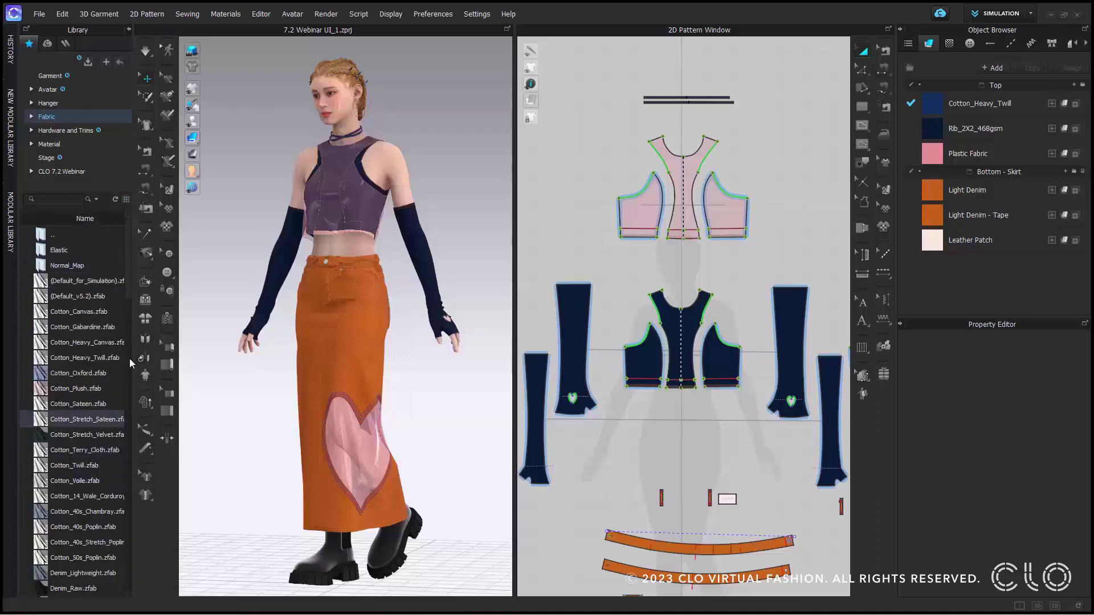
- Download Silk_Crepede_Chine, Leather_Lambskin, Trim_Hardware and Fur_Muskrat_Belly from the greyed-out fabrics in the library's Fabric folder
{"action": "left_click_drag", "start_coordinate": [128, 265], "coordinate": [135, 488]}
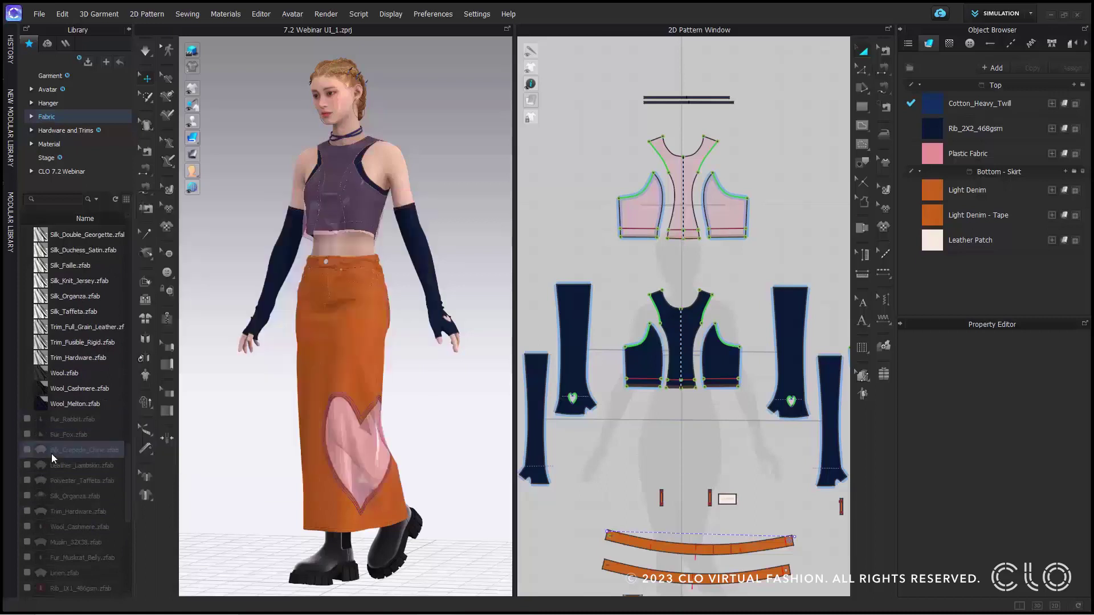
{"action": "mouse_move", "coordinate": [52, 453]}
{"action": "left_click", "coordinate": [27, 459]}
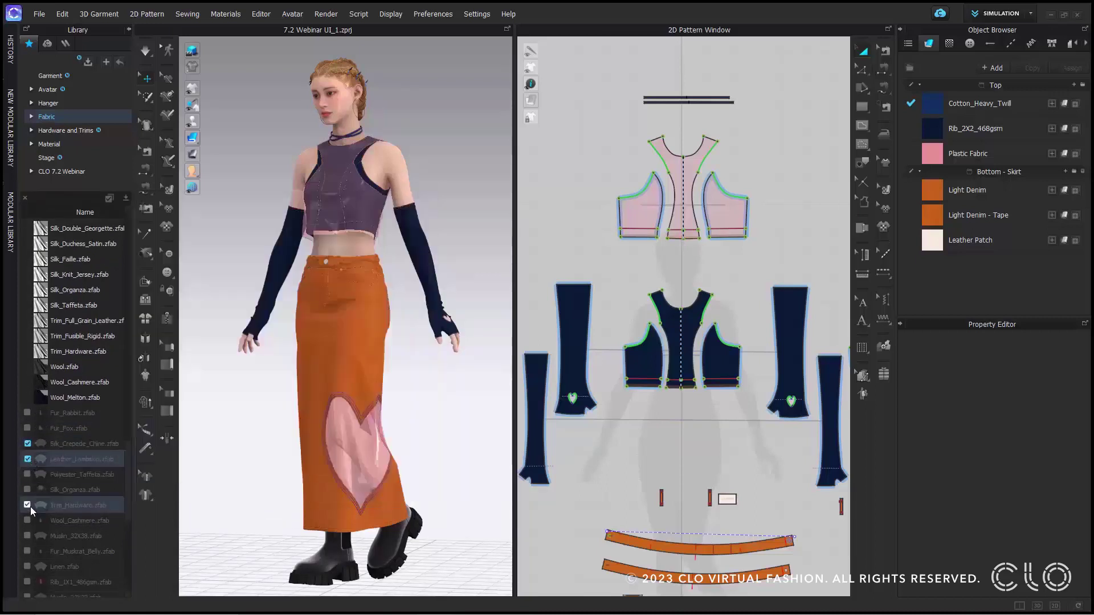
{"action": "left_click", "coordinate": [27, 506]}
{"action": "left_click", "coordinate": [27, 520]}
{"action": "left_click", "coordinate": [27, 553]}
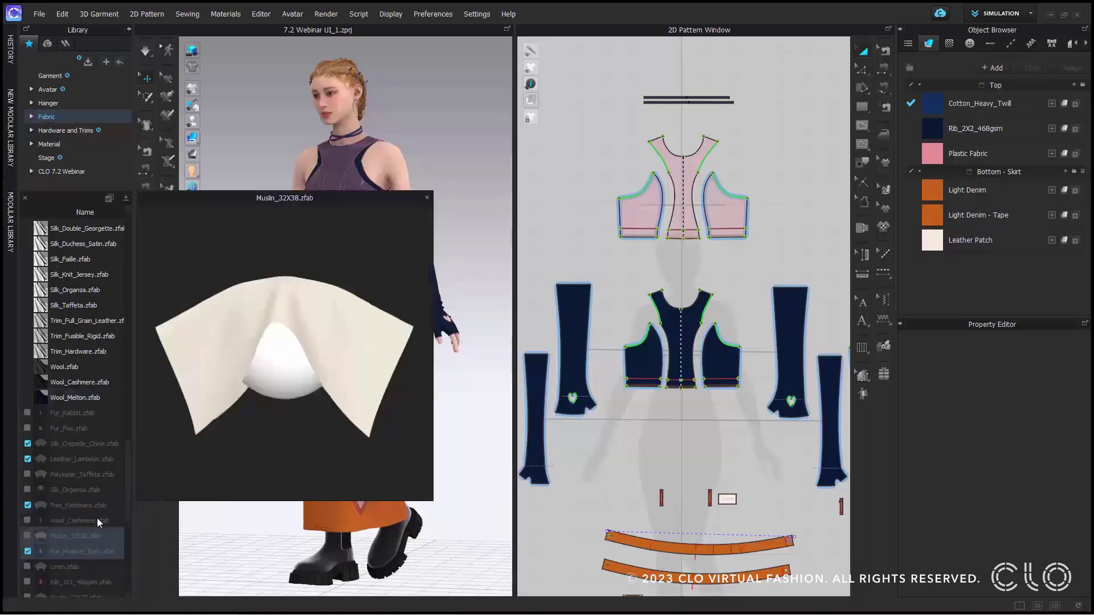
{"action": "left_click", "coordinate": [127, 197]}
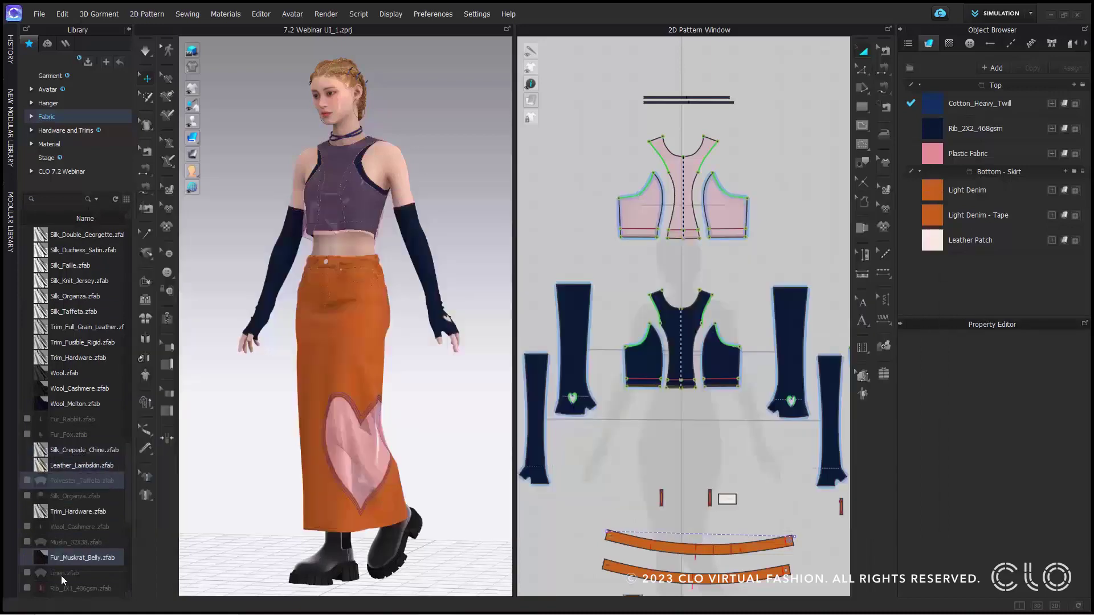
- Mark Silk_Knit_Jersey and Trim_Fusible_Rigid, extend the selection to all fabrics not yet downloaded, and cancel the selection
{"action": "mouse_move", "coordinate": [56, 557]}
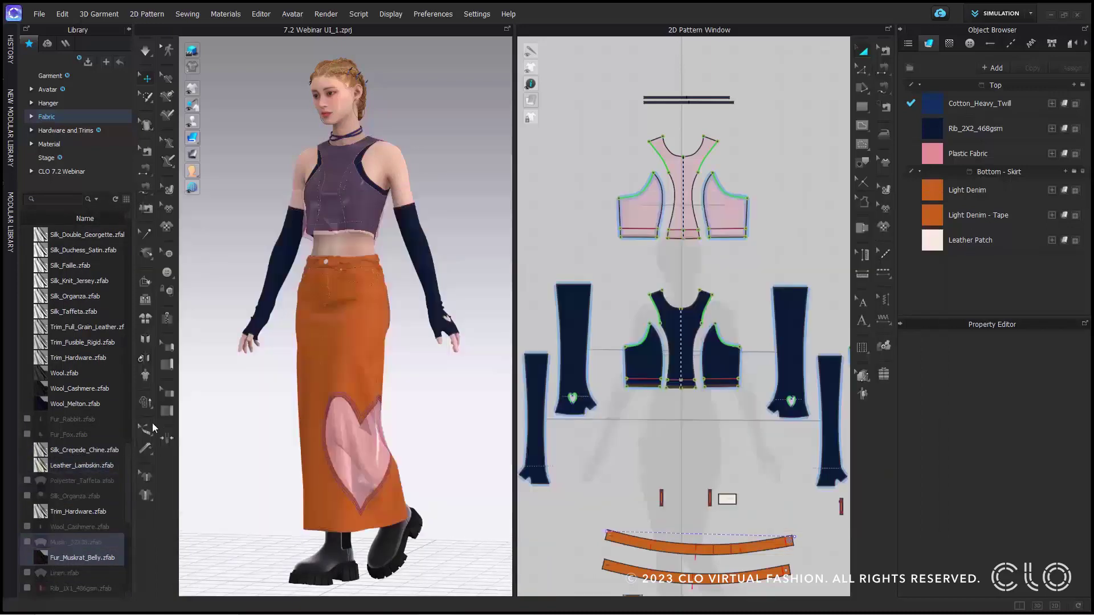
{"action": "mouse_move", "coordinate": [115, 301]}
{"action": "scroll", "coordinate": [102, 319], "scroll_direction": "down", "scroll_amount": 7}
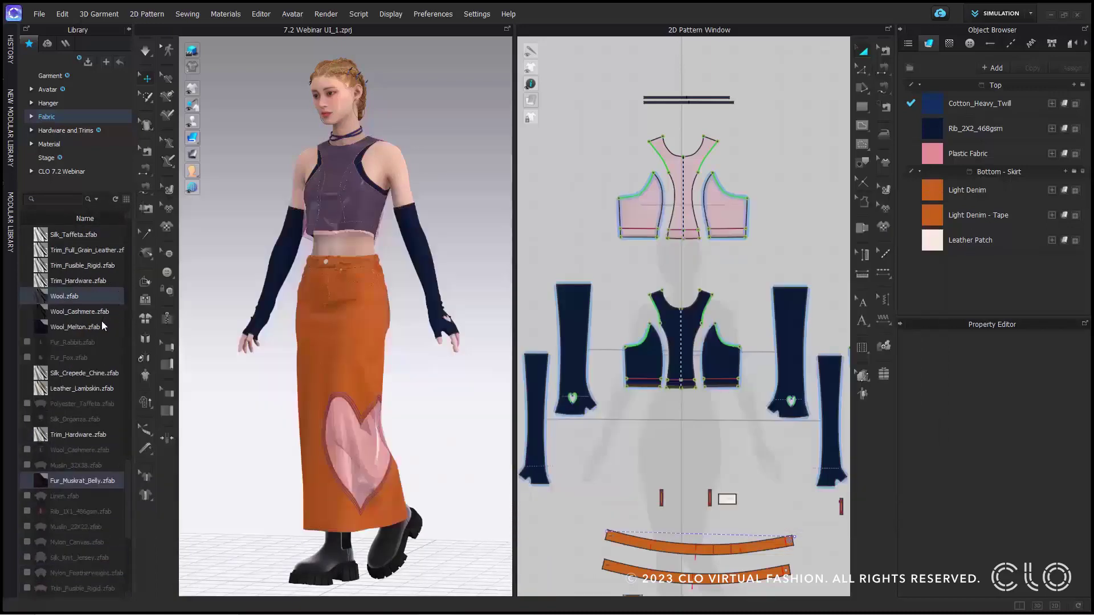
{"action": "left_click", "coordinate": [28, 330]}
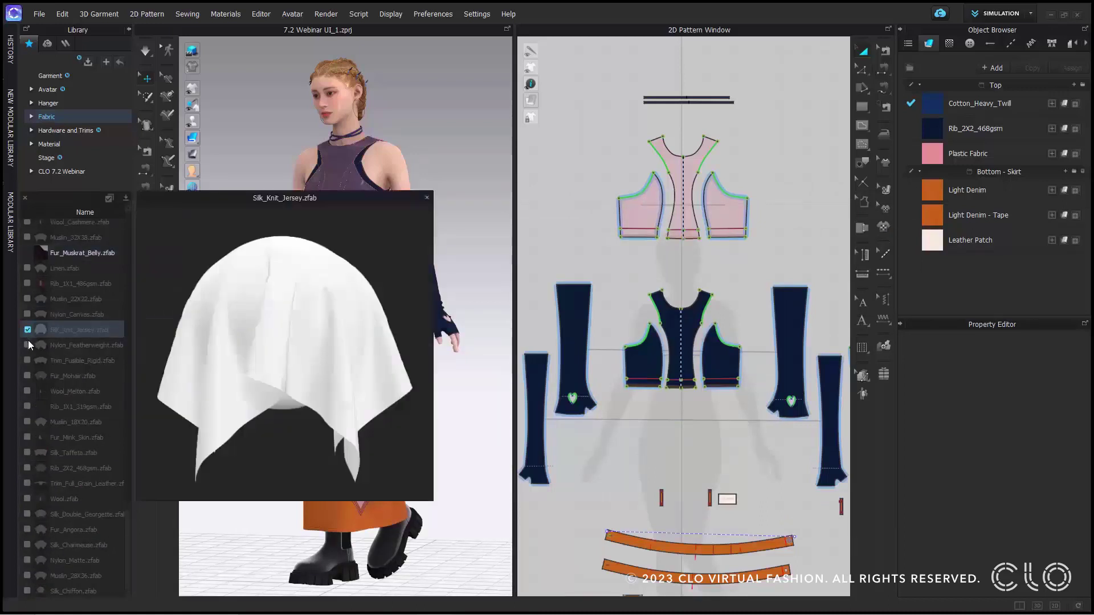
{"action": "left_click", "coordinate": [26, 360]}
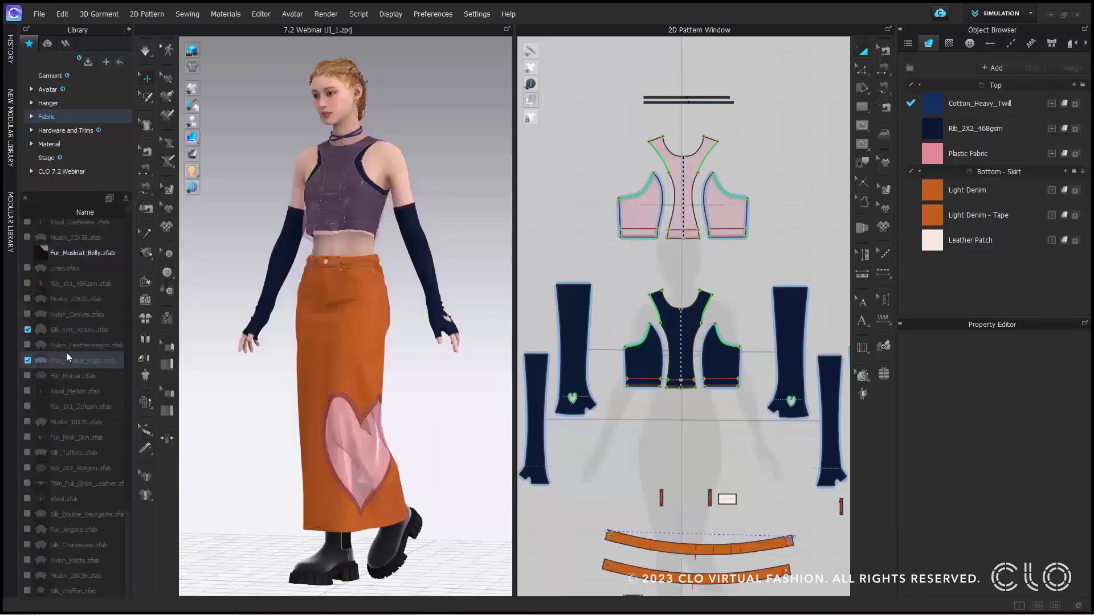
{"action": "left_click", "coordinate": [110, 199]}
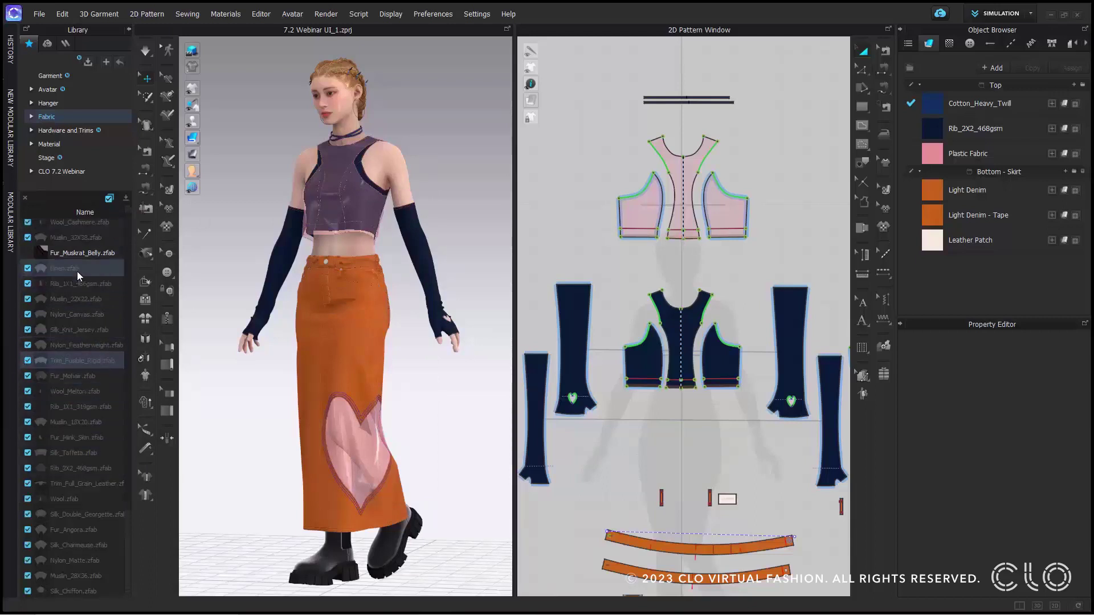
{"action": "left_click", "coordinate": [126, 198]}
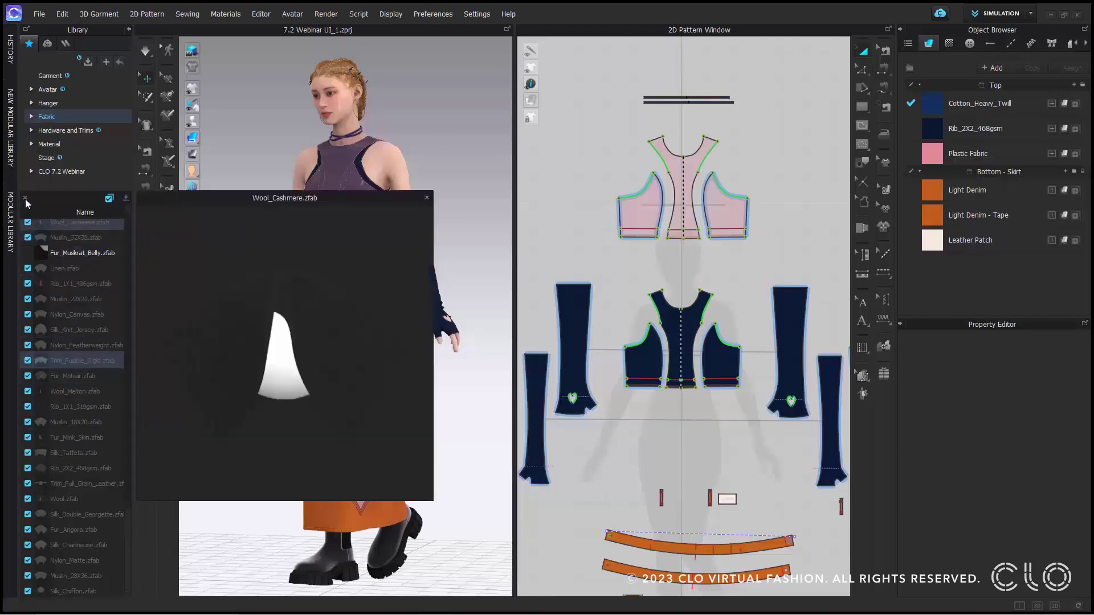
{"action": "left_click", "coordinate": [25, 199]}
{"action": "left_click", "coordinate": [25, 199]}
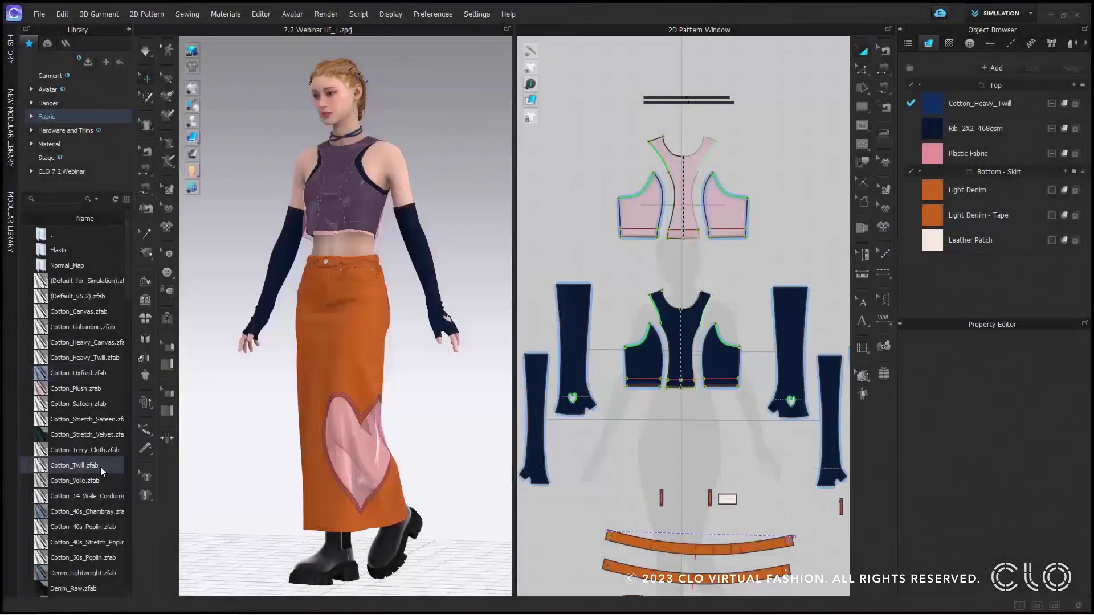
- Set the Object Browser user setting to use the updated name as well when replacing an object
{"action": "left_click_drag", "start_coordinate": [101, 467], "coordinate": [921, 98]}
{"action": "left_click", "coordinate": [476, 17]}
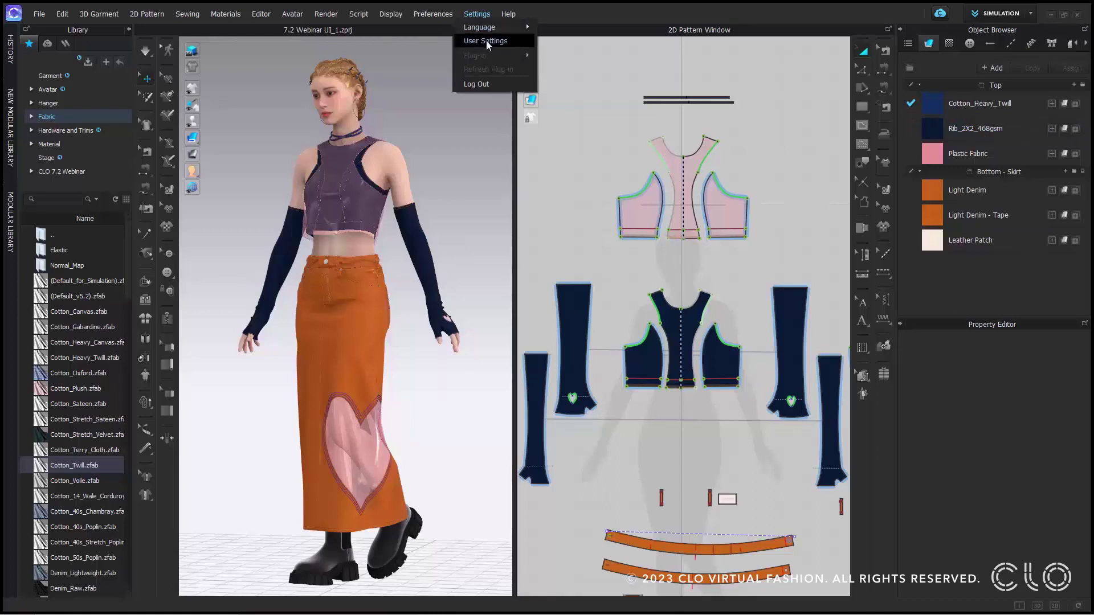
{"action": "left_click", "coordinate": [487, 41]}
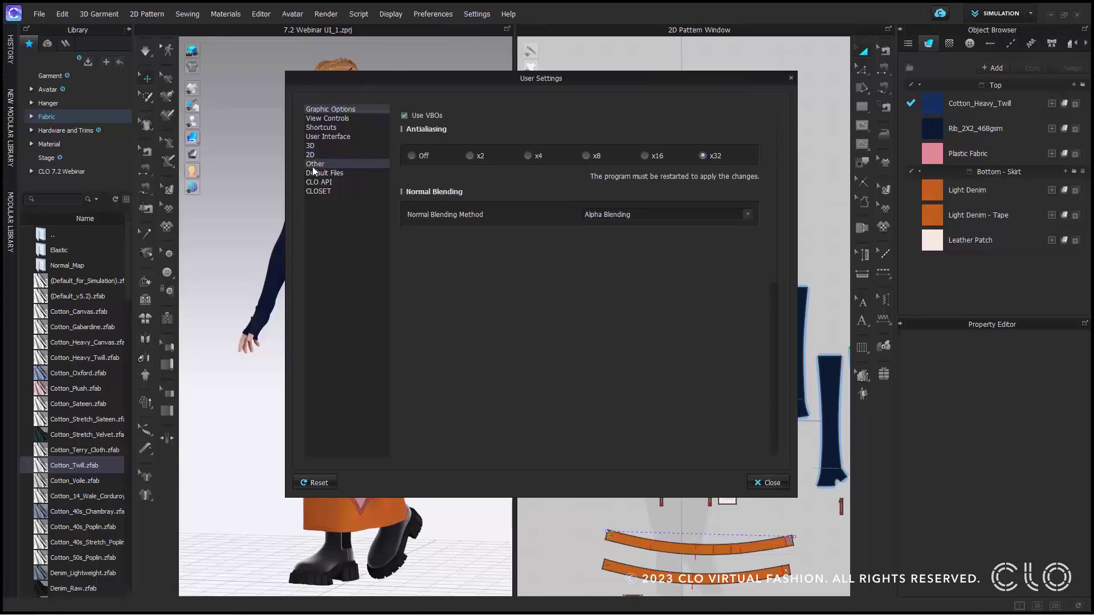
{"action": "left_click", "coordinate": [326, 166]}
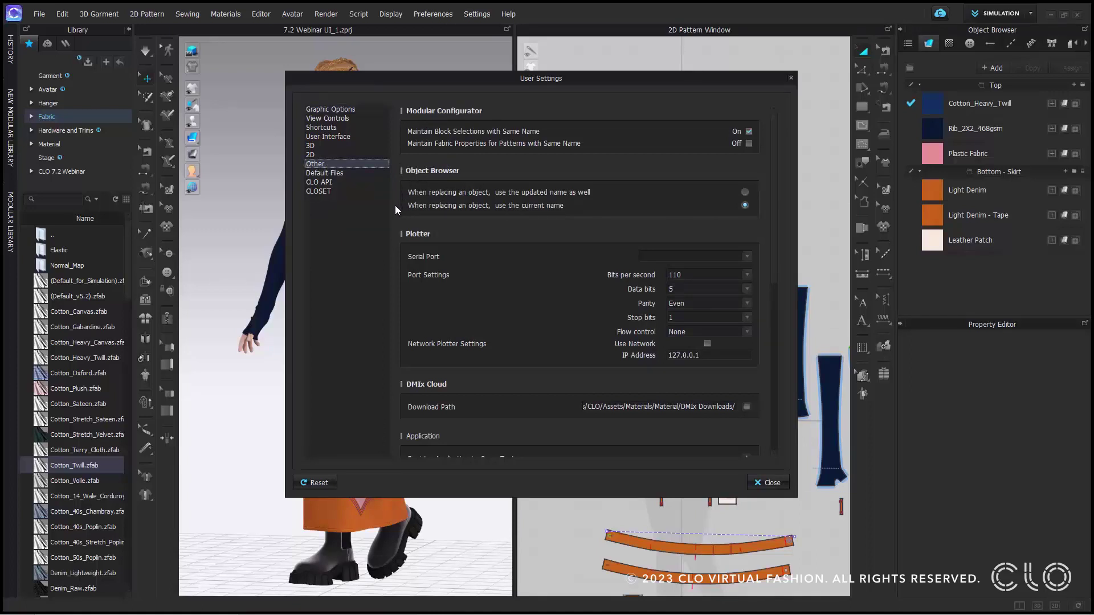
{"action": "left_click", "coordinate": [745, 192]}
{"action": "left_click", "coordinate": [777, 484]}
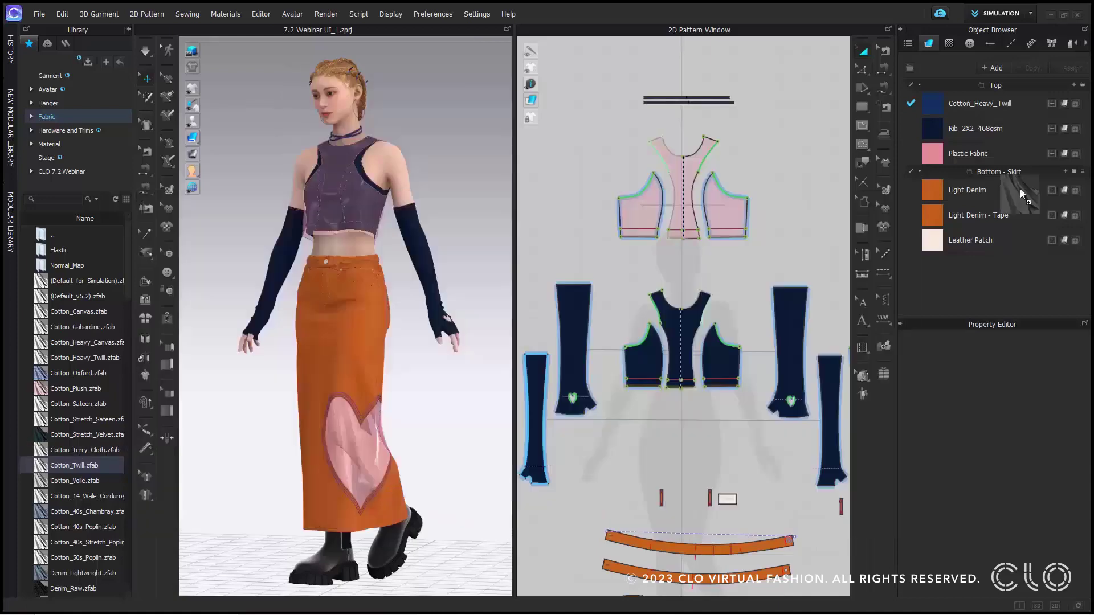
- Replace the top's Rib_2X2_468gsm fabric with Cotton_Twill and that one with Denim_Lightweight from the library
{"action": "left_click_drag", "start_coordinate": [932, 128], "coordinate": [975, 134]}
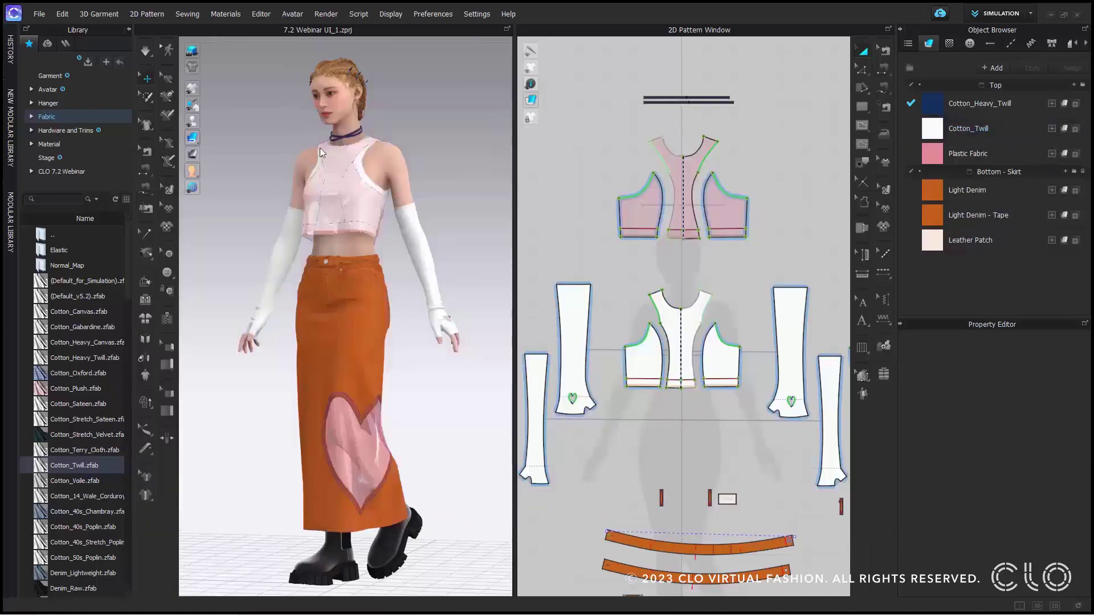
{"action": "left_click_drag", "start_coordinate": [78, 542], "coordinate": [976, 128]}
{"action": "scroll", "coordinate": [80, 419], "scroll_direction": "down", "scroll_amount": 3}
{"action": "left_click_drag", "start_coordinate": [83, 418], "coordinate": [976, 128]}
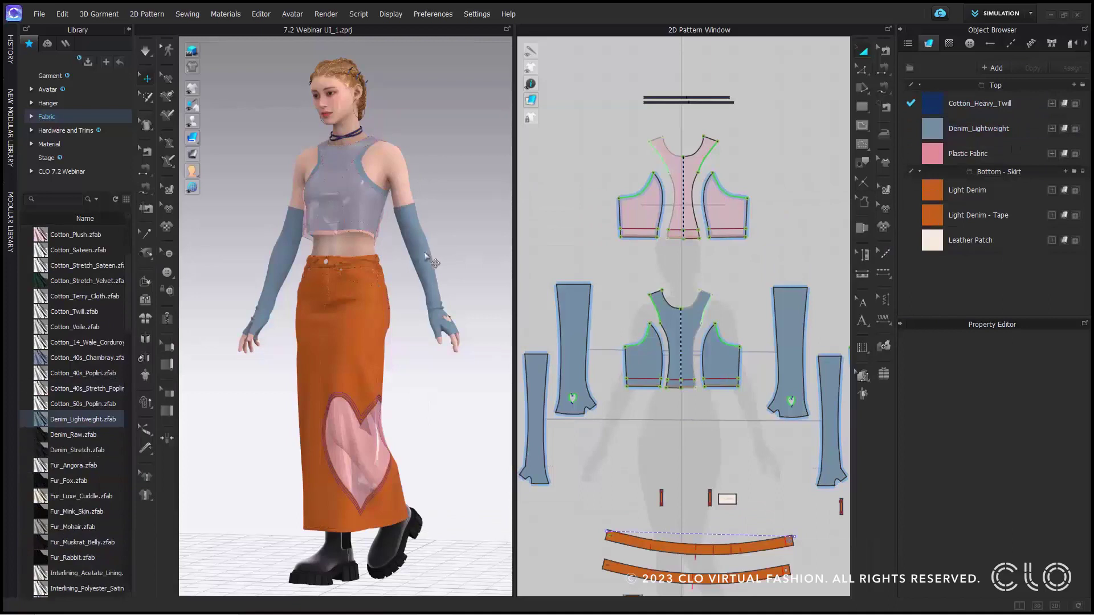
- Set the Object Browser user setting back to using the current name when replacing an object
{"action": "left_click", "coordinate": [482, 17]}
{"action": "left_click", "coordinate": [486, 43]}
{"action": "left_click", "coordinate": [332, 164]}
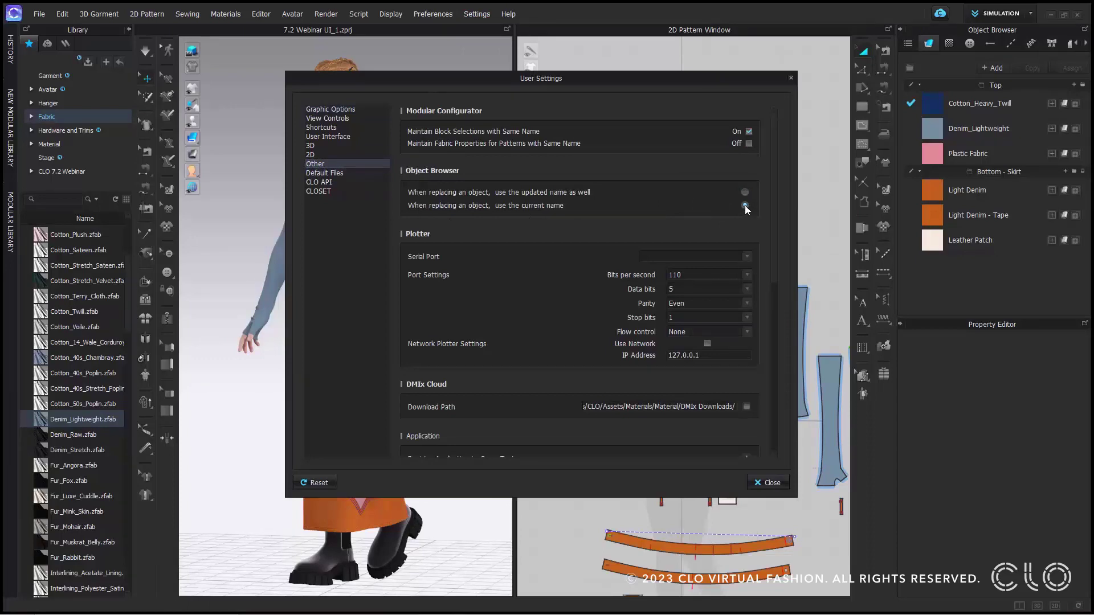
{"action": "left_click", "coordinate": [765, 483]}
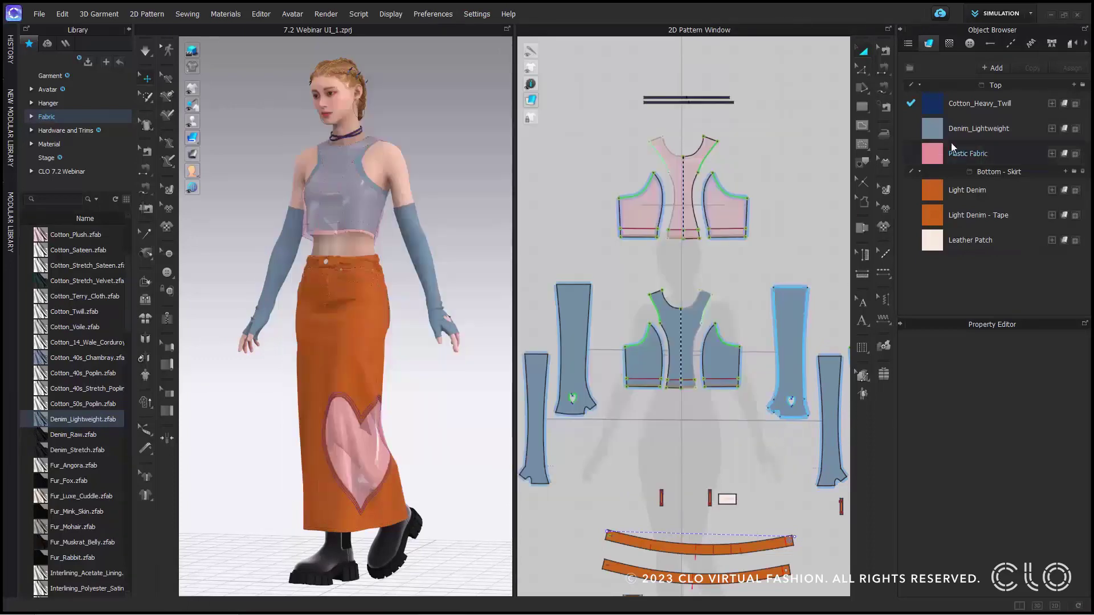
- Replace the top's Denim_Lightweight fabric with Rib_1X1_486gsm from the library, using the current-name setting
{"action": "scroll", "coordinate": [57, 433], "scroll_direction": "down", "scroll_amount": 10}
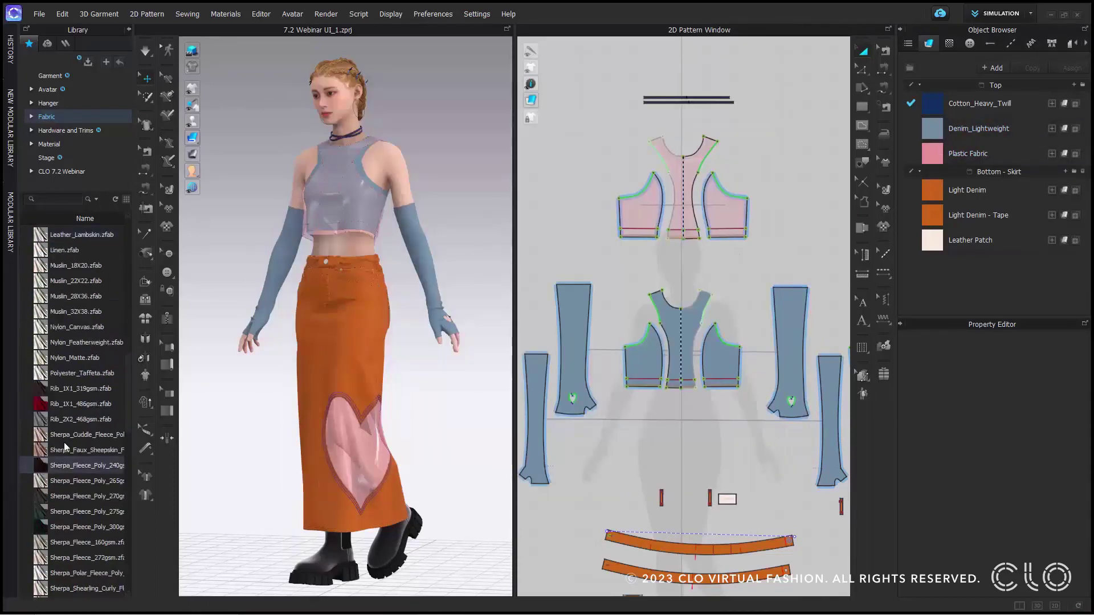
{"action": "left_click_drag", "start_coordinate": [80, 403], "coordinate": [1009, 132]}
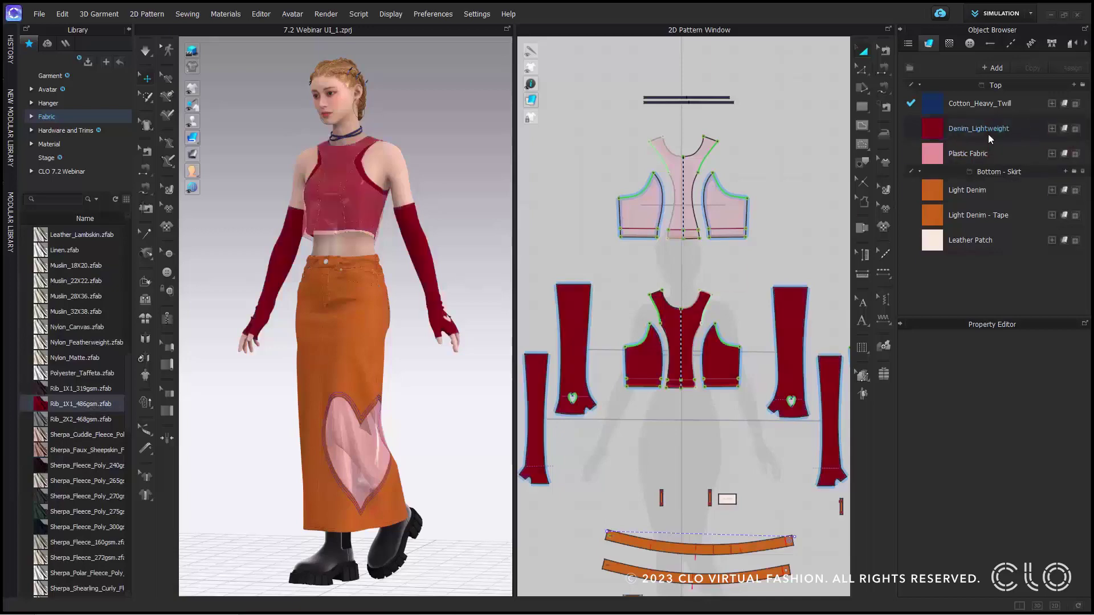
{"action": "scroll", "coordinate": [97, 356], "scroll_direction": "down", "scroll_amount": 2}
{"action": "left_click_drag", "start_coordinate": [85, 434], "coordinate": [958, 132]}
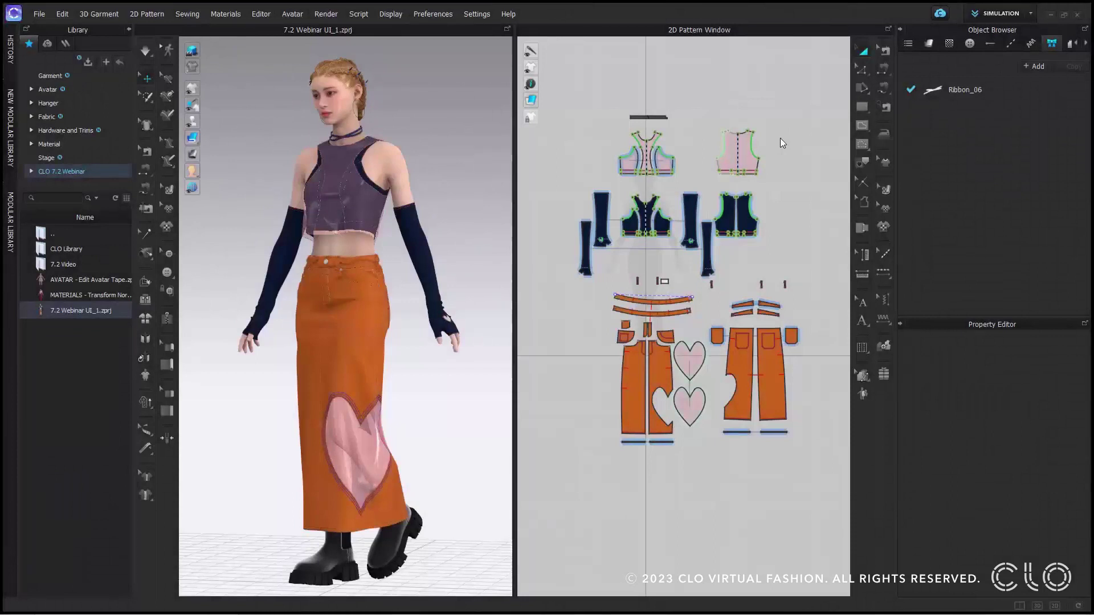
- Examine the context commands offered for pattern pieces in the 2D window and for the garment in the 3D window
{"action": "right_click", "coordinate": [742, 150]}
{"action": "left_click", "coordinate": [563, 120]}
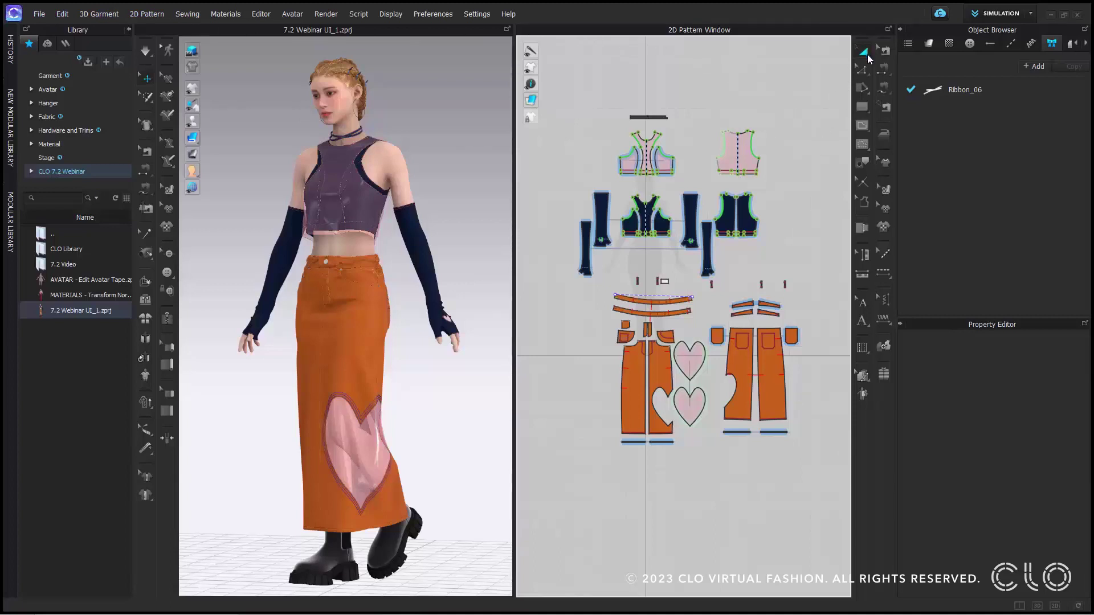
{"action": "left_click", "coordinate": [867, 54]}
{"action": "scroll", "coordinate": [803, 215], "scroll_direction": "up", "scroll_amount": 5}
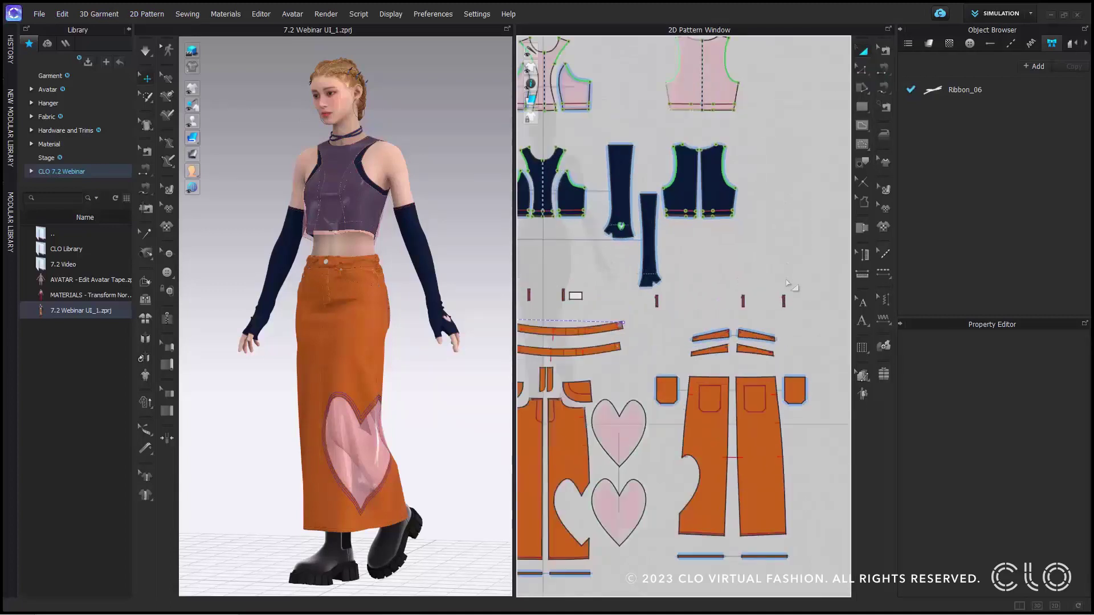
{"action": "right_click", "coordinate": [725, 169]}
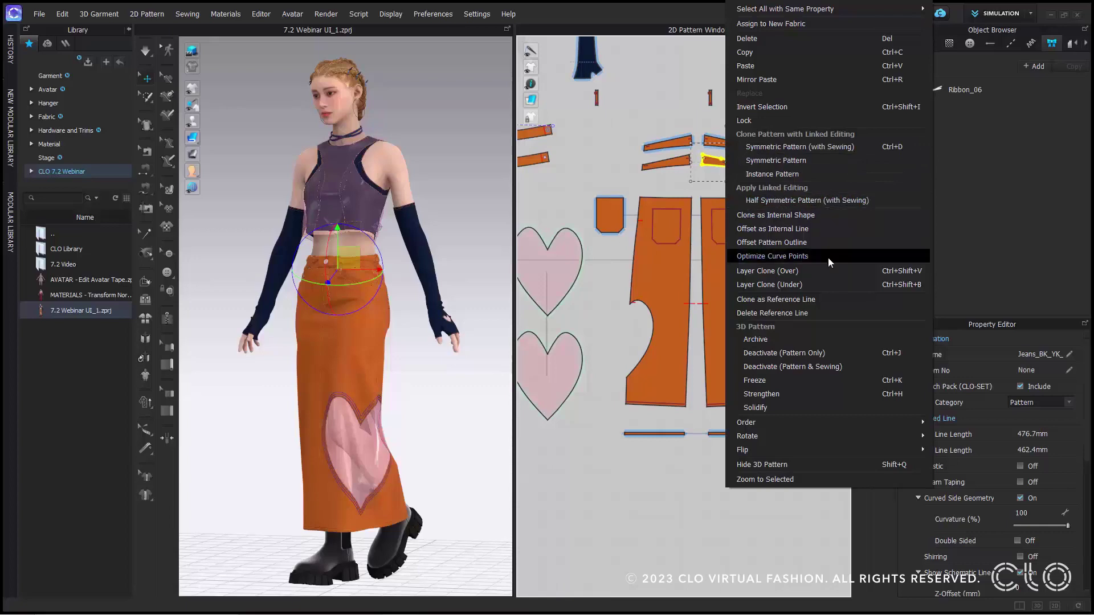
{"action": "left_click", "coordinate": [755, 339]}
{"action": "scroll", "coordinate": [389, 374], "scroll_direction": "up", "scroll_amount": 3}
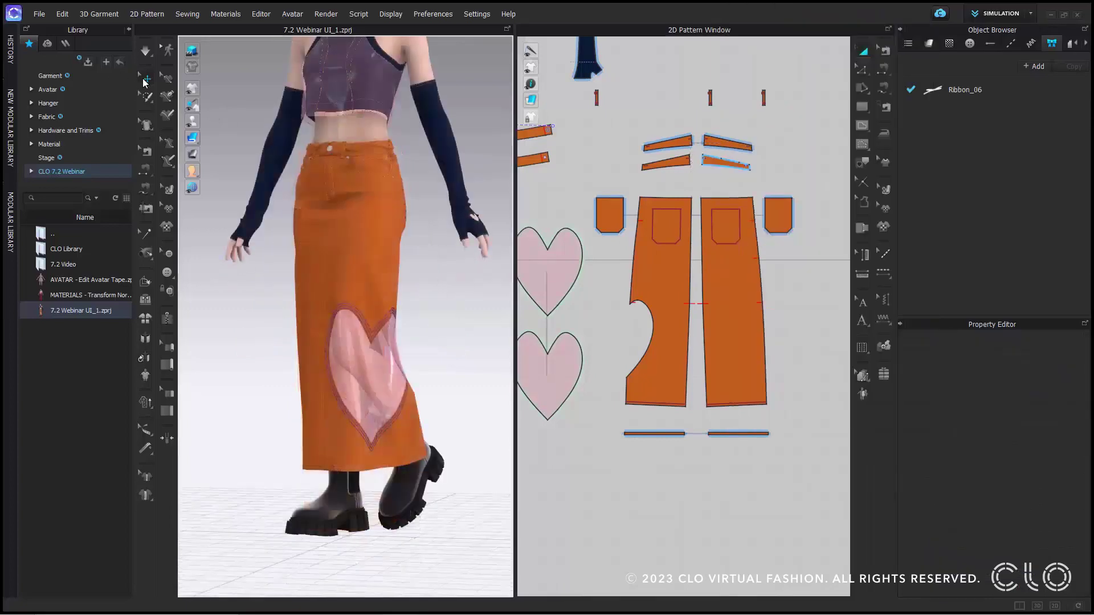
{"action": "right_click", "coordinate": [390, 373]}
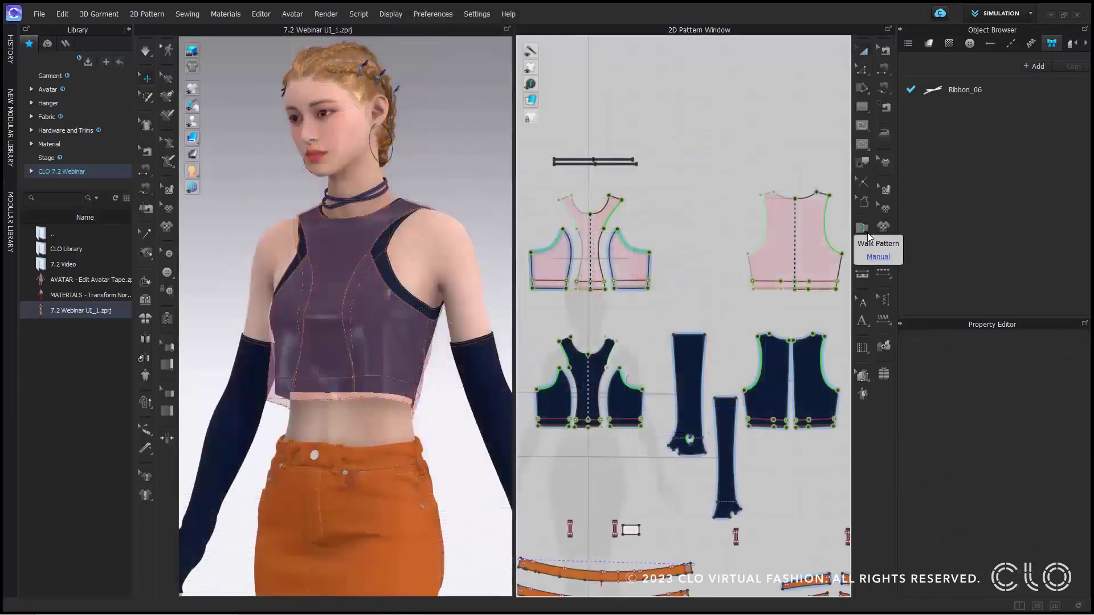
- Walk the pink front bodice piece along the back bodice from the shoulder point and examine the notch options at the intersection
{"action": "left_click", "coordinate": [621, 199]}
{"action": "left_click", "coordinate": [762, 196]}
{"action": "right_click", "coordinate": [765, 216]}
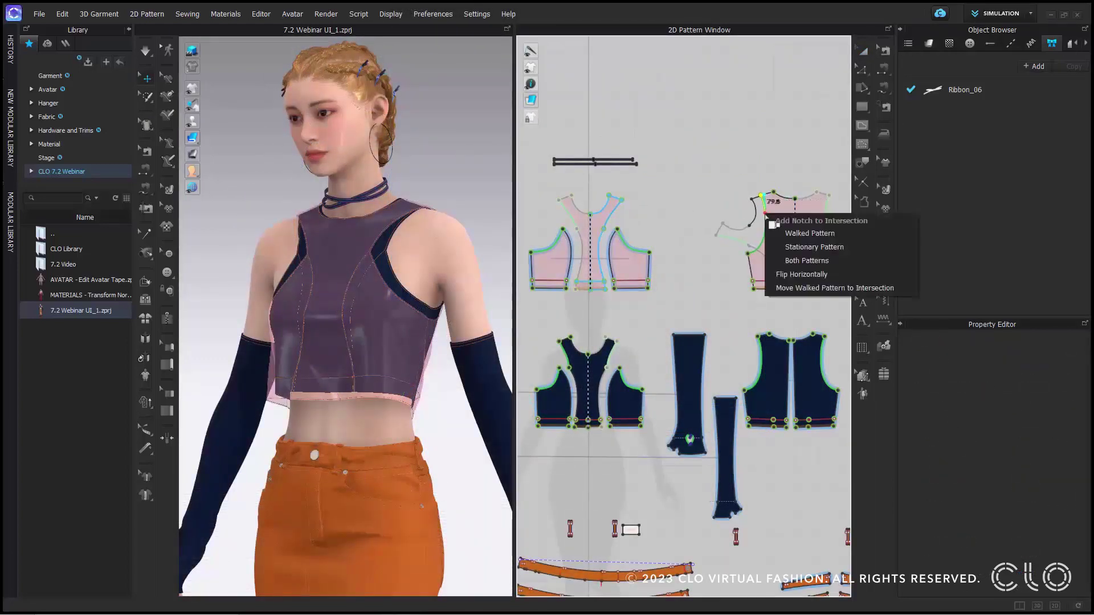
{"action": "left_click", "coordinate": [856, 260]}
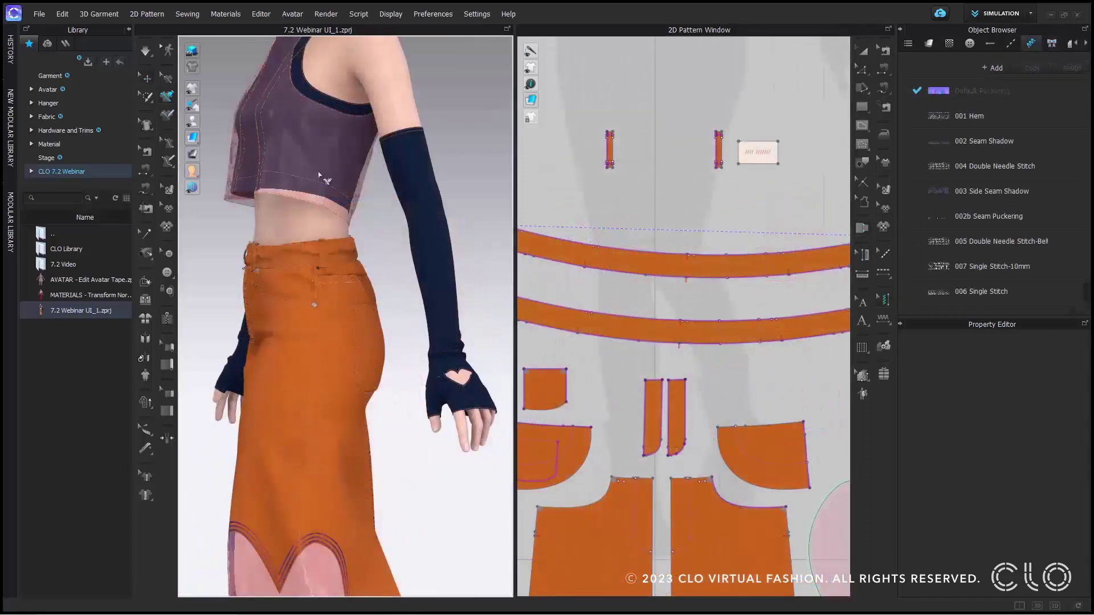
- Draw a zigzag line about 231 mm long on the side of the top in 3D and examine its editing commands
{"action": "double_click", "coordinate": [315, 196]}
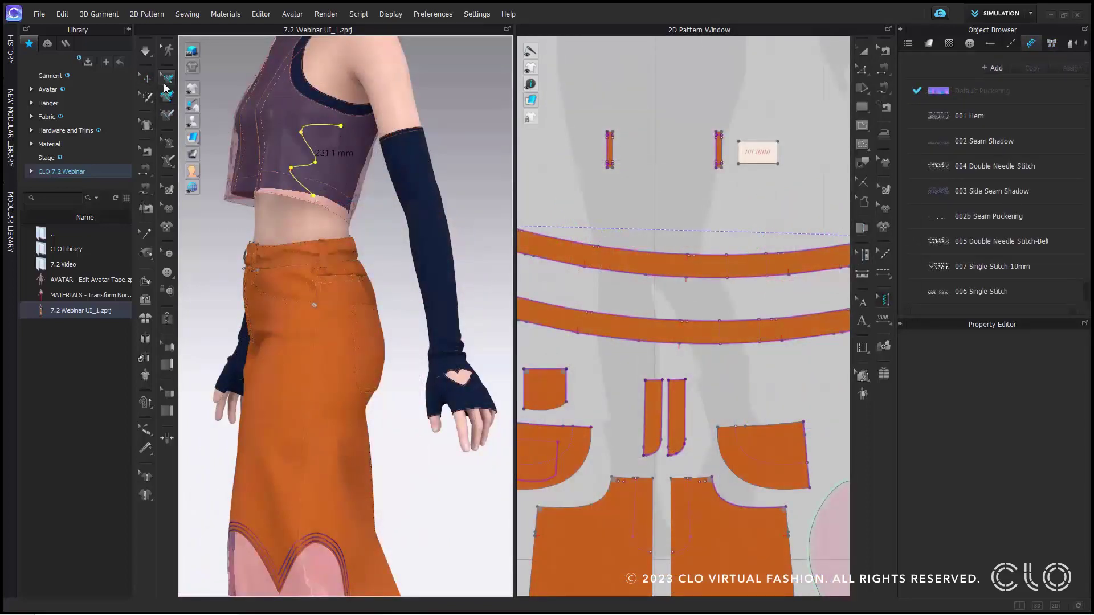
{"action": "left_click", "coordinate": [167, 78]}
{"action": "right_click", "coordinate": [313, 144]}
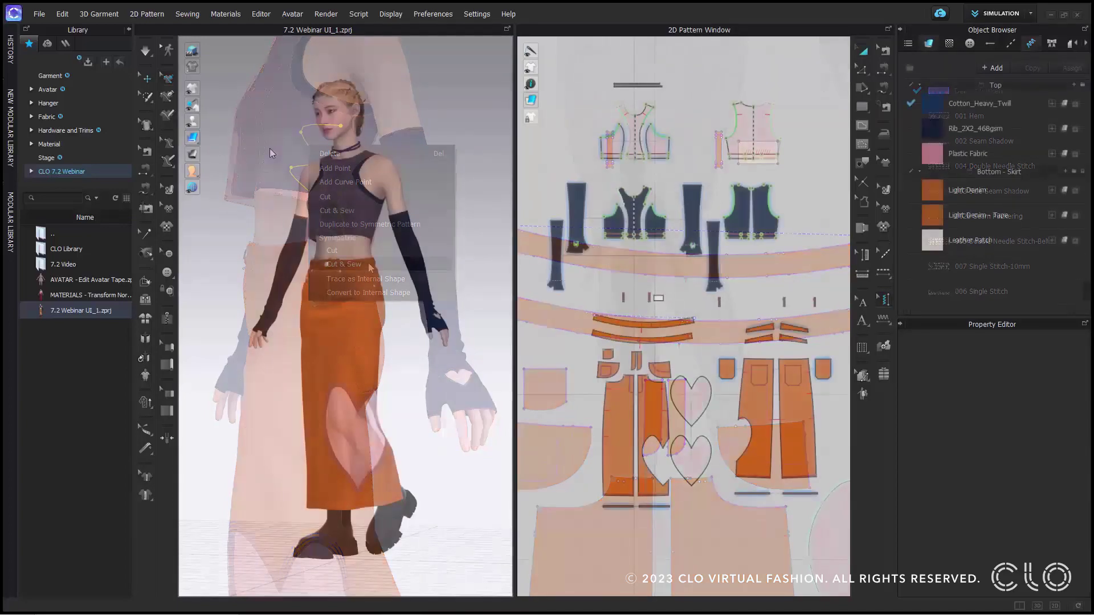
- Examine the reorganized File, Edit and Display commands, including the 3D Garment and 2D Pattern context command lists
{"action": "left_click", "coordinate": [39, 14]}
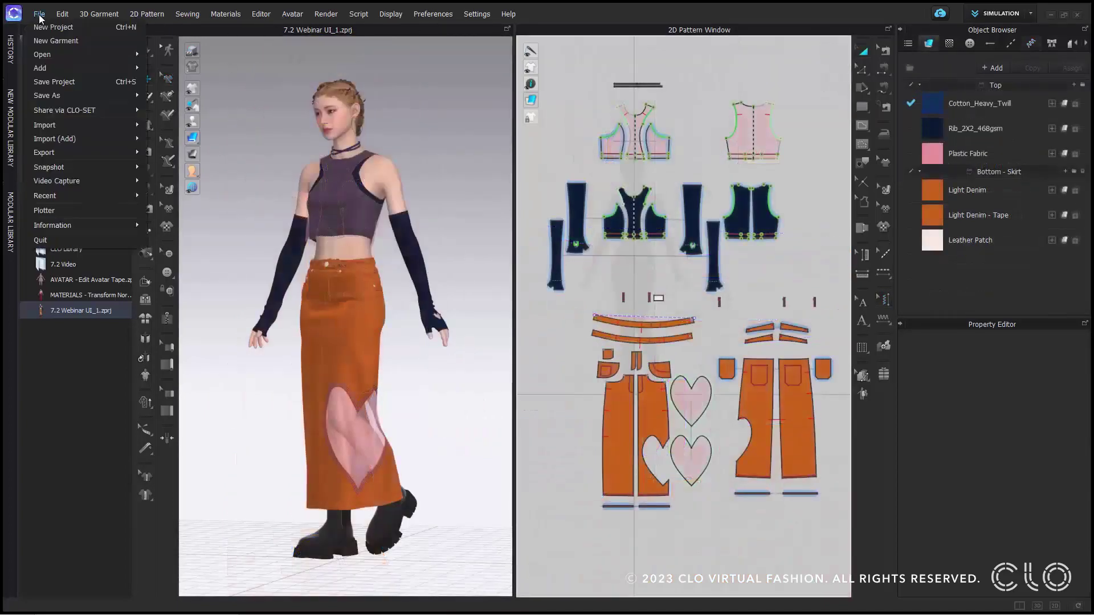
{"action": "mouse_move", "coordinate": [59, 128]}
{"action": "mouse_move", "coordinate": [57, 152]}
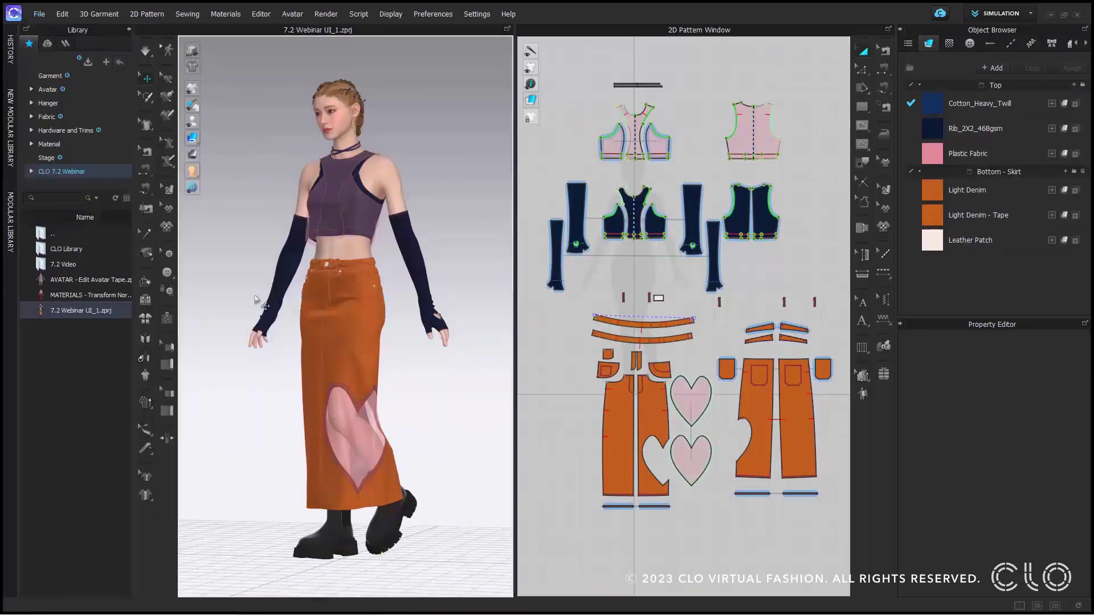
{"action": "left_click", "coordinate": [63, 13]}
{"action": "mouse_move", "coordinate": [89, 142]}
{"action": "mouse_move", "coordinate": [211, 140]}
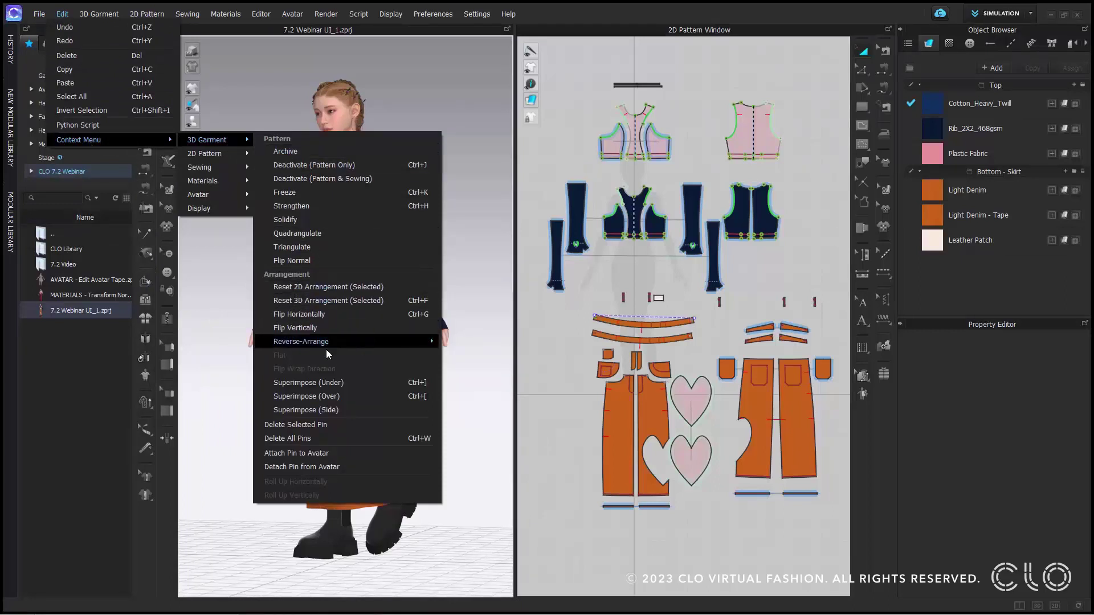
{"action": "mouse_move", "coordinate": [214, 159]}
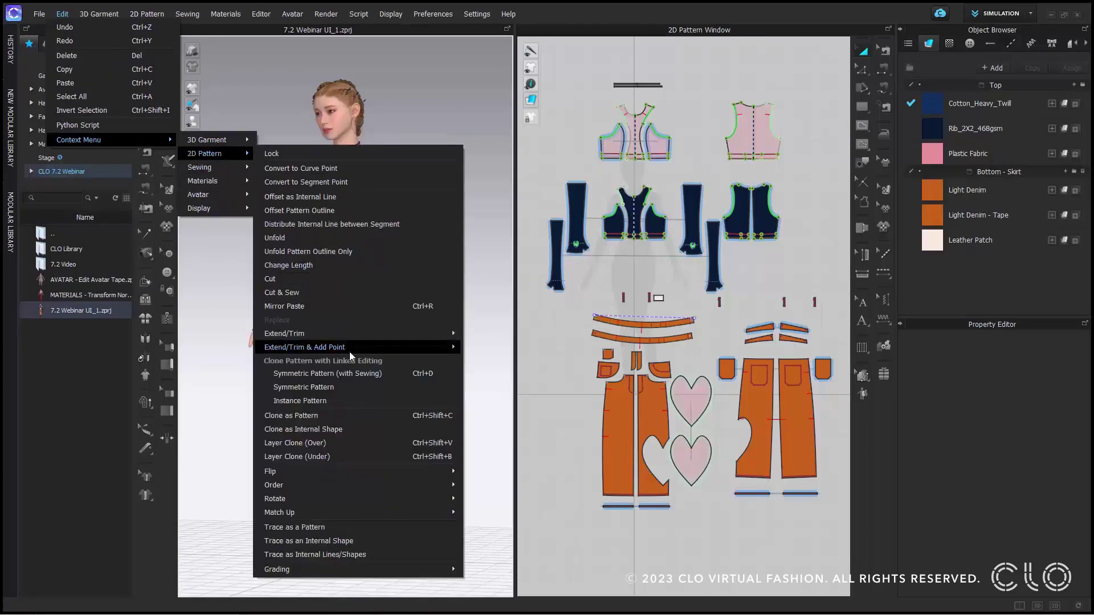
{"action": "left_click", "coordinate": [626, 382]}
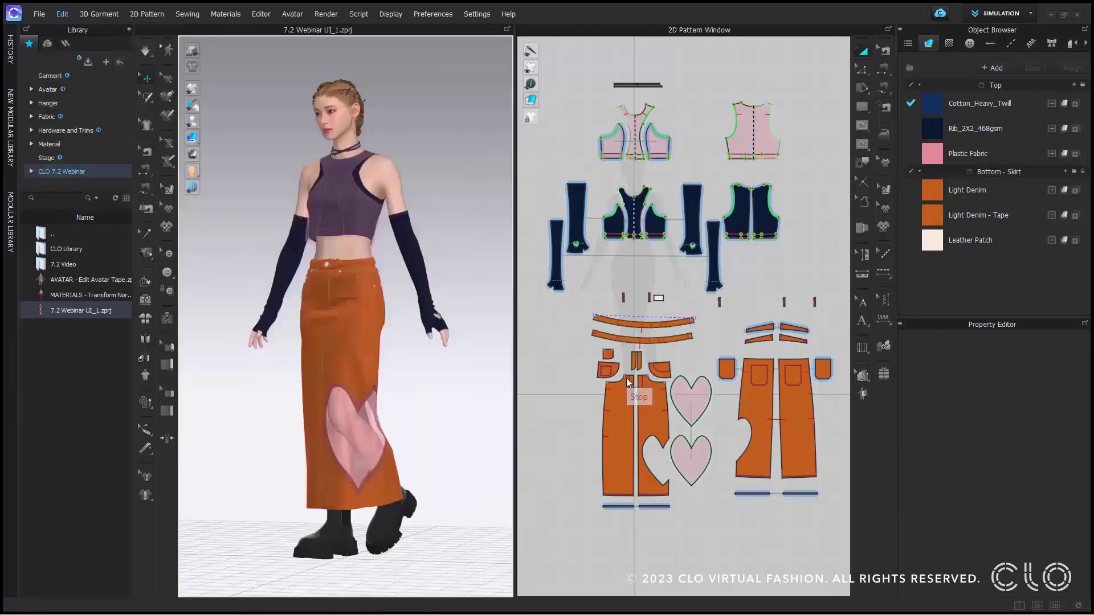
{"action": "left_click", "coordinate": [391, 14]}
{"action": "mouse_move", "coordinate": [410, 249]}
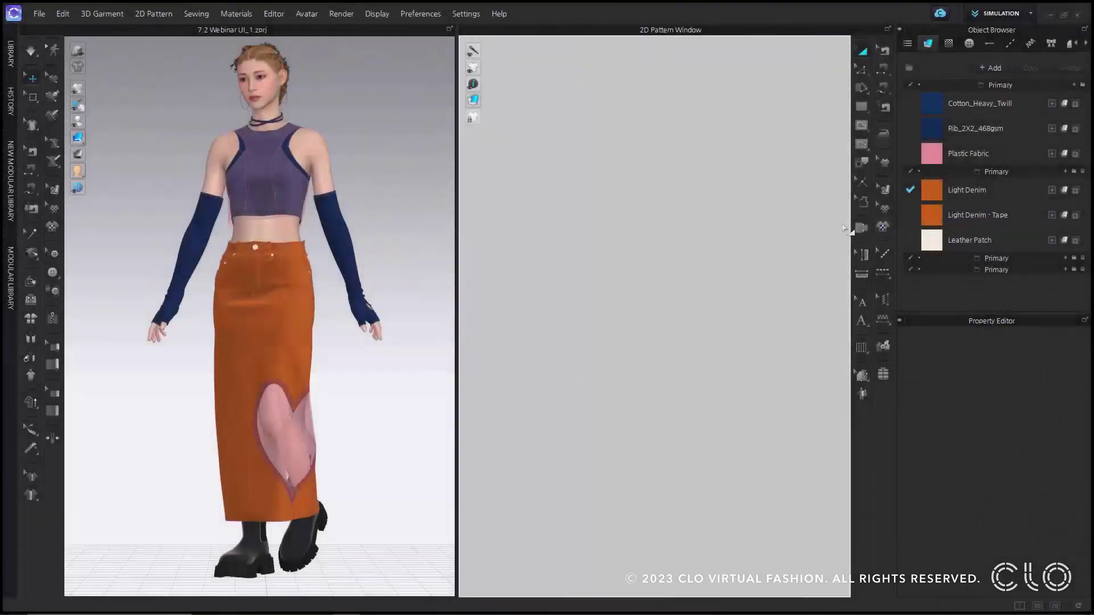
- Recolor the Light Denim fabric with the first Pantone swatch in the palette, hex EDF1FE, and apply it
{"action": "left_click", "coordinate": [1008, 190]}
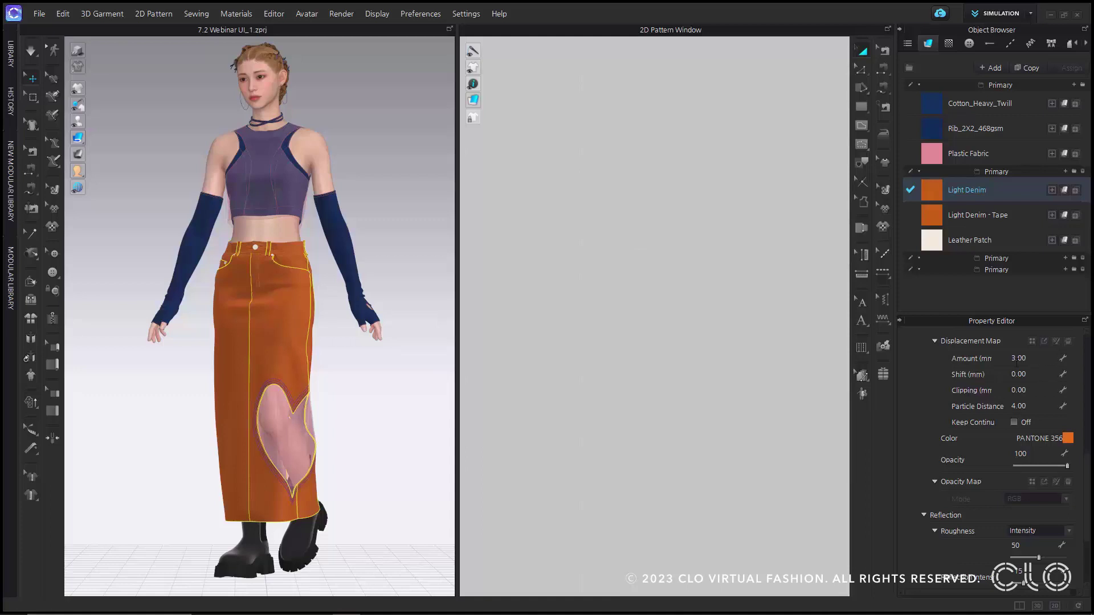
{"action": "left_click", "coordinate": [1067, 438]}
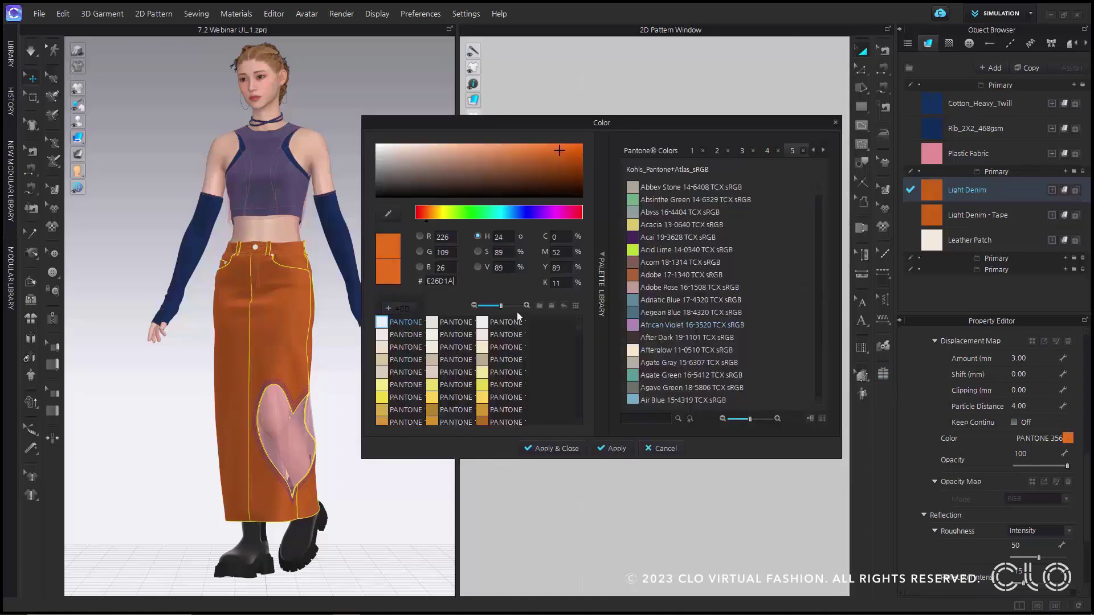
{"action": "left_click", "coordinate": [382, 323]}
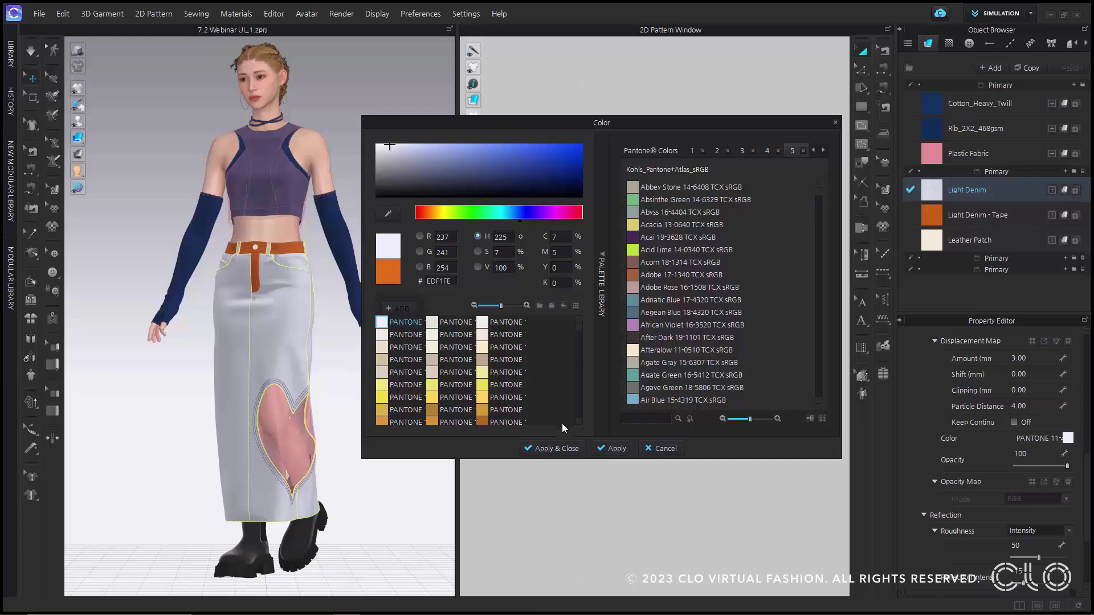
{"action": "left_click", "coordinate": [562, 449]}
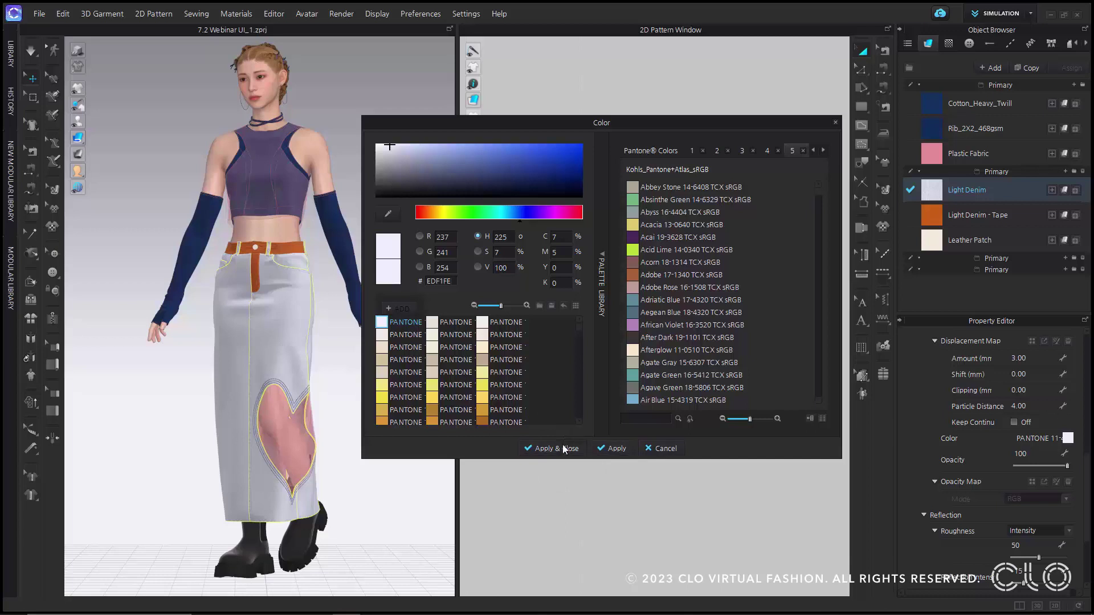
{"action": "left_click", "coordinate": [563, 448]}
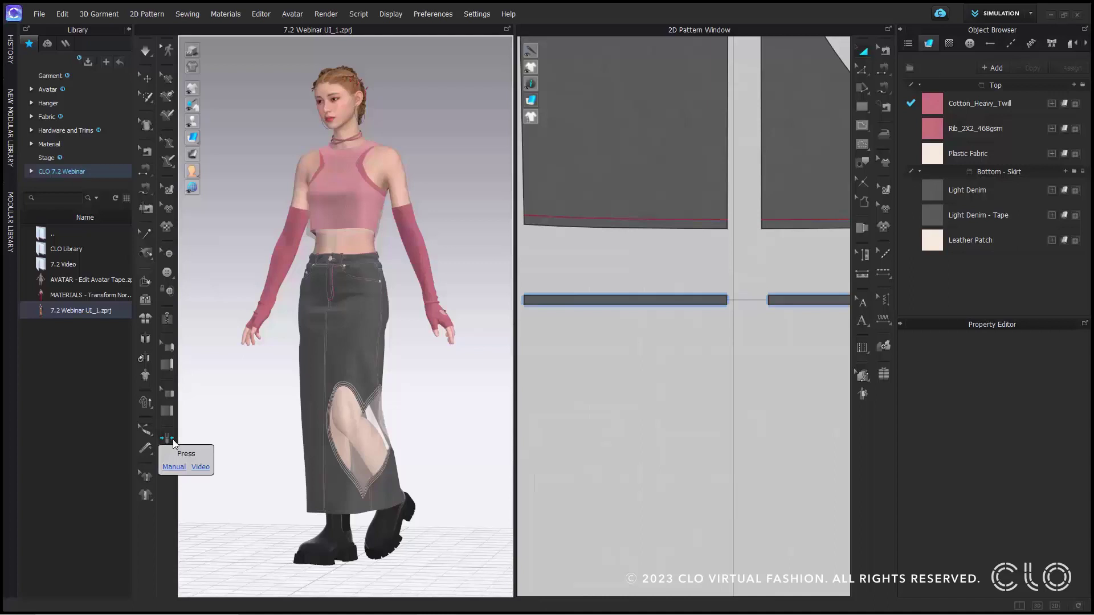
- Press the skirt's back panel together with the hem strip beneath it using the Press tool in 3D
{"action": "left_click", "coordinate": [171, 441]}
{"action": "right_click_drag", "start_coordinate": [225, 450], "coordinate": [297, 443]}
{"action": "middle_click_drag", "start_coordinate": [383, 427], "coordinate": [377, 319]}
{"action": "scroll", "coordinate": [379, 346], "scroll_direction": "up", "scroll_amount": 4}
{"action": "scroll", "coordinate": [379, 381], "scroll_direction": "up", "scroll_amount": 2}
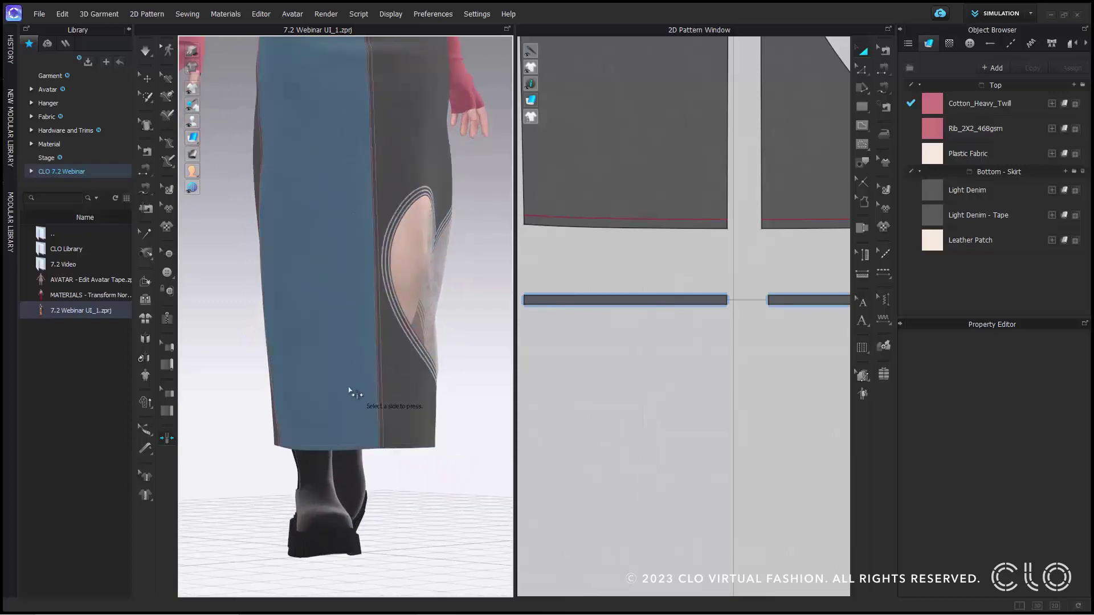
{"action": "left_click", "coordinate": [364, 444]}
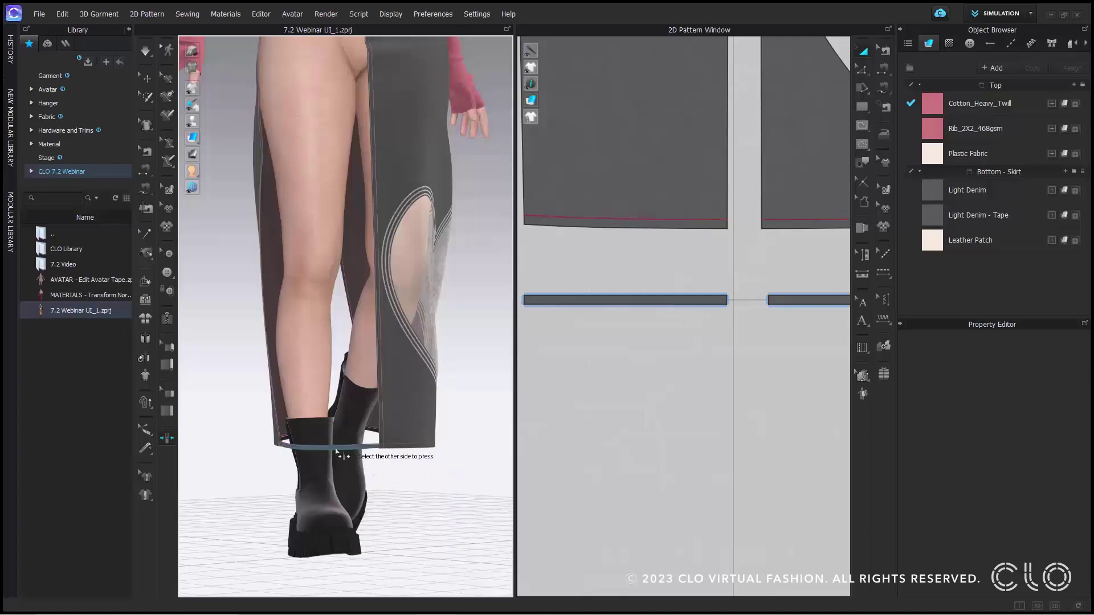
{"action": "left_click", "coordinate": [357, 448]}
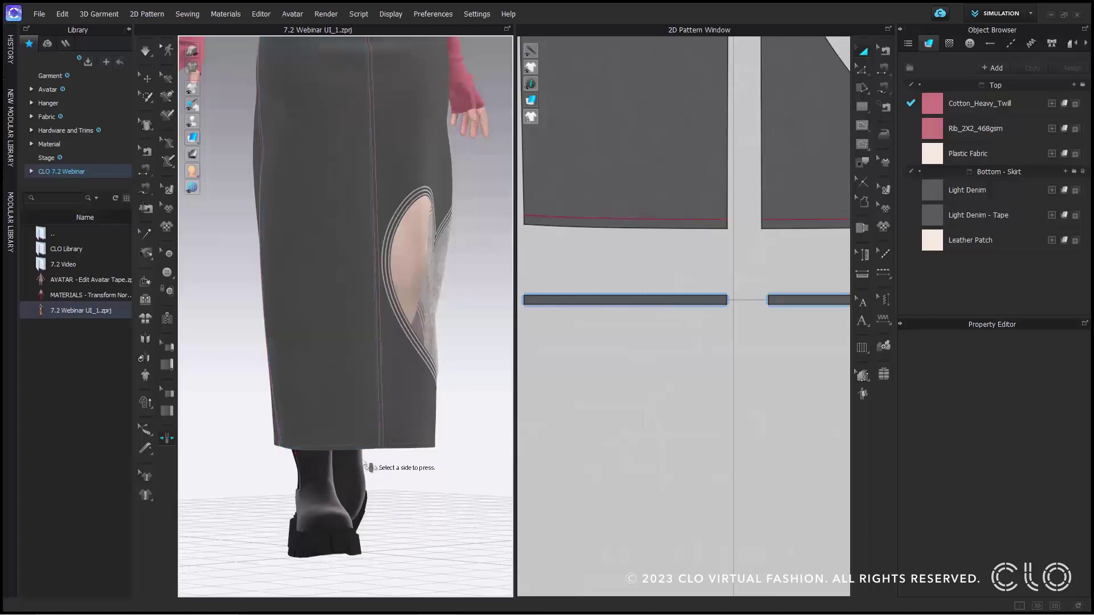
- Inspect the sewing line properties of the seam joining the skirt panel's lower edge to its hem strip
{"action": "scroll", "coordinate": [652, 359], "scroll_direction": "down", "scroll_amount": 2}
{"action": "middle_click_drag", "start_coordinate": [652, 359], "coordinate": [679, 379]}
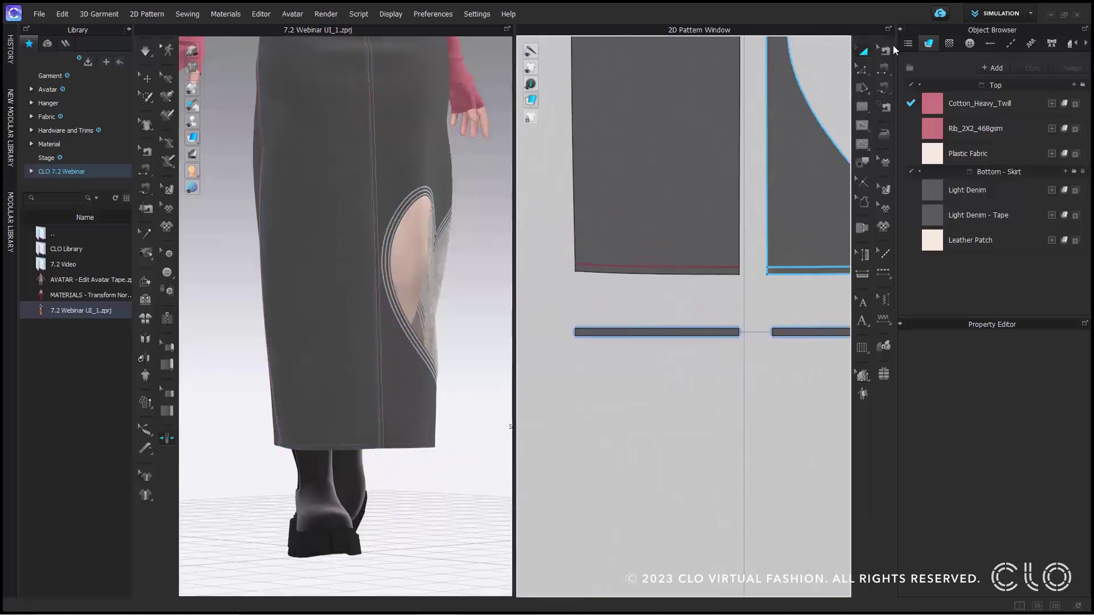
{"action": "left_click", "coordinate": [885, 51]}
{"action": "left_click", "coordinate": [675, 342]}
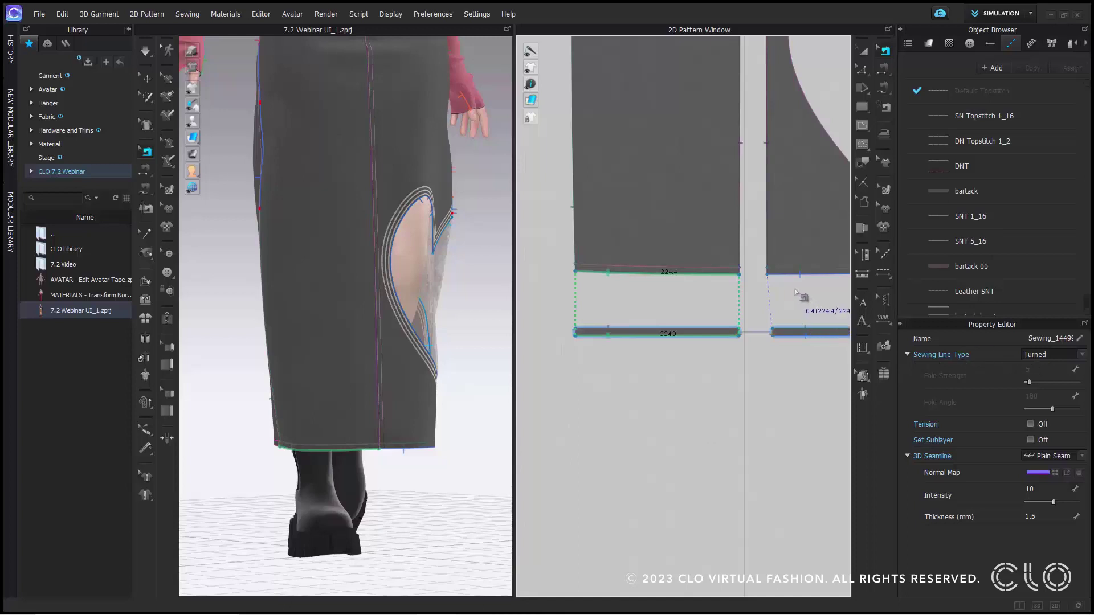
{"action": "scroll", "coordinate": [792, 296], "scroll_direction": "down", "scroll_amount": 10}
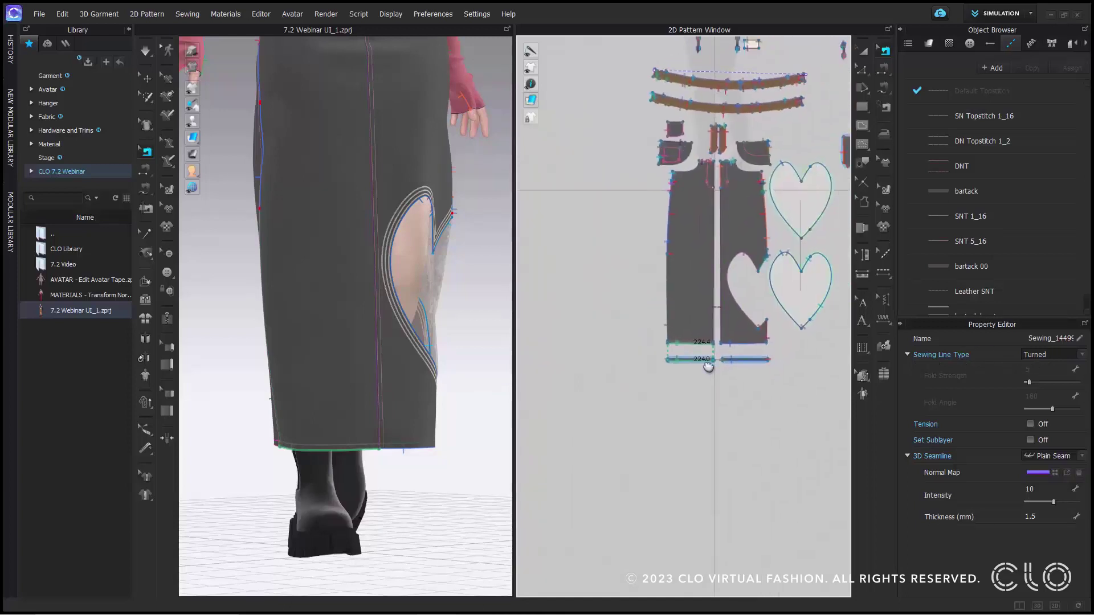
{"action": "scroll", "coordinate": [364, 260], "scroll_direction": "down", "scroll_amount": 10}
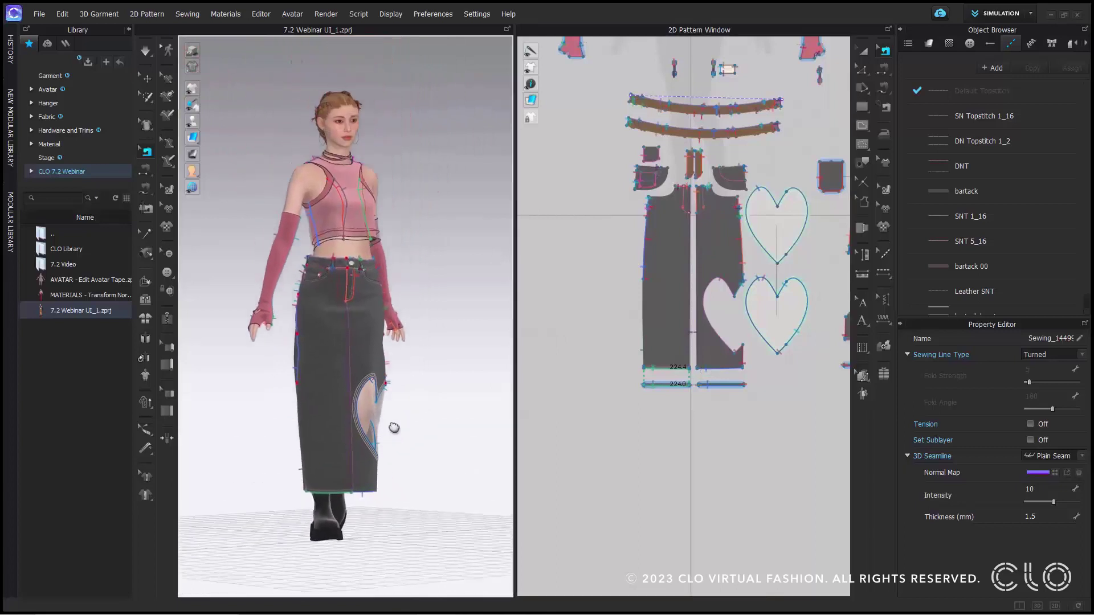
{"action": "right_click_drag", "start_coordinate": [453, 379], "coordinate": [385, 357]}
{"action": "middle_click_drag", "start_coordinate": [386, 357], "coordinate": [411, 362]}
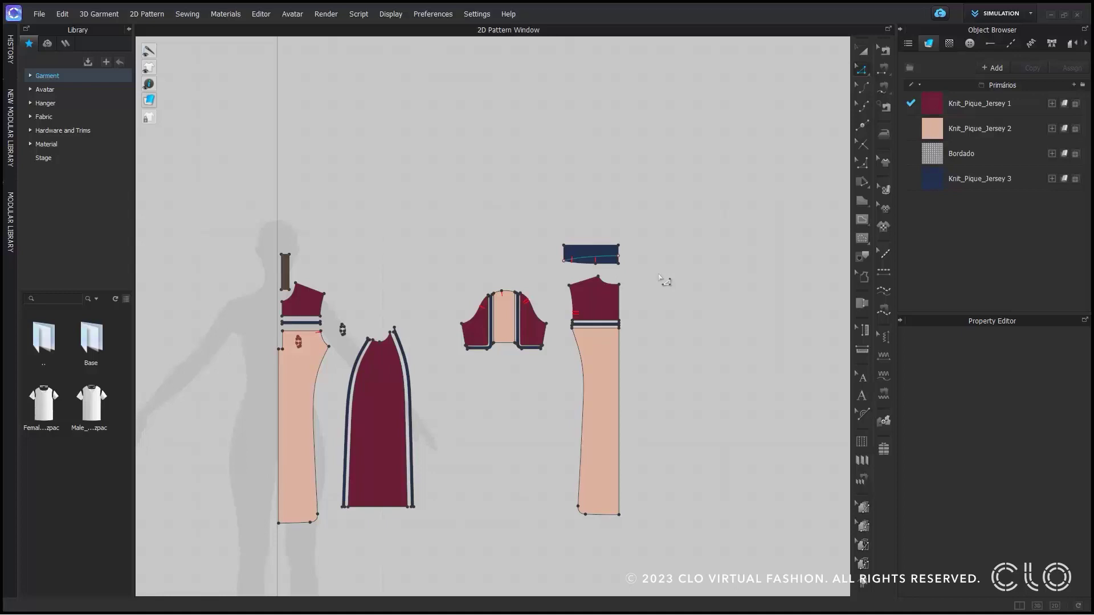
- Unfold the collar, back yoke, stripe and lower back pieces together along their center back lines with symmetric editing and sewing
{"action": "scroll", "coordinate": [662, 279], "scroll_direction": "up", "scroll_amount": 5}
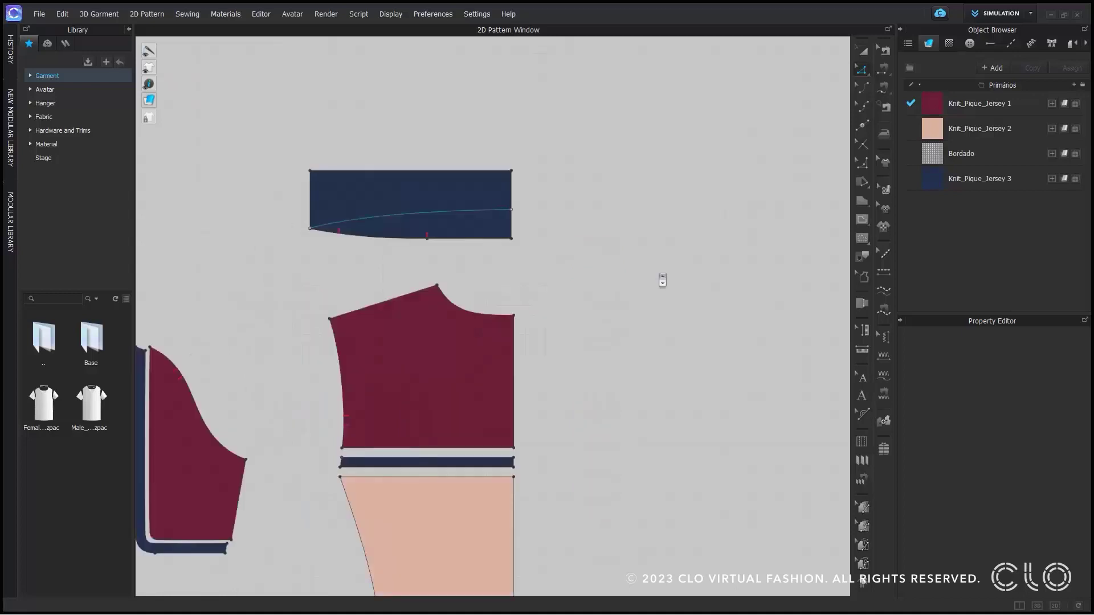
{"action": "left_click", "coordinate": [511, 234]}
{"action": "left_click", "coordinate": [514, 376], "text": "shift"}
{"action": "left_click", "coordinate": [515, 463], "text": "shift"}
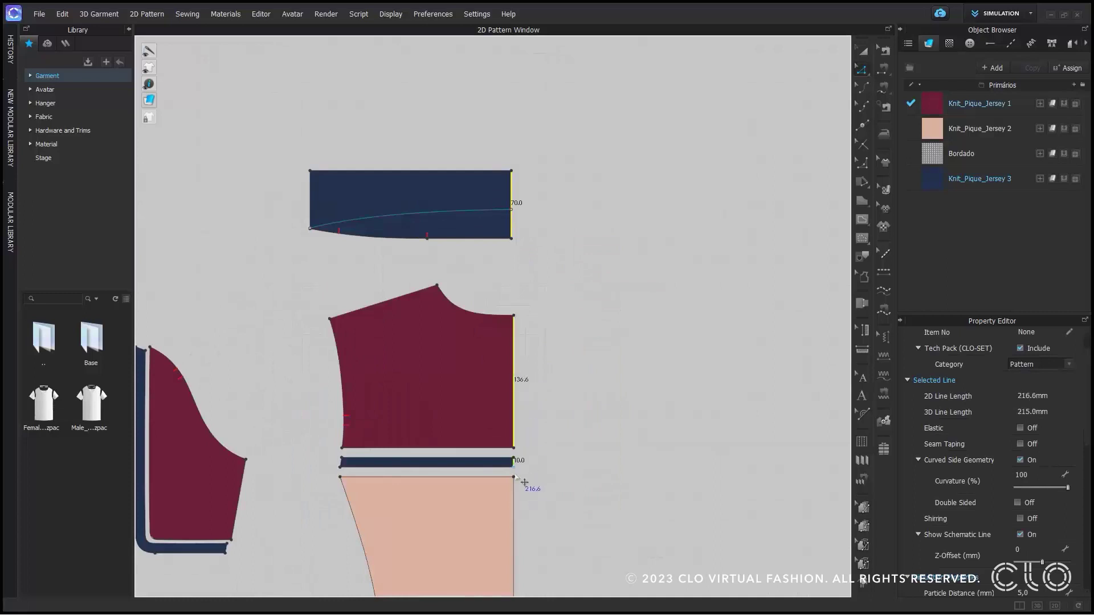
{"action": "left_click", "coordinate": [514, 516], "text": "shift"}
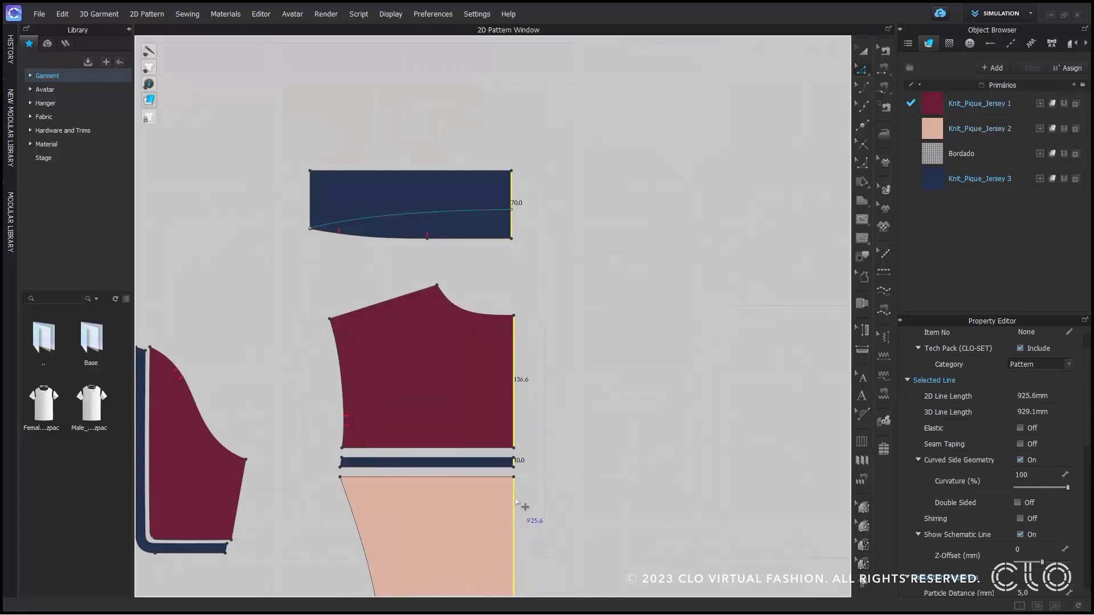
{"action": "right_click", "coordinate": [514, 338]}
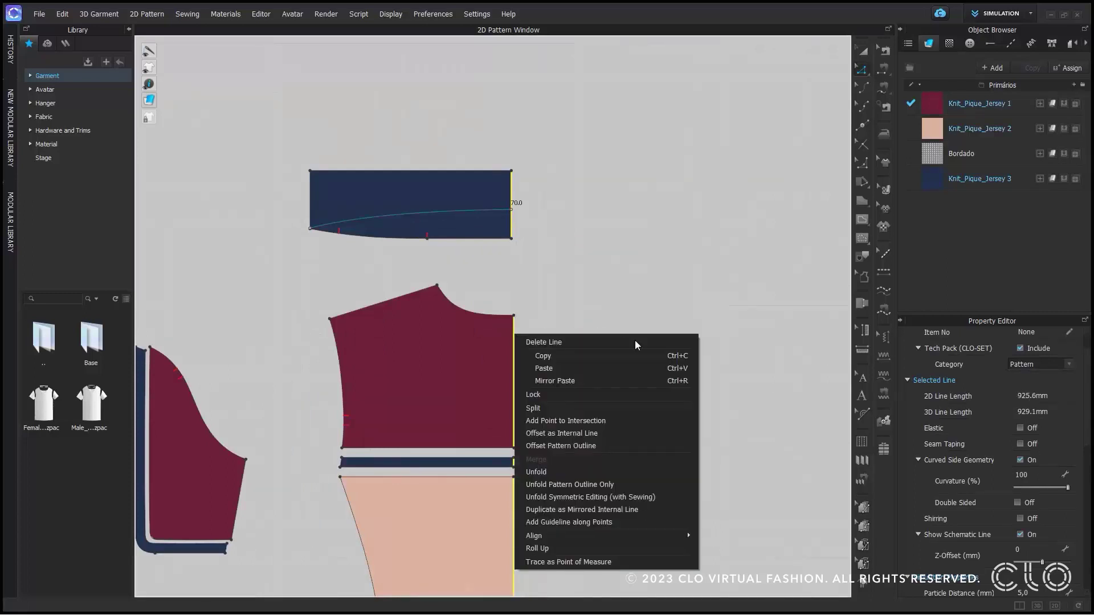
{"action": "left_click", "coordinate": [672, 499]}
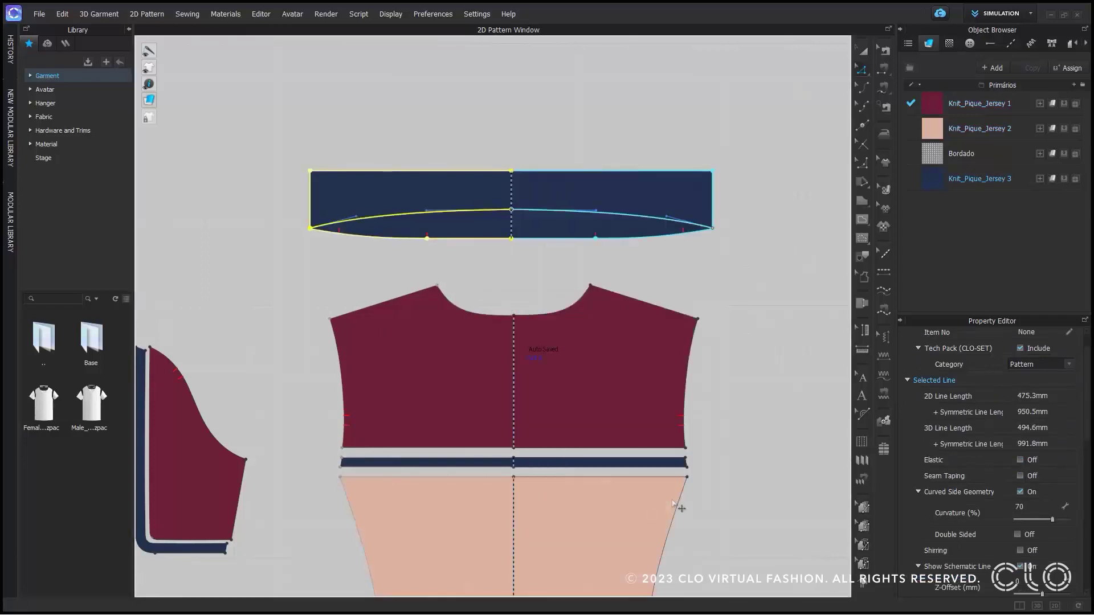
{"action": "scroll", "coordinate": [678, 506], "scroll_direction": "down", "scroll_amount": 6}
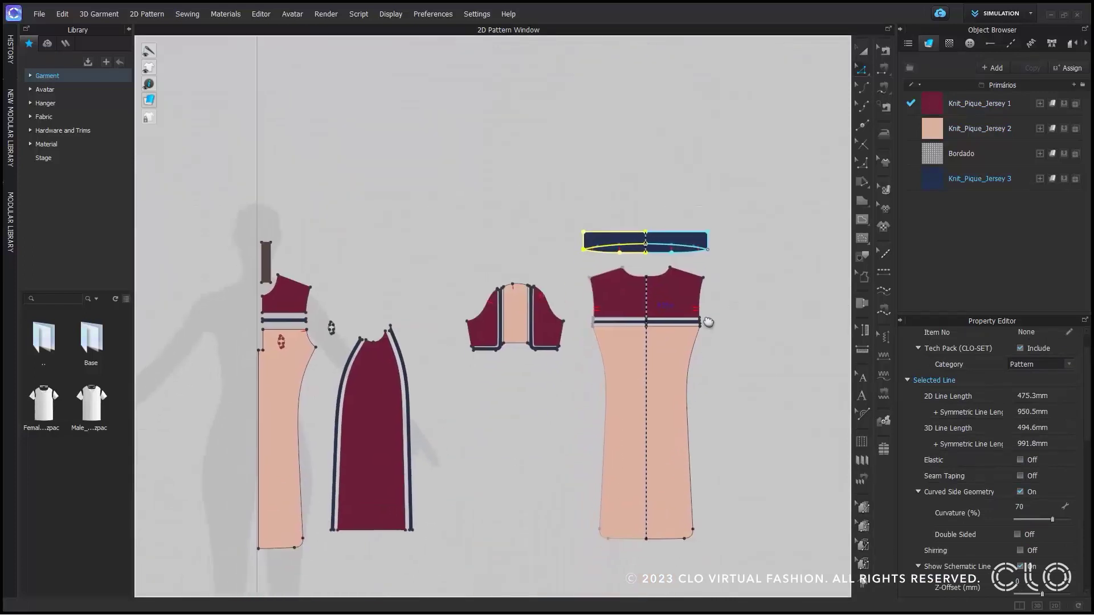
{"action": "left_click", "coordinate": [783, 323]}
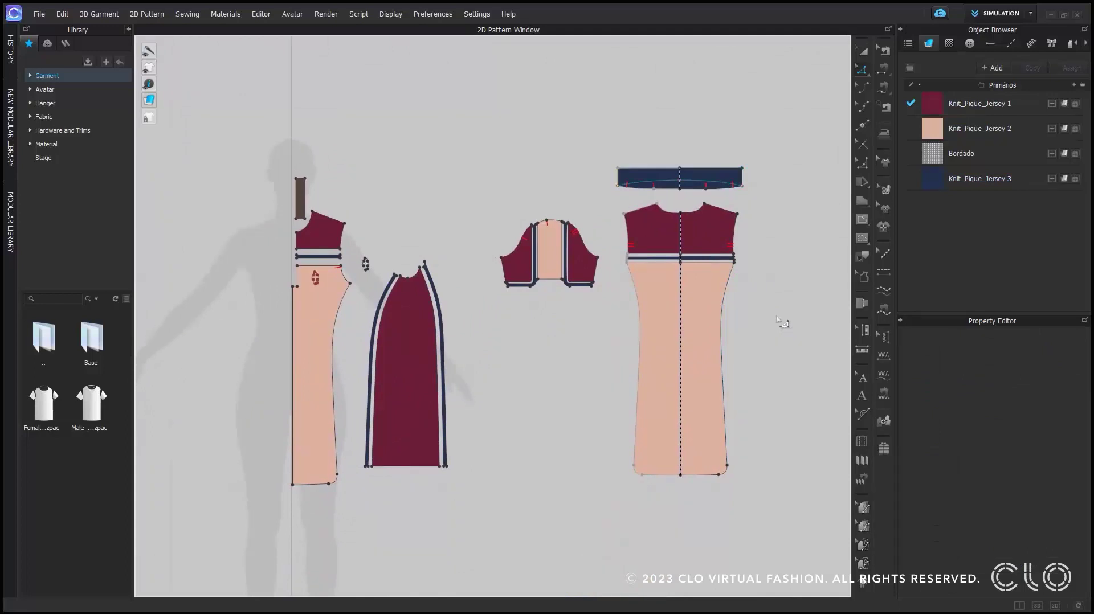
- Unfold only the pattern outline of the peach front piece along its center front line
{"action": "right_click_drag", "start_coordinate": [353, 338], "coordinate": [525, 364]}
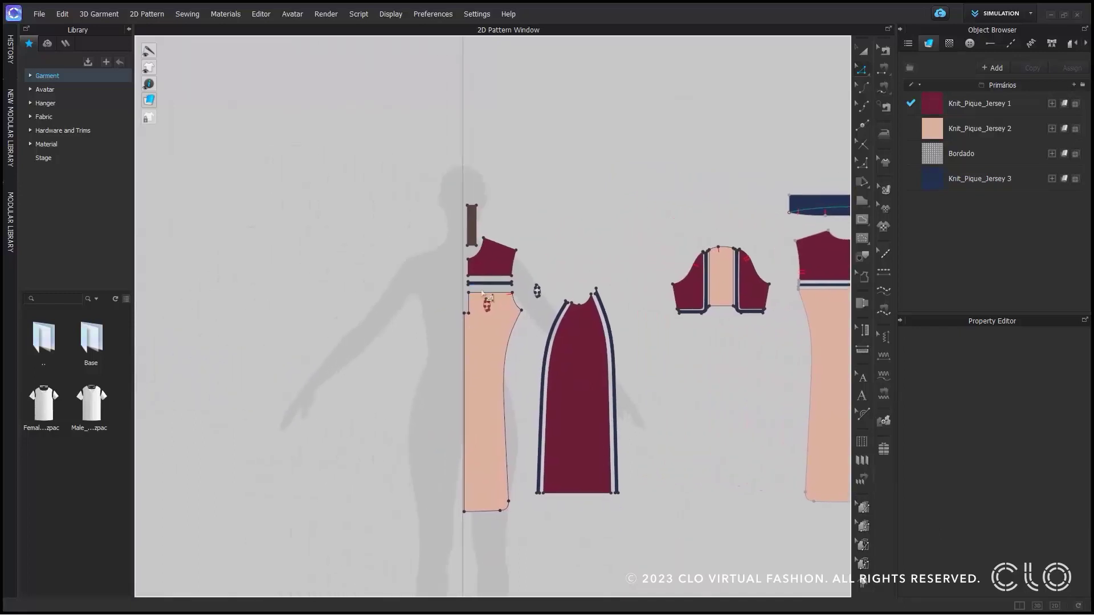
{"action": "scroll", "coordinate": [481, 293], "scroll_direction": "up", "scroll_amount": 6}
{"action": "right_click_drag", "start_coordinate": [486, 293], "coordinate": [508, 331]}
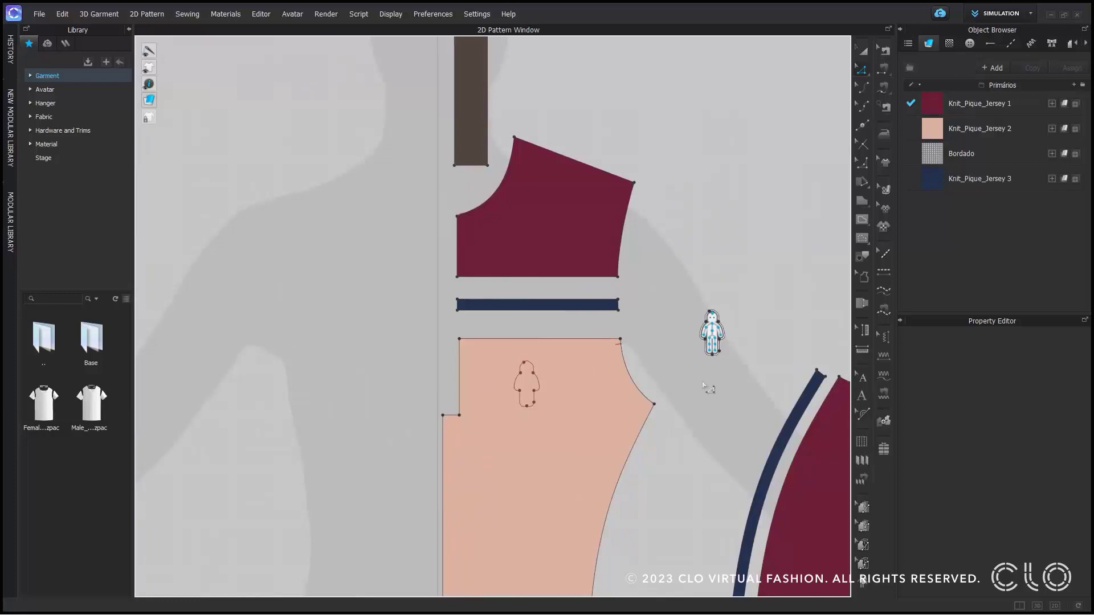
{"action": "left_click", "coordinate": [444, 428]}
{"action": "right_click", "coordinate": [444, 428]}
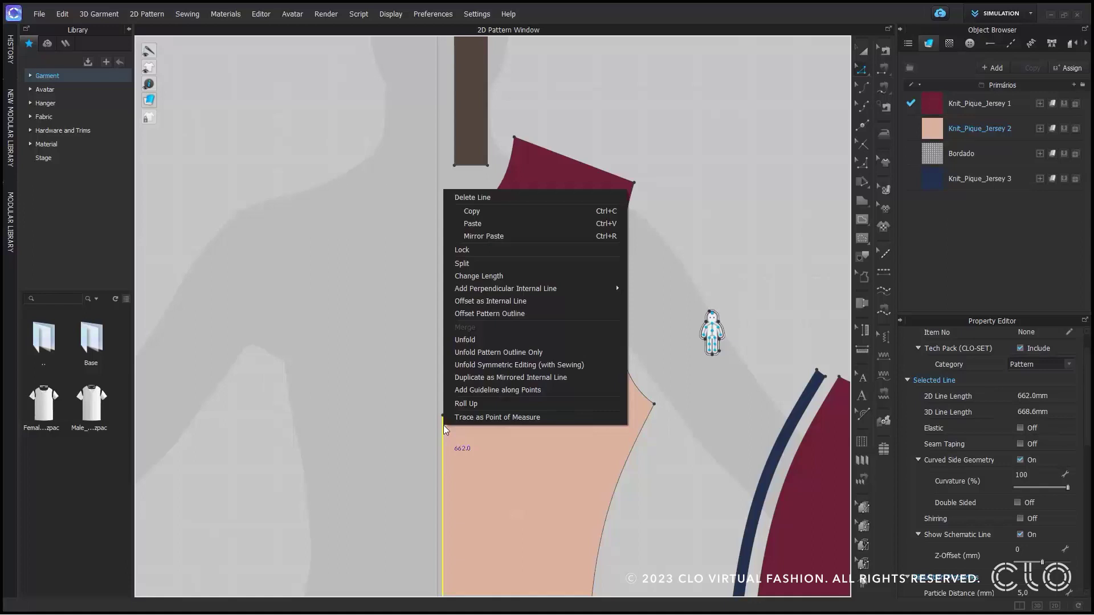
{"action": "key", "text": "Escape"}
{"action": "left_click", "coordinate": [442, 475]}
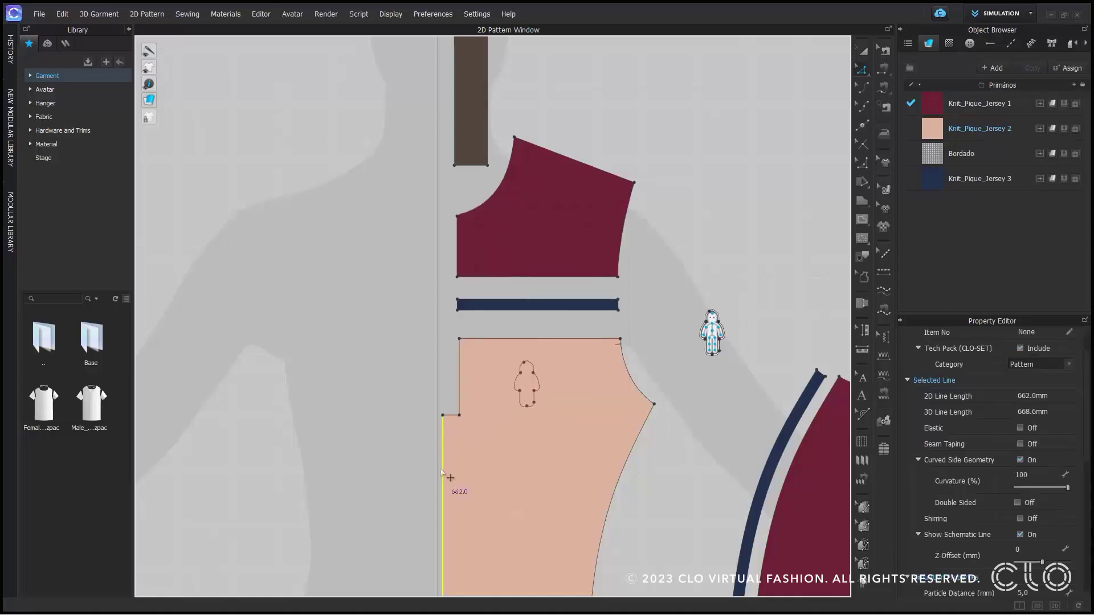
{"action": "right_click", "coordinate": [440, 468]}
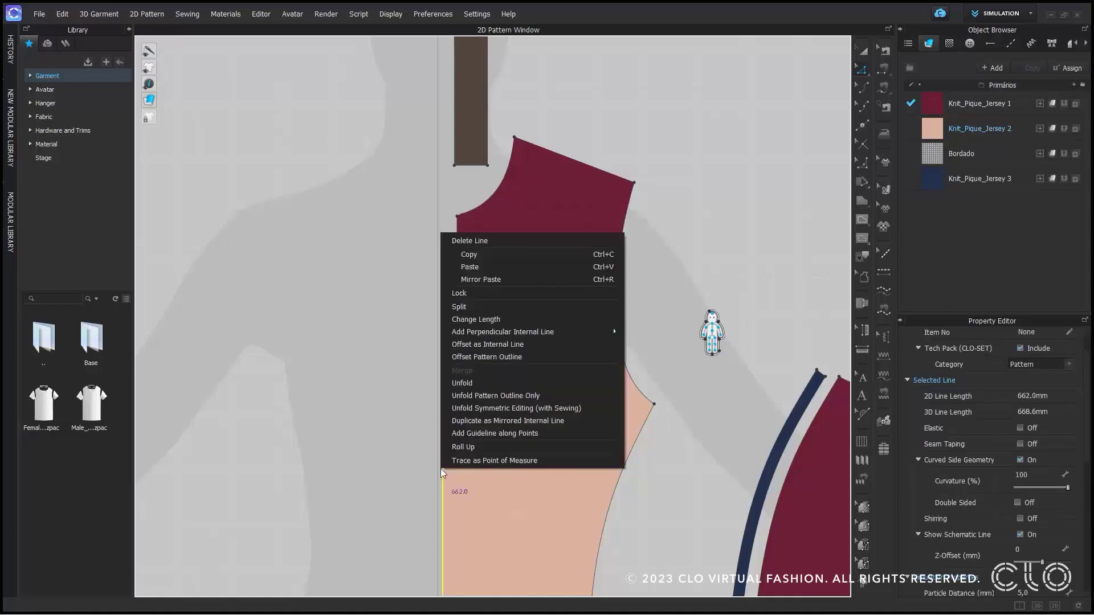
{"action": "left_click", "coordinate": [570, 395]}
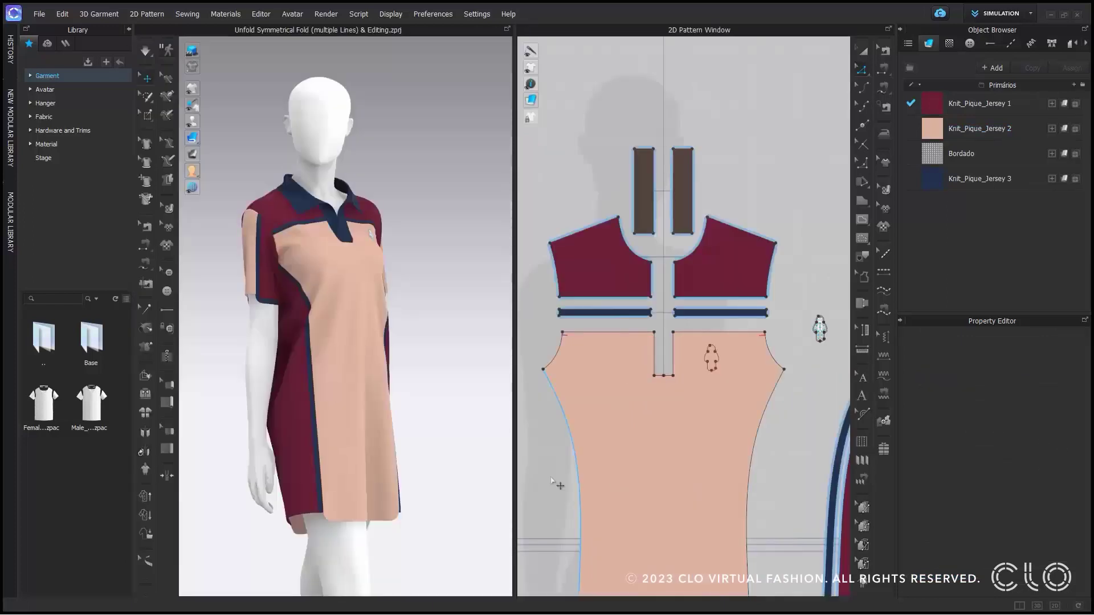
- Try shifting the underarm point of the unfolded front piece slightly outward and undo the move
{"action": "mouse_move", "coordinate": [459, 435]}
{"action": "right_mouse_down"}
{"action": "mouse_move", "coordinate": [386, 435]}
{"action": "mouse_move", "coordinate": [465, 437]}
{"action": "right_mouse_up"}
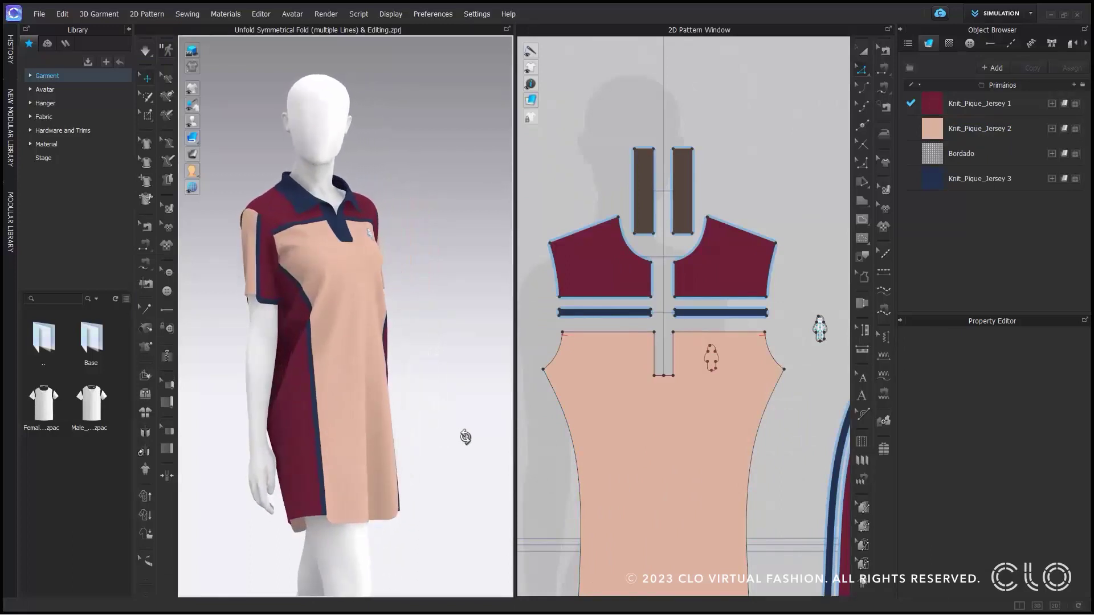
{"action": "left_click", "coordinate": [784, 370]}
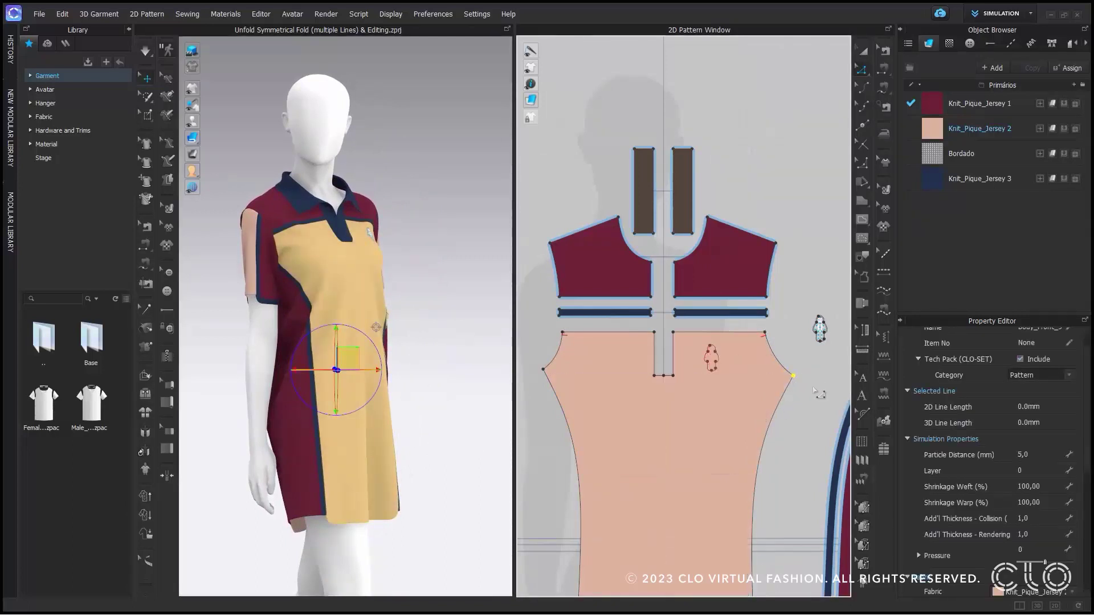
{"action": "key", "text": "ctrl+z"}
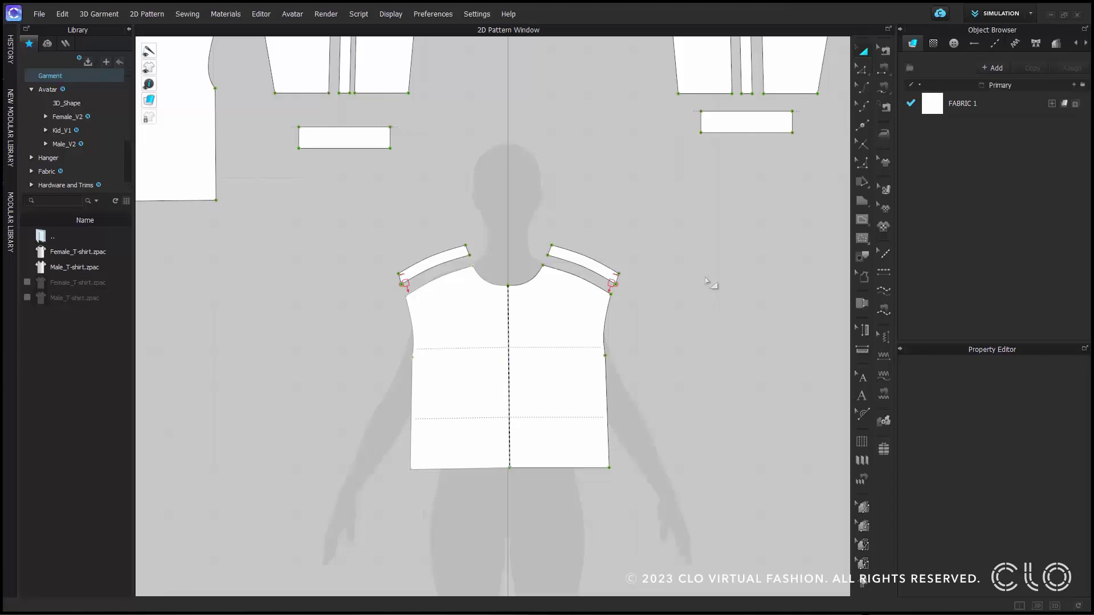
- Clone the unfolded front body pattern's outline as a reference line
{"action": "left_click", "coordinate": [538, 340]}
{"action": "right_click", "coordinate": [538, 340]}
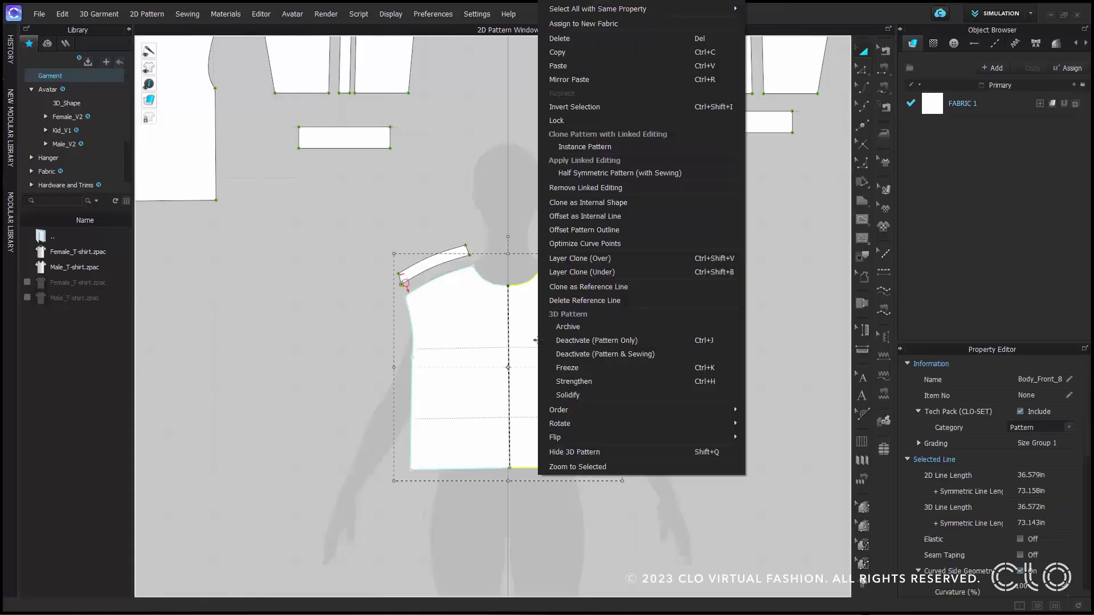
{"action": "left_click", "coordinate": [631, 285]}
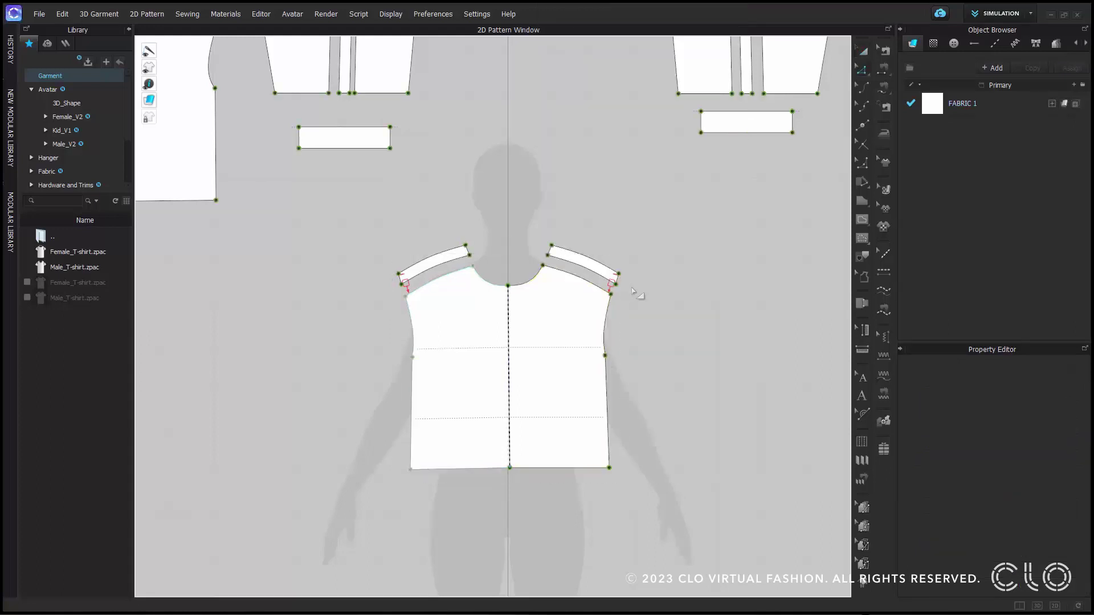
- Extend the front body piece by moving its hem line downward a distance of 4 in
{"action": "left_click_drag", "start_coordinate": [606, 470], "coordinate": [602, 489]}
{"action": "type", "text": "4"}
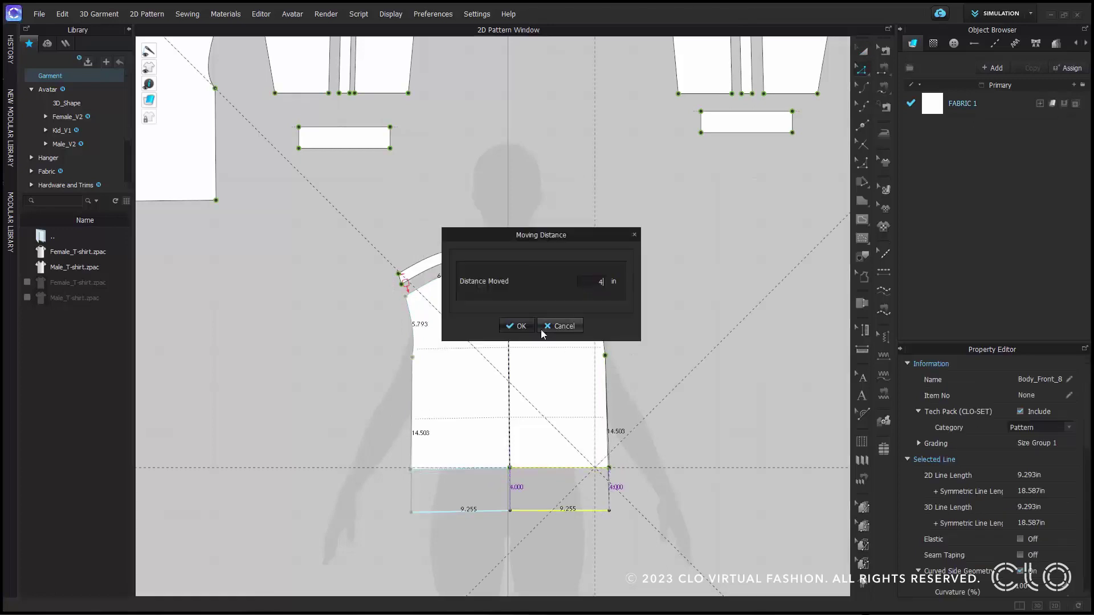
{"action": "left_click", "coordinate": [516, 327]}
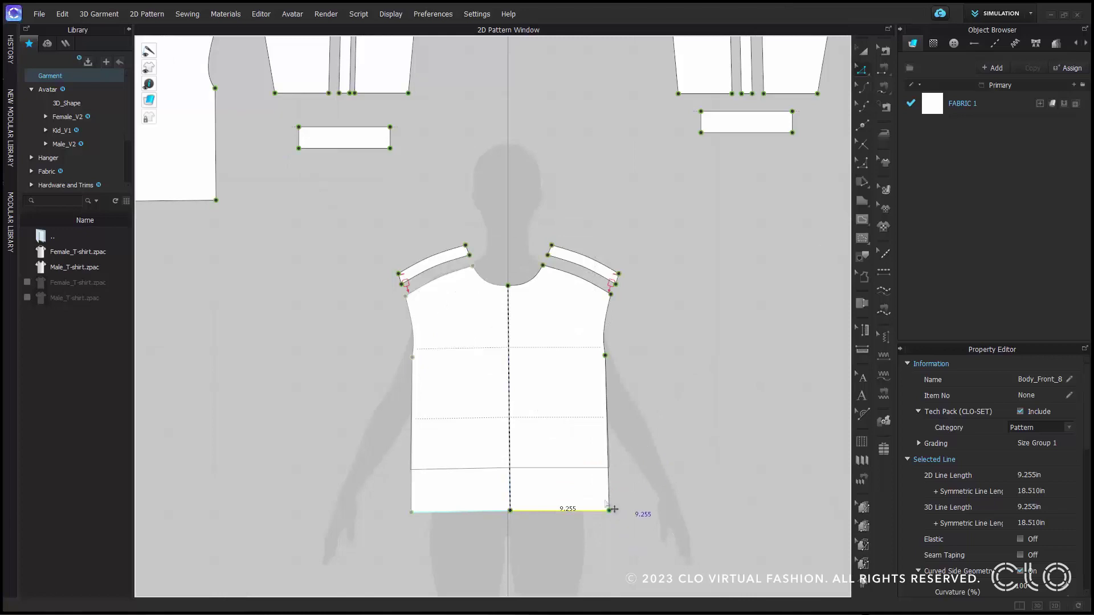
{"action": "left_click", "coordinate": [649, 477]}
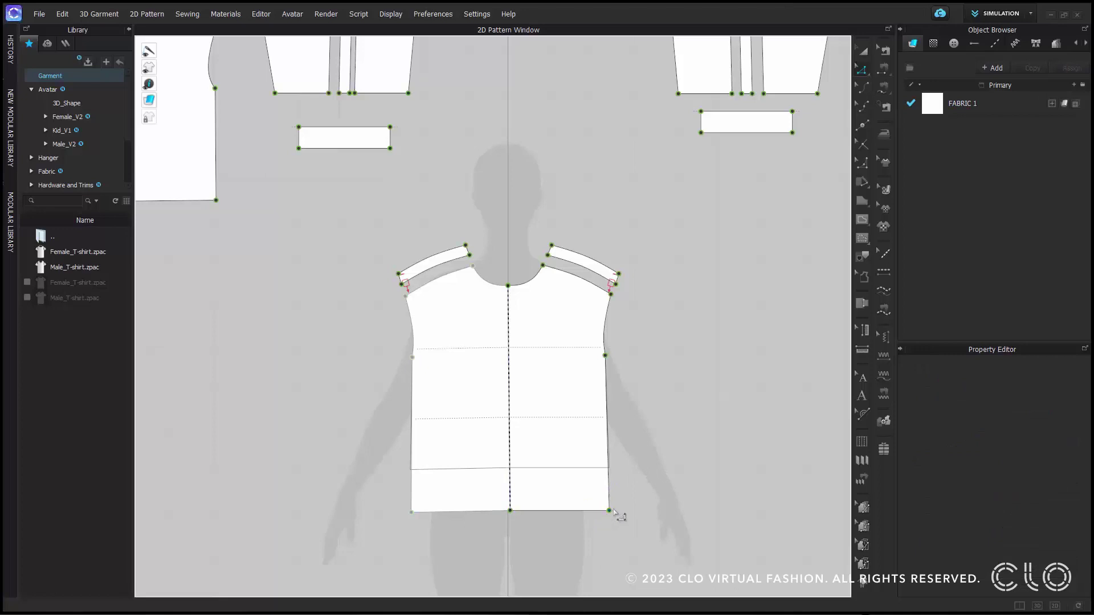
- Trace the reference line at the front piece's original hem level as an internal line
{"action": "left_click", "coordinate": [862, 256]}
{"action": "left_click", "coordinate": [567, 469]}
{"action": "left_click", "coordinate": [567, 469]}
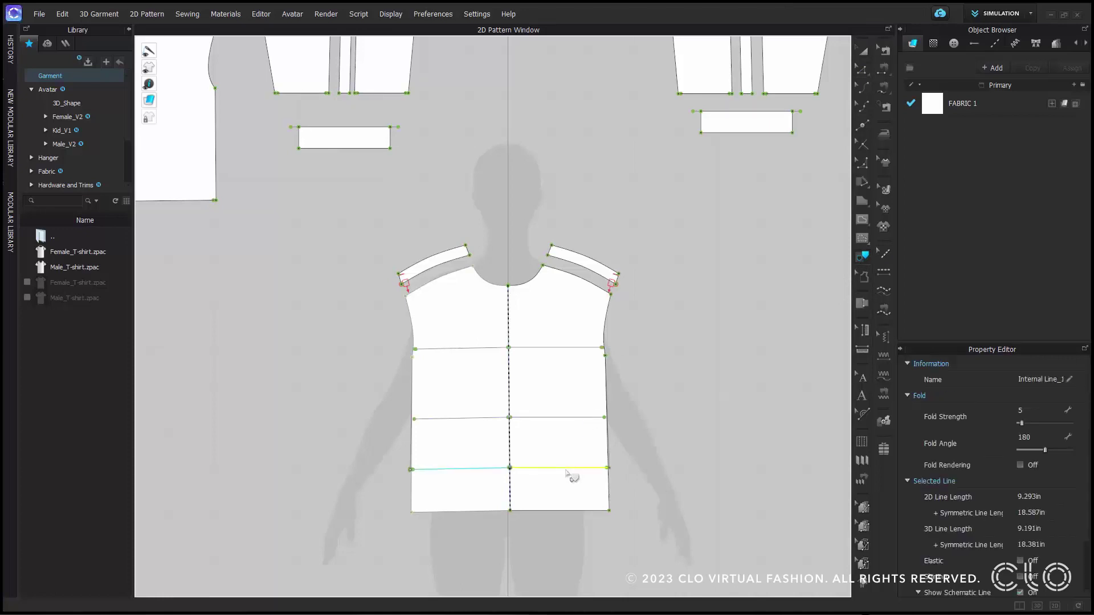
{"action": "right_click", "coordinate": [566, 471]}
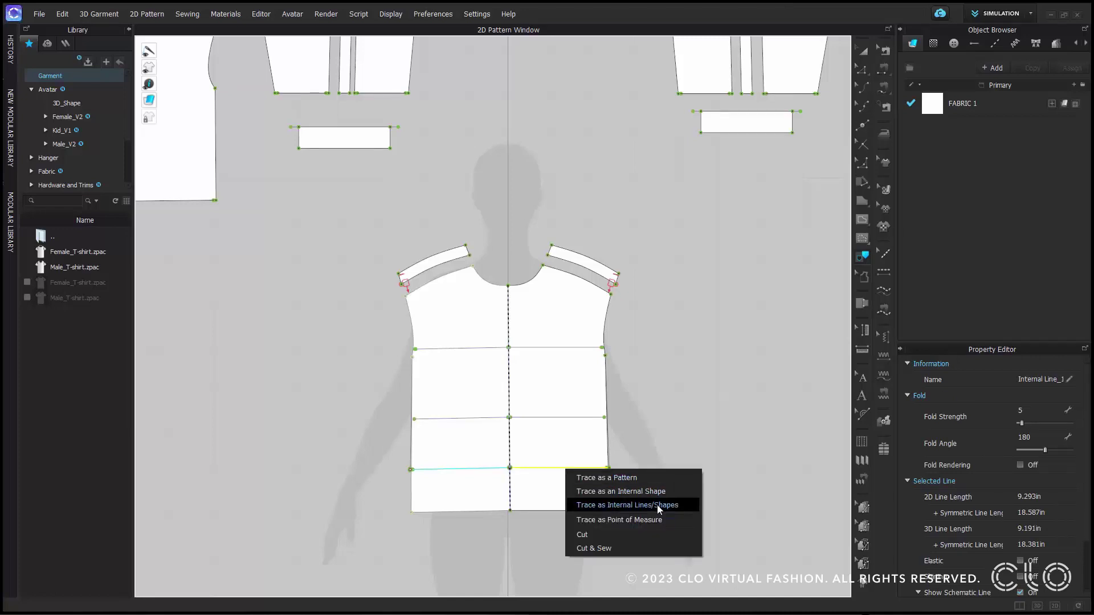
{"action": "left_click", "coordinate": [707, 420]}
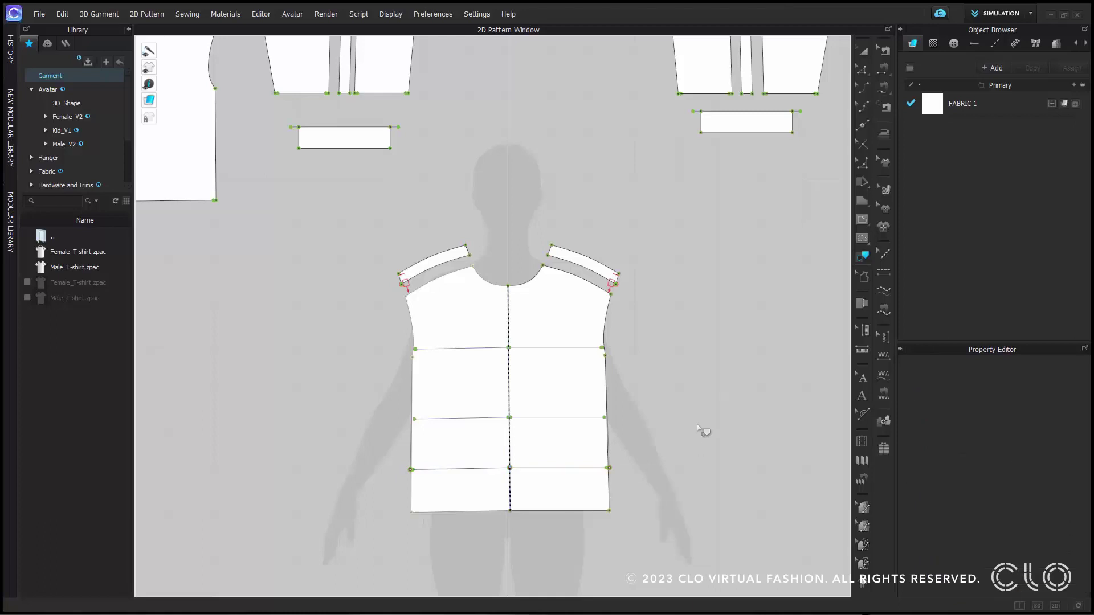
- Replace the front piece's extended hem outline with the traced internal line above it
{"action": "key", "text": "z"}
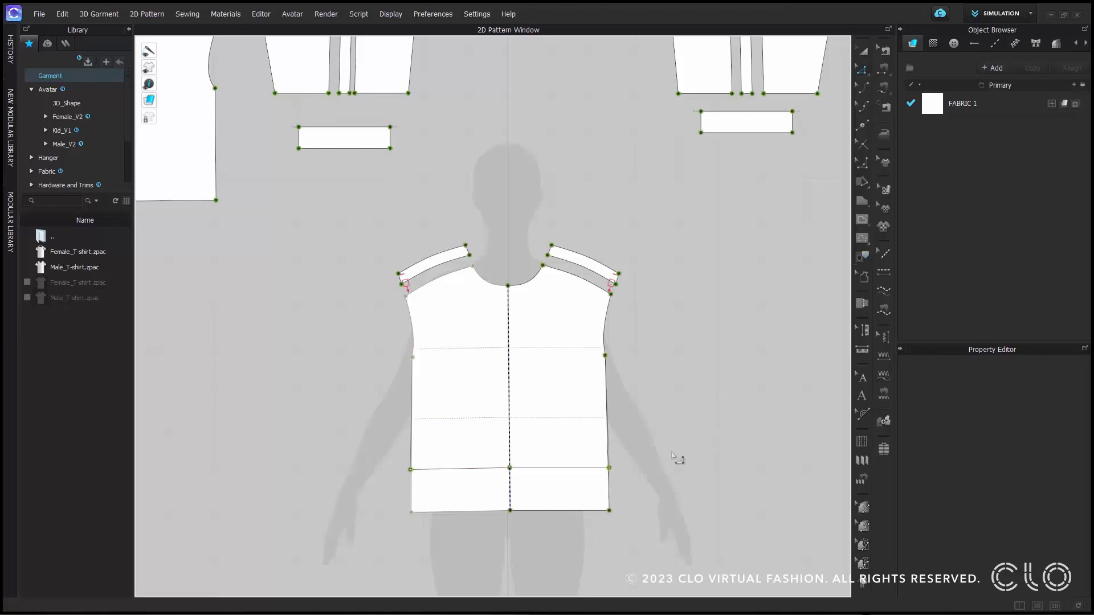
{"action": "left_click", "coordinate": [592, 511]}
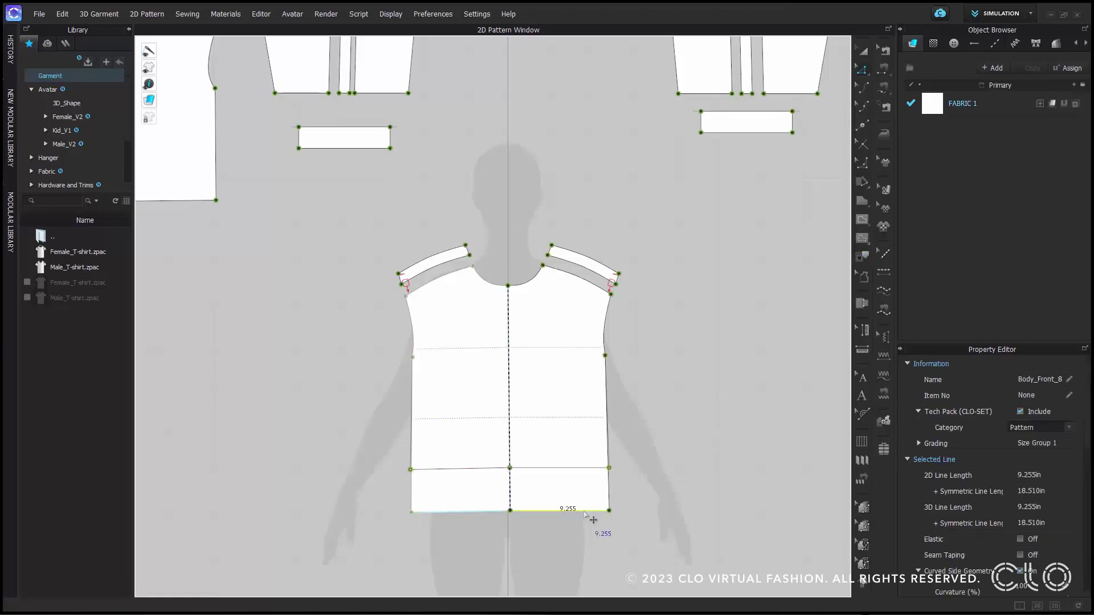
{"action": "left_click", "coordinate": [585, 469], "text": "shift"}
{"action": "right_click", "coordinate": [586, 469]}
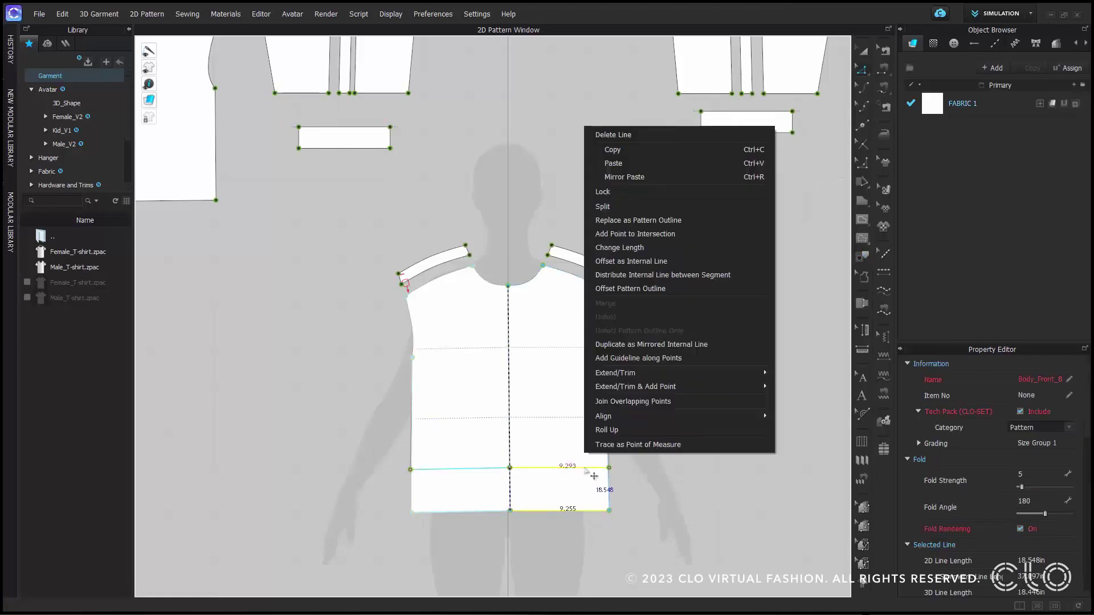
{"action": "left_click", "coordinate": [678, 220]}
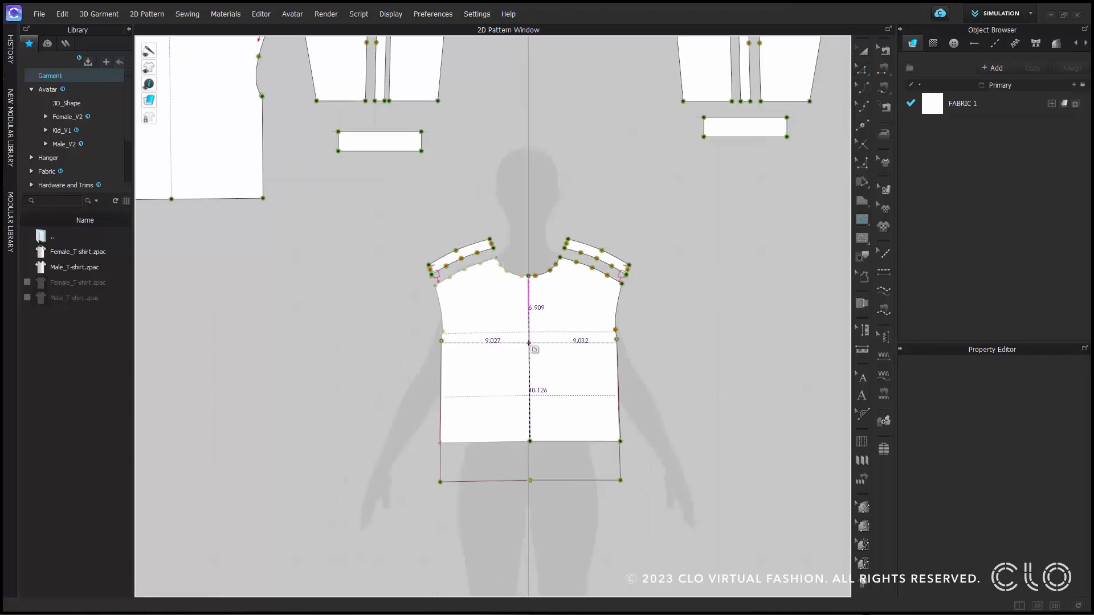
- Draw an internal line about 9.02 in long from the center front to the side edge, and cut and sew along it
{"action": "left_click", "coordinate": [529, 340]}
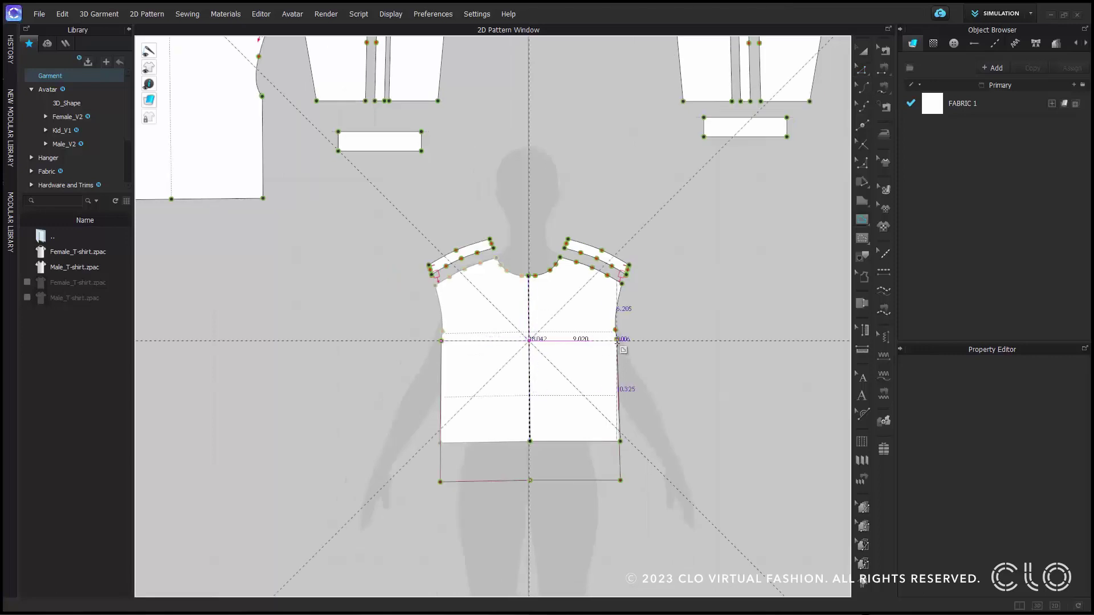
{"action": "left_click", "coordinate": [617, 340]}
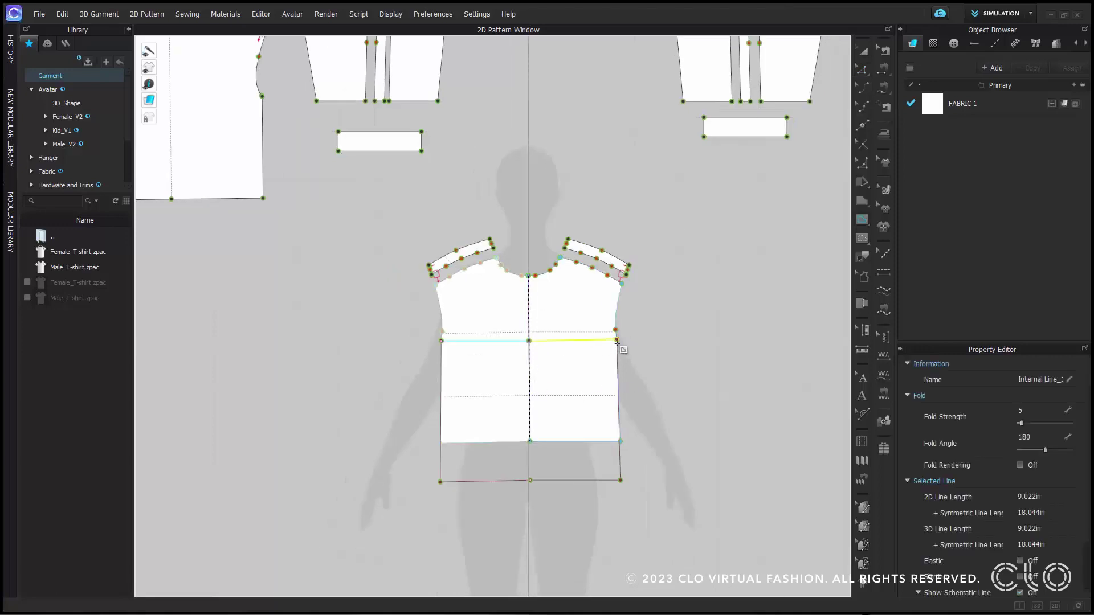
{"action": "right_click", "coordinate": [576, 341]}
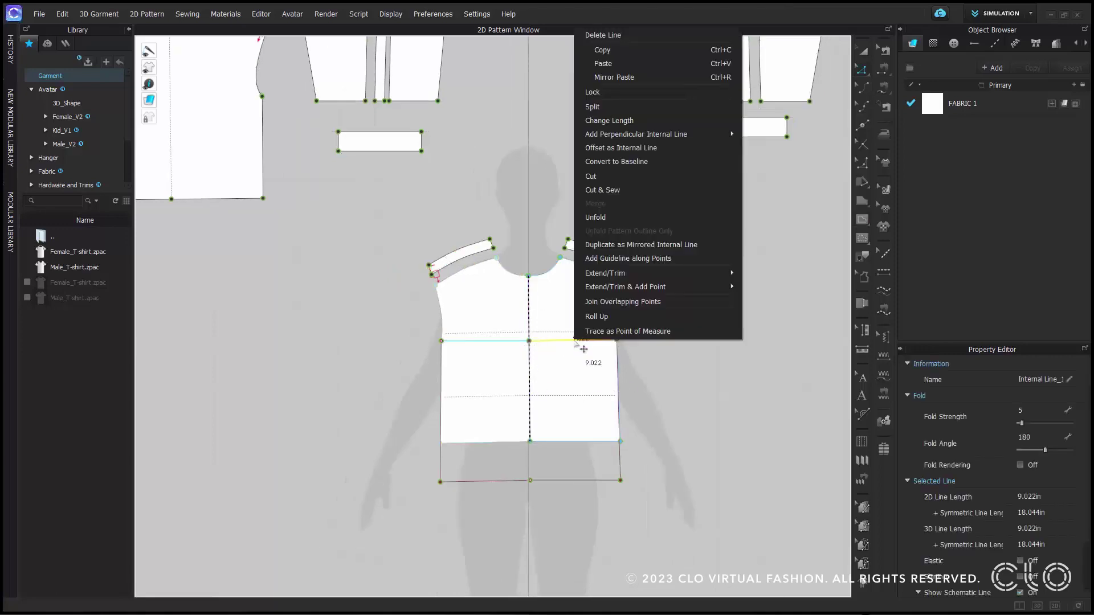
{"action": "left_click", "coordinate": [658, 190]}
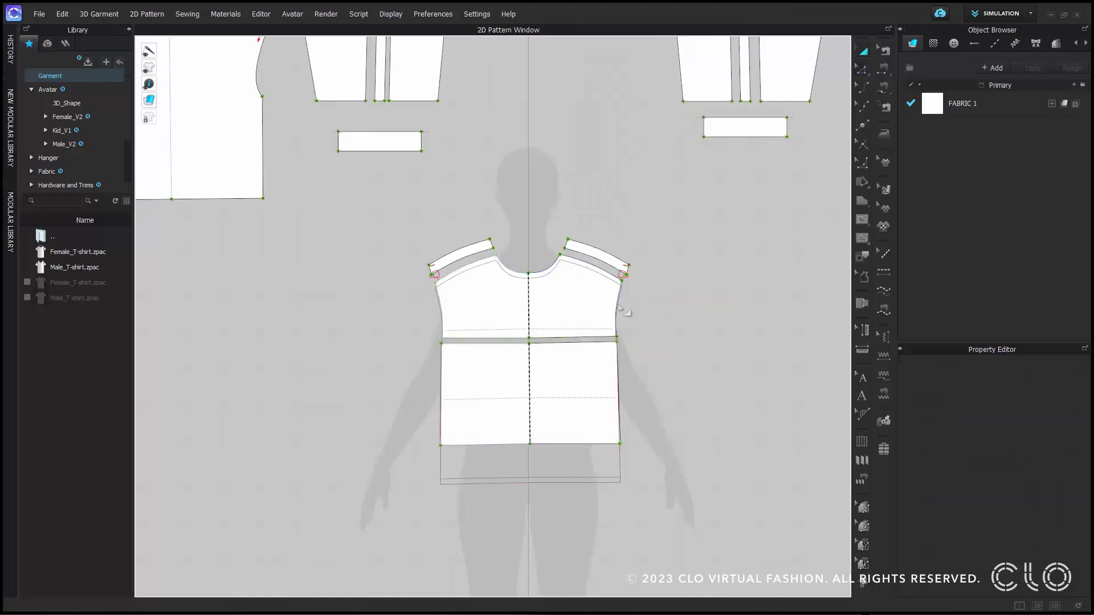
- Move the upper front piece out to the side, clear of the lower front piece
{"action": "left_click_drag", "start_coordinate": [582, 304], "coordinate": [762, 315]}
{"action": "middle_click_drag", "start_coordinate": [762, 315], "coordinate": [632, 303]}
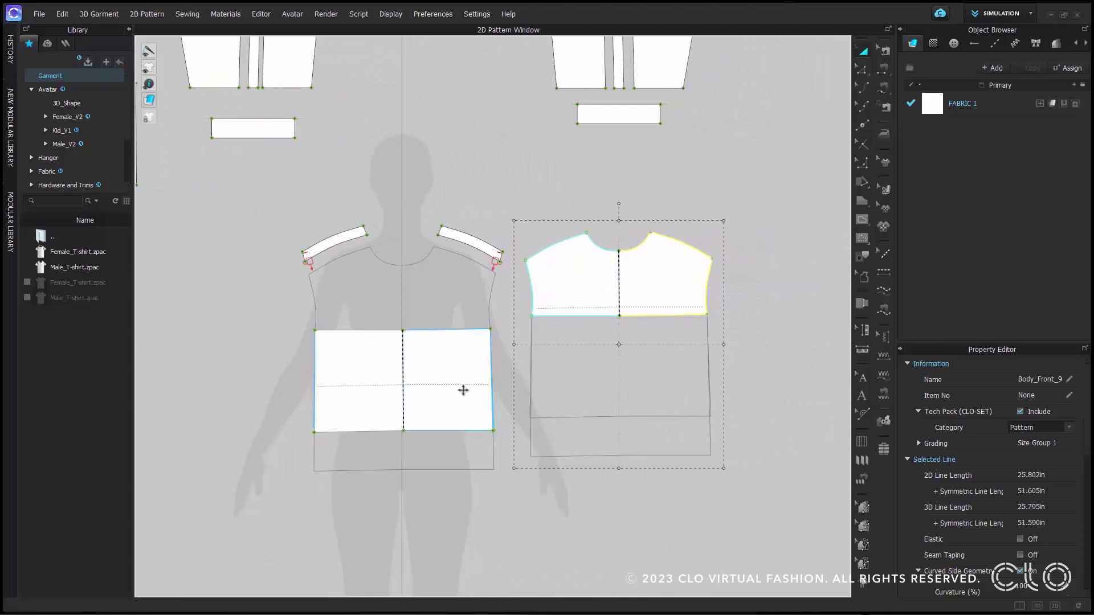
{"action": "left_click", "coordinate": [565, 199]}
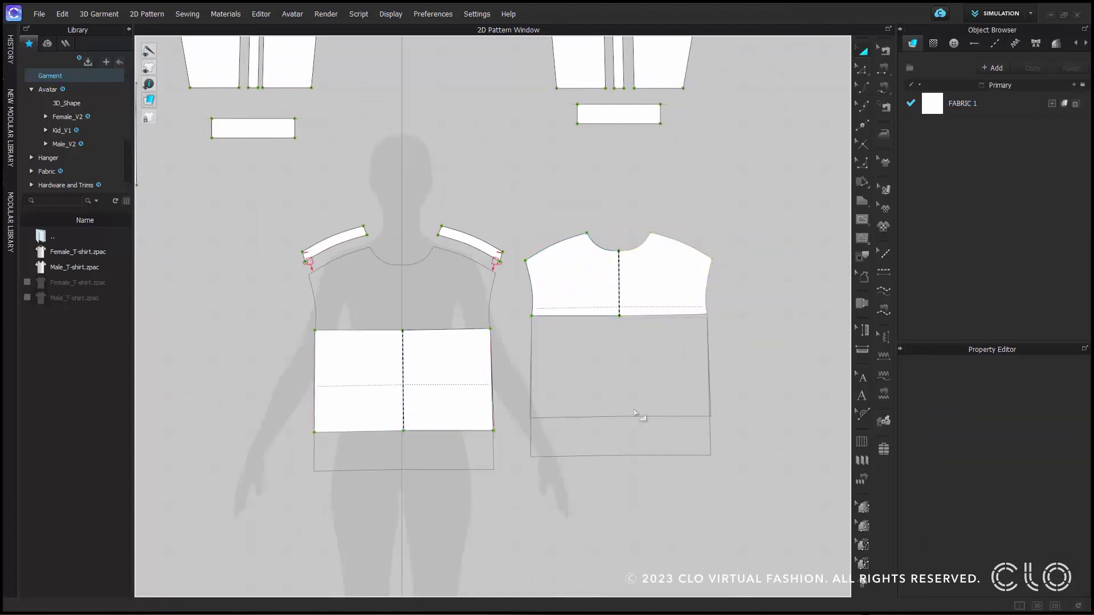
- Draw a half pocket shape from the lower front piece's center line with segments of about 4.89, 4.44, 1.49 and 6.38 in
{"action": "left_click", "coordinate": [469, 408]}
{"action": "middle_click_drag", "start_coordinate": [469, 407], "coordinate": [545, 391]}
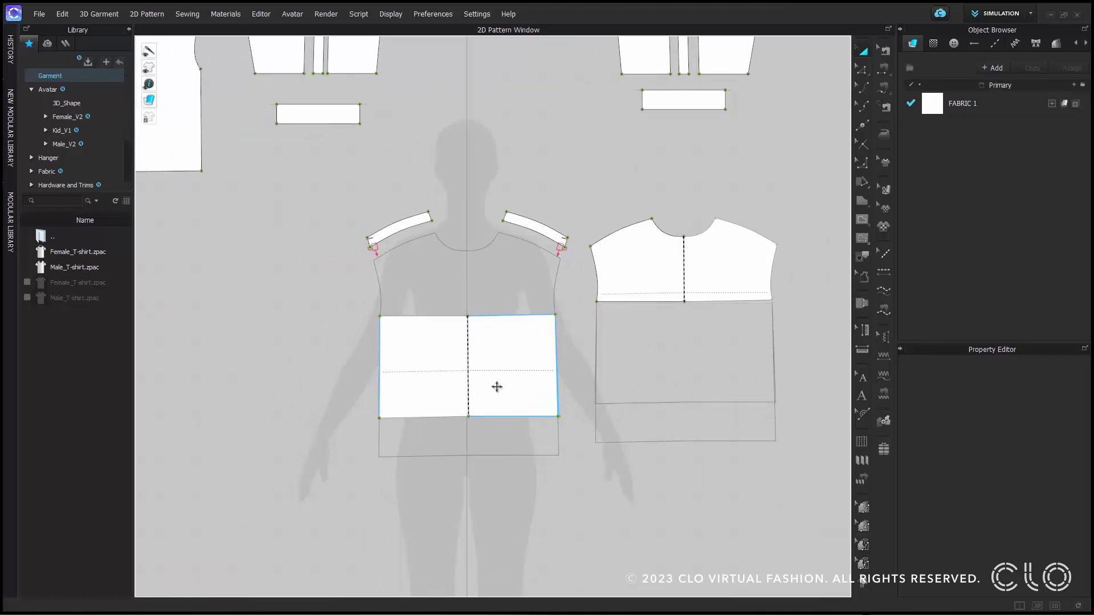
{"action": "scroll", "coordinate": [497, 387], "scroll_direction": "up", "scroll_amount": 3}
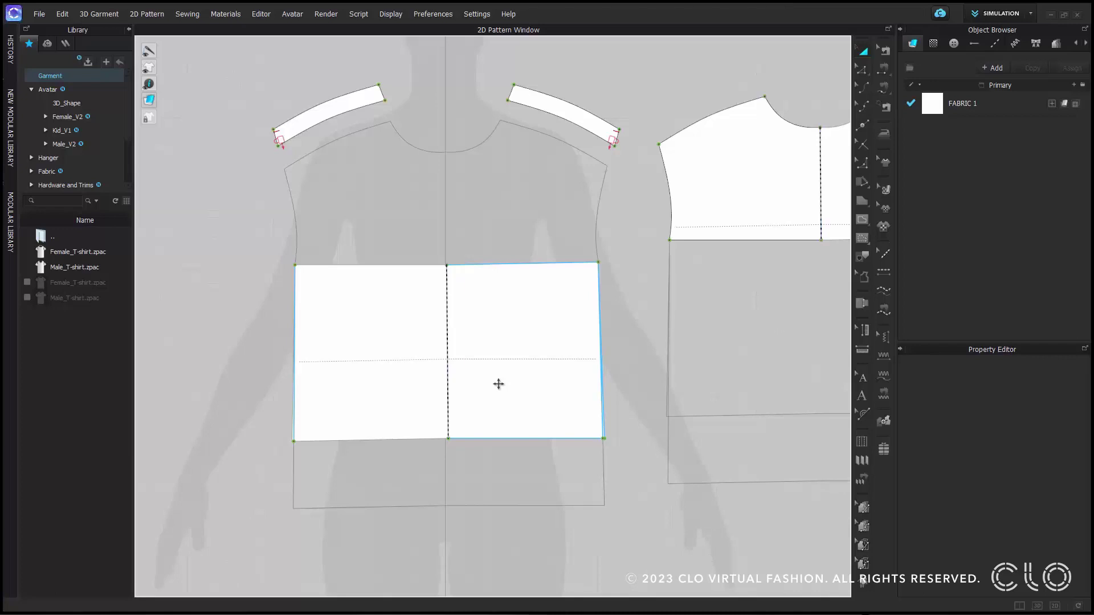
{"action": "middle_click_drag", "start_coordinate": [499, 384], "coordinate": [494, 391]}
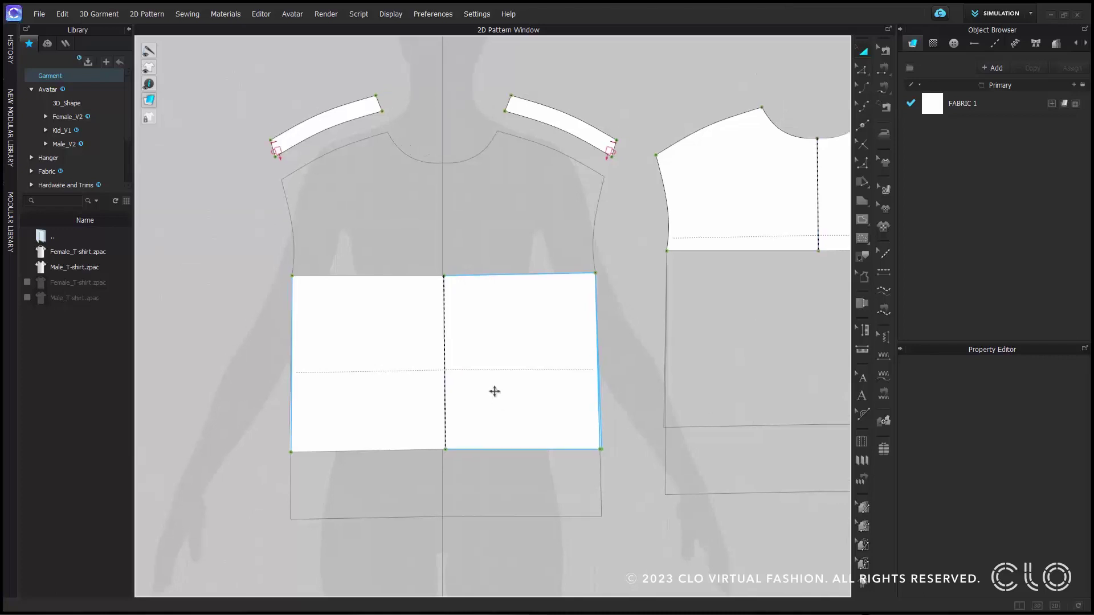
{"action": "key", "text": "g"}
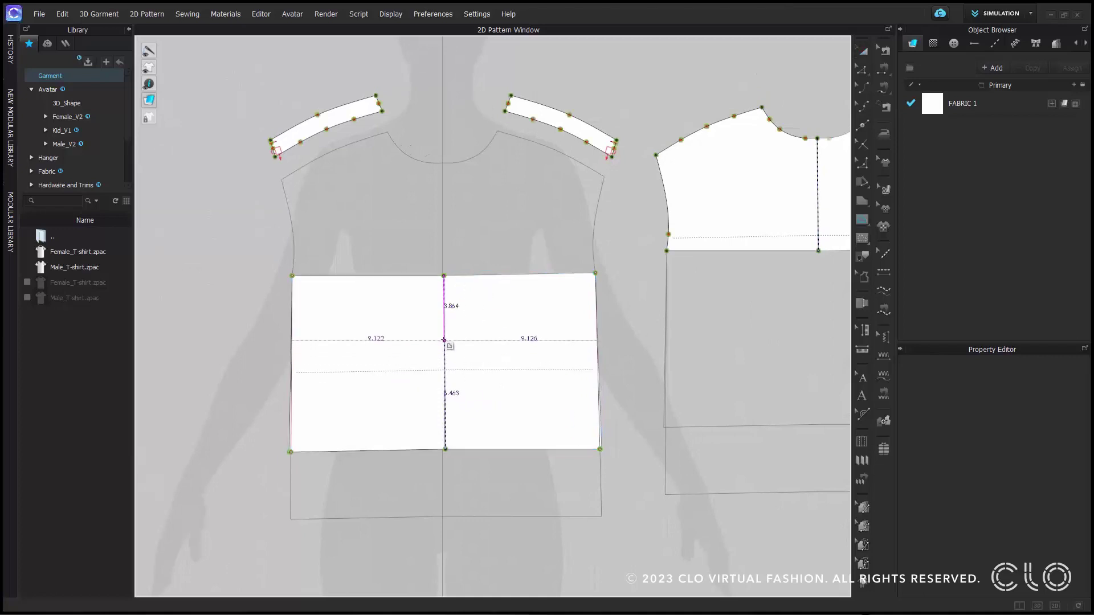
{"action": "left_click", "coordinate": [443, 335]}
{"action": "left_click", "coordinate": [526, 335]}
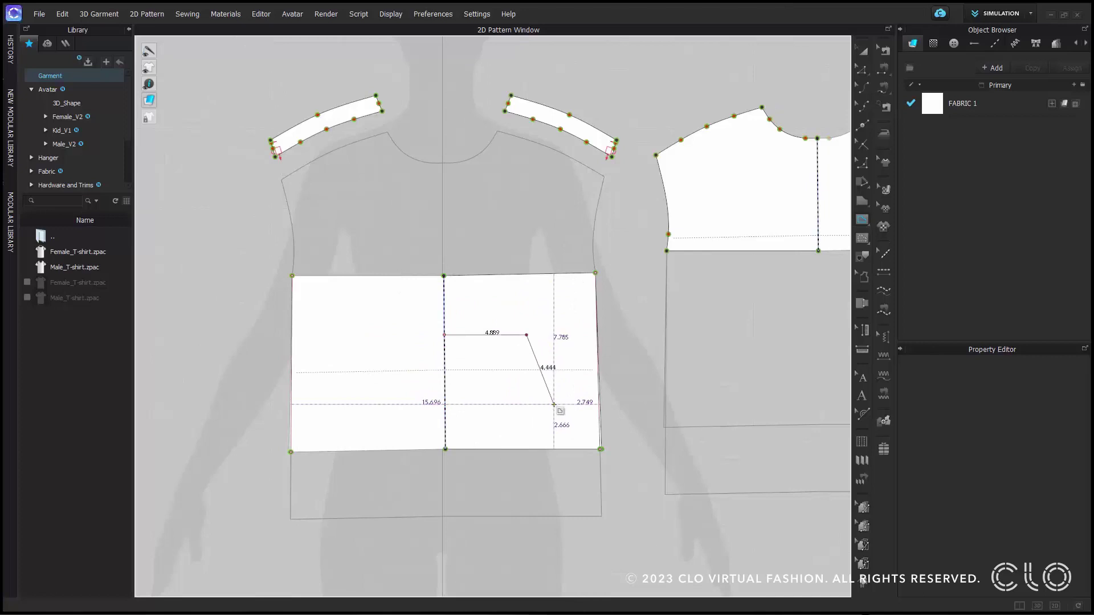
{"action": "left_click", "coordinate": [555, 429]}
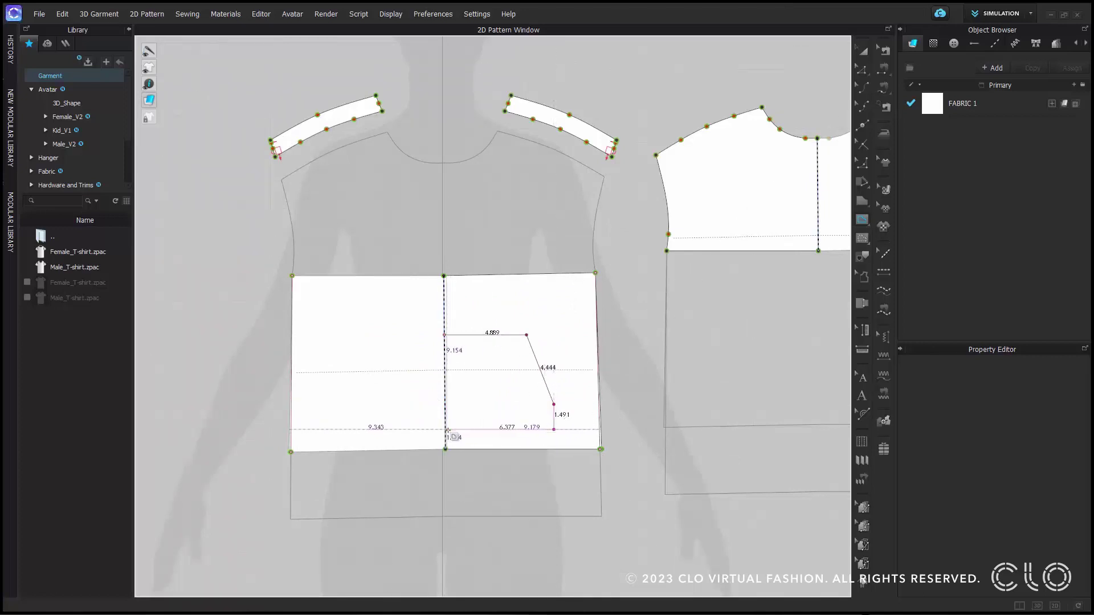
{"action": "left_click", "coordinate": [445, 429]}
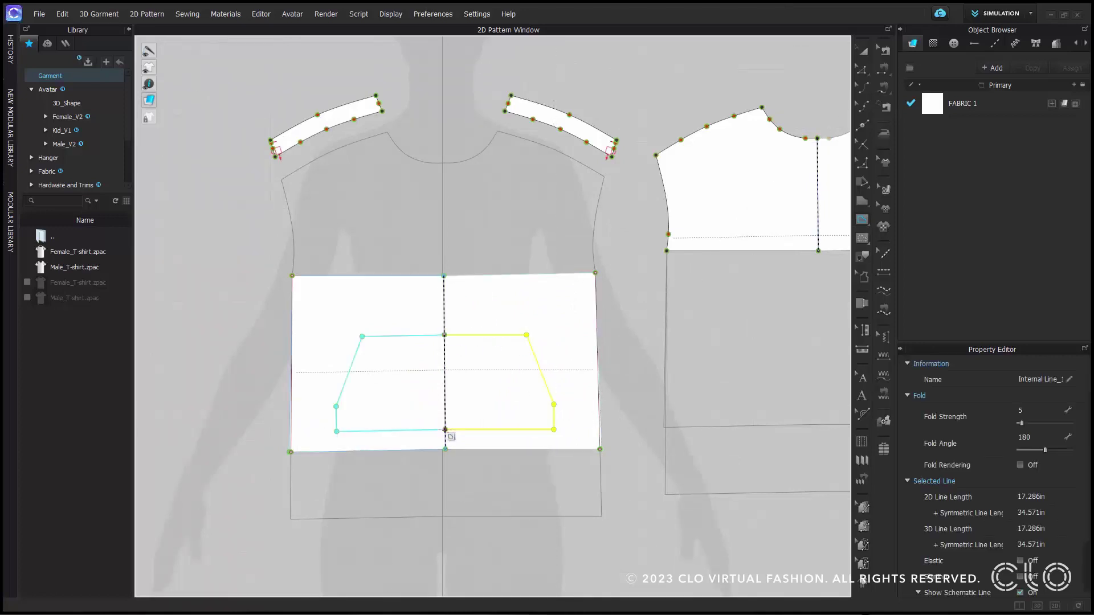
- Trace the half pocket shape as a separate pattern and place it below the lower front piece
{"action": "right_click", "coordinate": [447, 357]}
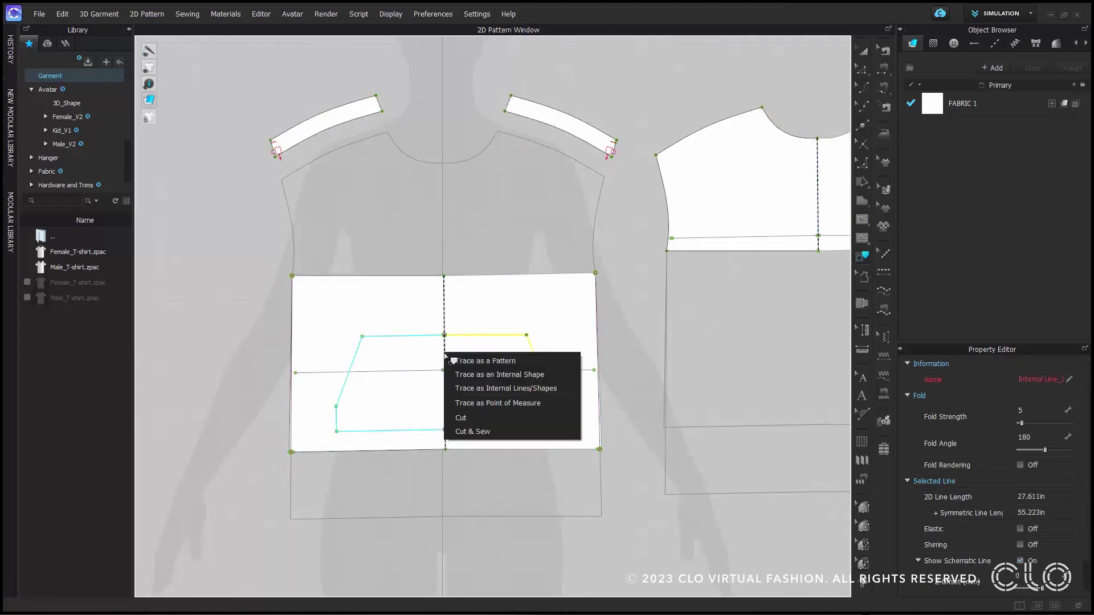
{"action": "left_click", "coordinate": [467, 361]}
{"action": "scroll", "coordinate": [493, 366], "scroll_direction": "down", "scroll_amount": 3}
{"action": "left_click_drag", "start_coordinate": [508, 342], "coordinate": [491, 459]}
{"action": "scroll", "coordinate": [506, 440], "scroll_direction": "up", "scroll_amount": 3}
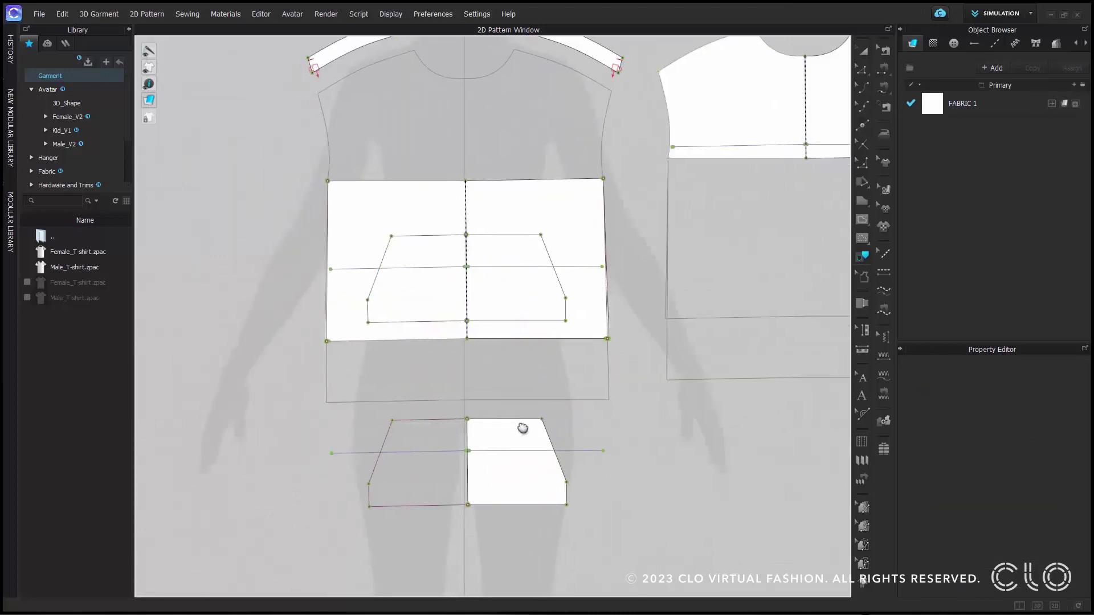
- Unfold the traced pocket pattern along its center line with symmetric editing and sewing
{"action": "right_click", "coordinate": [468, 444]}
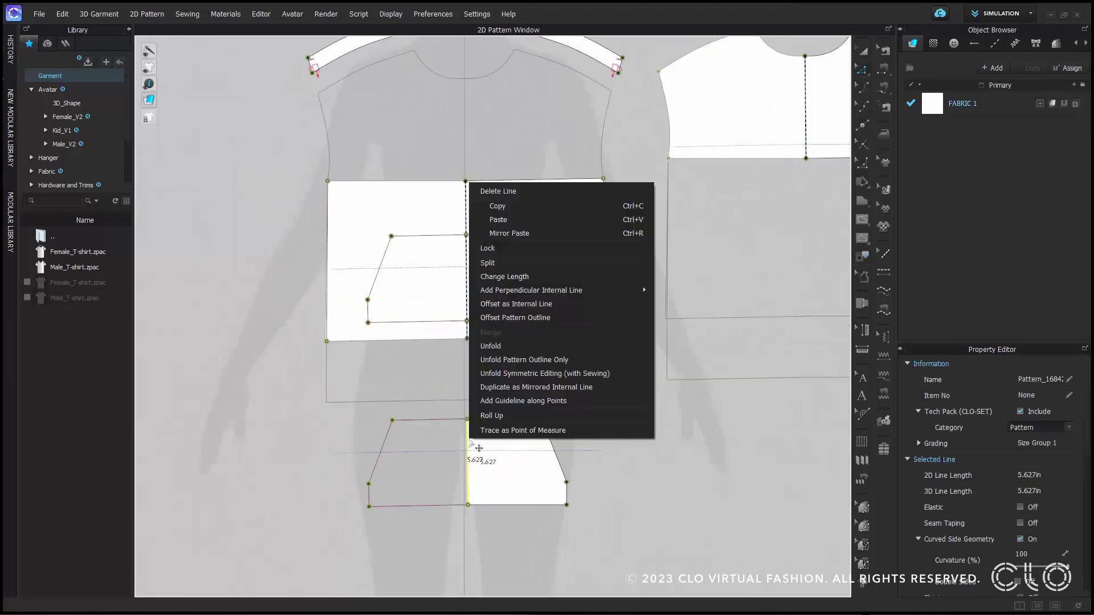
{"action": "left_click", "coordinate": [566, 374]}
{"action": "scroll", "coordinate": [590, 448], "scroll_direction": "down", "scroll_amount": 2}
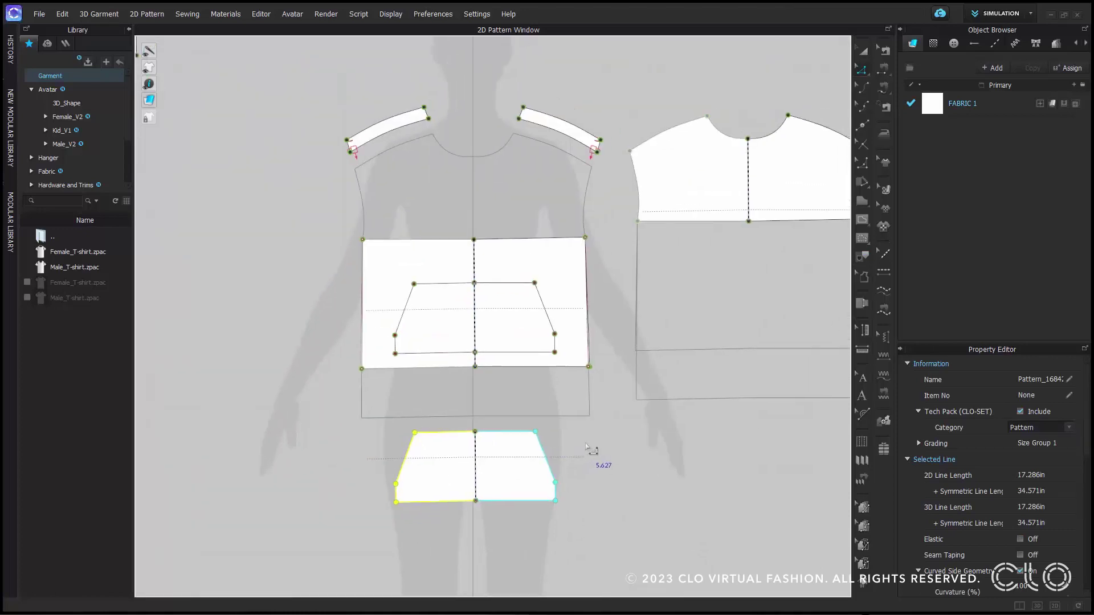
{"action": "left_click", "coordinate": [586, 446]}
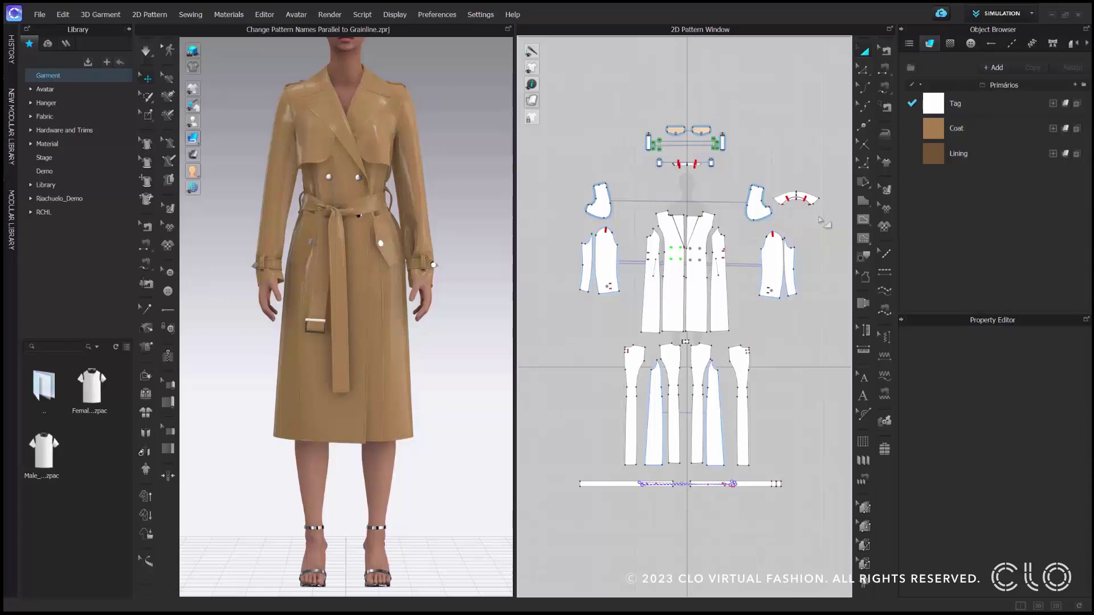
- Show the pattern names and grainlines on the trench coat's lapel, collar and sleeve patterns
{"action": "scroll", "coordinate": [820, 220], "scroll_direction": "up", "scroll_amount": 6}
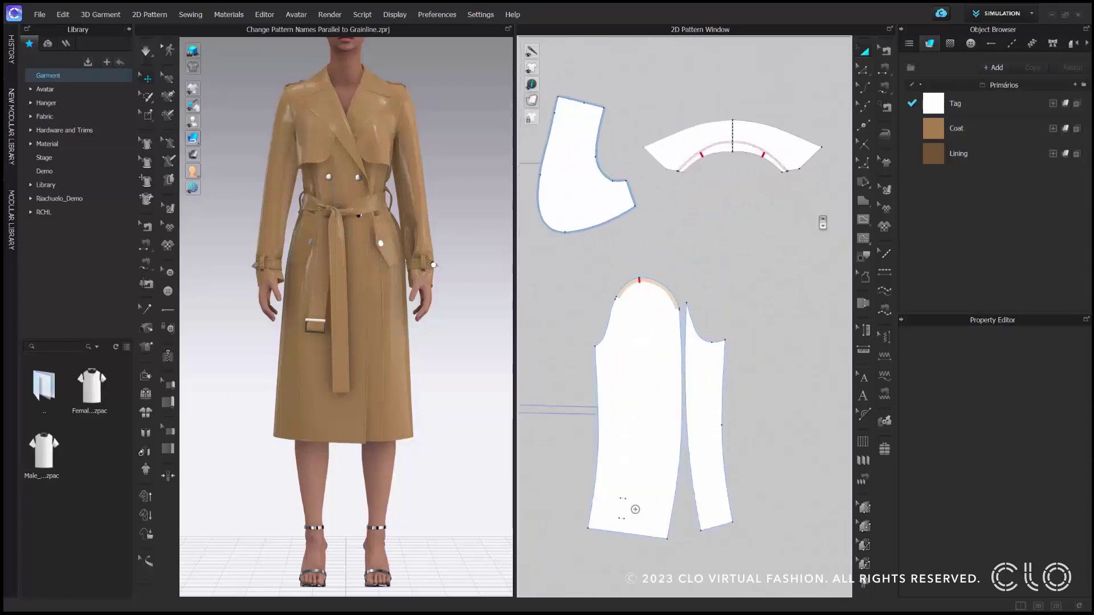
{"action": "mouse_move", "coordinate": [532, 85]}
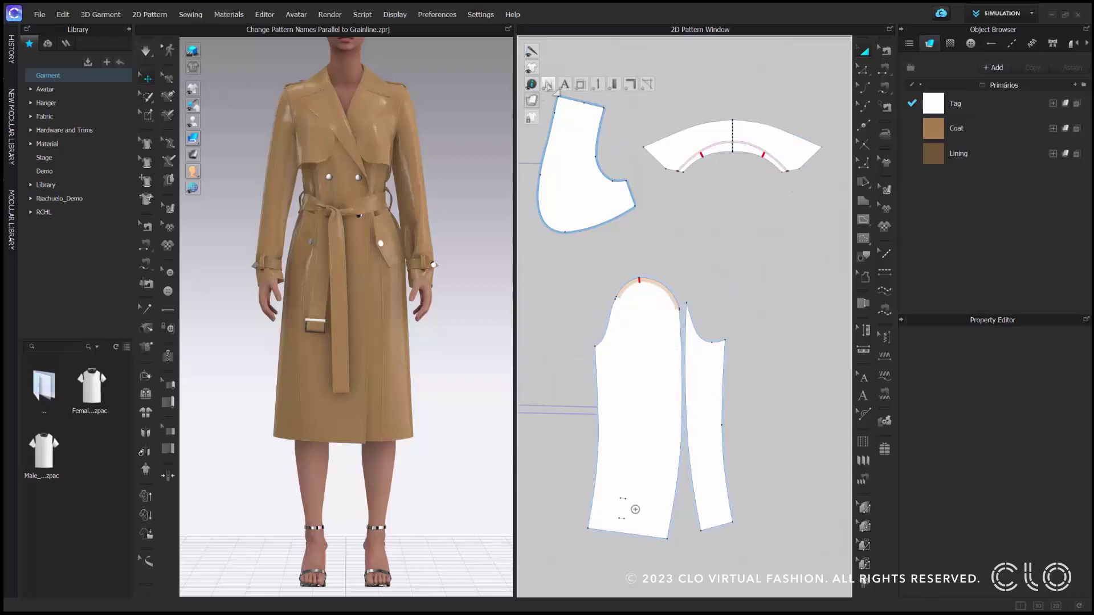
{"action": "left_click", "coordinate": [548, 85]}
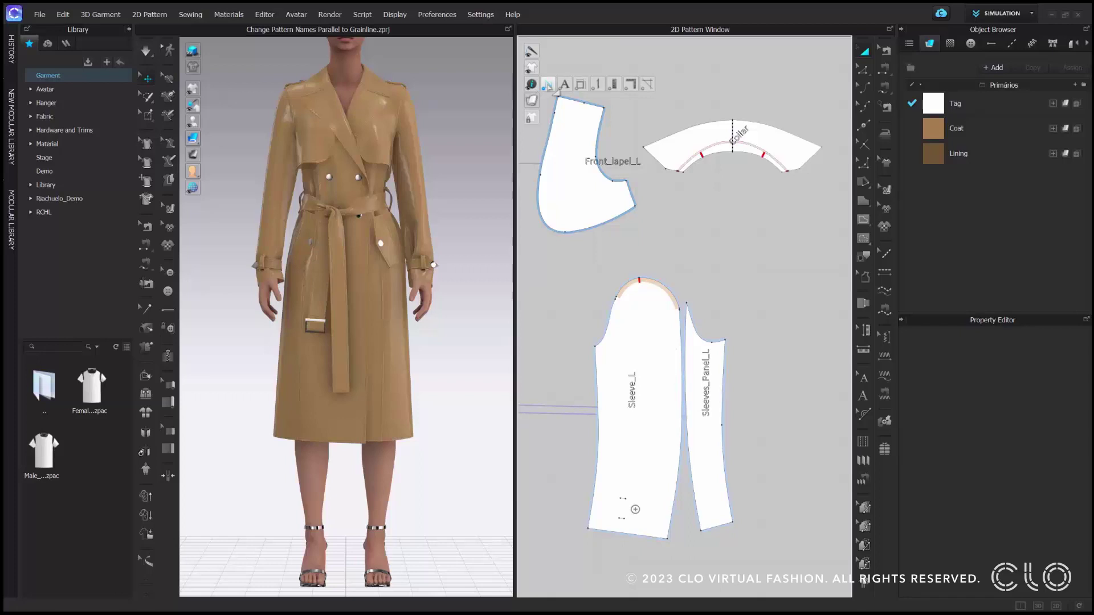
{"action": "left_click", "coordinate": [601, 87]}
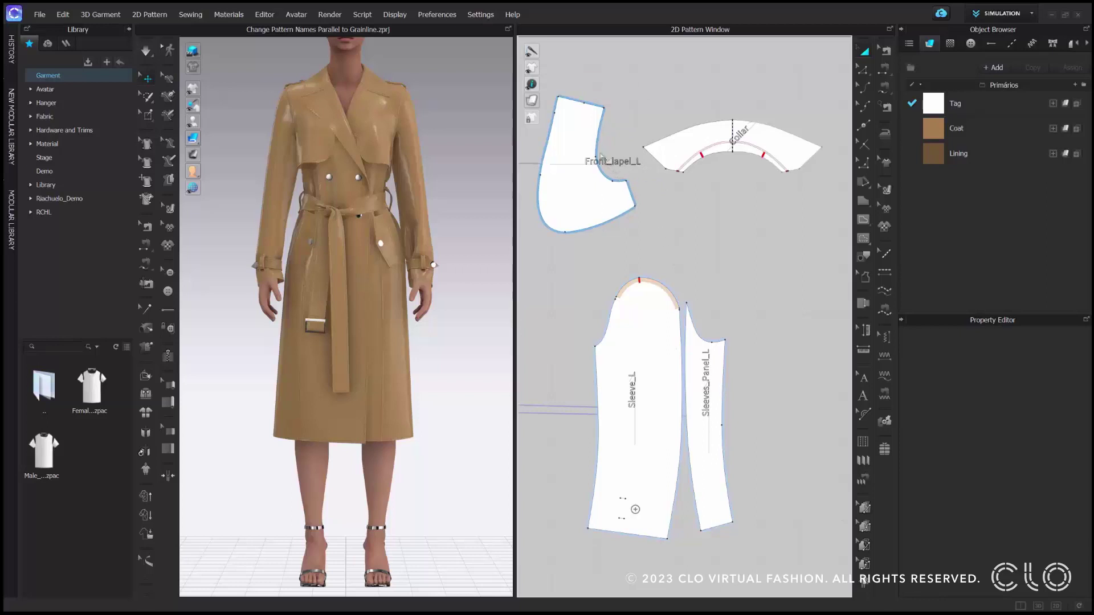
- Move the grainline of the Sleeve_L pattern up toward the sleeve cap with Edit Texture
{"action": "mouse_move", "coordinate": [534, 86]}
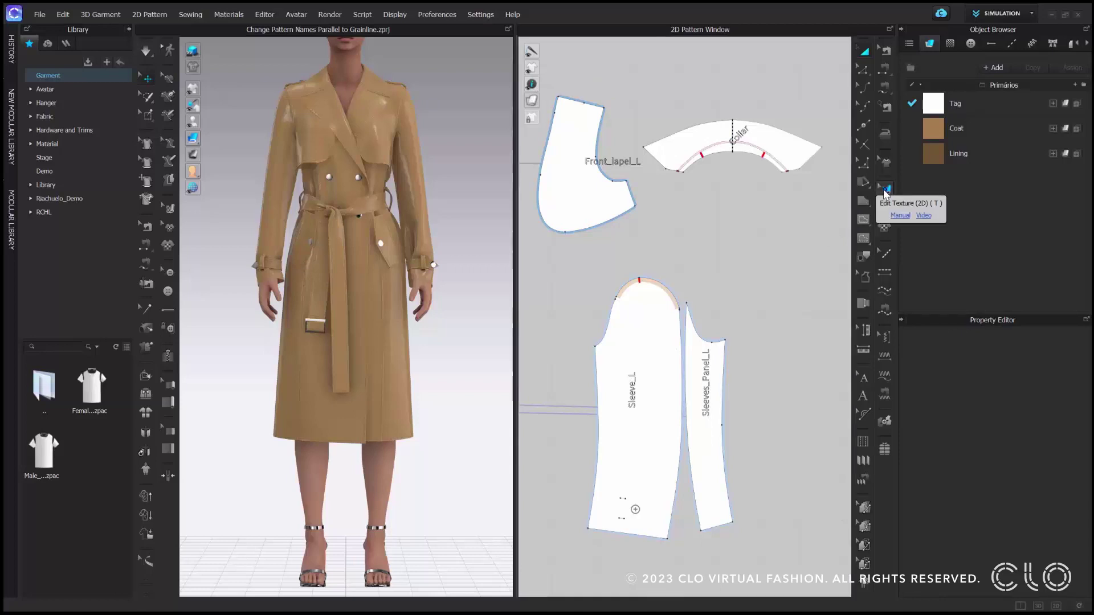
{"action": "left_click", "coordinate": [886, 191]}
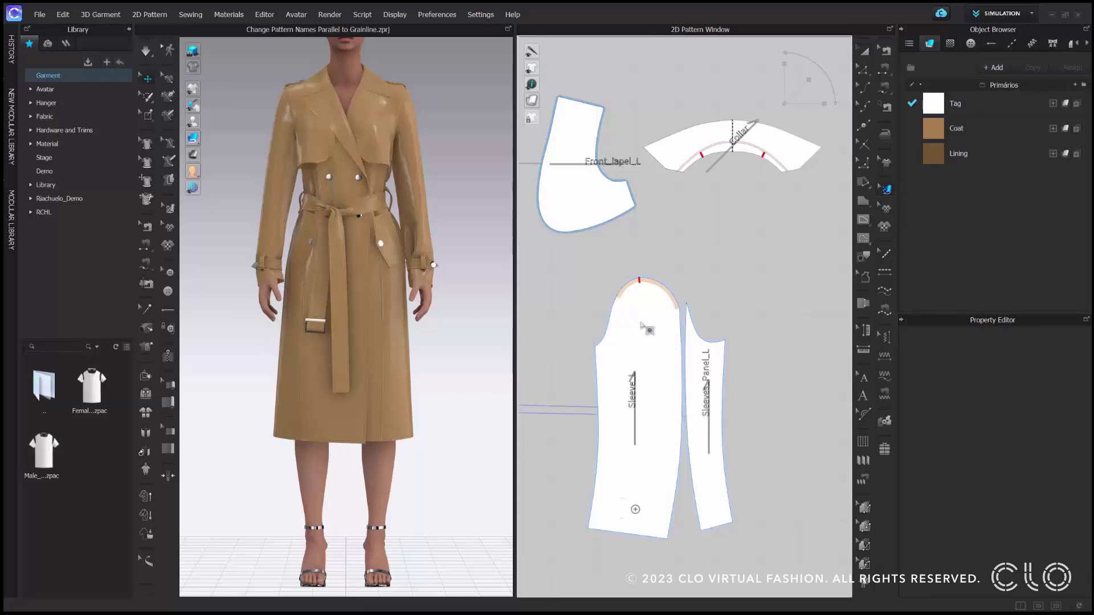
{"action": "left_click", "coordinate": [646, 328]}
{"action": "left_click_drag", "start_coordinate": [652, 320], "coordinate": [640, 370]}
{"action": "left_click_drag", "start_coordinate": [653, 321], "coordinate": [640, 338]}
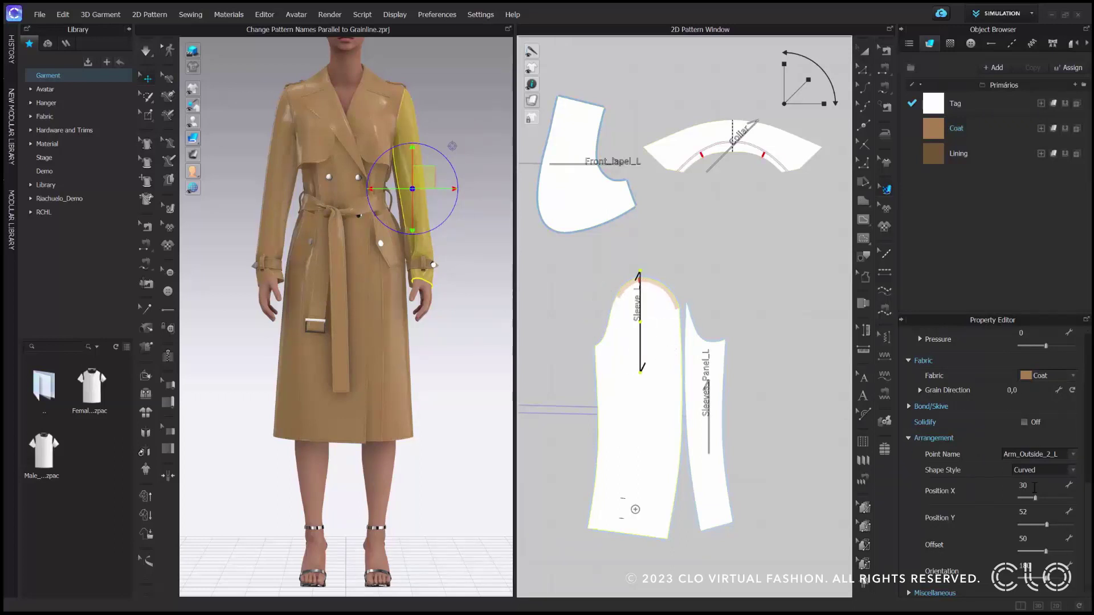
- Try grain directions of 90, 180 and 270 degrees on the Sleeve_L pattern, and set it back to 0
{"action": "scroll", "coordinate": [1034, 488], "scroll_direction": "down", "scroll_amount": 1}
{"action": "left_click", "coordinate": [1023, 385]}
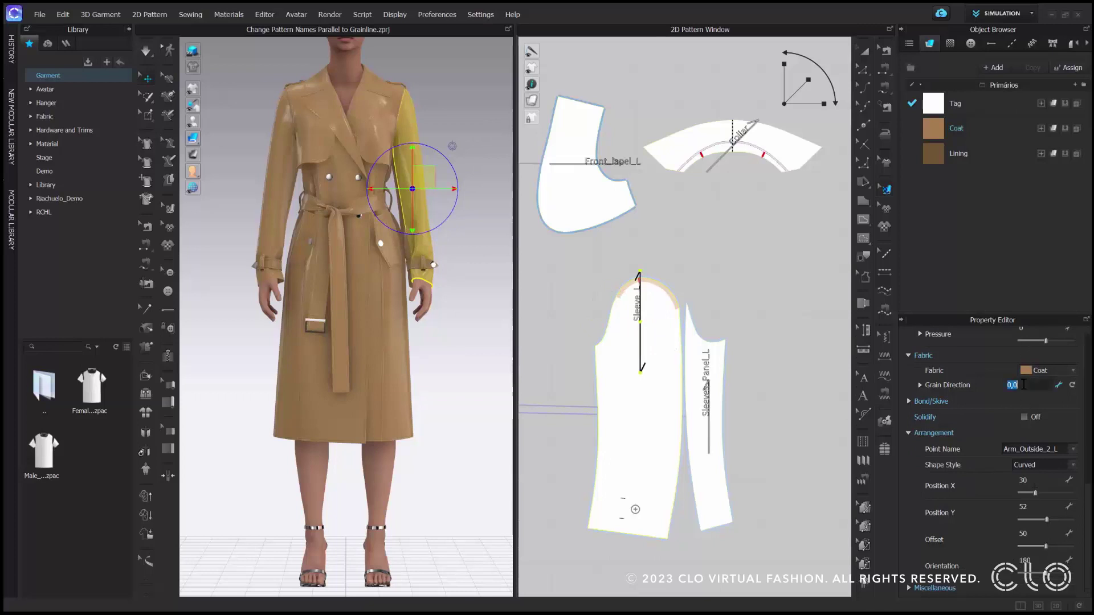
{"action": "type", "text": "90"}
{"action": "key", "text": "Return"}
{"action": "left_click", "coordinate": [1017, 385]}
{"action": "type", "text": "270"}
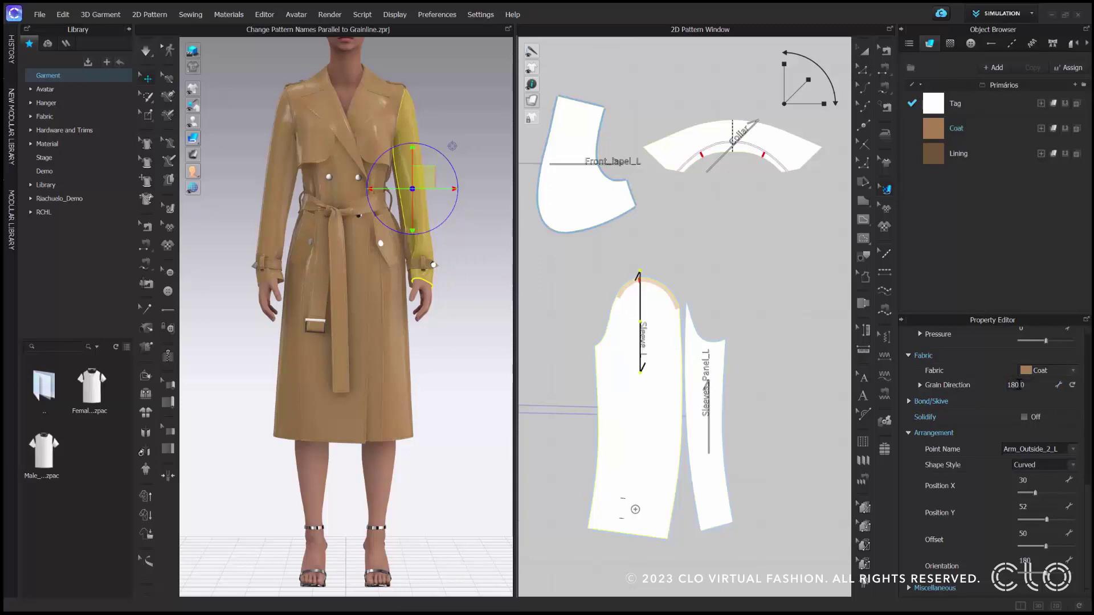
{"action": "type", "text": "0"}
{"action": "key", "text": "Return"}
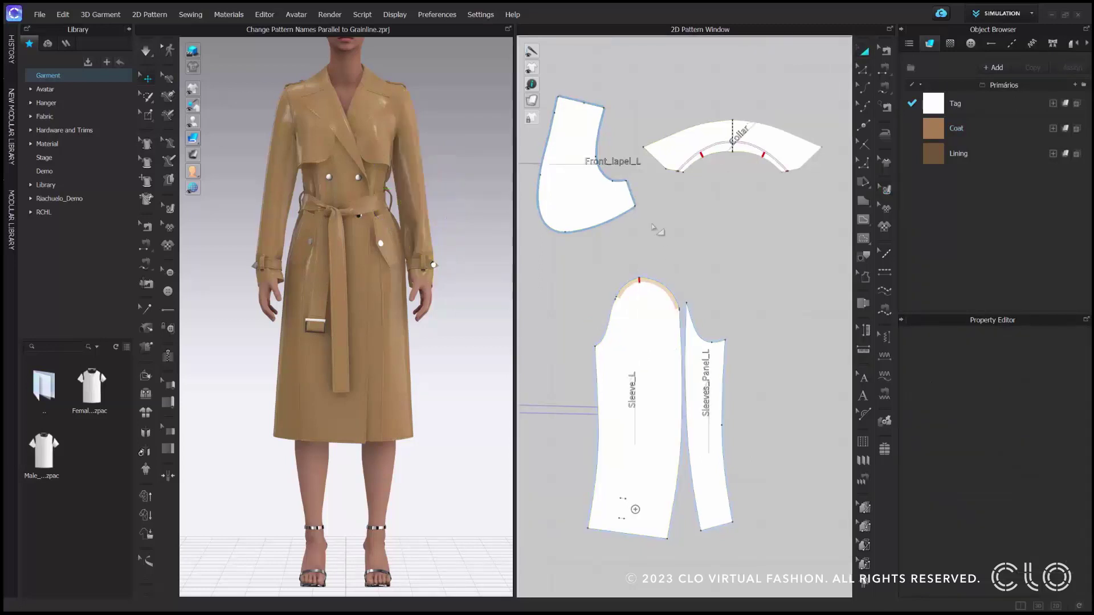
- Examine the curve points on all pattern outlines with Edit Curve Point
{"action": "mouse_move", "coordinate": [534, 87]}
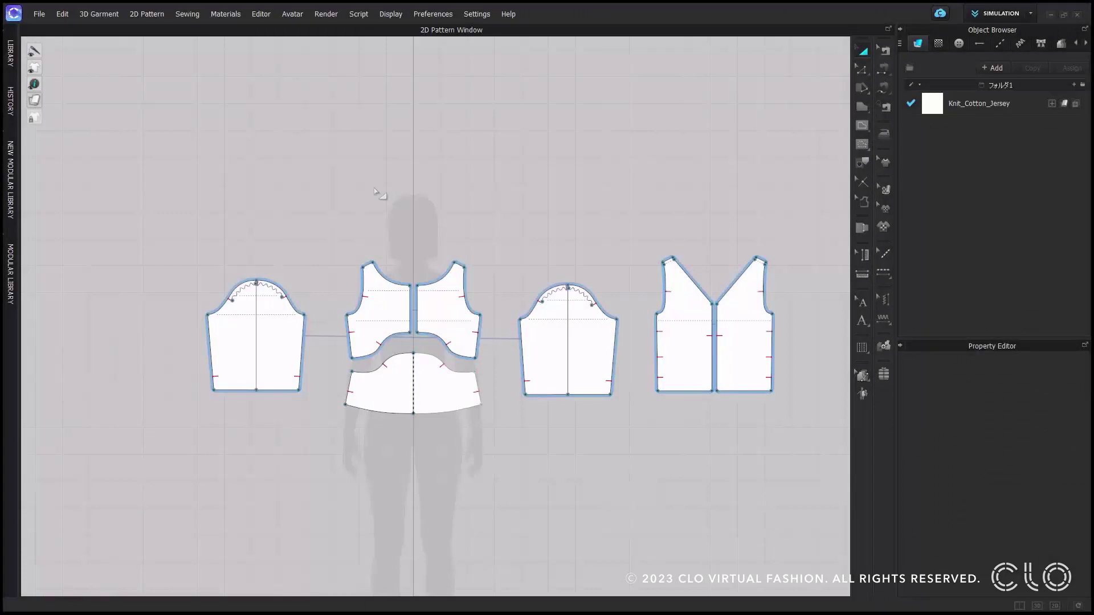
{"action": "right_click", "coordinate": [426, 161]}
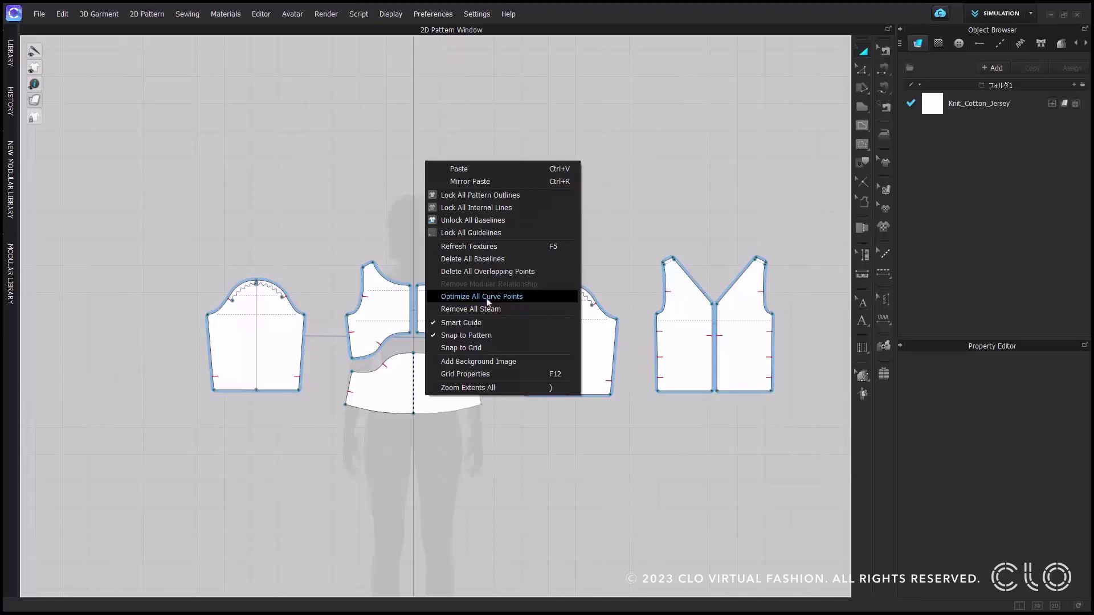
{"action": "left_click", "coordinate": [380, 214]}
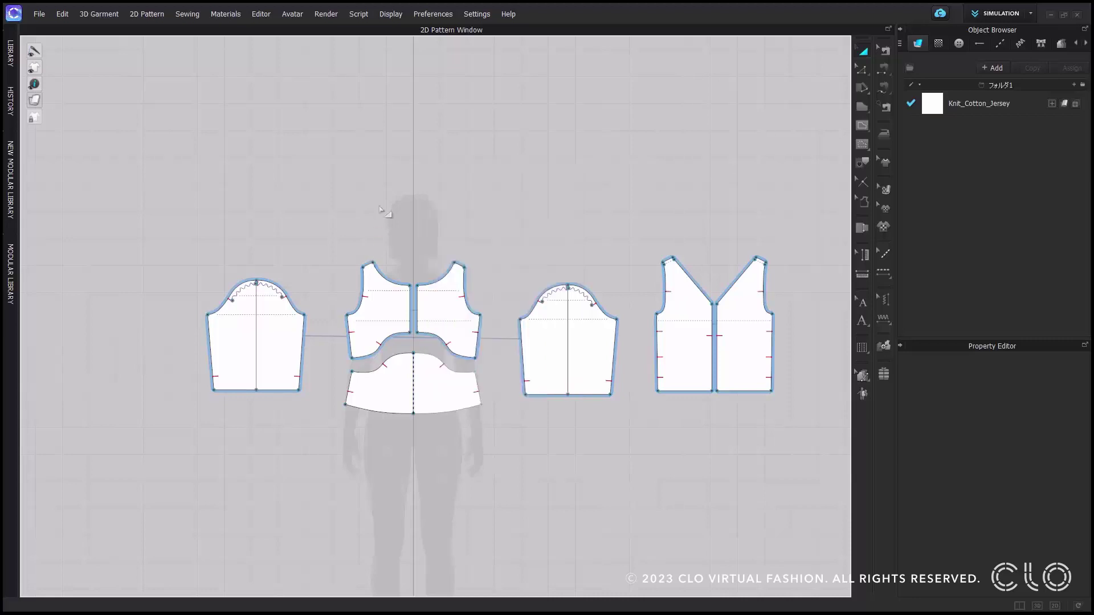
{"action": "left_click", "coordinate": [863, 72]}
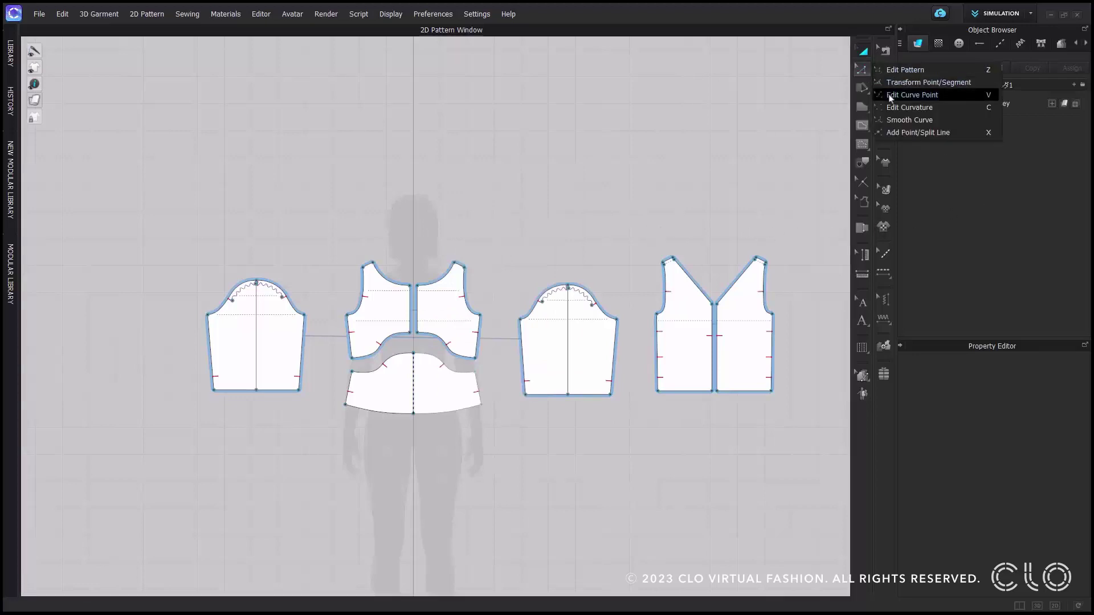
{"action": "left_click", "coordinate": [890, 96]}
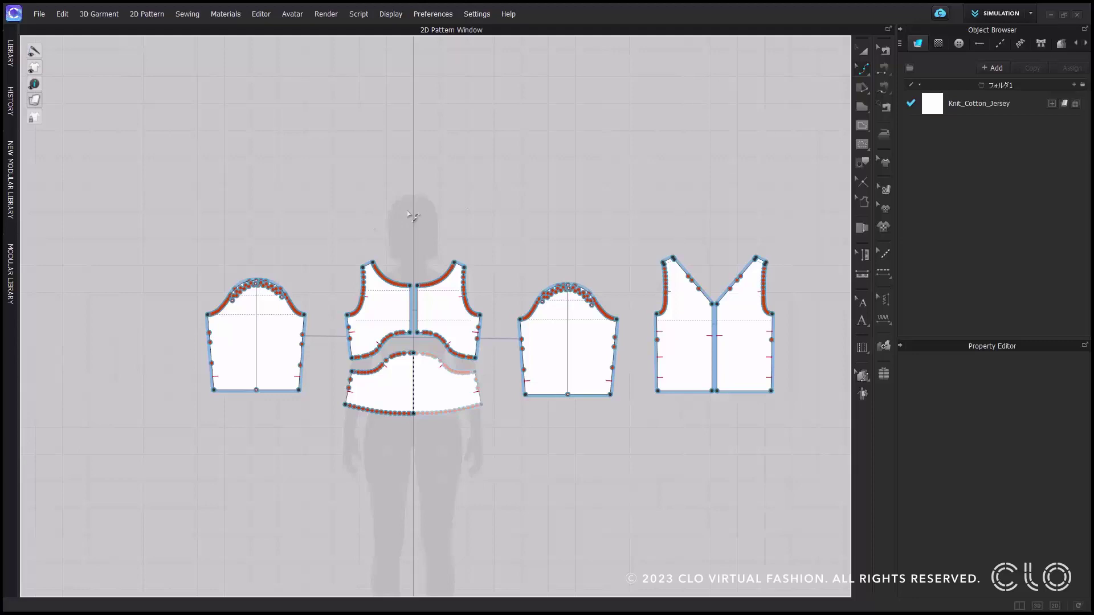
{"action": "left_click", "coordinate": [862, 54]}
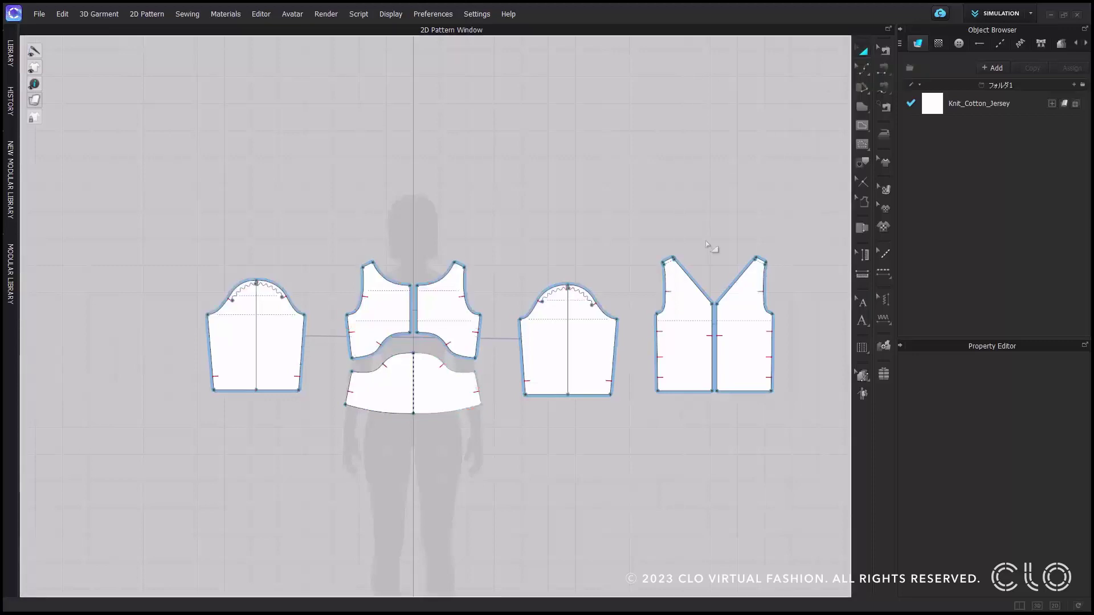
- Optimize all curve points with a higher point percentage and check the outlines with Edit Curve Point
{"action": "right_click", "coordinate": [515, 213]}
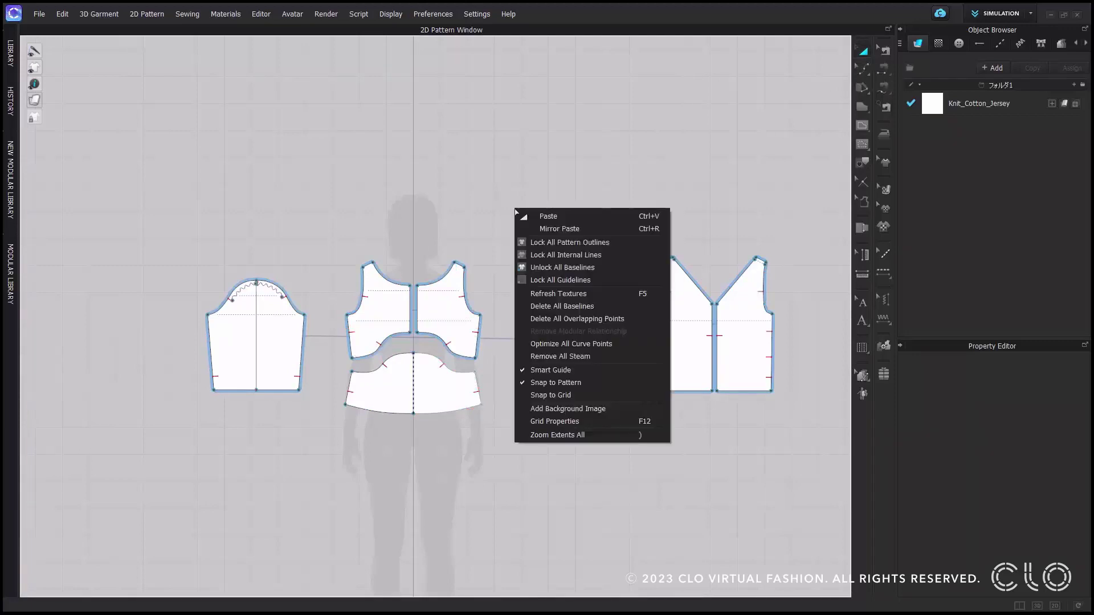
{"action": "left_click", "coordinate": [585, 349]}
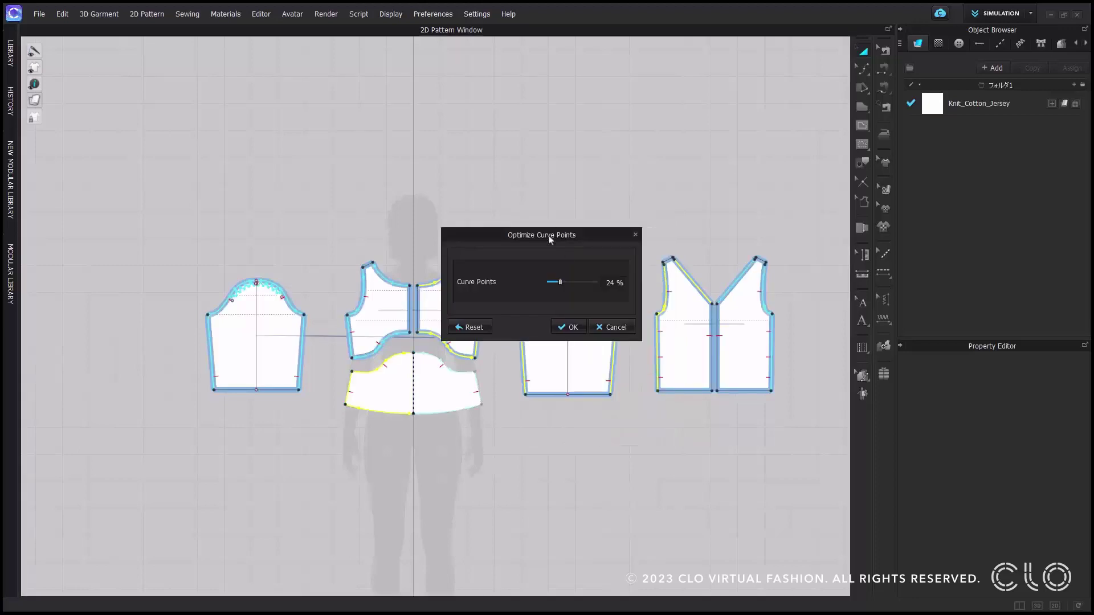
{"action": "left_click_drag", "start_coordinate": [550, 236], "coordinate": [543, 143]}
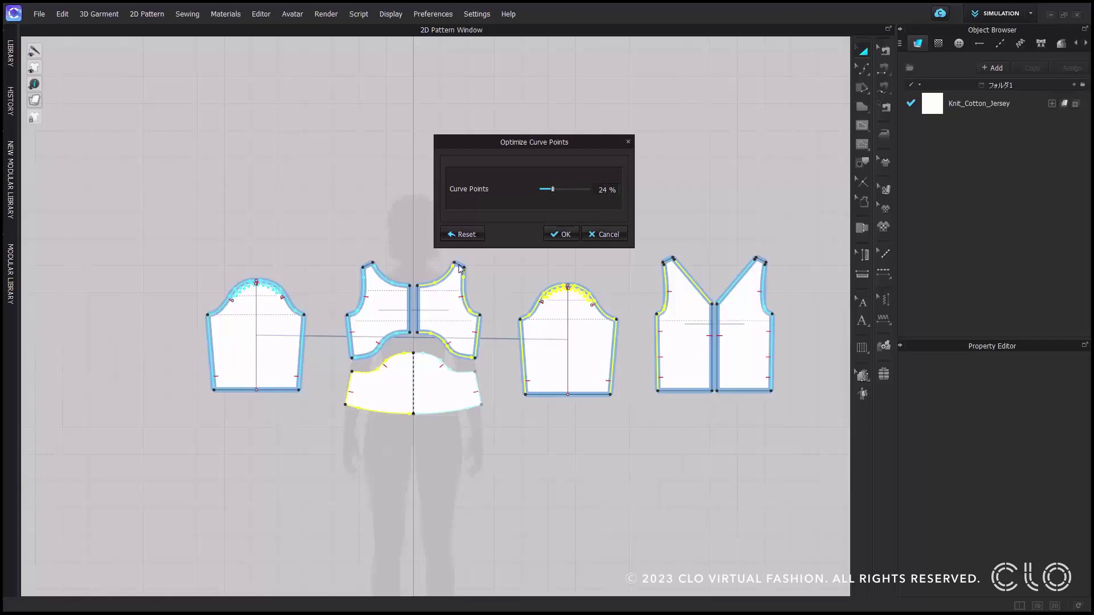
{"action": "left_click_drag", "start_coordinate": [552, 189], "coordinate": [572, 193]}
{"action": "left_click_drag", "start_coordinate": [565, 191], "coordinate": [565, 191]}
{"action": "left_click", "coordinate": [559, 235]}
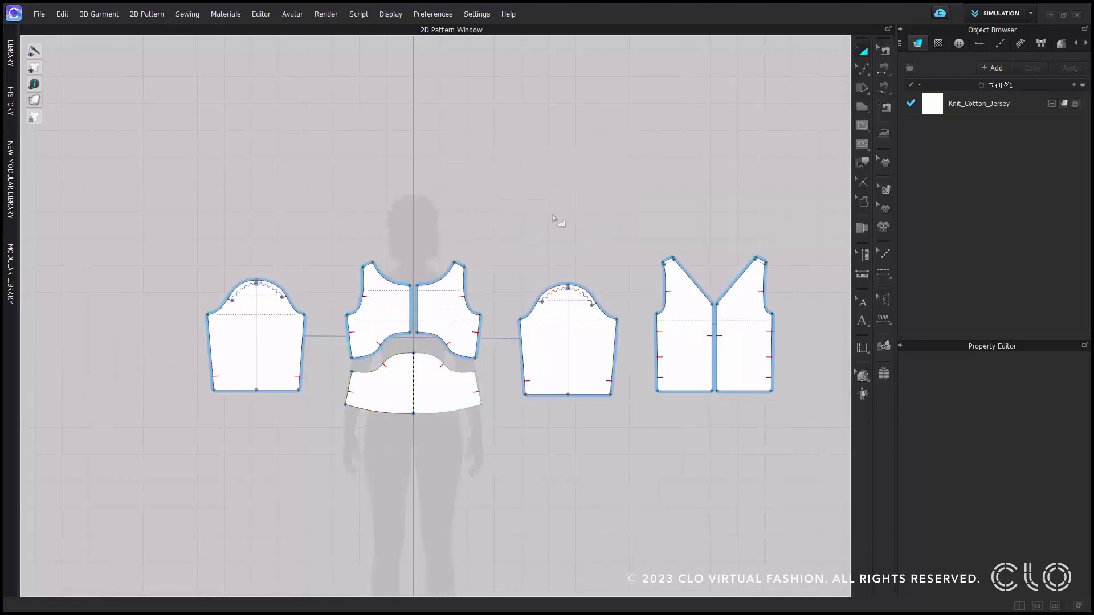
{"action": "left_click", "coordinate": [864, 69]}
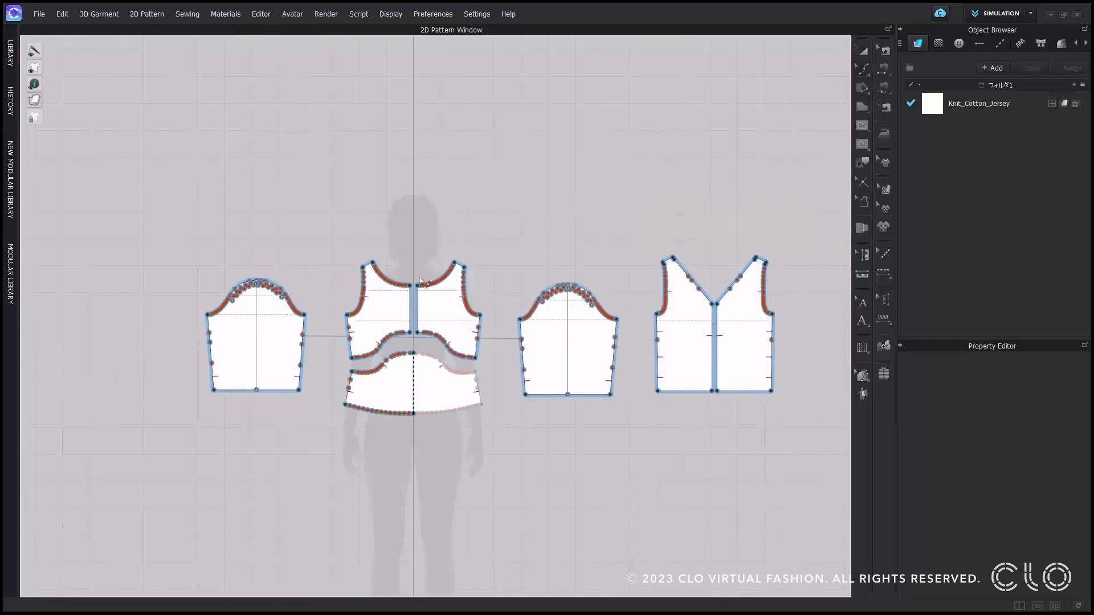
{"action": "scroll", "coordinate": [422, 309], "scroll_direction": "up", "scroll_amount": 3}
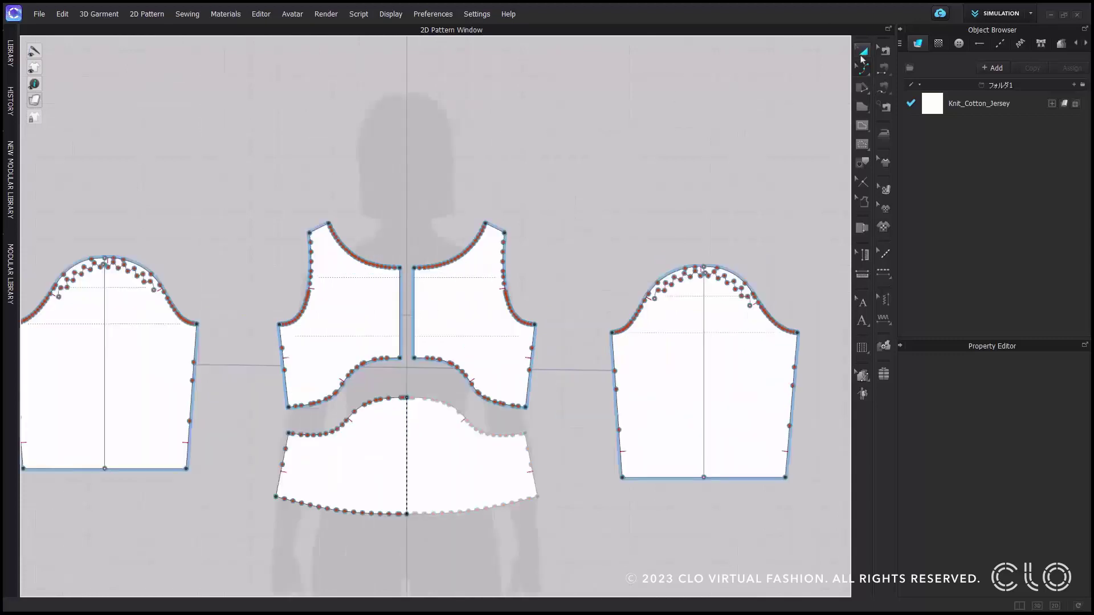
{"action": "left_click", "coordinate": [862, 57]}
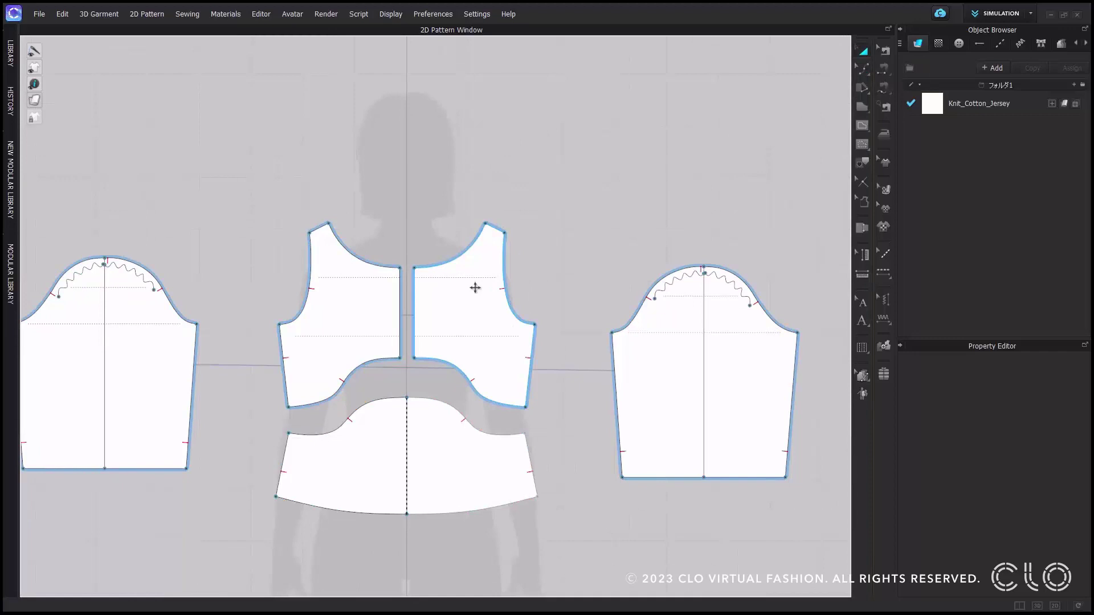
- Try optimizing only the front bodice pattern's curve points with a higher percentage, and check its curve points
{"action": "right_click", "coordinate": [478, 267]}
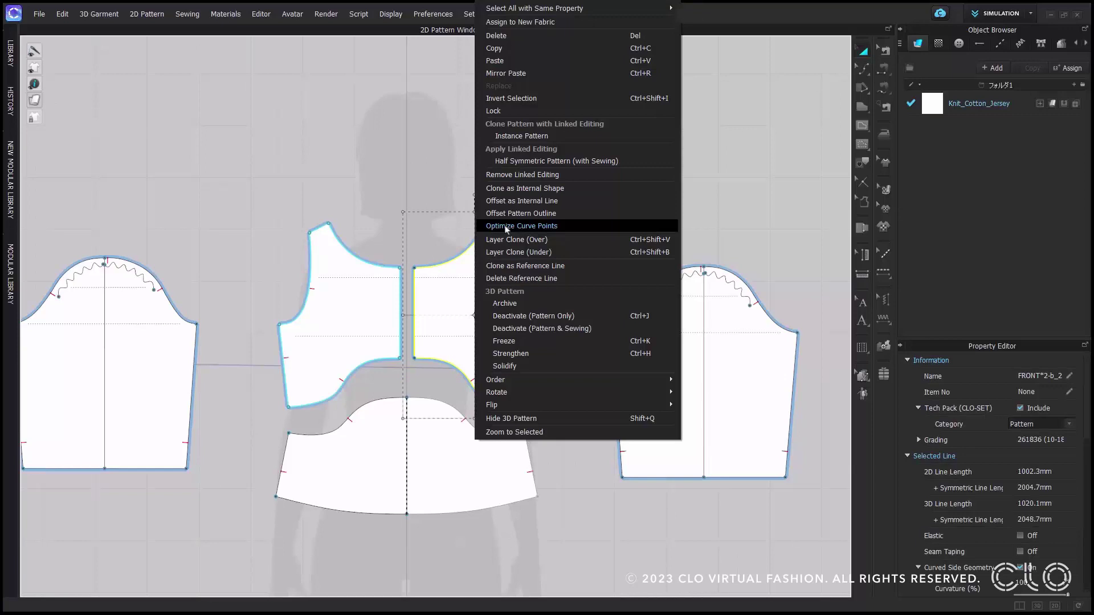
{"action": "left_click", "coordinate": [506, 226]}
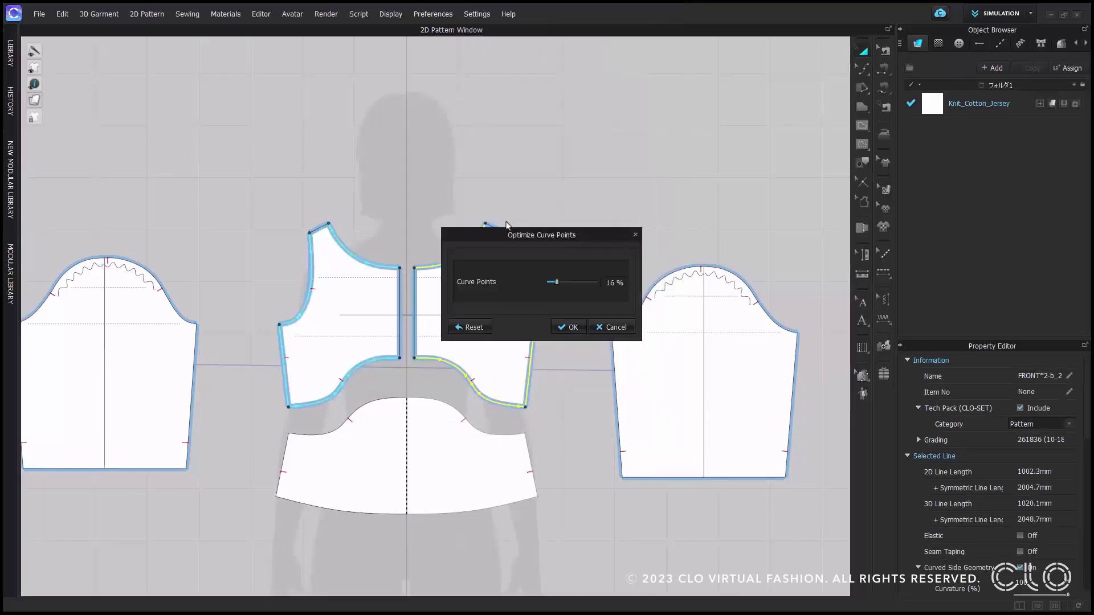
{"action": "left_click_drag", "start_coordinate": [517, 242], "coordinate": [595, 132]}
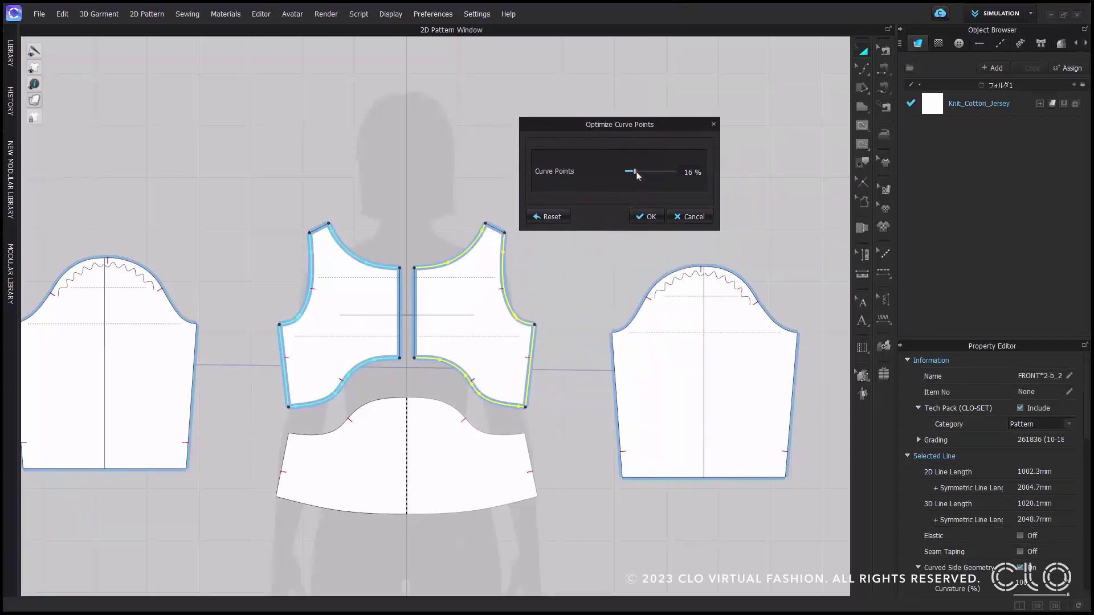
{"action": "mouse_move", "coordinate": [636, 174]}
{"action": "left_mouse_down"}
{"action": "mouse_move", "coordinate": [667, 174]}
{"action": "mouse_move", "coordinate": [645, 172]}
{"action": "left_mouse_up"}
{"action": "left_click", "coordinate": [686, 217]}
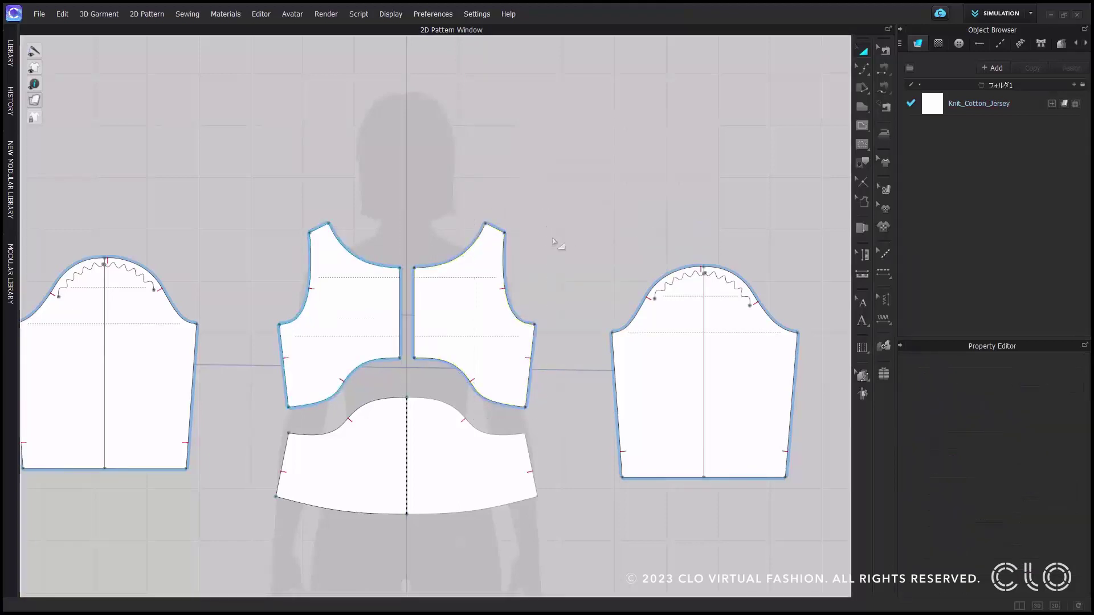
{"action": "left_click", "coordinate": [862, 69]}
{"action": "scroll", "coordinate": [484, 253], "scroll_direction": "up", "scroll_amount": 2}
- Try Optimize Curve Points at 71 % on the front neckline segment, and reset the percentage
{"action": "left_click", "coordinate": [865, 72]}
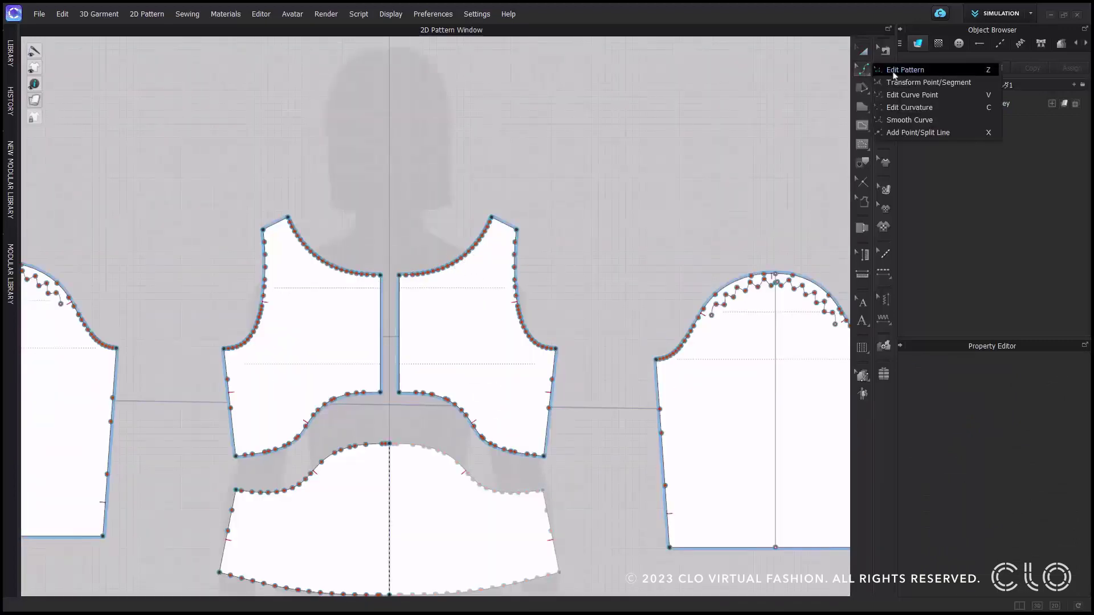
{"action": "left_click", "coordinate": [893, 70]}
{"action": "scroll", "coordinate": [477, 255], "scroll_direction": "up", "scroll_amount": 3}
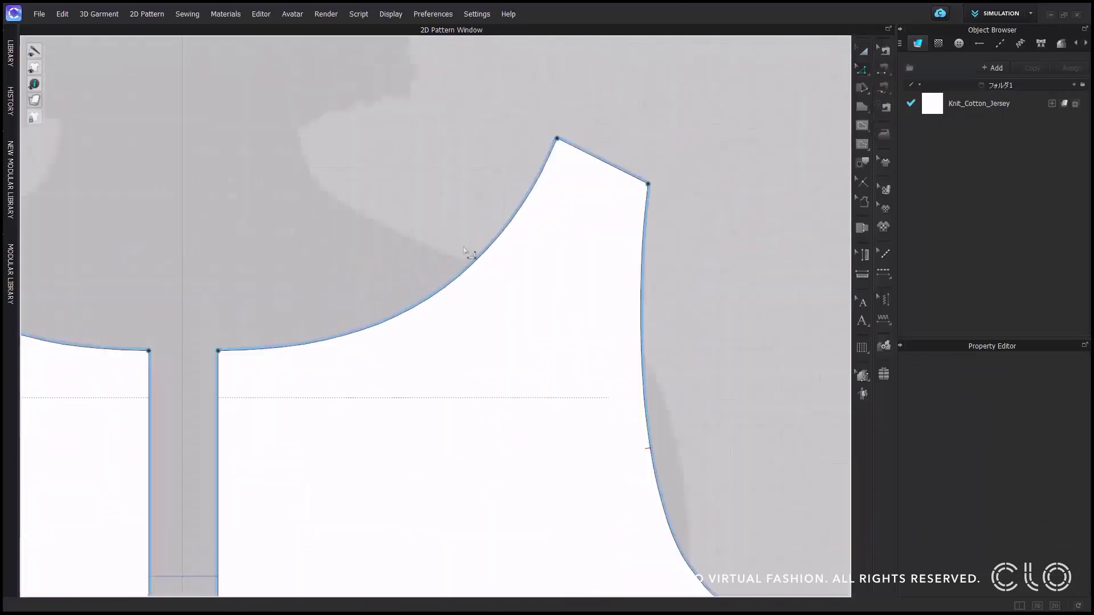
{"action": "right_click", "coordinate": [462, 274]}
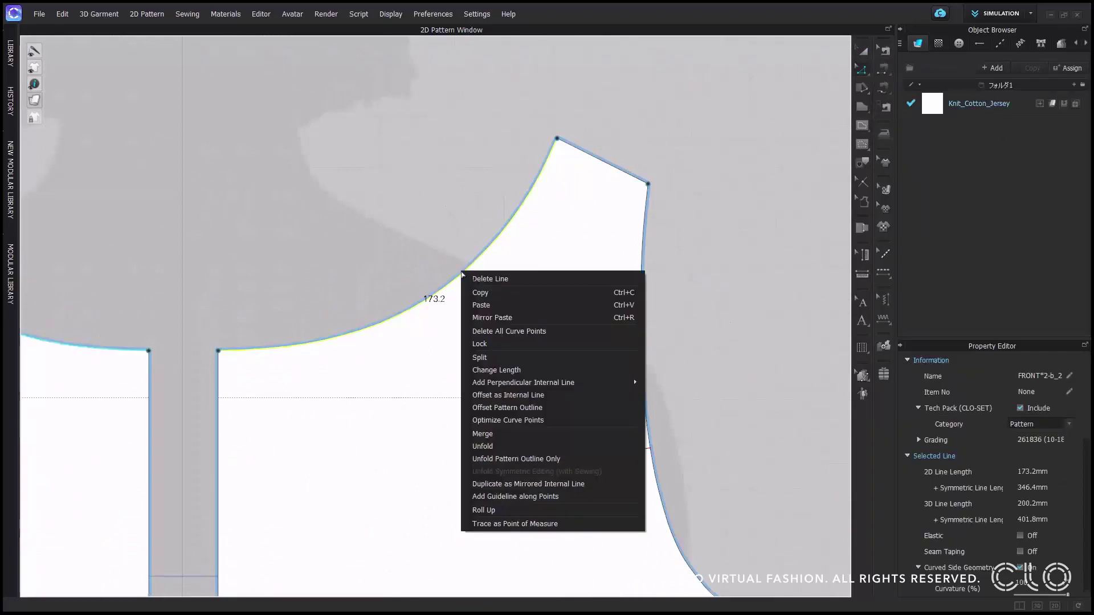
{"action": "left_click", "coordinate": [516, 421]}
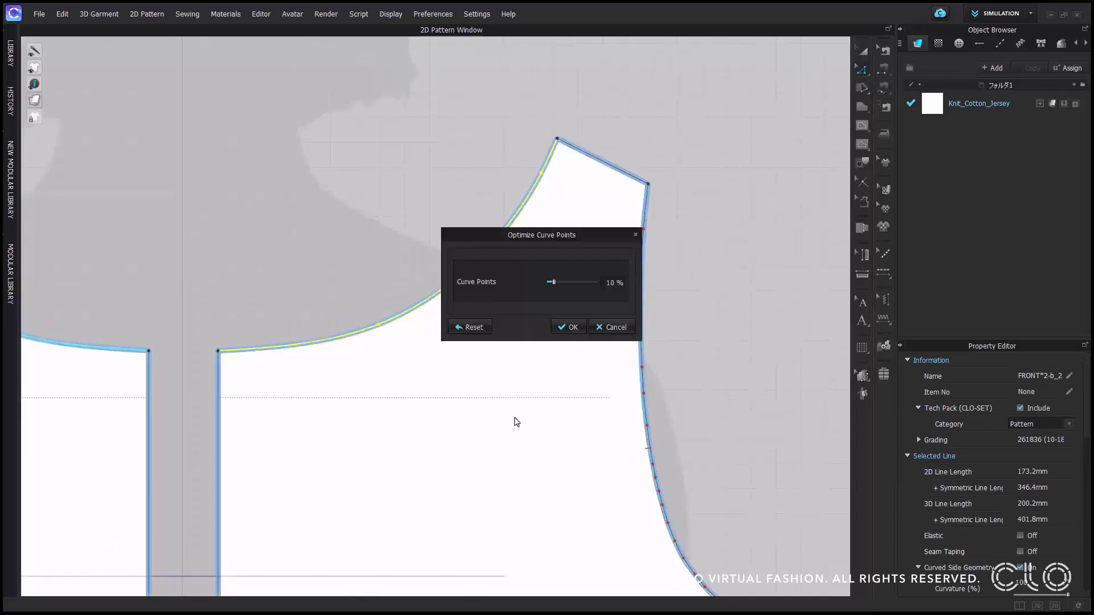
{"action": "left_click_drag", "start_coordinate": [492, 235], "coordinate": [687, 253]}
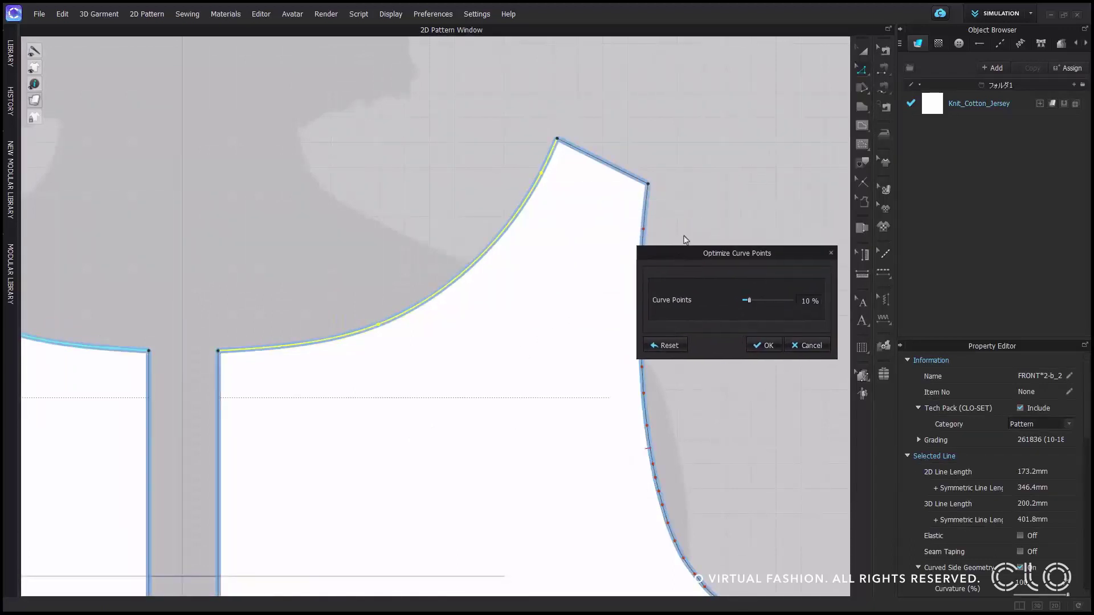
{"action": "left_click_drag", "start_coordinate": [751, 304], "coordinate": [779, 305]}
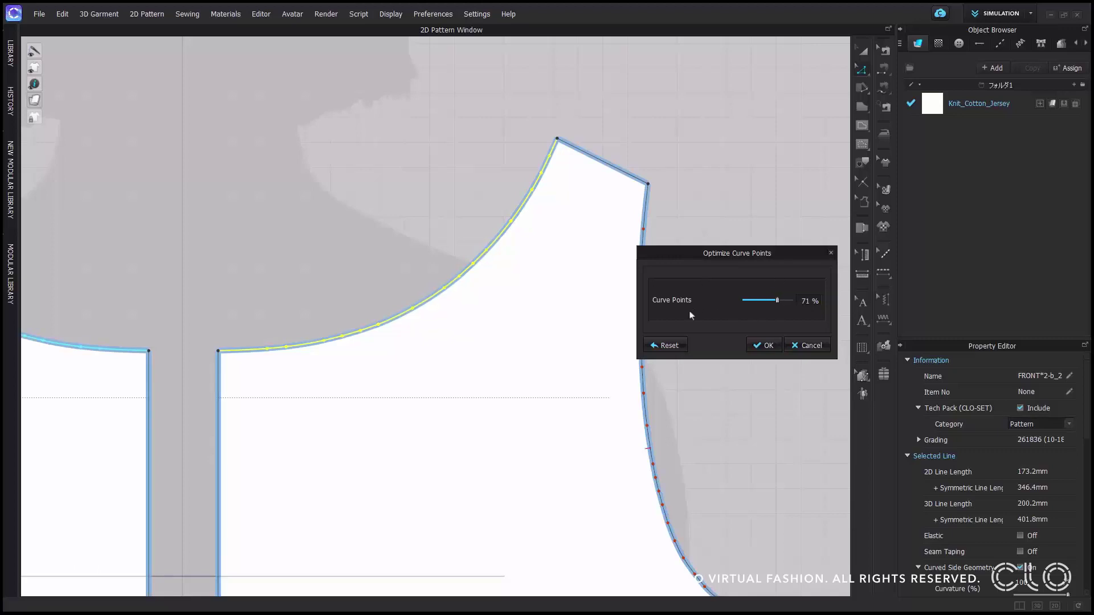
{"action": "left_click", "coordinate": [667, 345]}
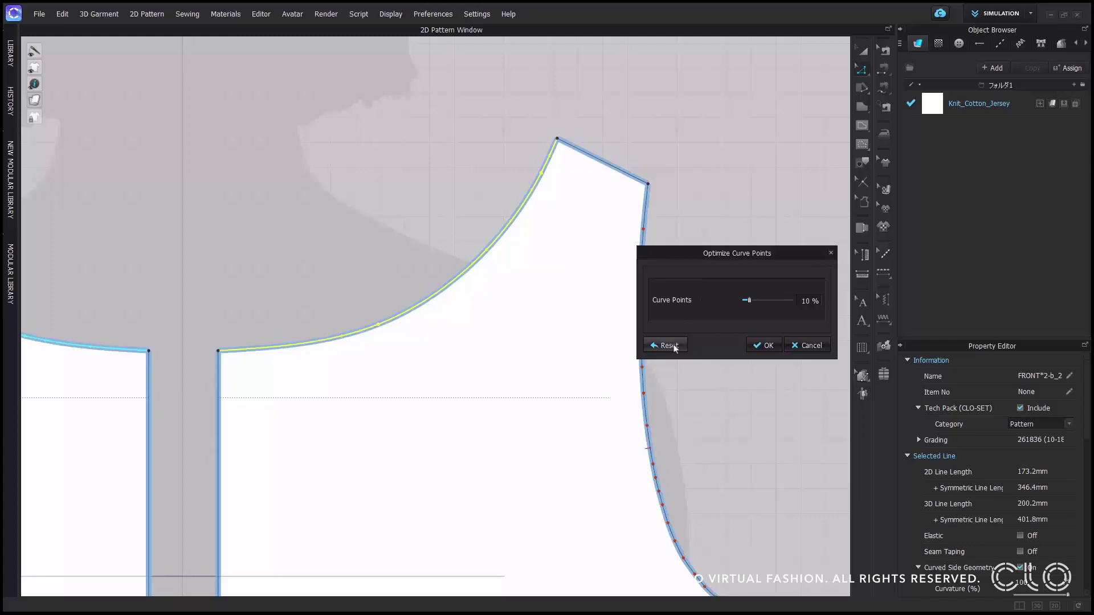
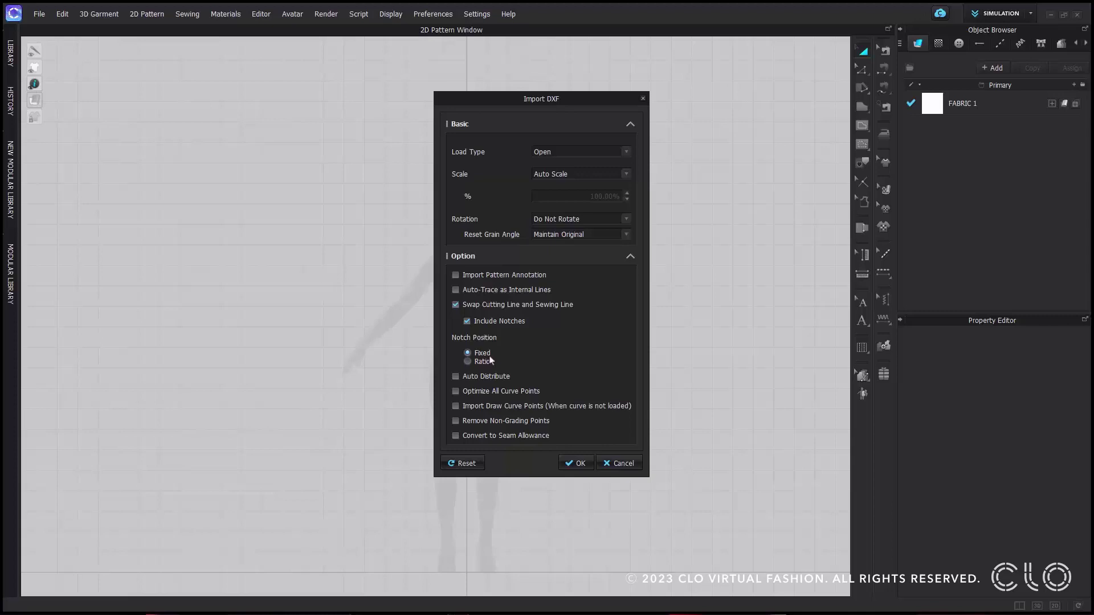
- Import the DXF patterns with the Fixed notch position and switch the grading base size to S
{"action": "left_click", "coordinate": [580, 463]}
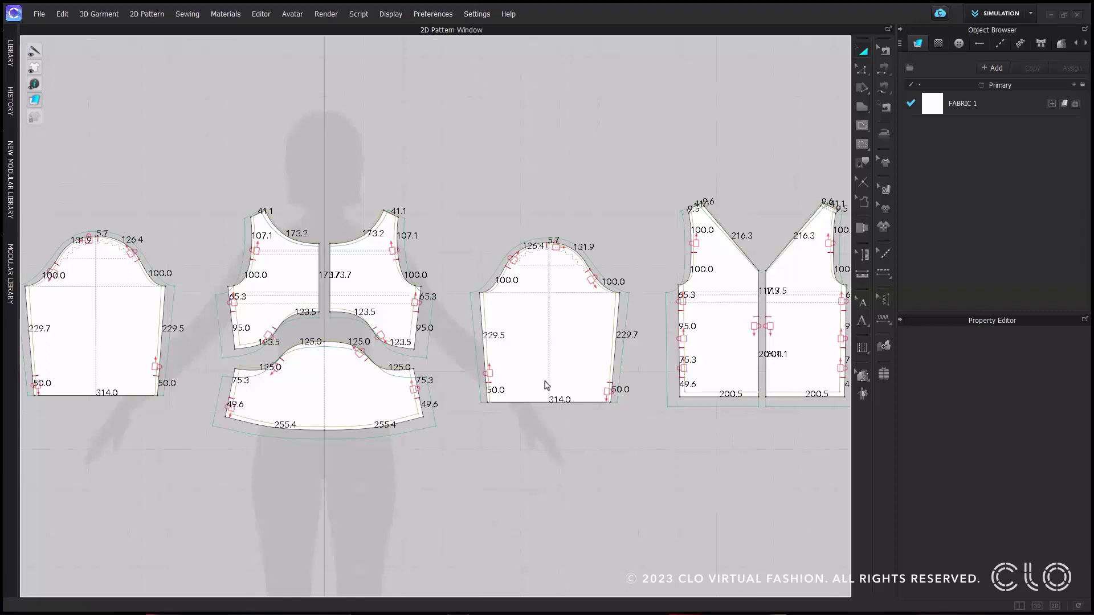
{"action": "left_click", "coordinate": [1060, 44]}
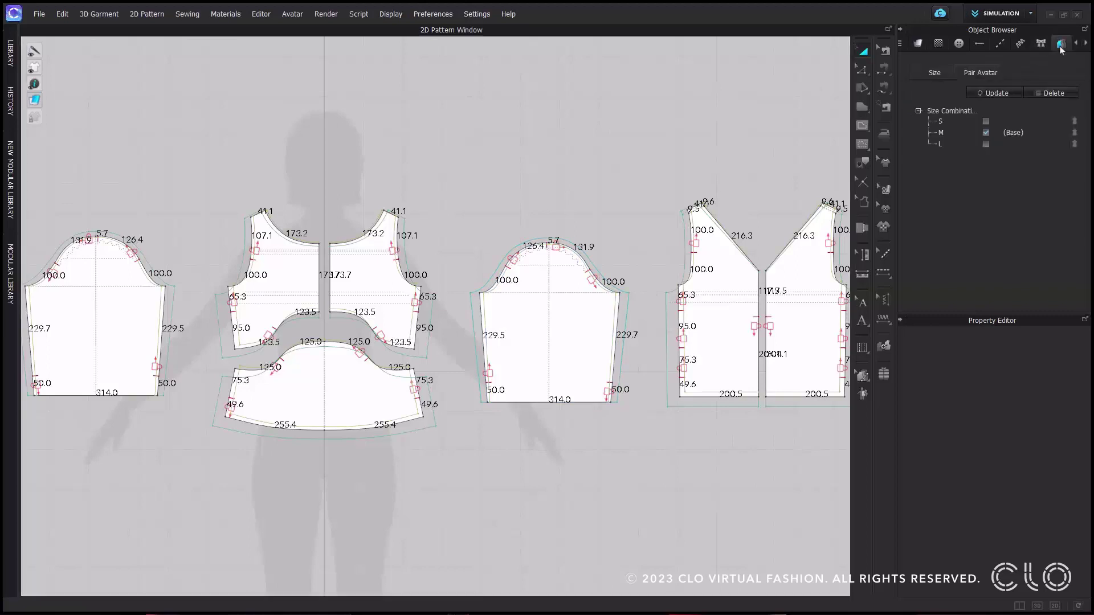
{"action": "scroll", "coordinate": [419, 236], "scroll_direction": "up", "scroll_amount": 5}
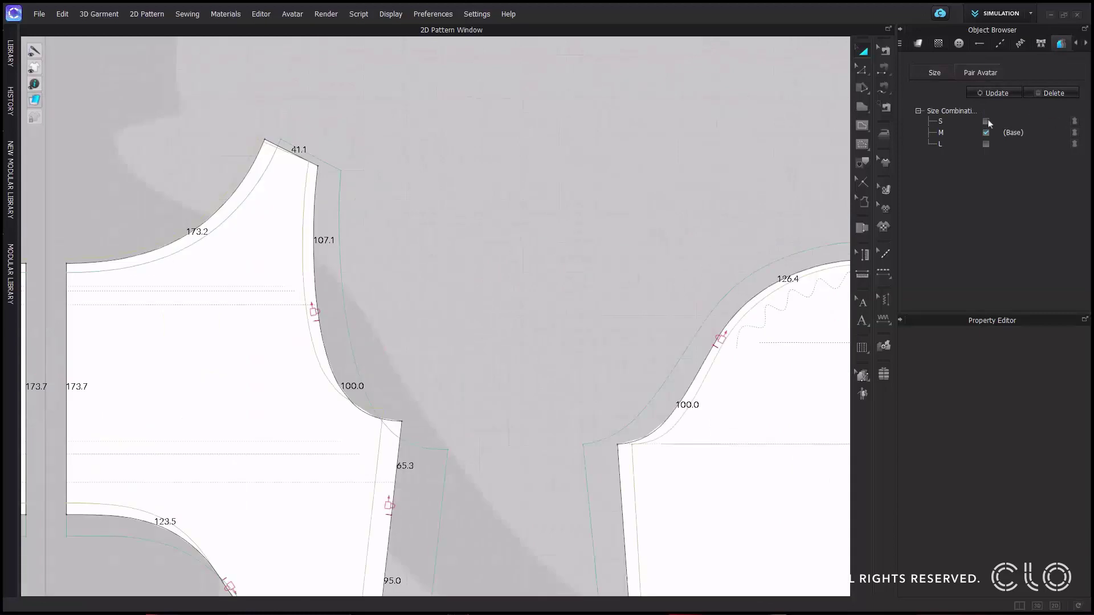
{"action": "left_click", "coordinate": [986, 121]}
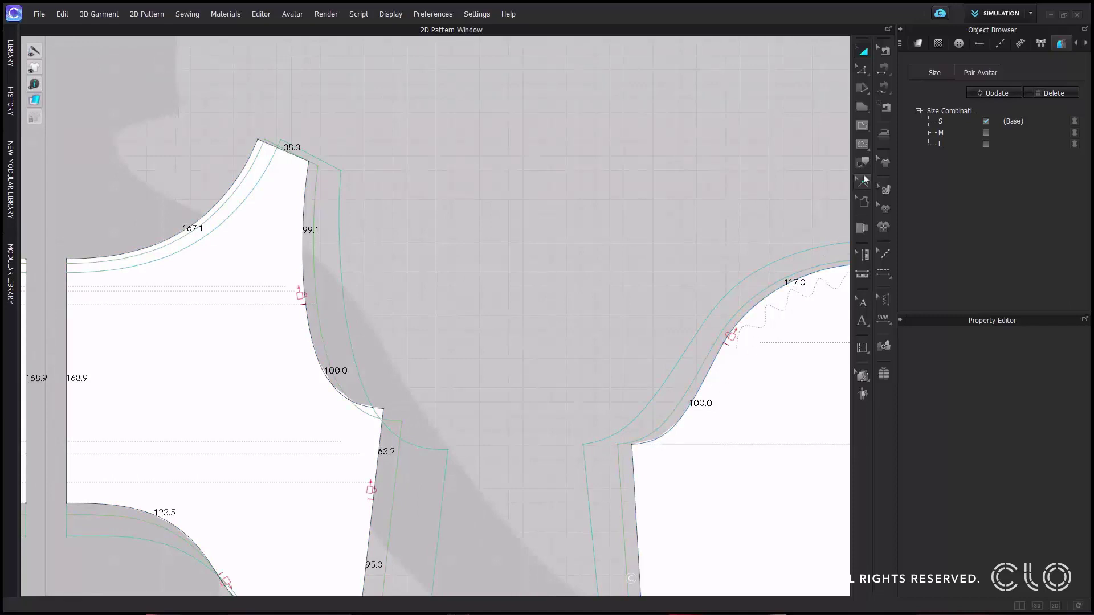
- Compare the fixed notch positions on the imported patterns by switching the grading base size among L, M and S
{"action": "left_click", "coordinate": [985, 144]}
{"action": "left_click", "coordinate": [986, 144]}
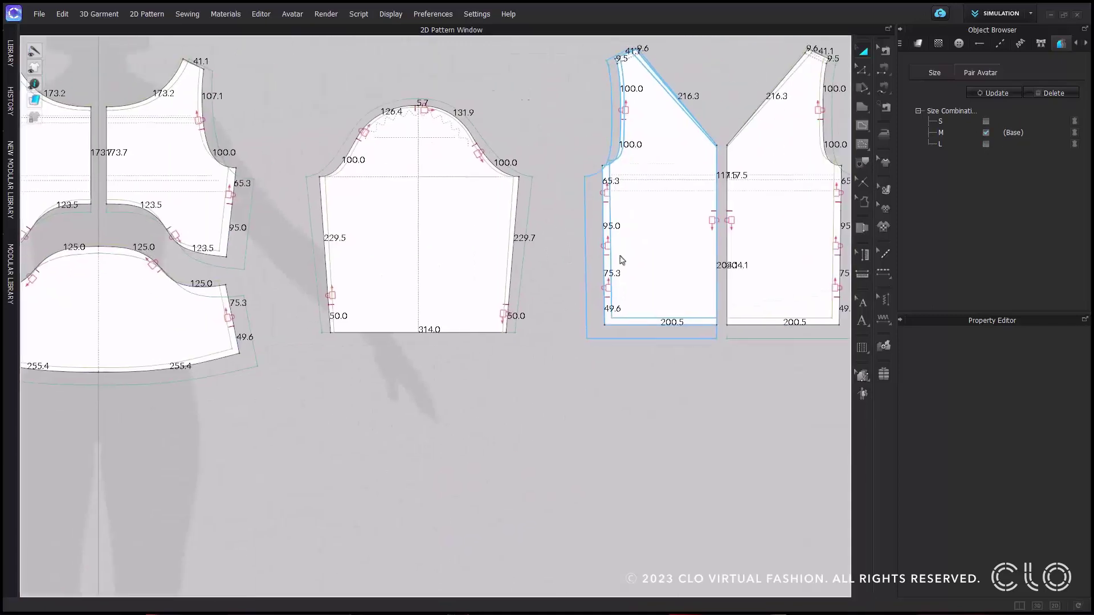
{"action": "scroll", "coordinate": [638, 272], "scroll_direction": "up", "scroll_amount": 6}
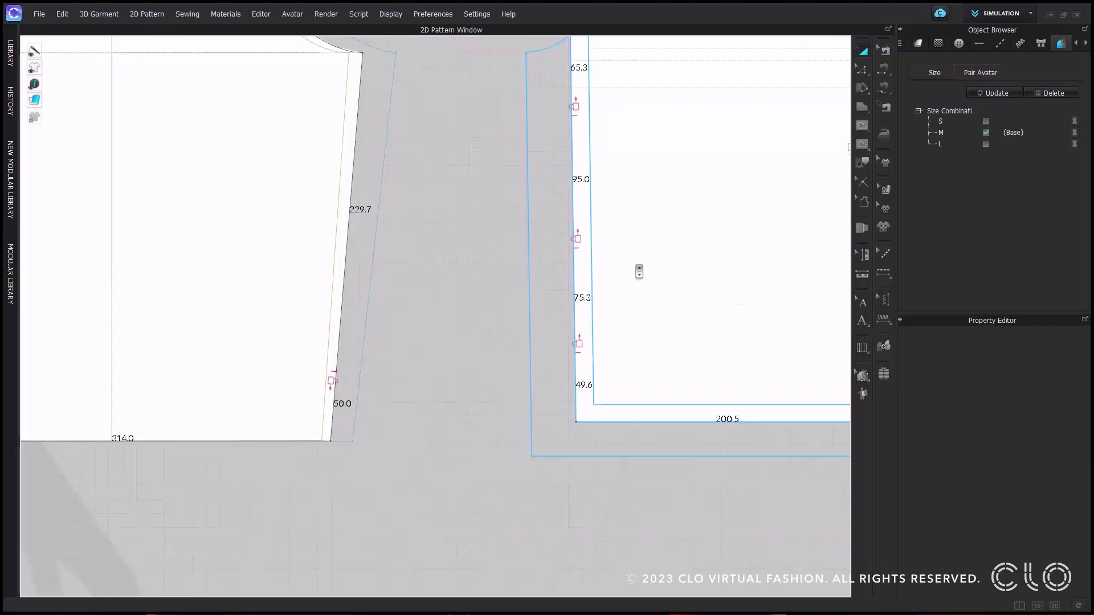
{"action": "left_click", "coordinate": [986, 122]}
{"action": "left_click", "coordinate": [985, 134]}
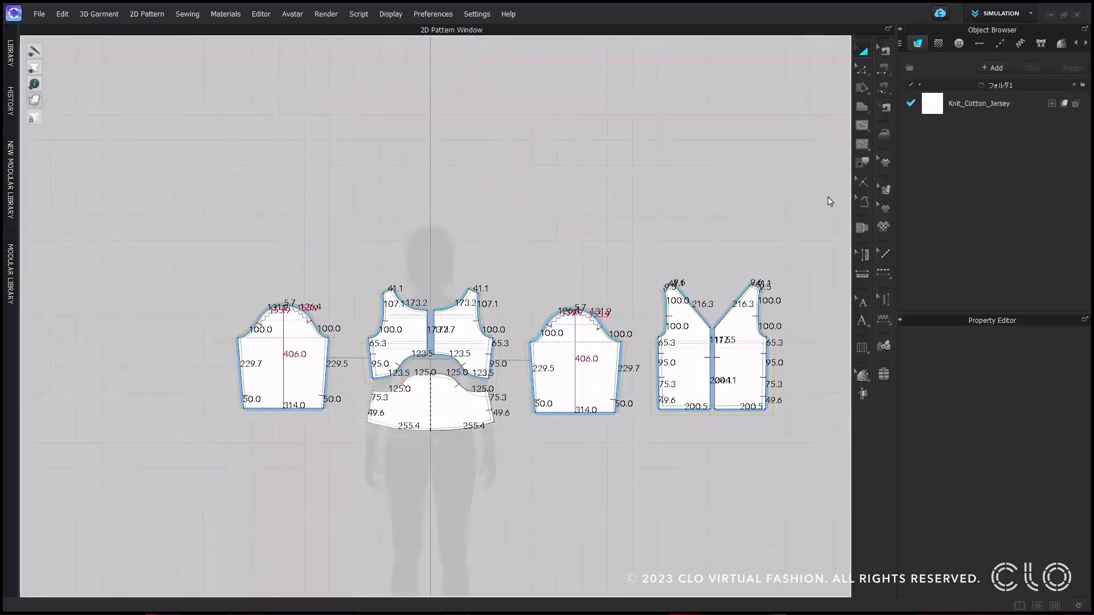
- Activate the Notch tool and compare the front armhole notch's position as the base size switches between S, M and L
{"action": "left_click", "coordinate": [863, 182]}
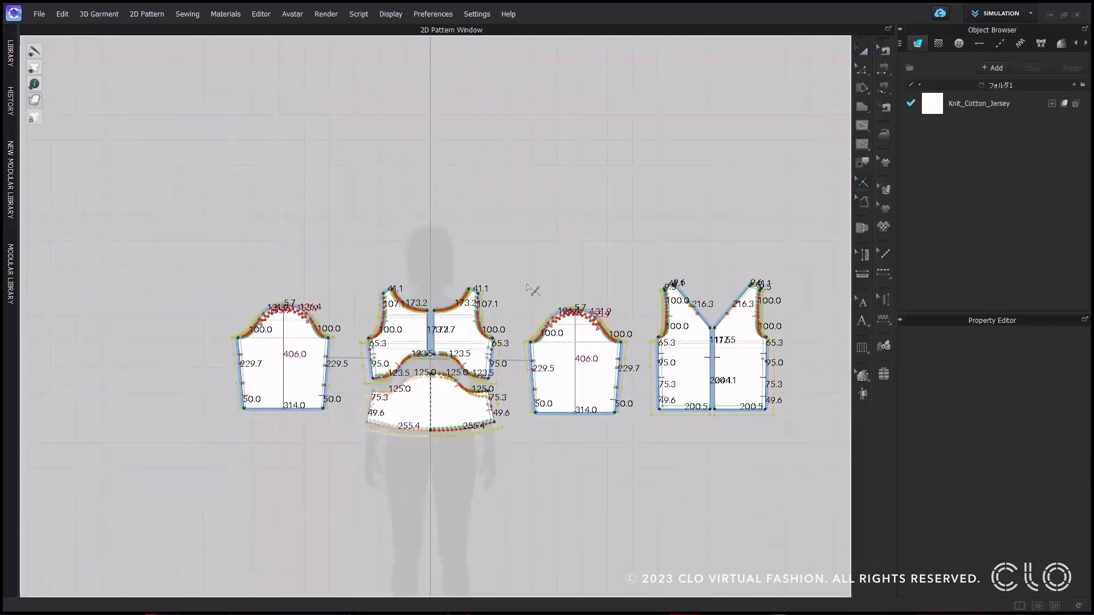
{"action": "scroll", "coordinate": [533, 290], "scroll_direction": "up", "scroll_amount": 6}
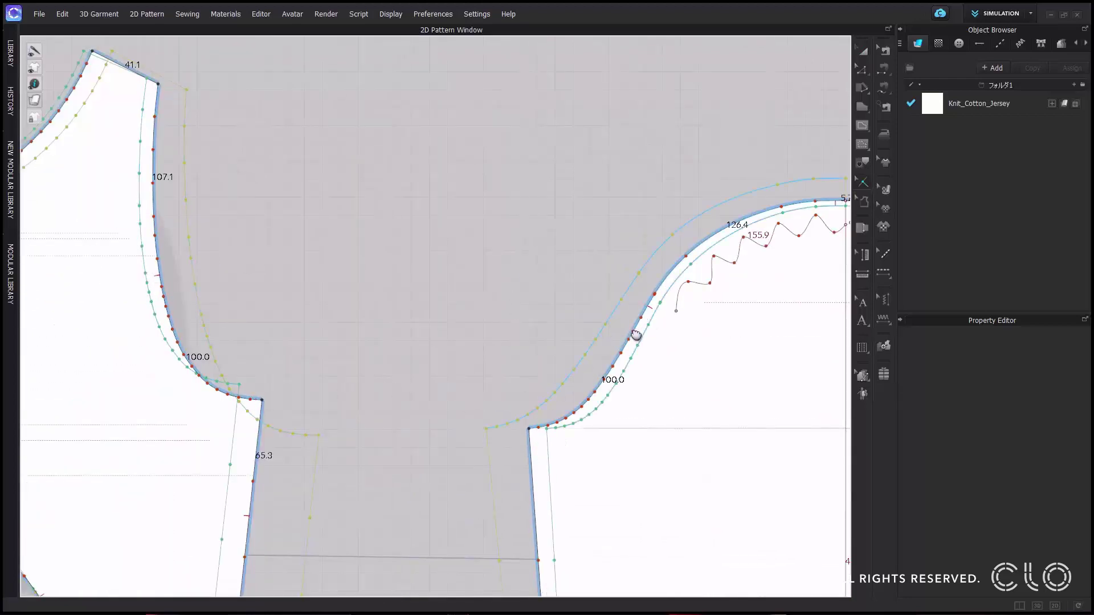
{"action": "left_click", "coordinate": [1060, 44]}
{"action": "left_click", "coordinate": [986, 132]}
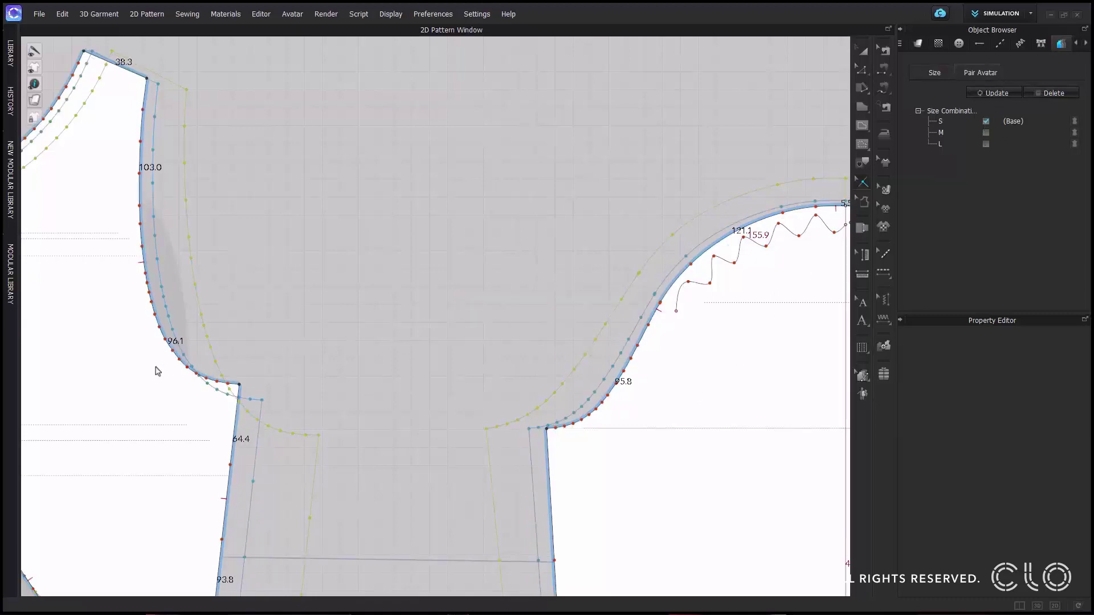
{"action": "left_click", "coordinate": [986, 143]}
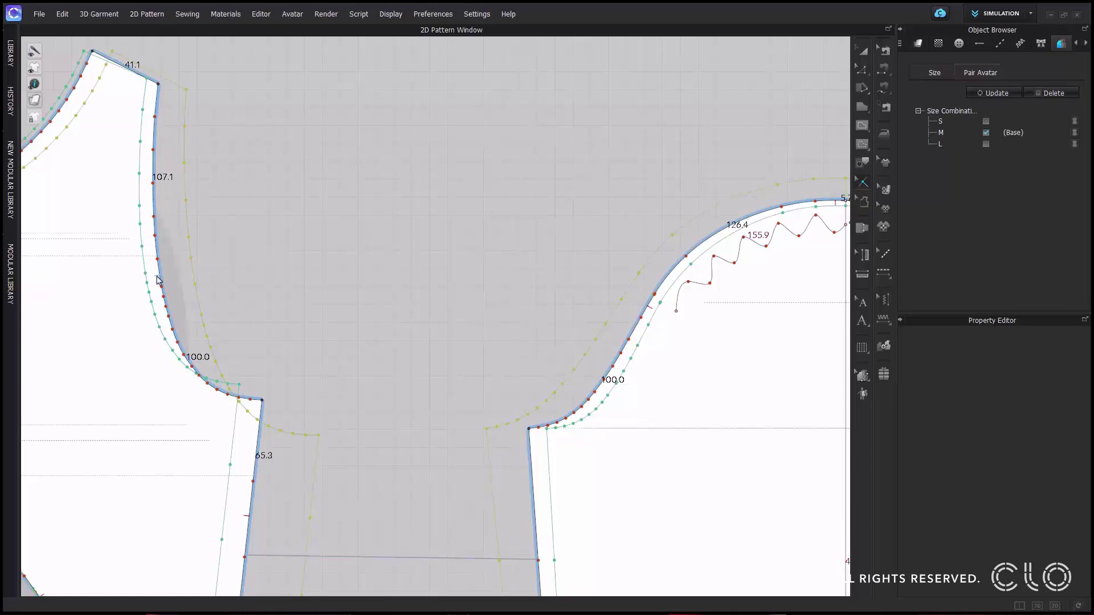
- Turn on Fixed under Graded Size for the front armhole notch and cycle the base size through S, M and L
{"action": "left_click", "coordinate": [158, 280]}
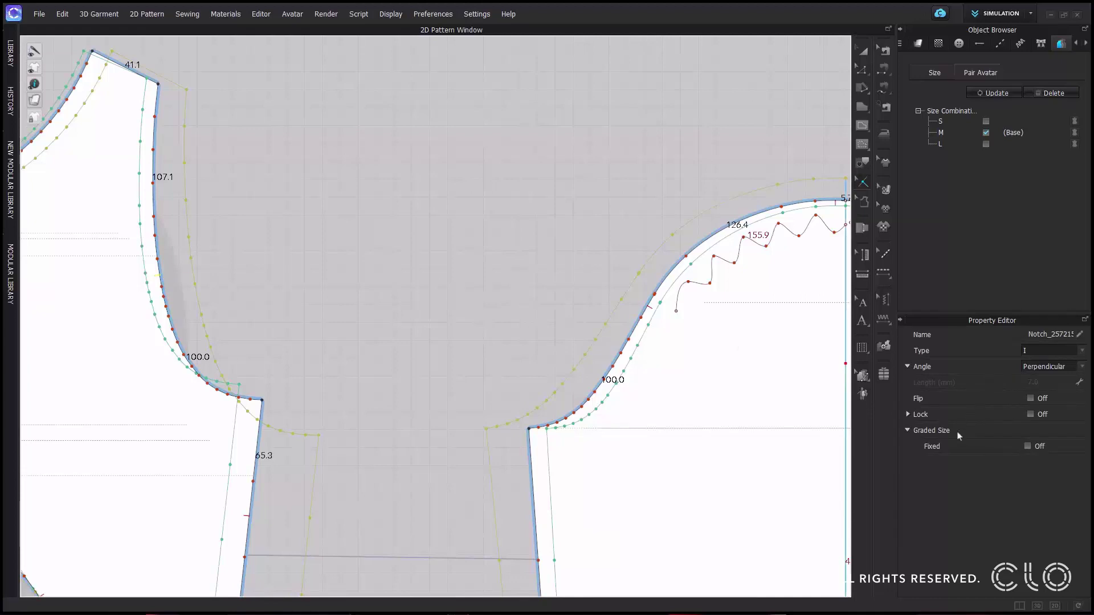
{"action": "left_click", "coordinate": [1027, 447]}
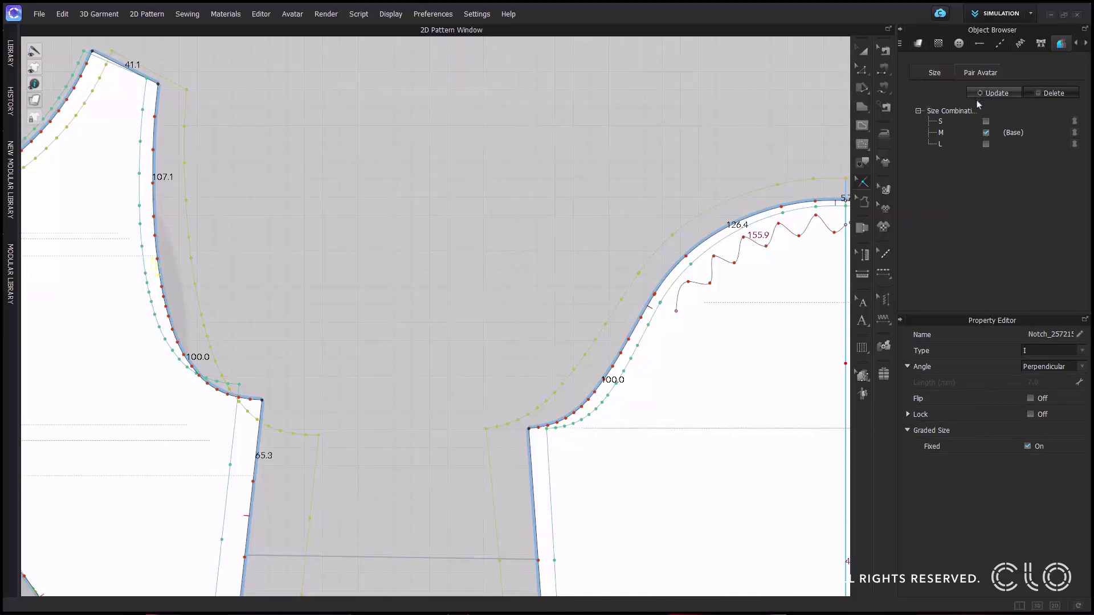
{"action": "left_click", "coordinate": [986, 121]}
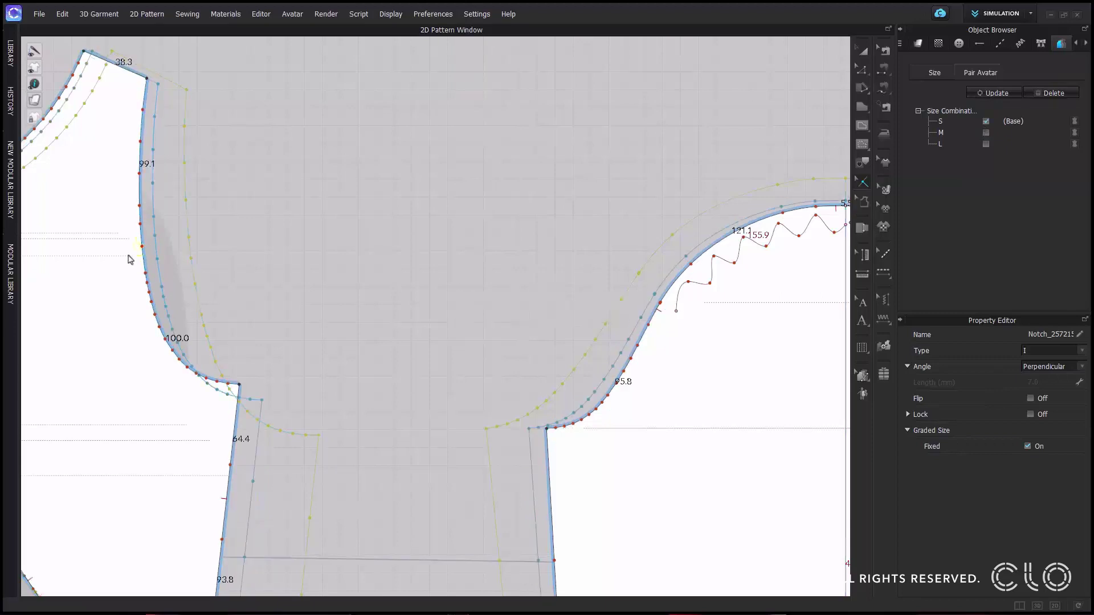
{"action": "left_click", "coordinate": [985, 133]}
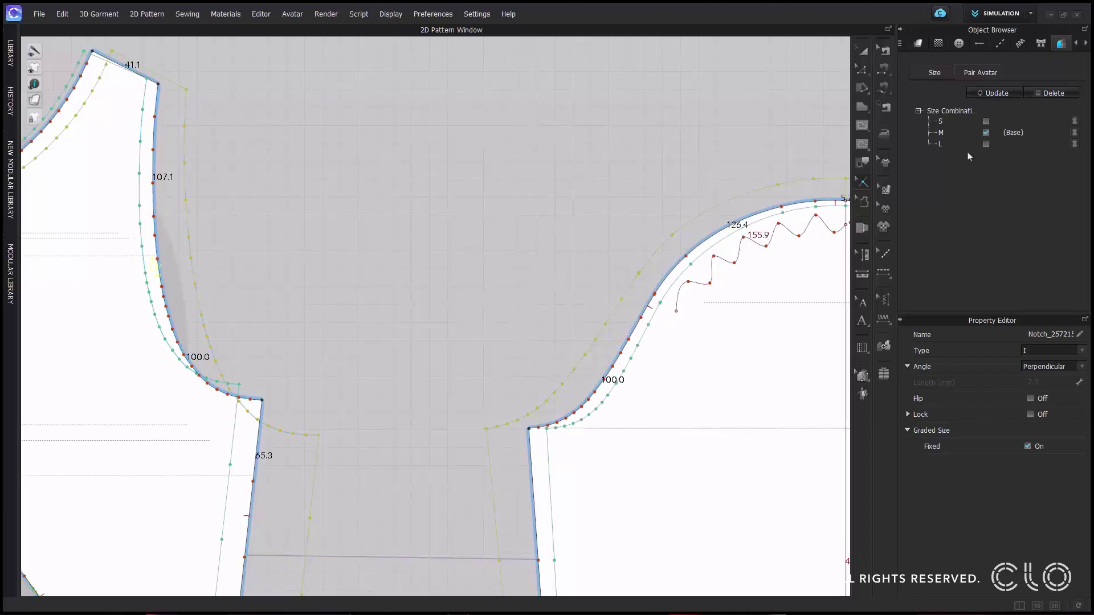
{"action": "left_click", "coordinate": [986, 144]}
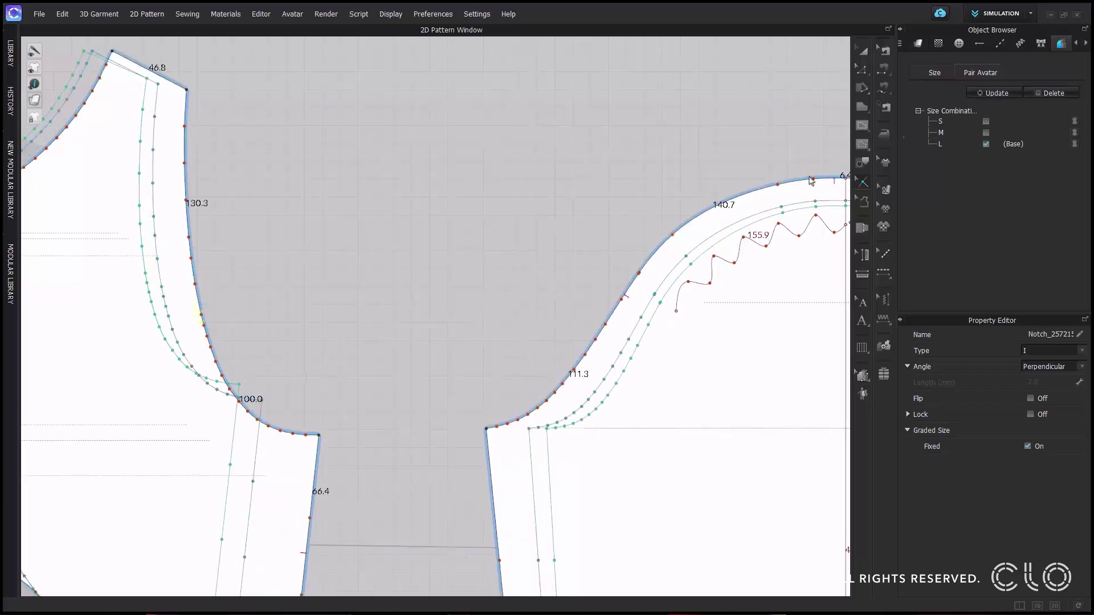
{"action": "left_click", "coordinate": [985, 132]}
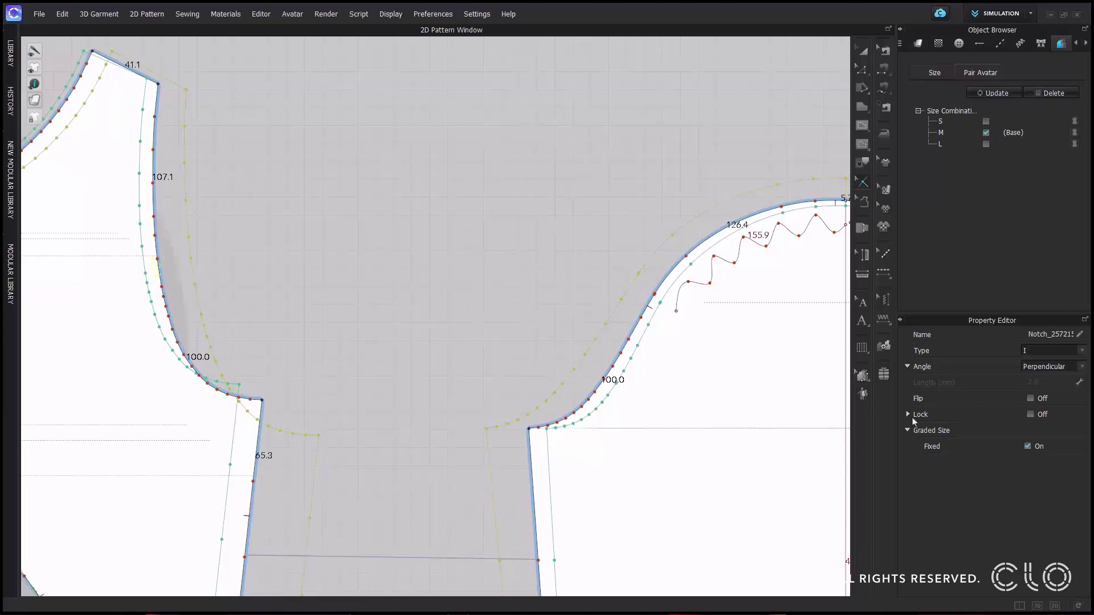
- Turn off Fixed for the front armhole notch and lock its position from the End Point instead
{"action": "left_click", "coordinate": [1027, 446]}
{"action": "left_click", "coordinate": [1029, 415]}
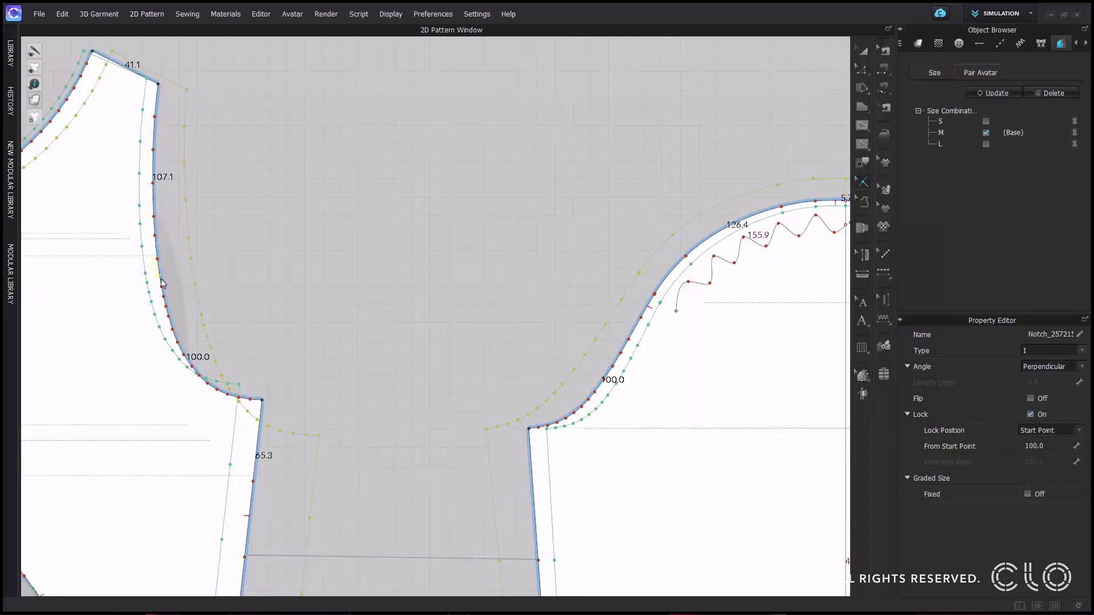
{"action": "left_click", "coordinate": [200, 287]}
{"action": "scroll", "coordinate": [480, 357], "scroll_direction": "up", "scroll_amount": 2}
{"action": "middle_click_drag", "start_coordinate": [199, 288], "coordinate": [297, 346]}
{"action": "scroll", "coordinate": [296, 346], "scroll_direction": "down", "scroll_amount": 2}
{"action": "left_click", "coordinate": [254, 332]}
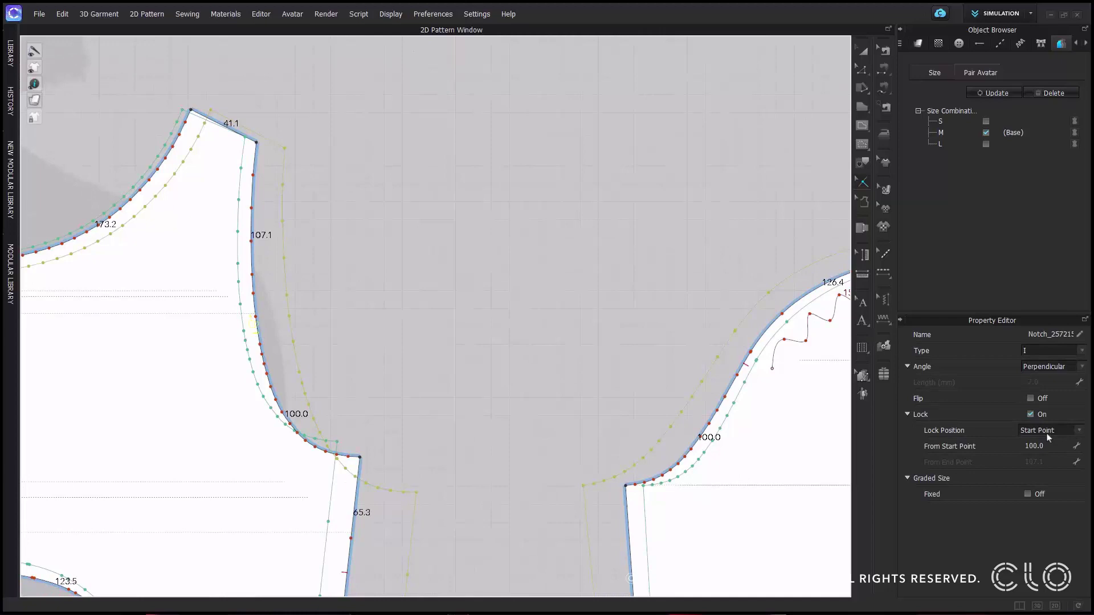
{"action": "left_click", "coordinate": [1046, 432]}
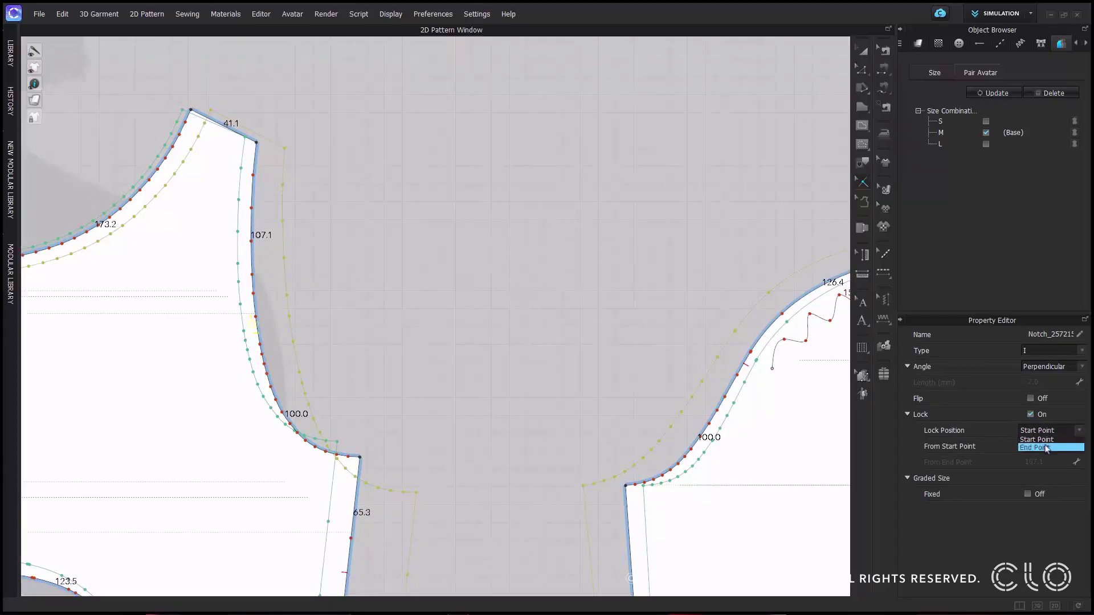
{"action": "left_click", "coordinate": [1044, 445]}
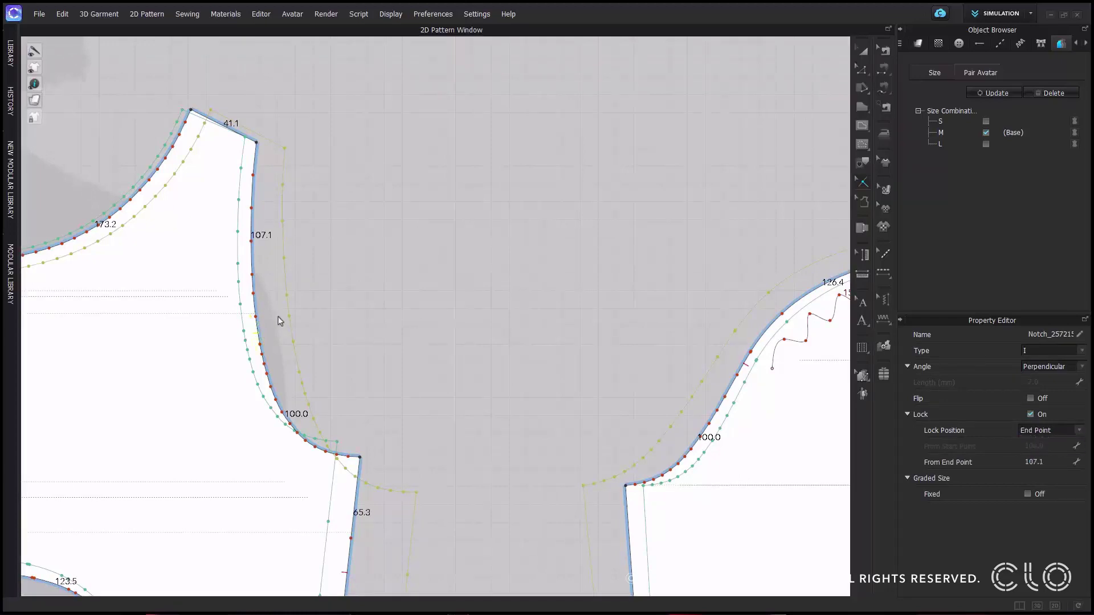
- Check the locked armhole notch's distances on the graded outlines by switching the base size between S, M and L
{"action": "scroll", "coordinate": [275, 321], "scroll_direction": "up", "scroll_amount": 5}
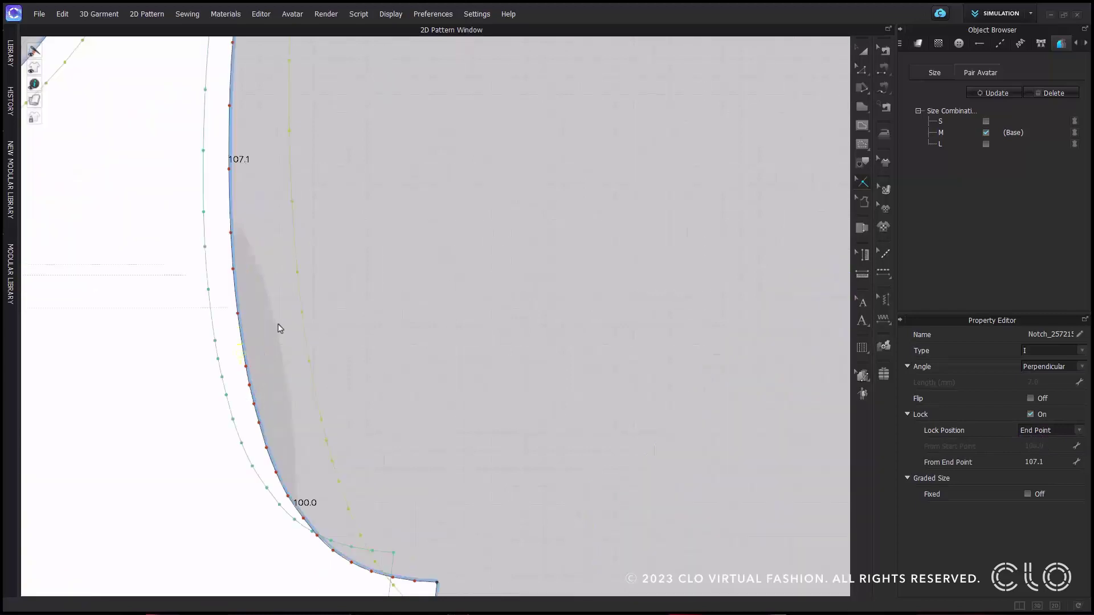
{"action": "scroll", "coordinate": [276, 323], "scroll_direction": "down", "scroll_amount": 3}
{"action": "middle_click_drag", "start_coordinate": [291, 299], "coordinate": [406, 308]}
{"action": "left_click", "coordinate": [985, 121]}
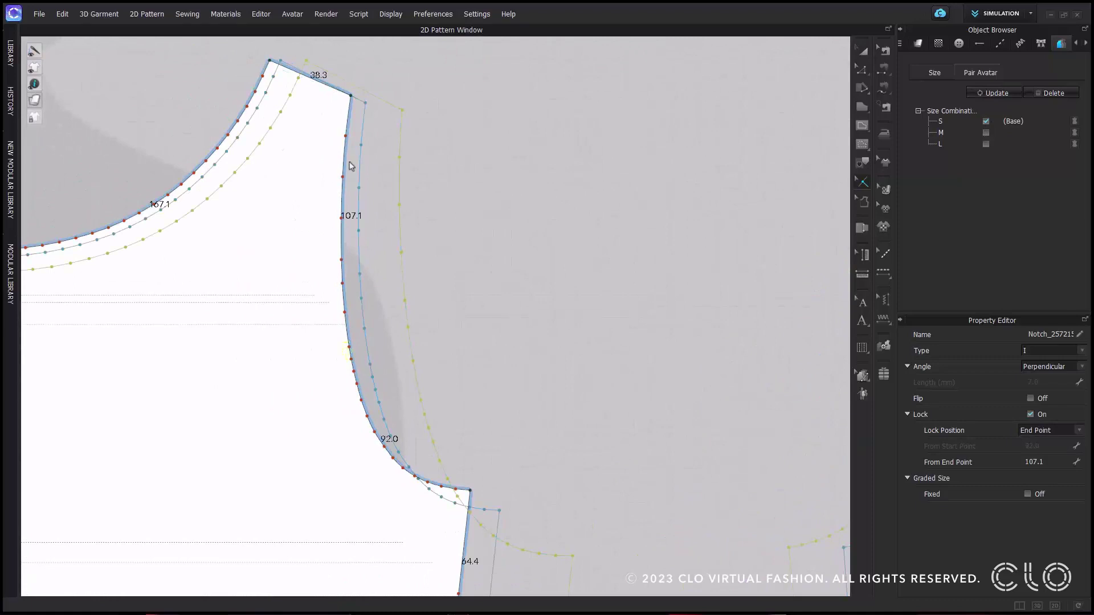
{"action": "left_click", "coordinate": [985, 134]}
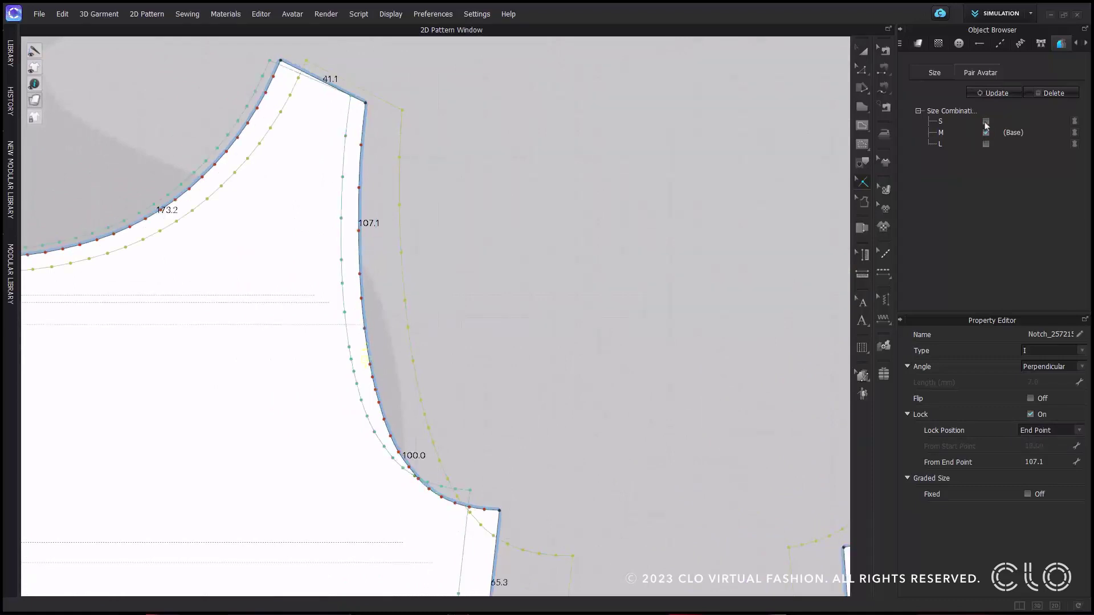
{"action": "left_click", "coordinate": [986, 123]}
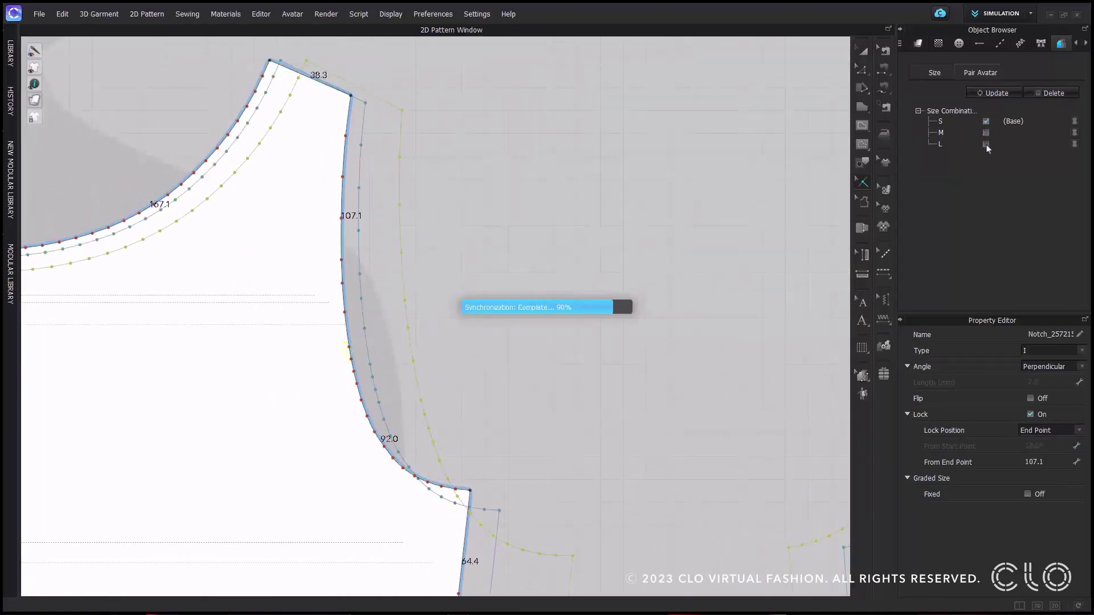
{"action": "left_click", "coordinate": [986, 144]}
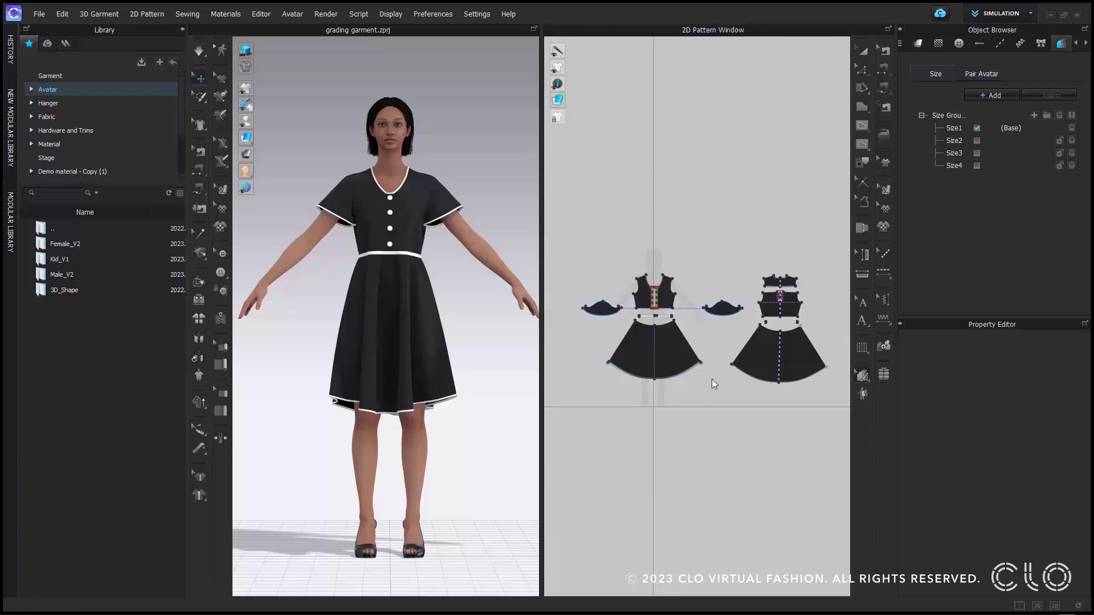
- Select the grading point at the front skirt's side hem corner and examine its X and Y distances and offsets
{"action": "scroll", "coordinate": [712, 378], "scroll_direction": "up", "scroll_amount": 5}
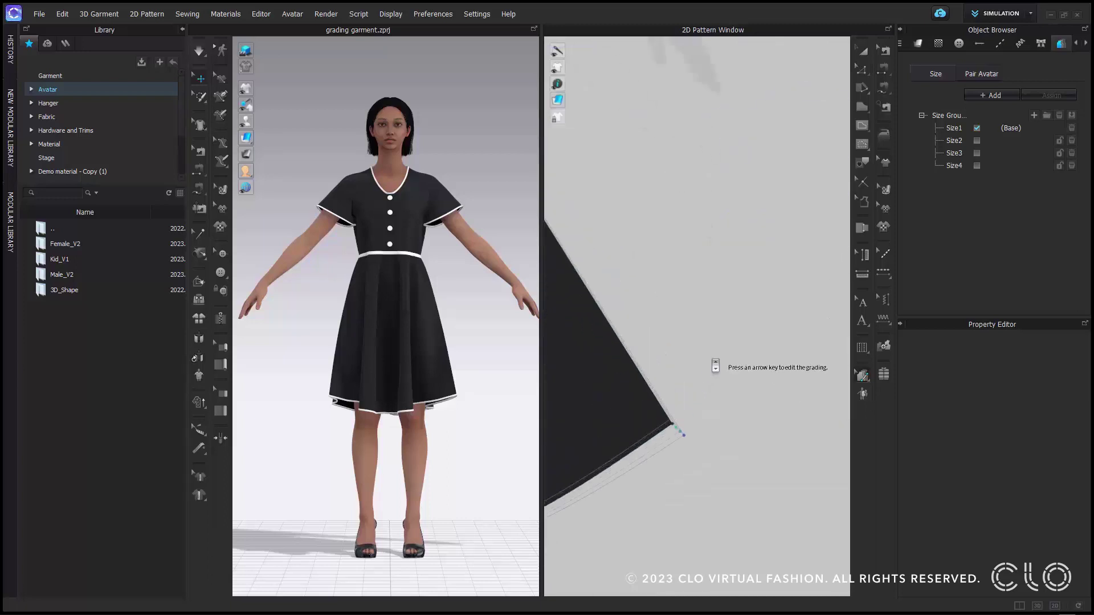
{"action": "middle_click_drag", "start_coordinate": [715, 367], "coordinate": [749, 309]}
{"action": "scroll", "coordinate": [746, 377], "scroll_direction": "up", "scroll_amount": 3}
{"action": "middle_click_drag", "start_coordinate": [743, 383], "coordinate": [776, 373]}
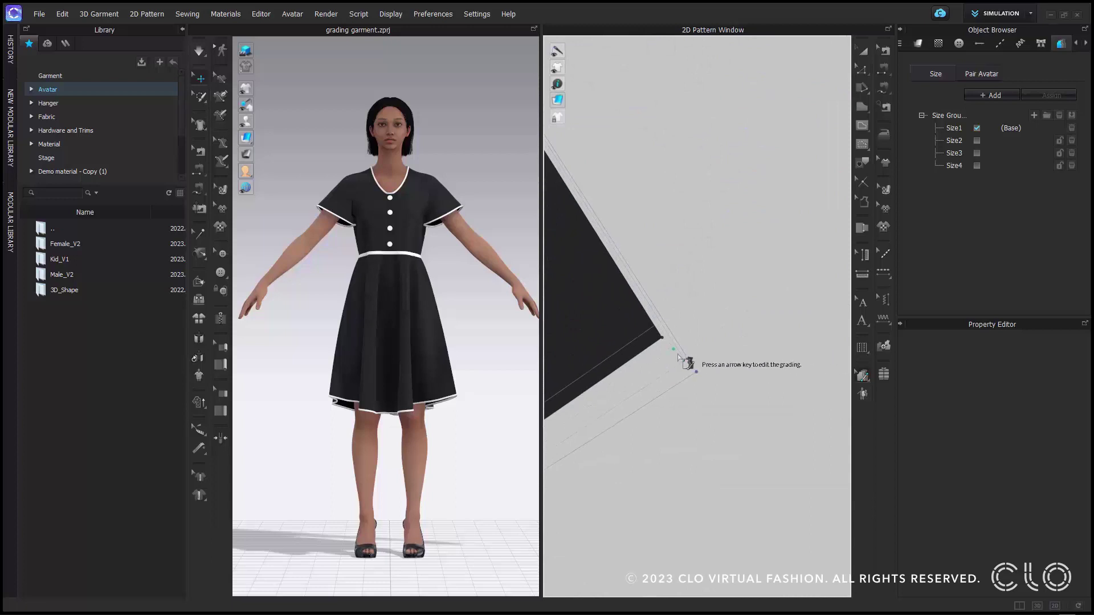
{"action": "left_click", "coordinate": [678, 356]}
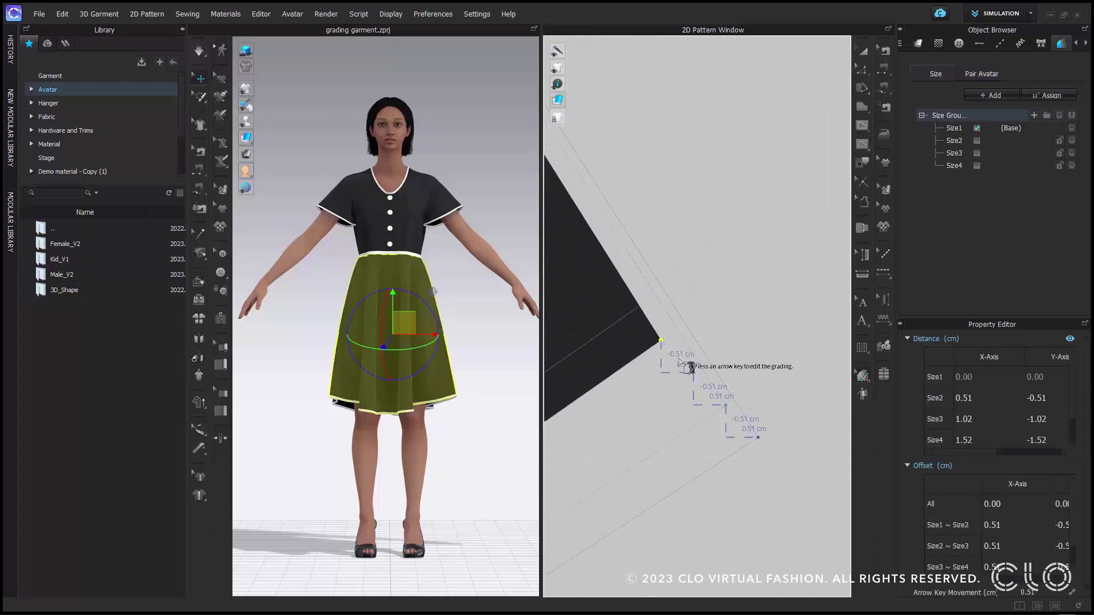
{"action": "scroll", "coordinate": [1064, 419], "scroll_direction": "down", "scroll_amount": 1}
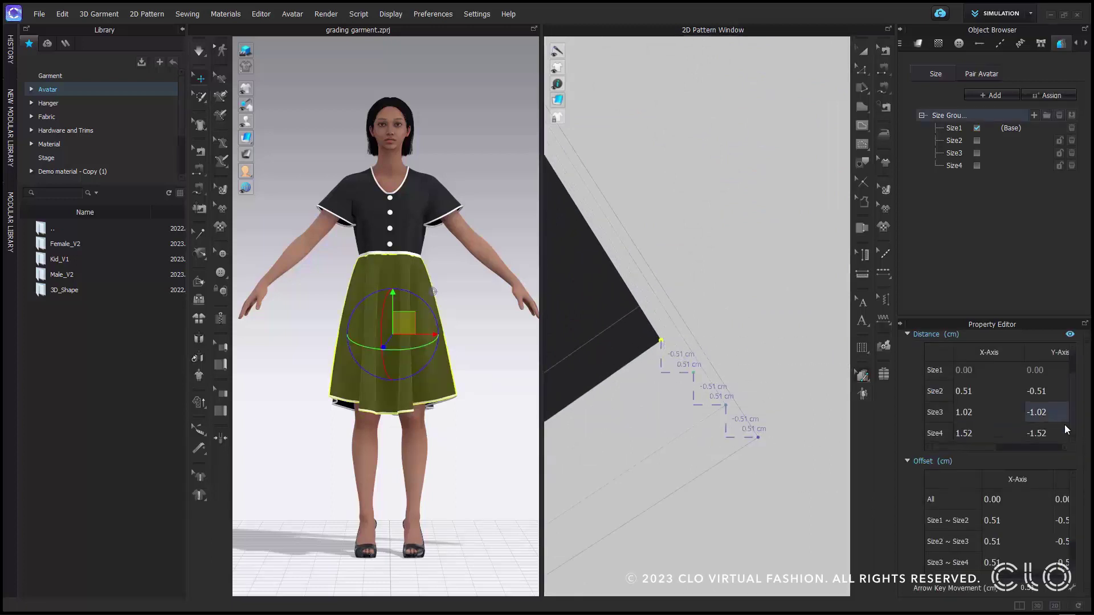
{"action": "left_click", "coordinate": [726, 408]}
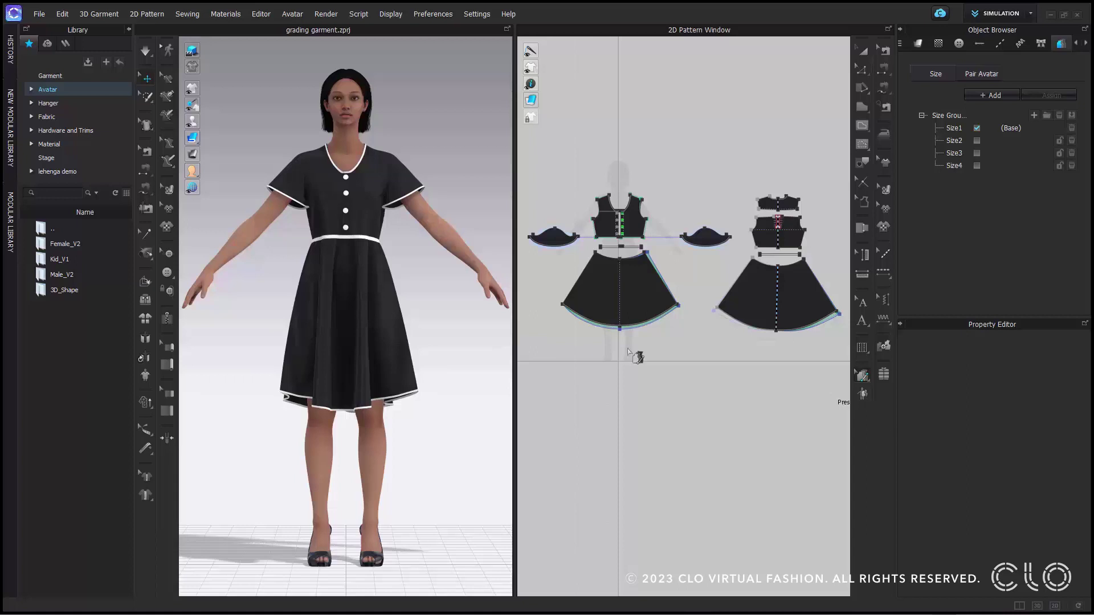
- Copy the grading values of the front skirt's side waist corner point
{"action": "scroll", "coordinate": [628, 352], "scroll_direction": "up", "scroll_amount": 5}
{"action": "middle_click_drag", "start_coordinate": [640, 254], "coordinate": [644, 399]}
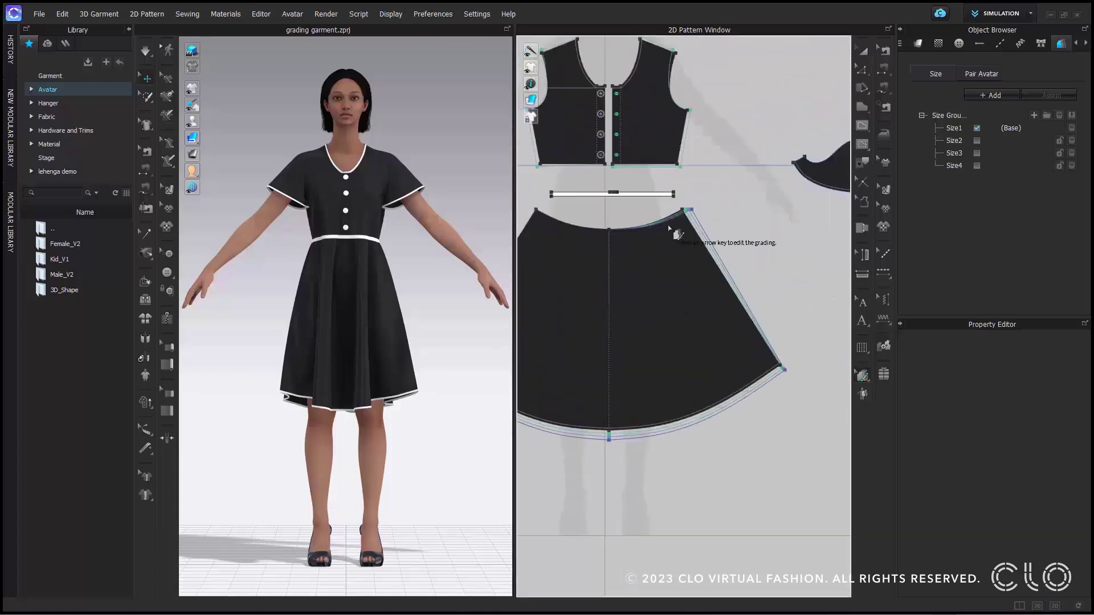
{"action": "scroll", "coordinate": [669, 229], "scroll_direction": "up", "scroll_amount": 3}
{"action": "left_click", "coordinate": [706, 191]}
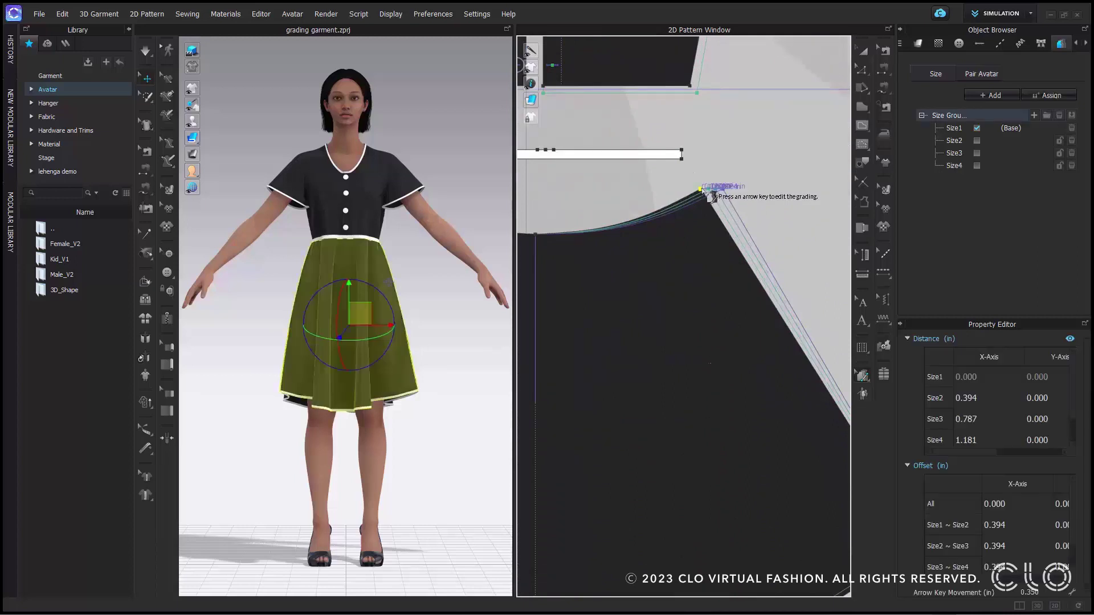
{"action": "right_click", "coordinate": [712, 194]}
{"action": "left_click", "coordinate": [736, 223]}
- Paste only the X-axis grading values onto the back skirt's side waist corner point
{"action": "scroll", "coordinate": [756, 311], "scroll_direction": "down", "scroll_amount": 4}
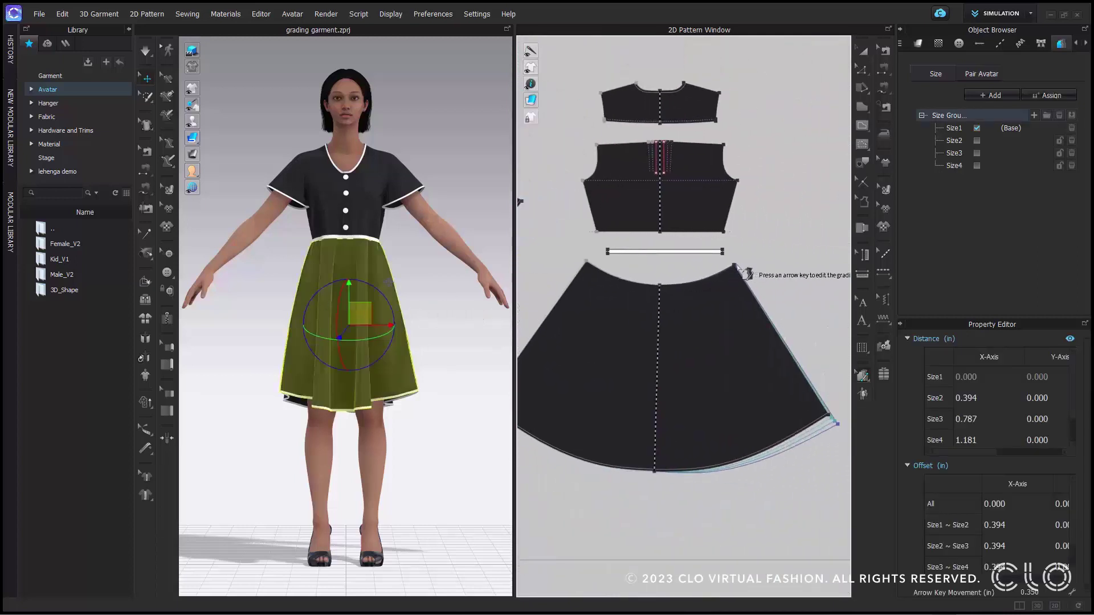
{"action": "left_click", "coordinate": [734, 265]}
{"action": "right_click", "coordinate": [736, 268]}
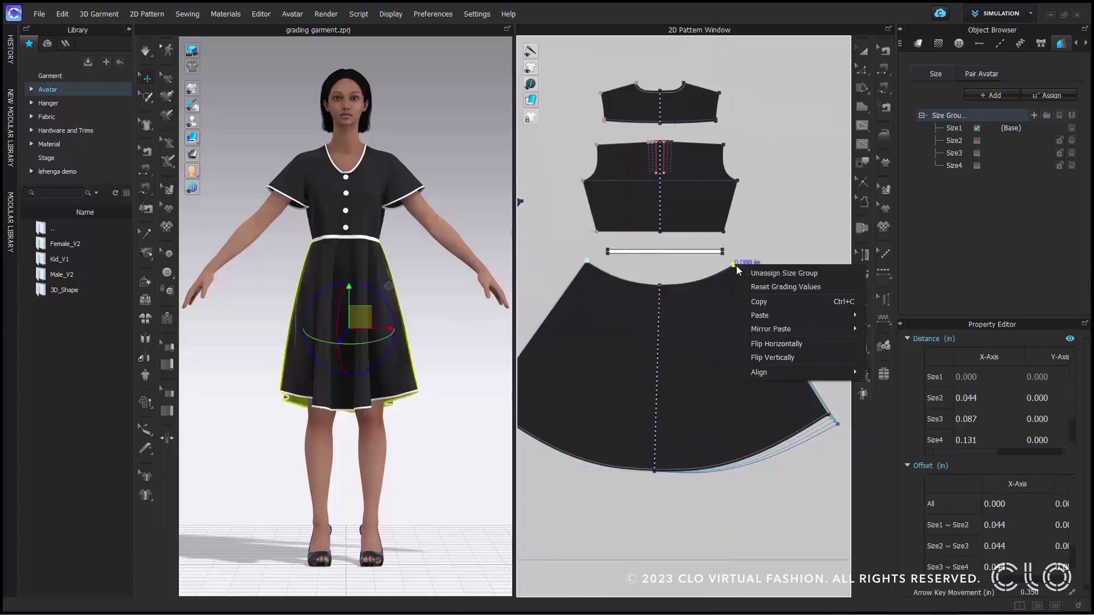
{"action": "mouse_move", "coordinate": [775, 317]}
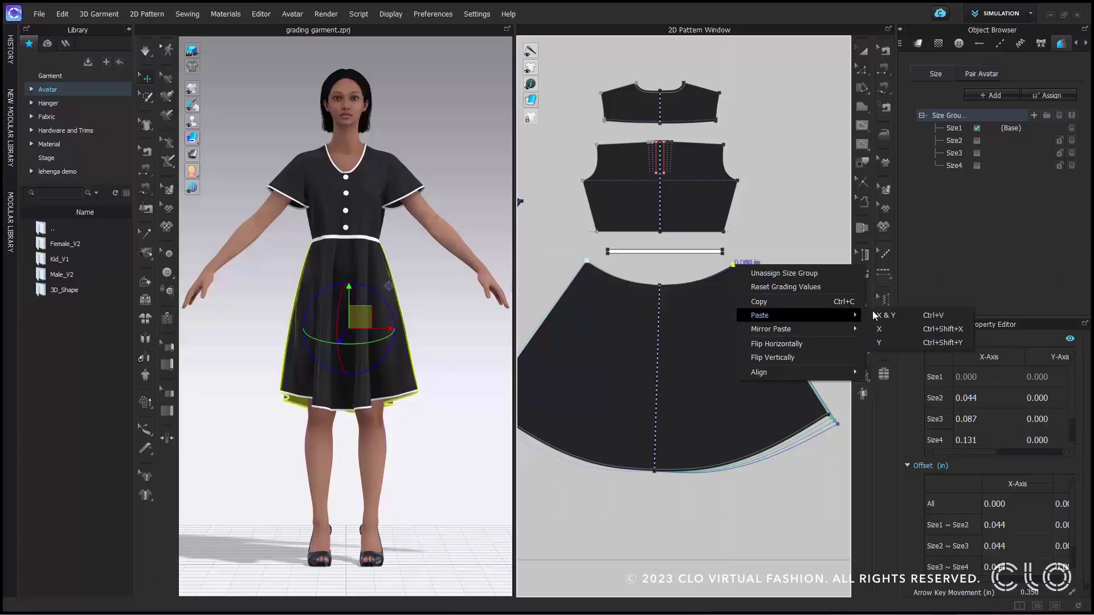
{"action": "left_click", "coordinate": [914, 328]}
{"action": "key", "text": "Right"}
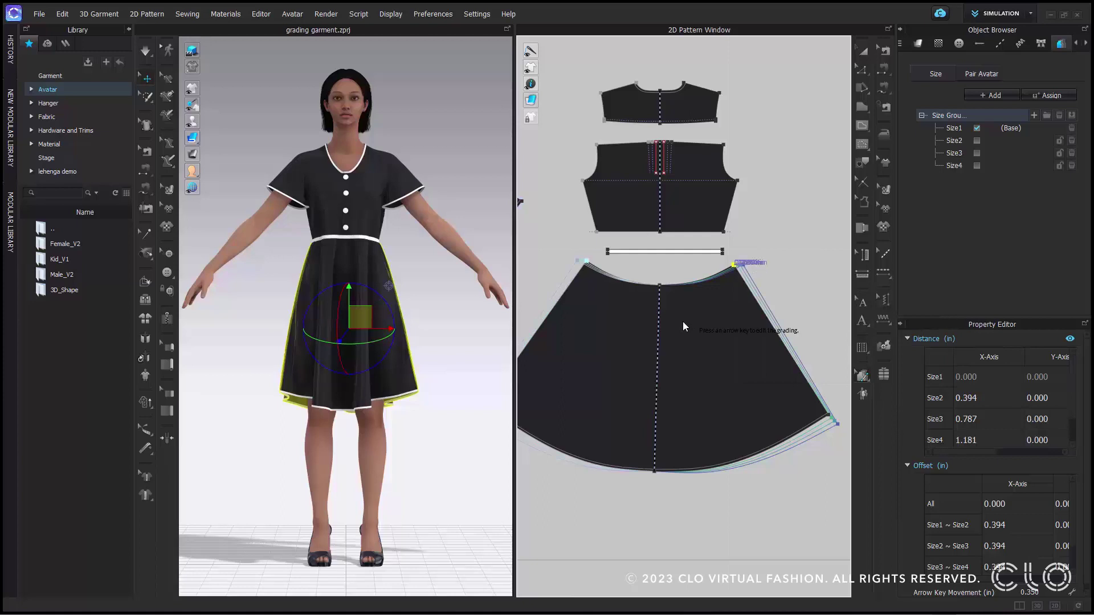
- Copy the grading values of the bottom centre corner point on the front bodice with the button markings across the opening
{"action": "middle_click_drag", "start_coordinate": [727, 325], "coordinate": [918, 317]}
{"action": "scroll", "coordinate": [769, 320], "scroll_direction": "down", "scroll_amount": 2}
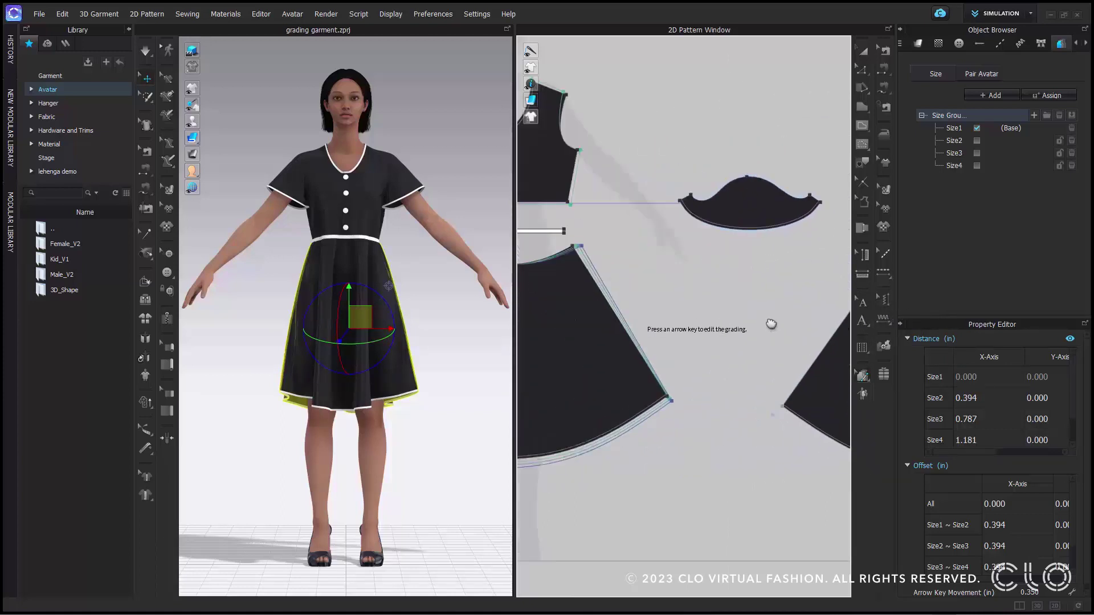
{"action": "scroll", "coordinate": [708, 307], "scroll_direction": "up", "scroll_amount": 5}
{"action": "scroll", "coordinate": [658, 192], "scroll_direction": "up", "scroll_amount": 4}
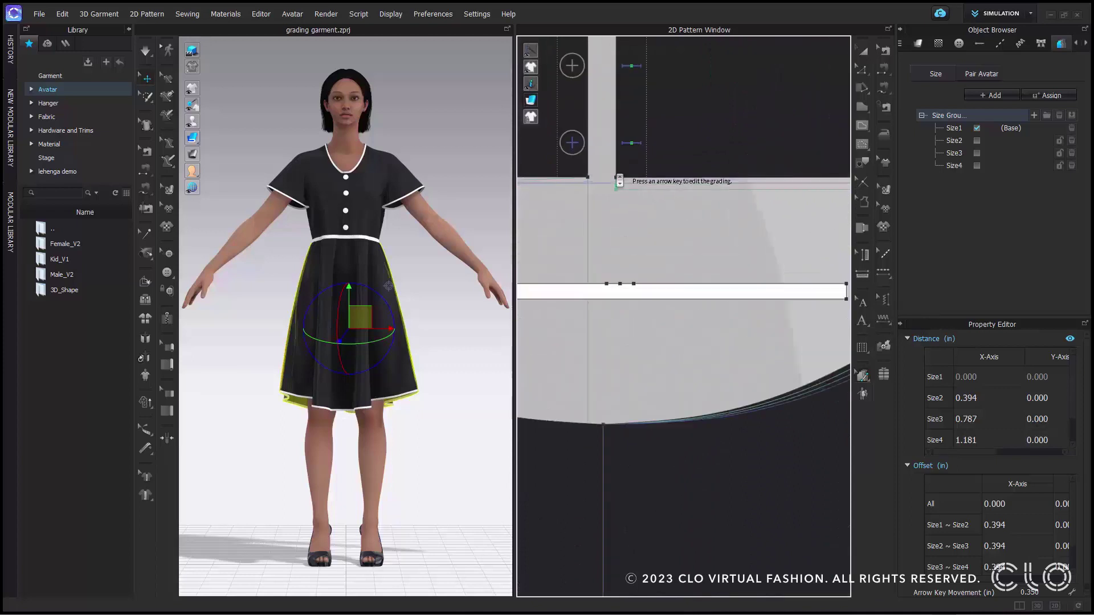
{"action": "left_click", "coordinate": [656, 186]}
{"action": "left_click", "coordinate": [654, 192]}
{"action": "right_click", "coordinate": [654, 193]}
{"action": "left_click", "coordinate": [687, 234]}
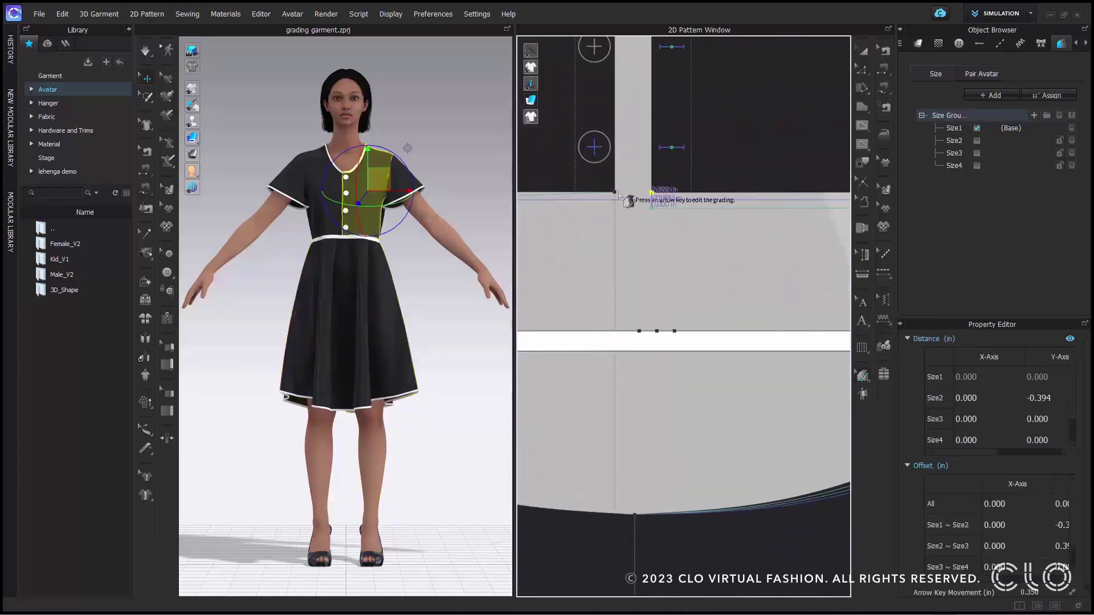
- Paste only the Y-axis grading values onto the bottom centre corner point of the opposite front bodice
{"action": "left_click", "coordinate": [617, 193]}
{"action": "right_click", "coordinate": [619, 194]}
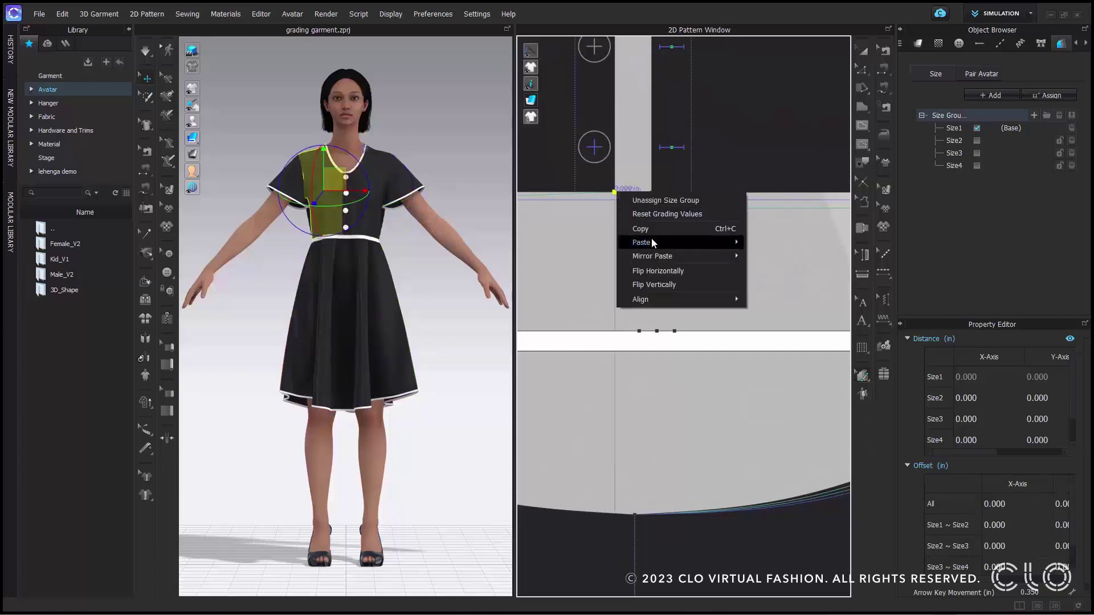
{"action": "mouse_move", "coordinate": [690, 241]}
{"action": "left_click", "coordinate": [798, 270]}
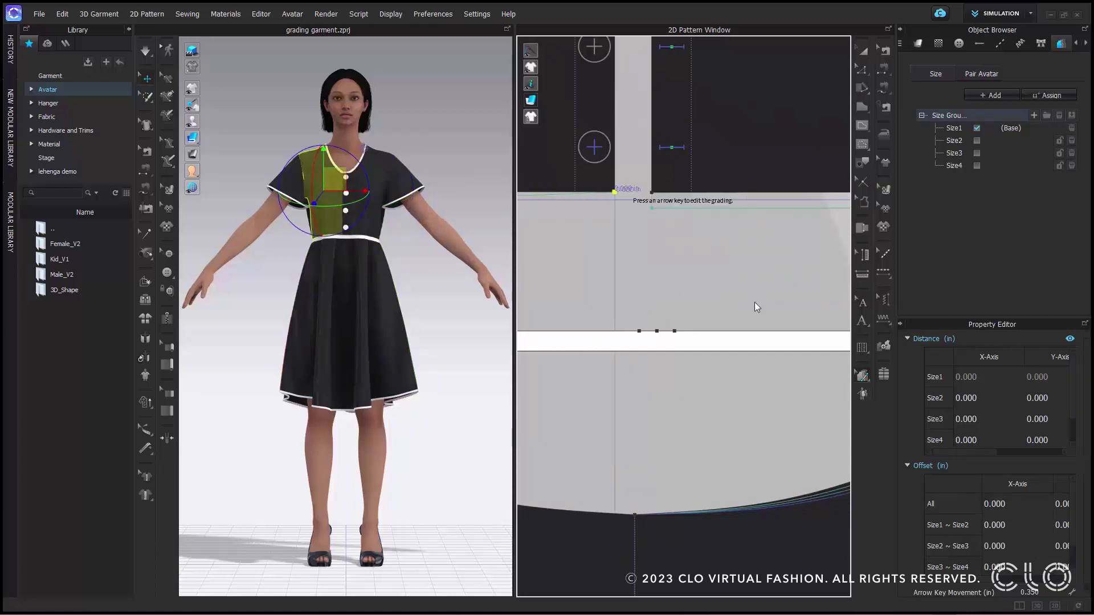
{"action": "scroll", "coordinate": [754, 302], "scroll_direction": "down", "scroll_amount": 3}
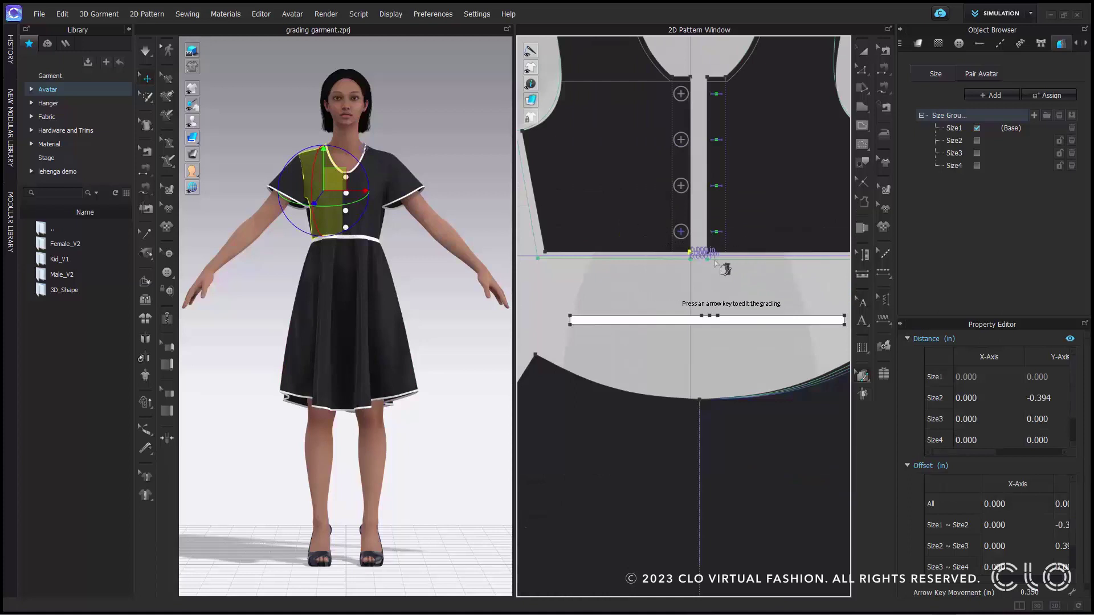
{"action": "scroll", "coordinate": [686, 367], "scroll_direction": "down", "scroll_amount": 3}
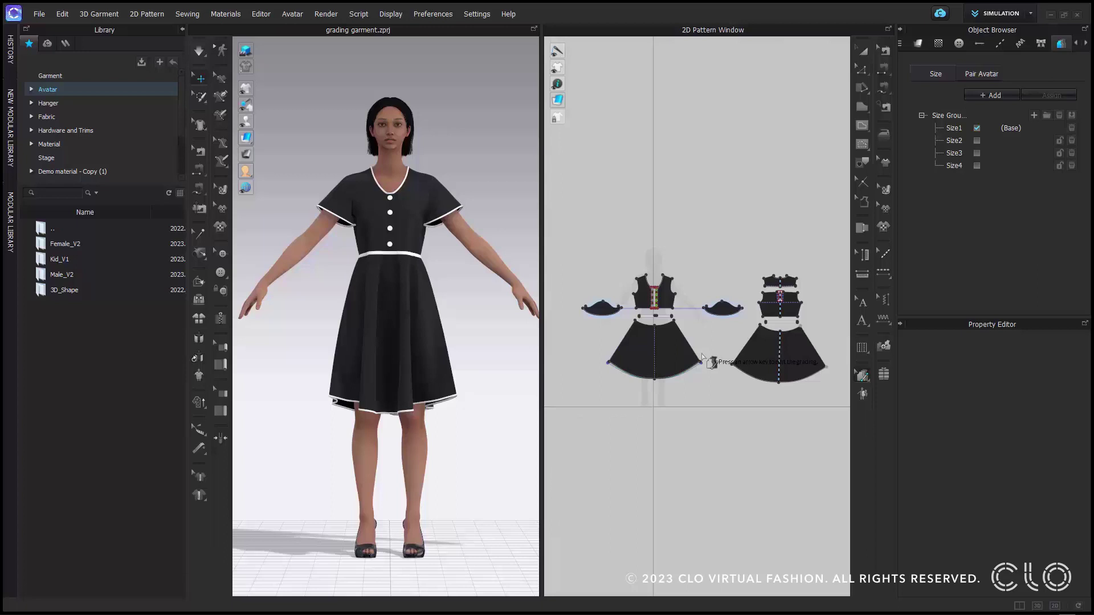
- Examine the X and Y distances and offsets in centimetres for the front skirt's side hem corner point
{"action": "scroll", "coordinate": [703, 357], "scroll_direction": "up", "scroll_amount": 10}
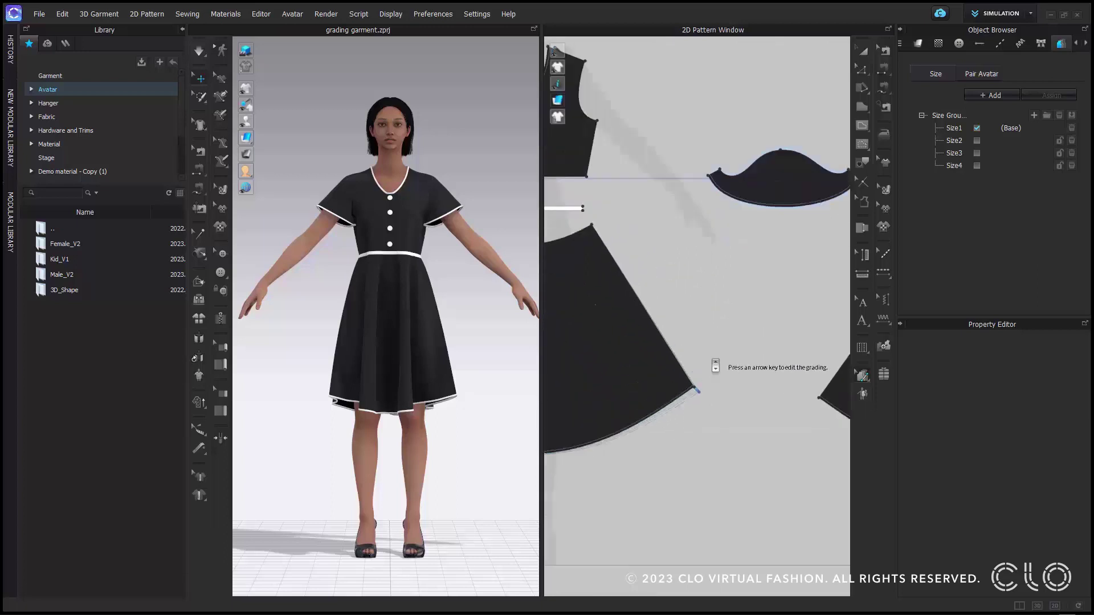
{"action": "scroll", "coordinate": [723, 379], "scroll_direction": "up", "scroll_amount": 4}
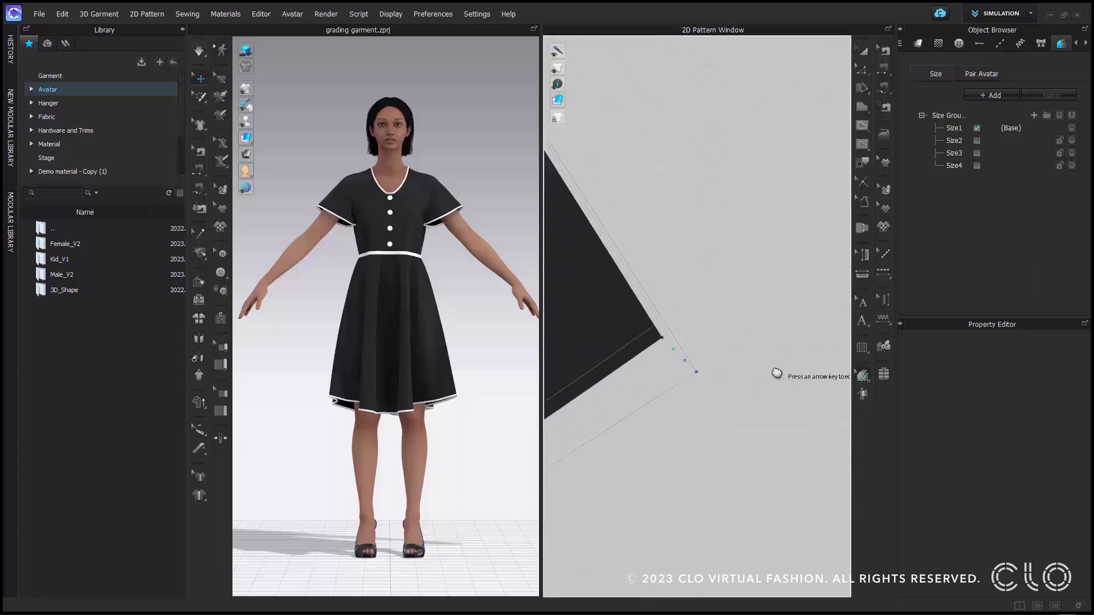
{"action": "left_click", "coordinate": [663, 342]}
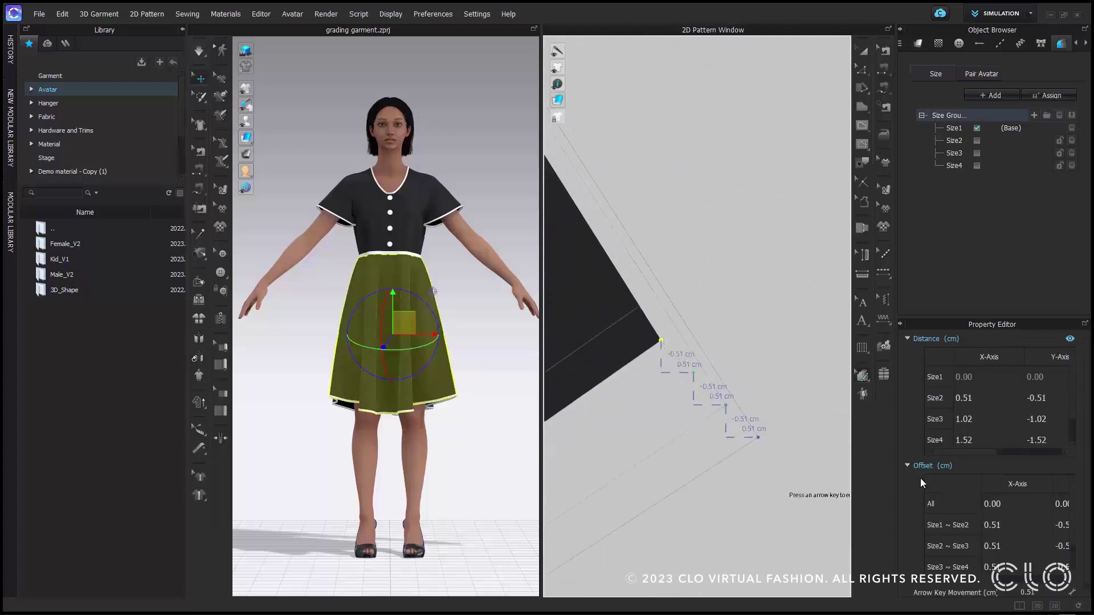
{"action": "scroll", "coordinate": [933, 516], "scroll_direction": "down", "scroll_amount": 1}
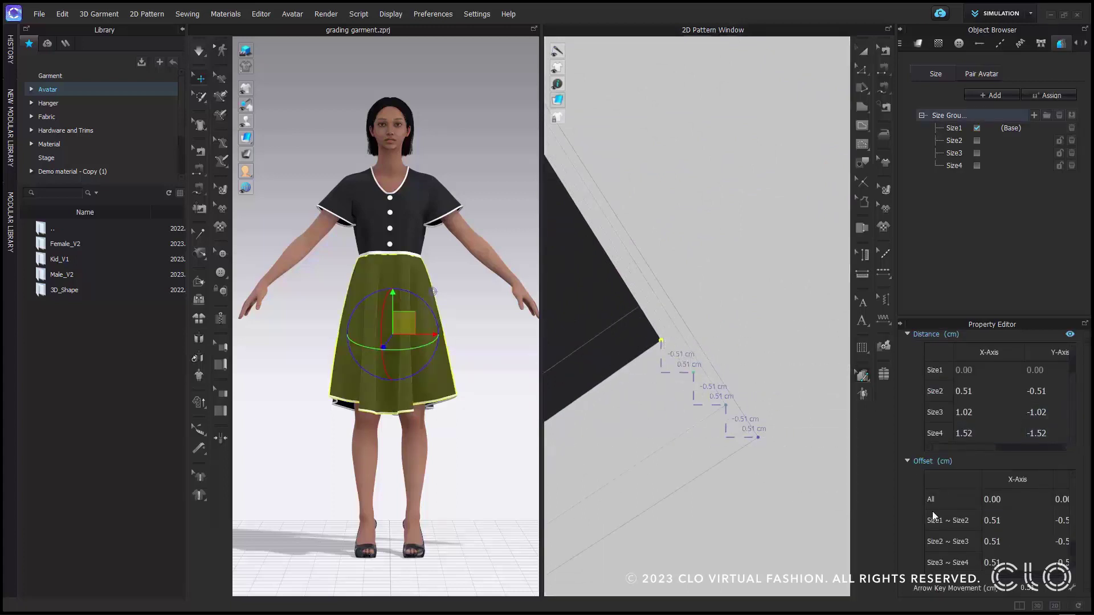
{"action": "left_click", "coordinate": [728, 407]}
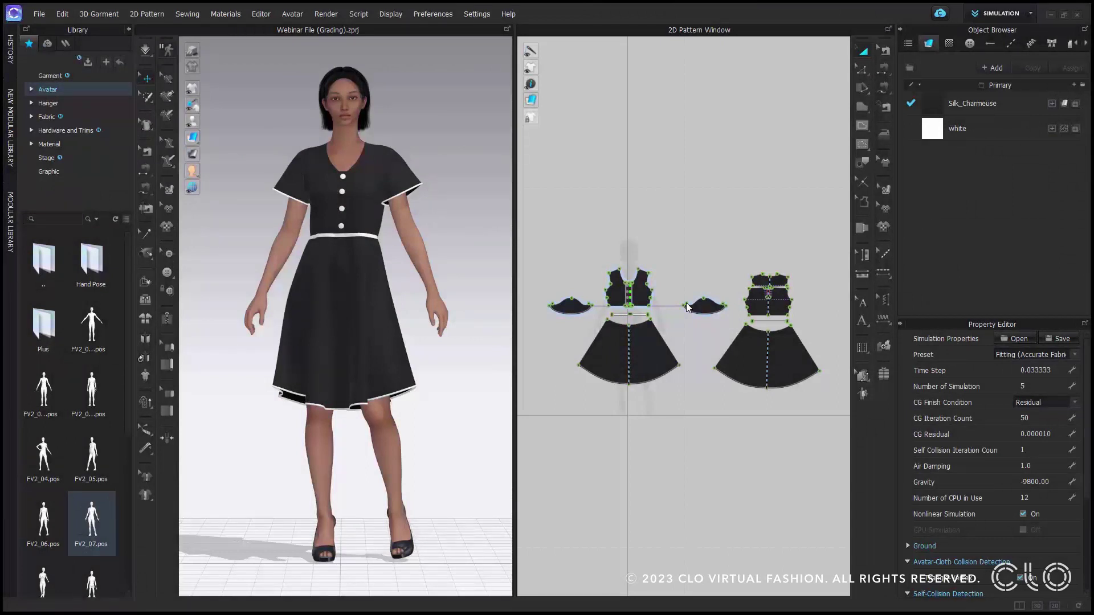
- Switch the dress project to Print Layout mode and open the nesting settings for the Silk_Charmeuse fabric
{"action": "left_click", "coordinate": [1003, 15]}
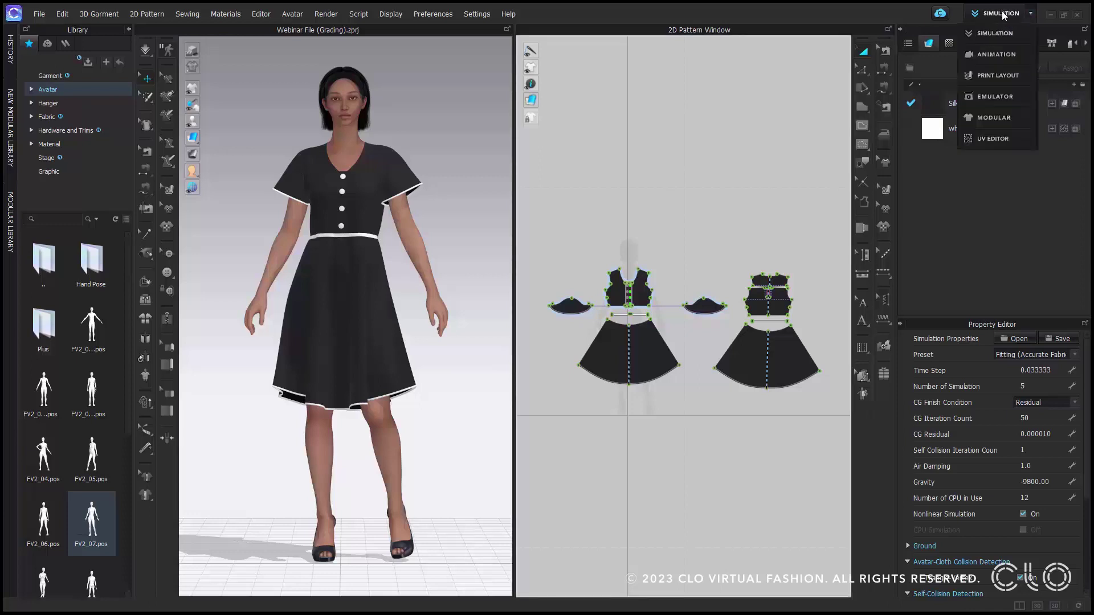
{"action": "left_click", "coordinate": [992, 74]}
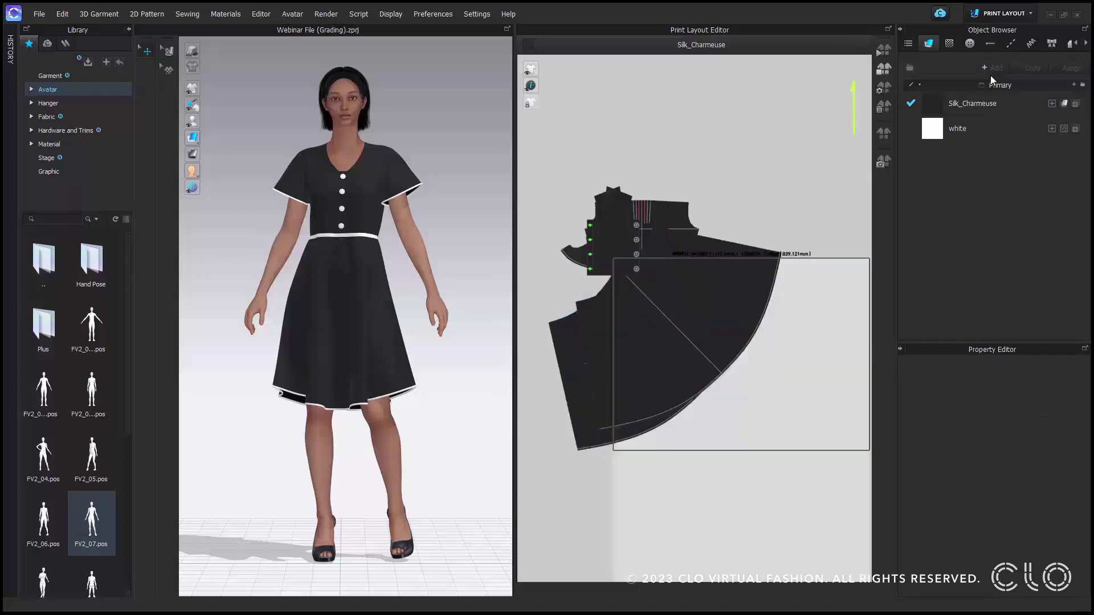
{"action": "left_click", "coordinate": [892, 135]}
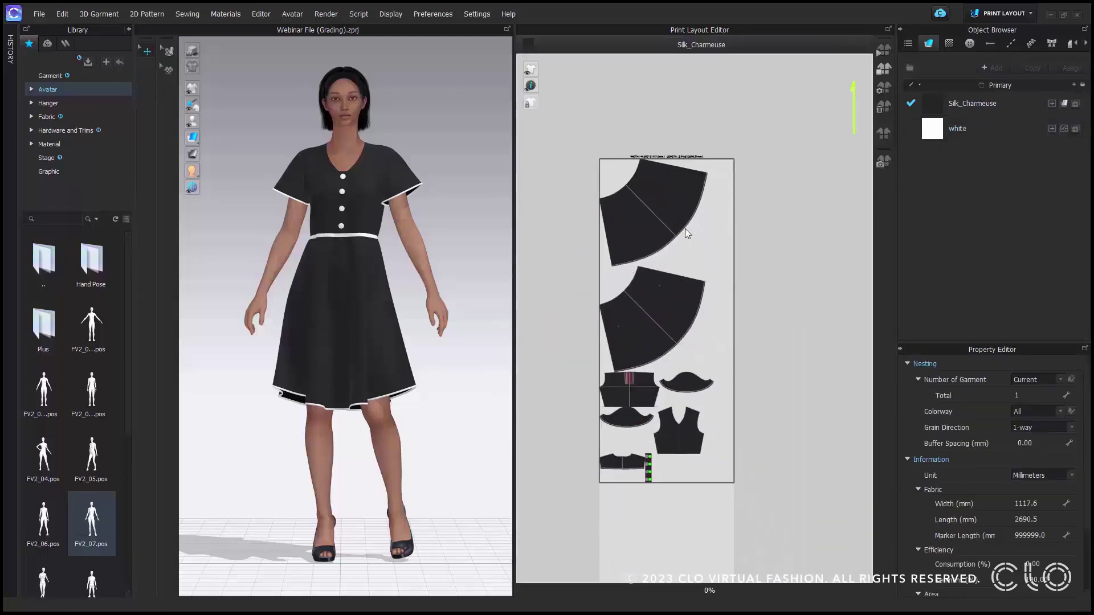
- Set the garment quantities in Grading to Nest to 2 for s (Base) and 1 each for M, L and XL
{"action": "left_click", "coordinate": [1071, 380]}
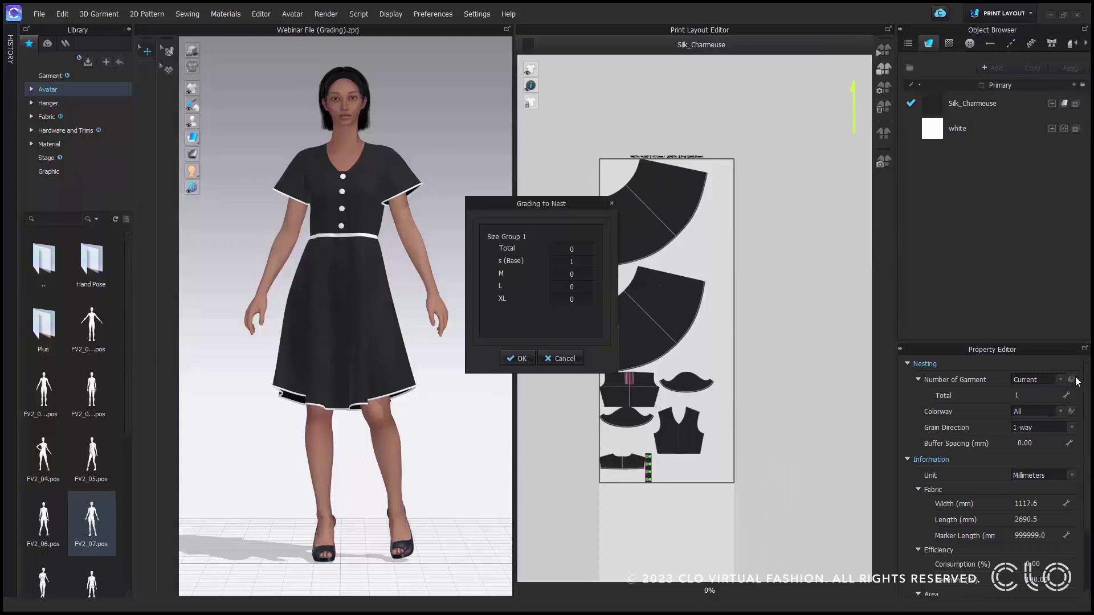
{"action": "double_click", "coordinate": [590, 264]}
{"action": "type", "text": "2"}
{"action": "double_click", "coordinate": [583, 275]}
{"action": "type", "text": "1"}
{"action": "left_click", "coordinate": [523, 358]}
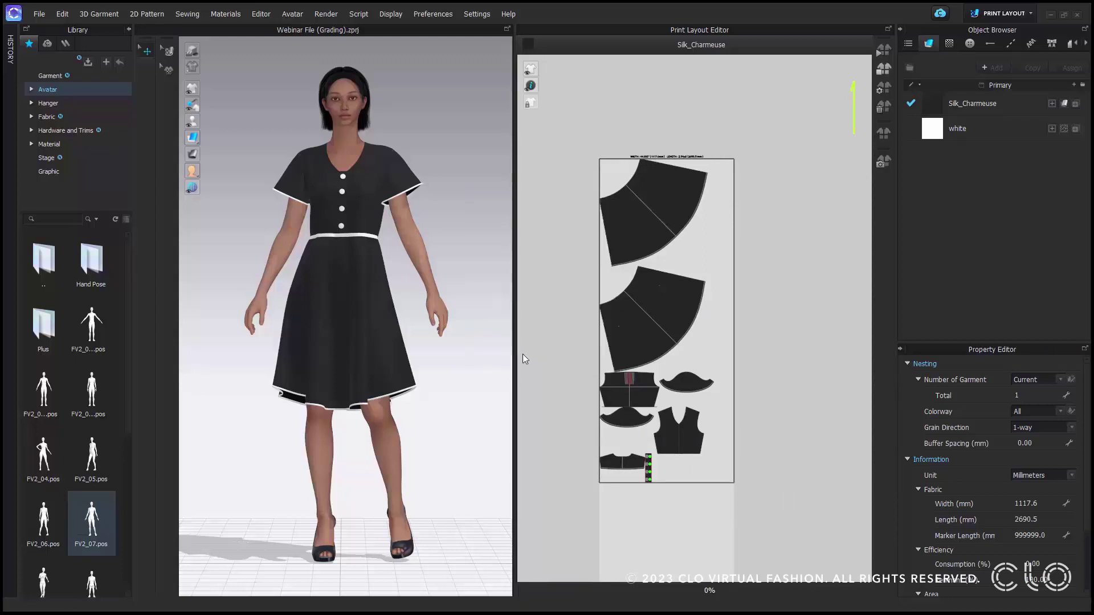
- Set the nesting grain direction to 2-way and the fabric information unit to Inches
{"action": "left_click", "coordinate": [1069, 428]}
{"action": "left_click", "coordinate": [1053, 444]}
{"action": "left_click", "coordinate": [1054, 473]}
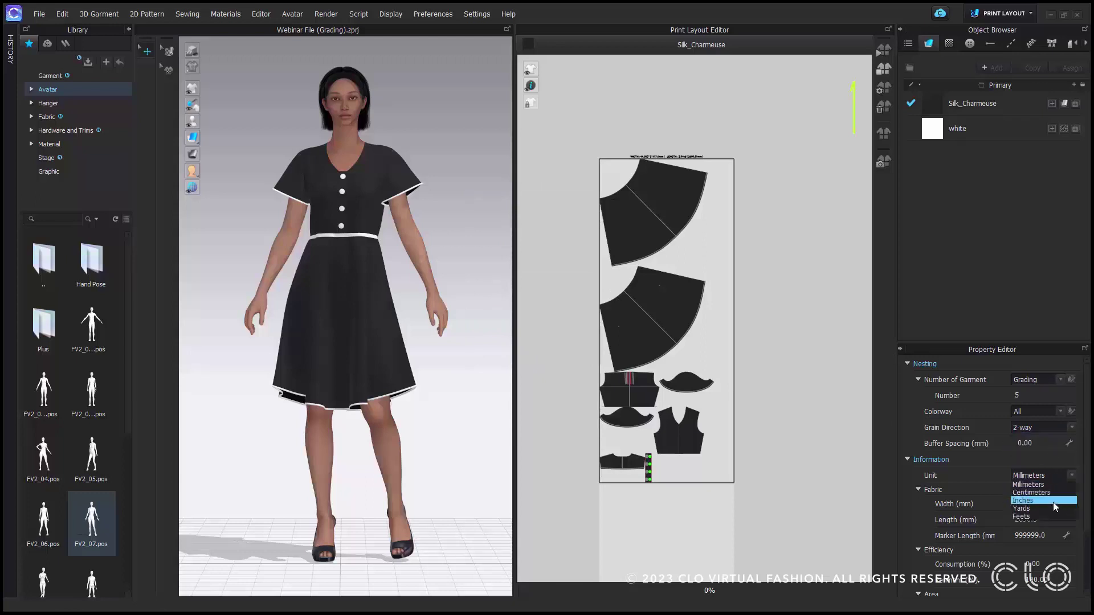
{"action": "left_click", "coordinate": [1053, 501]}
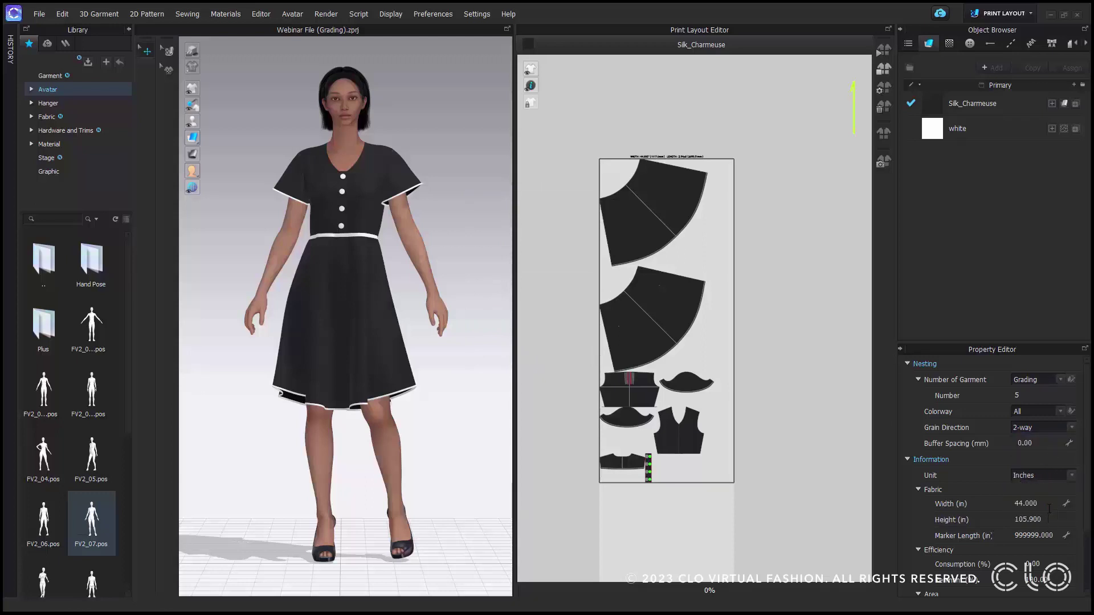
- Set the marker length to 185.4 in and run the nesting of the graded pattern pieces
{"action": "left_click_drag", "start_coordinate": [1054, 535], "coordinate": [1042, 535]}
{"action": "double_click", "coordinate": [1042, 535]}
{"action": "type", "text": "185.4"}
{"action": "key", "text": "Return"}
{"action": "left_click", "coordinate": [877, 59]}
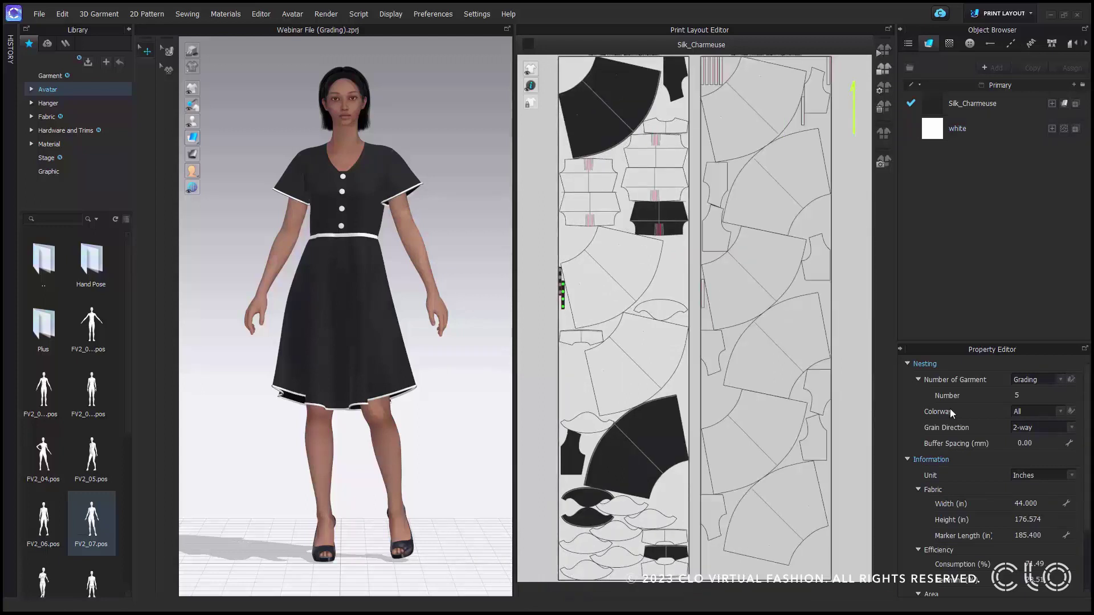
- Examine the nested pieces on both markers and the width and length labels above each marker
{"action": "scroll", "coordinate": [757, 424], "scroll_direction": "down", "scroll_amount": 2}
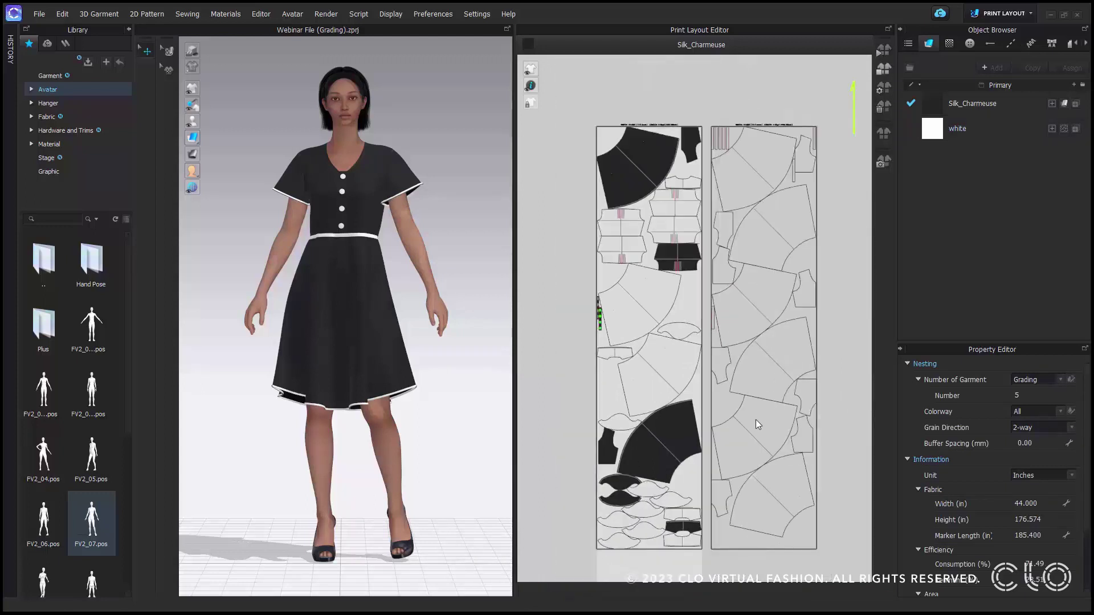
{"action": "scroll", "coordinate": [758, 424], "scroll_direction": "down", "scroll_amount": 2}
{"action": "middle_click_drag", "start_coordinate": [759, 426], "coordinate": [737, 416]}
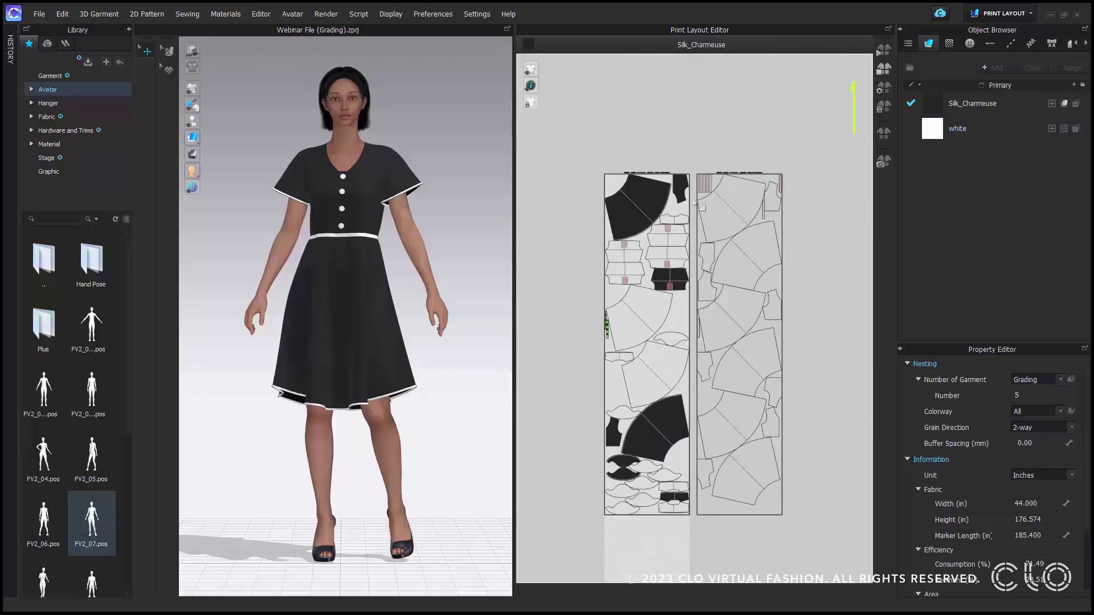
{"action": "scroll", "coordinate": [634, 143], "scroll_direction": "up", "scroll_amount": 3}
{"action": "scroll", "coordinate": [696, 218], "scroll_direction": "up", "scroll_amount": 4}
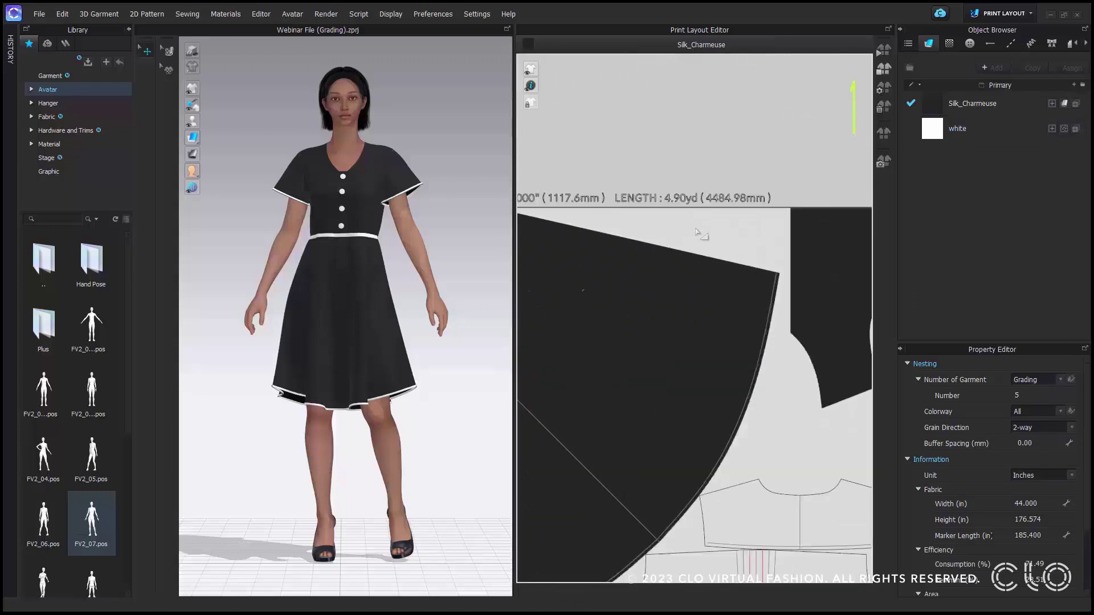
{"action": "mouse_move", "coordinate": [701, 233]}
{"action": "middle_mouse_down"}
{"action": "mouse_move", "coordinate": [789, 247]}
{"action": "mouse_move", "coordinate": [661, 241]}
{"action": "middle_mouse_up"}
{"action": "scroll", "coordinate": [658, 239], "scroll_direction": "down", "scroll_amount": 4}
{"action": "scroll", "coordinate": [696, 261], "scroll_direction": "up", "scroll_amount": 3}
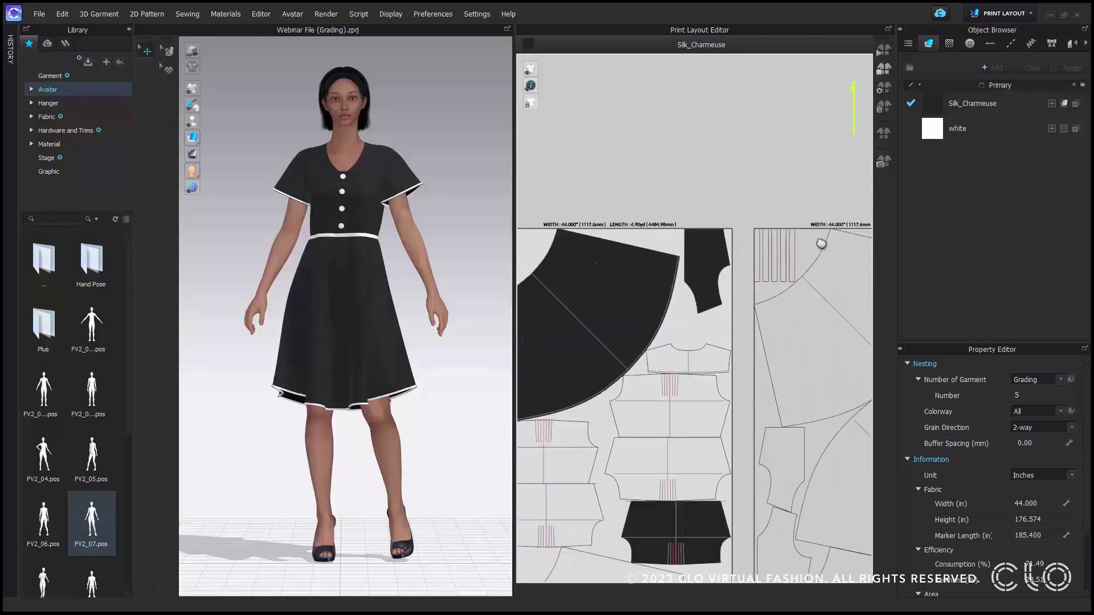
{"action": "scroll", "coordinate": [699, 273], "scroll_direction": "up", "scroll_amount": 4}
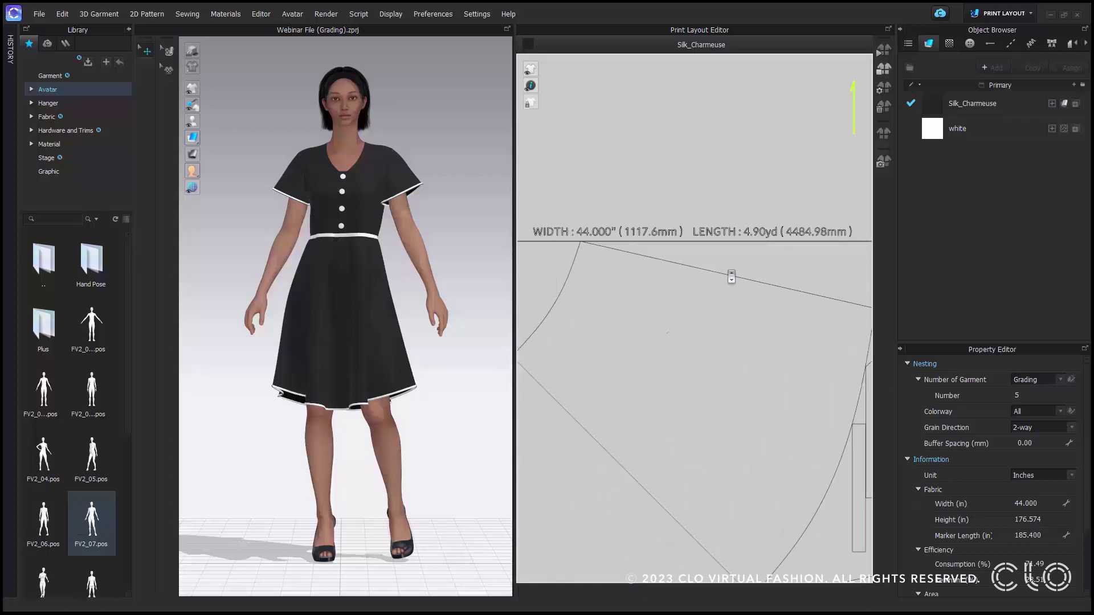
{"action": "scroll", "coordinate": [732, 276], "scroll_direction": "down", "scroll_amount": 5}
{"action": "middle_click_drag", "start_coordinate": [709, 307], "coordinate": [712, 188]}
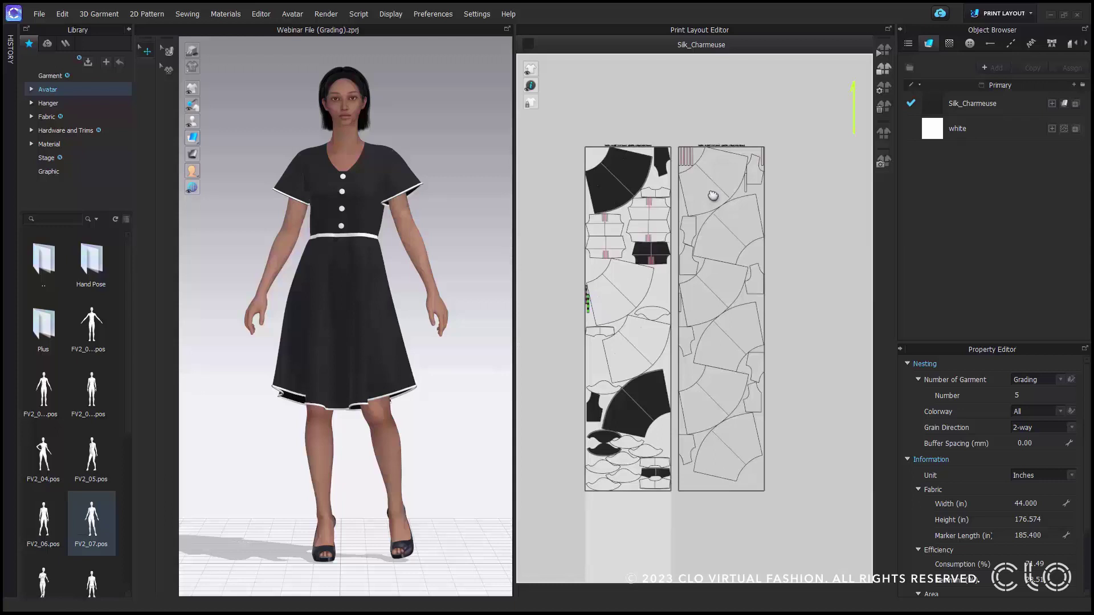
{"action": "mouse_move", "coordinate": [713, 195]}
{"action": "middle_mouse_down"}
{"action": "mouse_move", "coordinate": [704, 246]}
{"action": "mouse_move", "coordinate": [712, 195]}
{"action": "mouse_move", "coordinate": [716, 217]}
{"action": "middle_mouse_up"}
- Color the nested pattern pieces by graded size and display the size name on each piece
{"action": "mouse_move", "coordinate": [537, 76]}
{"action": "left_click", "coordinate": [615, 69]}
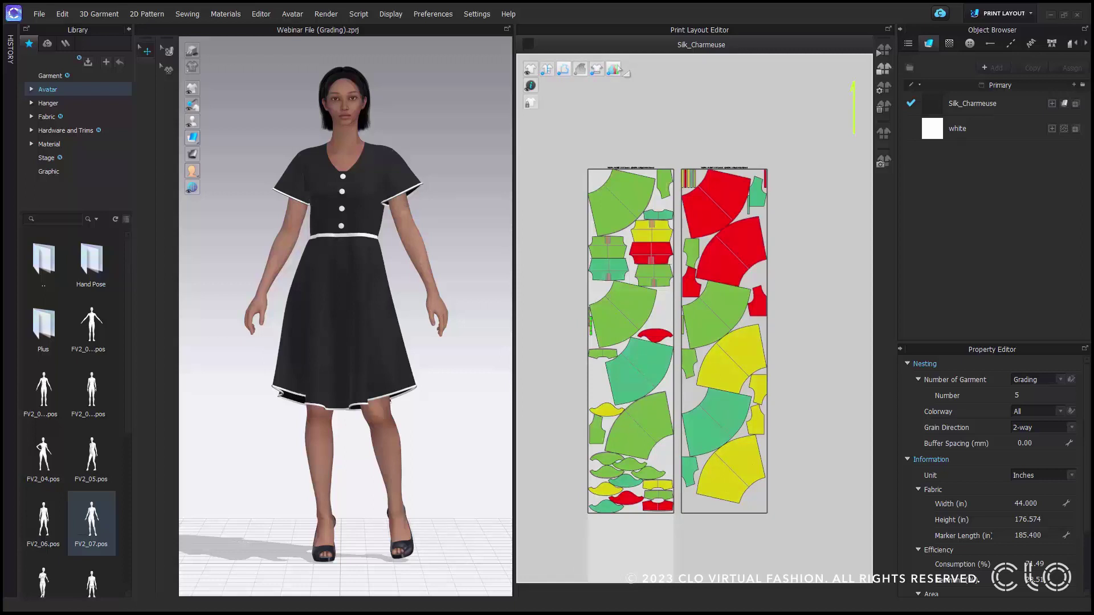
{"action": "mouse_move", "coordinate": [529, 85]}
{"action": "left_click", "coordinate": [662, 86]}
{"action": "right_click_drag", "start_coordinate": [674, 312], "coordinate": [646, 268]}
{"action": "scroll", "coordinate": [654, 288], "scroll_direction": "down", "scroll_amount": 5}
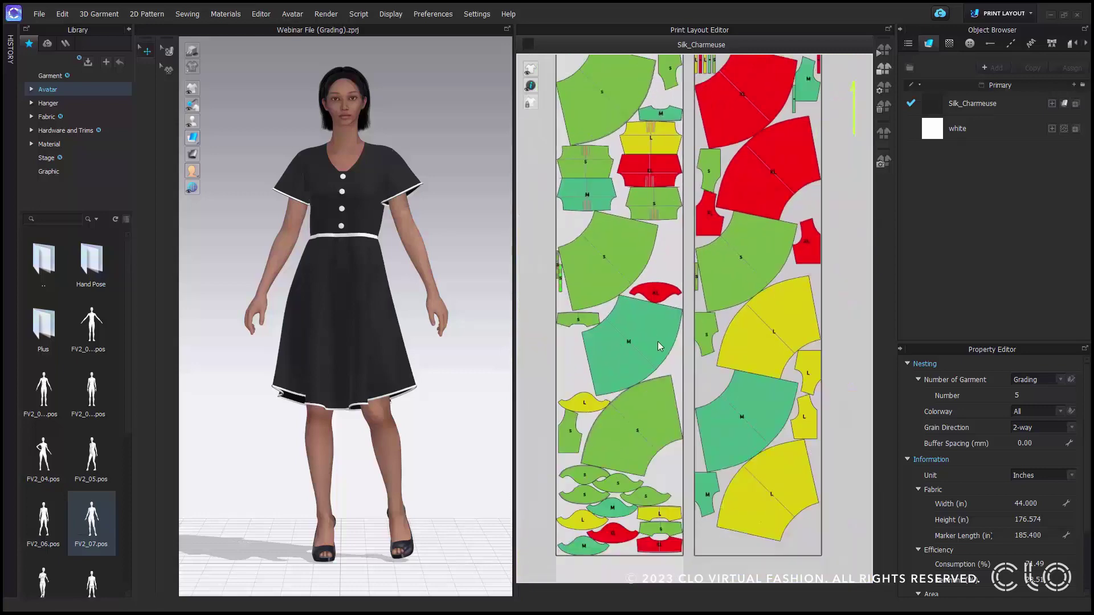
{"action": "scroll", "coordinate": [658, 342], "scroll_direction": "down", "scroll_amount": 1}
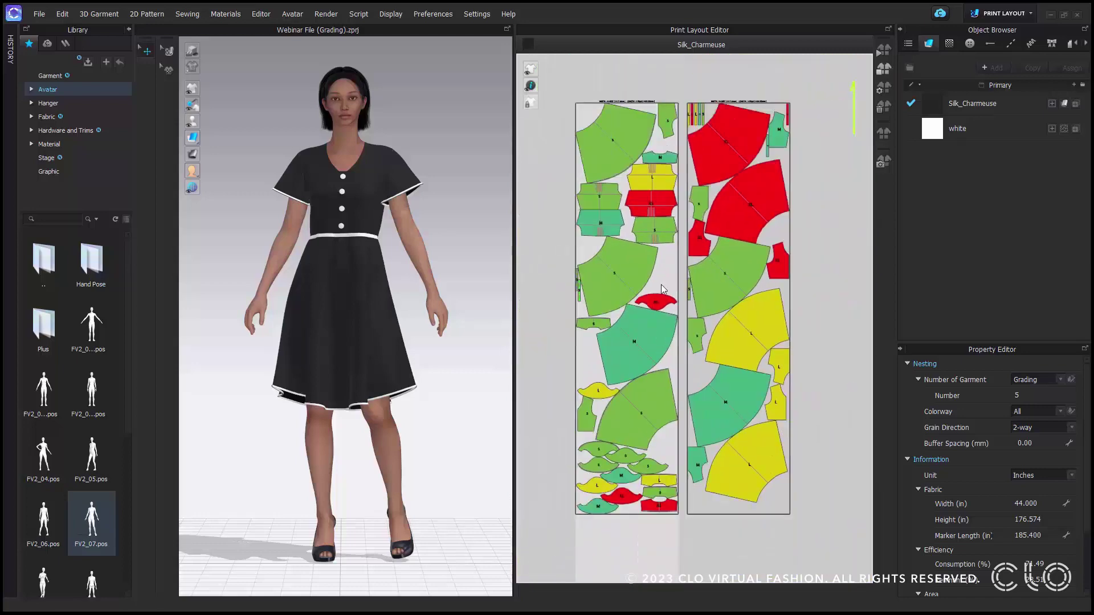
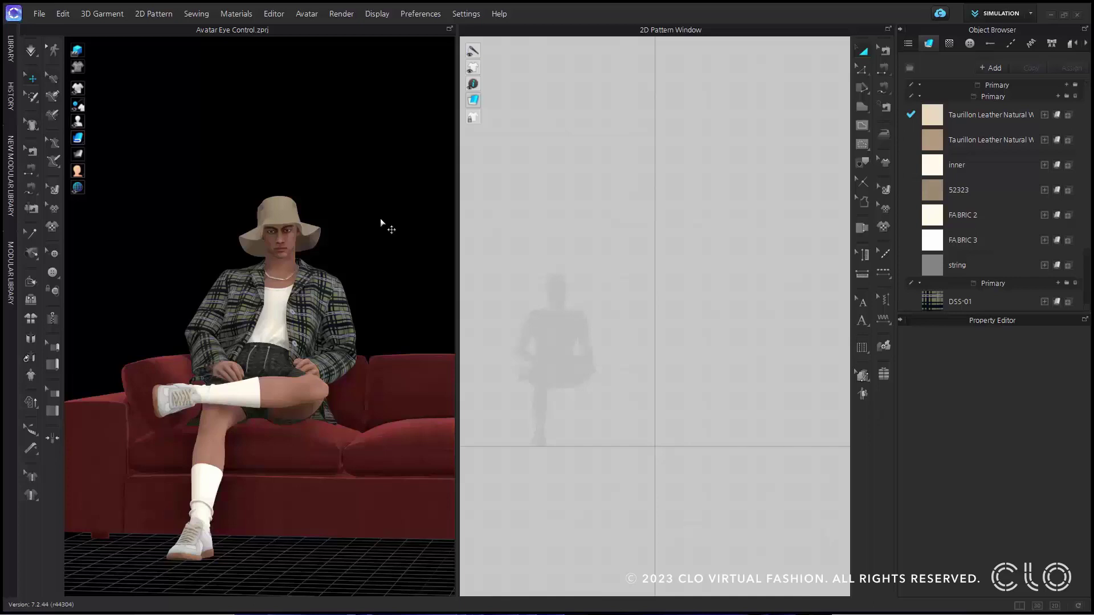
- Select the seated male avatar to view its horizontal and vertical Eye Control settings, and clear the selection
{"action": "left_click", "coordinate": [289, 261]}
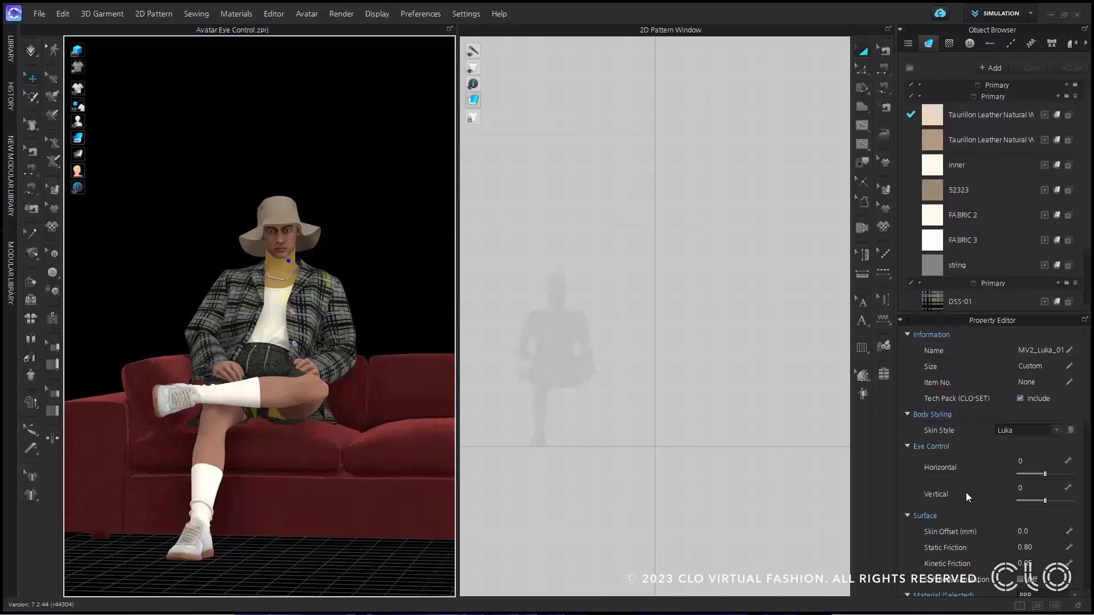
{"action": "left_click", "coordinate": [696, 300]}
- Start an interactive render of the seated avatar on the red sofa and open the render camera's properties
{"action": "left_click", "coordinate": [342, 14]}
{"action": "left_click", "coordinate": [348, 26]}
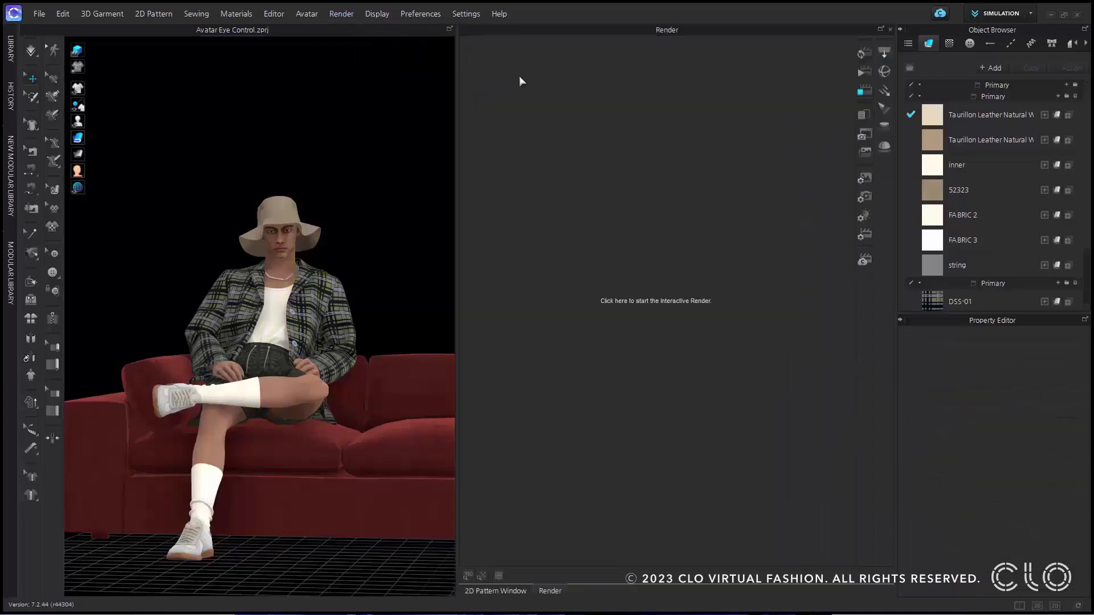
{"action": "left_click", "coordinate": [863, 54]}
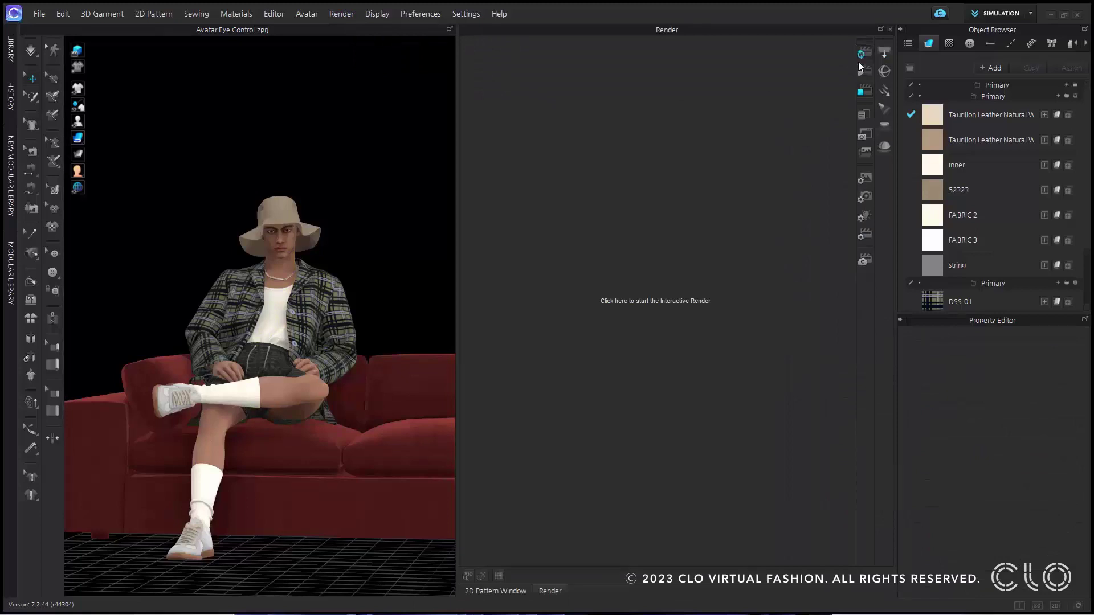
{"action": "left_click", "coordinate": [552, 340]}
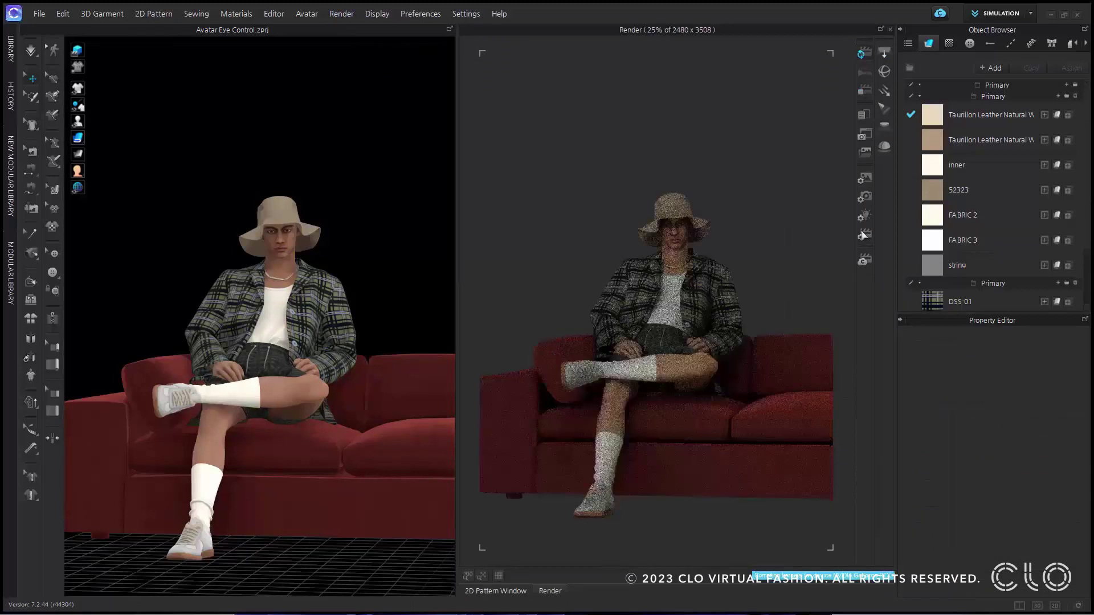
{"action": "left_click", "coordinate": [865, 196]}
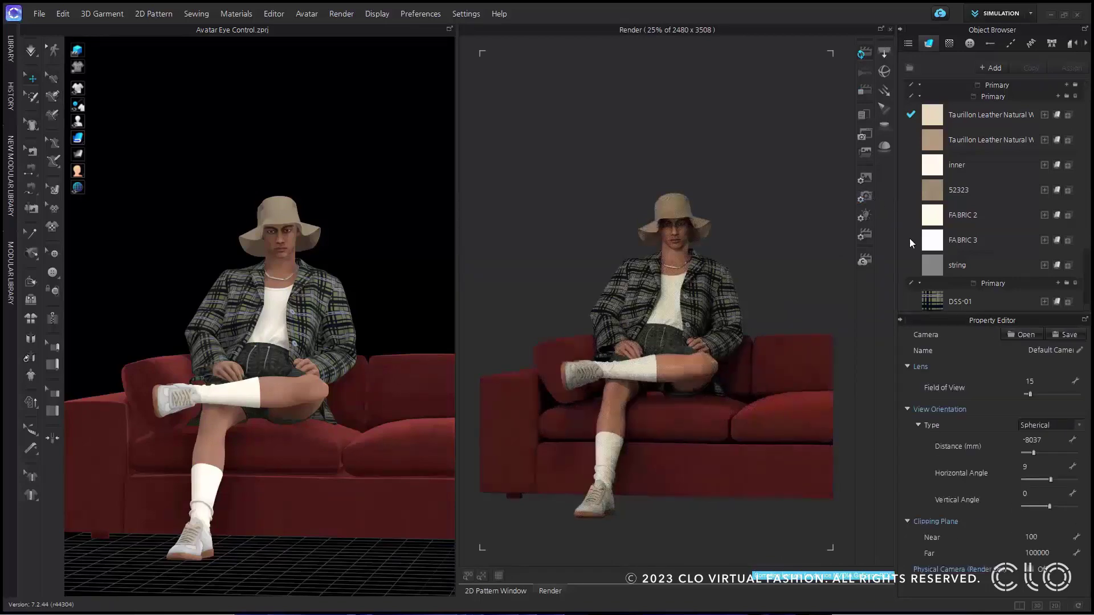
- Apply the saved camera view Custom_View_1 to frame the seated avatar's head and torso, and close the custom view list
{"action": "left_click_drag", "start_coordinate": [1030, 395], "coordinate": [1029, 395]}
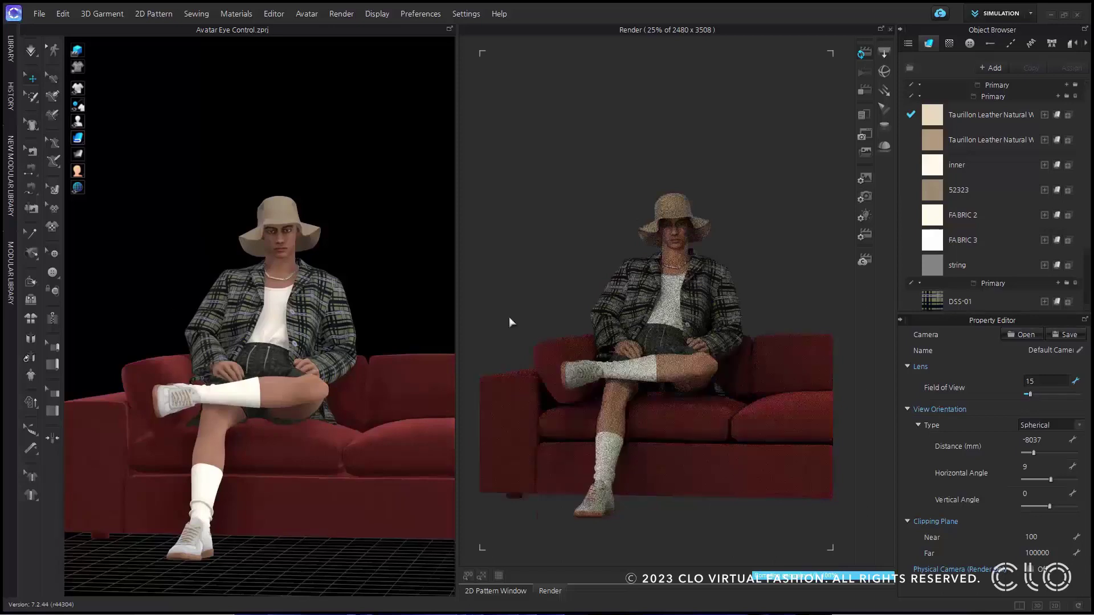
{"action": "scroll", "coordinate": [367, 256], "scroll_direction": "up", "scroll_amount": 5}
{"action": "scroll", "coordinate": [366, 317], "scroll_direction": "up", "scroll_amount": 3}
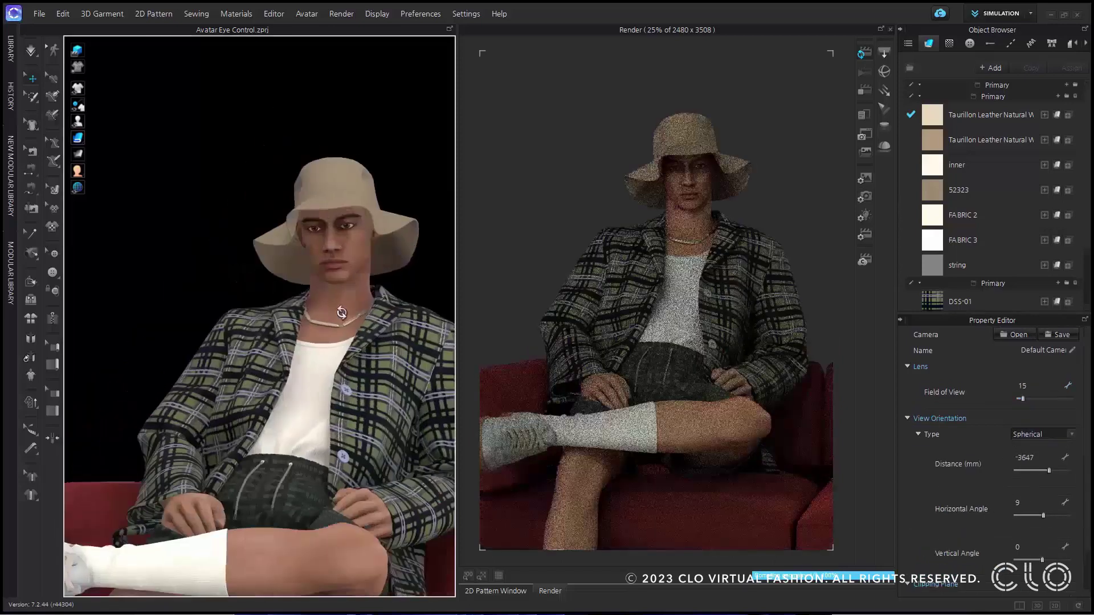
{"action": "right_click_drag", "start_coordinate": [371, 335], "coordinate": [345, 373]}
{"action": "middle_click_drag", "start_coordinate": [345, 373], "coordinate": [398, 203]}
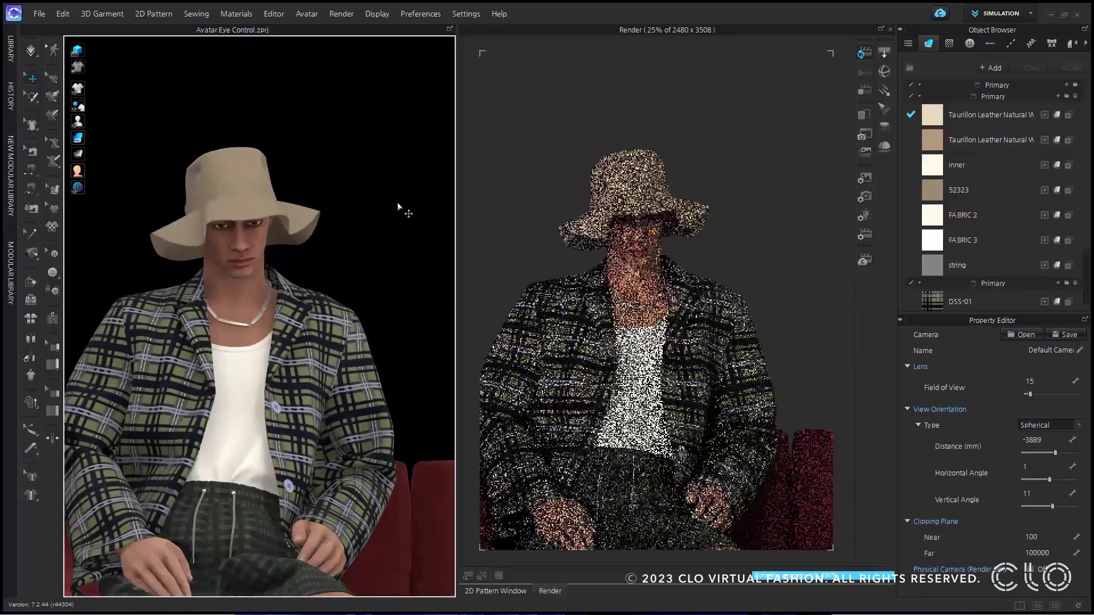
{"action": "right_click", "coordinate": [397, 203]}
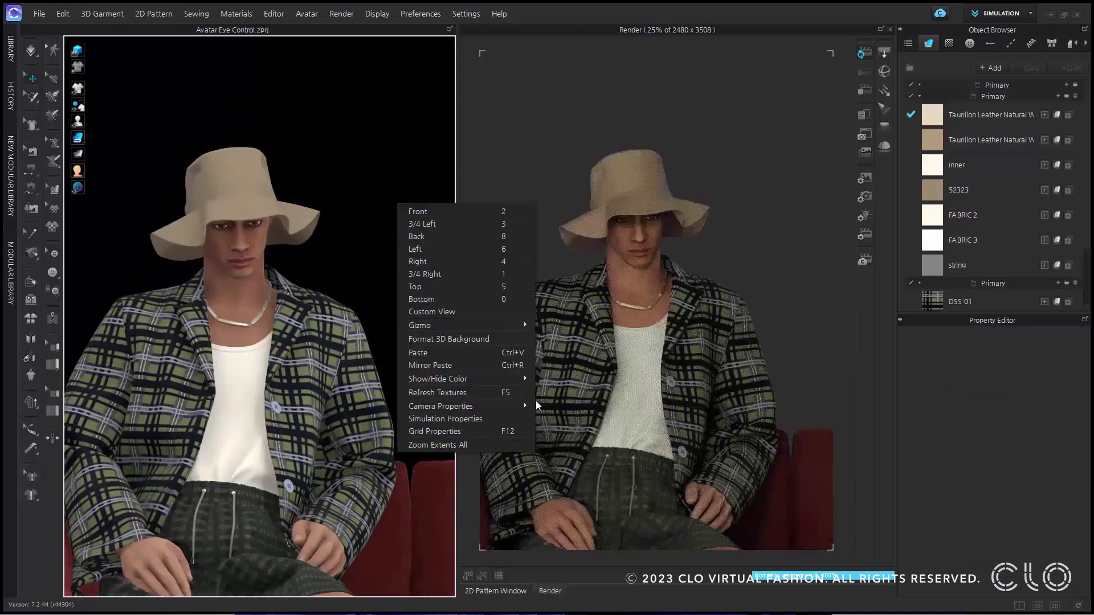
{"action": "left_click", "coordinate": [517, 311]}
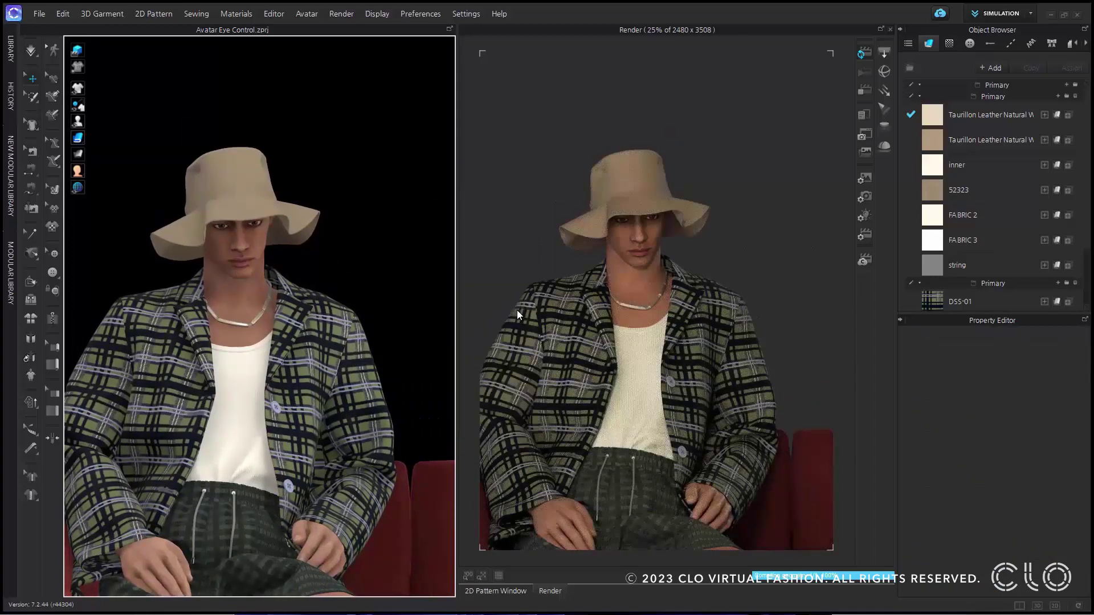
{"action": "left_click", "coordinate": [412, 91]}
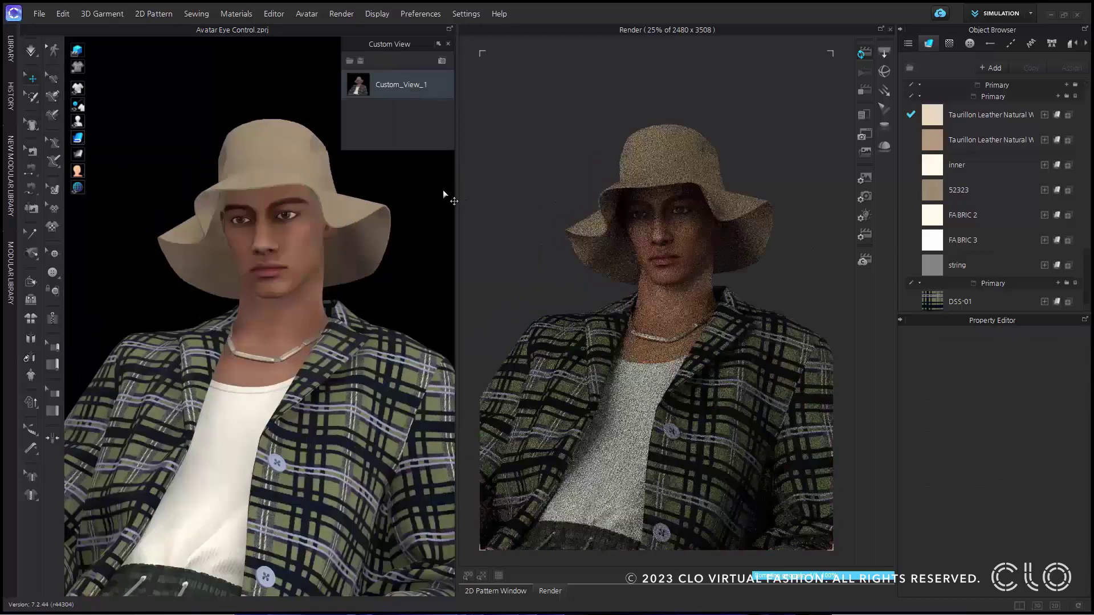
{"action": "left_click", "coordinate": [448, 44]}
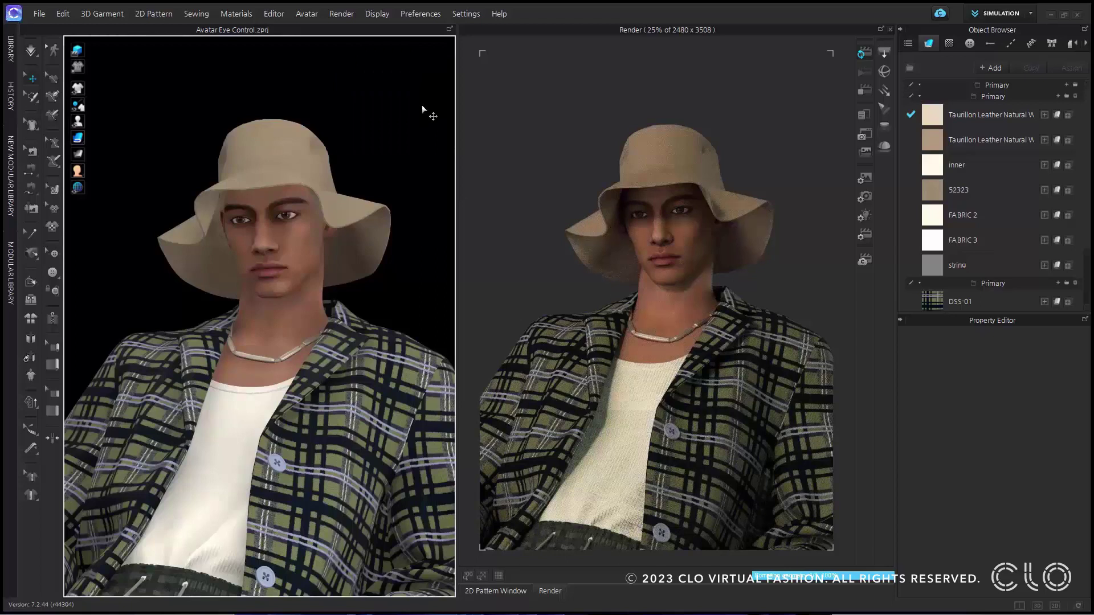
- Set the seated avatar's Eye Control to 27 horizontal and 8 vertical, and clear the selection
{"action": "left_click", "coordinate": [292, 215]}
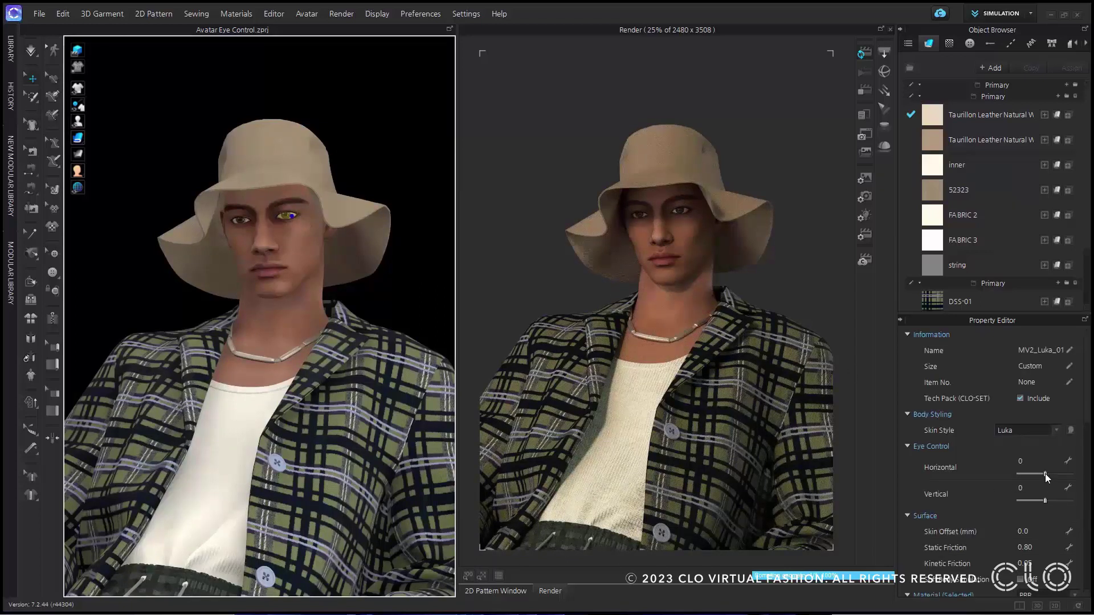
{"action": "mouse_move", "coordinate": [1045, 474]}
{"action": "left_mouse_down"}
{"action": "mouse_move", "coordinate": [1054, 474]}
{"action": "mouse_move", "coordinate": [1039, 474]}
{"action": "left_mouse_up"}
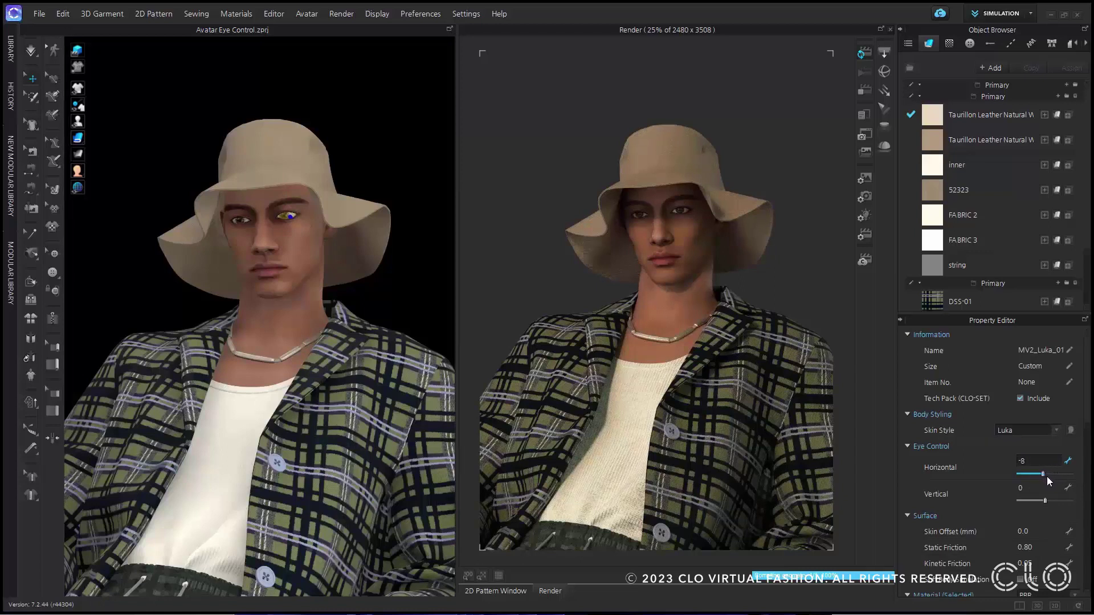
{"action": "left_click", "coordinate": [1049, 477]}
{"action": "left_click_drag", "start_coordinate": [1045, 499], "coordinate": [1043, 500]}
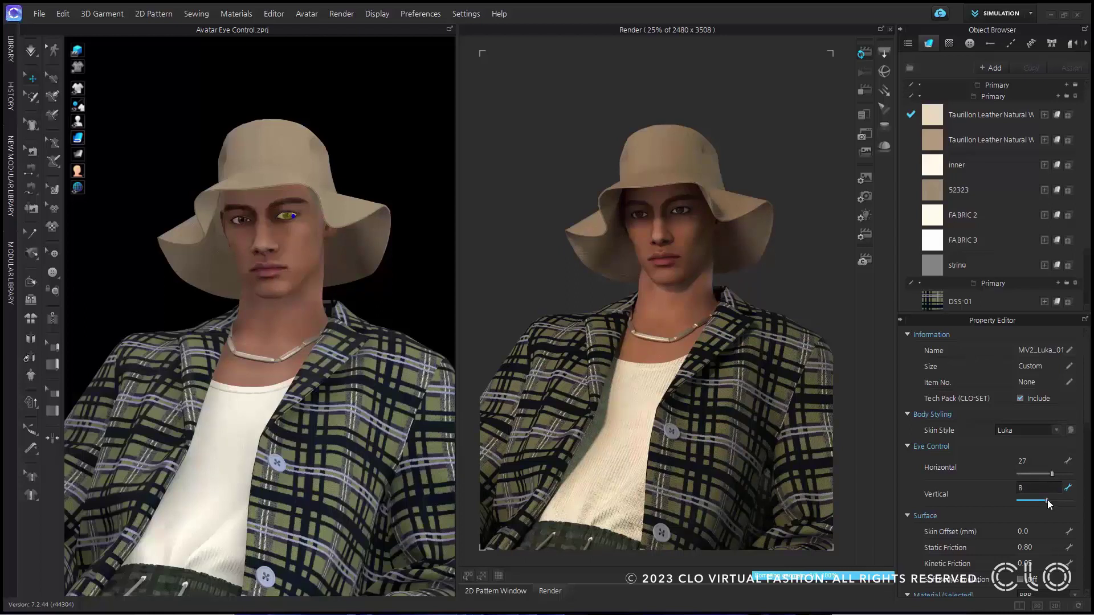
{"action": "left_click", "coordinate": [432, 283]}
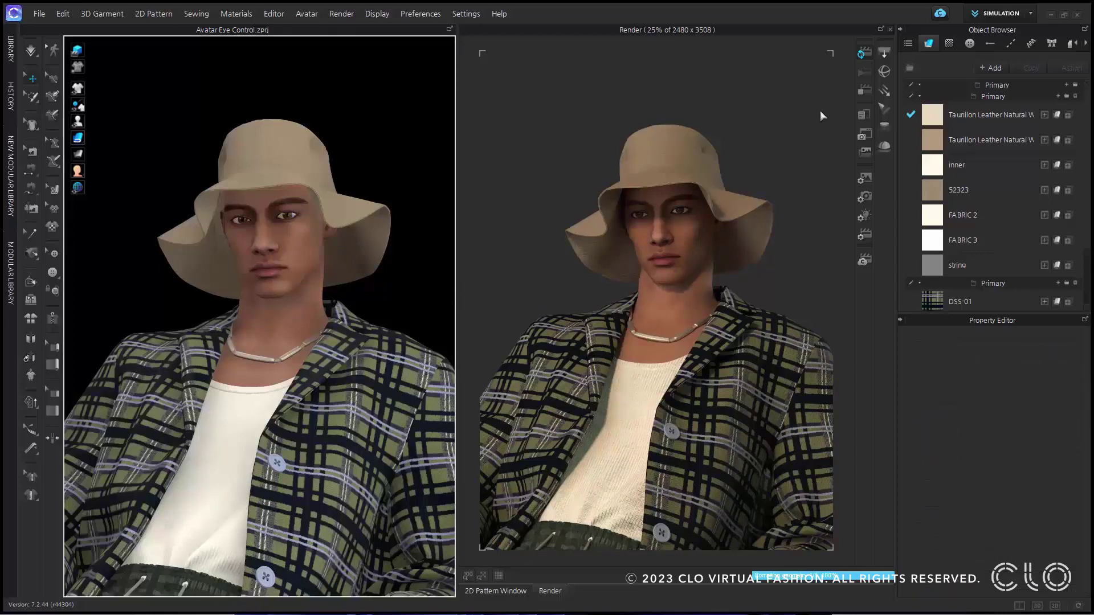
- Set the render's image size preset to 1920 x 1080 and leave the image properties
{"action": "left_click", "coordinate": [862, 93]}
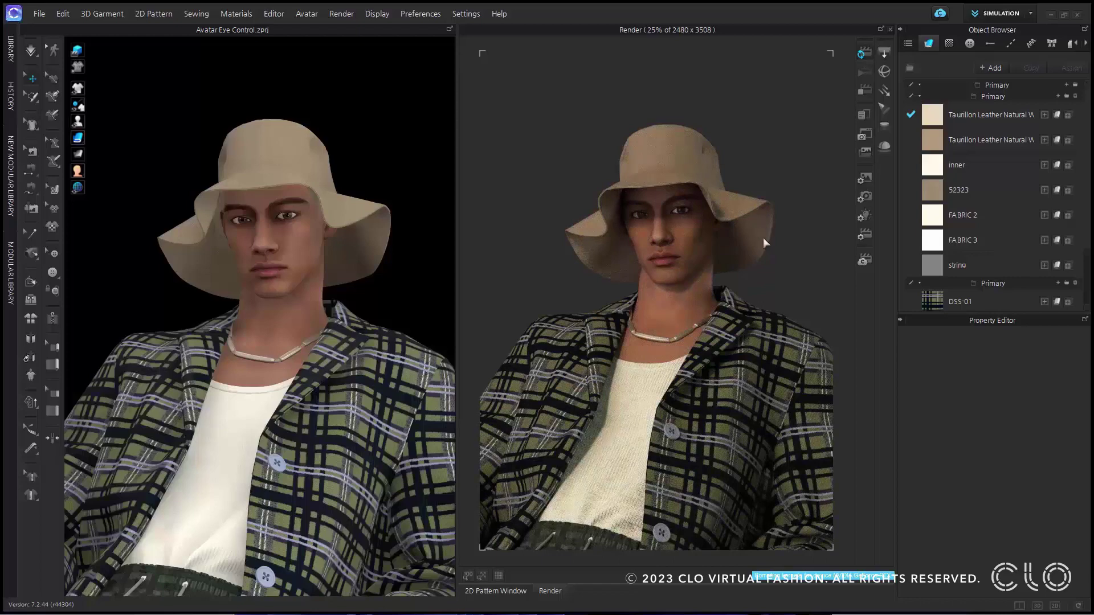
{"action": "left_click", "coordinate": [863, 180]}
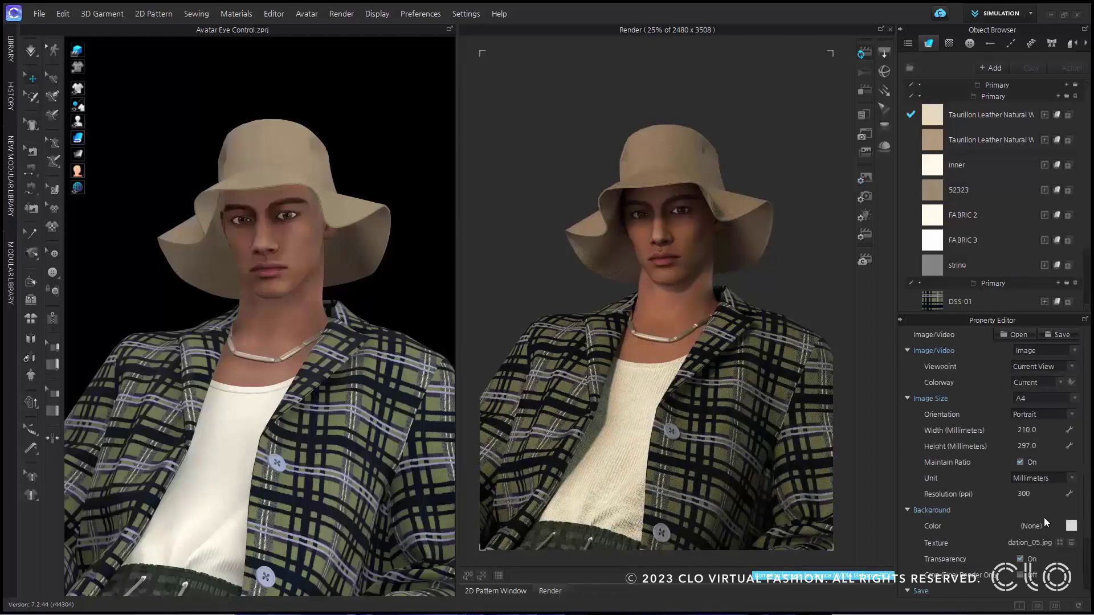
{"action": "left_click", "coordinate": [1028, 399]}
{"action": "left_click", "coordinate": [1037, 439]}
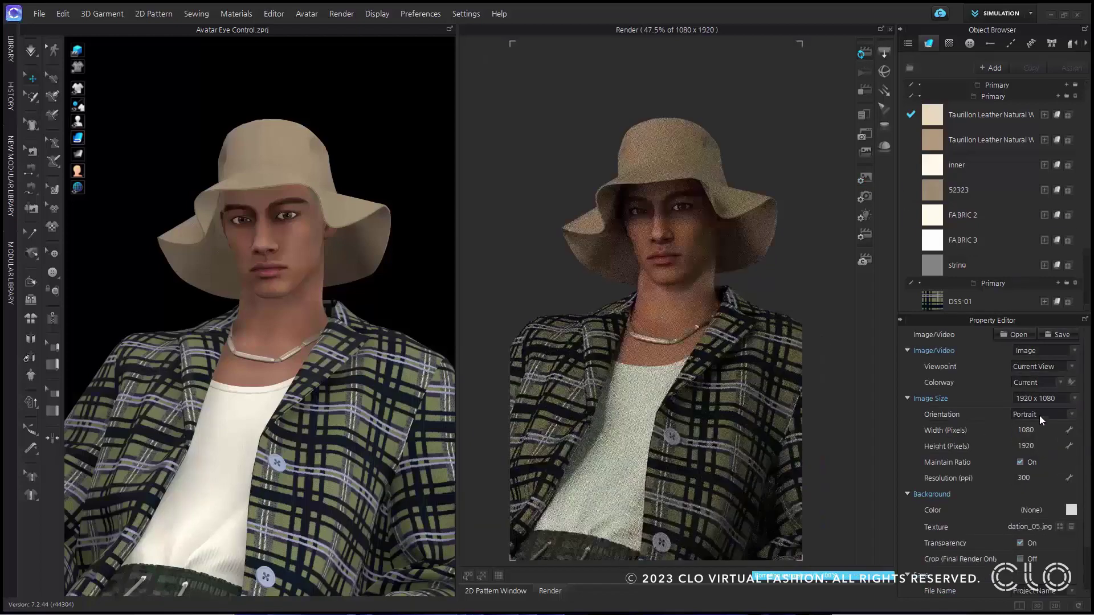
{"action": "left_click", "coordinate": [405, 286]}
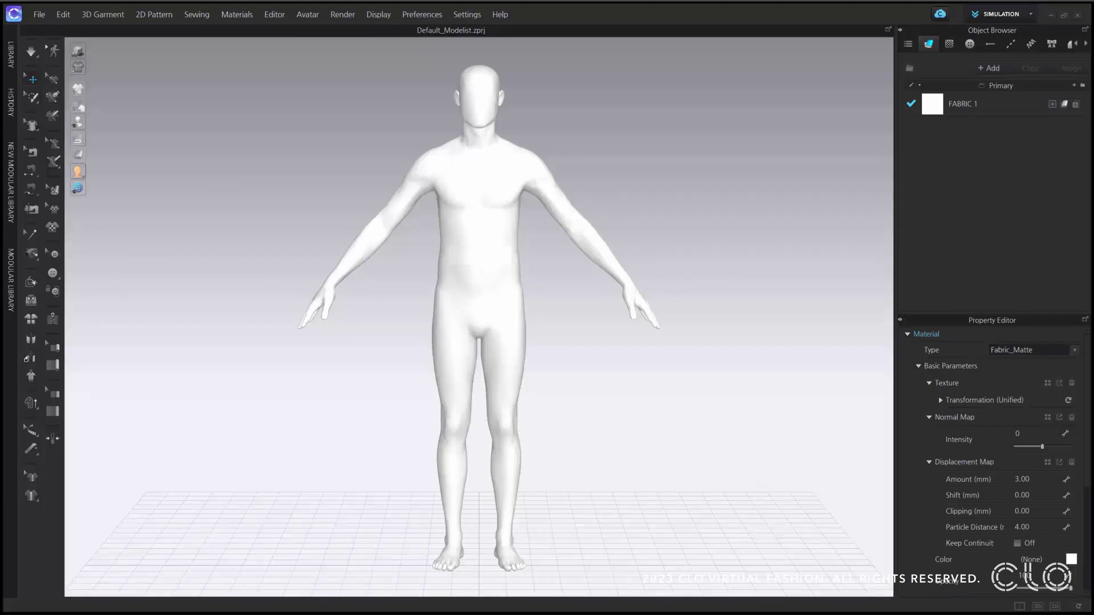
- Import an FBX avatar with load type Add and an X translation of 1 m beside the existing mannequin
{"action": "left_click_drag", "start_coordinate": [999, 474], "coordinate": [750, 401]}
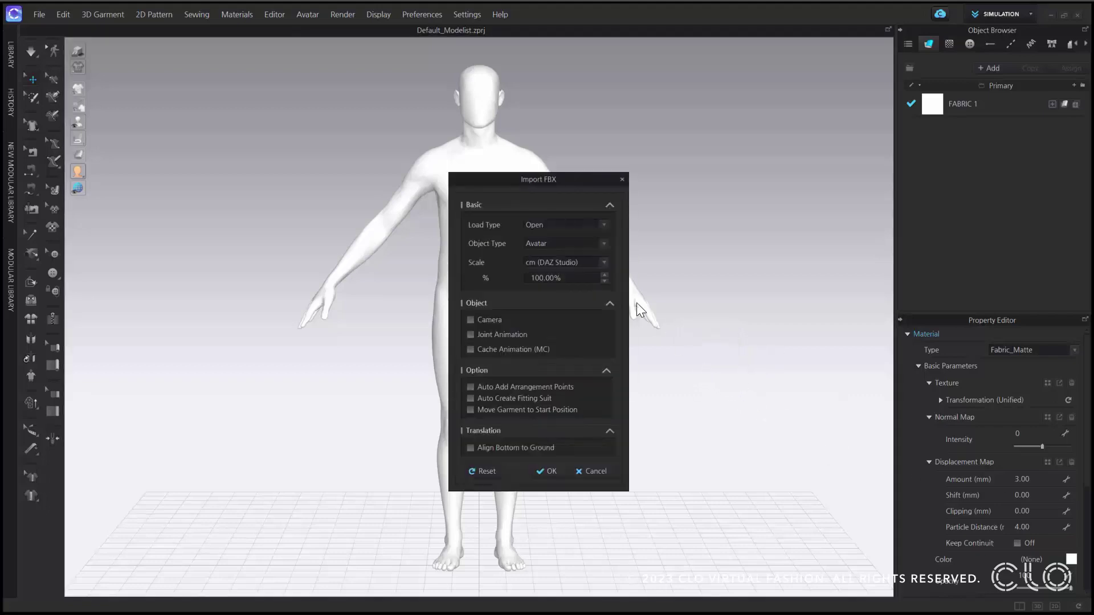
{"action": "left_click", "coordinate": [567, 226]}
{"action": "left_click", "coordinate": [543, 242]}
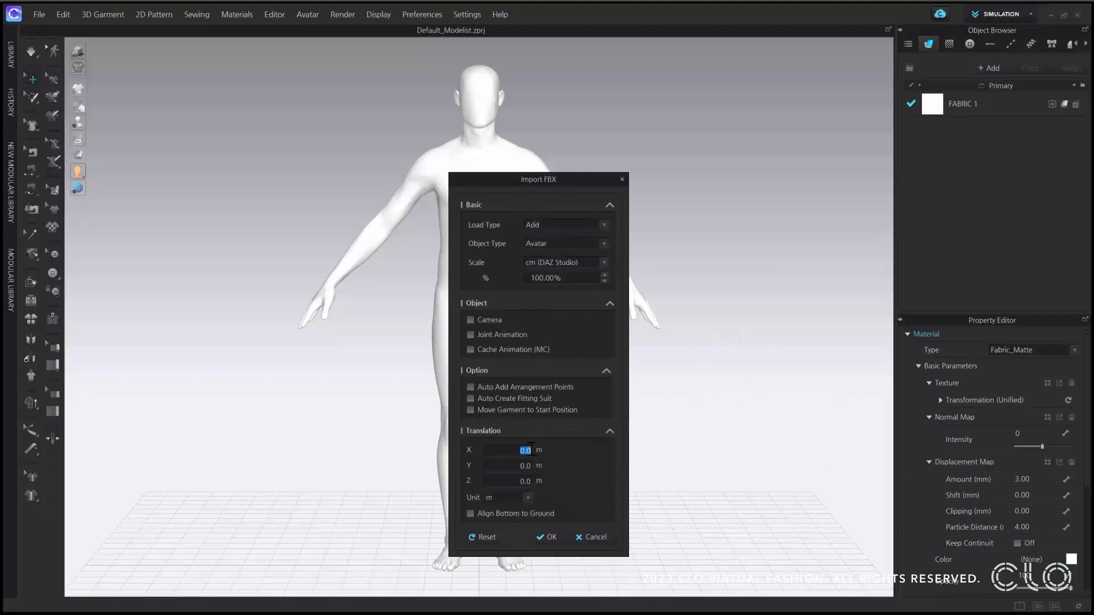
{"action": "type", "text": "1"}
{"action": "left_click", "coordinate": [548, 536]}
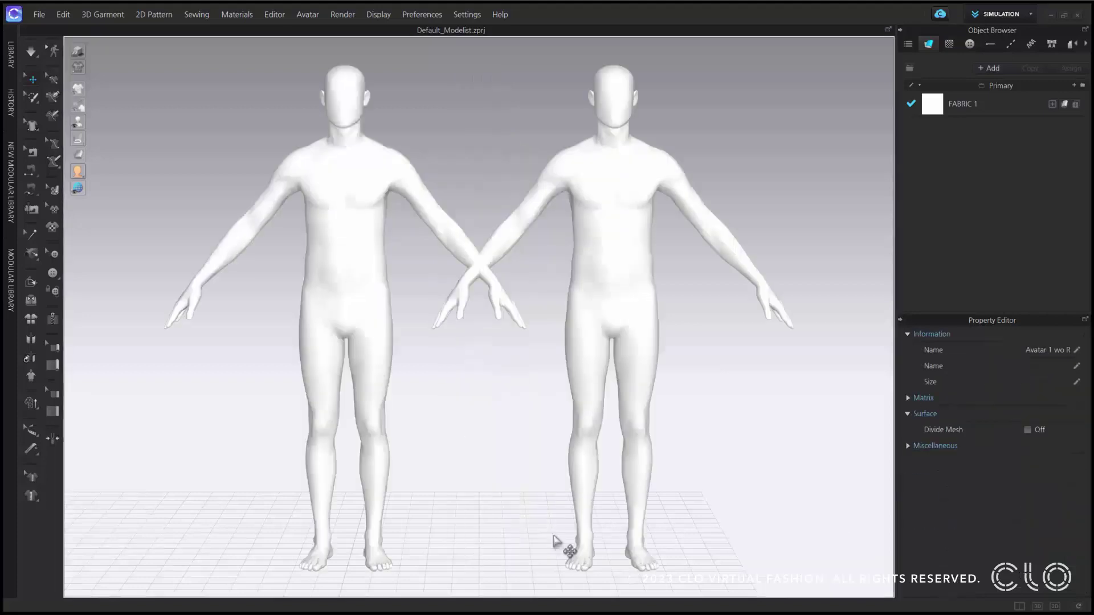
- Select both mannequins together and move the selection sideways along the X axis with the gizmo
{"action": "left_click", "coordinate": [376, 286]}
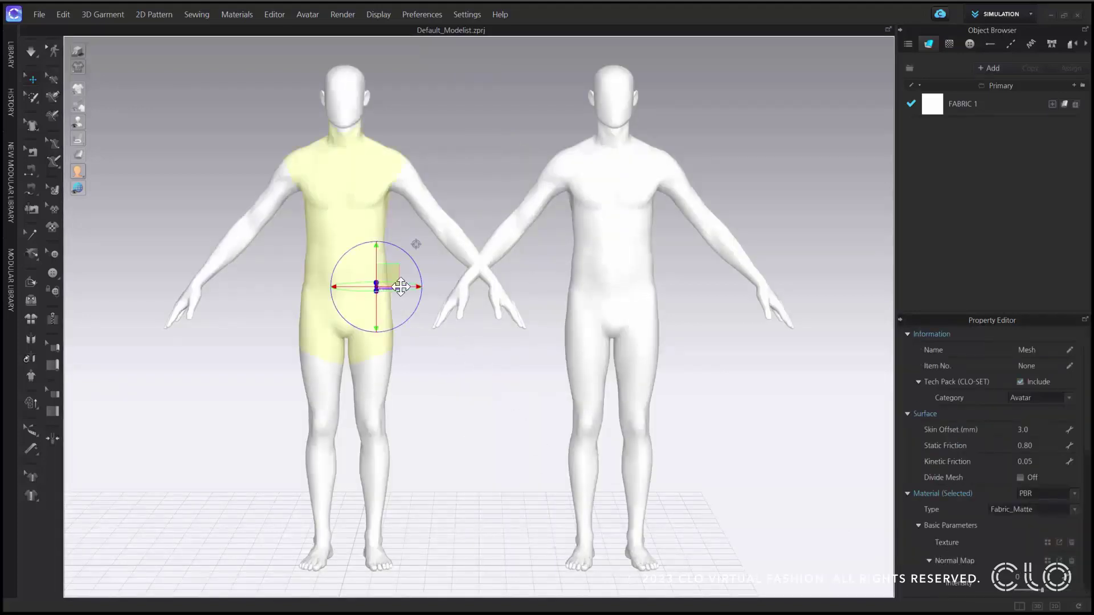
{"action": "left_click", "coordinate": [581, 287]}
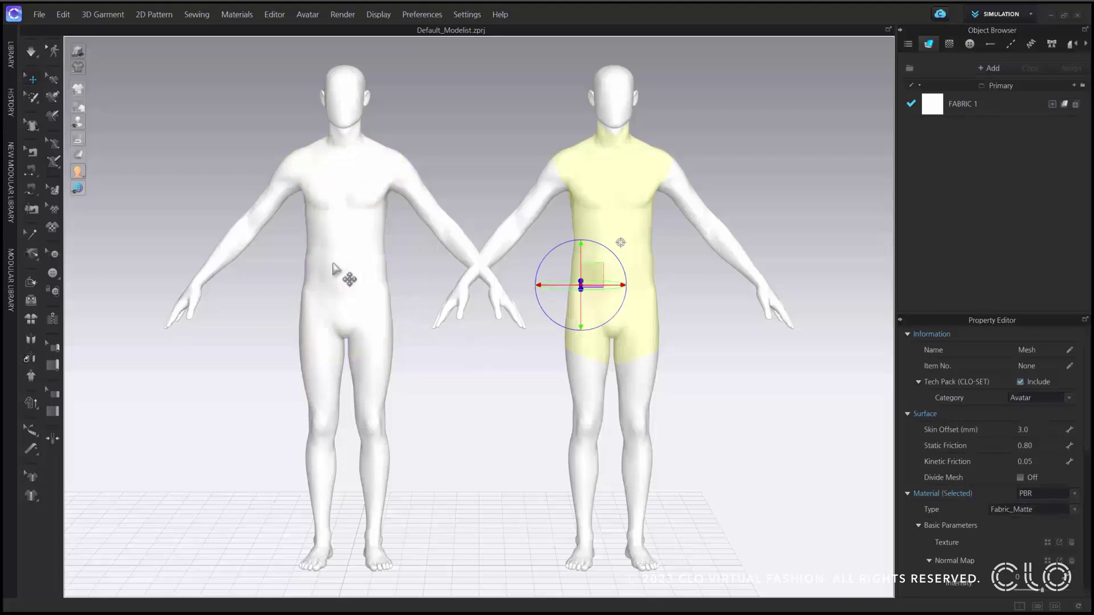
{"action": "left_click", "coordinate": [349, 275], "text": "shift"}
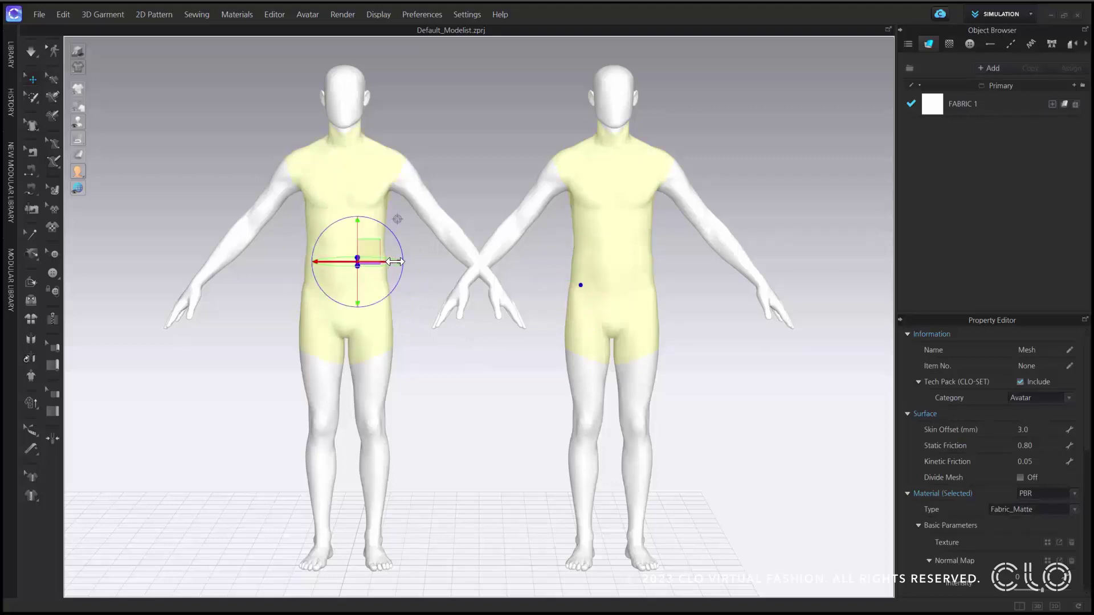
{"action": "left_click_drag", "start_coordinate": [393, 262], "coordinate": [295, 269]}
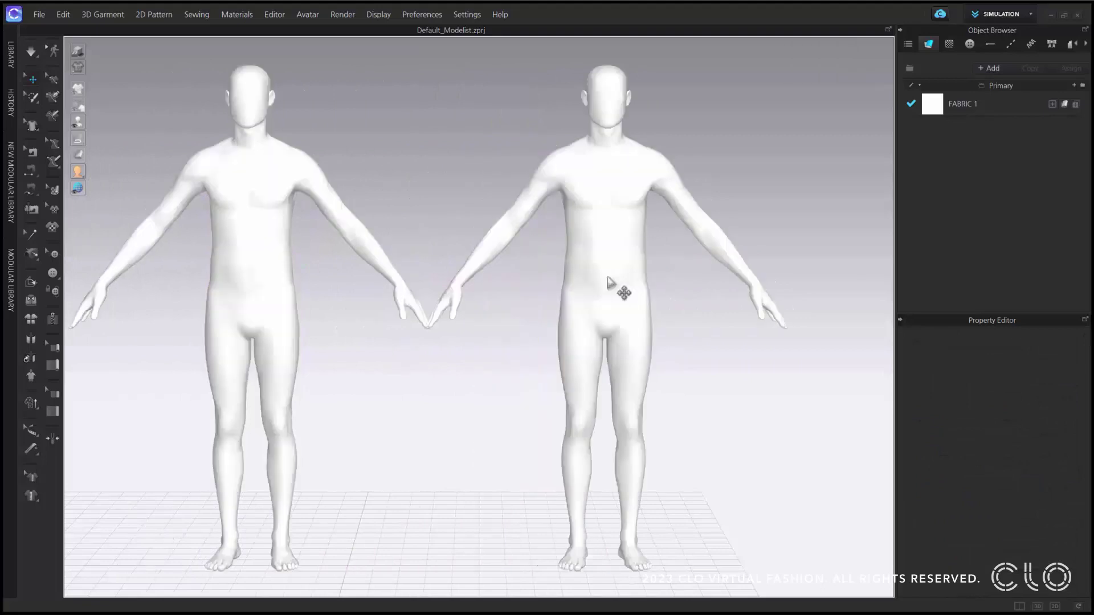
- Delete the avatar on the right and import an FBX avatar in its place, using load type Add and a 1 m X translation
{"action": "left_click", "coordinate": [607, 279]}
{"action": "key", "text": "Delete"}
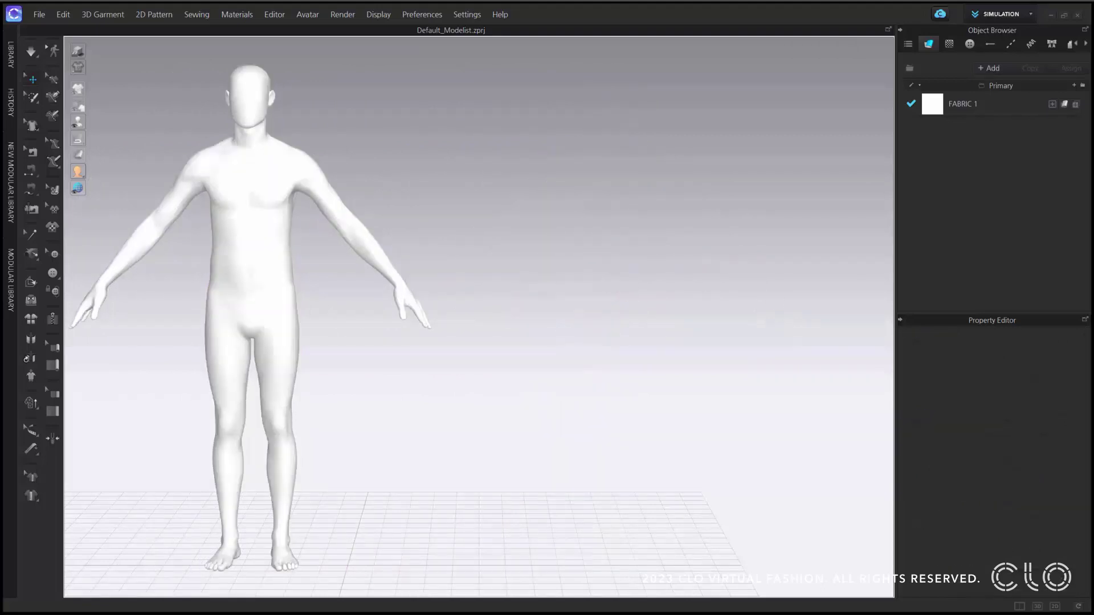
{"action": "left_click_drag", "start_coordinate": [845, 353], "coordinate": [541, 268]}
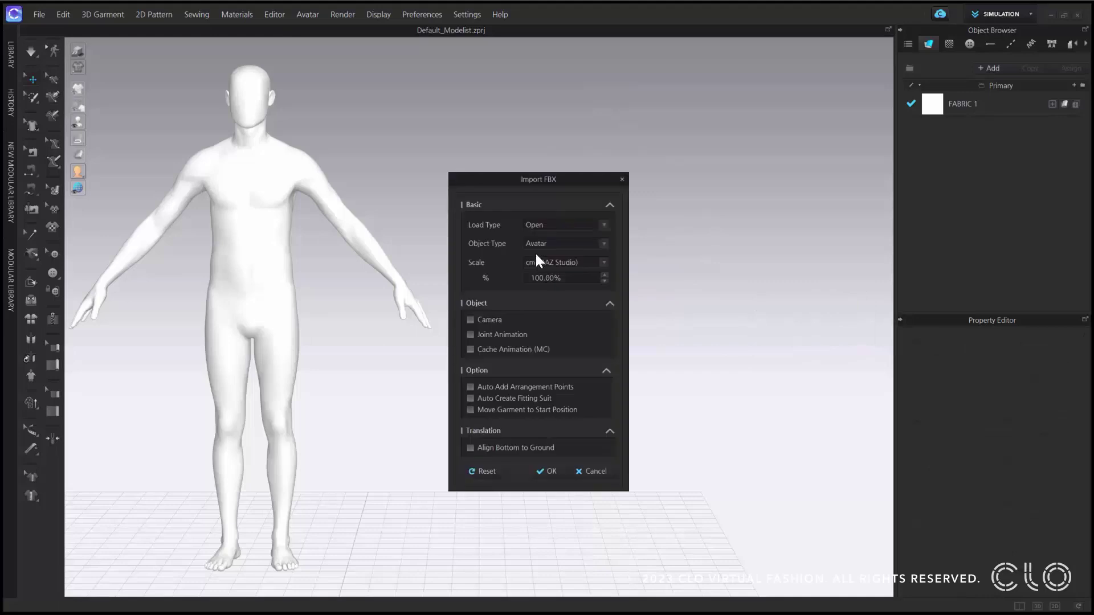
{"action": "double_click", "coordinate": [523, 450]}
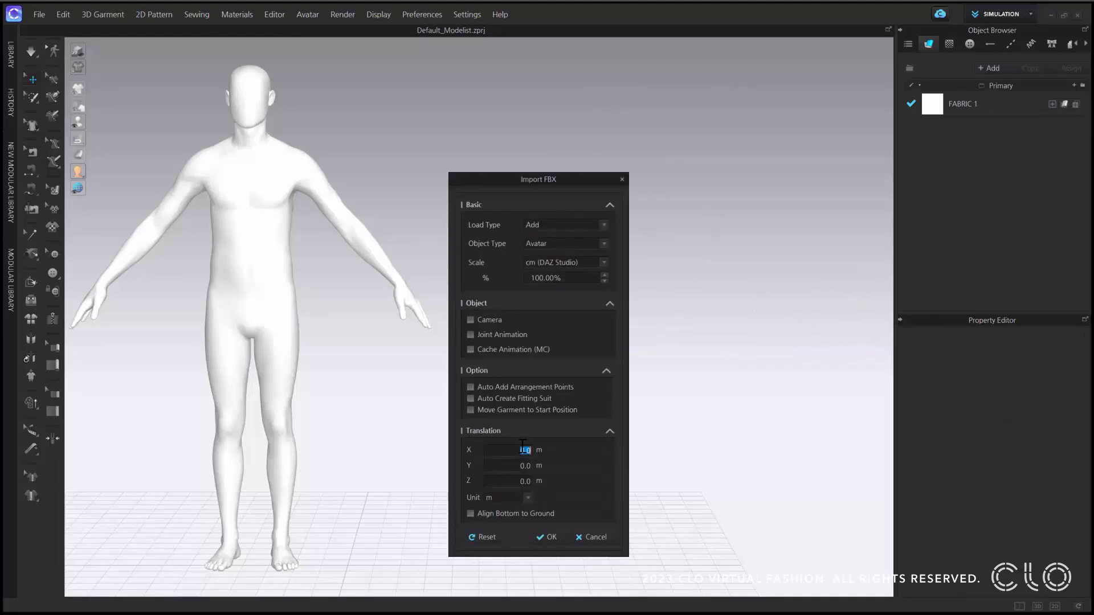
{"action": "type", "text": "1"}
{"action": "left_click", "coordinate": [550, 537]}
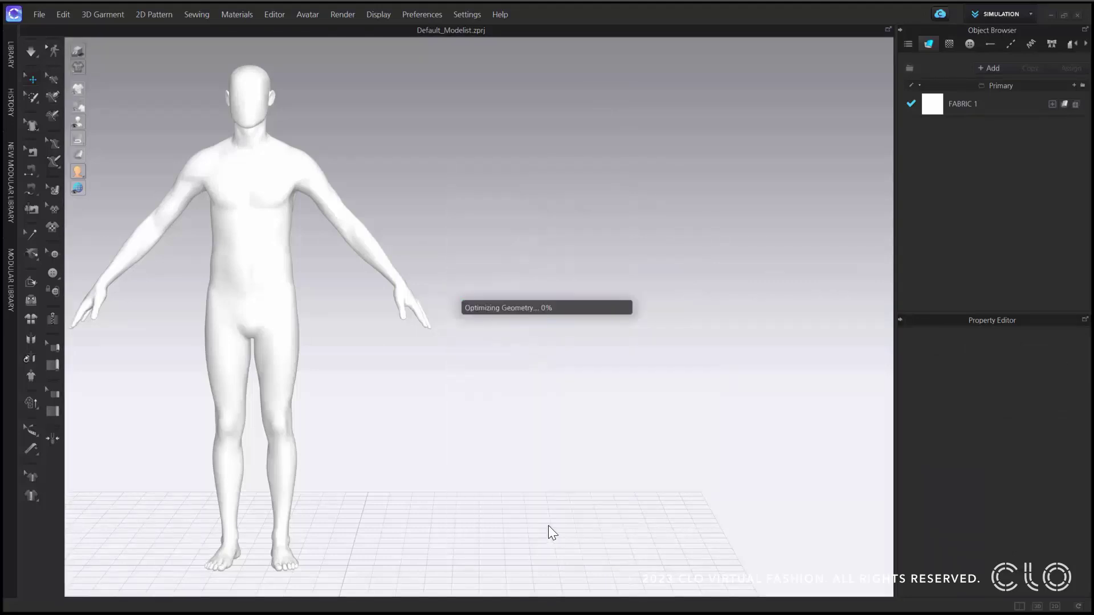
- Show the joints to check the newly added avatar's skeleton, and hide them again
{"action": "key", "text": "shift+x"}
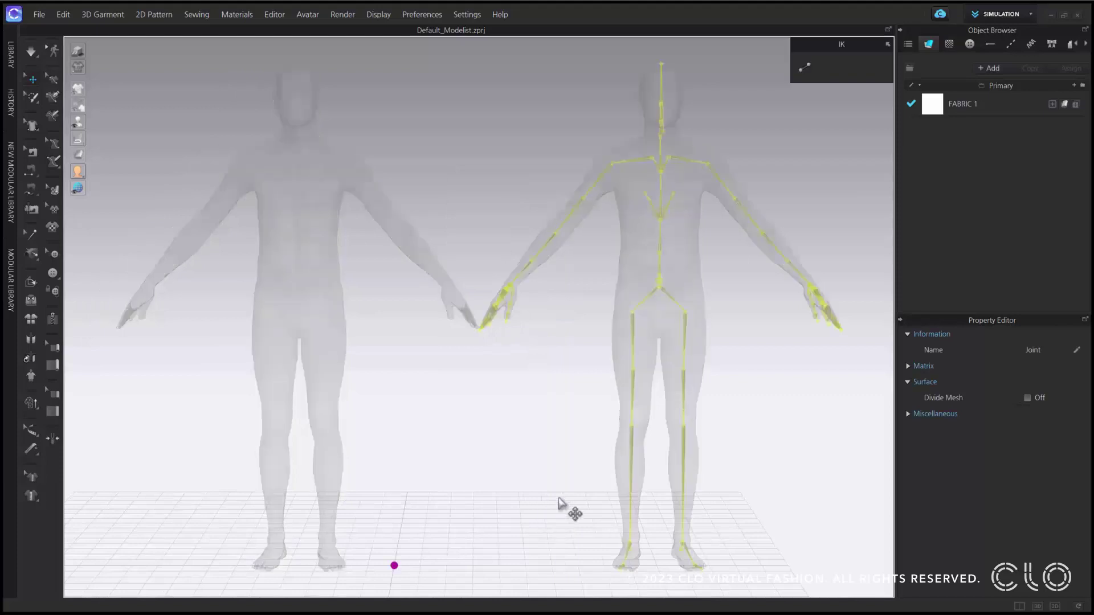
{"action": "left_click", "coordinate": [462, 385]}
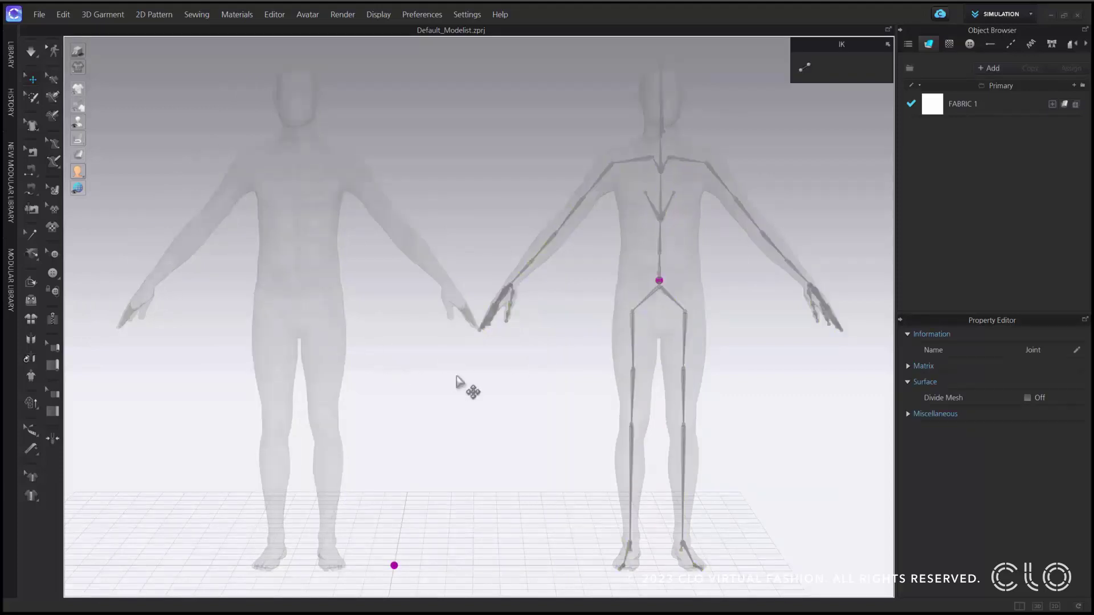
{"action": "key", "text": "shift+x"}
- Select both mannequins together and rotate them slightly about the vertical axis with the gizmo
{"action": "left_click", "coordinate": [302, 281]}
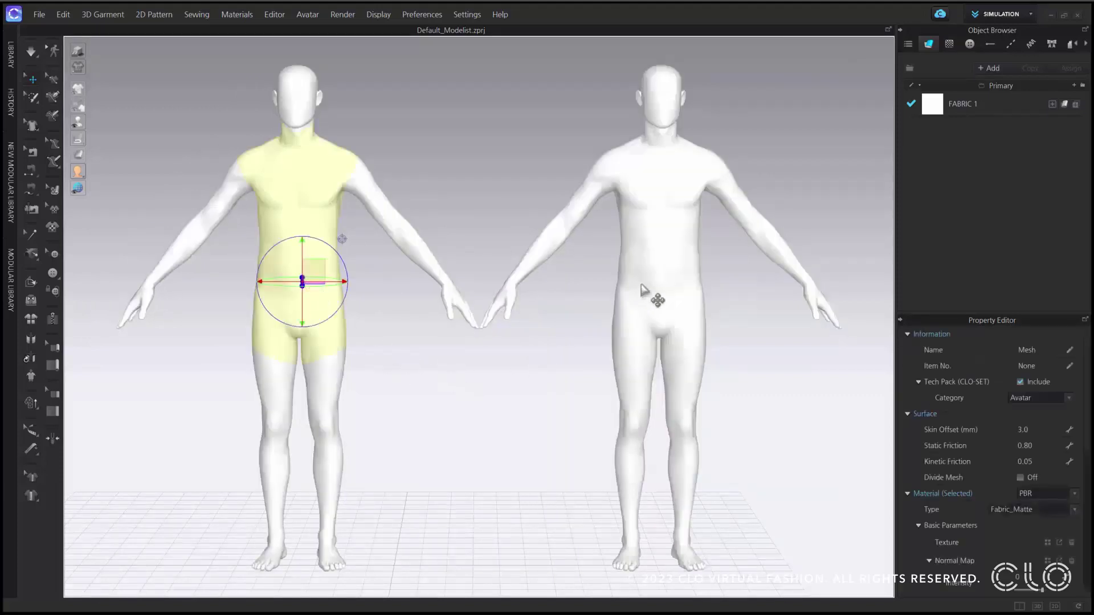
{"action": "left_click", "coordinate": [641, 282], "text": "shift"}
{"action": "left_click", "coordinate": [326, 282]}
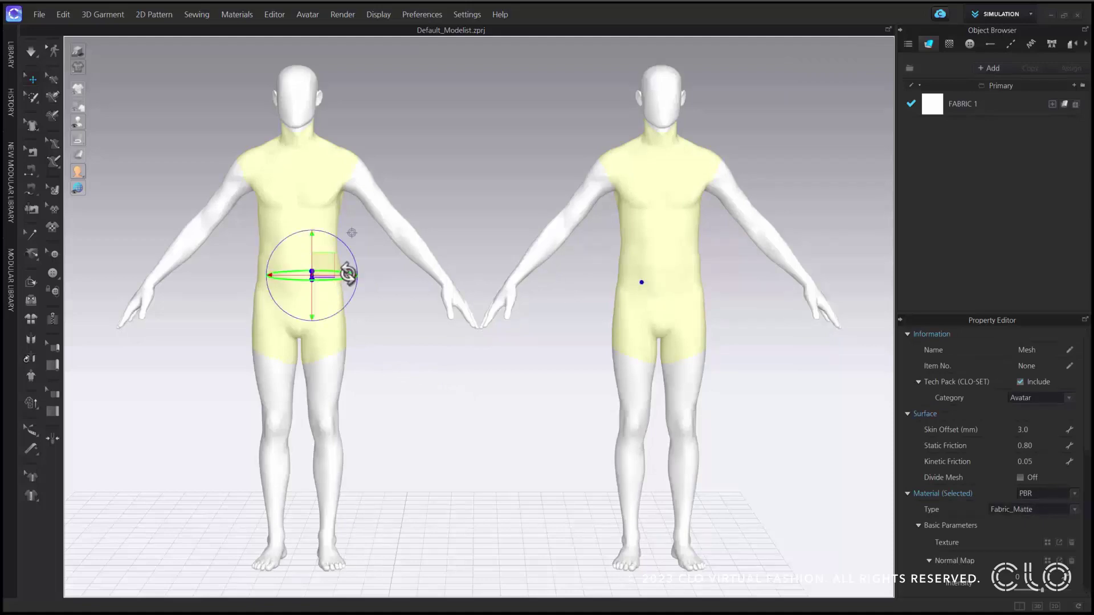
{"action": "mouse_move", "coordinate": [350, 274]}
{"action": "left_mouse_down"}
{"action": "mouse_move", "coordinate": [289, 276]}
{"action": "mouse_move", "coordinate": [416, 275]}
{"action": "mouse_move", "coordinate": [360, 279]}
{"action": "left_mouse_up"}
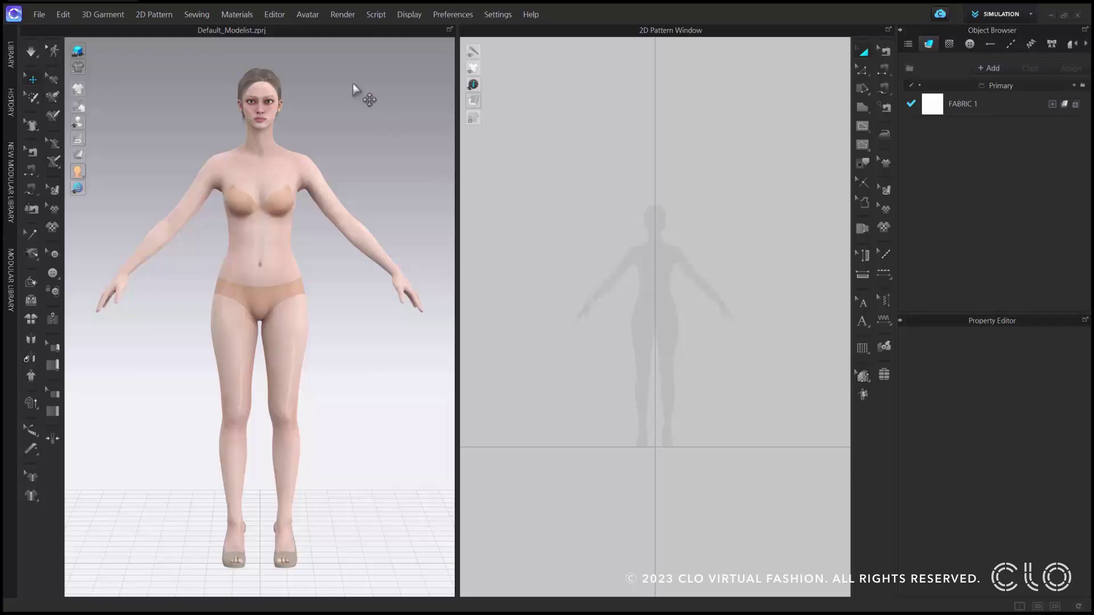
- Open the female avatar's size settings in the Avatar Editor and turn on Proportion under Total Body
{"action": "left_click", "coordinate": [306, 13]}
{"action": "left_click", "coordinate": [334, 88]}
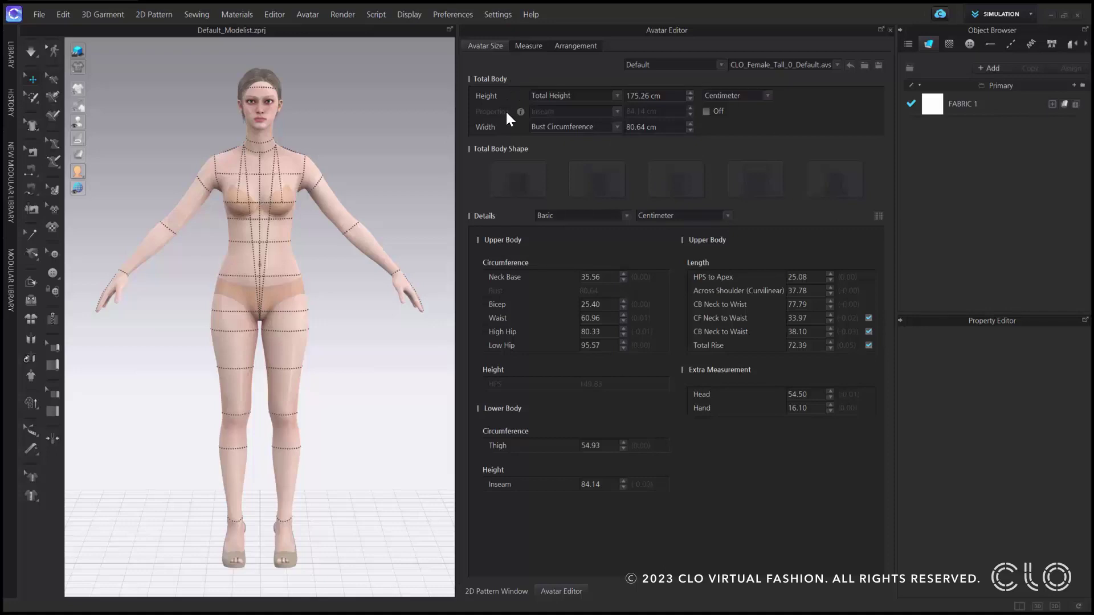
{"action": "left_click", "coordinate": [707, 111]}
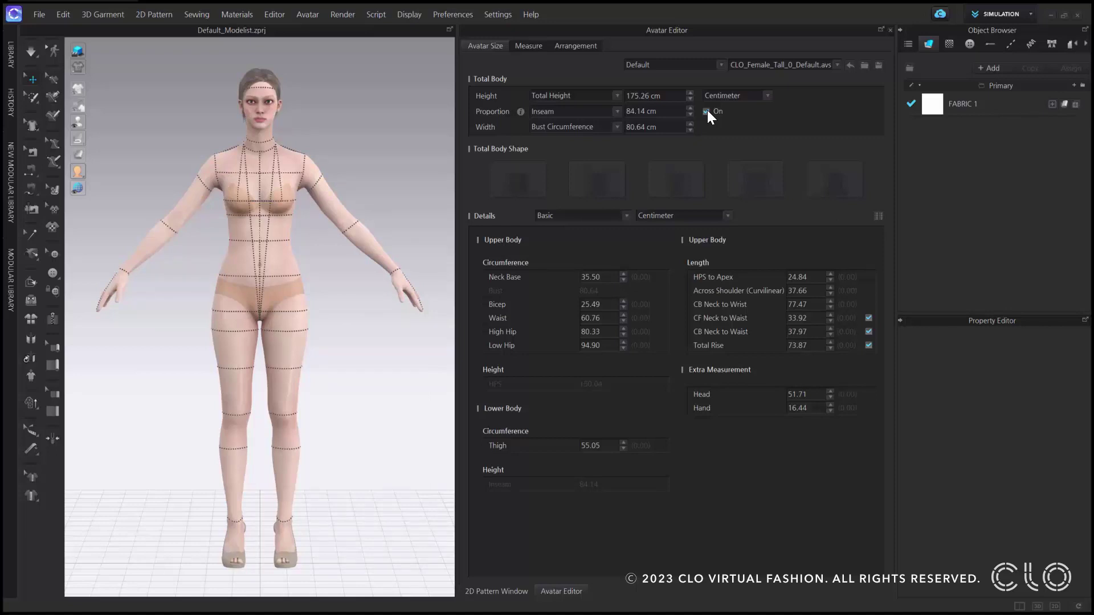
- Check the measurement options offered for Proportion and the explanatory information for that setting
{"action": "left_click", "coordinate": [617, 112]}
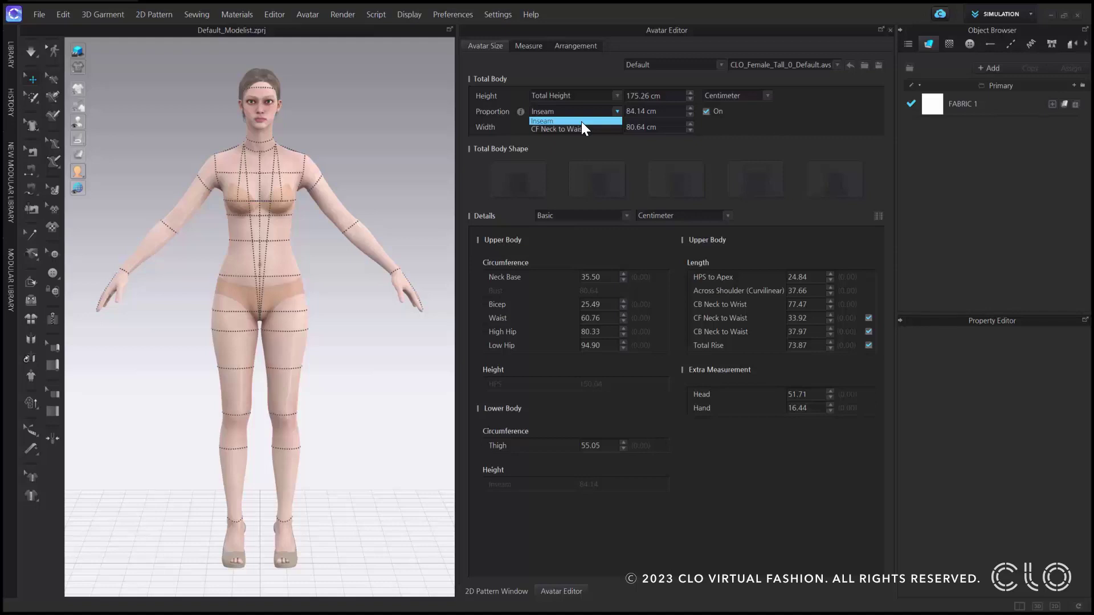
{"action": "left_click", "coordinate": [520, 116]}
{"action": "mouse_move", "coordinate": [520, 110]}
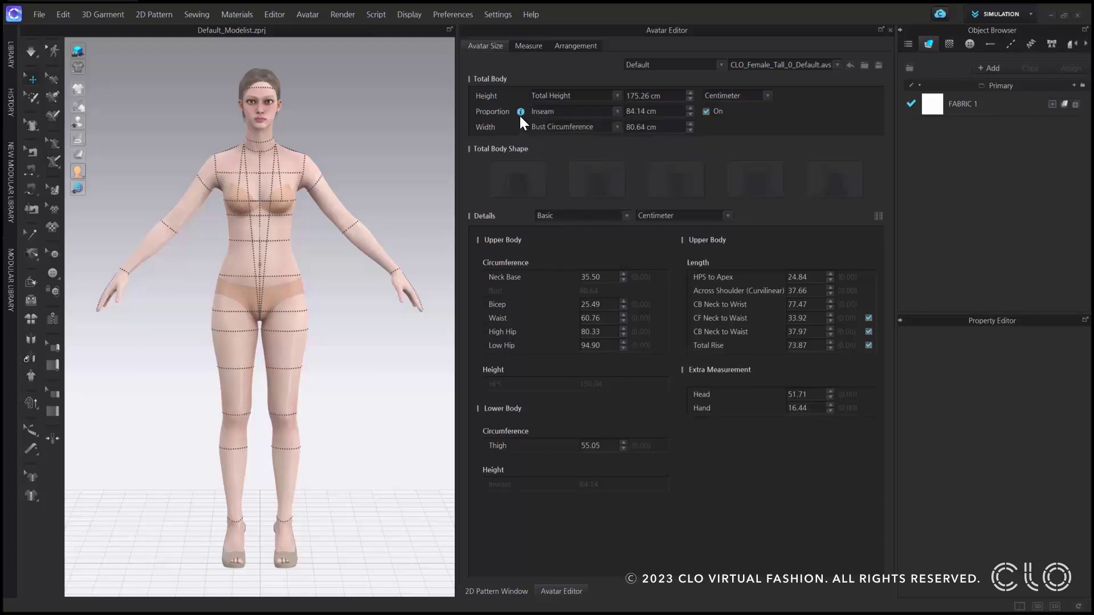
- Switch the Proportion measurement to CF Neck to Waist, and set it back to Inseam
{"action": "left_click", "coordinate": [615, 111]}
{"action": "left_click", "coordinate": [582, 127]}
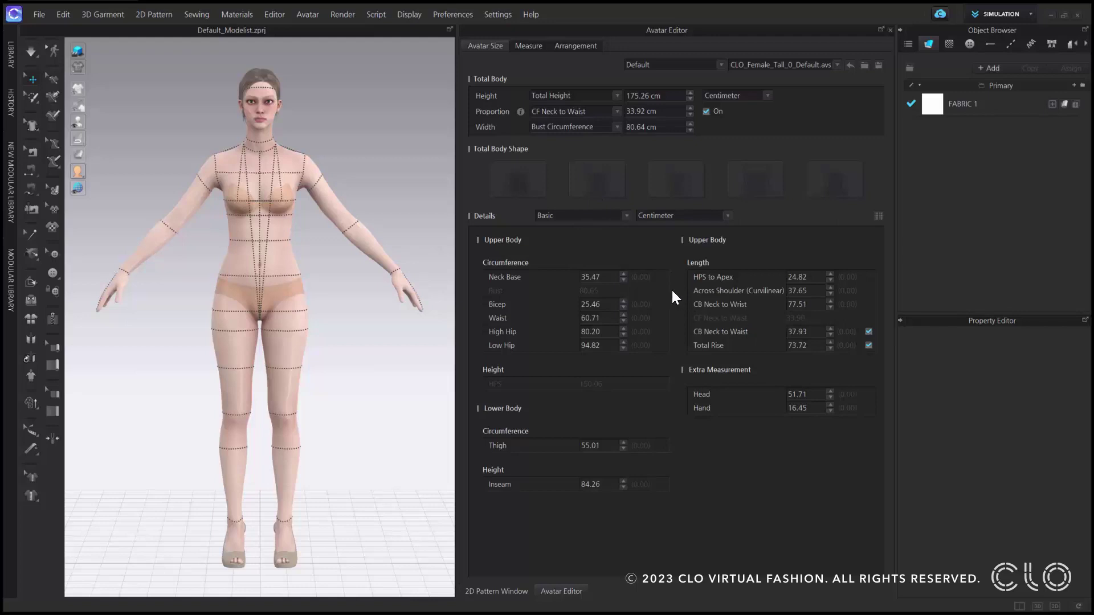
{"action": "left_click", "coordinate": [584, 110]}
{"action": "left_click", "coordinate": [577, 120]}
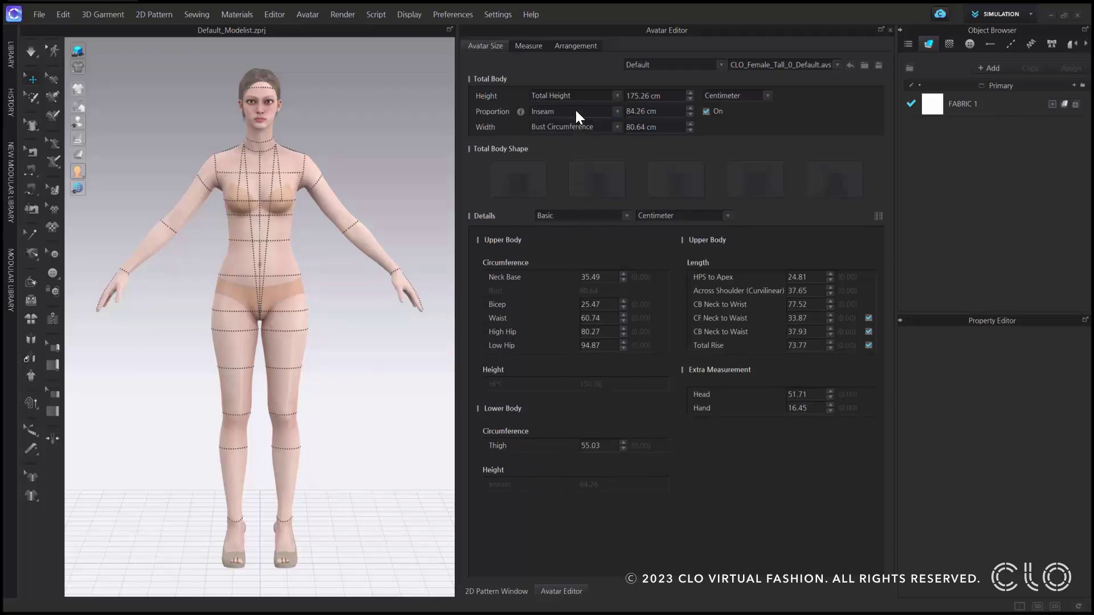
- Set the Inseam proportion to 86 cm and turn Proportion off
{"action": "left_click", "coordinate": [664, 112]}
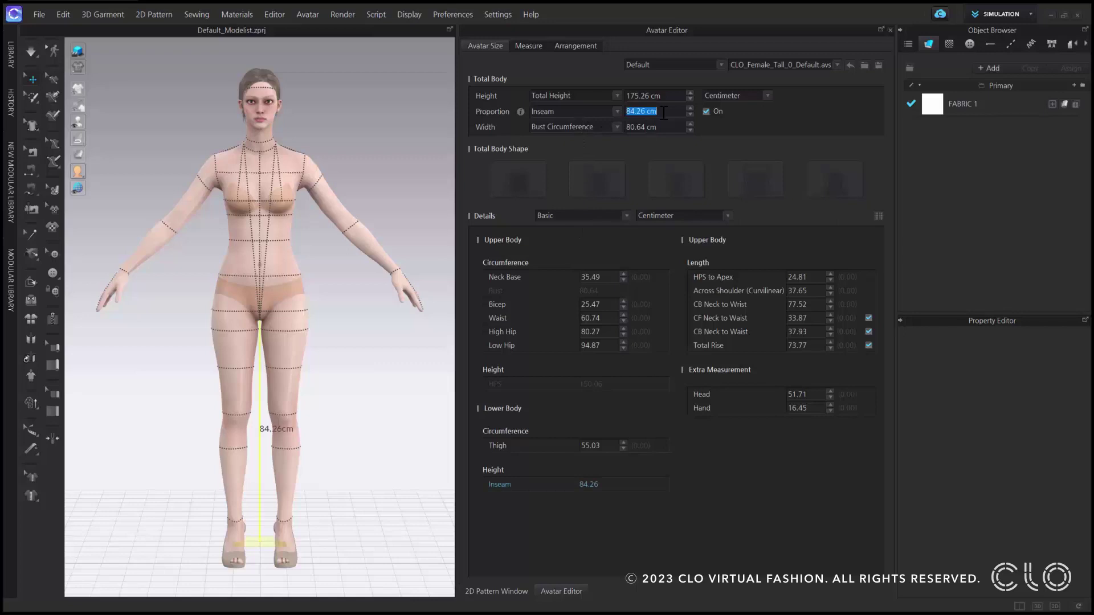
{"action": "type", "text": "80"}
{"action": "key", "text": "Return"}
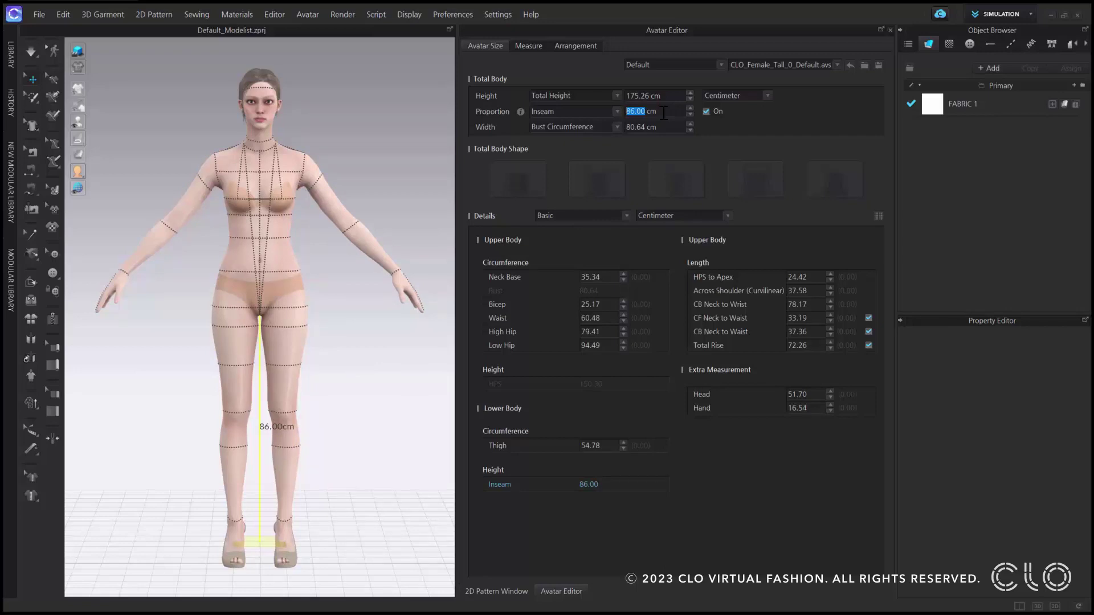
{"action": "left_click", "coordinate": [706, 111]}
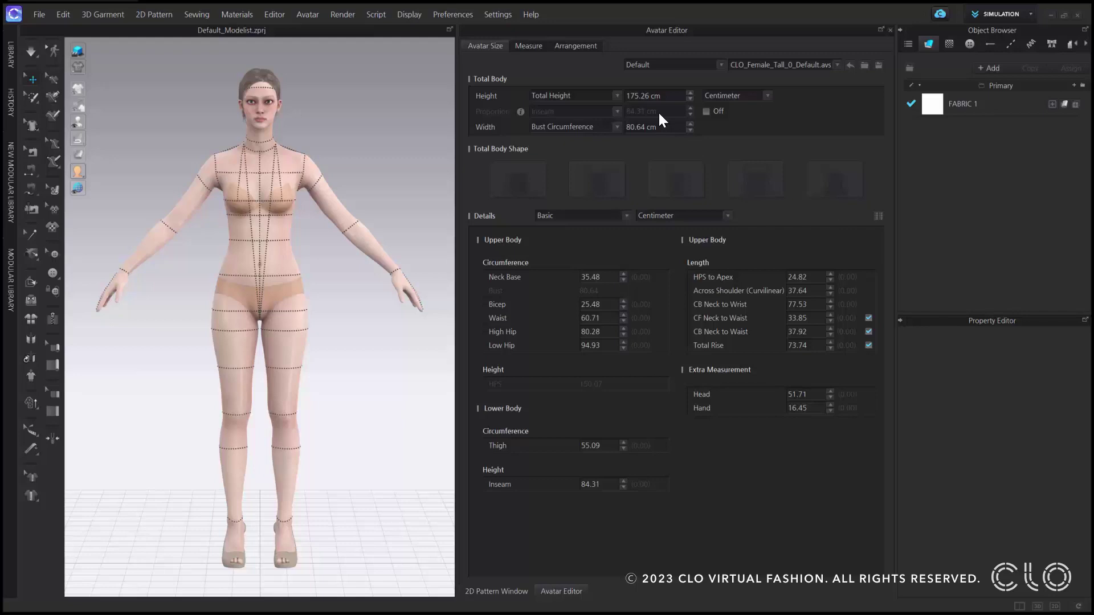
- Try Total Height values of 180 cm and 185 cm on the avatar, and set it to 170 cm
{"action": "left_click", "coordinate": [669, 96]}
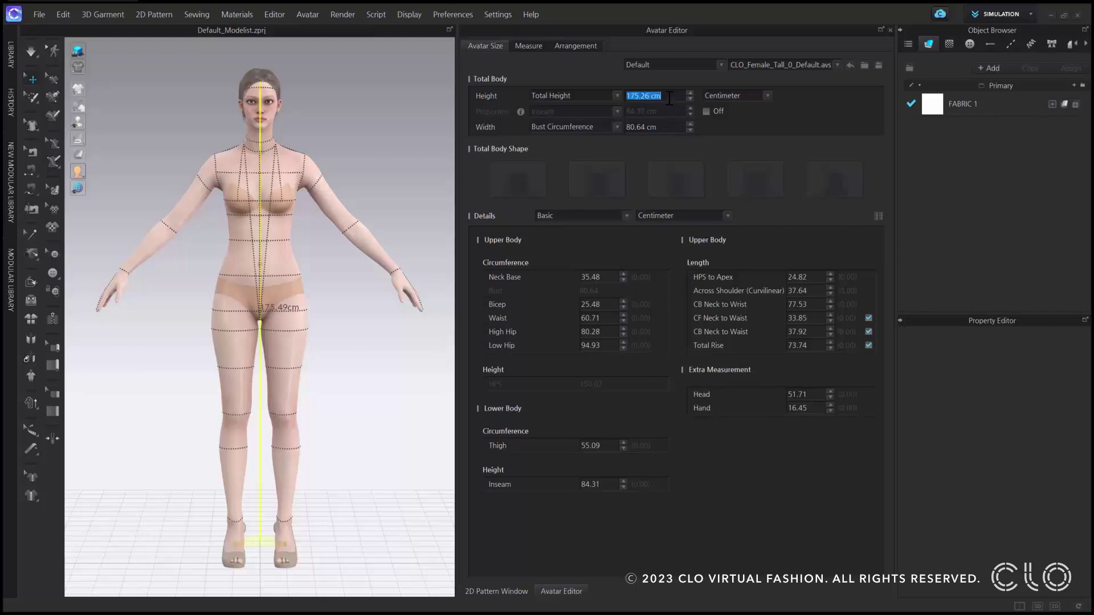
{"action": "type", "text": "180"}
{"action": "key", "text": "Return"}
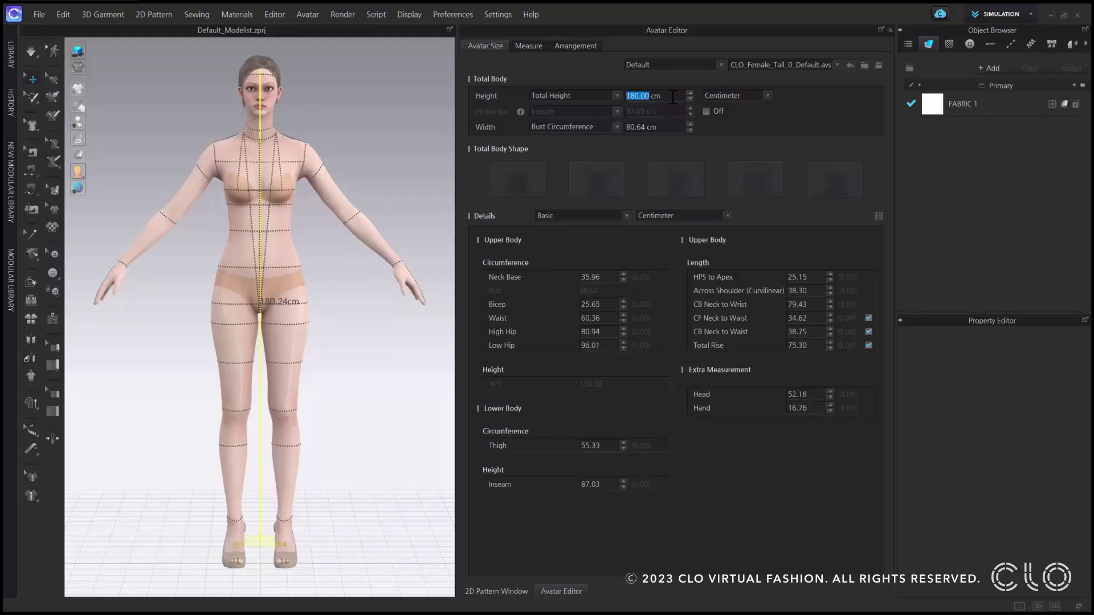
{"action": "type", "text": "185"}
{"action": "key", "text": "Return"}
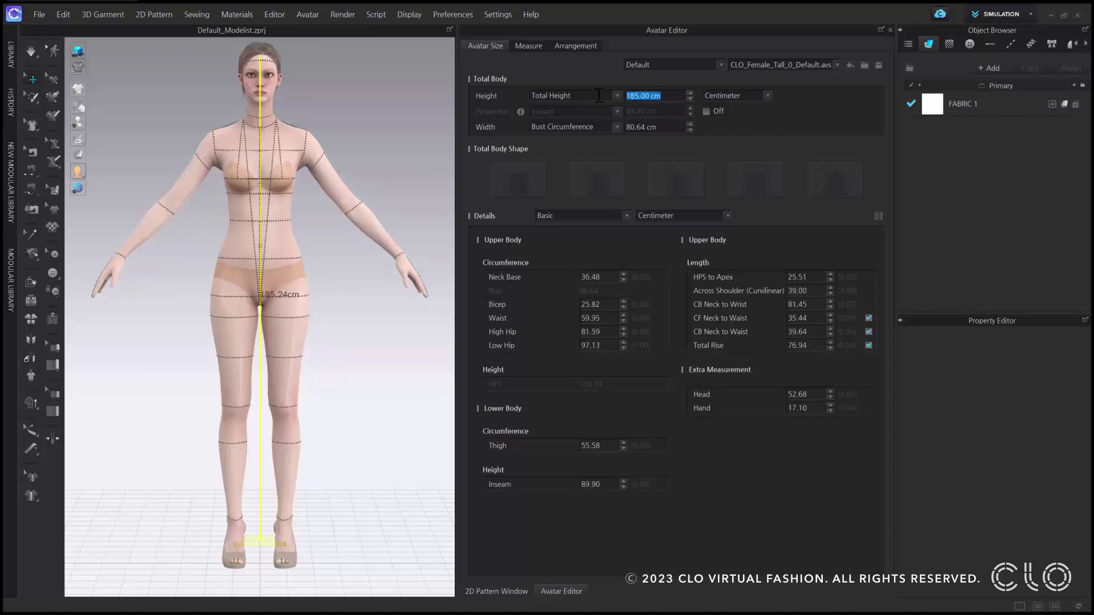
{"action": "type", "text": "170"}
{"action": "key", "text": "Return"}
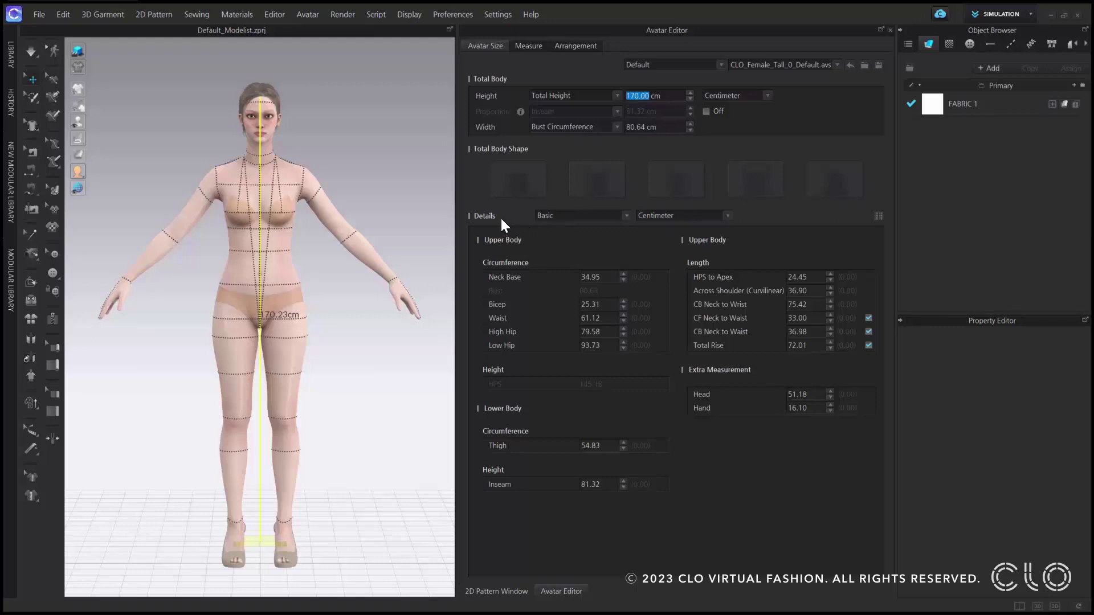
- Compare the Advanced (Human Body) and Advanced (Dressform) measurement sets under Details, and return to Basic
{"action": "left_click", "coordinate": [605, 221]}
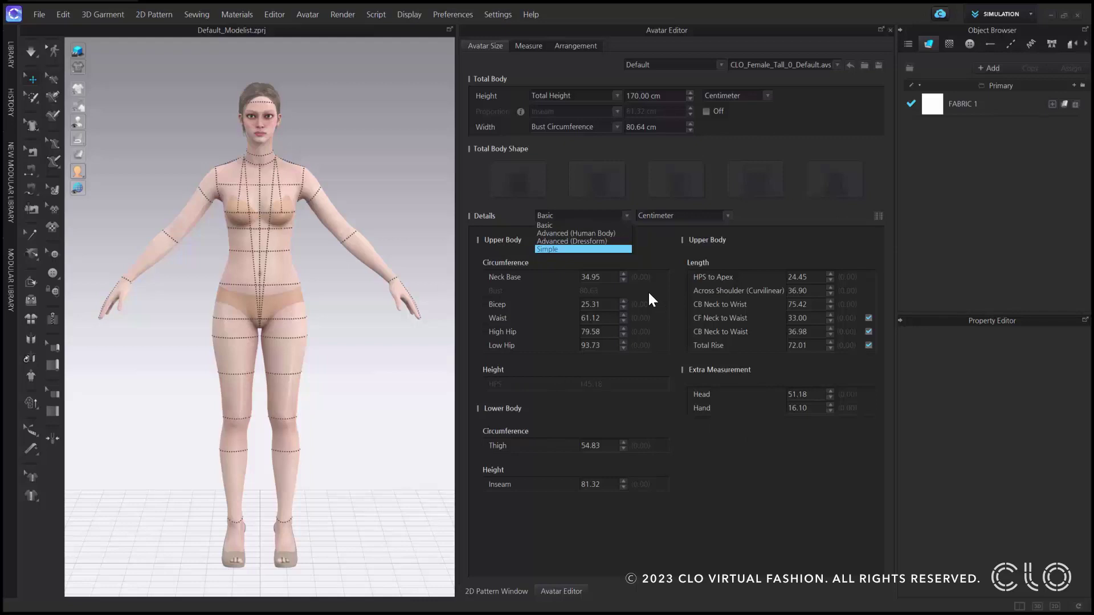
{"action": "left_click", "coordinate": [600, 228]}
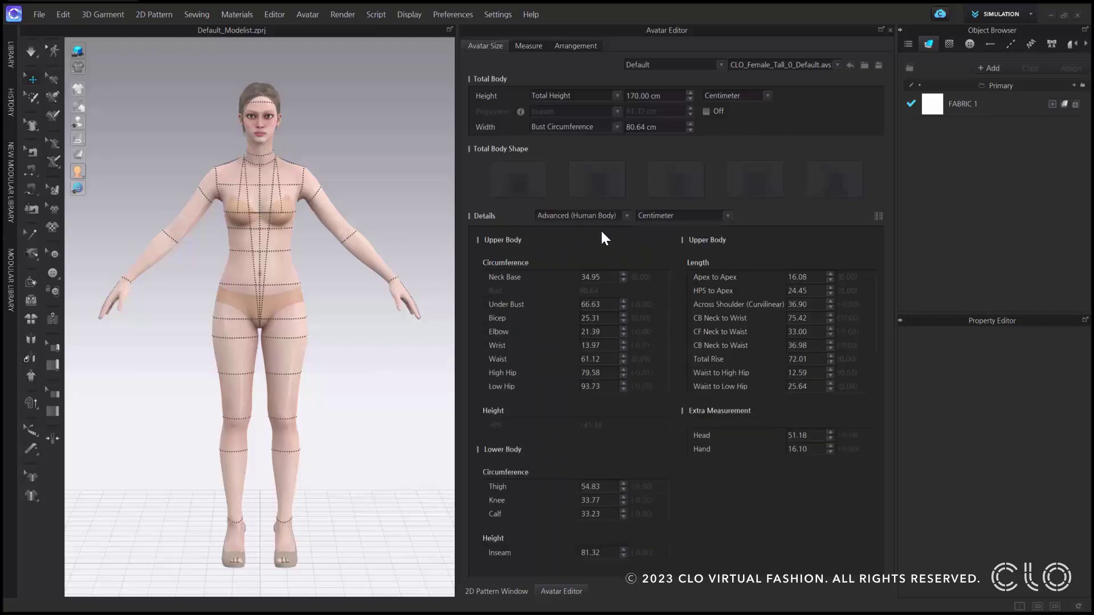
{"action": "left_click", "coordinate": [624, 215]}
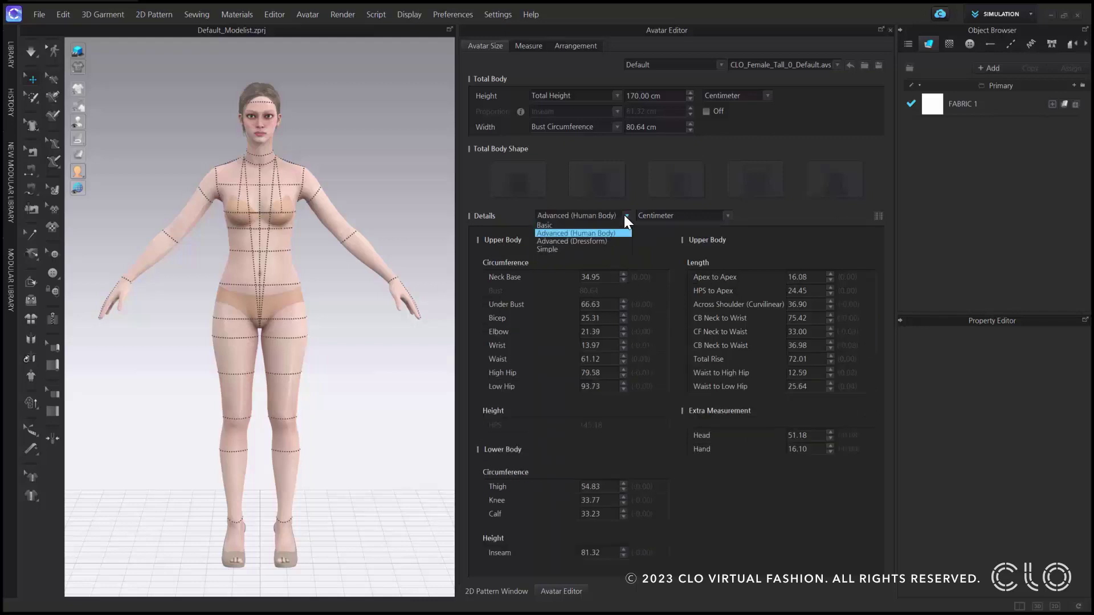
{"action": "left_click", "coordinate": [604, 241]}
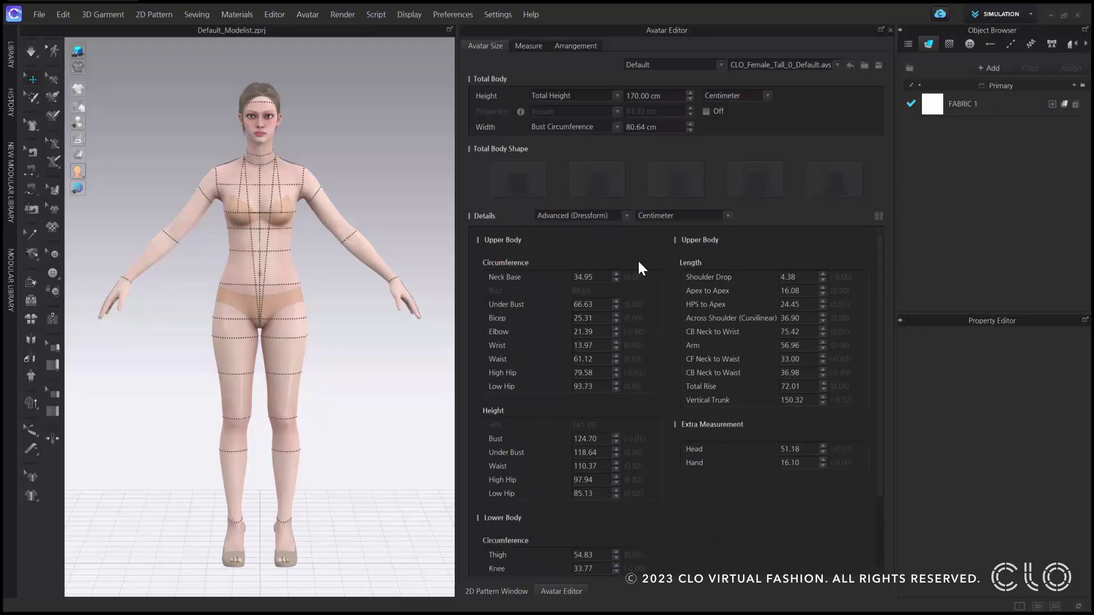
{"action": "left_click", "coordinate": [620, 215]}
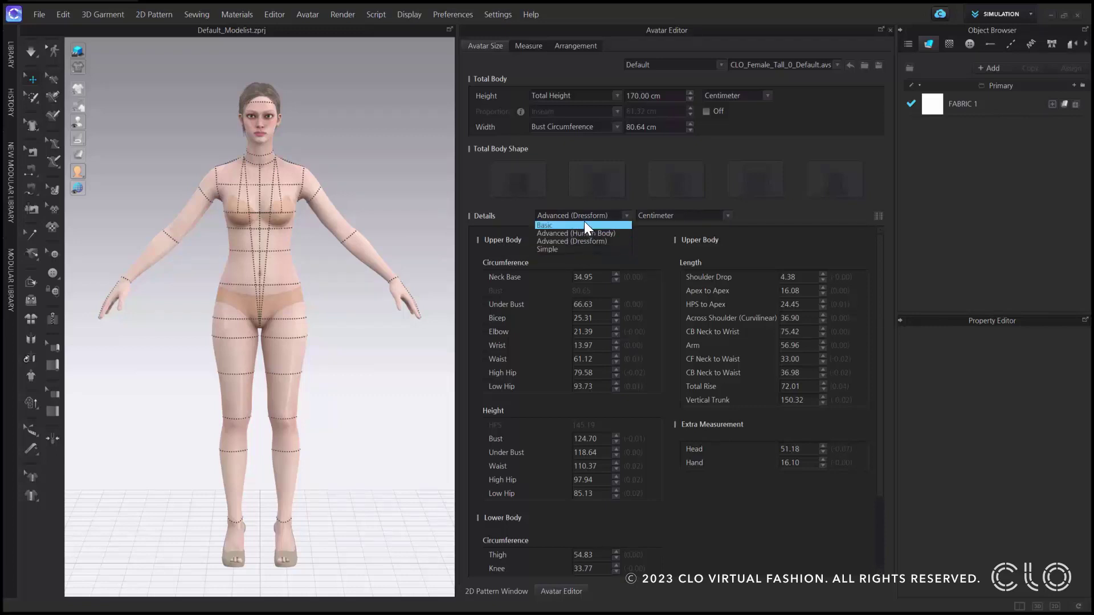
{"action": "left_click", "coordinate": [581, 222]}
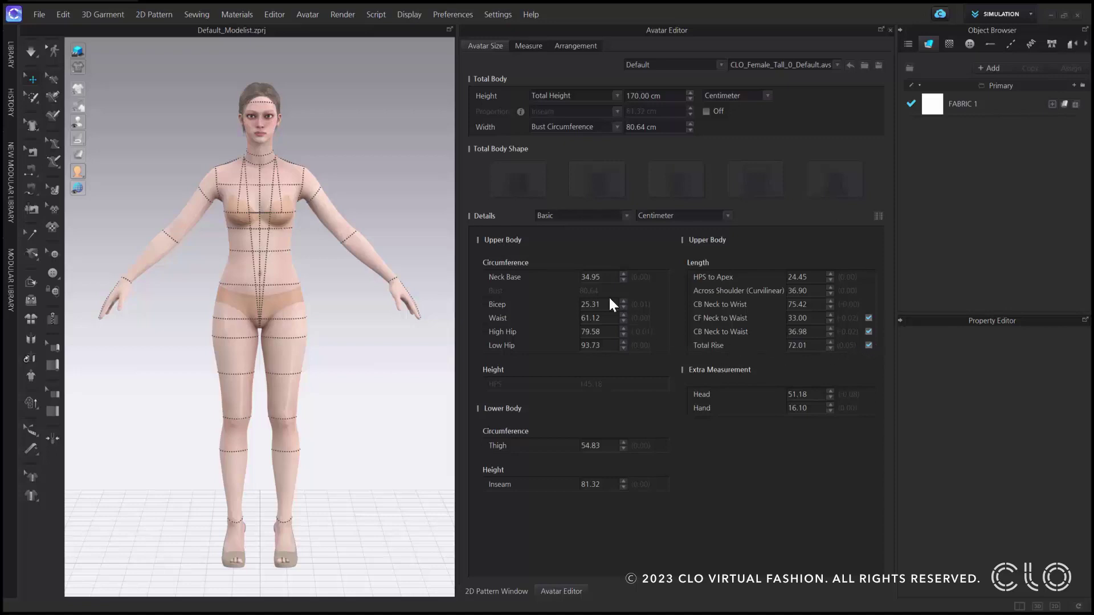
- Set the avatar's Neck Base circumference to 35 cm and the Bicep circumference to 28 cm
{"action": "left_click", "coordinate": [605, 277]}
{"action": "type", "text": "35"}
{"action": "key", "text": "Return"}
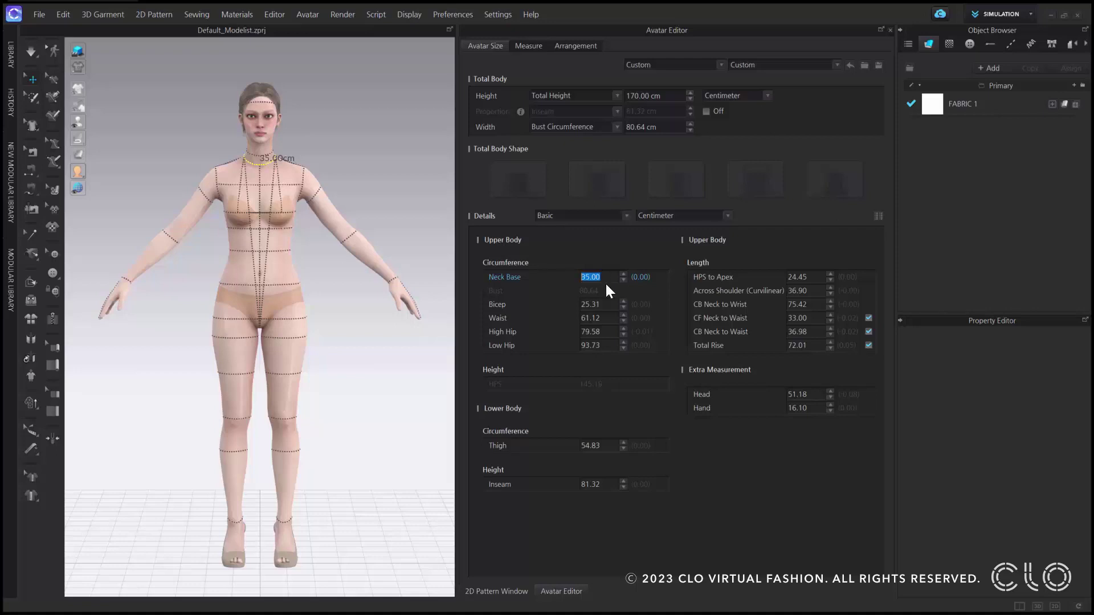
{"action": "left_click", "coordinate": [609, 306]}
{"action": "type", "text": "28"}
{"action": "key", "text": "Return"}
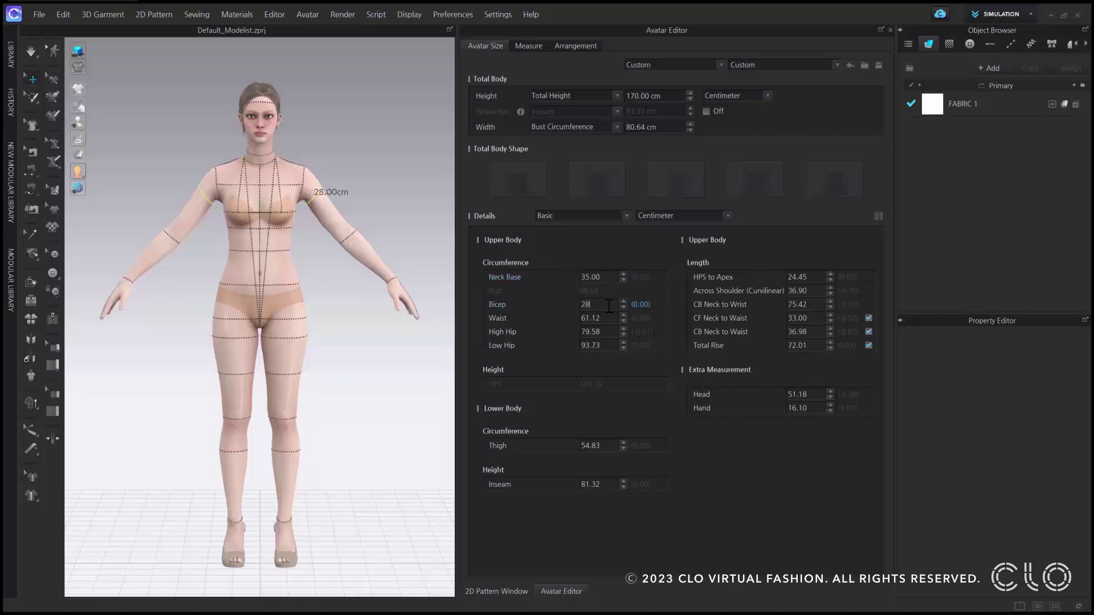
- Set the avatar's Waist circumference to 58 cm and the High Hip circumference to 75 cm
{"action": "left_click", "coordinate": [608, 320]}
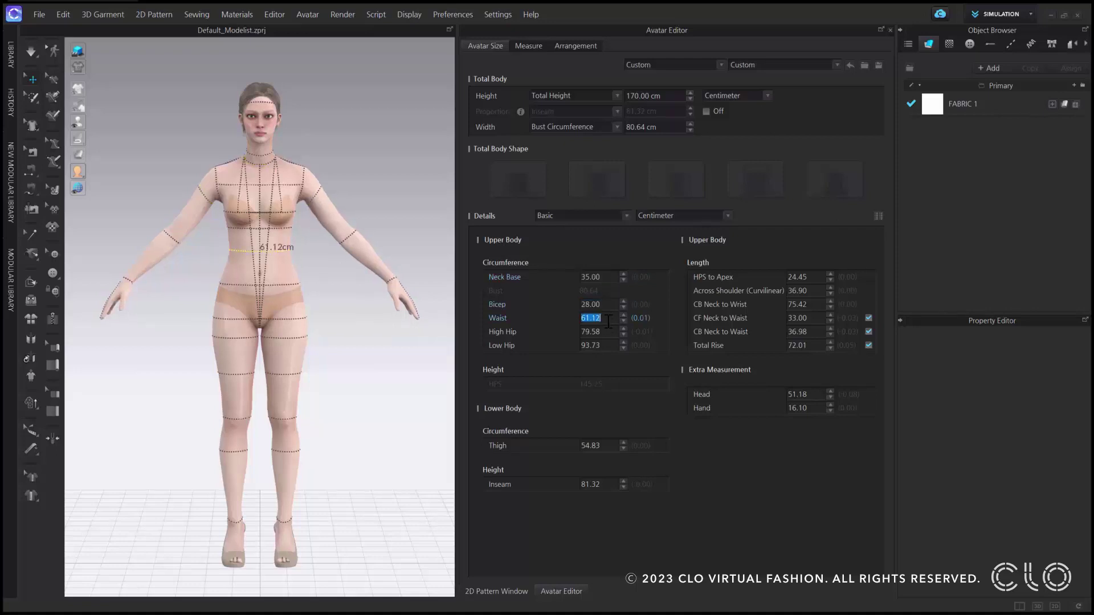
{"action": "type", "text": "58"}
{"action": "key", "text": "Return"}
{"action": "left_click", "coordinate": [606, 332]}
{"action": "type", "text": "75"}
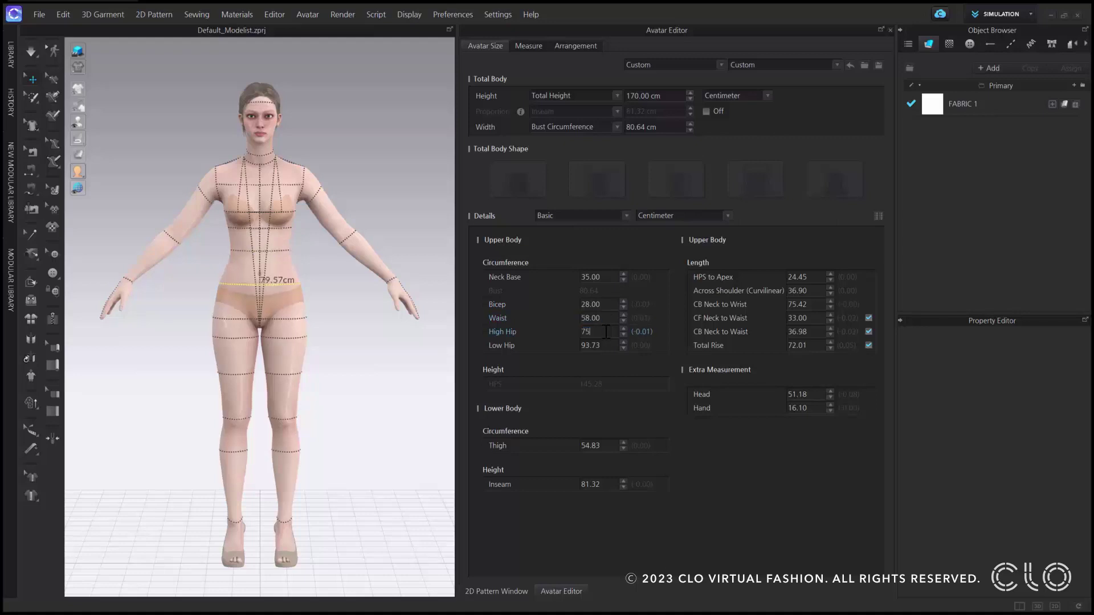
{"action": "key", "text": "Return"}
{"action": "left_click", "coordinate": [608, 347]}
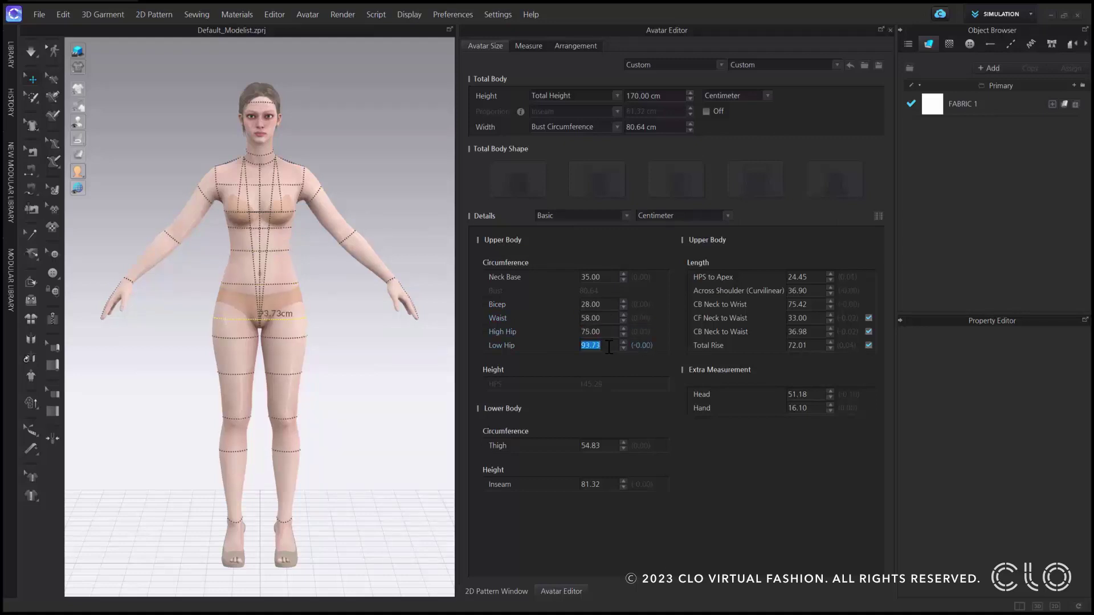
- Set the CF Neck to Waist length to 35 cm, and disable that measurement's editing option
{"action": "left_click", "coordinate": [758, 321]}
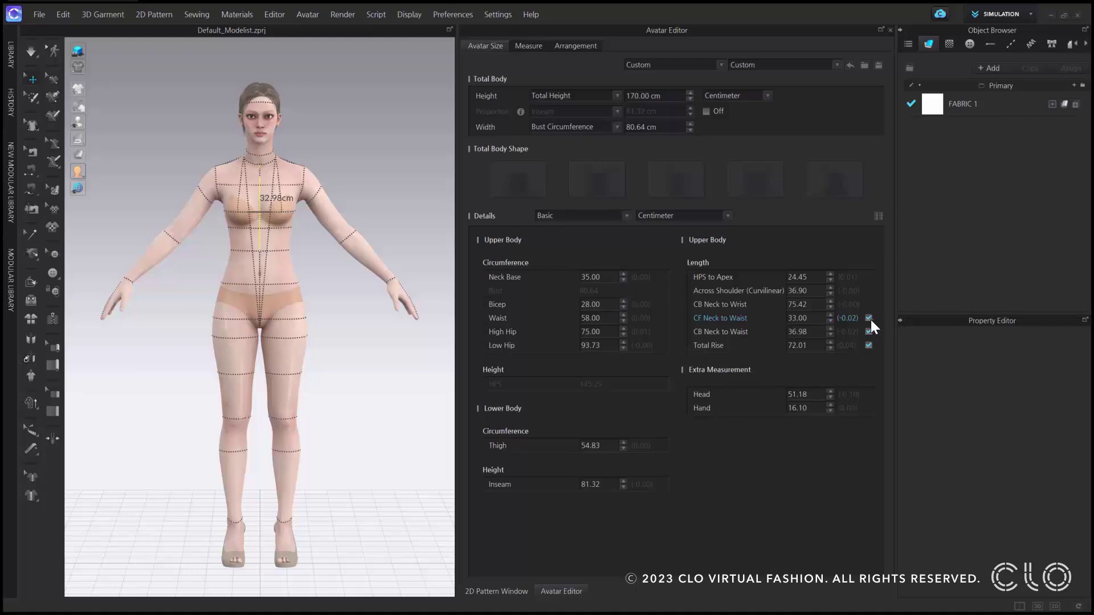
{"action": "double_click", "coordinate": [815, 317]}
{"action": "type", "text": "35"}
{"action": "key", "text": "Return"}
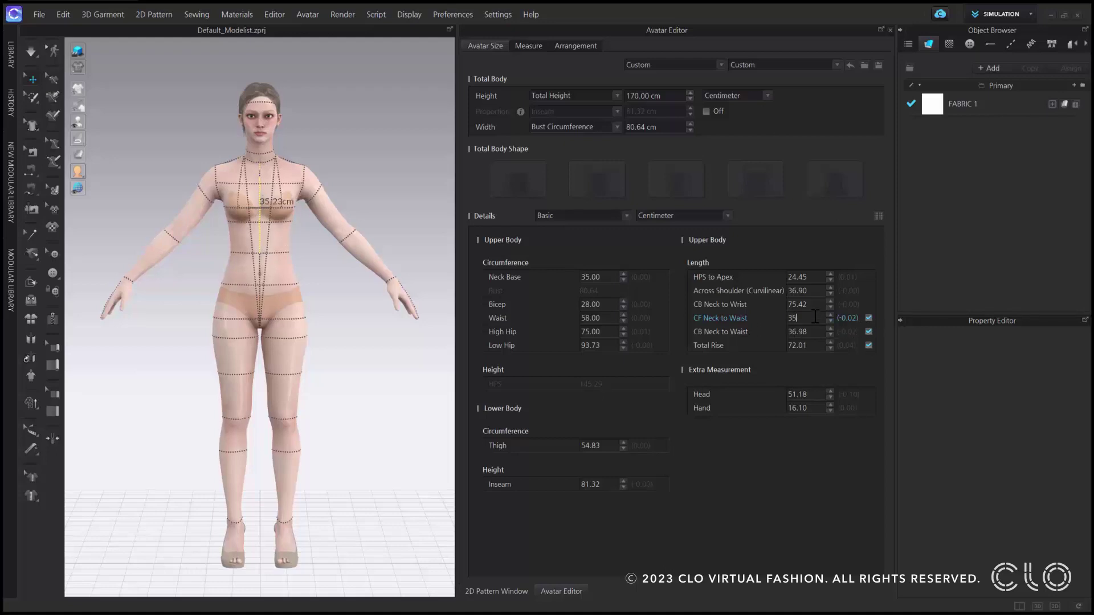
{"action": "left_click", "coordinate": [868, 318]}
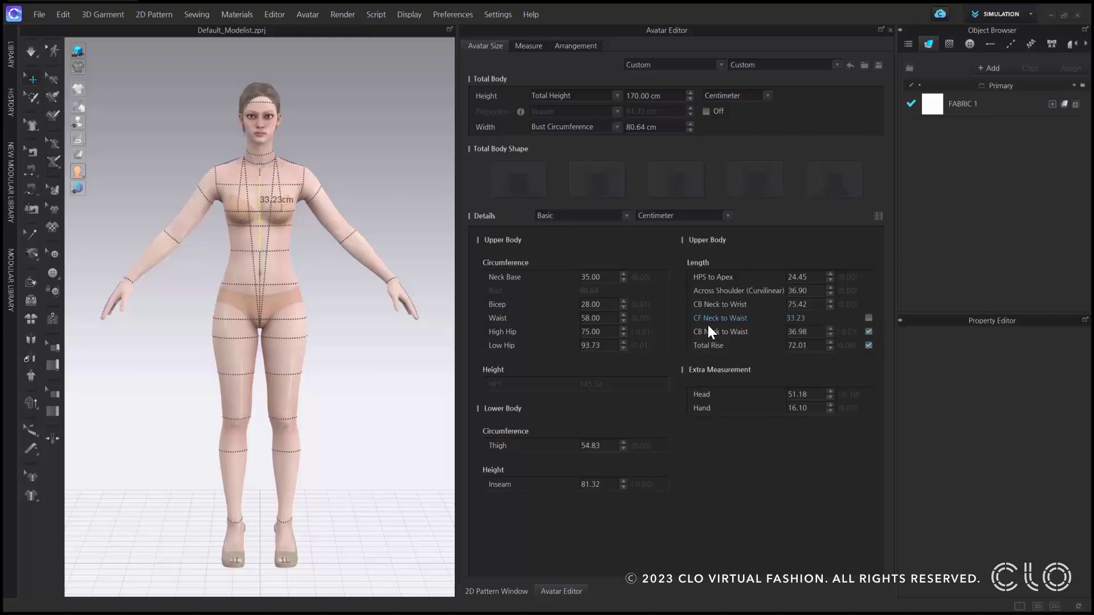
- Set the CB Neck to Wrist length to 72 cm and Across Shoulder (Curvilinear) to 35 cm
{"action": "left_click", "coordinate": [814, 303]}
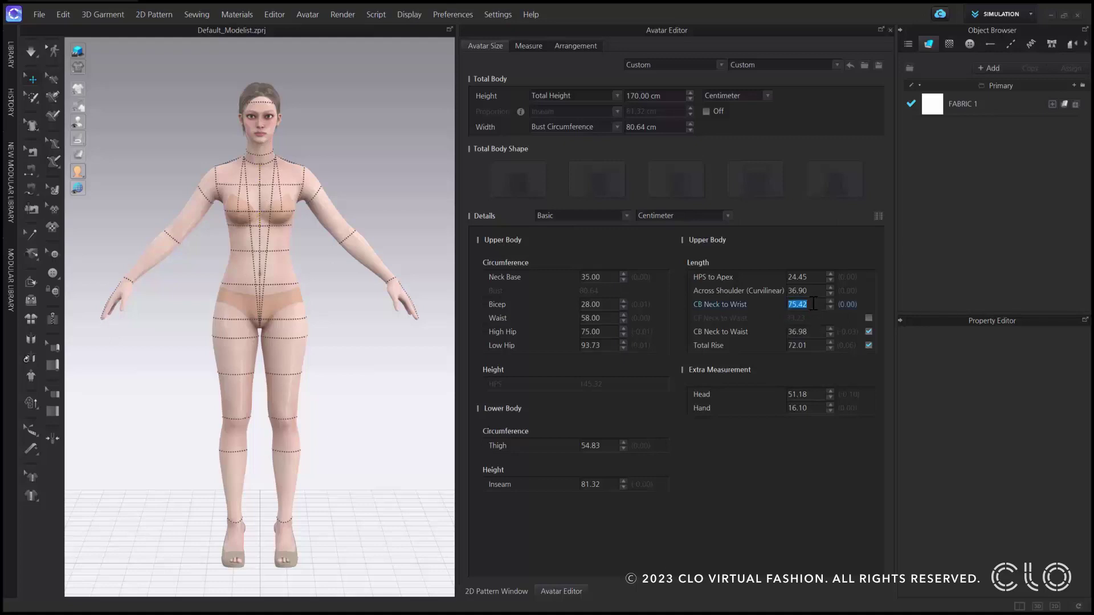
{"action": "type", "text": "72"}
{"action": "key", "text": "Return"}
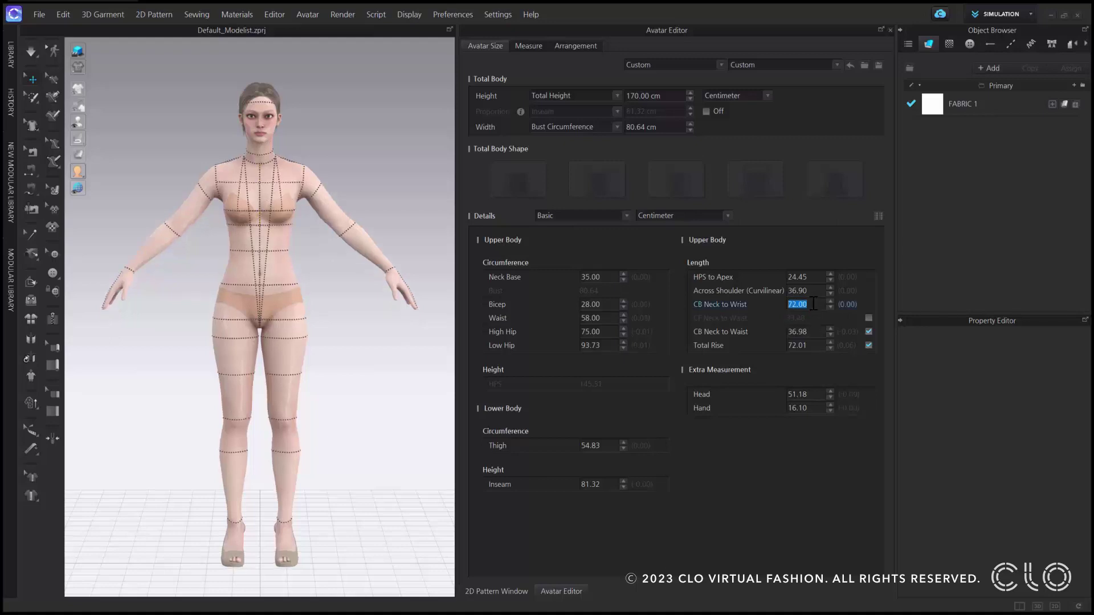
{"action": "left_click", "coordinate": [814, 291]}
{"action": "key", "text": "BackSpace"}
{"action": "type", "text": "35"}
{"action": "key", "text": "Return"}
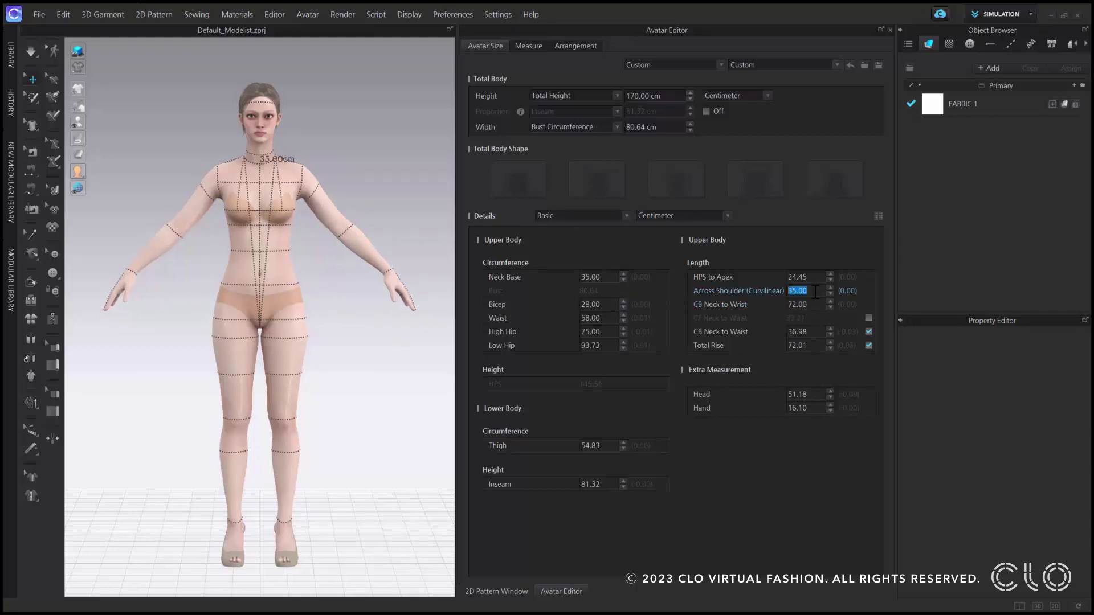
- Set the CB Neck to Waist length to 35 cm, and disable that measurement's editing option
{"action": "left_click", "coordinate": [812, 318]}
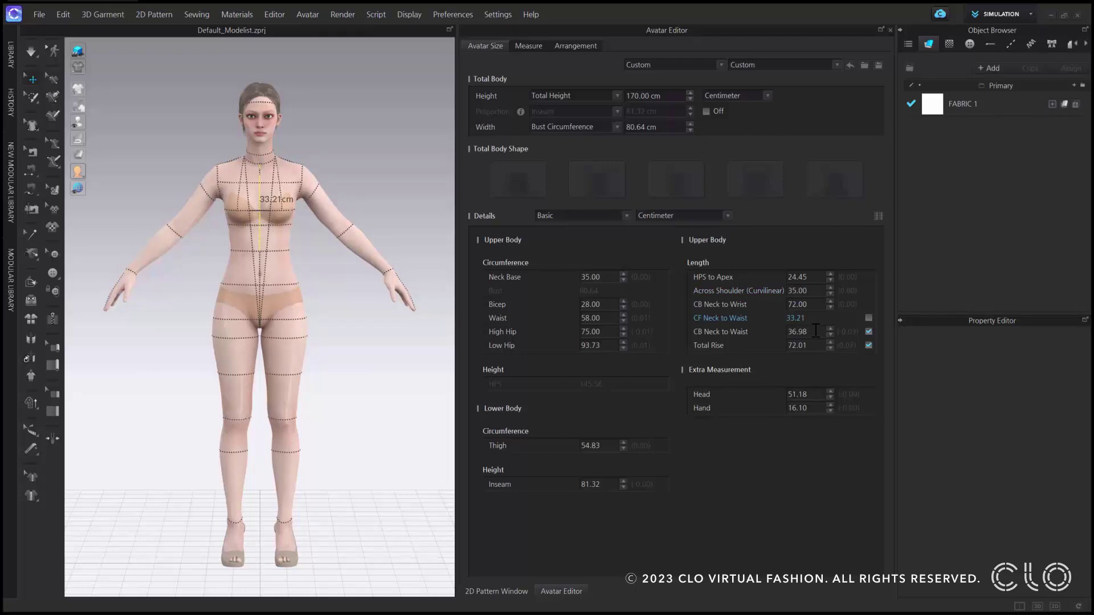
{"action": "left_click", "coordinate": [816, 331]}
{"action": "type", "text": "35"}
{"action": "key", "text": "Return"}
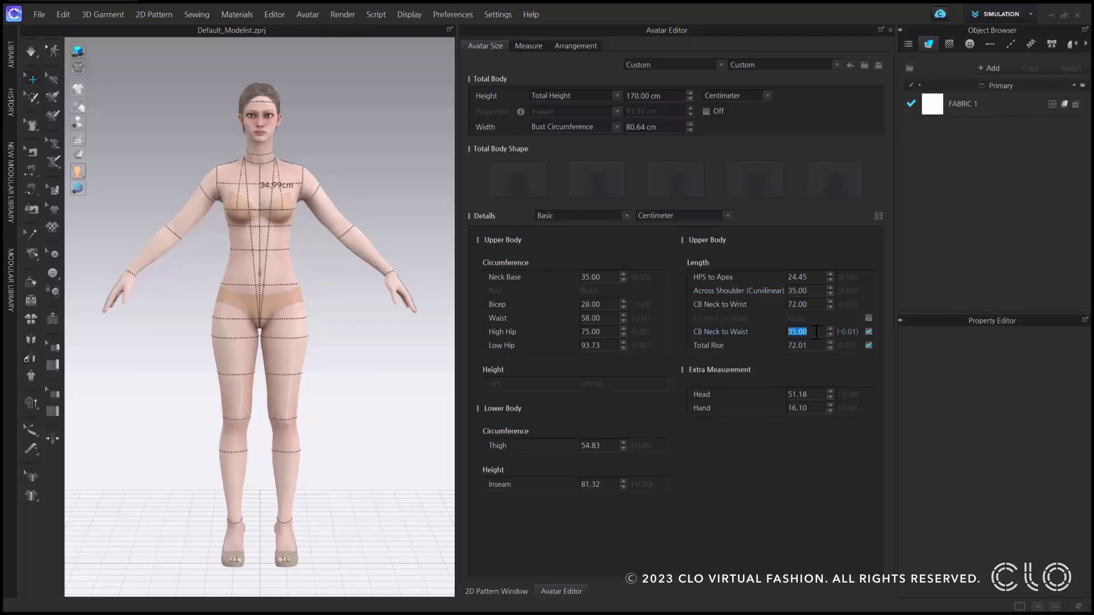
{"action": "left_click", "coordinate": [816, 319]}
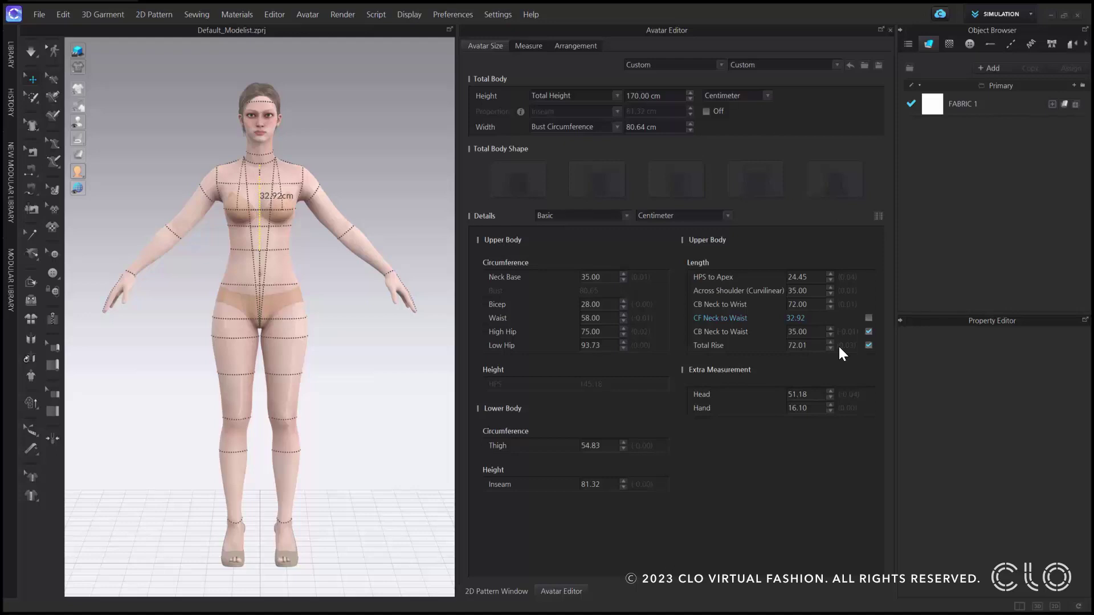
{"action": "left_click", "coordinate": [868, 331]}
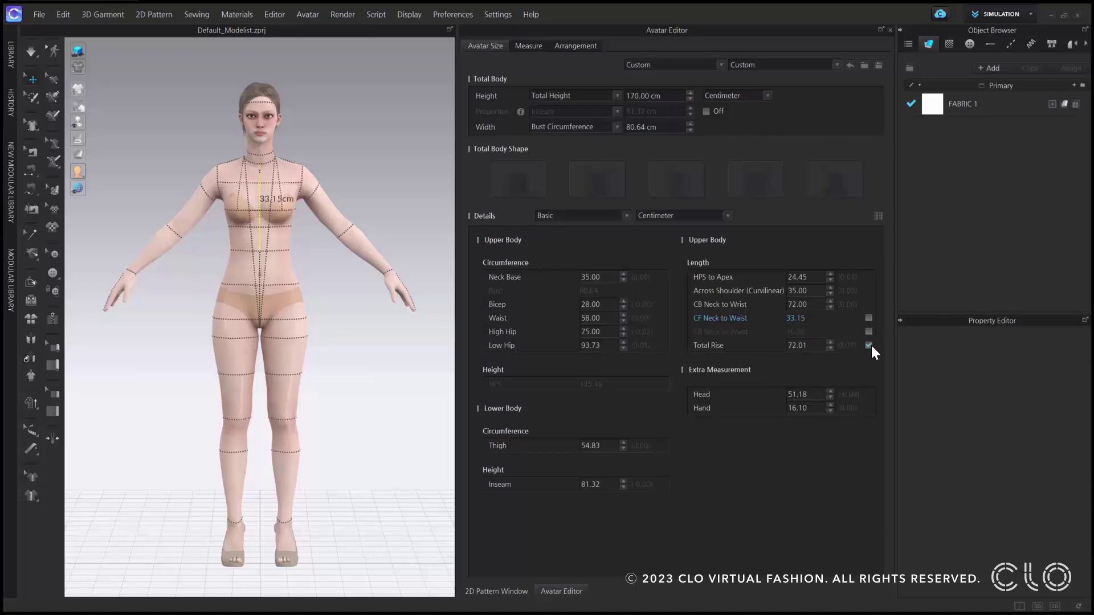
- Set the avatar's Total Rise length to 75 cm
{"action": "left_click", "coordinate": [815, 346]}
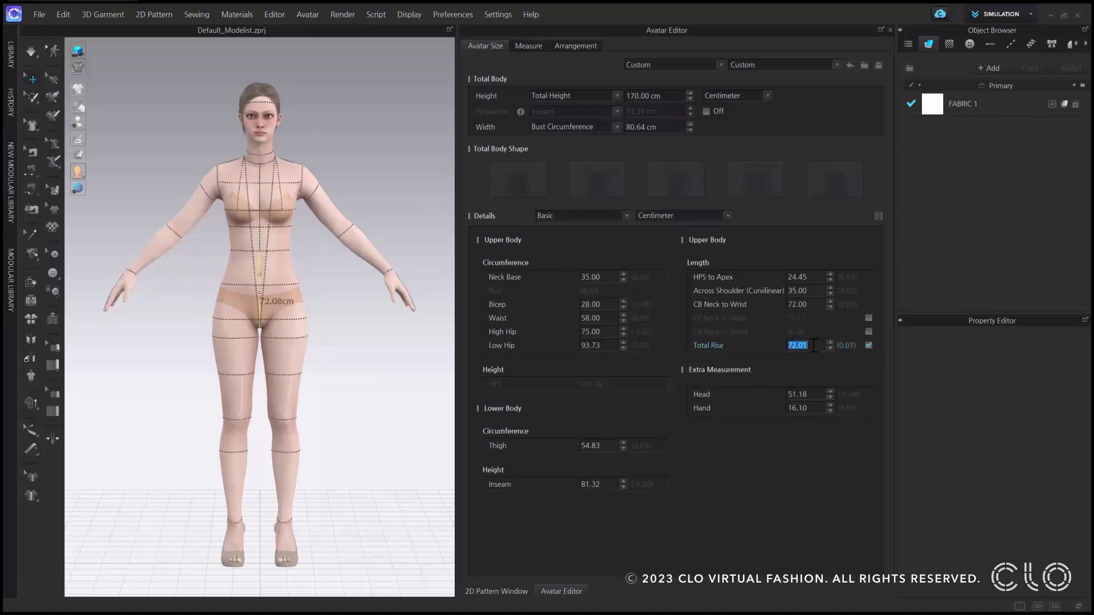
{"action": "type", "text": "75"}
{"action": "key", "text": "Return"}
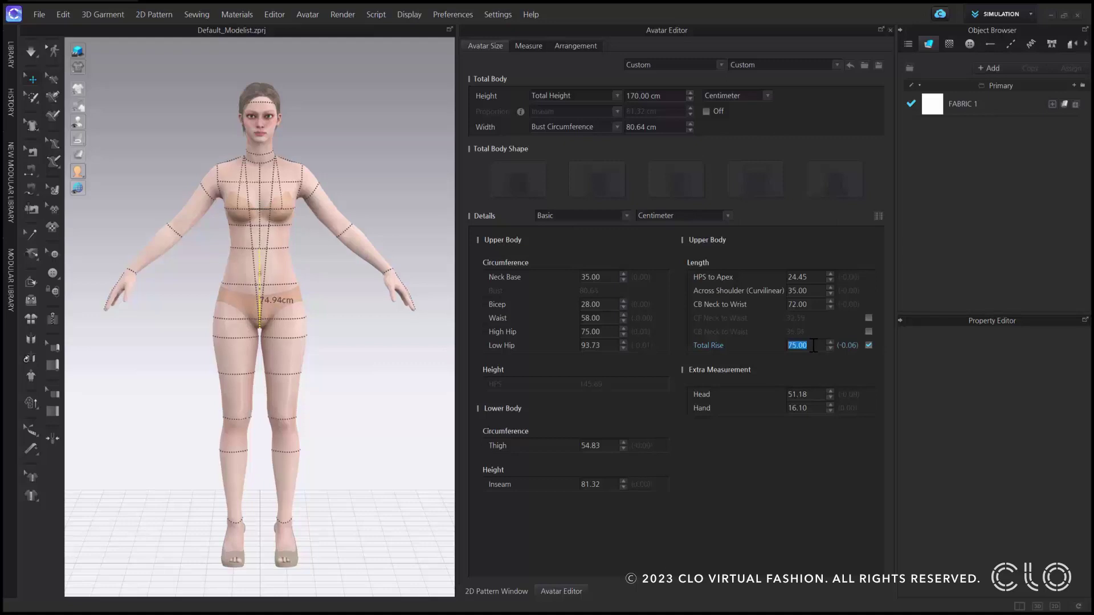
{"action": "left_click", "coordinate": [764, 346]}
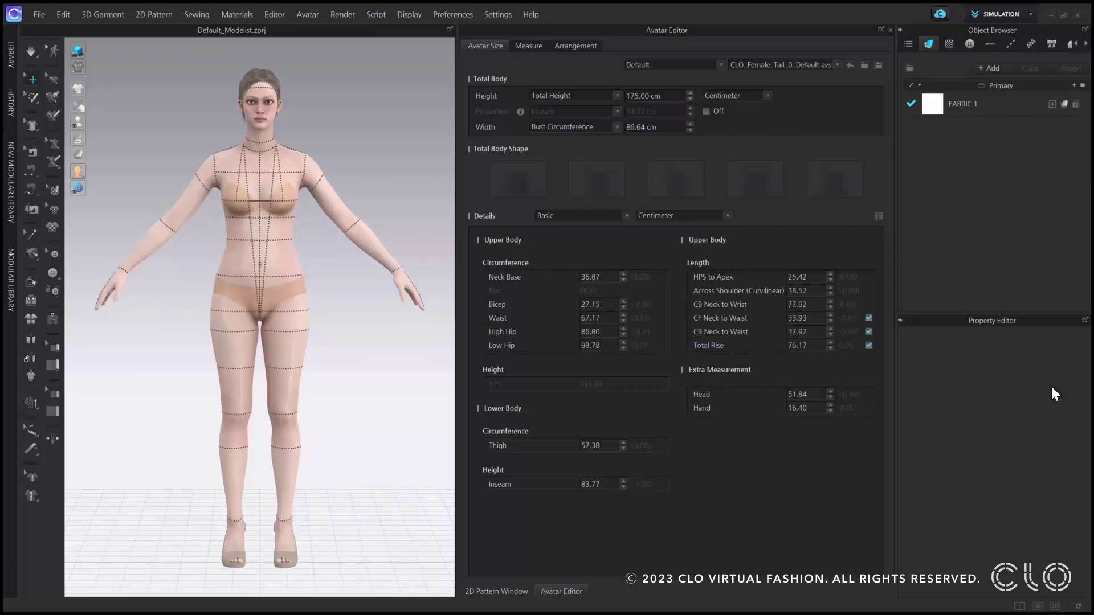
- Switch the avatar's Details measurement set to Simple
{"action": "left_click", "coordinate": [576, 215]}
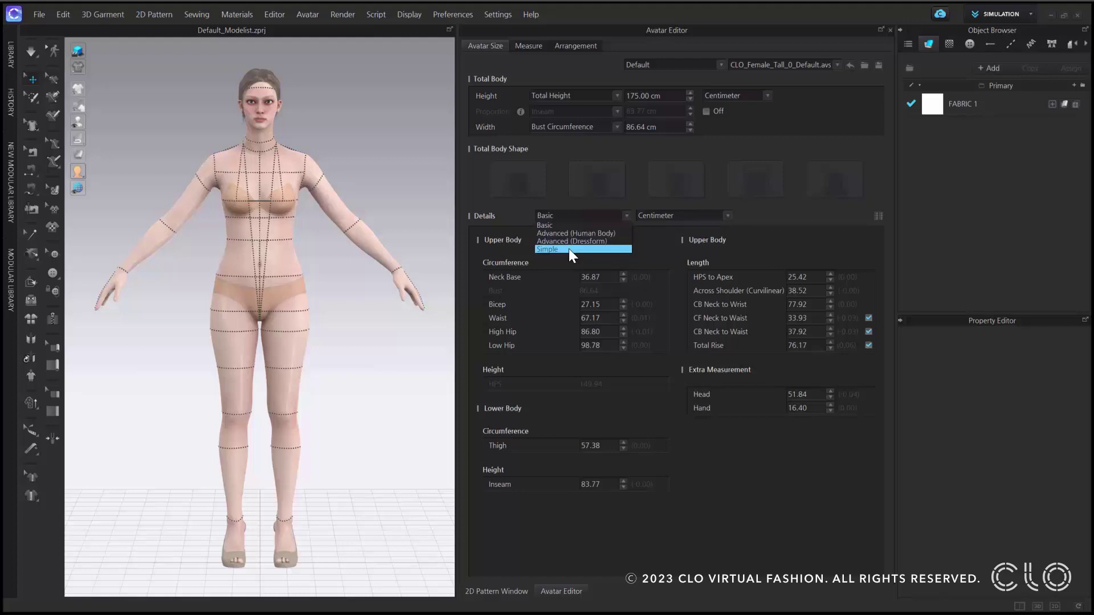
{"action": "left_click", "coordinate": [569, 249]}
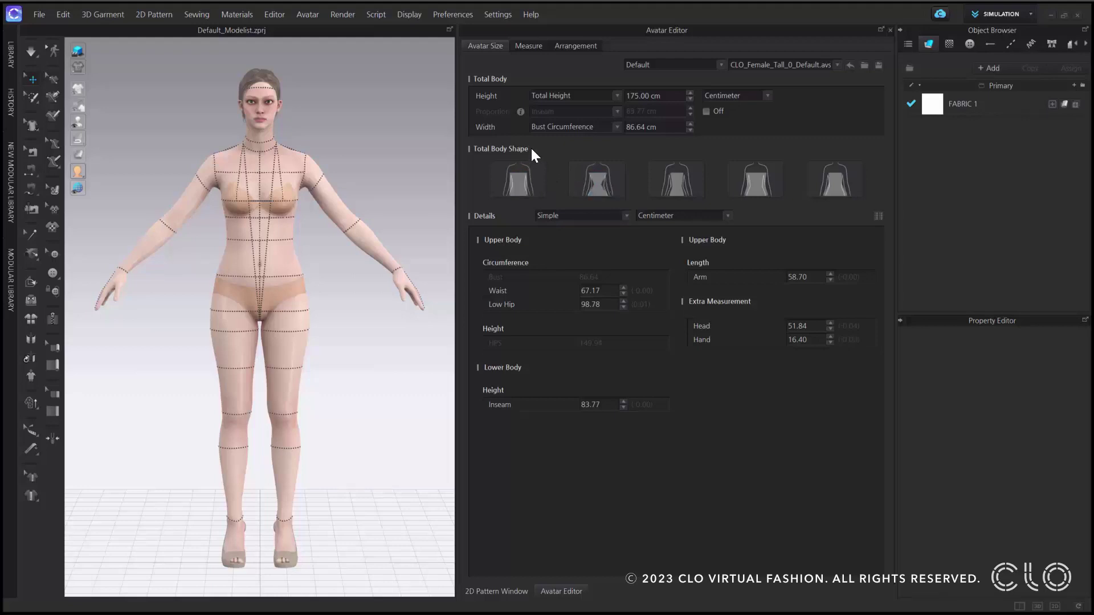
- Switch the avatar's Details measurement set to Basic and base the total body width on Weight
{"action": "left_click", "coordinate": [560, 214]}
{"action": "left_click", "coordinate": [557, 214]}
{"action": "left_click", "coordinate": [576, 127]}
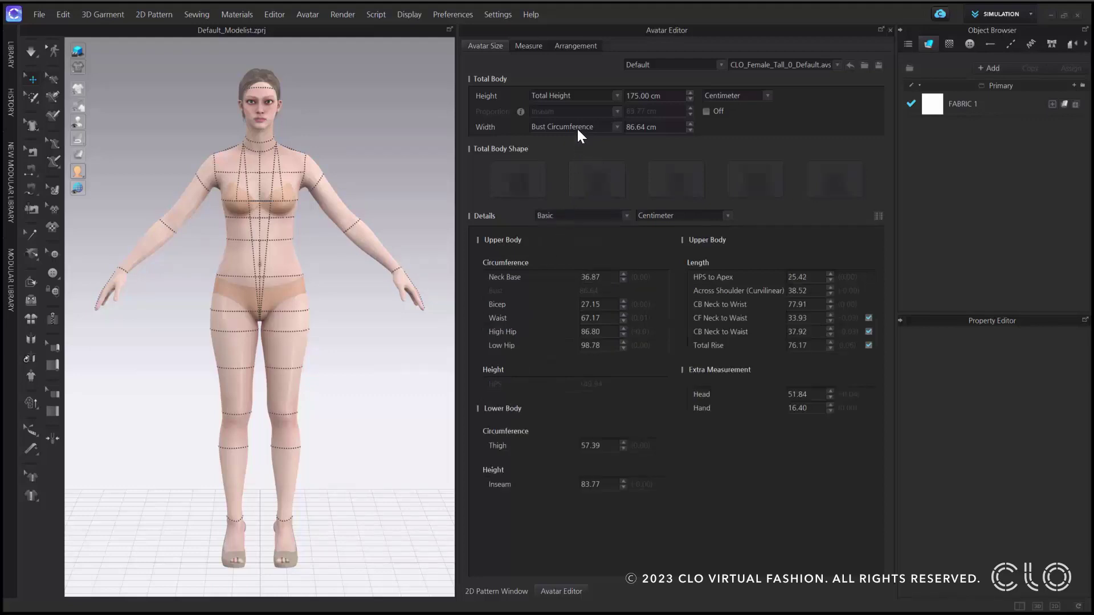
{"action": "left_click", "coordinate": [548, 152]}
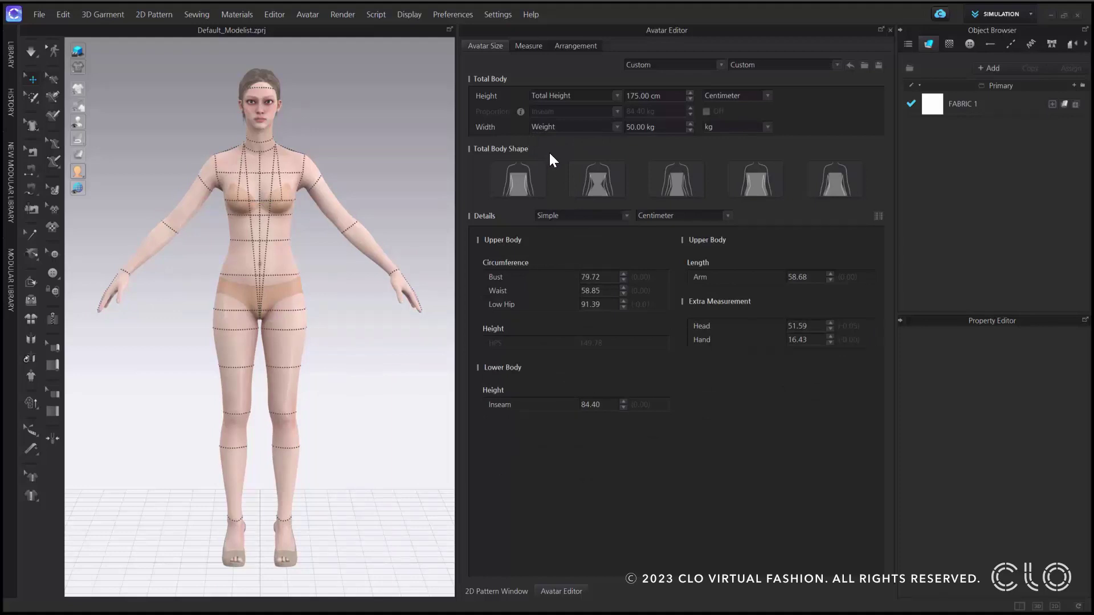
- Base the total body width on Bust Circumference and switch the Details measurement set to Simple
{"action": "left_click", "coordinate": [556, 127]}
{"action": "left_click", "coordinate": [562, 137]}
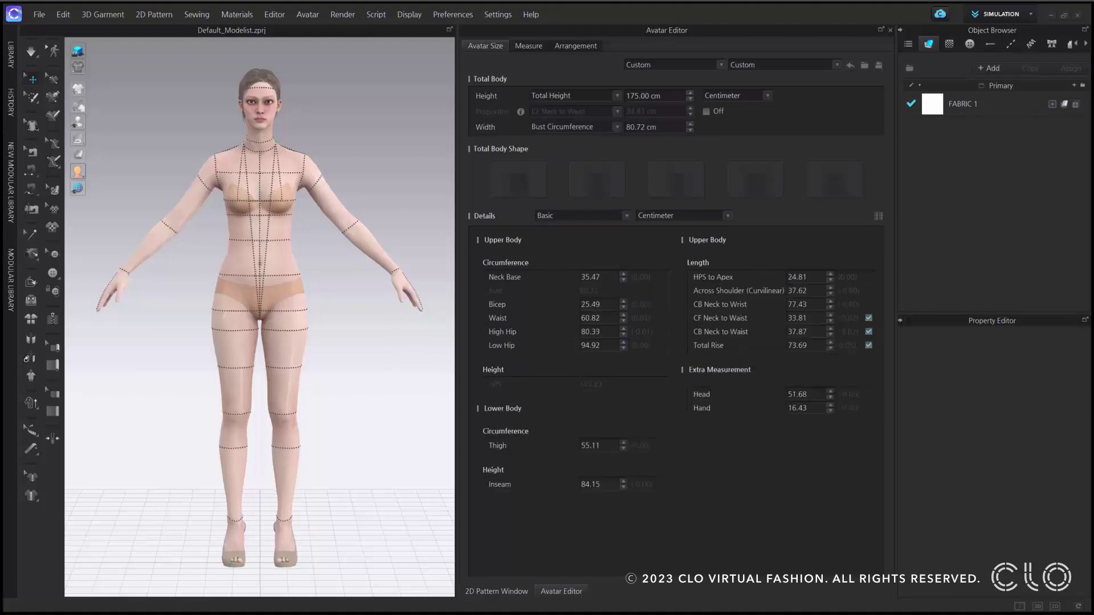
{"action": "left_click", "coordinate": [615, 127]}
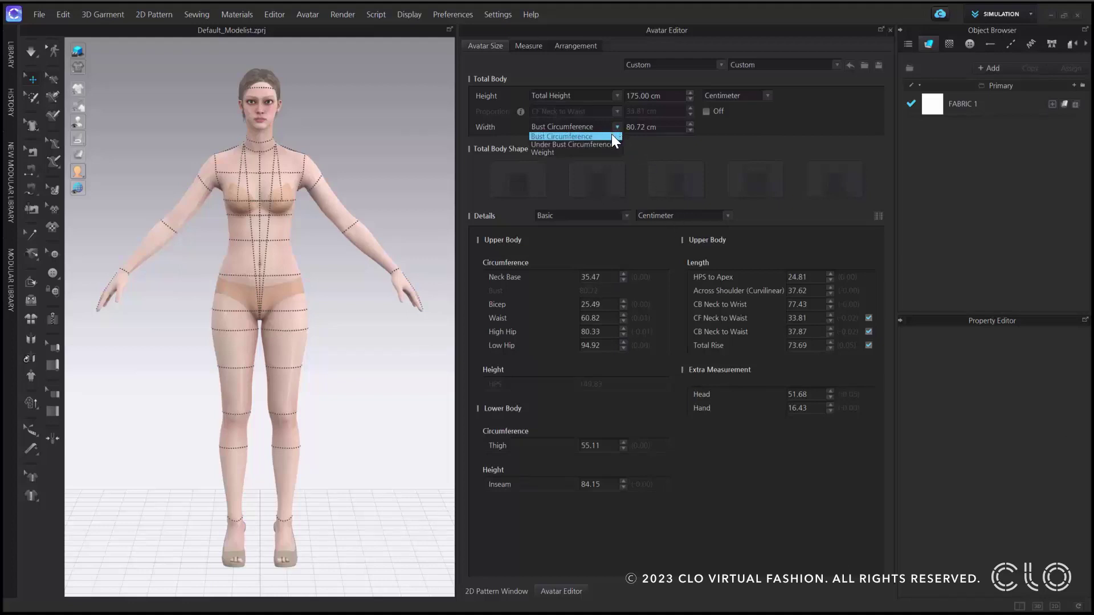
{"action": "left_click", "coordinate": [612, 137]}
{"action": "left_click", "coordinate": [613, 214]}
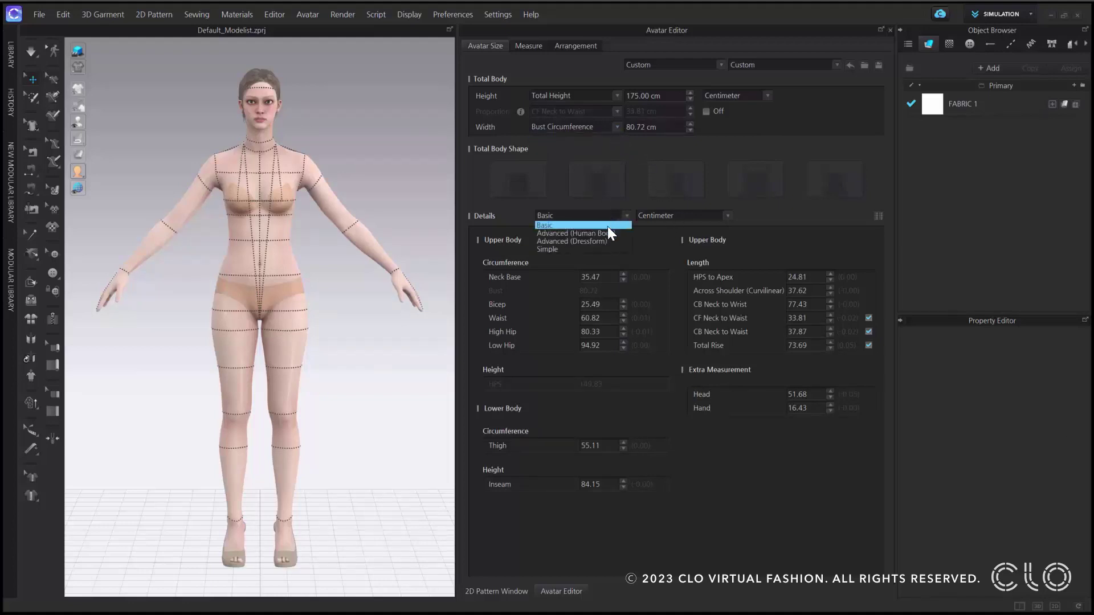
{"action": "left_click", "coordinate": [601, 246]}
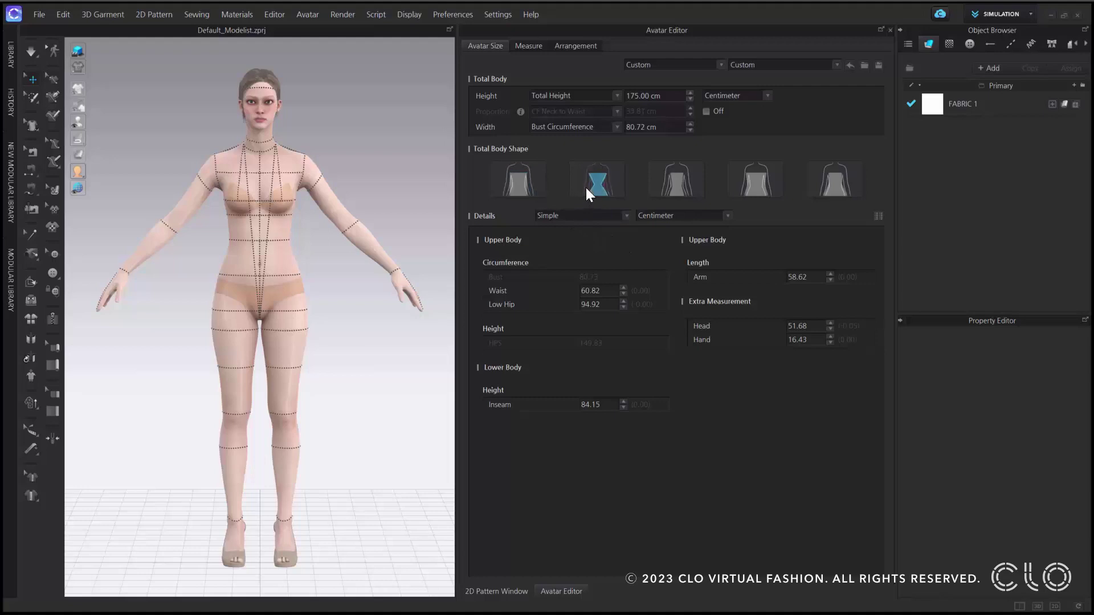
- Apply the third, the rectangular and the hourglass total body shape presets to the avatar in turn
{"action": "left_click", "coordinate": [672, 188]}
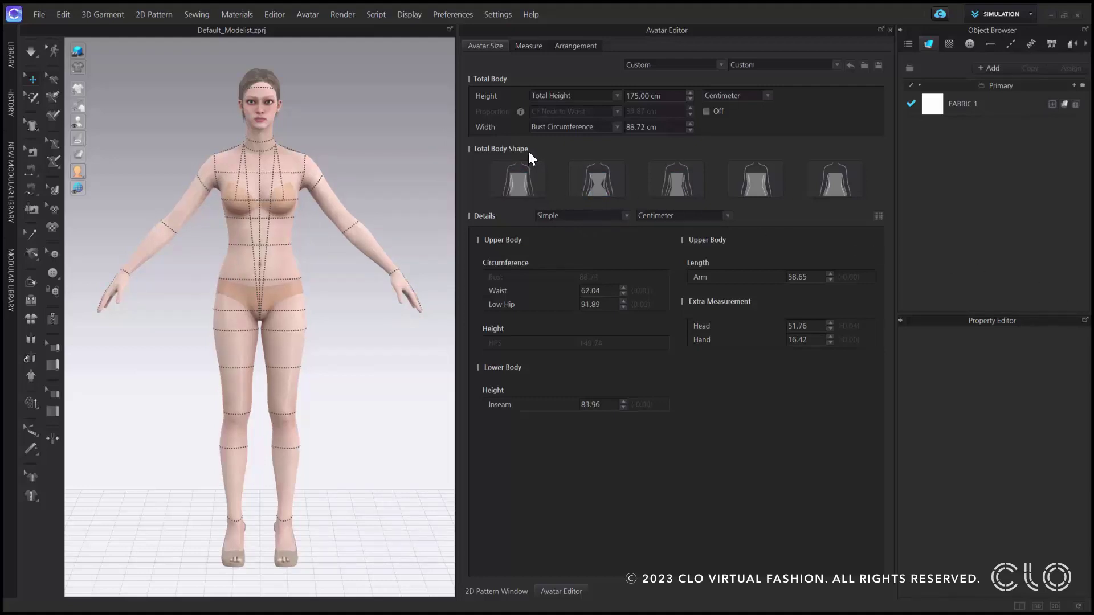
{"action": "left_click", "coordinate": [530, 176]}
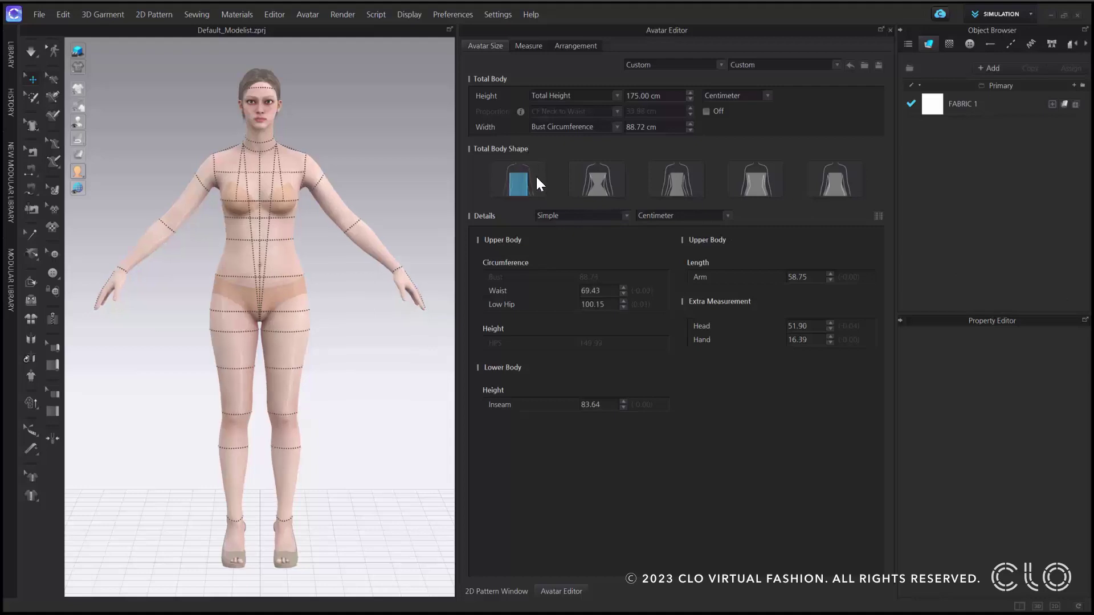
{"action": "left_click", "coordinate": [597, 183]}
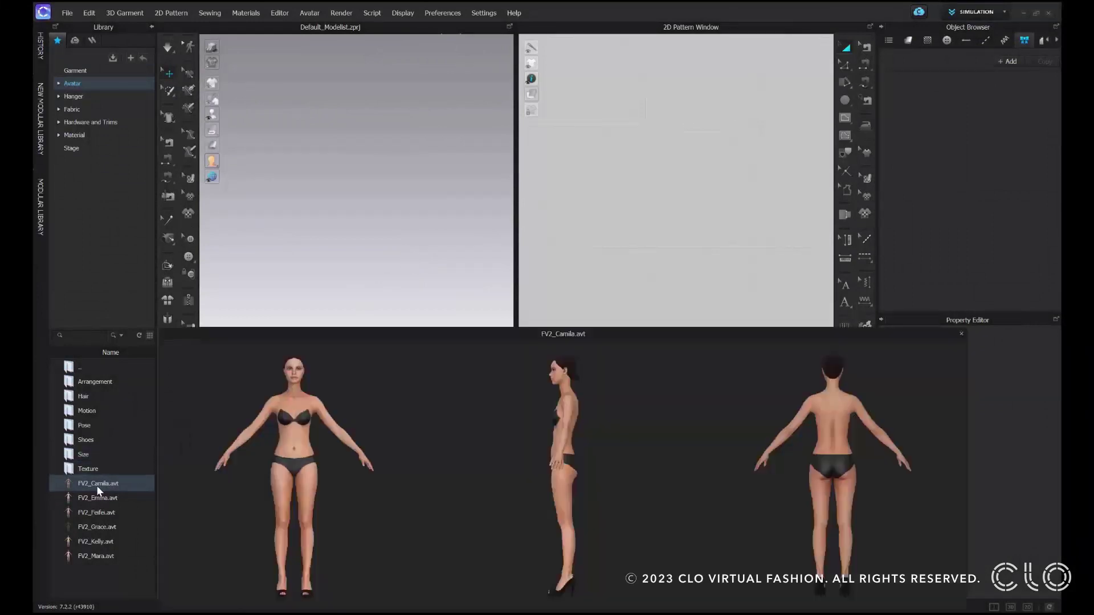
- Load the FV2_Camila avatar and show its X-Ray joints
{"action": "double_click", "coordinate": [98, 483]}
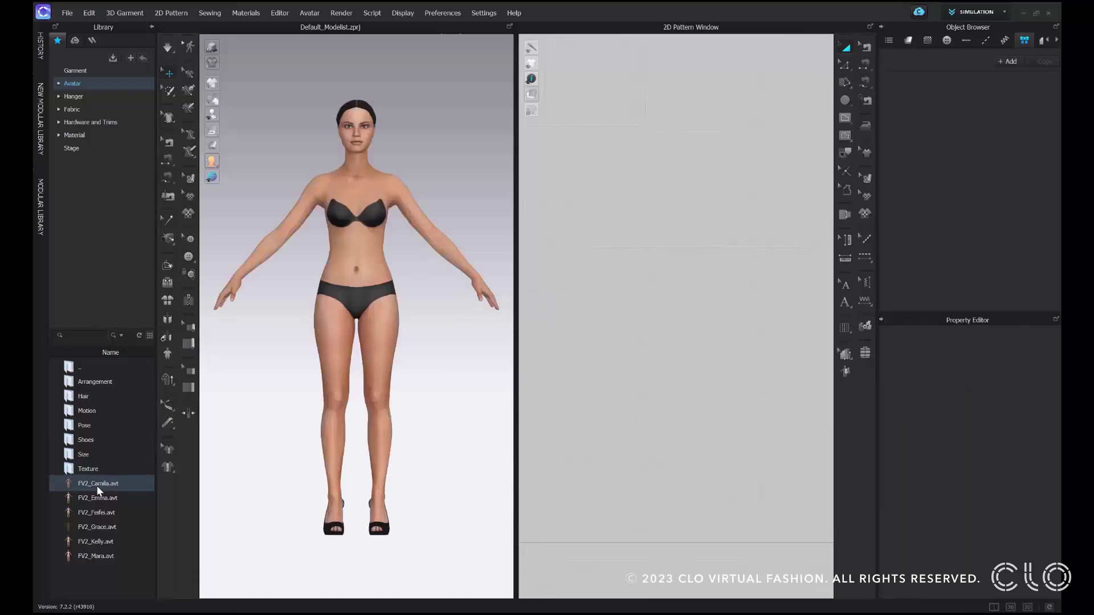
{"action": "mouse_move", "coordinate": [212, 113]}
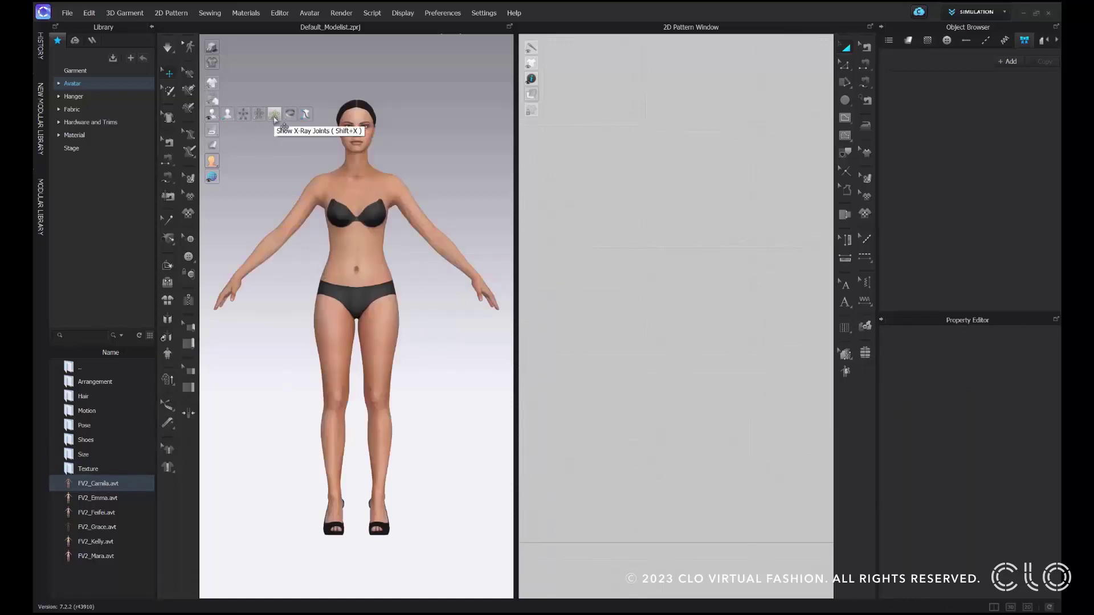
{"action": "left_click", "coordinate": [274, 118]}
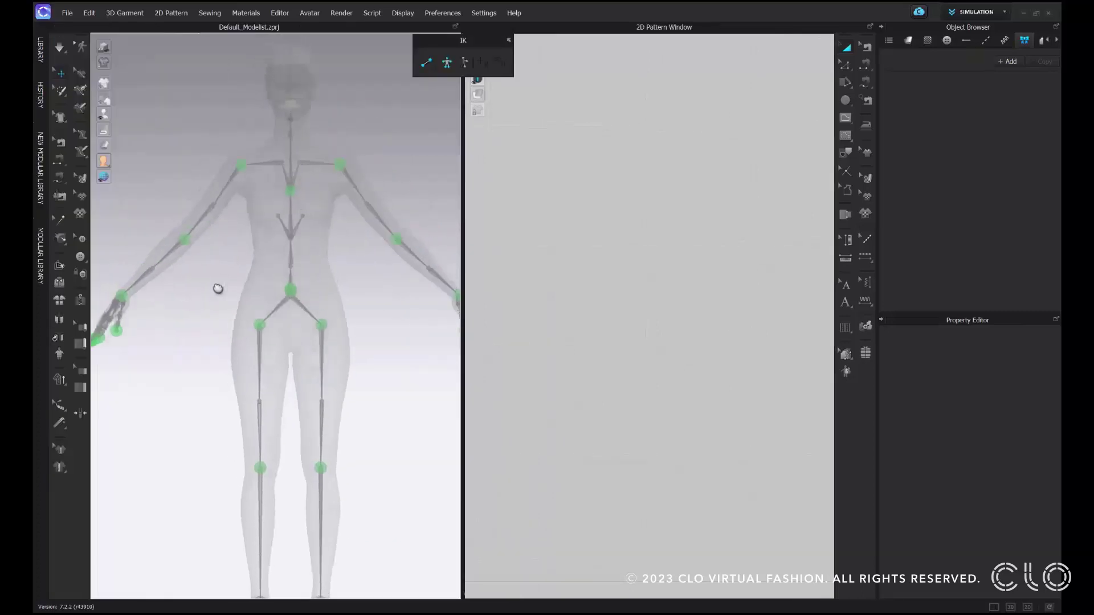
- Rotate the avatar's right elbow joint slightly around its red axis, inspect it from an angle, and deselect the joint
{"action": "scroll", "coordinate": [217, 288], "scroll_direction": "down", "scroll_amount": 2}
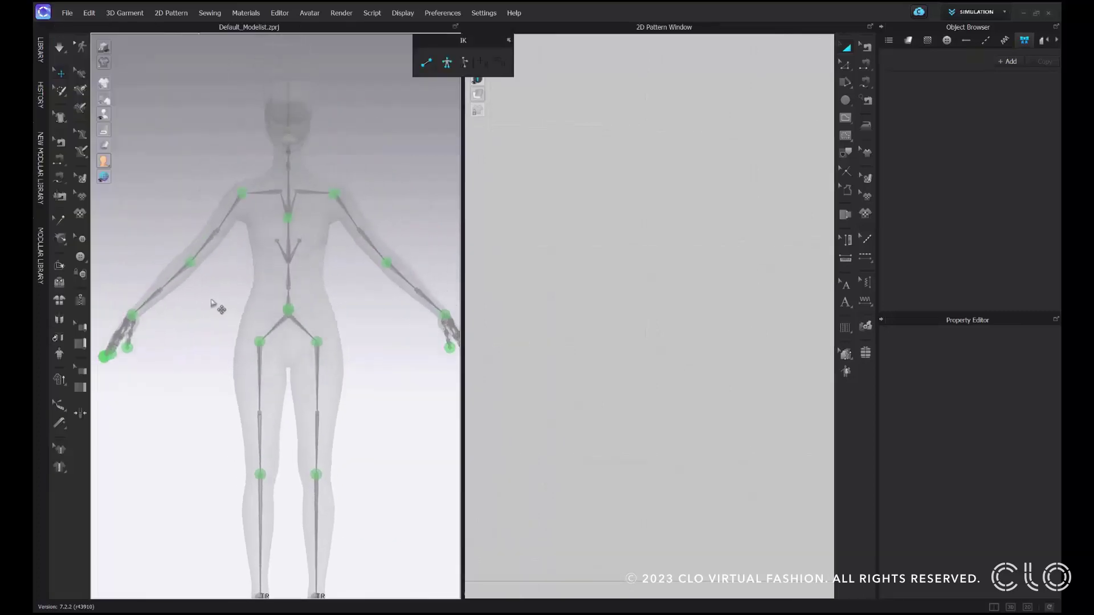
{"action": "left_click", "coordinate": [193, 278]}
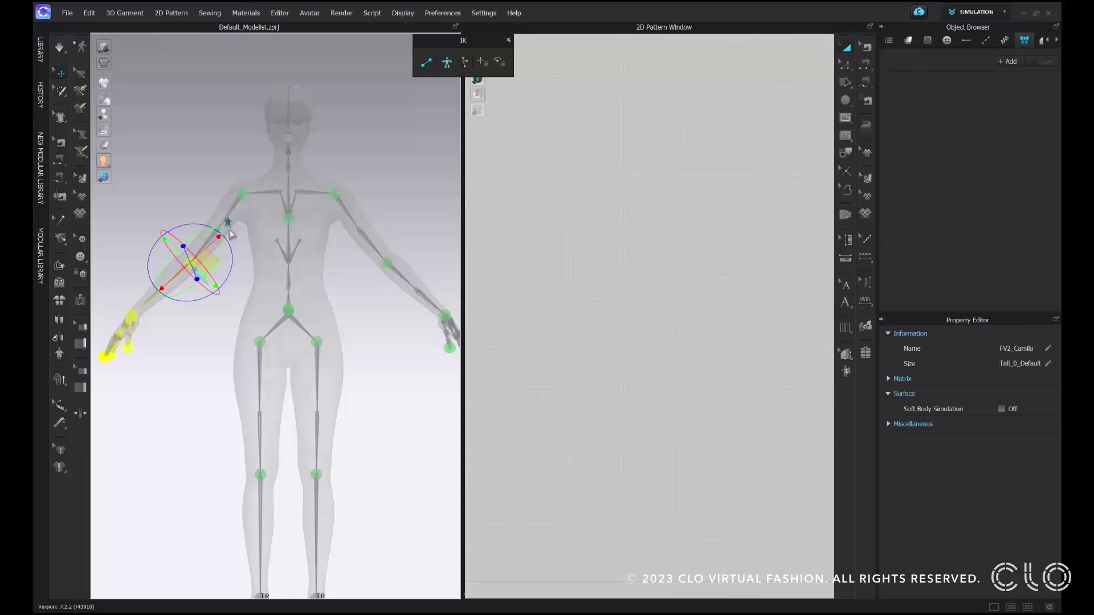
{"action": "scroll", "coordinate": [210, 358], "scroll_direction": "down", "scroll_amount": 2}
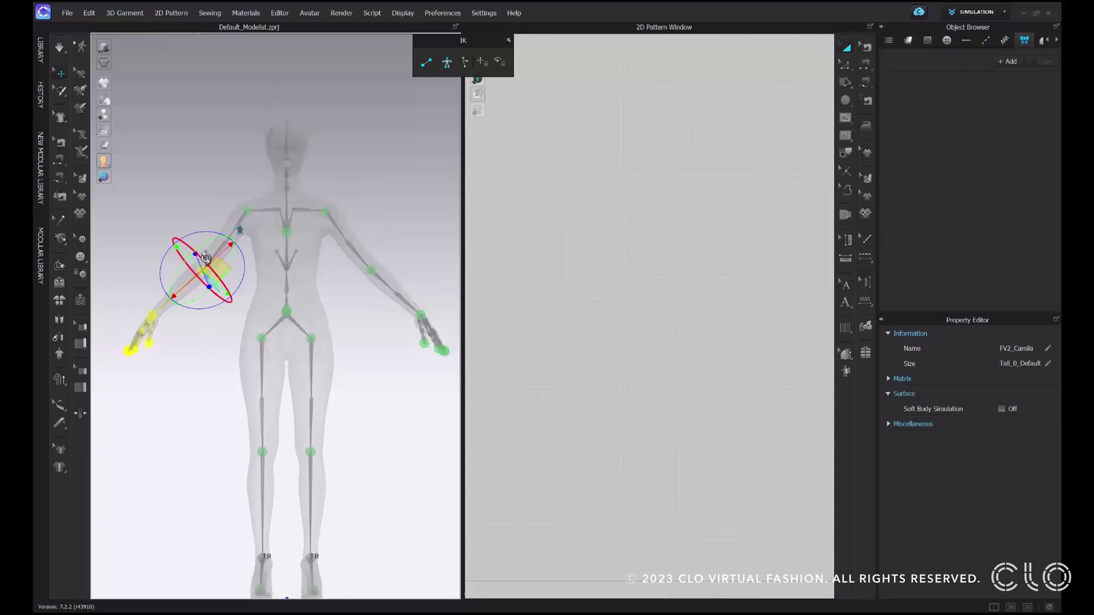
{"action": "left_click_drag", "start_coordinate": [204, 260], "coordinate": [206, 272]}
{"action": "right_click_drag", "start_coordinate": [207, 355], "coordinate": [238, 380]}
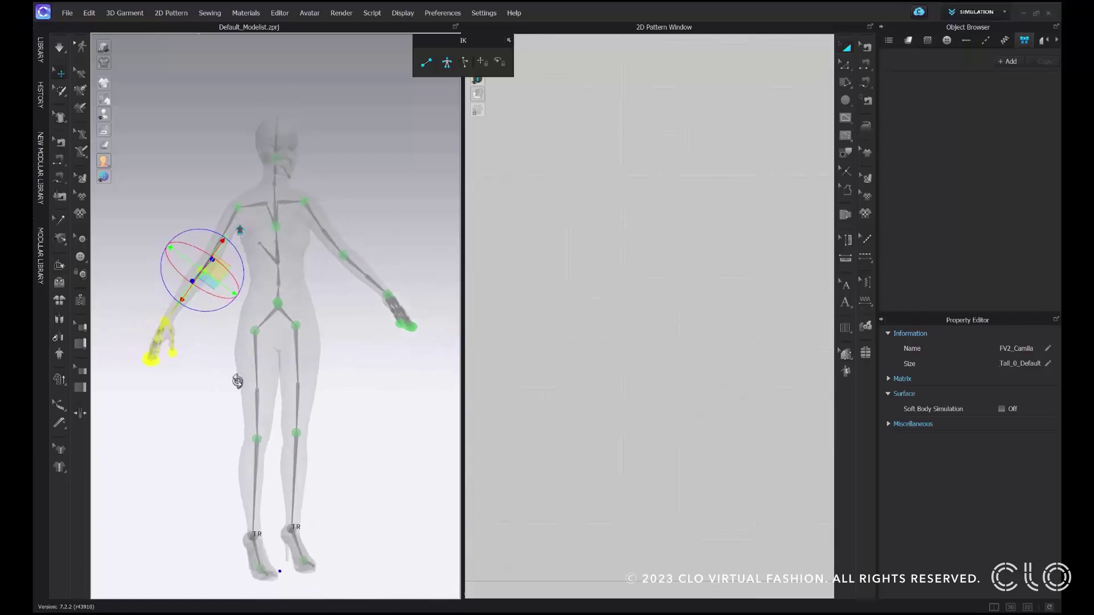
{"action": "right_click_drag", "start_coordinate": [234, 333], "coordinate": [223, 332]}
{"action": "right_click_drag", "start_coordinate": [172, 253], "coordinate": [180, 247]}
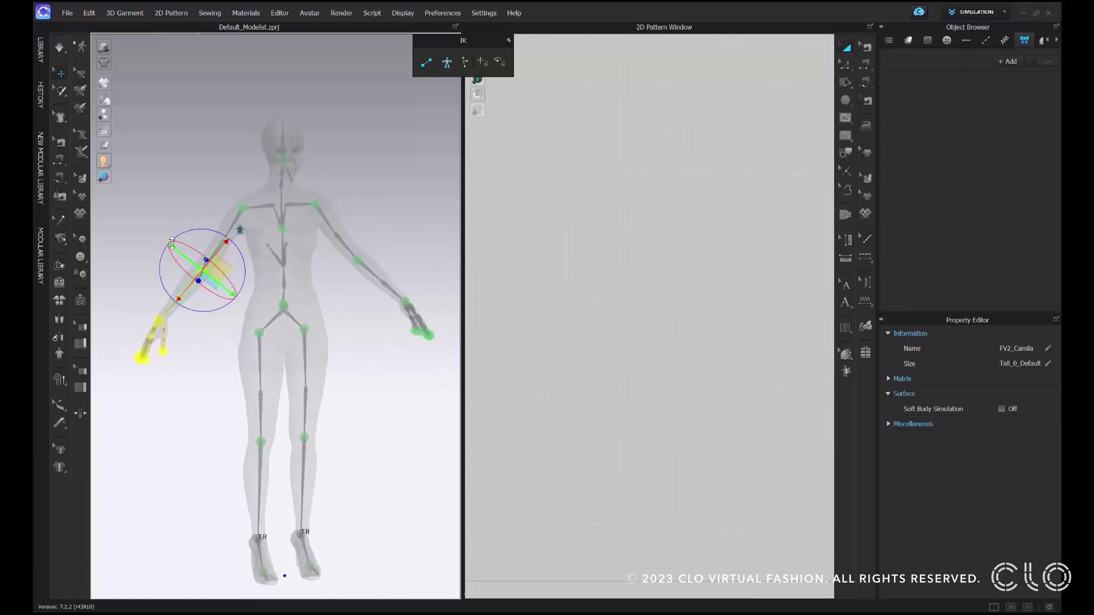
{"action": "key", "text": "2"}
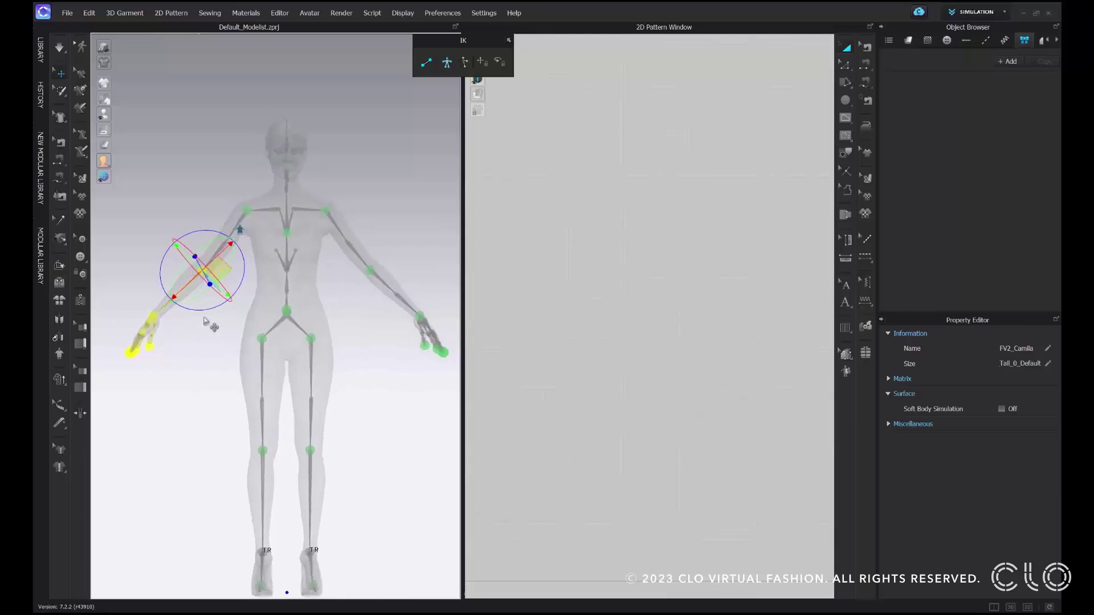
{"action": "left_click", "coordinate": [204, 318]}
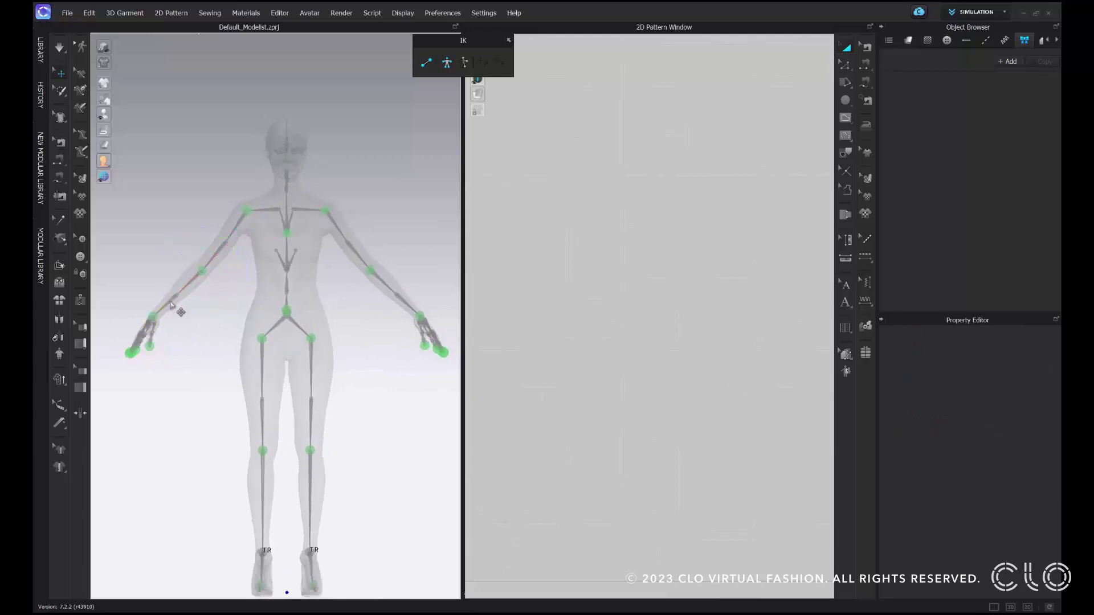
- Pull the avatar's right hand by its wrist joint and pick the right shoulder joint
{"action": "left_click", "coordinate": [154, 315]}
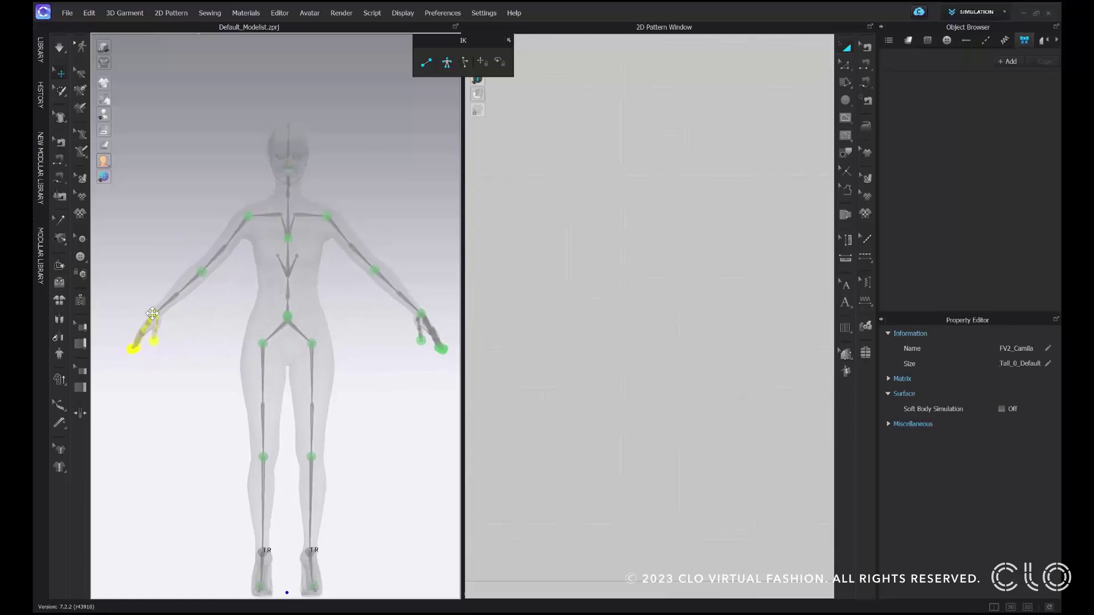
{"action": "left_click", "coordinate": [246, 214]}
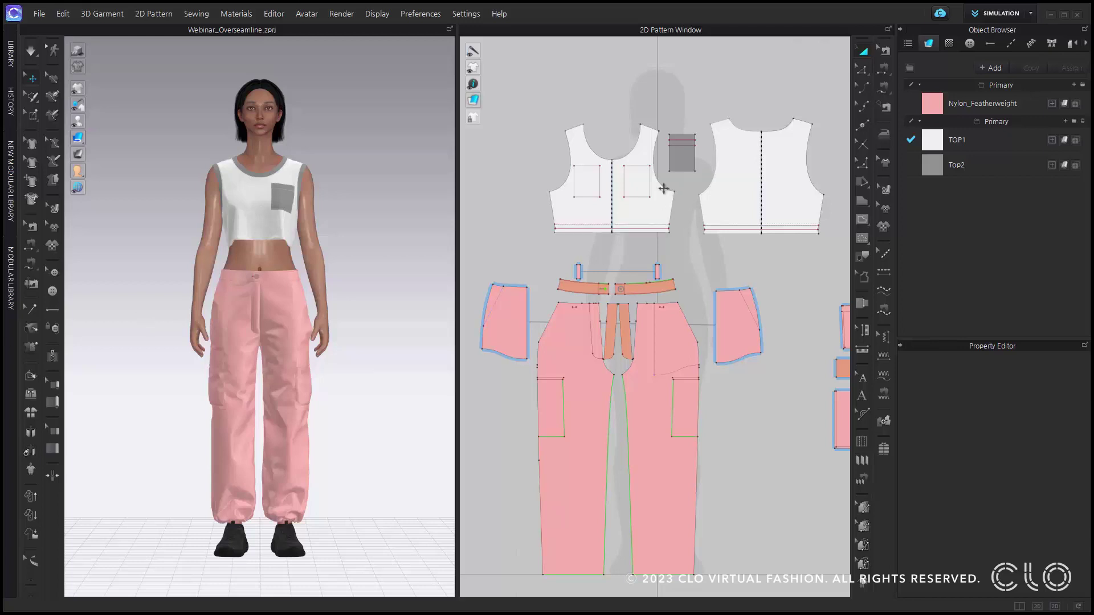
- Examine how the chest pocket is sewn to the top's front pattern
{"action": "scroll", "coordinate": [657, 146], "scroll_direction": "up", "scroll_amount": 6}
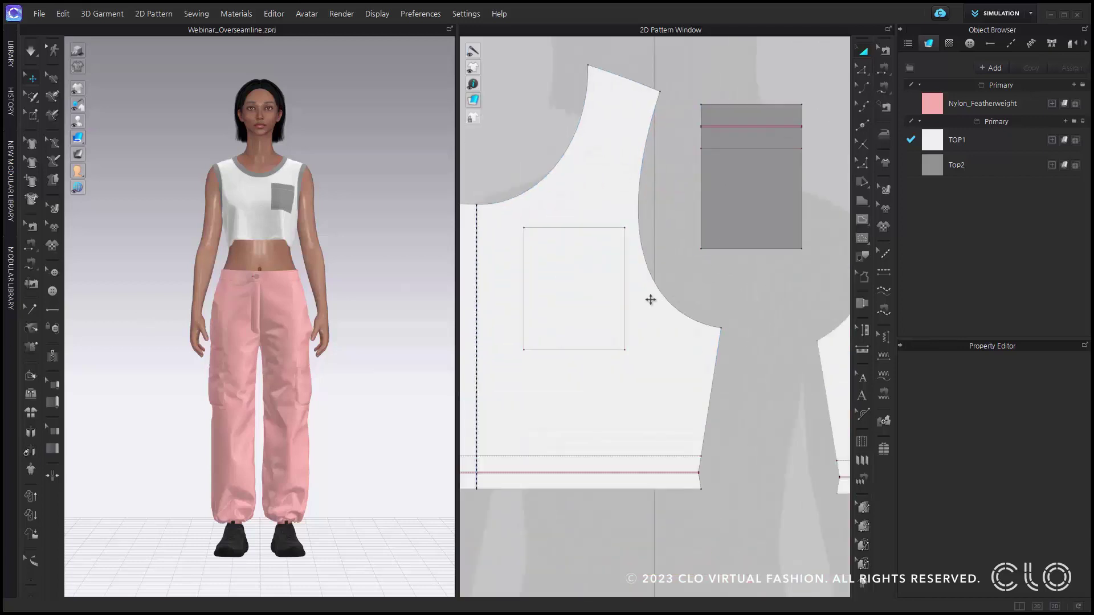
{"action": "left_click", "coordinate": [886, 52]}
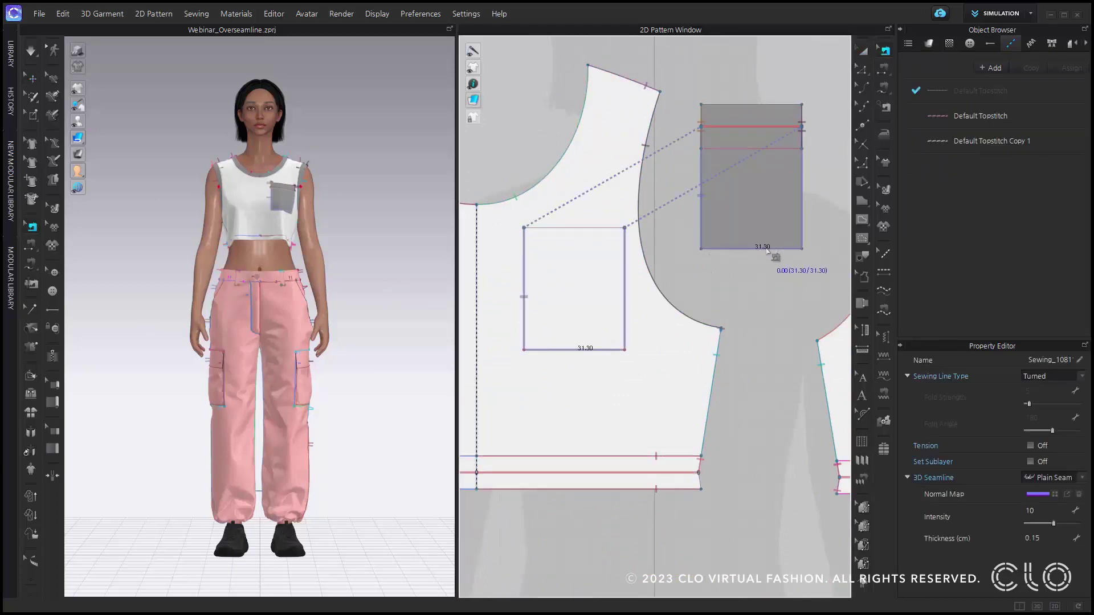
{"action": "middle_click_drag", "start_coordinate": [608, 287], "coordinate": [754, 274]}
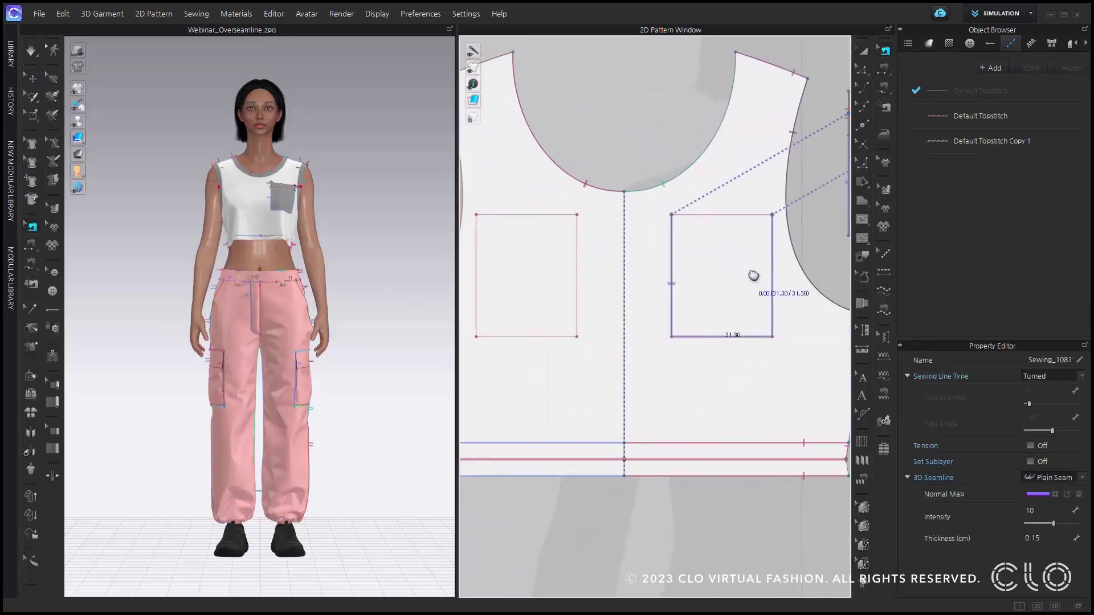
- Place the palm-tree graphic named image on the centre of the top's front pattern and enlarge it slightly
{"action": "left_click", "coordinate": [952, 47]}
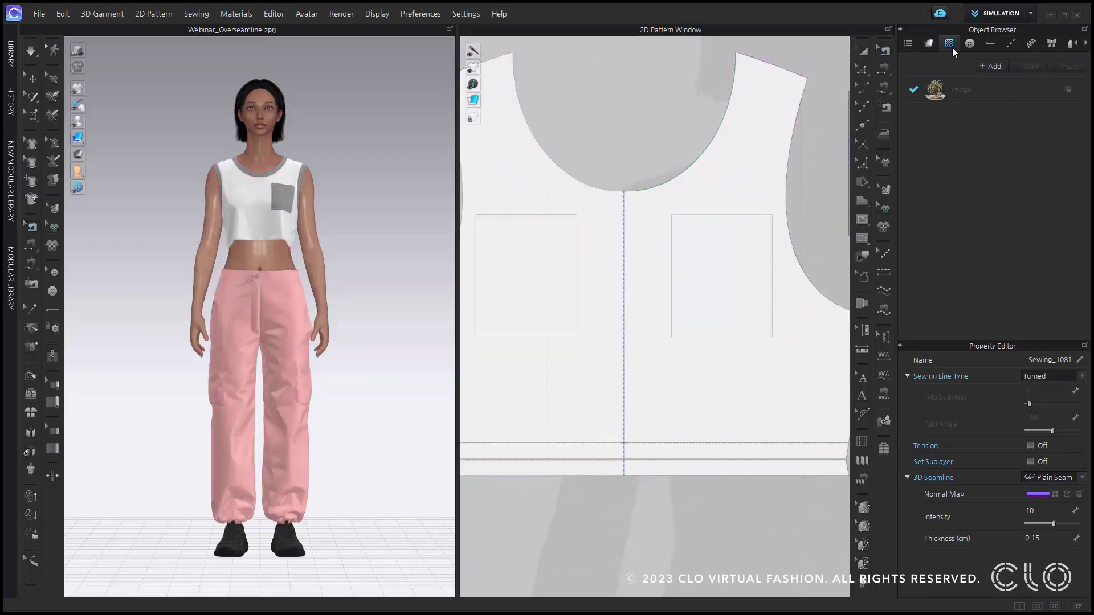
{"action": "left_click", "coordinate": [958, 96]}
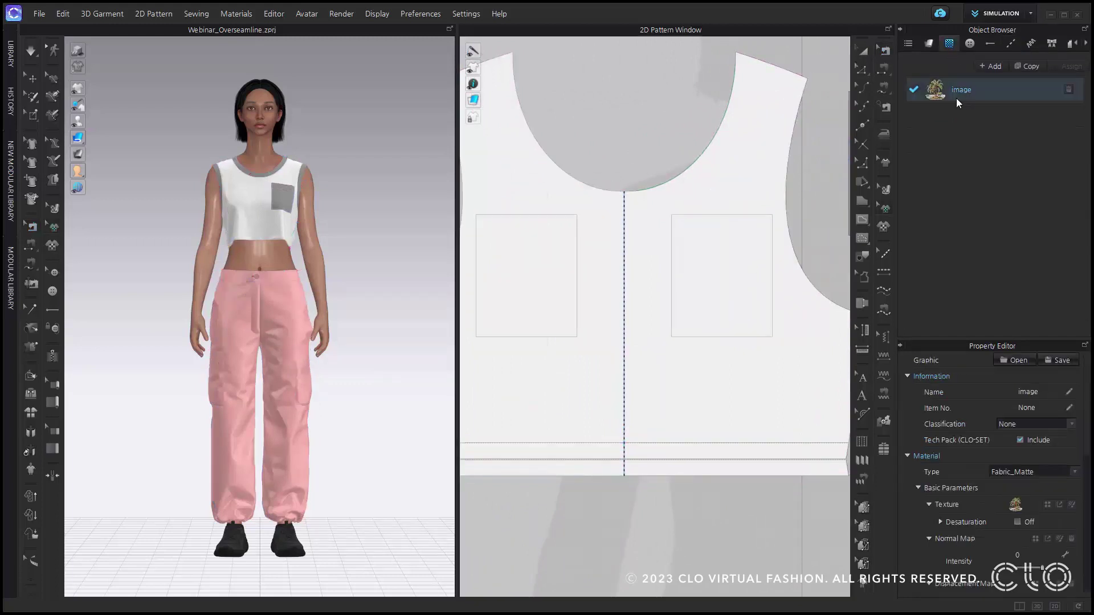
{"action": "left_click", "coordinate": [653, 329]}
{"action": "left_click_drag", "start_coordinate": [627, 340], "coordinate": [625, 358]}
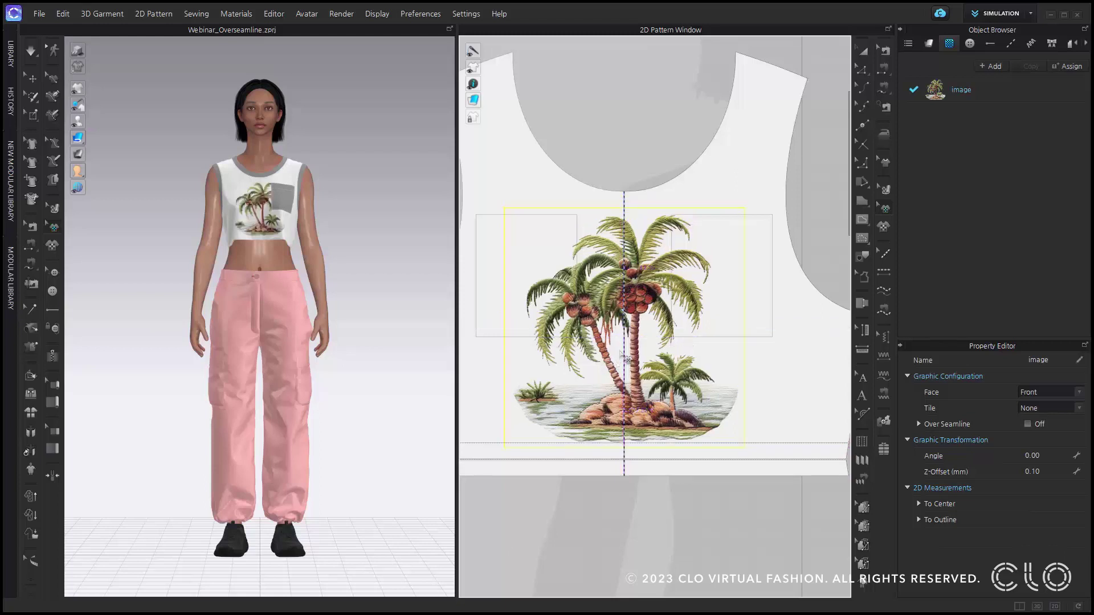
{"action": "left_click", "coordinate": [652, 298]}
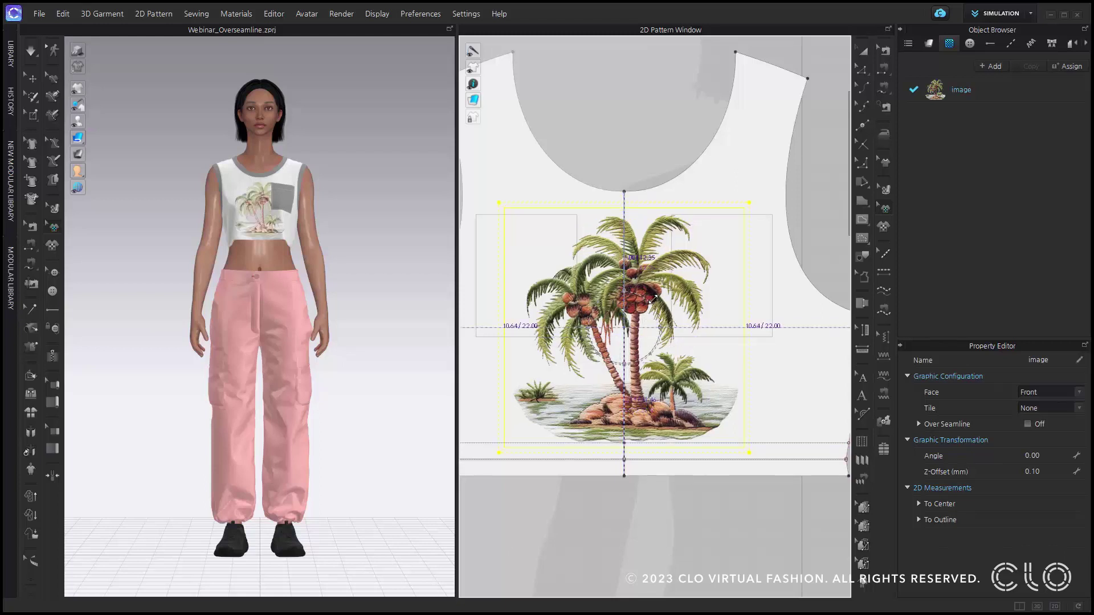
{"action": "left_click_drag", "start_coordinate": [652, 299], "coordinate": [653, 299]}
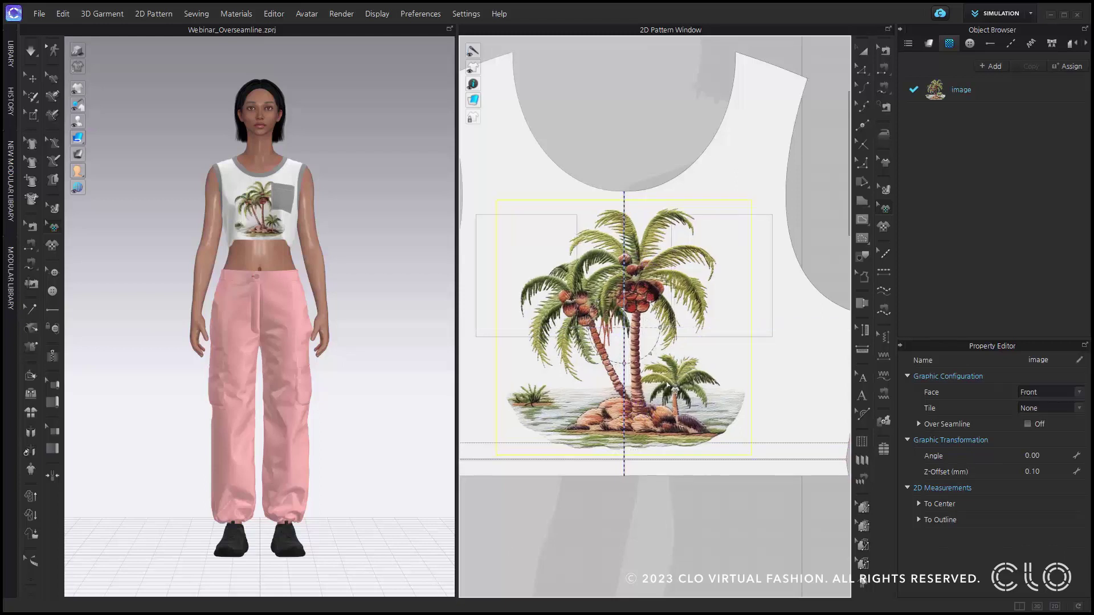
{"action": "left_click", "coordinate": [649, 510]}
- Turn on Over Seamline for the palm-tree graphic on the top's front pattern
{"action": "scroll", "coordinate": [279, 264], "scroll_direction": "up", "scroll_amount": 6}
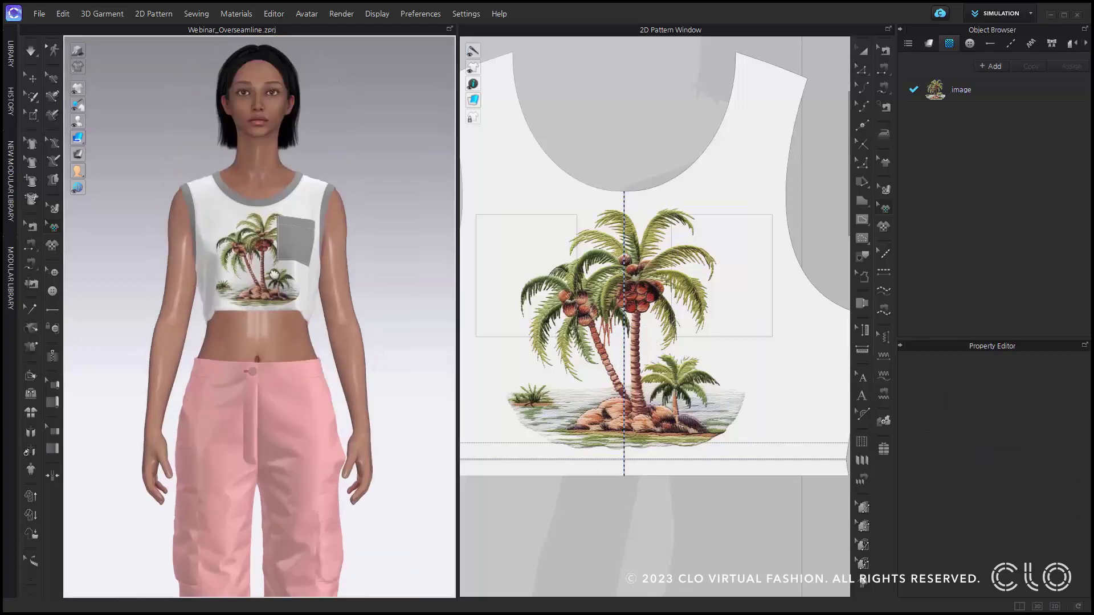
{"action": "scroll", "coordinate": [279, 264], "scroll_direction": "up", "scroll_amount": 4}
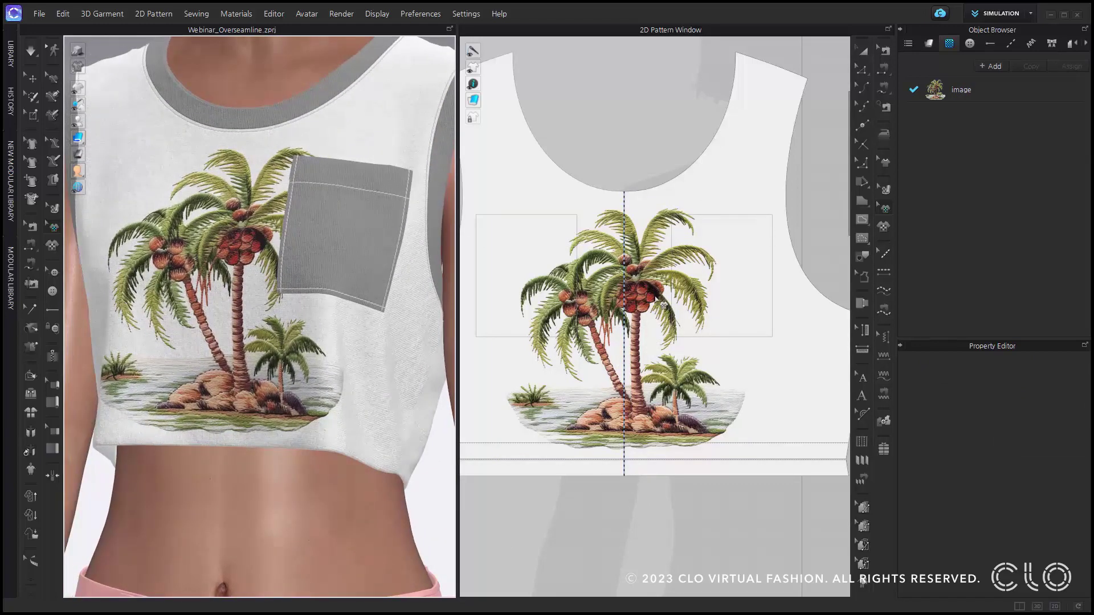
{"action": "left_click", "coordinate": [661, 303]}
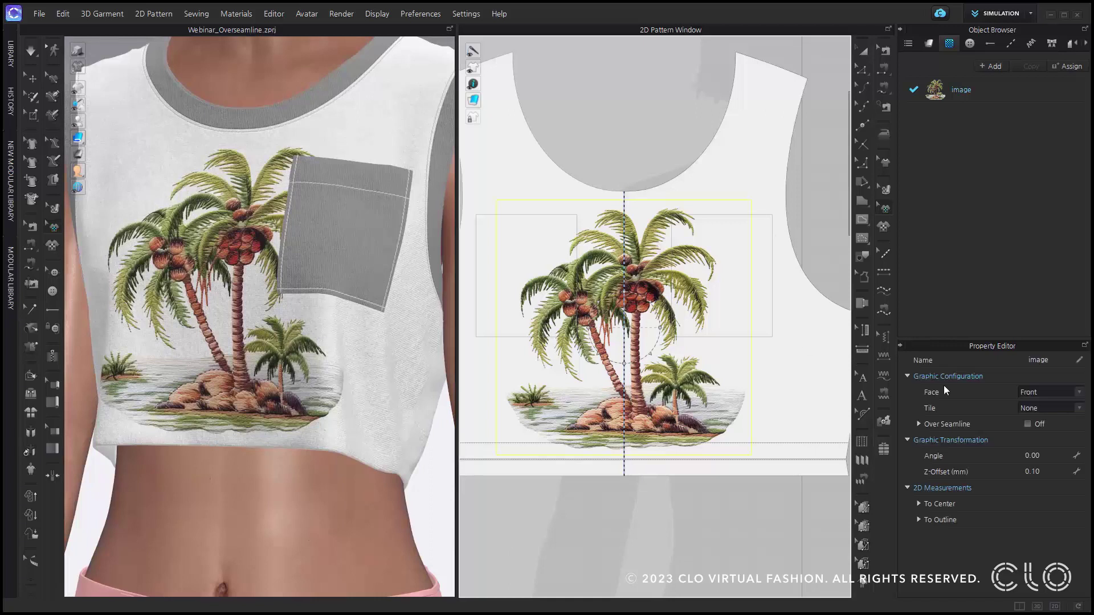
{"action": "left_click", "coordinate": [1027, 424]}
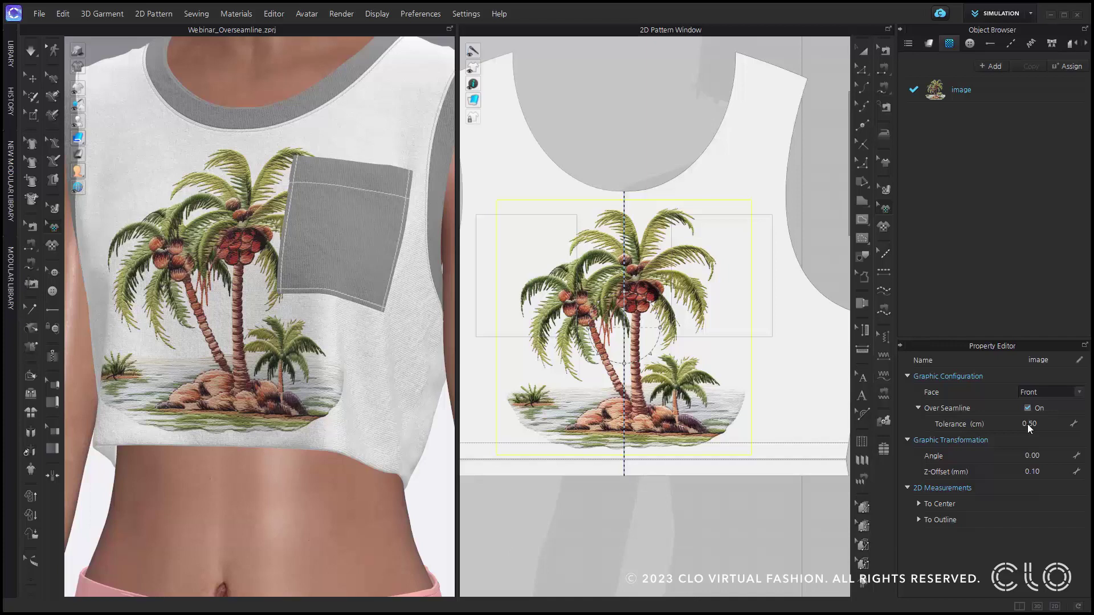
- Link the chest pocket to the top's front pattern so the palm-tree graphic can continue across the pocket
{"action": "left_click", "coordinate": [885, 422]}
{"action": "scroll", "coordinate": [676, 273], "scroll_direction": "down", "scroll_amount": 5}
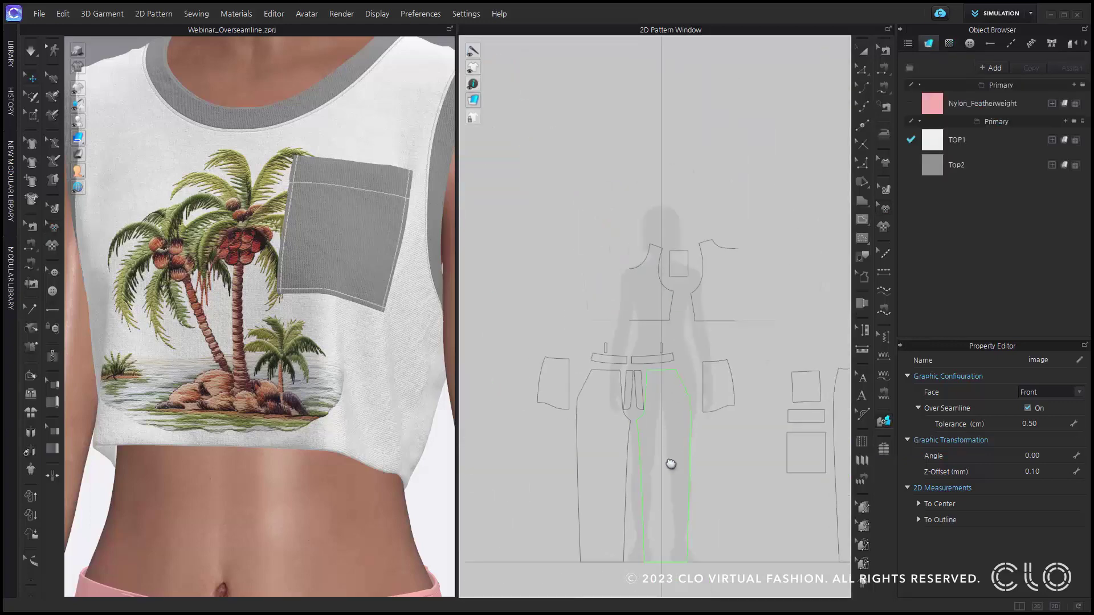
{"action": "middle_click_drag", "start_coordinate": [670, 464], "coordinate": [631, 434]}
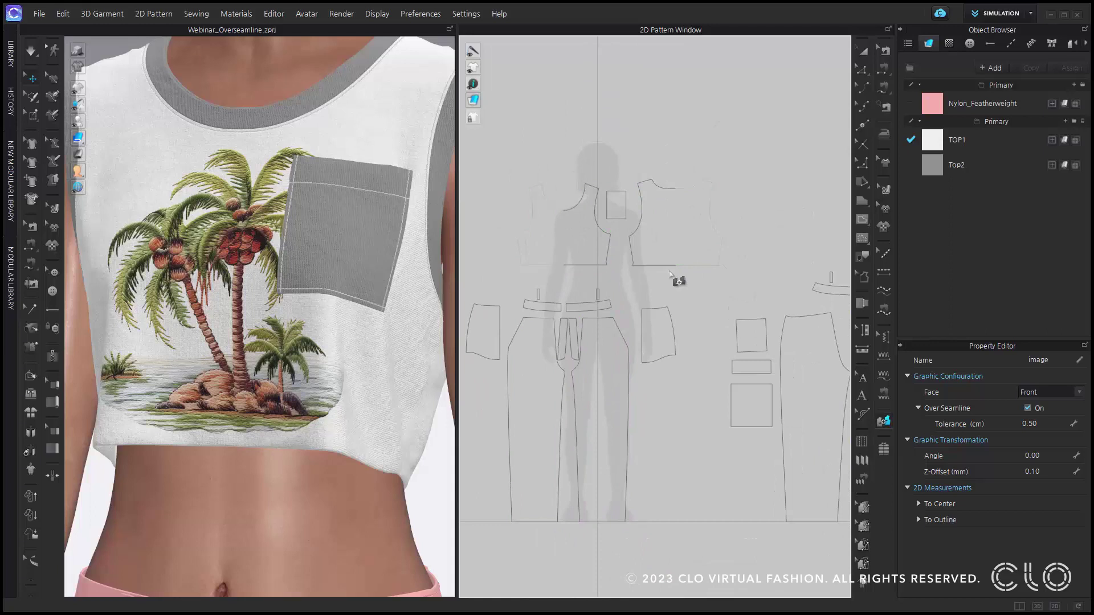
{"action": "scroll", "coordinate": [613, 244], "scroll_direction": "up", "scroll_amount": 5}
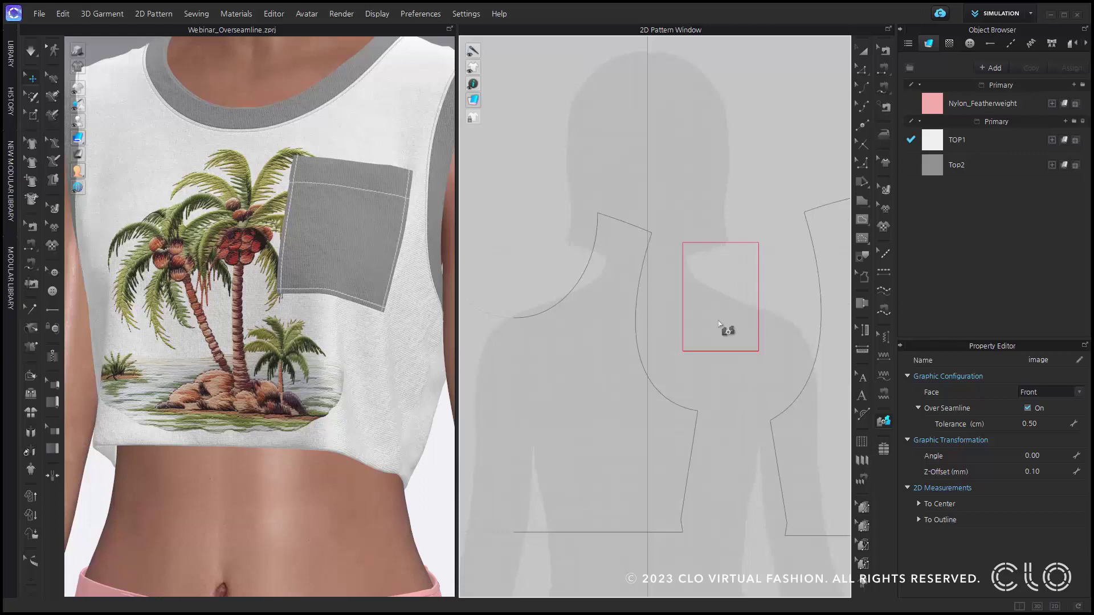
{"action": "mouse_move", "coordinate": [718, 323]}
{"action": "left_mouse_down"}
{"action": "mouse_move", "coordinate": [598, 385]}
{"action": "mouse_move", "coordinate": [538, 381]}
{"action": "left_mouse_up"}
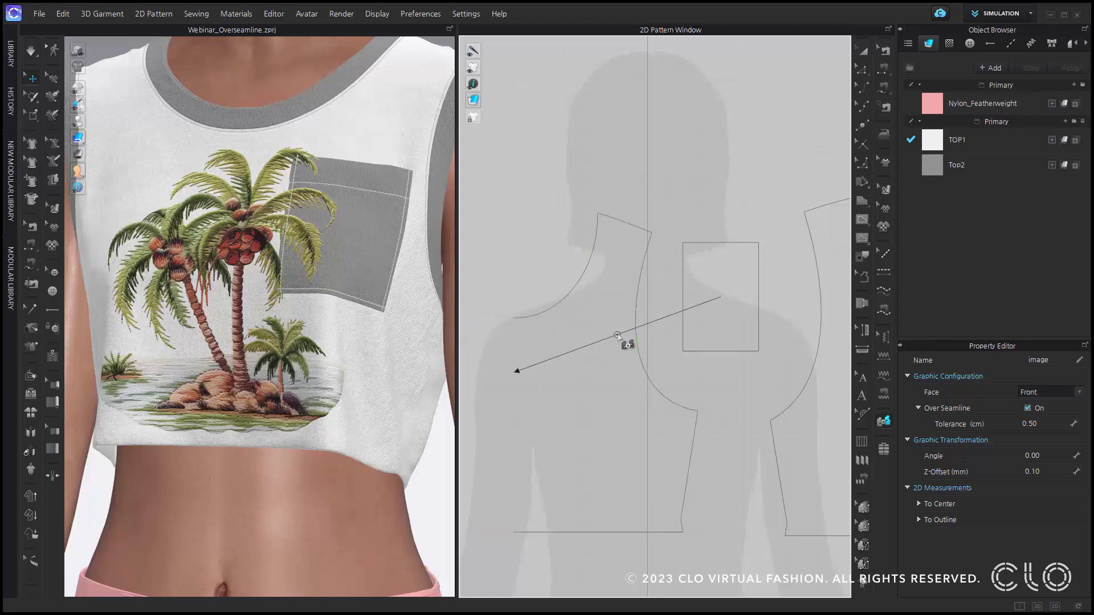
- Delete the link between the chest pocket and the top's front pattern and create the same link again
{"action": "left_click", "coordinate": [659, 323]}
{"action": "left_click", "coordinate": [659, 323]}
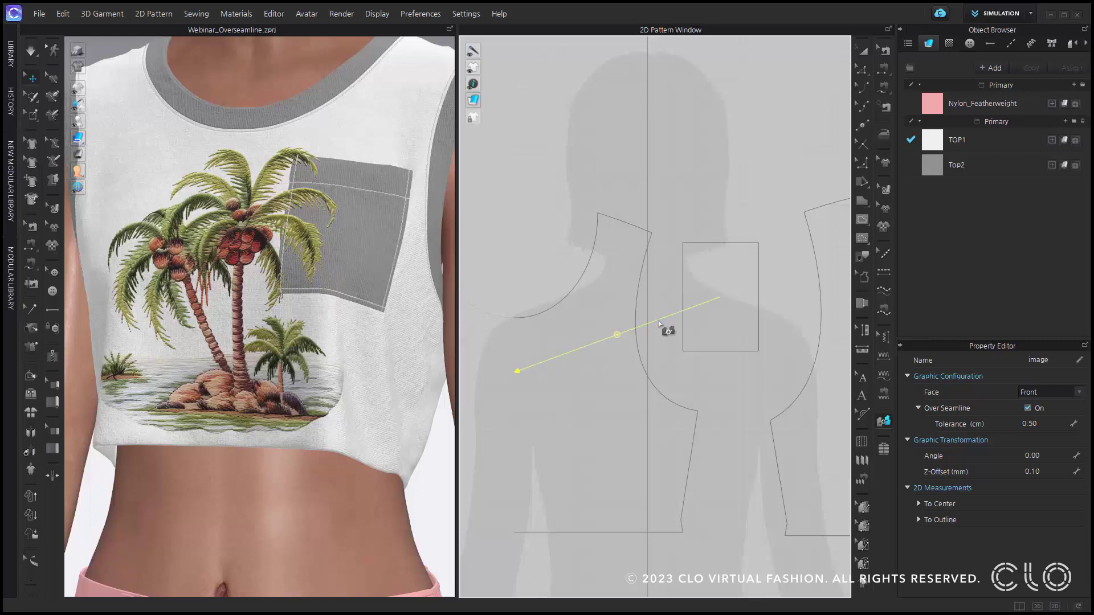
{"action": "key", "text": "Delete"}
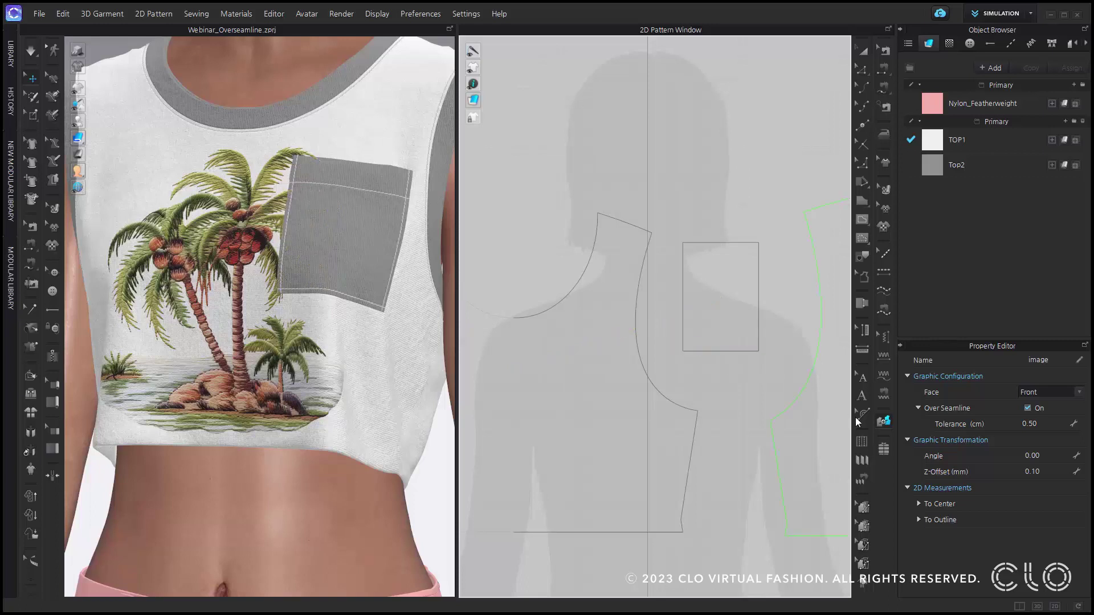
{"action": "left_click_drag", "start_coordinate": [720, 328], "coordinate": [590, 373]}
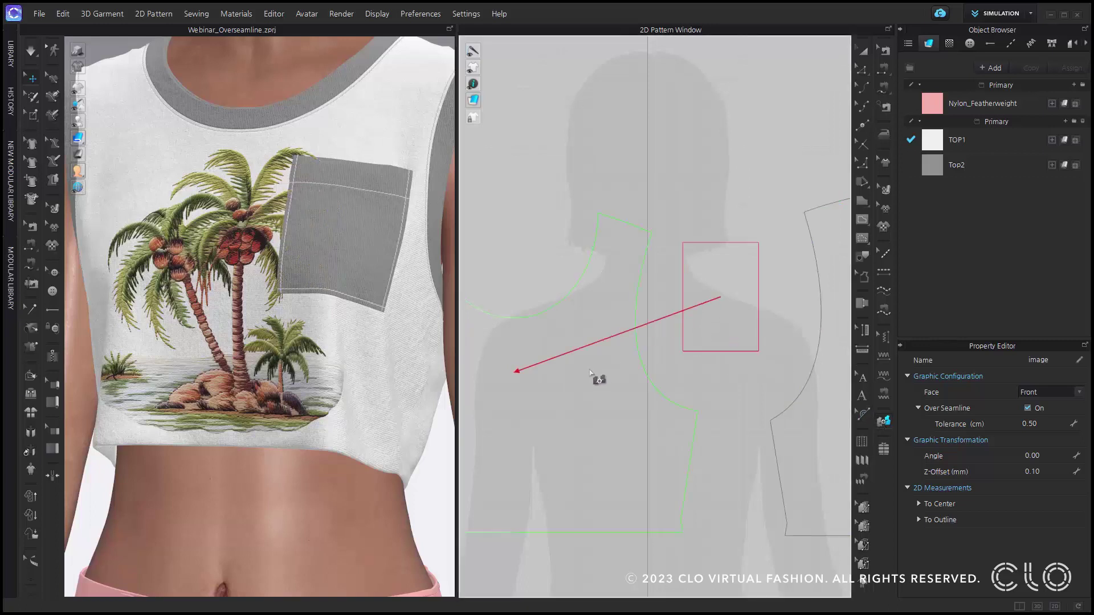
{"action": "left_click", "coordinate": [528, 377]}
{"action": "middle_click_drag", "start_coordinate": [321, 288], "coordinate": [315, 346]}
{"action": "scroll", "coordinate": [314, 346], "scroll_direction": "up", "scroll_amount": 4}
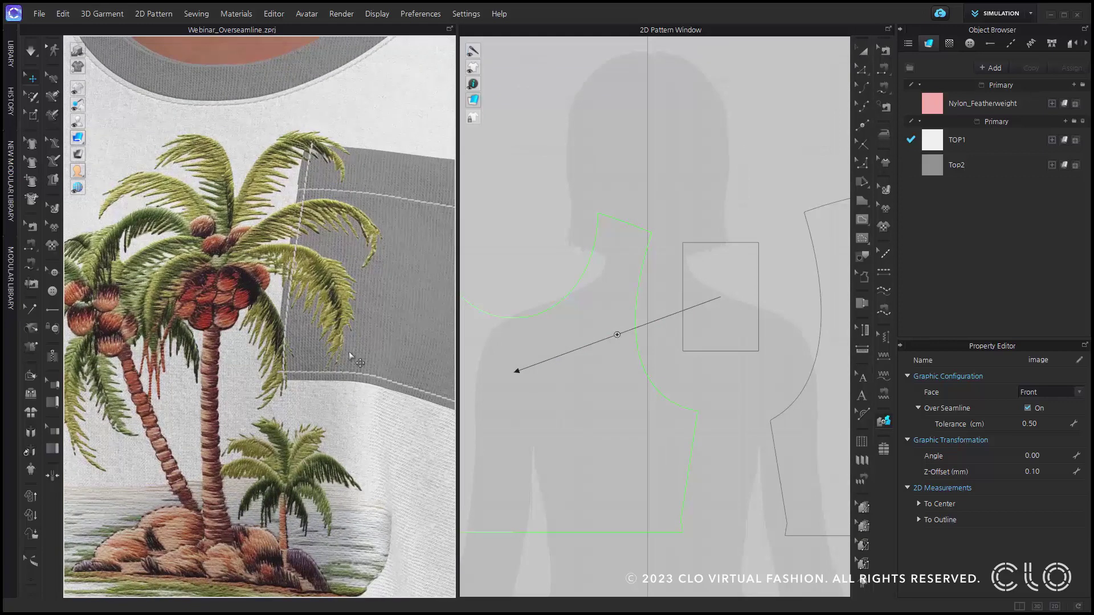
{"action": "scroll", "coordinate": [349, 353], "scroll_direction": "down", "scroll_amount": 10}
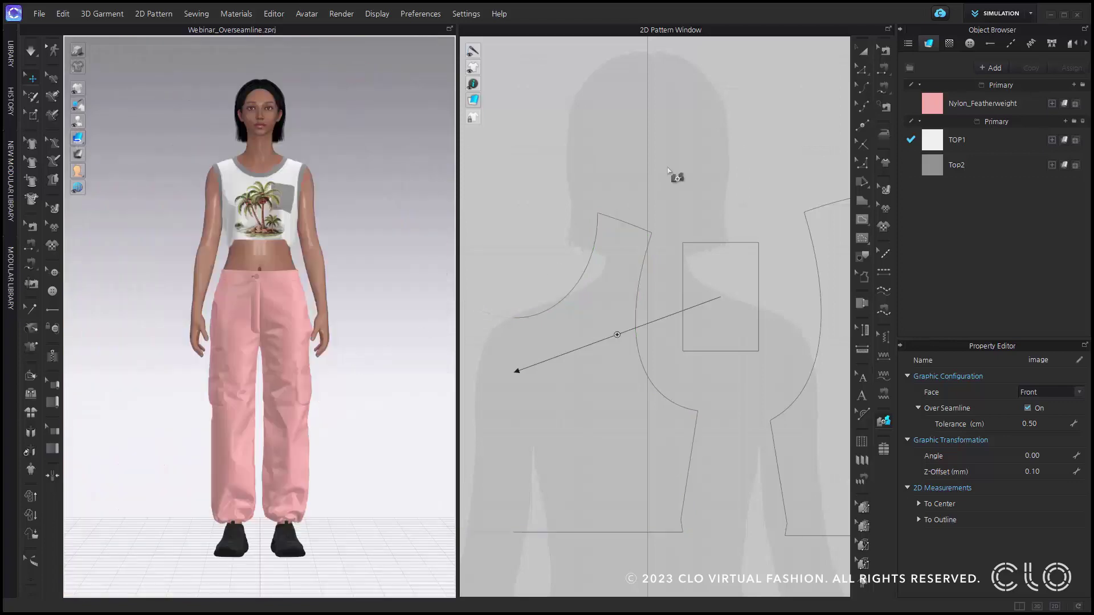
- Duplicate the palm-tree graphic named image and place the copy on the trousers' back pattern, near the side cargo pocket
{"action": "left_click", "coordinate": [863, 50]}
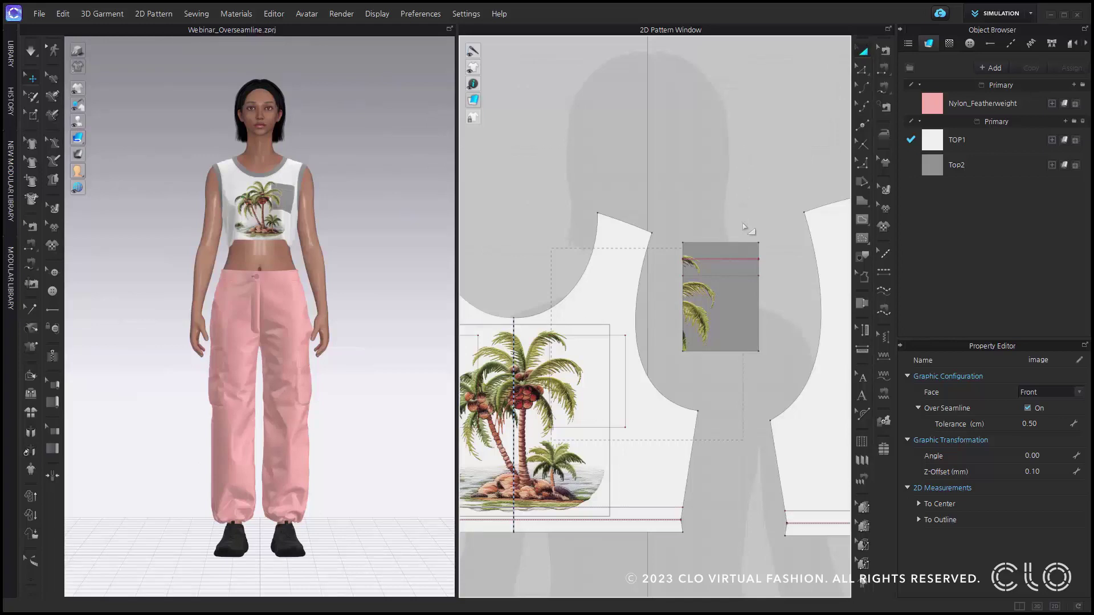
{"action": "scroll", "coordinate": [733, 295], "scroll_direction": "down", "scroll_amount": 5}
{"action": "middle_click_drag", "start_coordinate": [714, 484], "coordinate": [595, 271]}
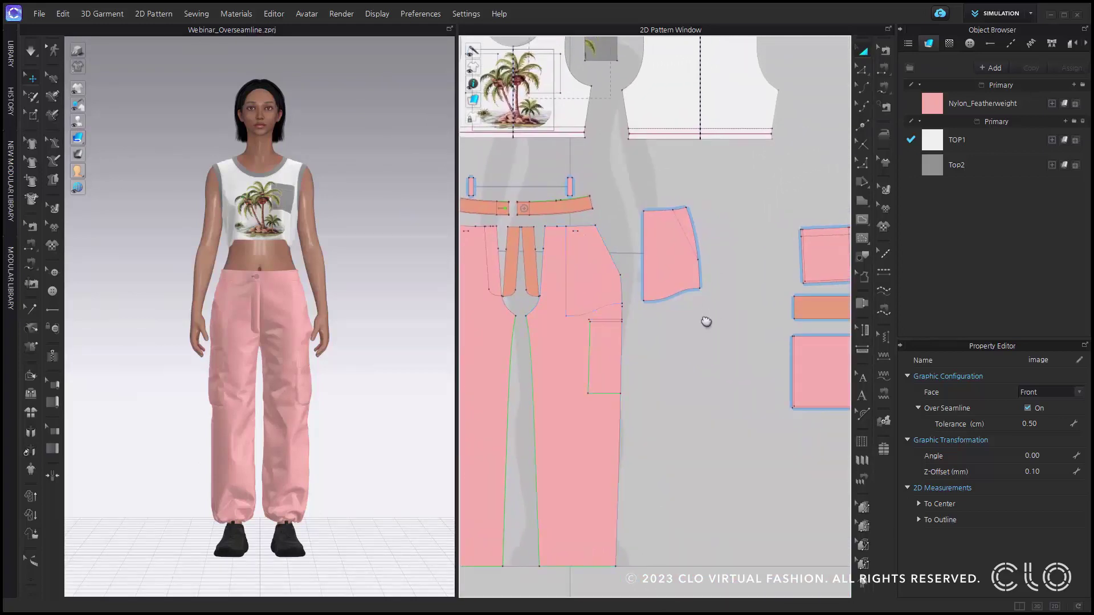
{"action": "middle_click_drag", "start_coordinate": [840, 295], "coordinate": [657, 336]}
{"action": "left_click", "coordinate": [948, 44]}
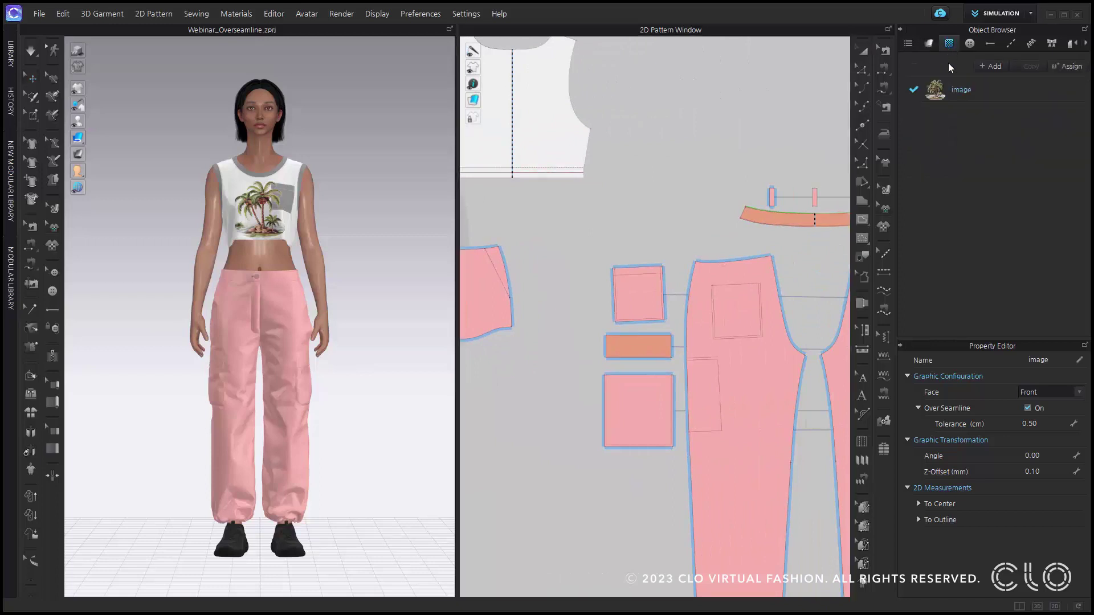
{"action": "left_click", "coordinate": [958, 91]}
{"action": "left_click", "coordinate": [1025, 66]}
{"action": "middle_click_drag", "start_coordinate": [764, 456], "coordinate": [751, 370]}
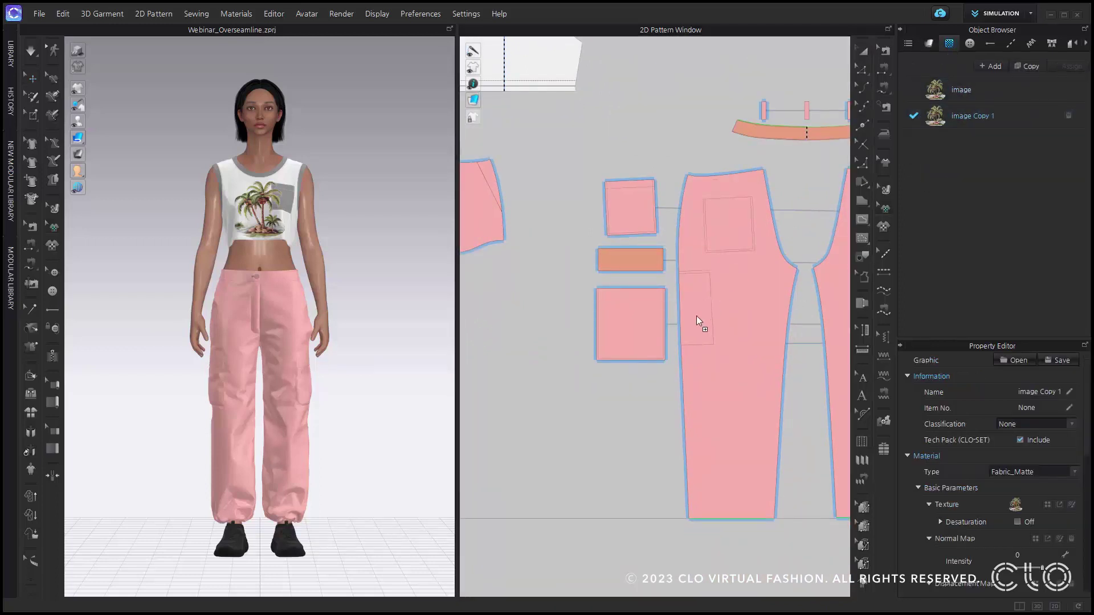
{"action": "left_click_drag", "start_coordinate": [696, 316], "coordinate": [719, 323]}
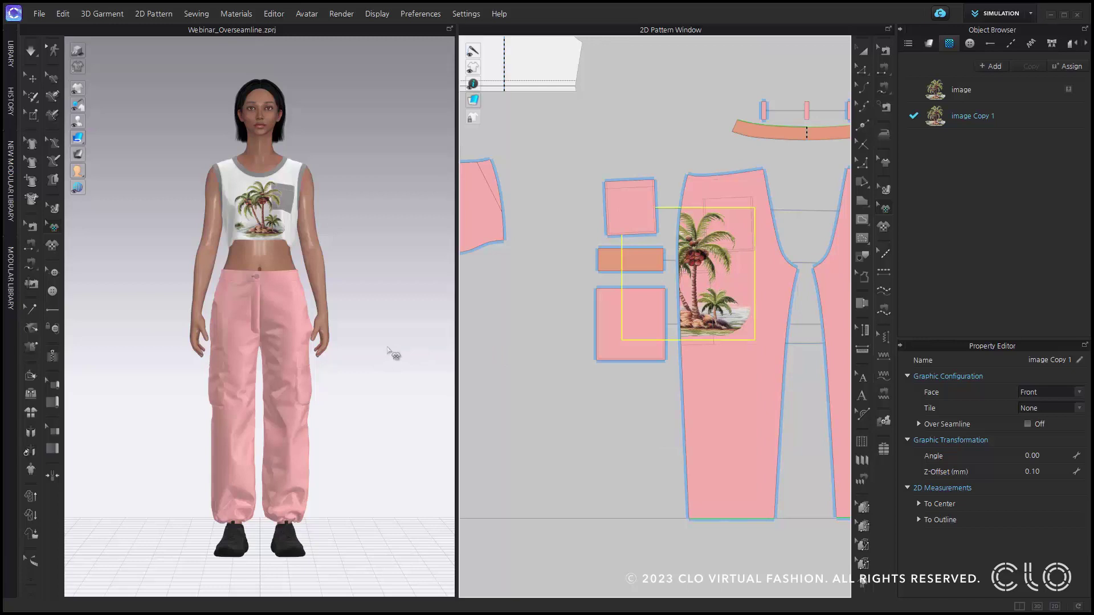
- Turn on Over Seamline for the copied palm-tree graphic on the trousers and make the graphic slightly smaller
{"action": "scroll", "coordinate": [387, 349], "scroll_direction": "up", "scroll_amount": 5}
{"action": "right_click_drag", "start_coordinate": [399, 399], "coordinate": [357, 443]}
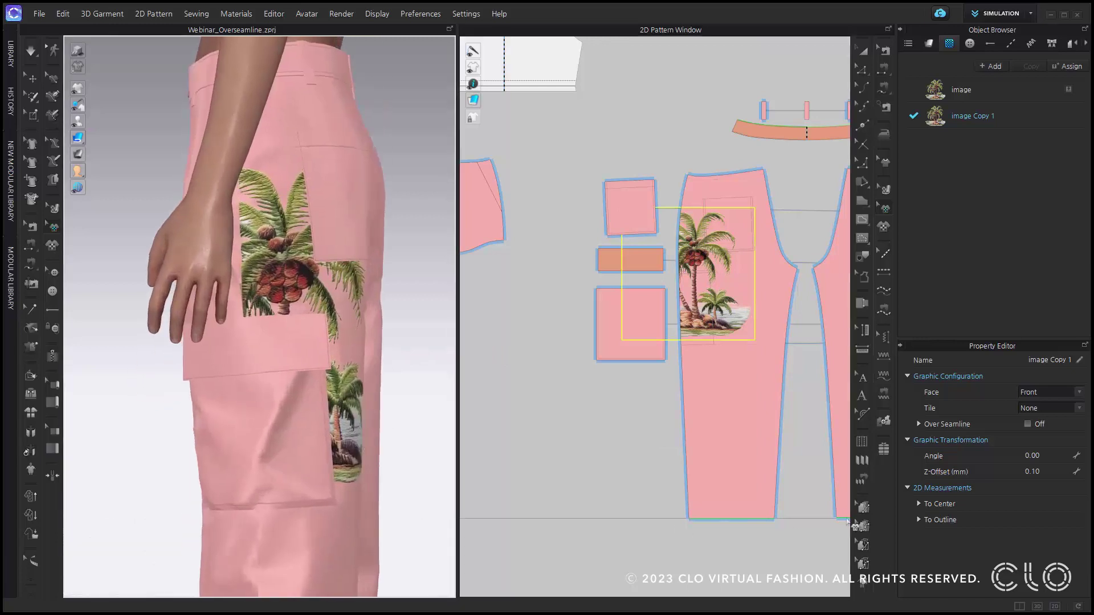
{"action": "left_click", "coordinate": [1028, 425]}
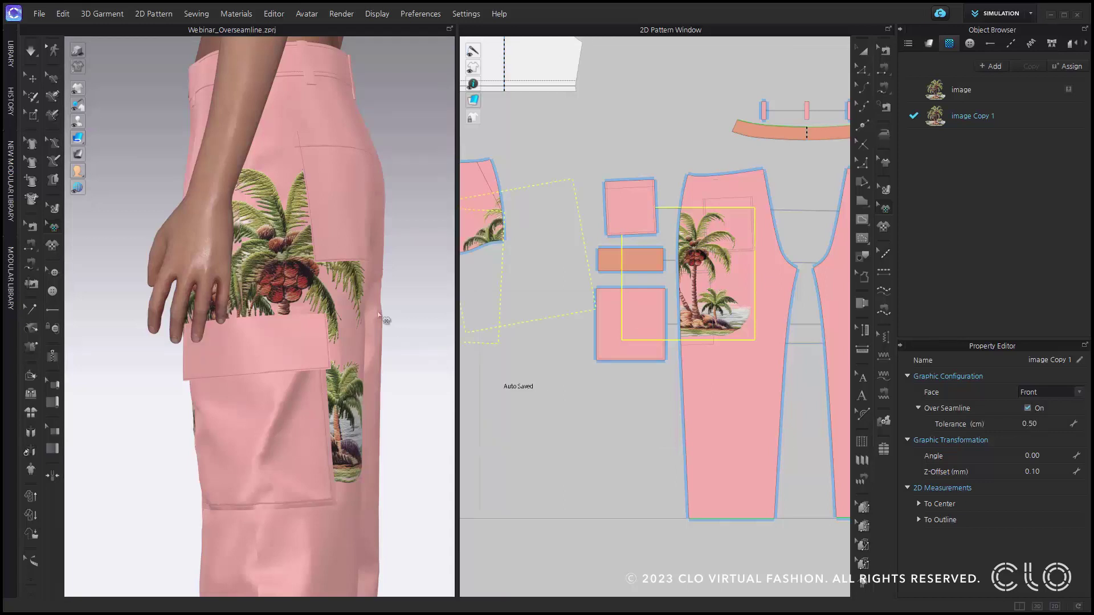
{"action": "scroll", "coordinate": [305, 349], "scroll_direction": "up", "scroll_amount": 4}
{"action": "right_click_drag", "start_coordinate": [329, 328], "coordinate": [347, 428]}
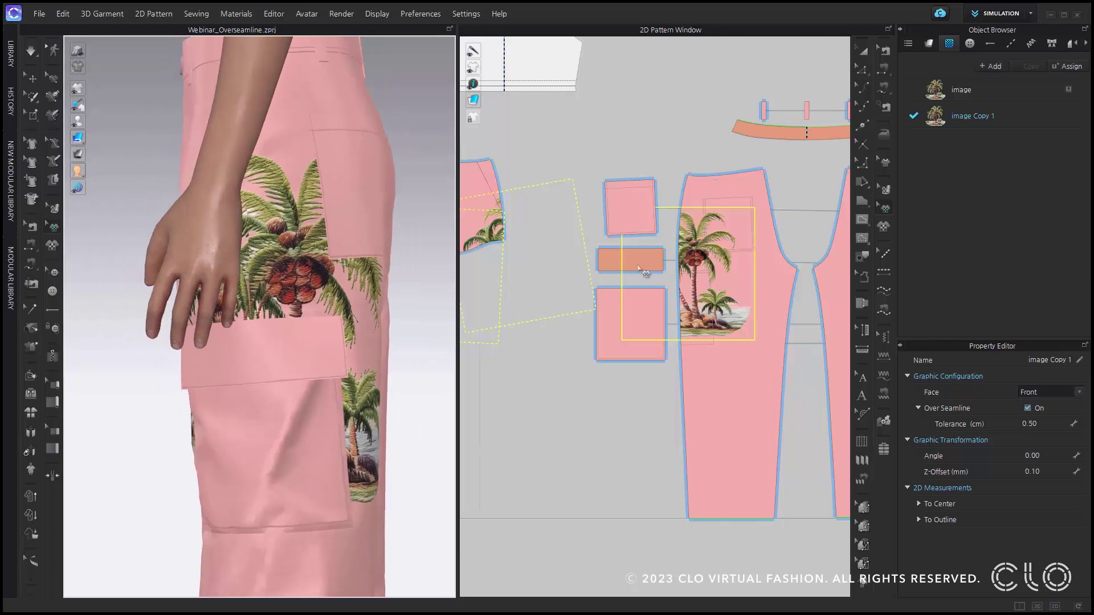
{"action": "left_click", "coordinate": [698, 275]}
{"action": "left_click_drag", "start_coordinate": [712, 249], "coordinate": [727, 277]}
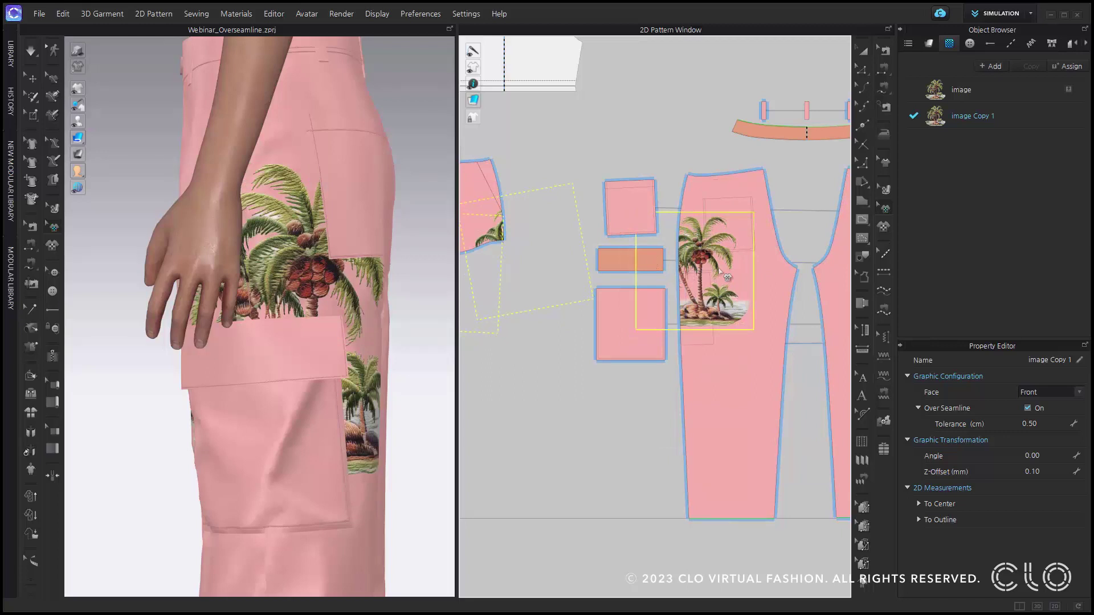
- Link the large cargo pocket pattern to both the front and the back trouser leg patterns
{"action": "left_click", "coordinate": [884, 422]}
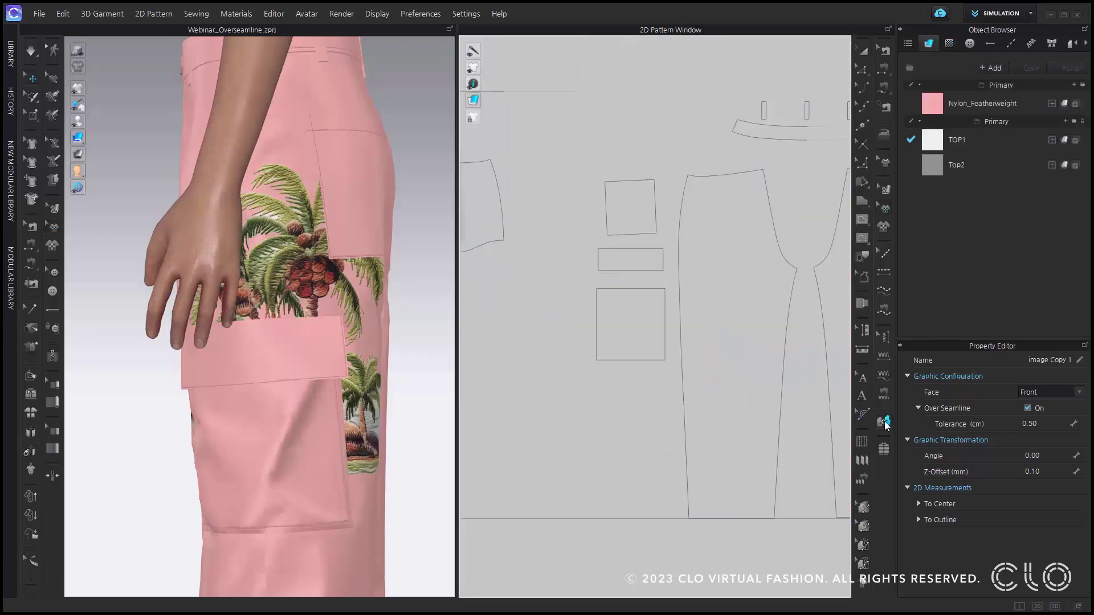
{"action": "left_click_drag", "start_coordinate": [631, 324], "coordinate": [562, 346]}
{"action": "scroll", "coordinate": [700, 343], "scroll_direction": "down", "scroll_amount": 5}
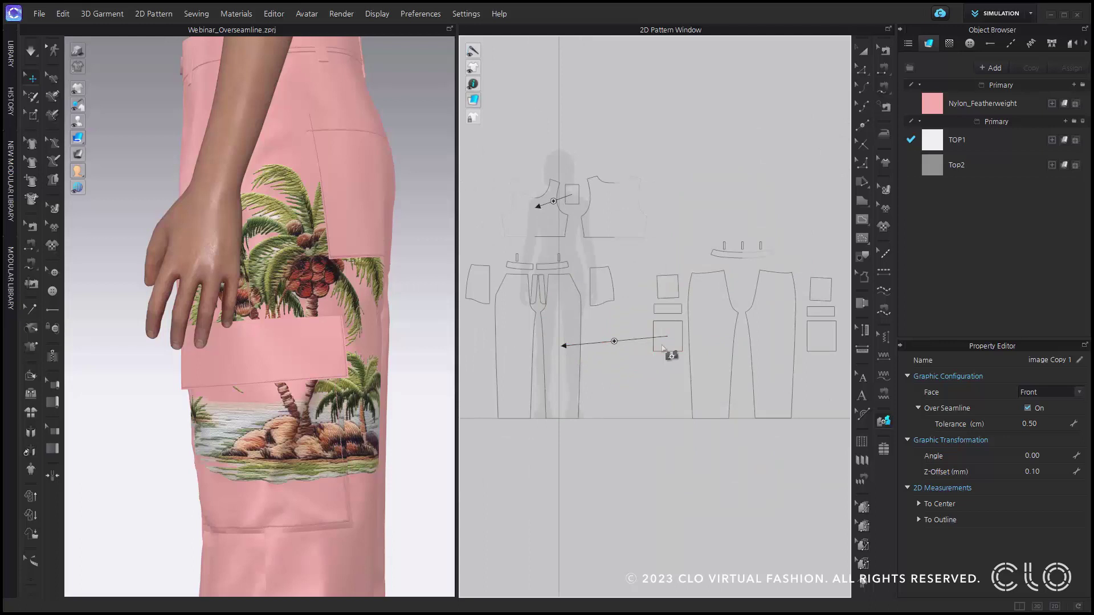
{"action": "left_click_drag", "start_coordinate": [683, 344], "coordinate": [699, 358]}
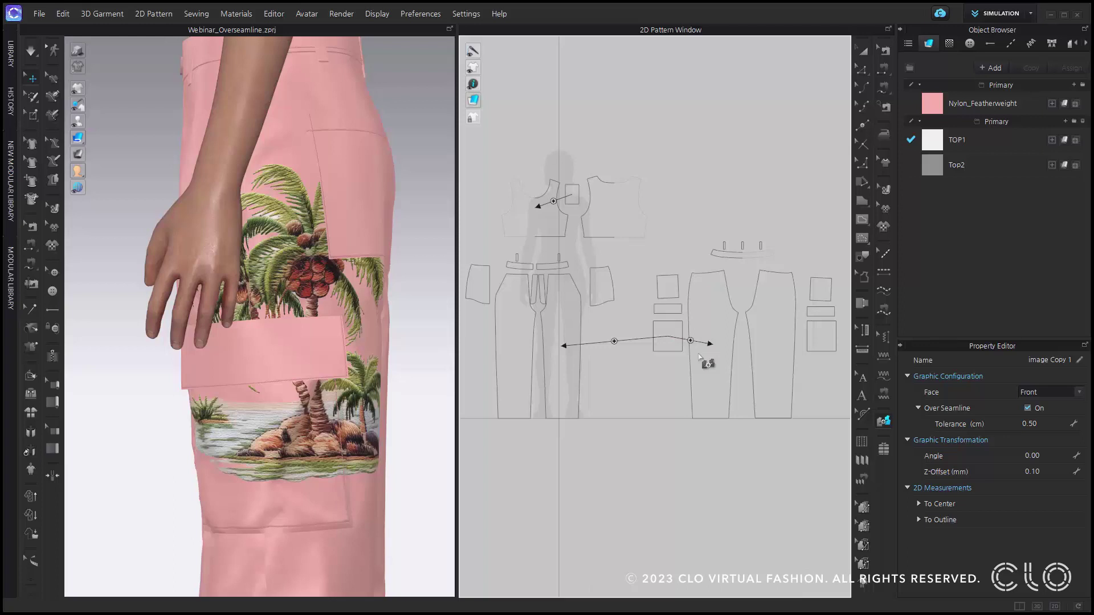
- Link the cargo pocket's flap pattern to both the front and the back trouser leg patterns
{"action": "left_click", "coordinate": [668, 310]}
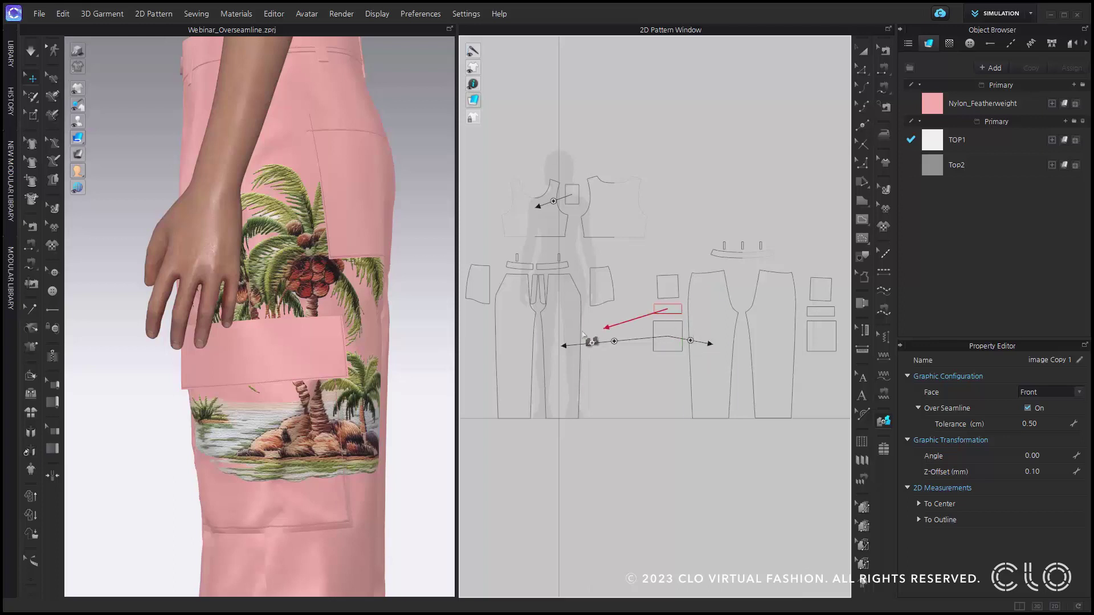
{"action": "left_click", "coordinate": [667, 311]}
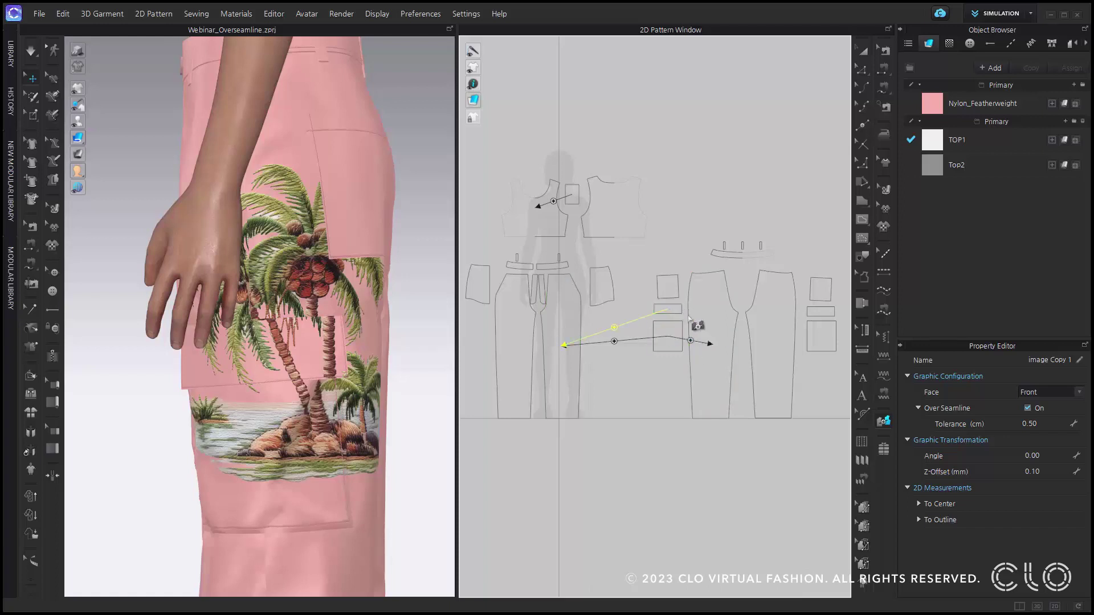
{"action": "scroll", "coordinate": [690, 322], "scroll_direction": "up", "scroll_amount": 3}
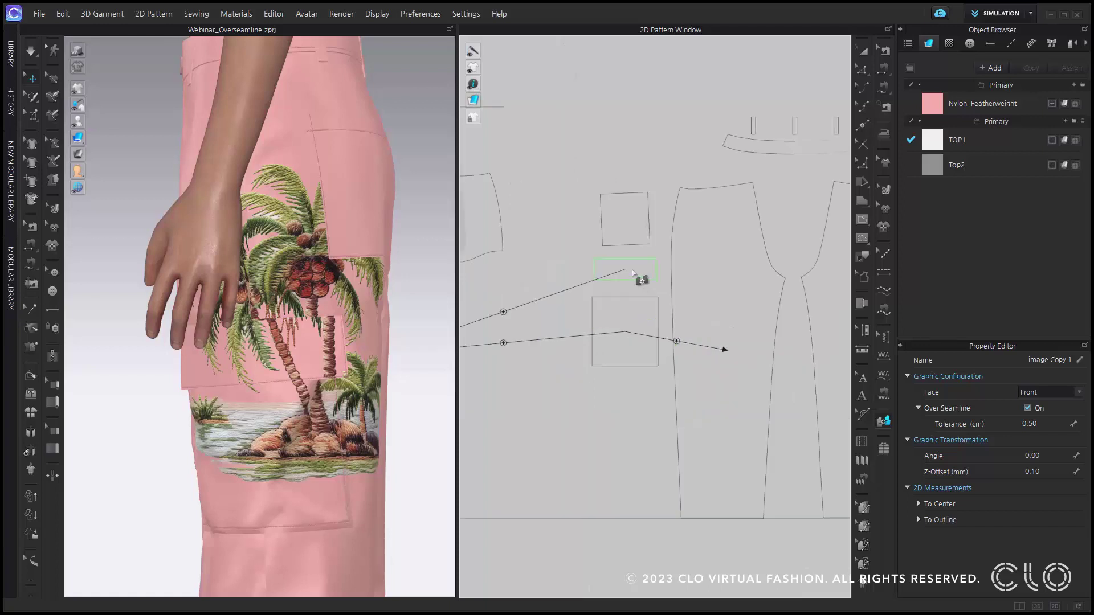
{"action": "left_click", "coordinate": [633, 273]}
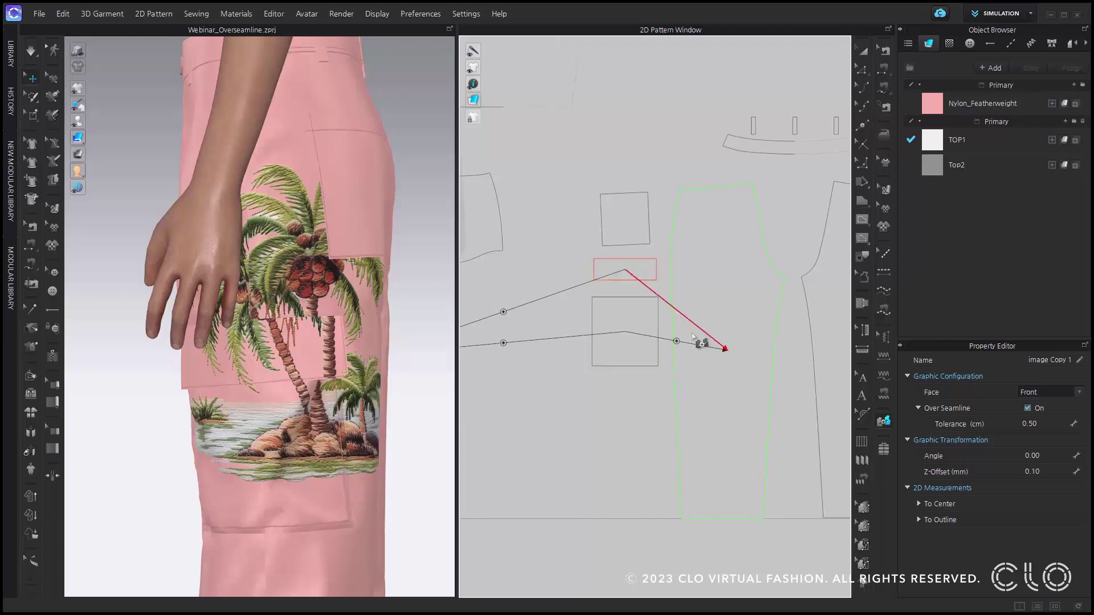
{"action": "left_click", "coordinate": [701, 345]}
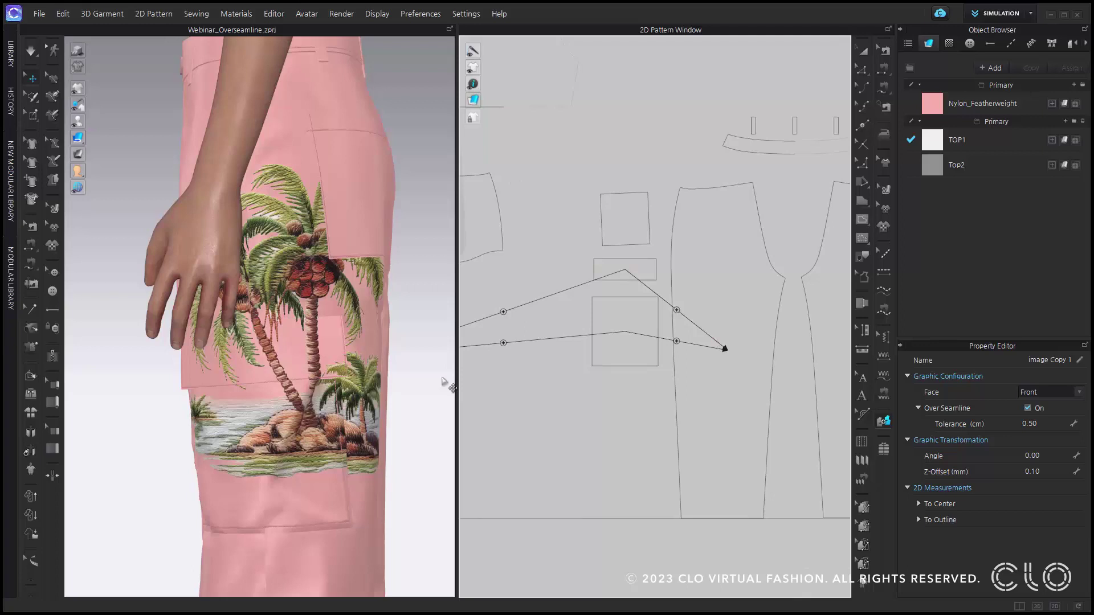
- Delete the links joining the large cargo pocket to the front and back trouser leg patterns
{"action": "scroll", "coordinate": [370, 450], "scroll_direction": "up", "scroll_amount": 2}
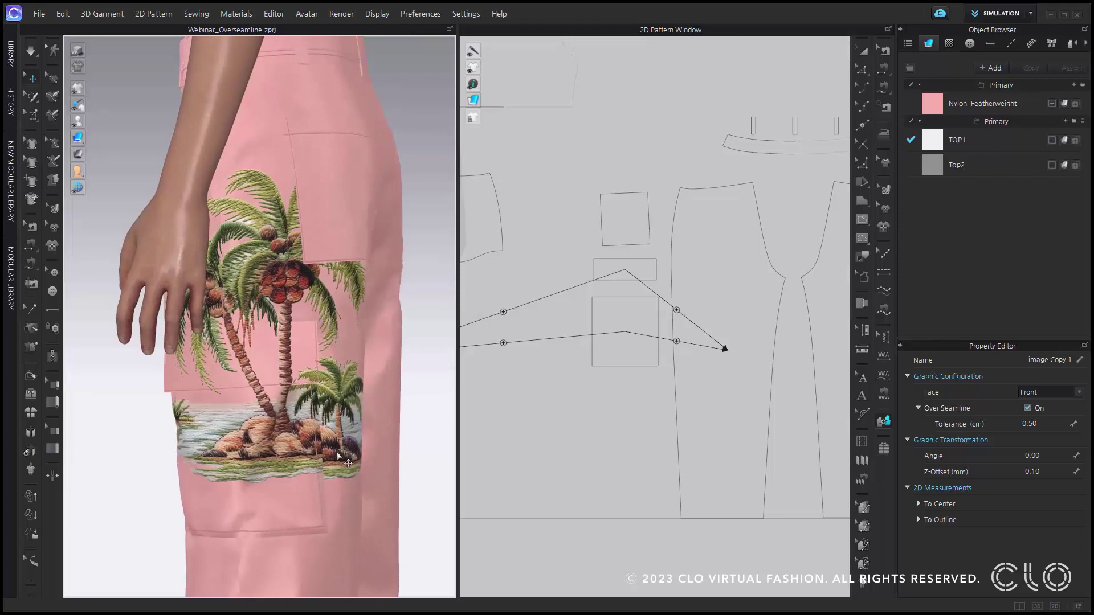
{"action": "scroll", "coordinate": [339, 454], "scroll_direction": "up", "scroll_amount": 4}
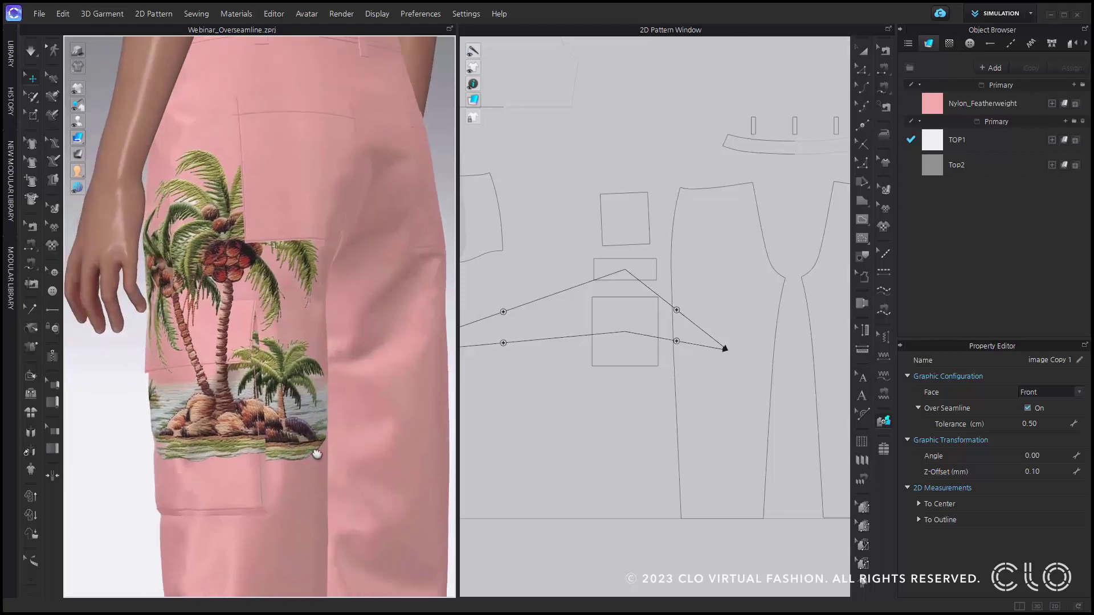
{"action": "scroll", "coordinate": [319, 510], "scroll_direction": "up", "scroll_amount": 5}
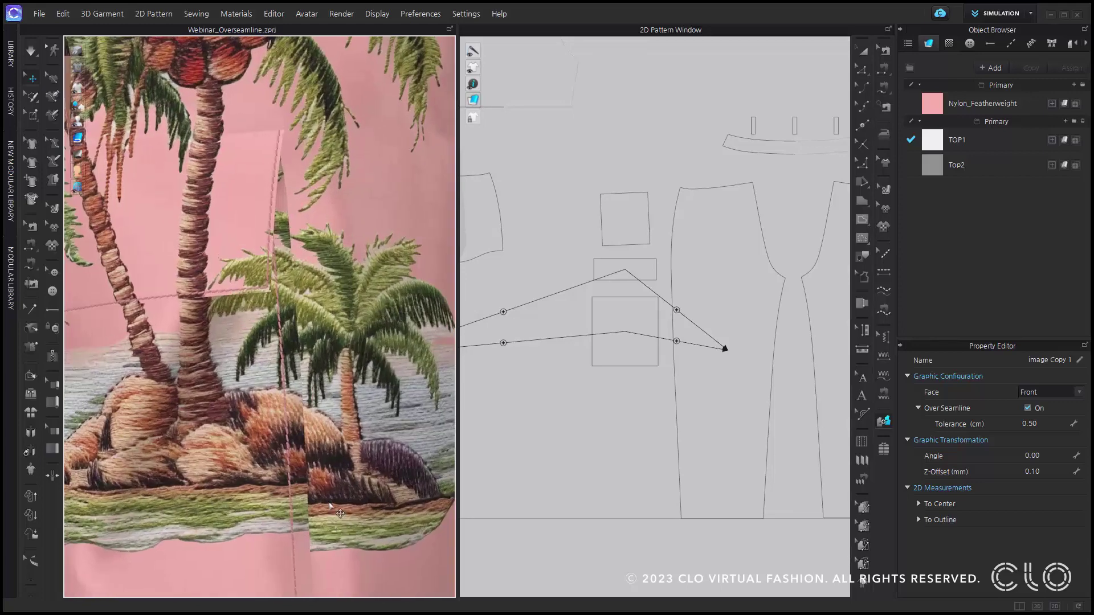
{"action": "scroll", "coordinate": [299, 478], "scroll_direction": "down", "scroll_amount": 1}
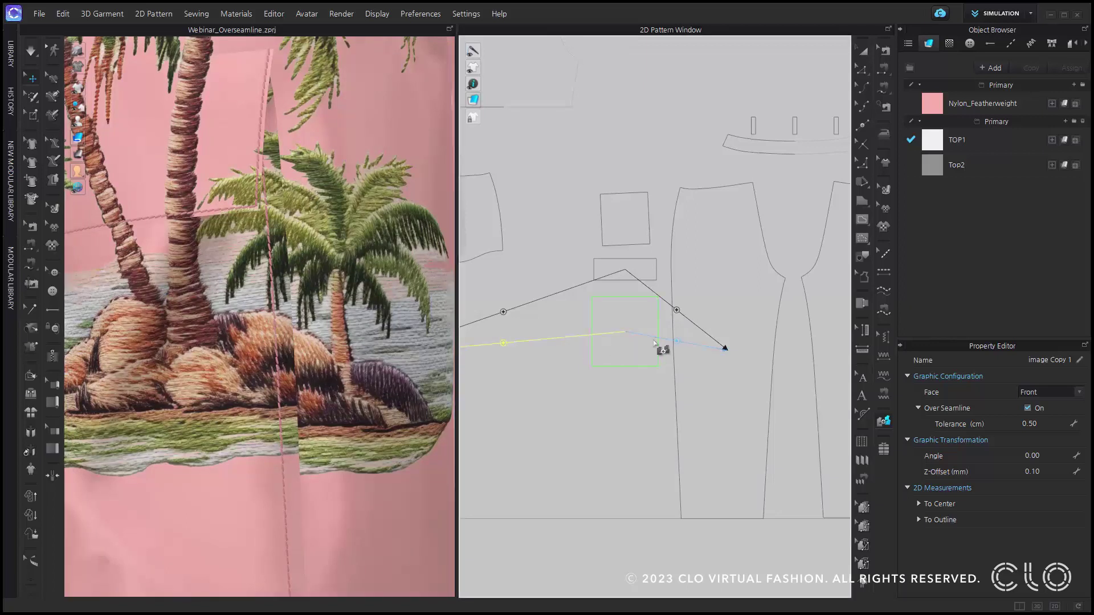
{"action": "key", "text": "Delete"}
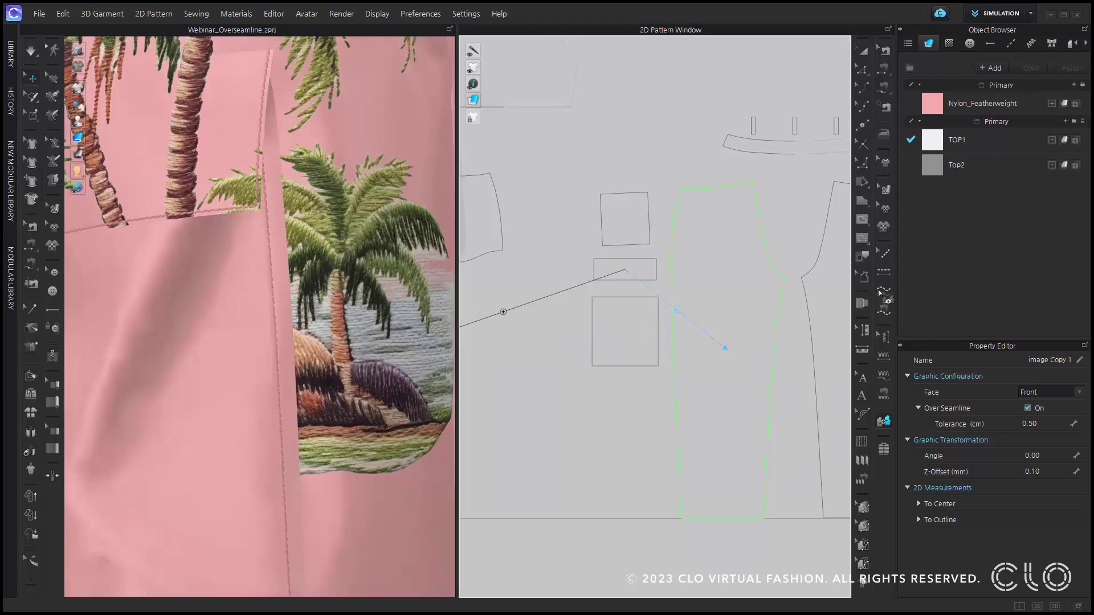
{"action": "left_click", "coordinate": [949, 44]}
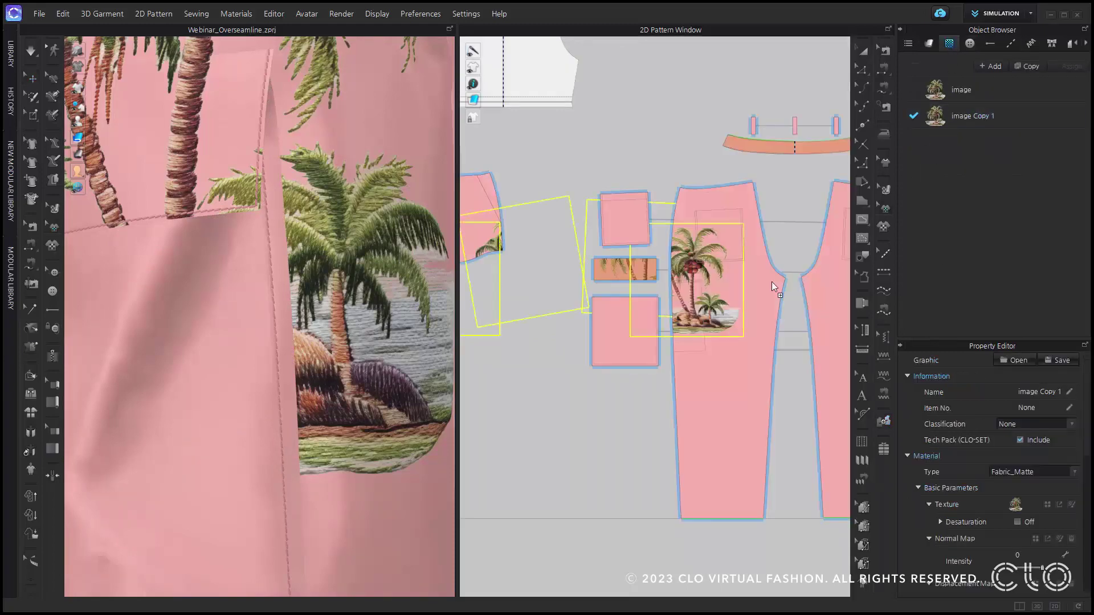
{"action": "left_click_drag", "start_coordinate": [605, 347], "coordinate": [614, 374]}
{"action": "scroll", "coordinate": [614, 346], "scroll_direction": "down", "scroll_amount": 2}
{"action": "scroll", "coordinate": [432, 348], "scroll_direction": "down", "scroll_amount": 3}
{"action": "scroll", "coordinate": [649, 325], "scroll_direction": "up", "scroll_amount": 8}
{"action": "scroll", "coordinate": [251, 347], "scroll_direction": "down", "scroll_amount": 2}
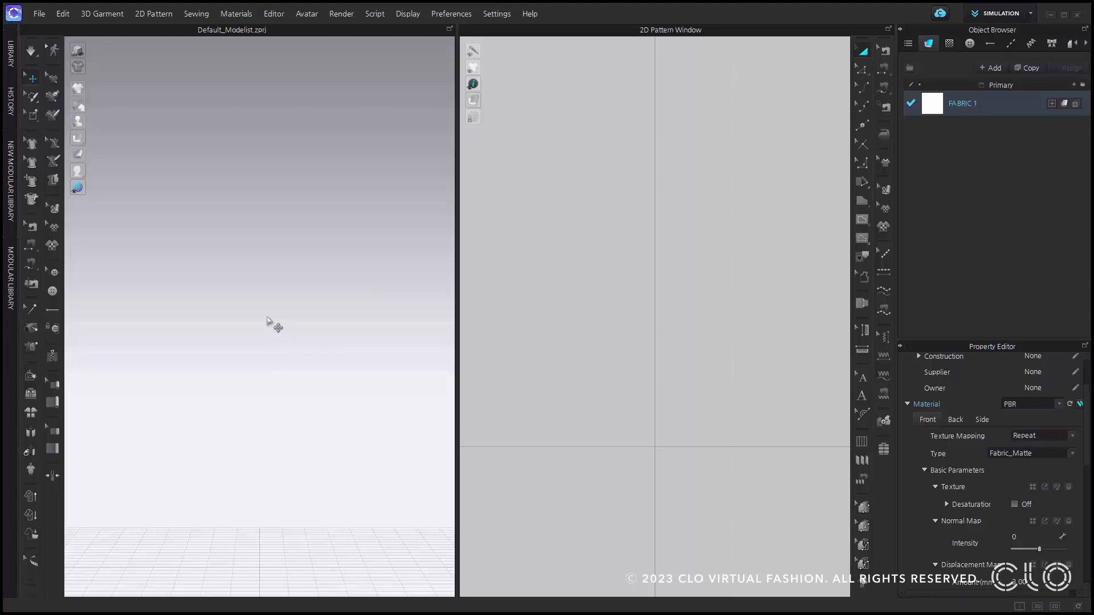
- Add the denim_fabric Substance material from the library's Material > Substance folder to the project's fabrics
{"action": "left_click", "coordinate": [16, 58]}
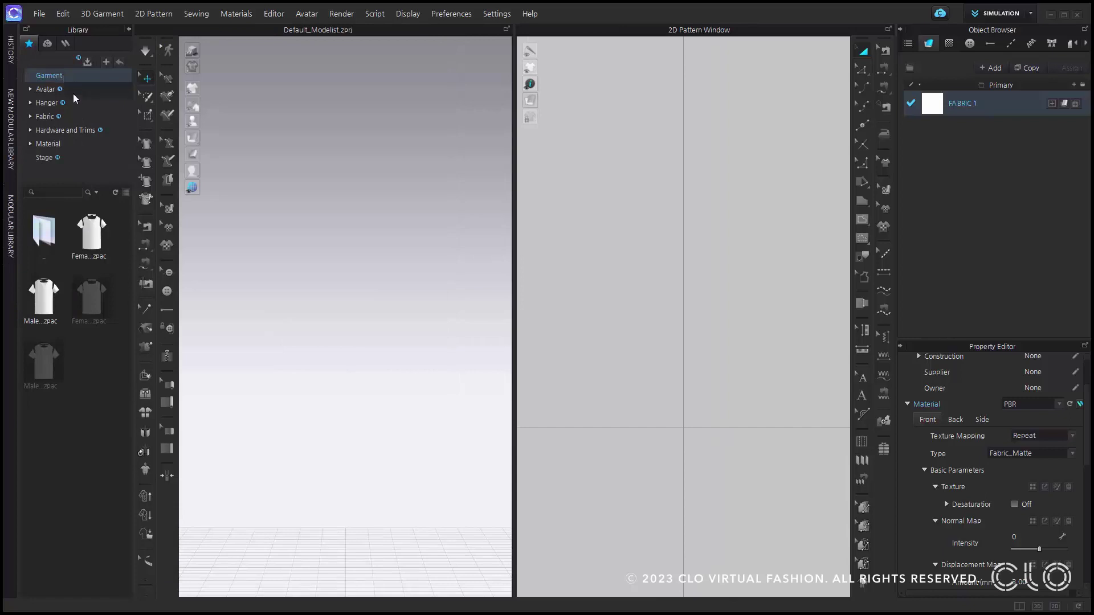
{"action": "left_click", "coordinate": [68, 144]}
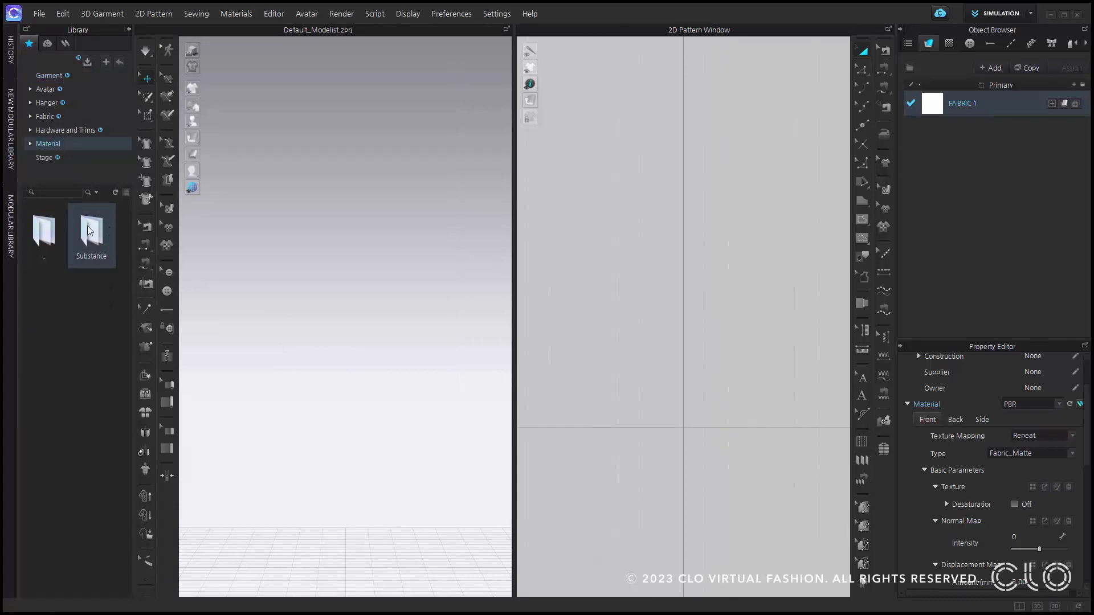
{"action": "double_click", "coordinate": [98, 242]}
{"action": "mouse_move", "coordinate": [93, 244]}
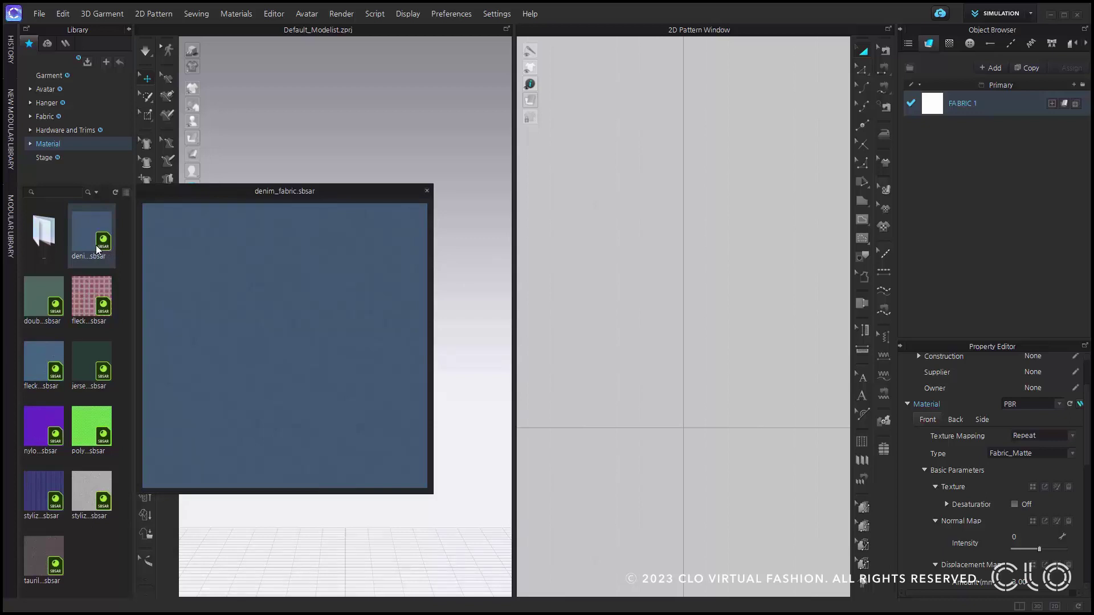
{"action": "double_click", "coordinate": [96, 245]}
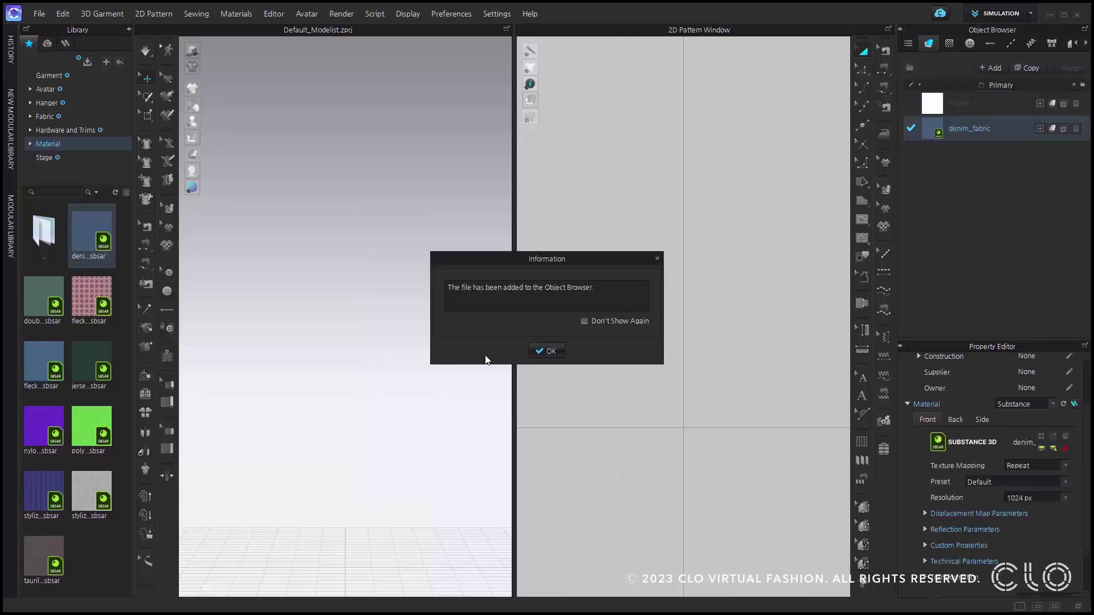
{"action": "left_click", "coordinate": [548, 351]}
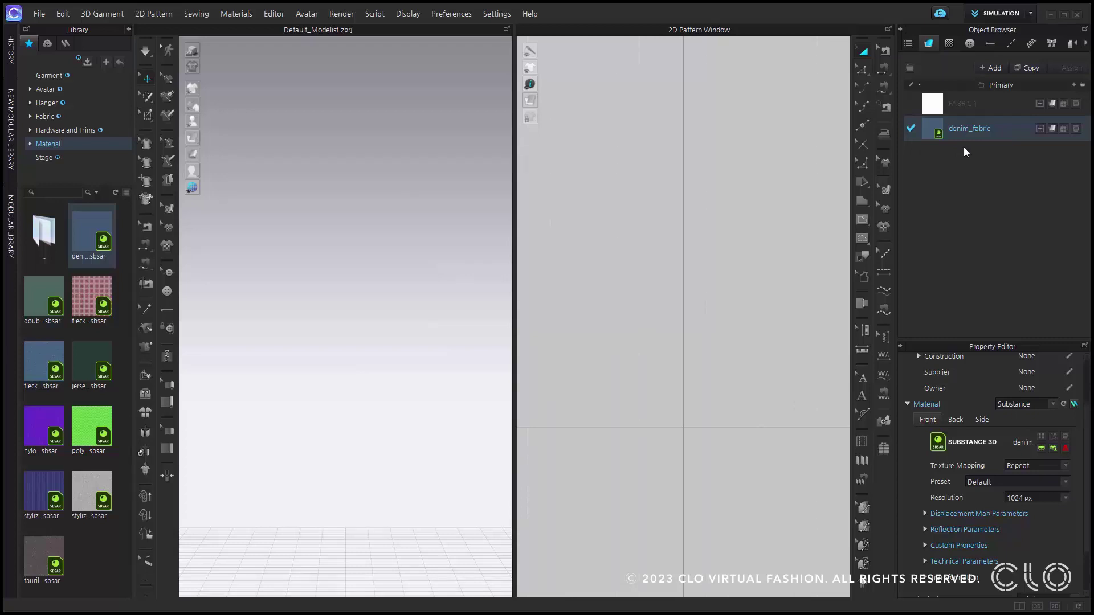
- Enlarge the fabric's property area, open the Substance 3D Assets website from the denim material, and browse all assets
{"action": "left_click_drag", "start_coordinate": [971, 342], "coordinate": [970, 236]}
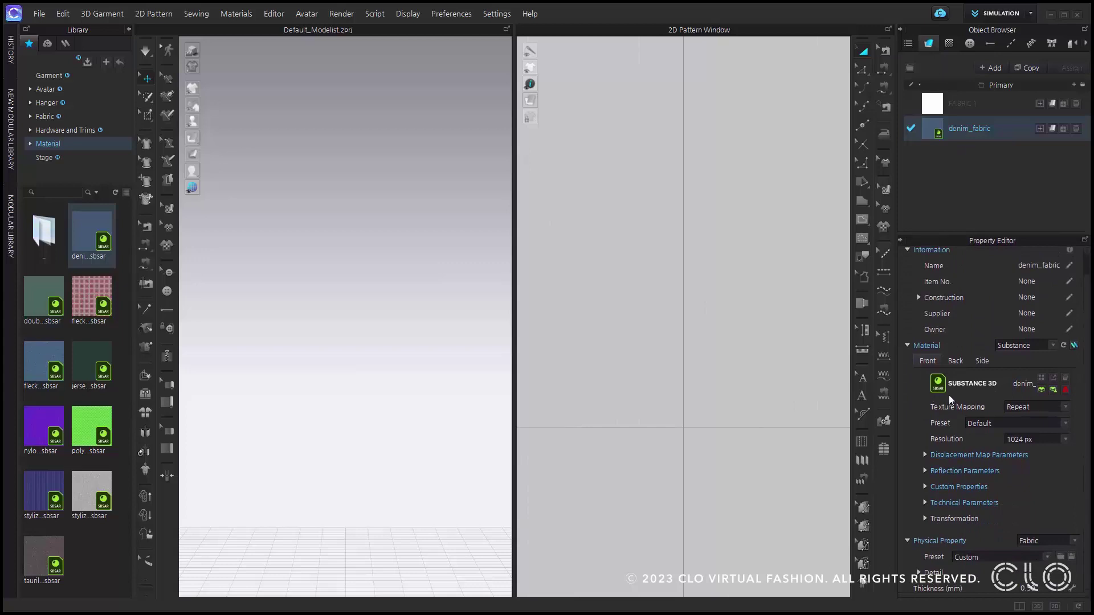
{"action": "left_click", "coordinate": [1042, 392]}
{"action": "scroll", "coordinate": [525, 176], "scroll_direction": "down", "scroll_amount": 3}
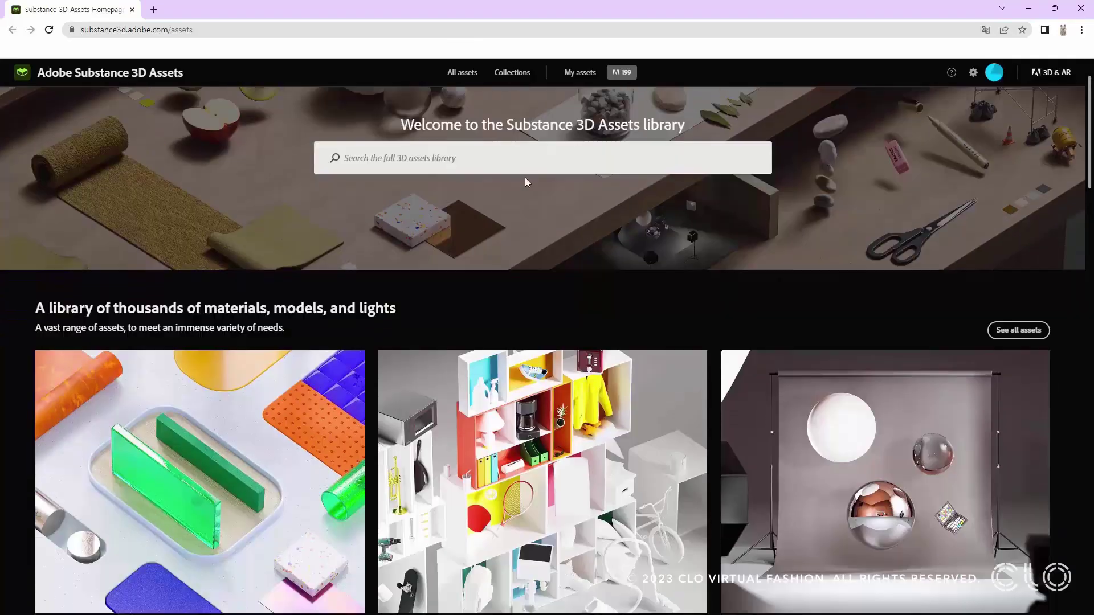
{"action": "left_click", "coordinate": [472, 75]}
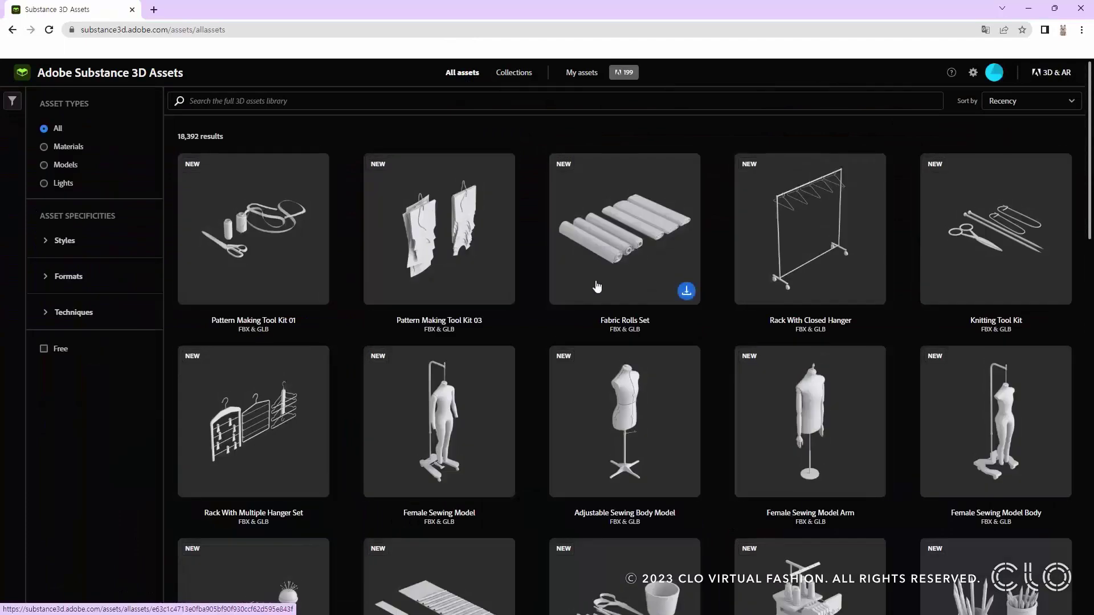
{"action": "scroll", "coordinate": [525, 359], "scroll_direction": "down", "scroll_amount": 4}
{"action": "scroll", "coordinate": [525, 360], "scroll_direction": "down", "scroll_amount": 12}
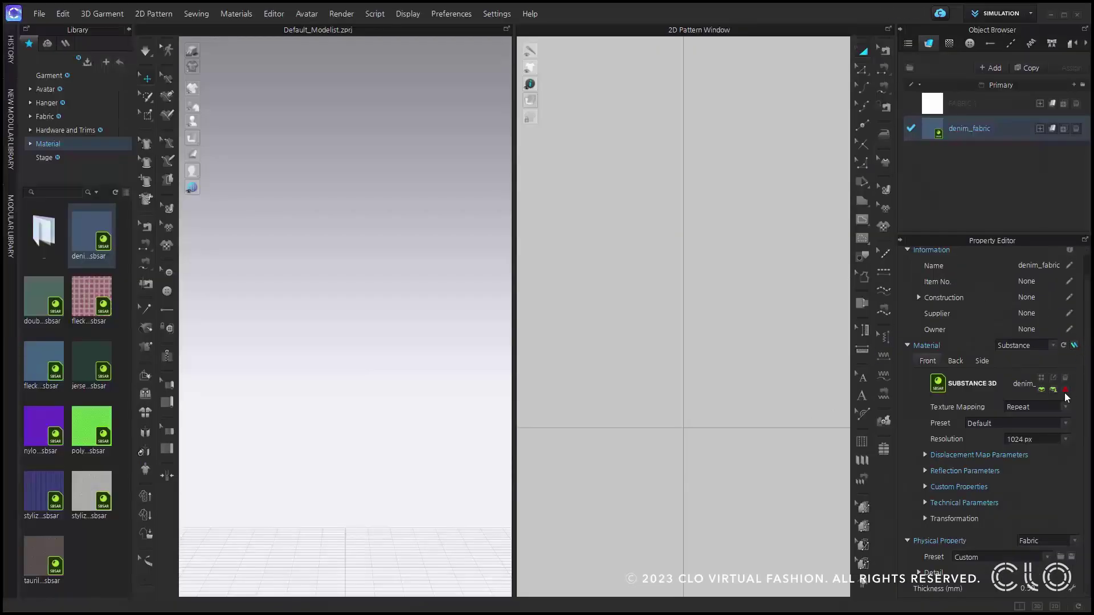
- Open Adobe's Substance 3D product page from the denim material's properties and look through the tools it presents
{"action": "left_click", "coordinate": [1065, 391]}
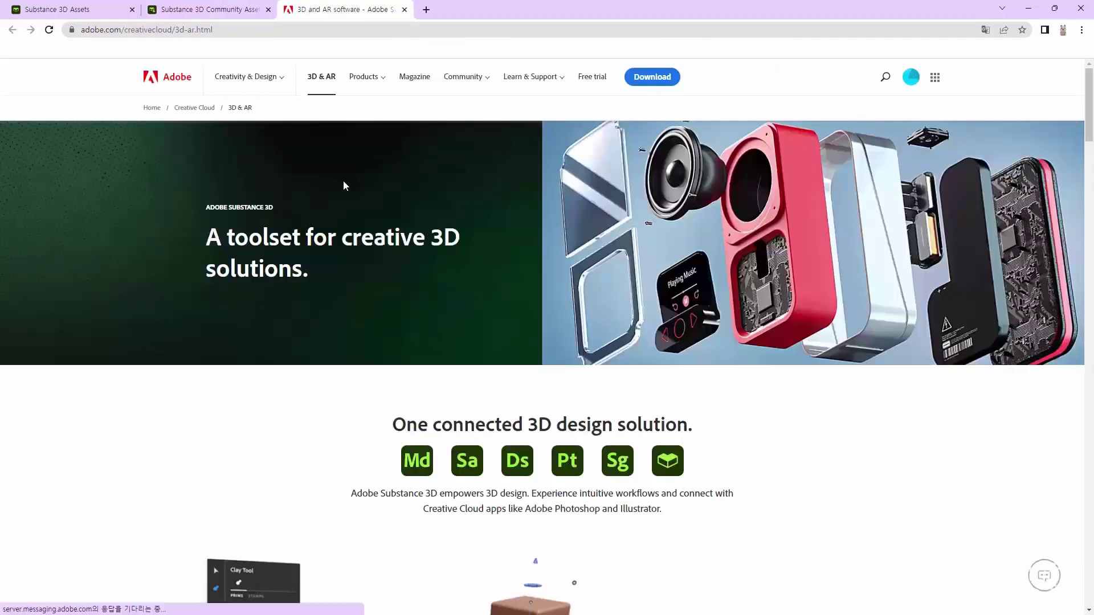
{"action": "scroll", "coordinate": [343, 181], "scroll_direction": "down", "scroll_amount": 1}
{"action": "scroll", "coordinate": [529, 227], "scroll_direction": "down", "scroll_amount": 10}
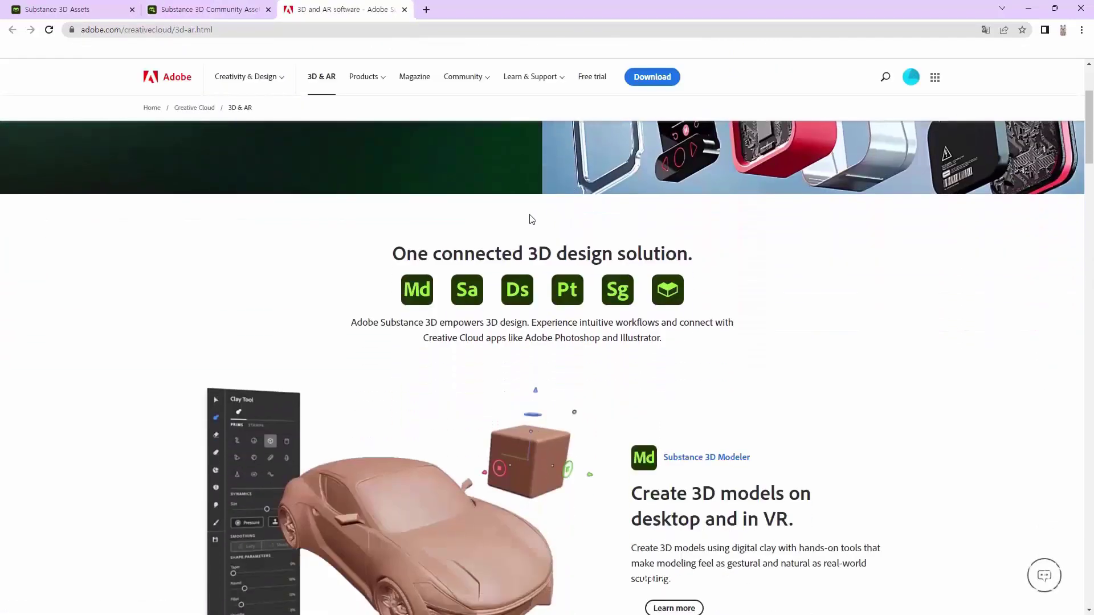
{"action": "scroll", "coordinate": [528, 232], "scroll_direction": "down", "scroll_amount": 15}
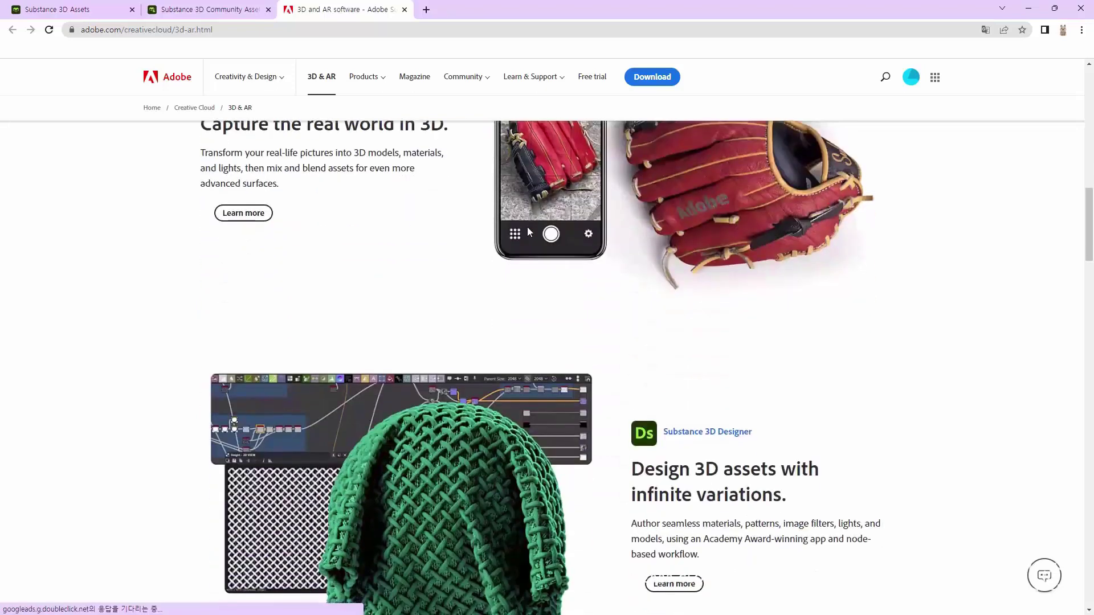
{"action": "scroll", "coordinate": [527, 227], "scroll_direction": "down", "scroll_amount": 6}
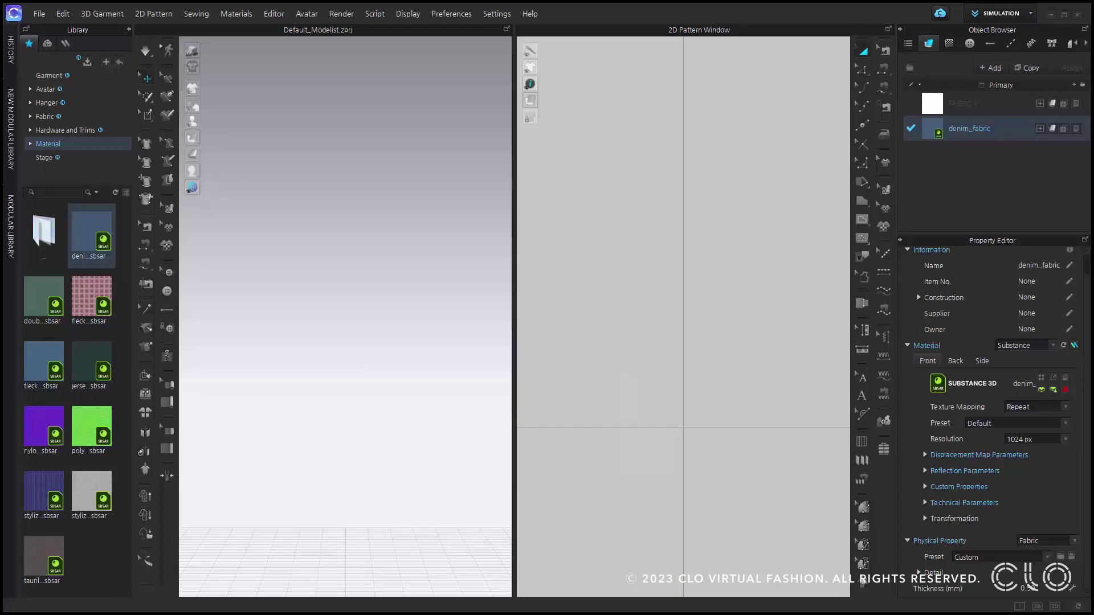
- Open the Substance 3D Community Assets website from the denim material's properties and browse the shared assets
{"action": "left_click", "coordinate": [1052, 389]}
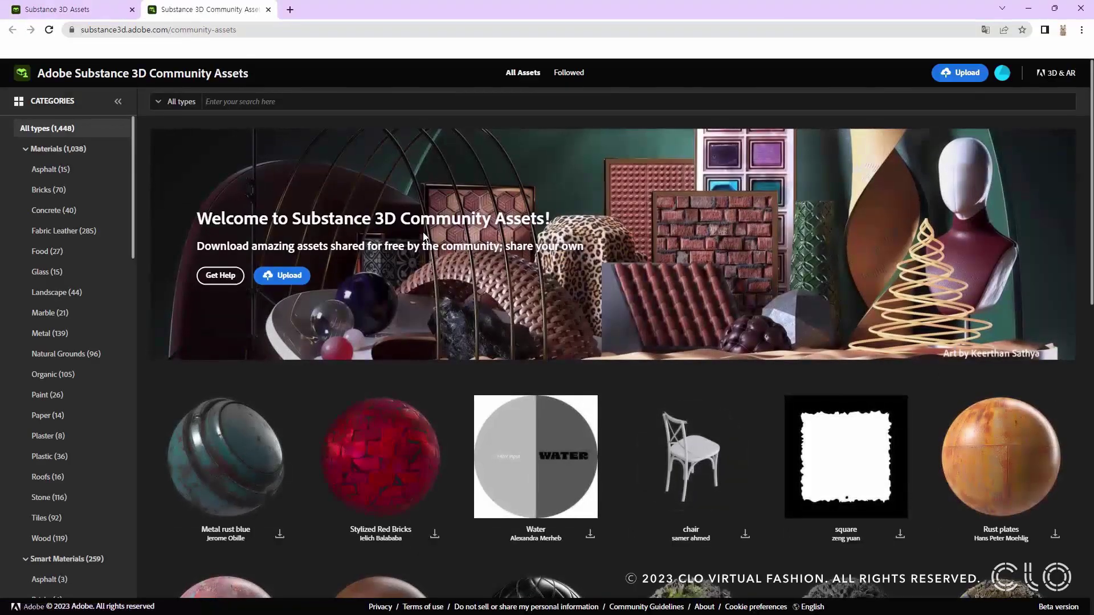
{"action": "scroll", "coordinate": [423, 234], "scroll_direction": "down", "scroll_amount": 8}
{"action": "scroll", "coordinate": [424, 237], "scroll_direction": "down", "scroll_amount": 12}
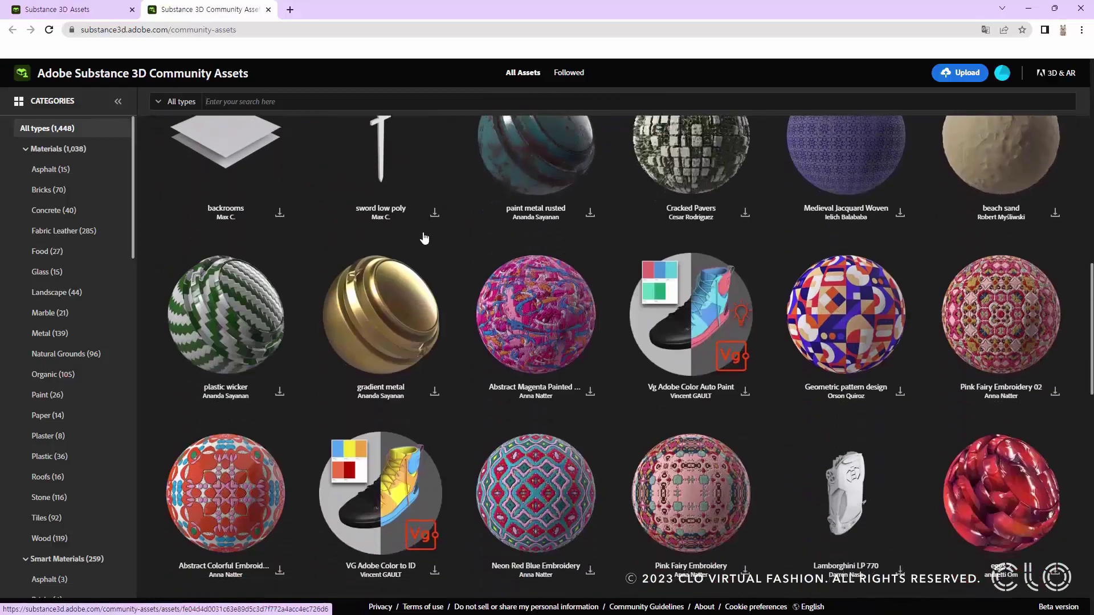
{"action": "scroll", "coordinate": [423, 237], "scroll_direction": "down", "scroll_amount": 6}
{"action": "scroll", "coordinate": [426, 237], "scroll_direction": "up", "scroll_amount": 1}
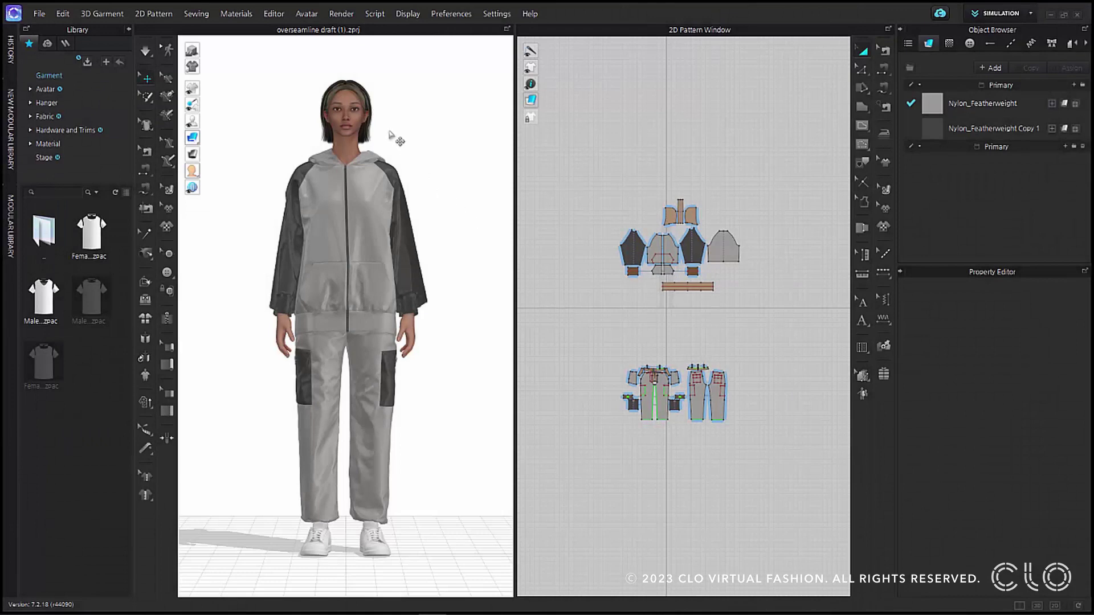
- Open the BOM Editor for the hoodie and trousers outfit and switch its colorway to Colorway A Copy 1
{"action": "left_click", "coordinate": [273, 14]}
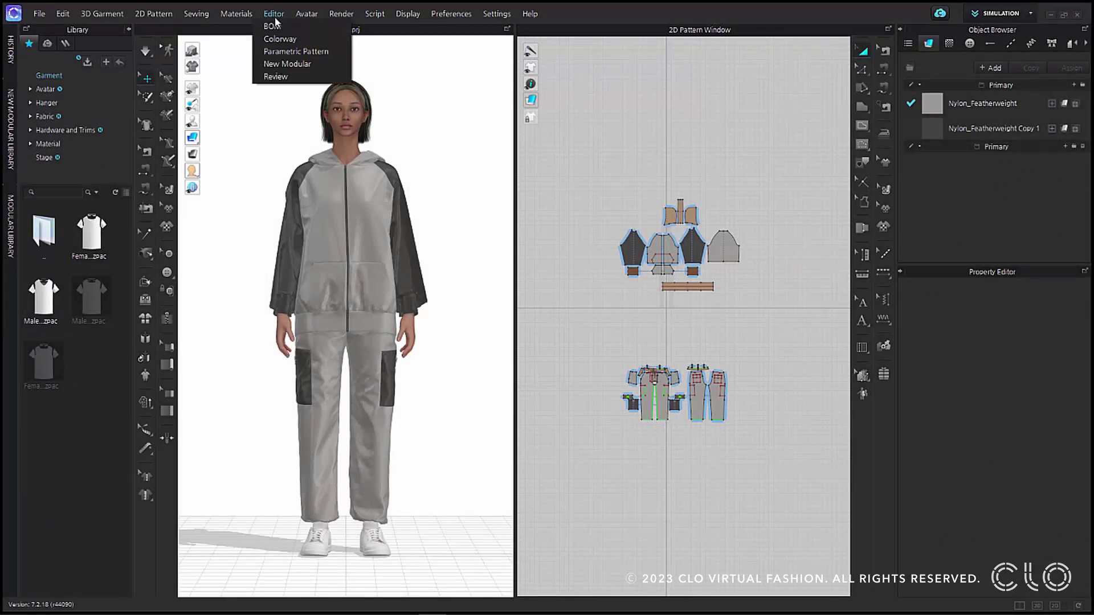
{"action": "left_click", "coordinate": [292, 25]}
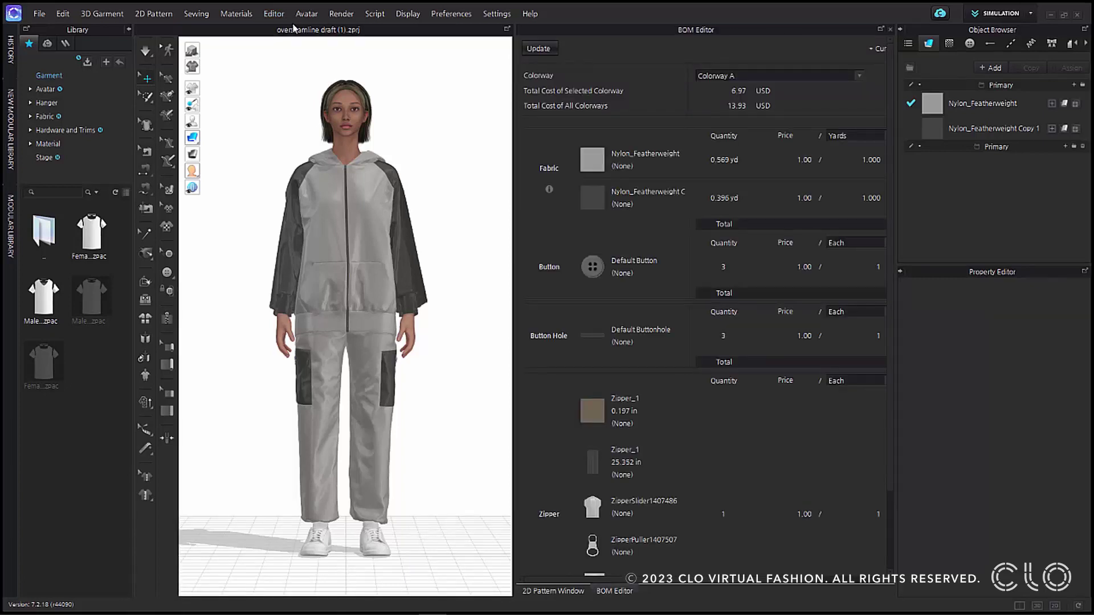
{"action": "left_click", "coordinate": [750, 75]}
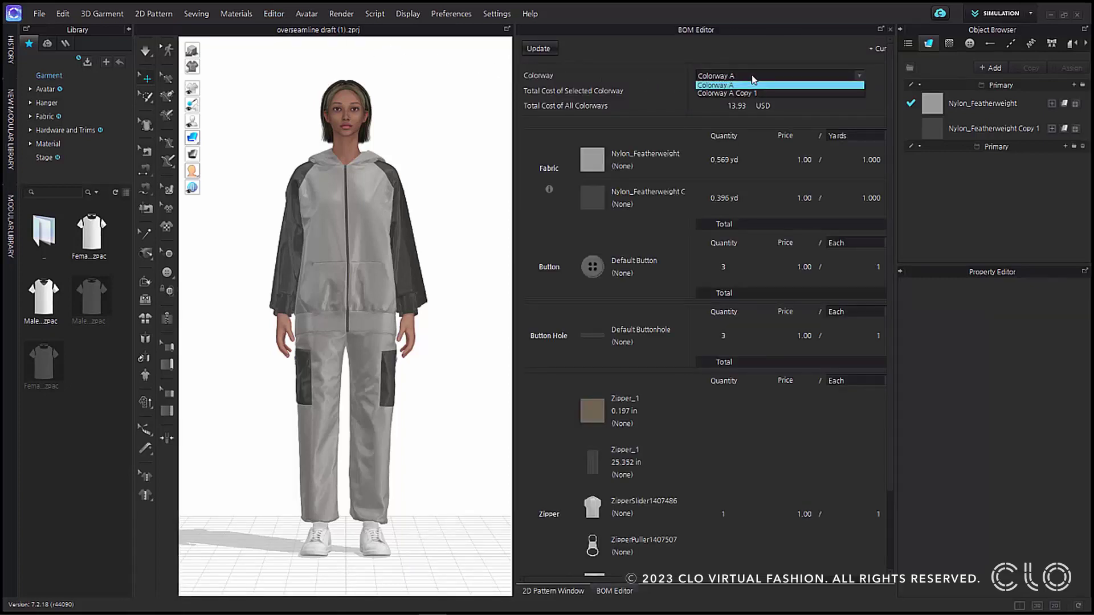
{"action": "left_click", "coordinate": [751, 94]}
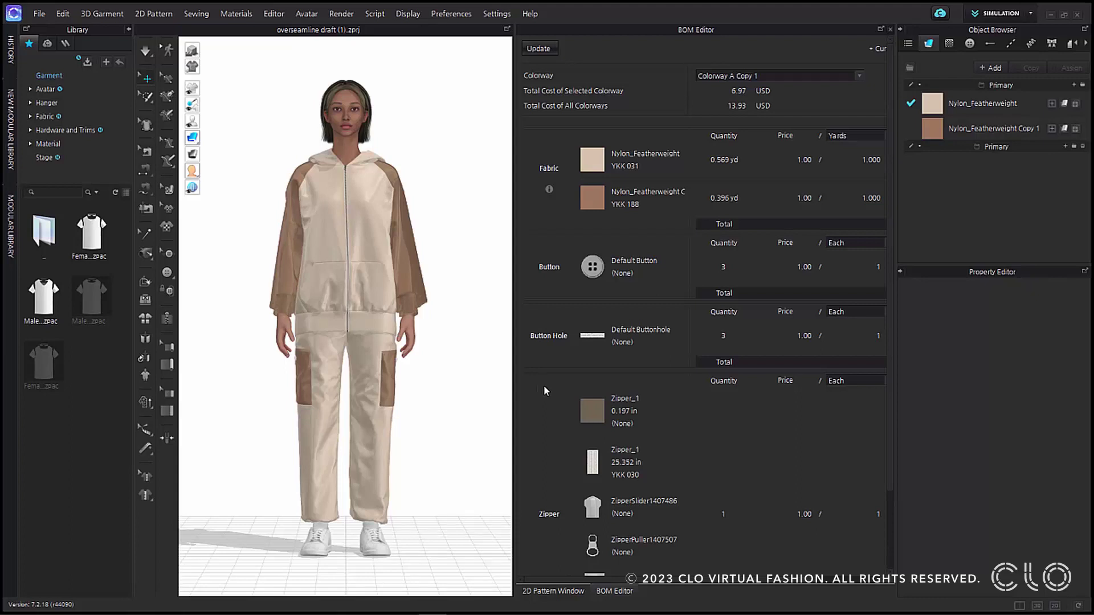
- Set the zipper's unit price to 3.00 in the bill of materials and update the costs
{"action": "scroll", "coordinate": [742, 451], "scroll_direction": "down", "scroll_amount": 1}
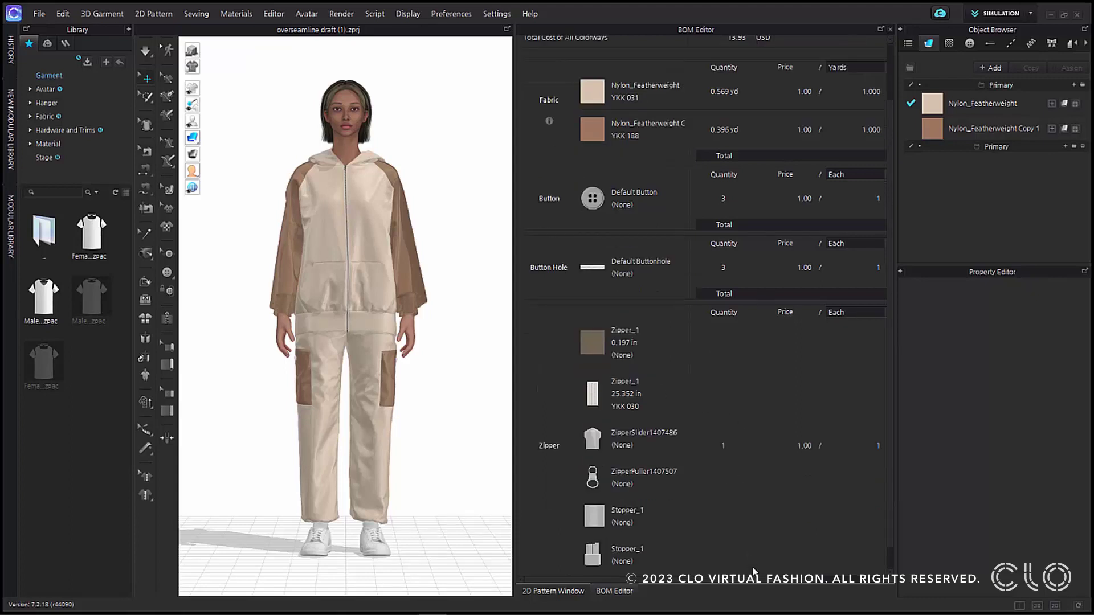
{"action": "left_click_drag", "start_coordinate": [756, 581], "coordinate": [821, 583]}
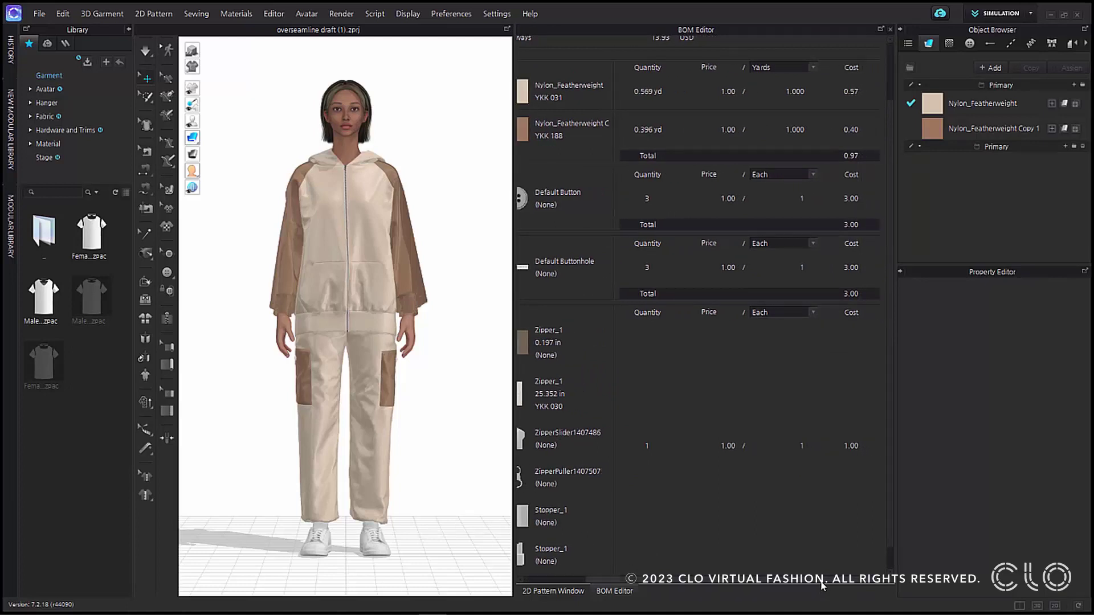
{"action": "double_click", "coordinate": [731, 442]}
{"action": "type", "text": "3"}
{"action": "key", "text": "Return"}
{"action": "left_click_drag", "start_coordinate": [745, 582], "coordinate": [670, 581]}
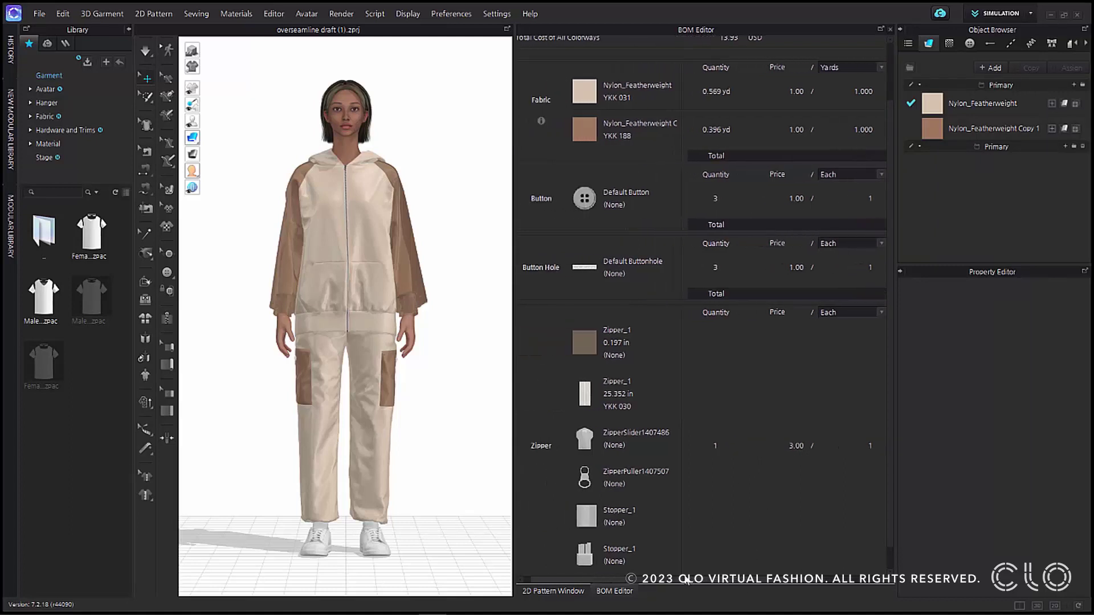
{"action": "scroll", "coordinate": [728, 533], "scroll_direction": "up", "scroll_amount": 2}
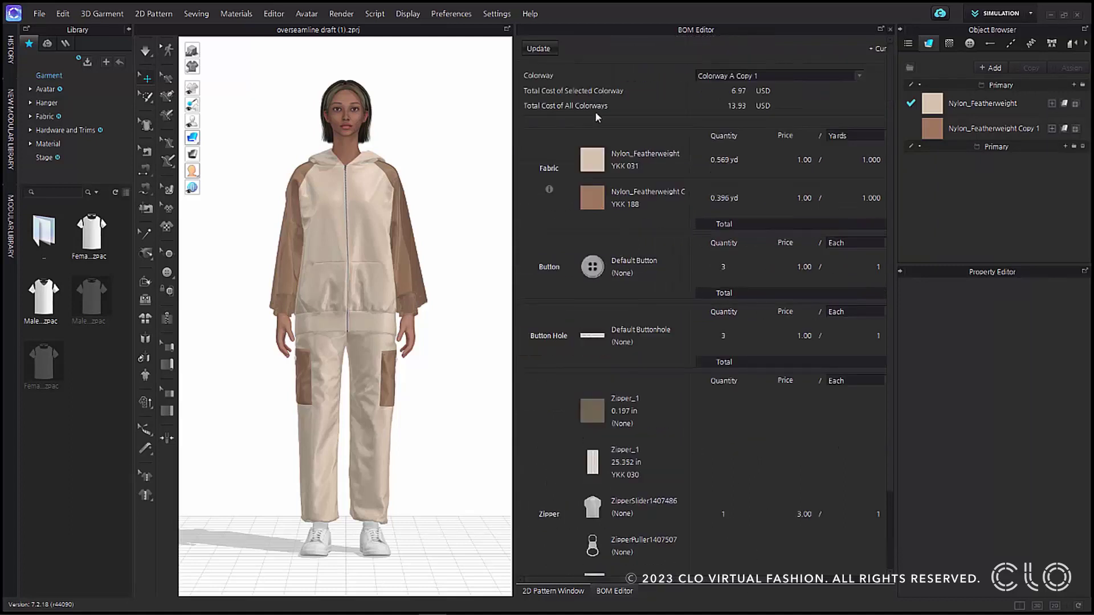
{"action": "left_click", "coordinate": [548, 49]}
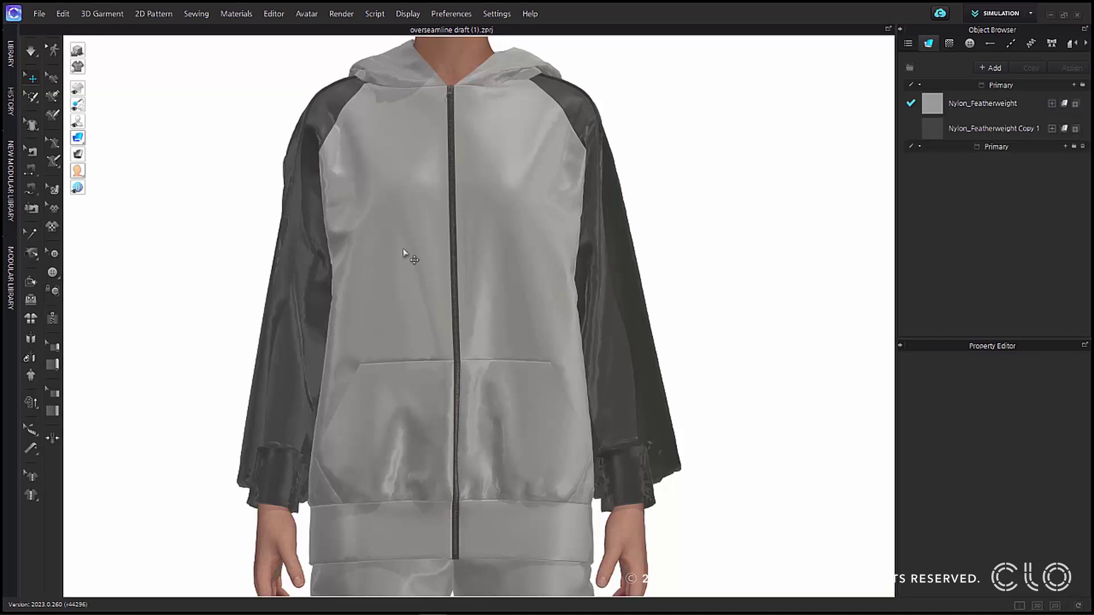
- Select only the zipper slider at the hoodie's neckline, without its puller, and choose a larger gauge for it
{"action": "middle_click_drag", "start_coordinate": [495, 138], "coordinate": [483, 309]}
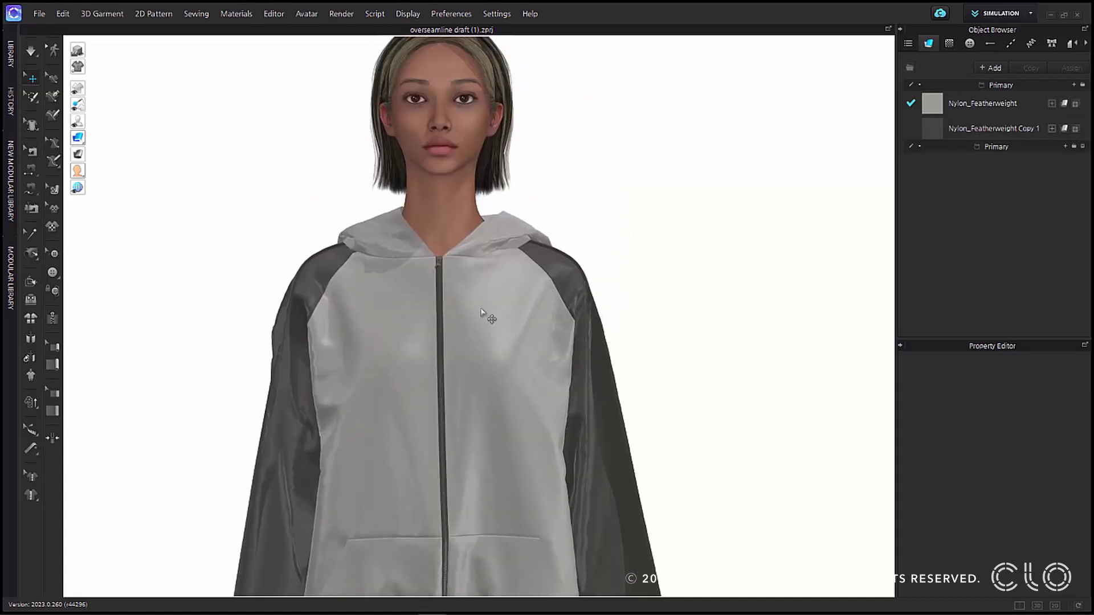
{"action": "scroll", "coordinate": [412, 232], "scroll_direction": "up", "scroll_amount": 4}
{"action": "scroll", "coordinate": [422, 242], "scroll_direction": "up", "scroll_amount": 8}
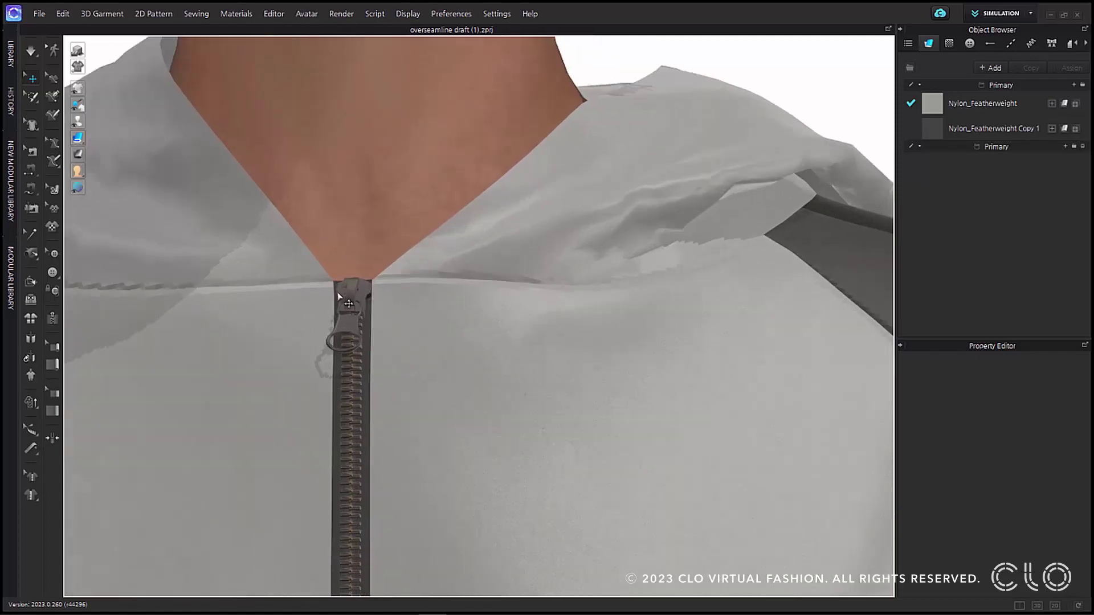
{"action": "left_click", "coordinate": [356, 292]}
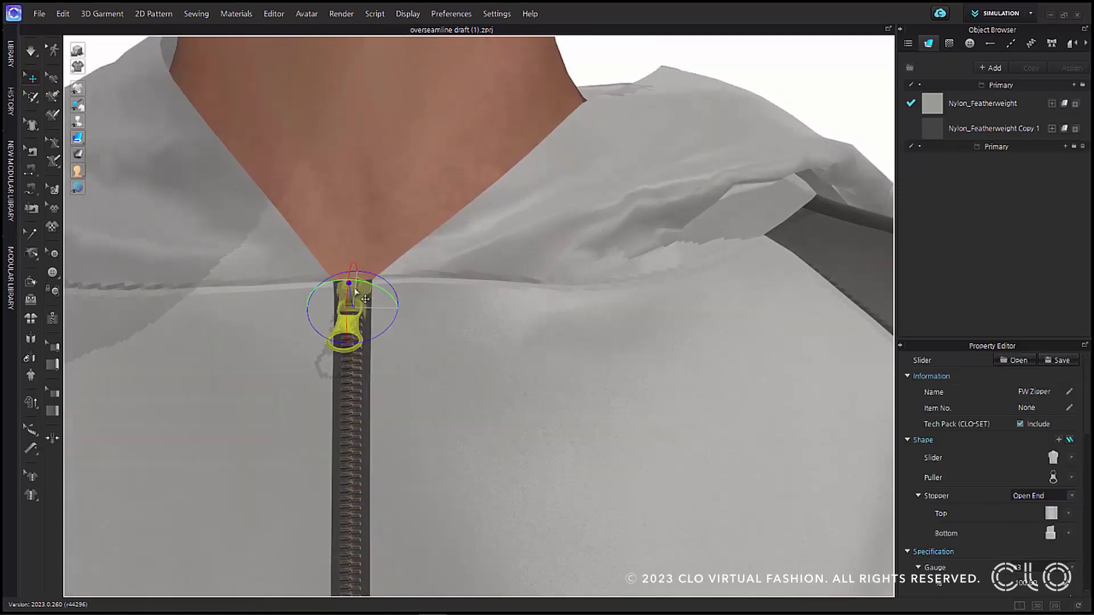
{"action": "left_click", "coordinate": [360, 291]}
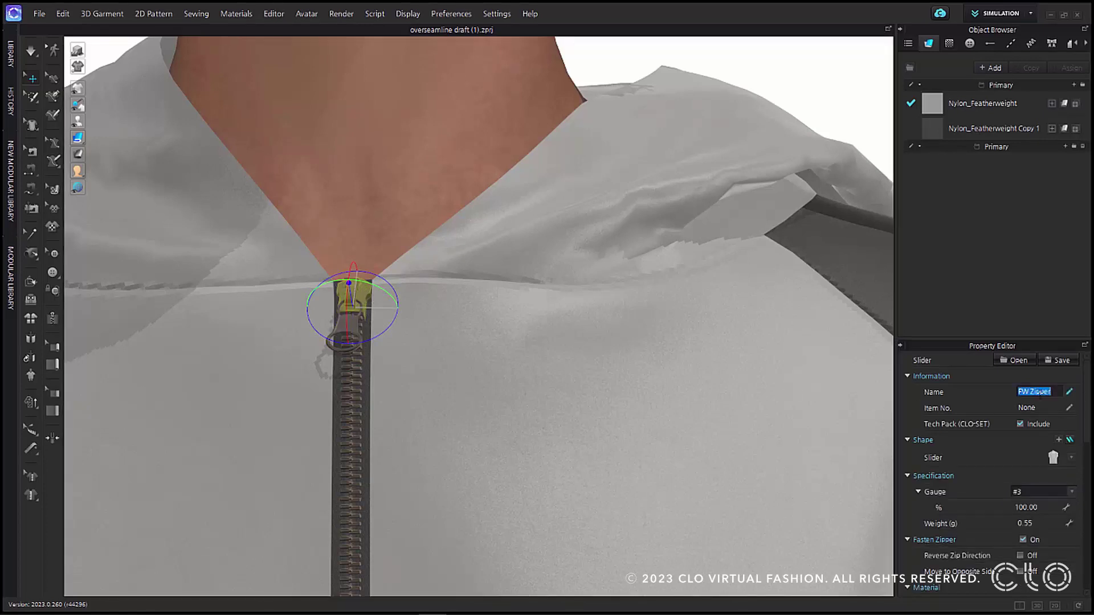
{"action": "scroll", "coordinate": [1029, 450], "scroll_direction": "down", "scroll_amount": 1}
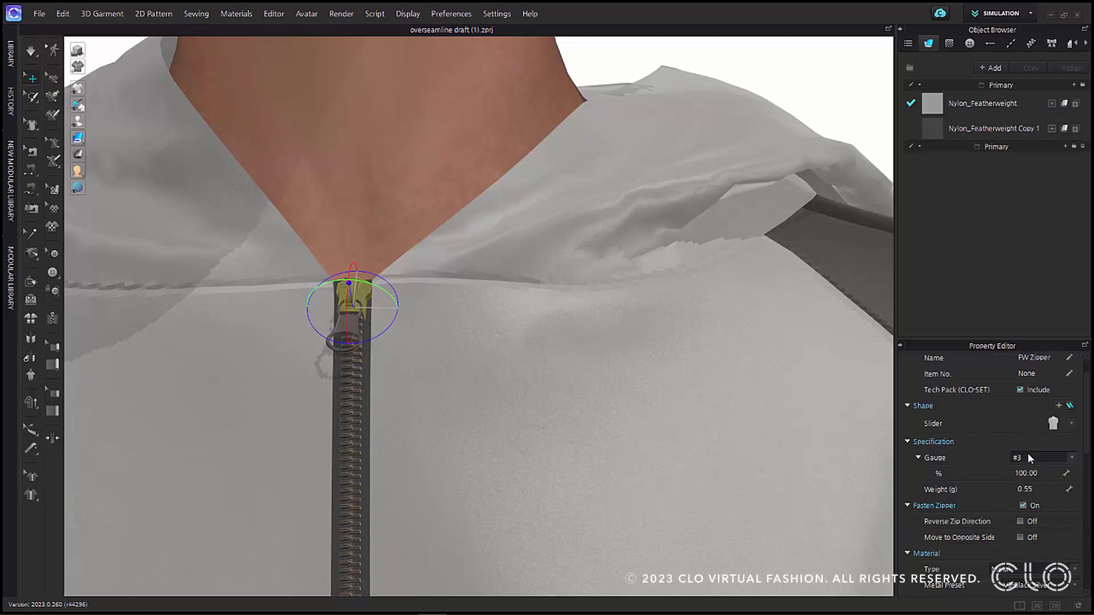
{"action": "left_click", "coordinate": [1031, 458]}
{"action": "left_click", "coordinate": [1025, 480]}
- Change the zipper slider's material color to a muted dark purple
{"action": "scroll", "coordinate": [1025, 486], "scroll_direction": "down", "scroll_amount": 5}
{"action": "scroll", "coordinate": [1025, 486], "scroll_direction": "down", "scroll_amount": 5}
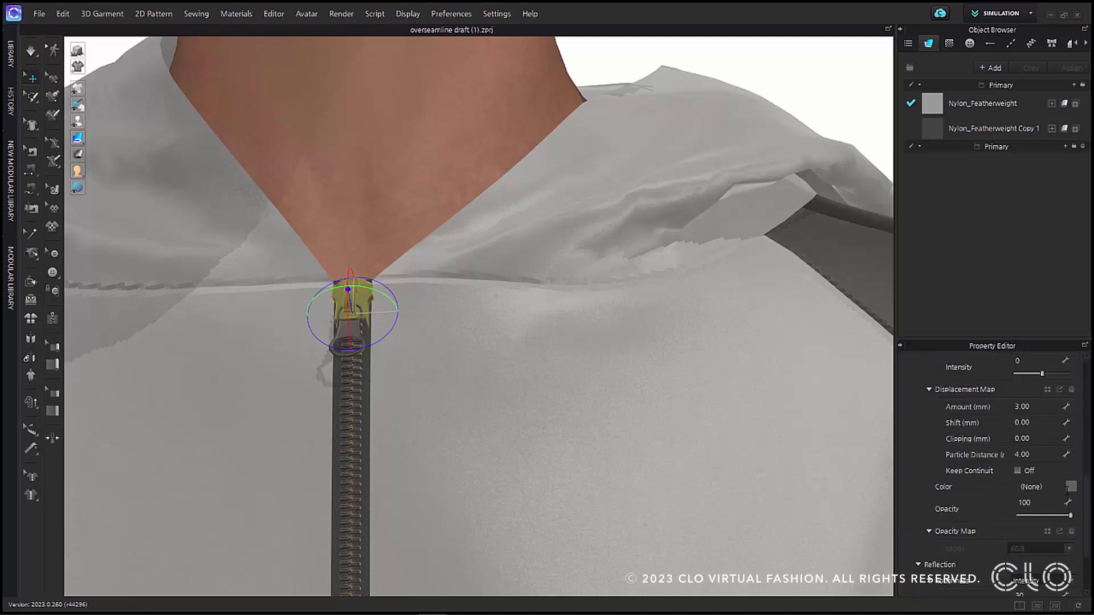
{"action": "left_click", "coordinate": [1071, 486]}
{"action": "left_click", "coordinate": [500, 214]}
{"action": "left_click", "coordinate": [596, 444]}
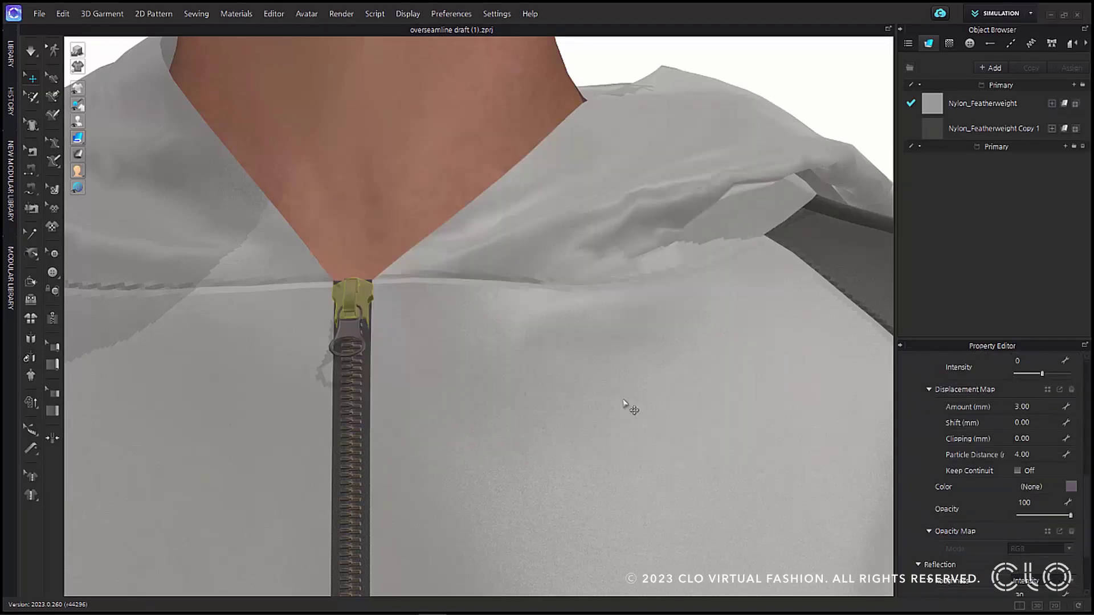
- Change the zipper puller's color to orange DD8A46 and inspect the zipper up close at an angle
{"action": "left_click", "coordinate": [351, 335]}
{"action": "left_click", "coordinate": [1070, 487]}
{"action": "left_click", "coordinate": [455, 147]}
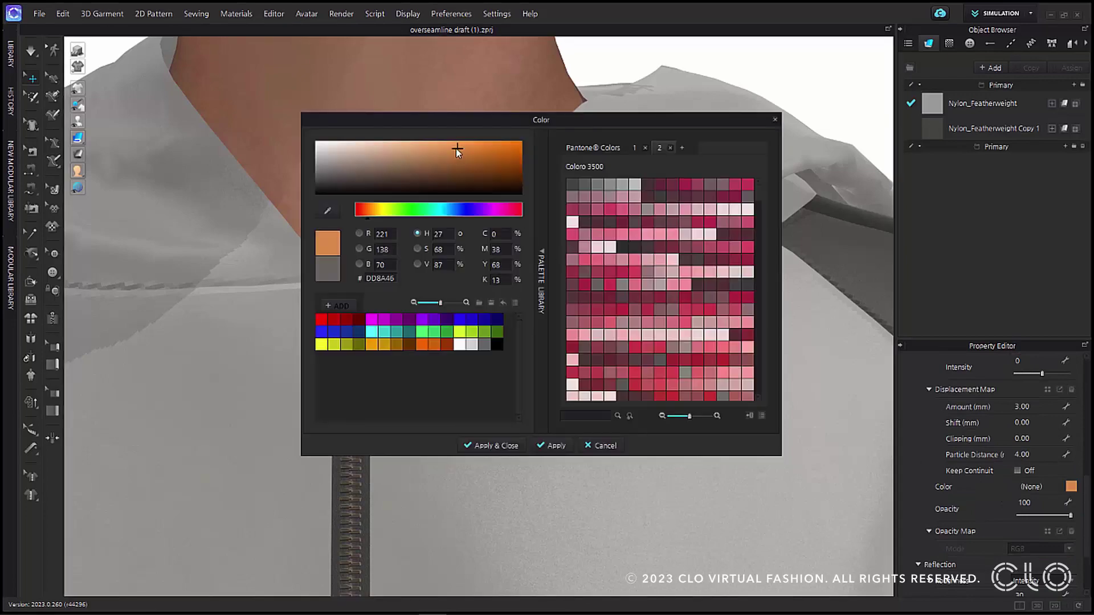
{"action": "left_click", "coordinate": [496, 445]}
{"action": "scroll", "coordinate": [498, 408], "scroll_direction": "down", "scroll_amount": 5}
{"action": "scroll", "coordinate": [488, 293], "scroll_direction": "down", "scroll_amount": 2}
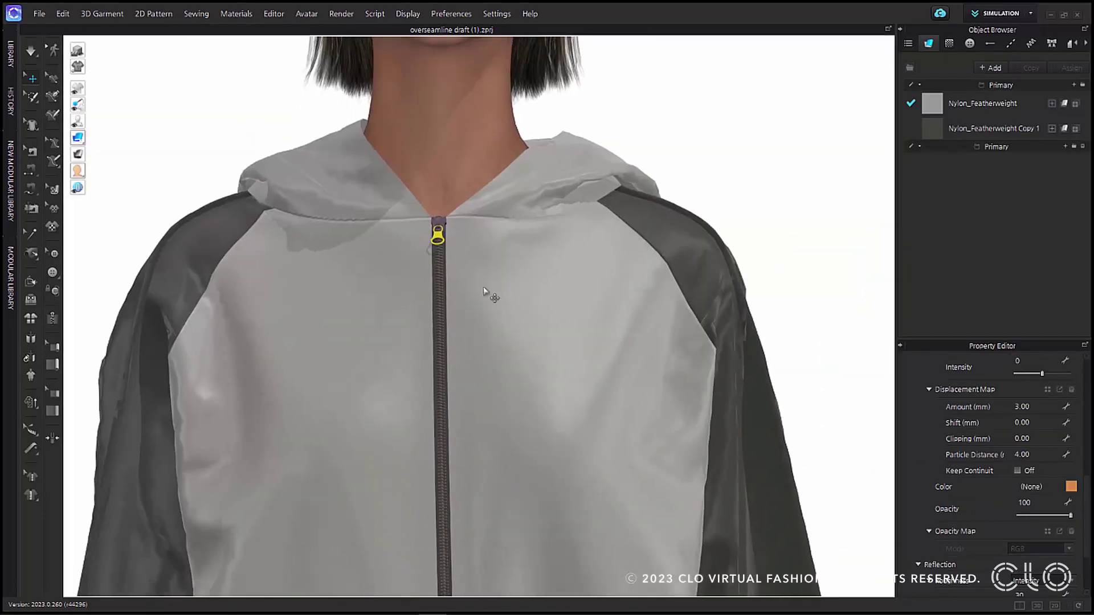
{"action": "right_click_drag", "start_coordinate": [488, 293], "coordinate": [496, 288]}
{"action": "scroll", "coordinate": [495, 289], "scroll_direction": "up", "scroll_amount": 5}
{"action": "scroll", "coordinate": [467, 464], "scroll_direction": "down", "scroll_amount": 2}
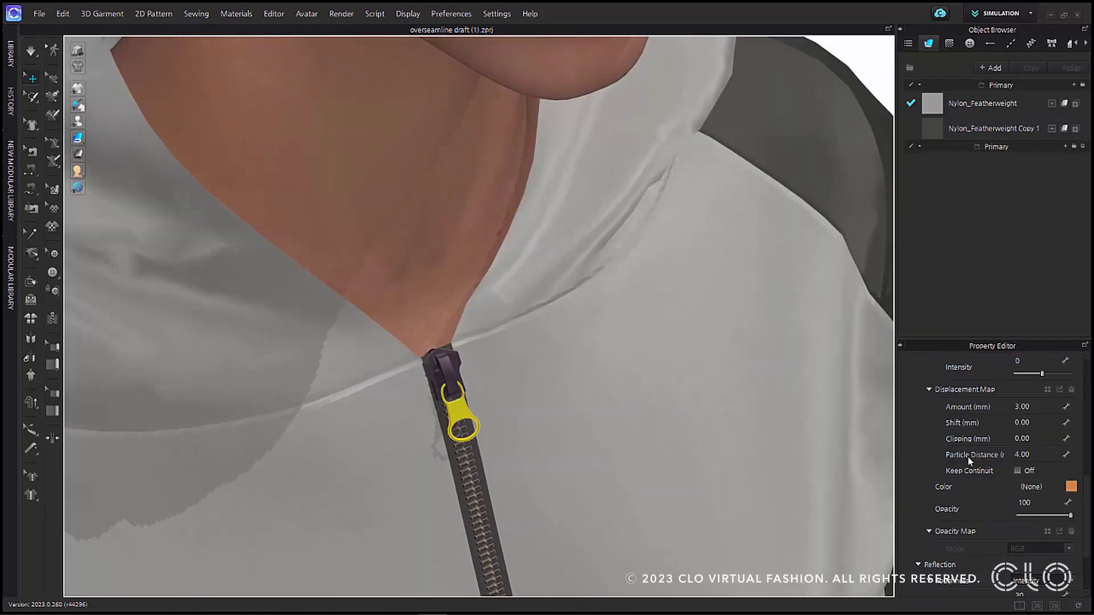
- Copy the zipper puller's name and rename the zipper's top stopper to FW Zipper
{"action": "scroll", "coordinate": [997, 456], "scroll_direction": "up", "scroll_amount": 10}
{"action": "double_click", "coordinate": [1034, 391]}
{"action": "key", "text": "ctrl+c"}
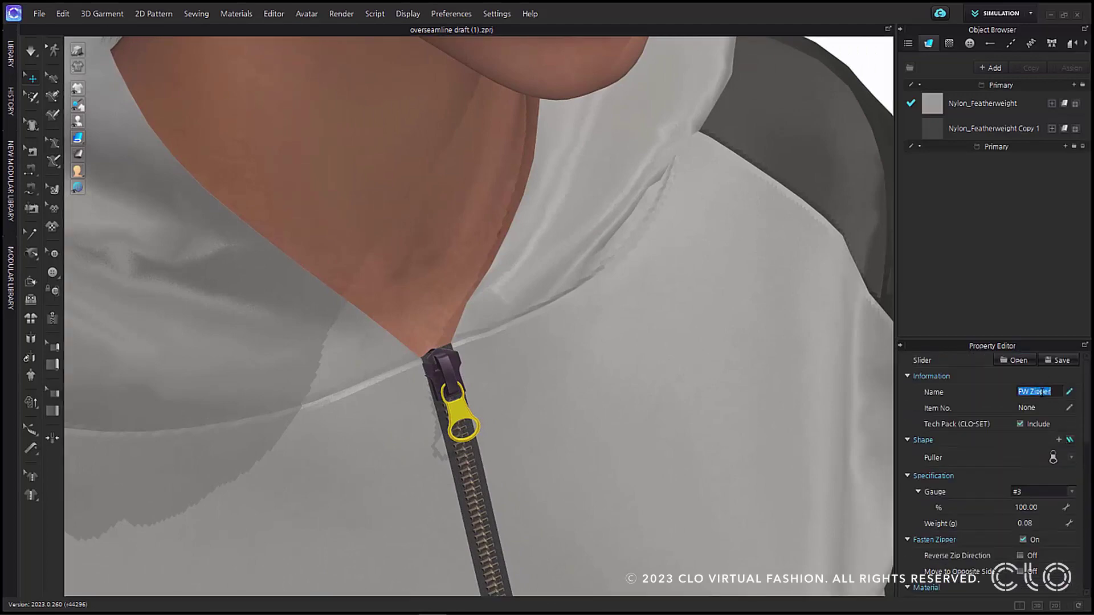
{"action": "key", "text": "Return"}
{"action": "right_click_drag", "start_coordinate": [513, 377], "coordinate": [454, 361]}
{"action": "scroll", "coordinate": [389, 420], "scroll_direction": "up", "scroll_amount": 5}
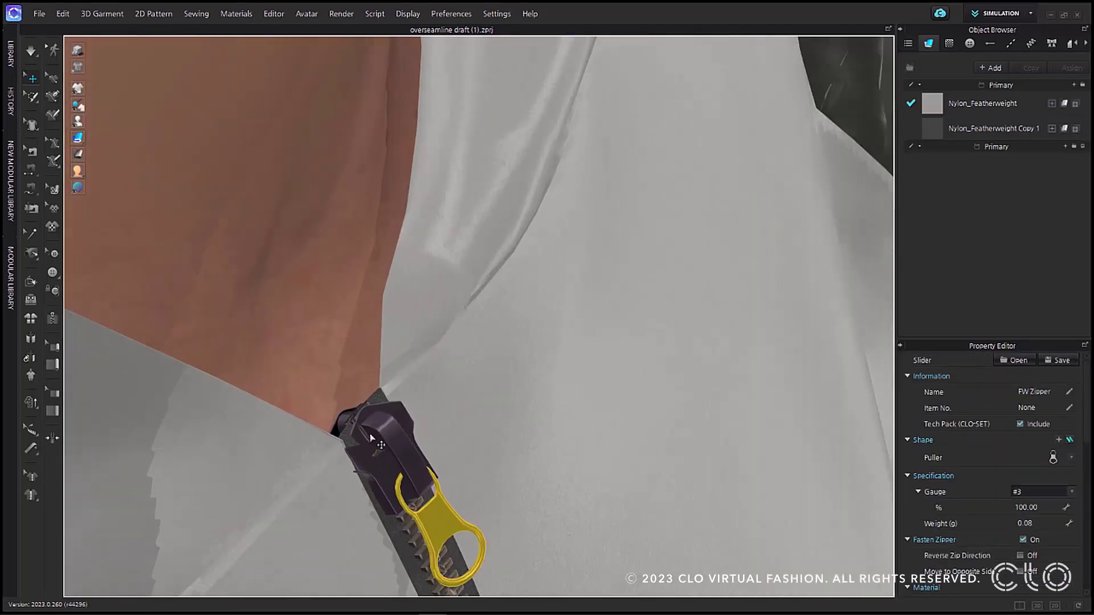
{"action": "scroll", "coordinate": [389, 420], "scroll_direction": "up", "scroll_amount": 1}
{"action": "left_click", "coordinate": [359, 440]}
{"action": "double_click", "coordinate": [1030, 391]}
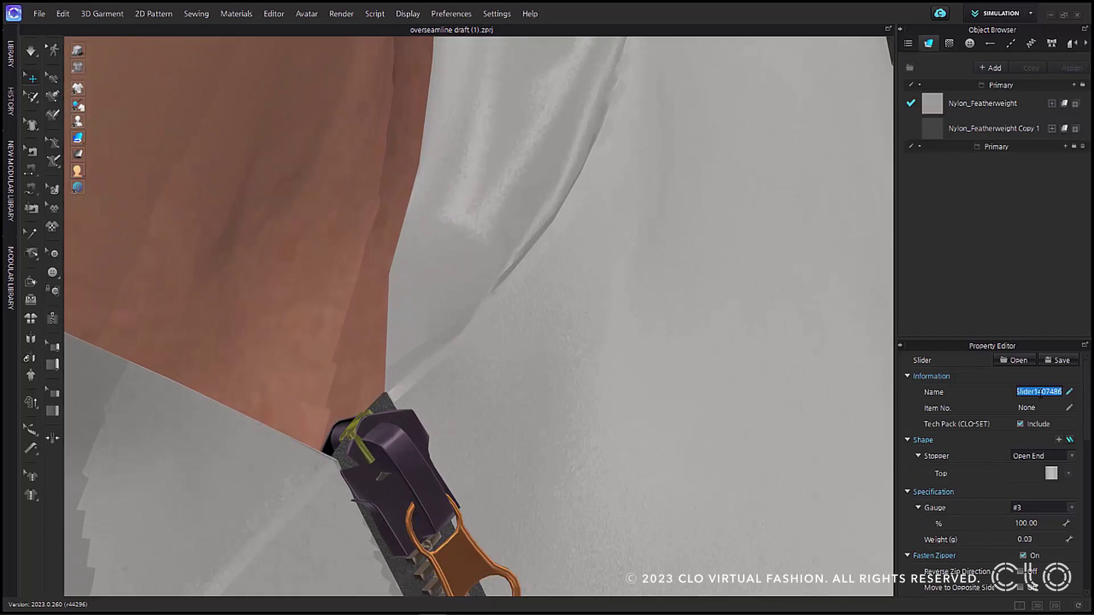
{"action": "key", "text": "ctrl+v"}
{"action": "key", "text": "Return"}
- Change the material color of the zipper's bottom stopper at the hoodie hem to purple
{"action": "scroll", "coordinate": [501, 439], "scroll_direction": "down", "scroll_amount": 5}
{"action": "right_click_drag", "start_coordinate": [490, 391], "coordinate": [596, 476]}
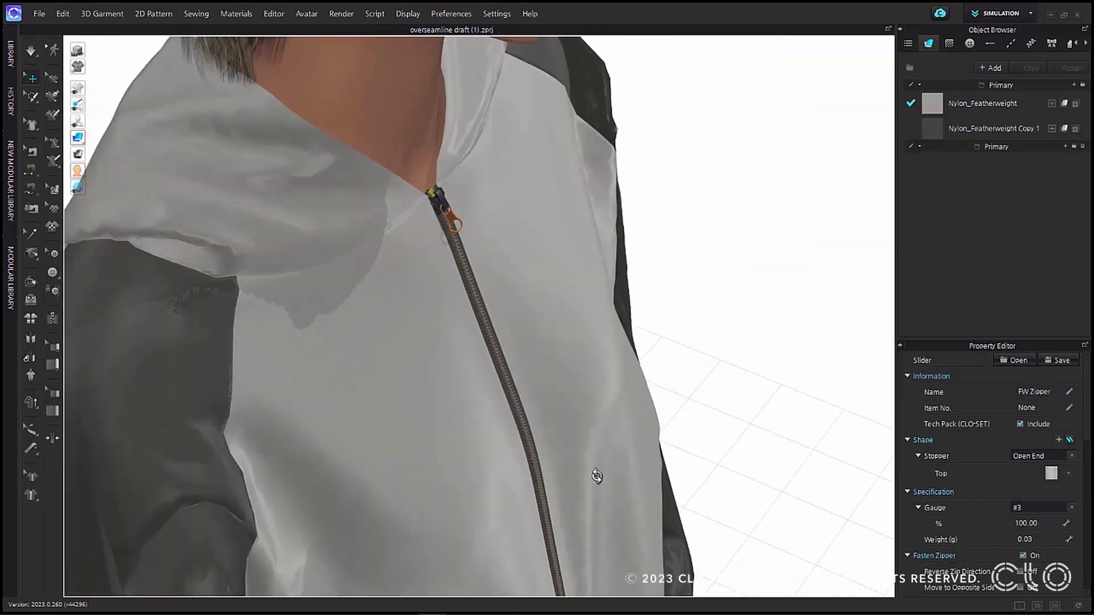
{"action": "scroll", "coordinate": [525, 356], "scroll_direction": "up", "scroll_amount": 4}
{"action": "middle_click_drag", "start_coordinate": [525, 355], "coordinate": [444, 215]}
{"action": "scroll", "coordinate": [442, 402], "scroll_direction": "up", "scroll_amount": 5}
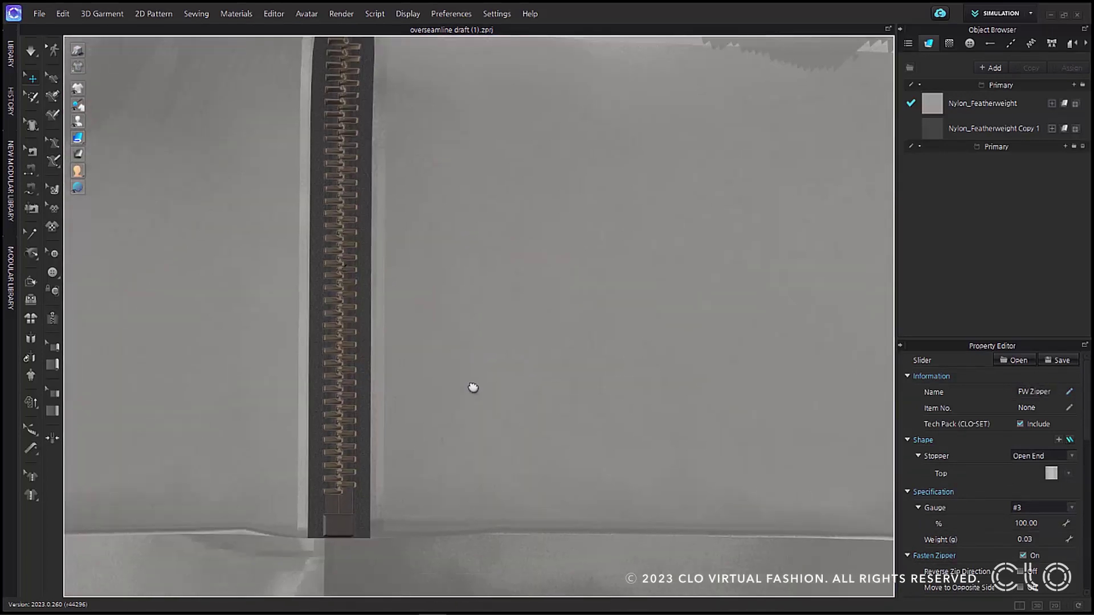
{"action": "left_click", "coordinate": [479, 303]}
{"action": "scroll", "coordinate": [1000, 484], "scroll_direction": "down", "scroll_amount": 3}
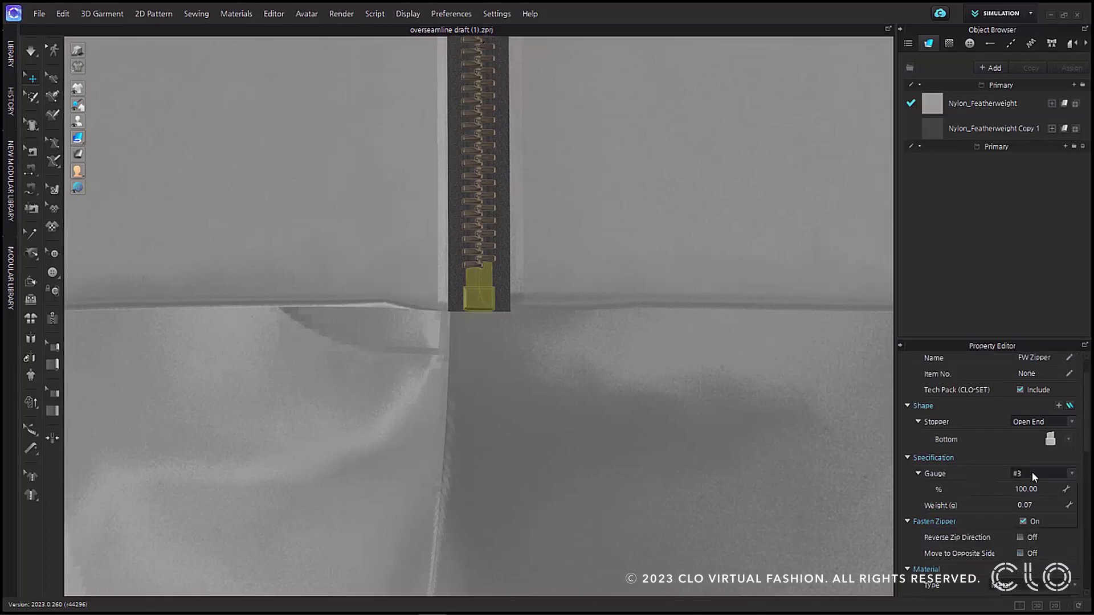
{"action": "scroll", "coordinate": [1023, 499], "scroll_direction": "down", "scroll_amount": 5}
{"action": "left_click", "coordinate": [1071, 502]}
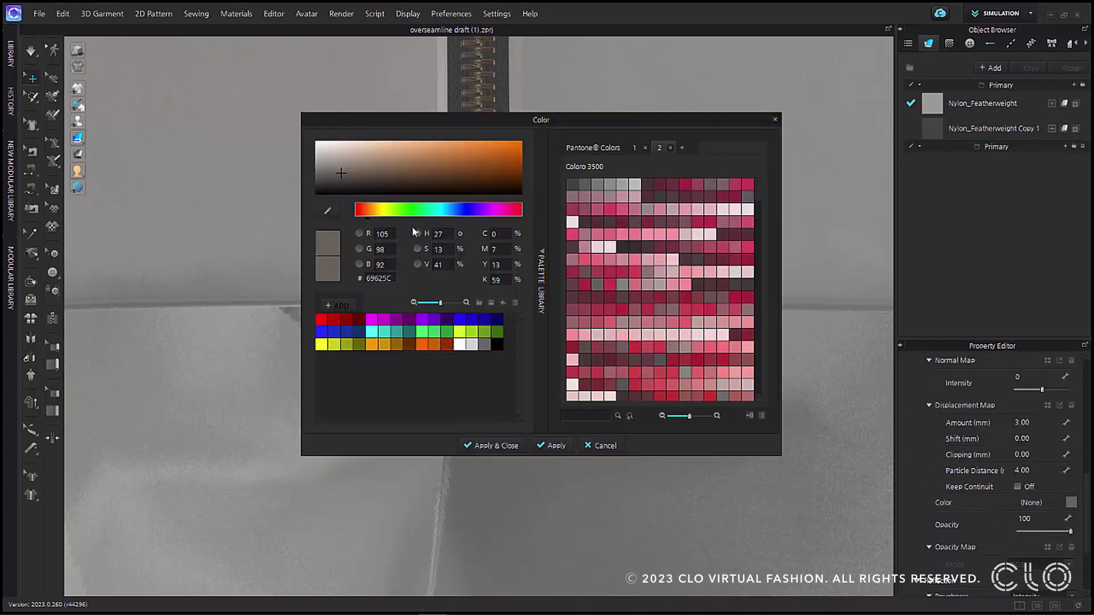
{"action": "left_click", "coordinate": [498, 211]}
{"action": "left_click", "coordinate": [493, 445]}
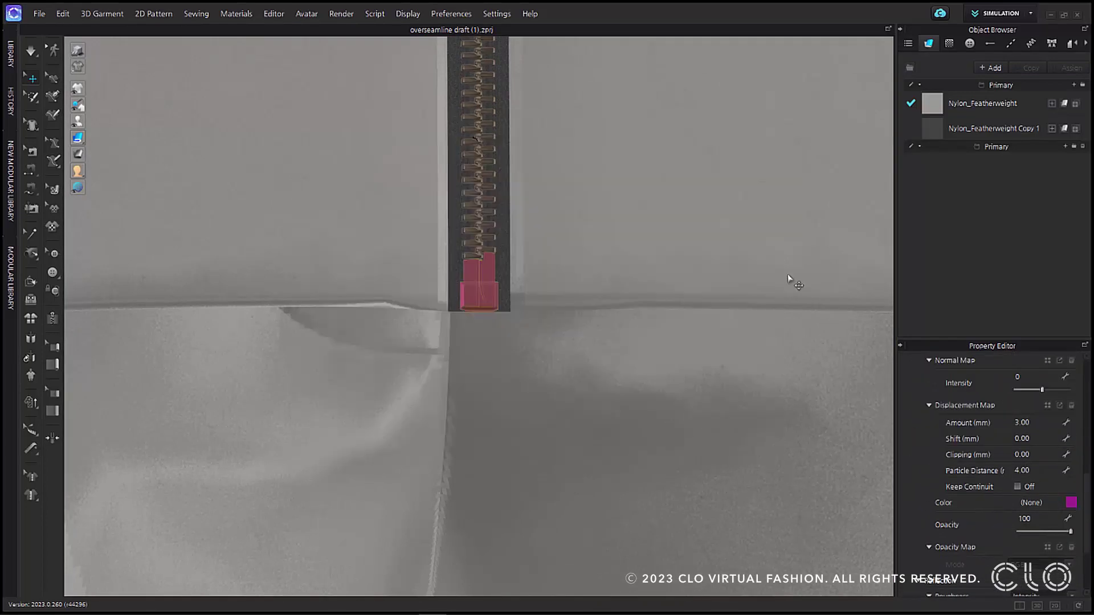
- Select the whole zipper and save its components to the Hardware_and_Trims Zipper folder
{"action": "left_click", "coordinate": [550, 267]}
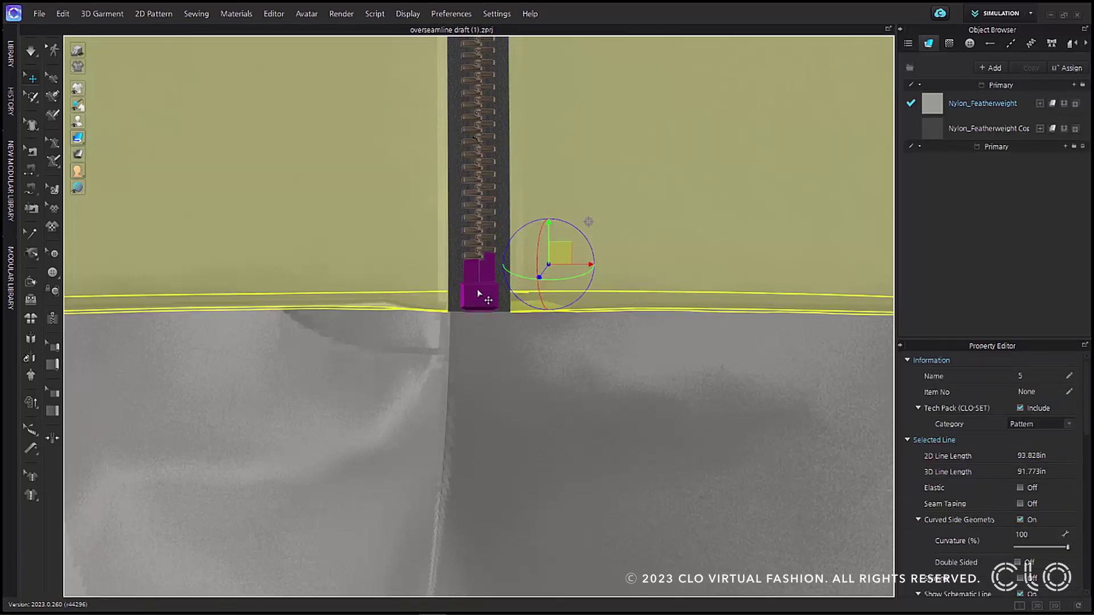
{"action": "key", "text": "Escape"}
{"action": "scroll", "coordinate": [1086, 427], "scroll_direction": "up", "scroll_amount": 10}
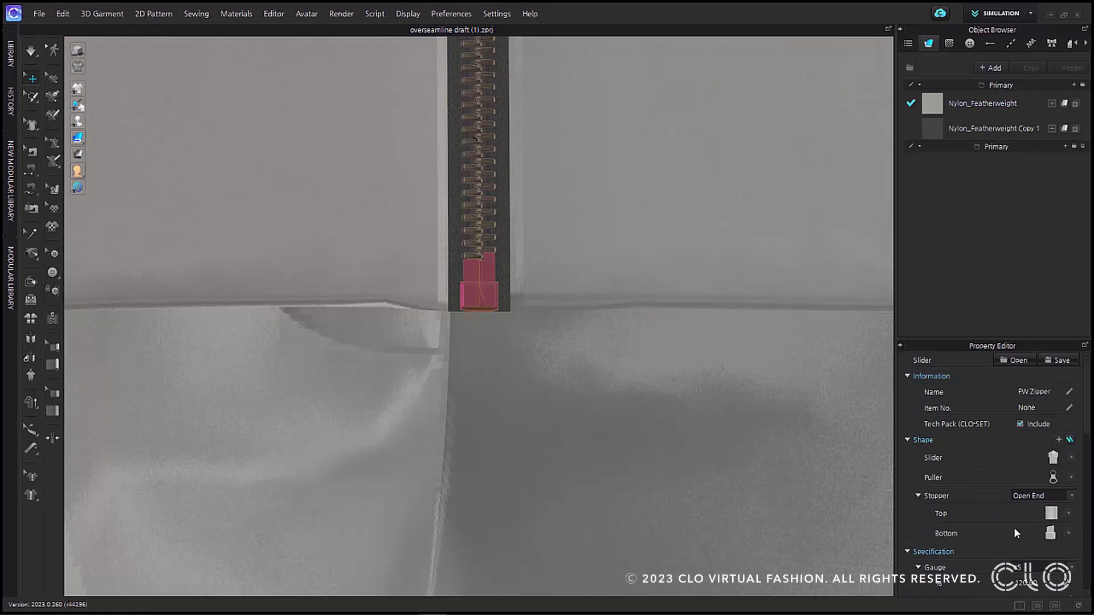
{"action": "left_click", "coordinate": [1061, 361]}
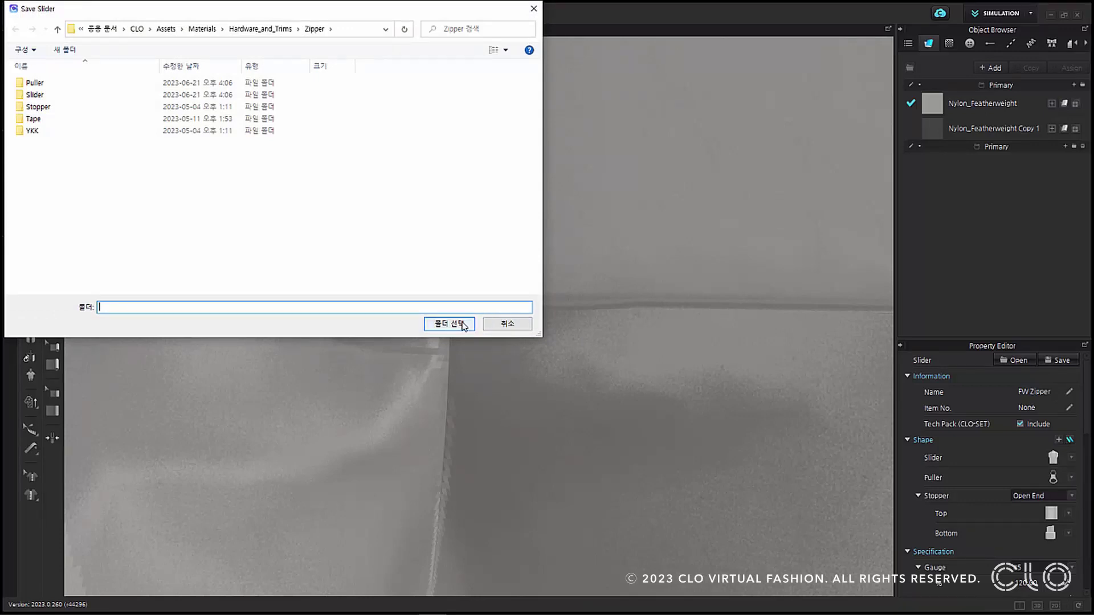
{"action": "left_click", "coordinate": [462, 325]}
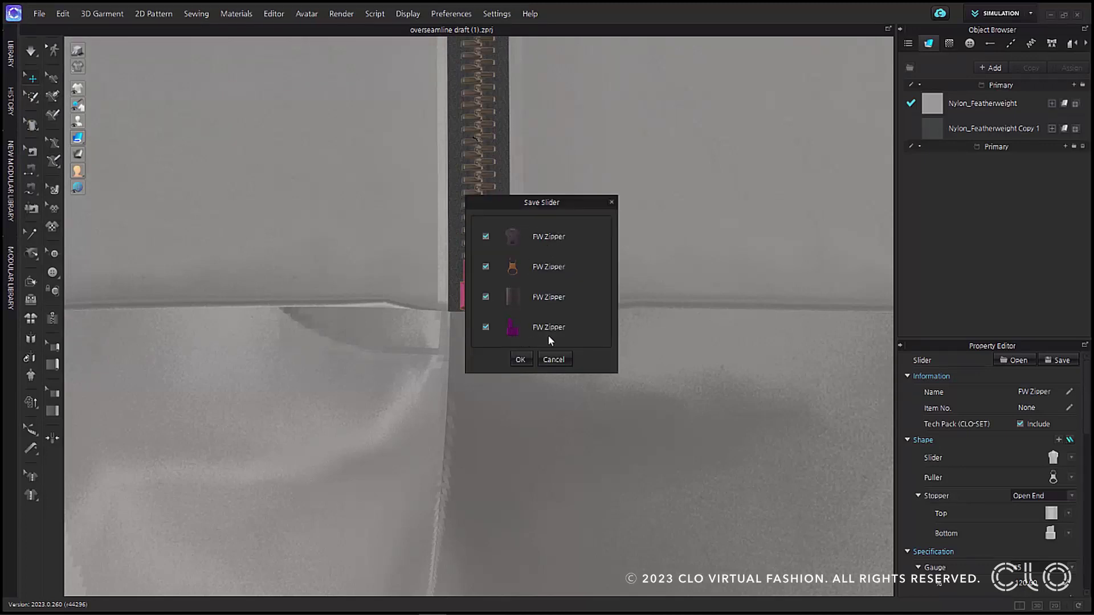
- Save all four FW Zipper components and check the resulting files in the Zipper folder
{"action": "left_click", "coordinate": [485, 236]}
{"action": "left_click", "coordinate": [485, 267]}
{"action": "left_click", "coordinate": [485, 297]}
{"action": "left_click", "coordinate": [485, 327]}
{"action": "left_click", "coordinate": [485, 297]}
{"action": "left_click", "coordinate": [485, 267]}
{"action": "left_click", "coordinate": [485, 236]}
{"action": "left_click", "coordinate": [485, 326]}
{"action": "left_click", "coordinate": [521, 360]}
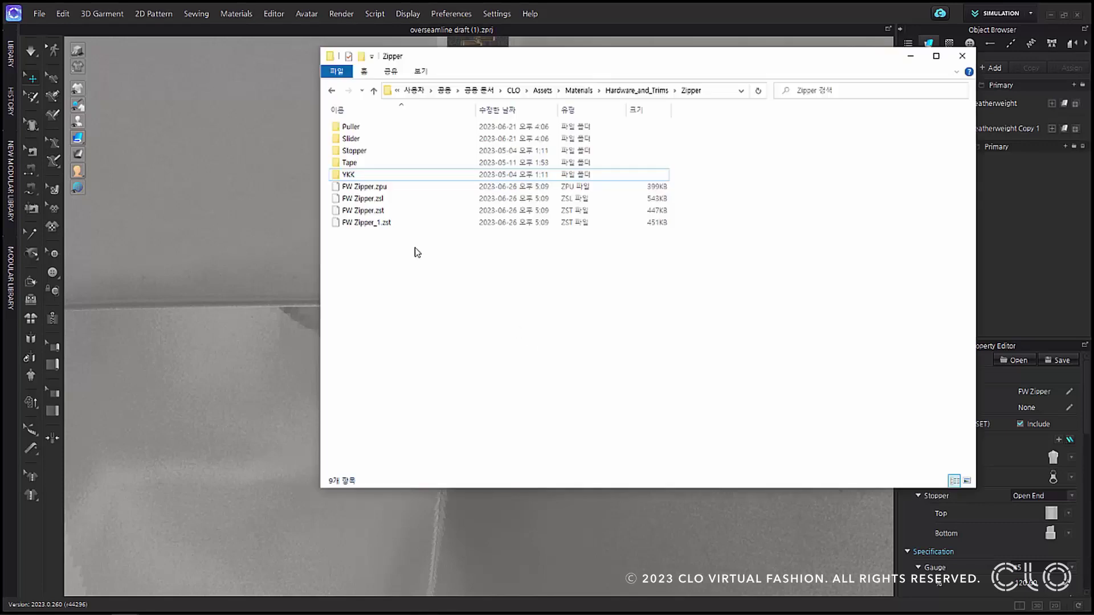
{"action": "left_click", "coordinate": [377, 227]}
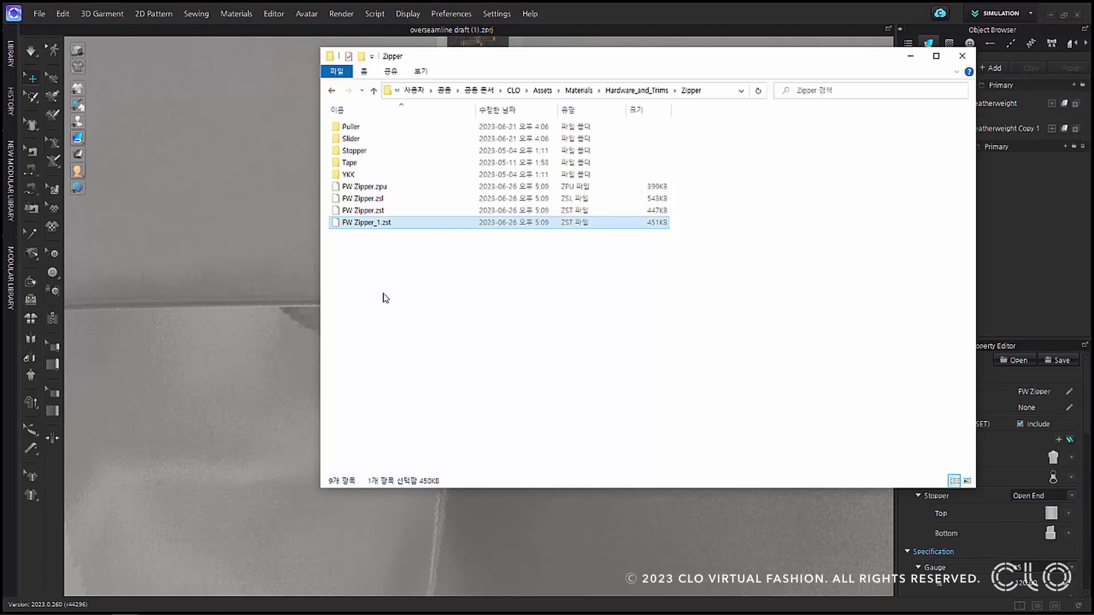
{"action": "left_click", "coordinate": [385, 297]}
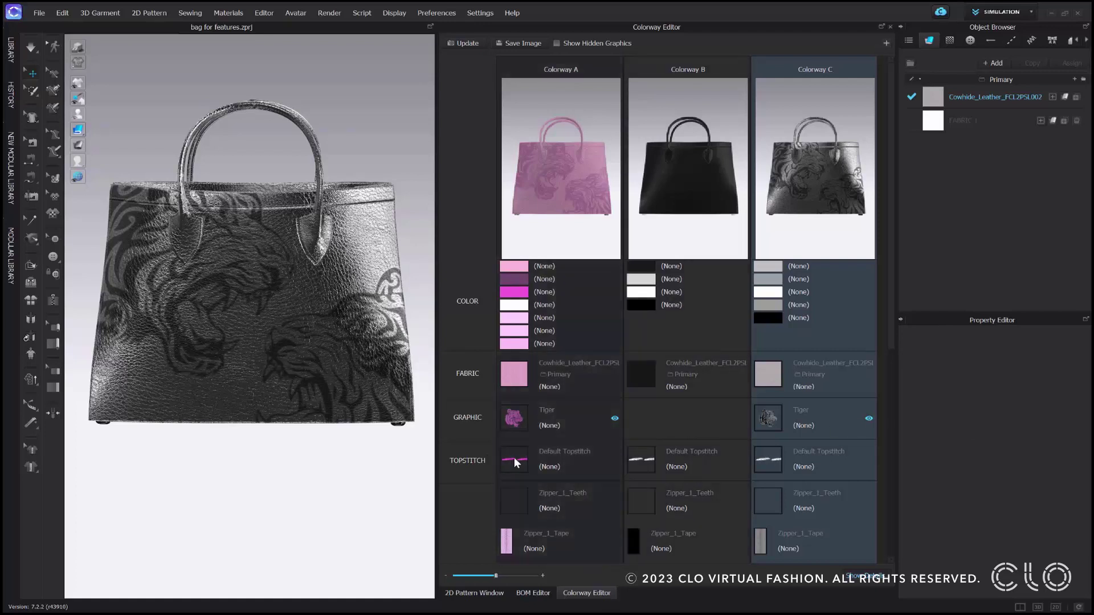
- Select Colorway C's Default Topstitch in the Colorway Editor and examine its highlighted seams around the bag's handle
{"action": "left_click", "coordinate": [1011, 42]}
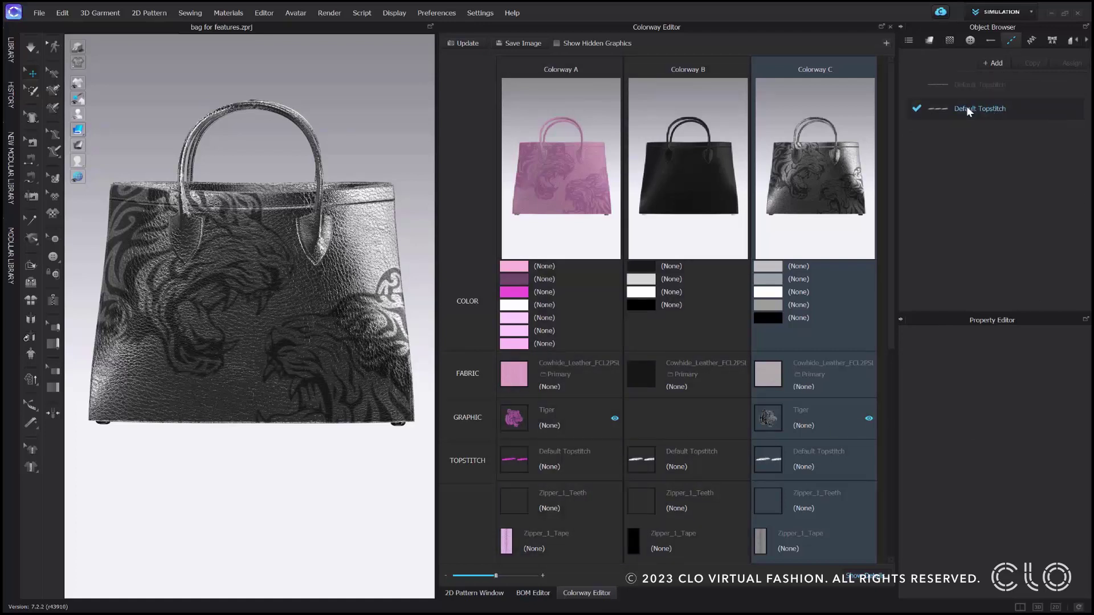
{"action": "left_click", "coordinate": [996, 109]}
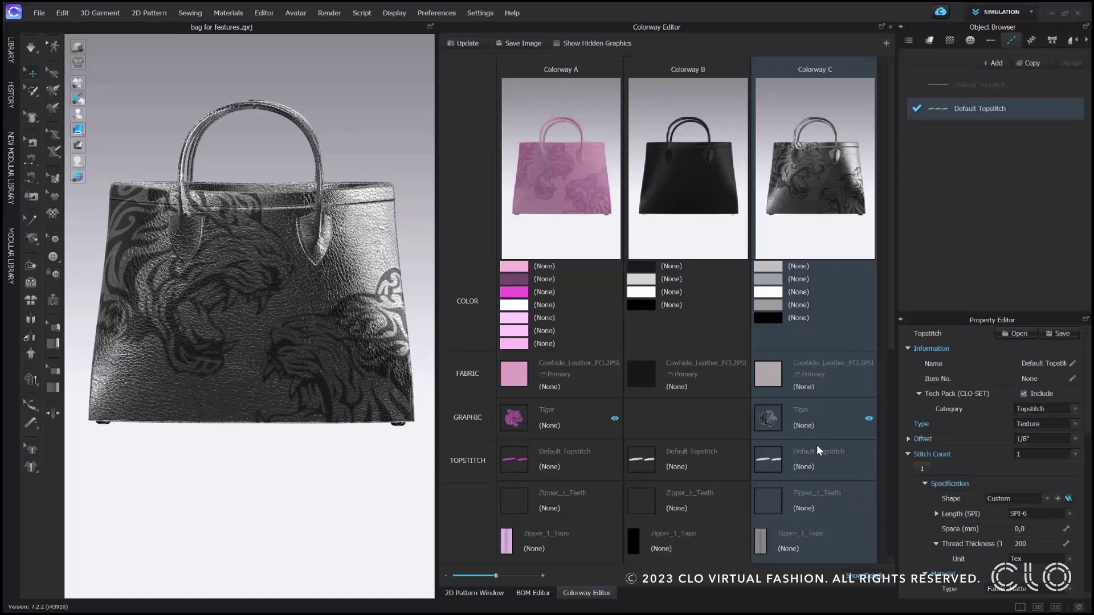
{"action": "left_click", "coordinate": [769, 460]}
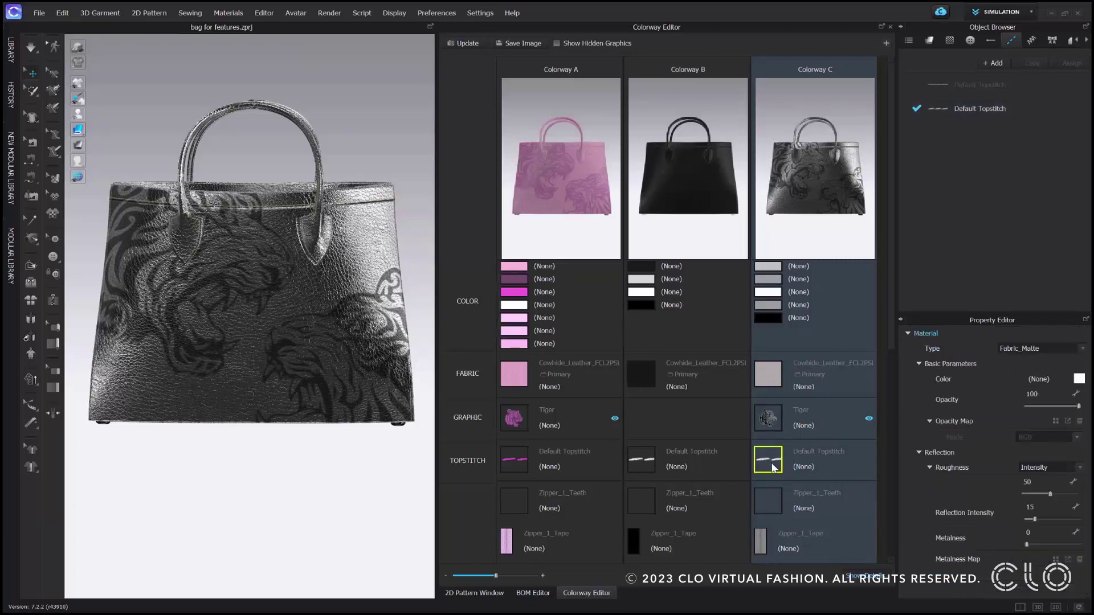
{"action": "scroll", "coordinate": [171, 244], "scroll_direction": "up", "scroll_amount": 5}
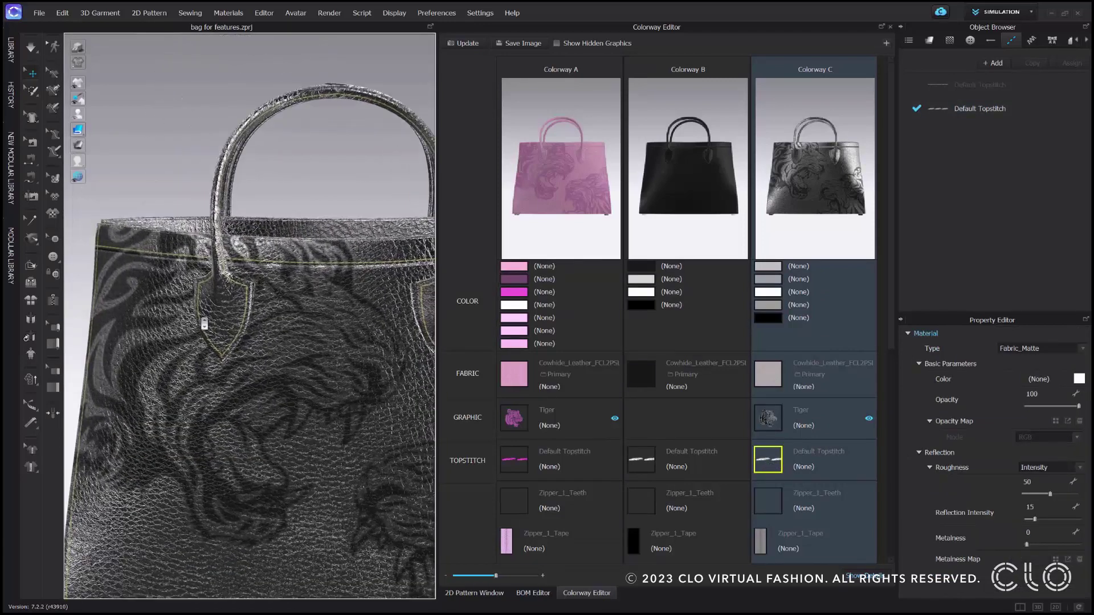
{"action": "scroll", "coordinate": [204, 323], "scroll_direction": "up", "scroll_amount": 3}
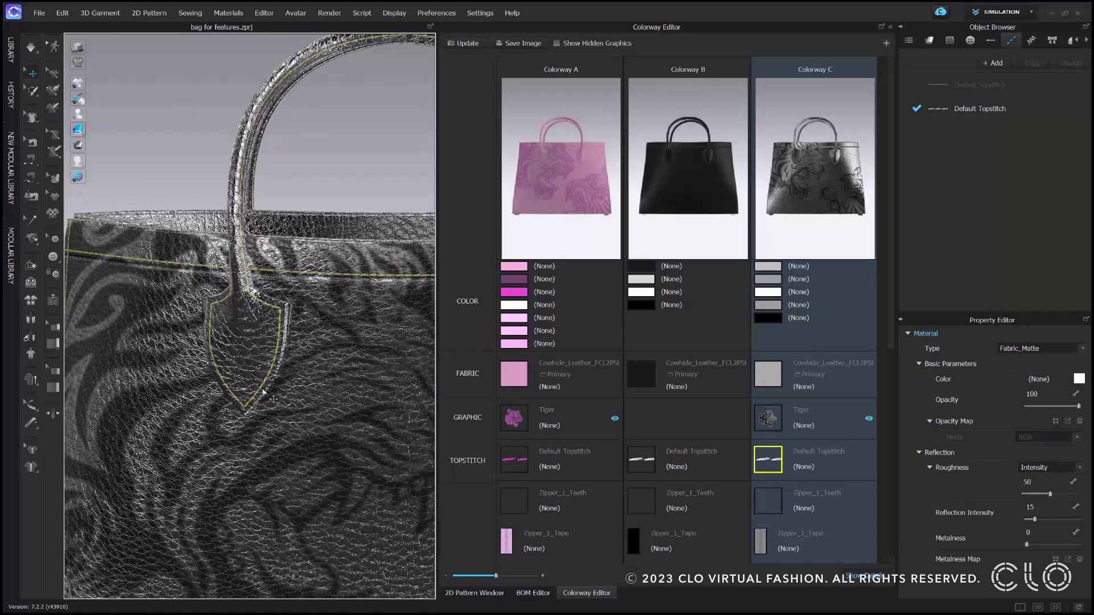
{"action": "scroll", "coordinate": [264, 393], "scroll_direction": "down", "scroll_amount": 8}
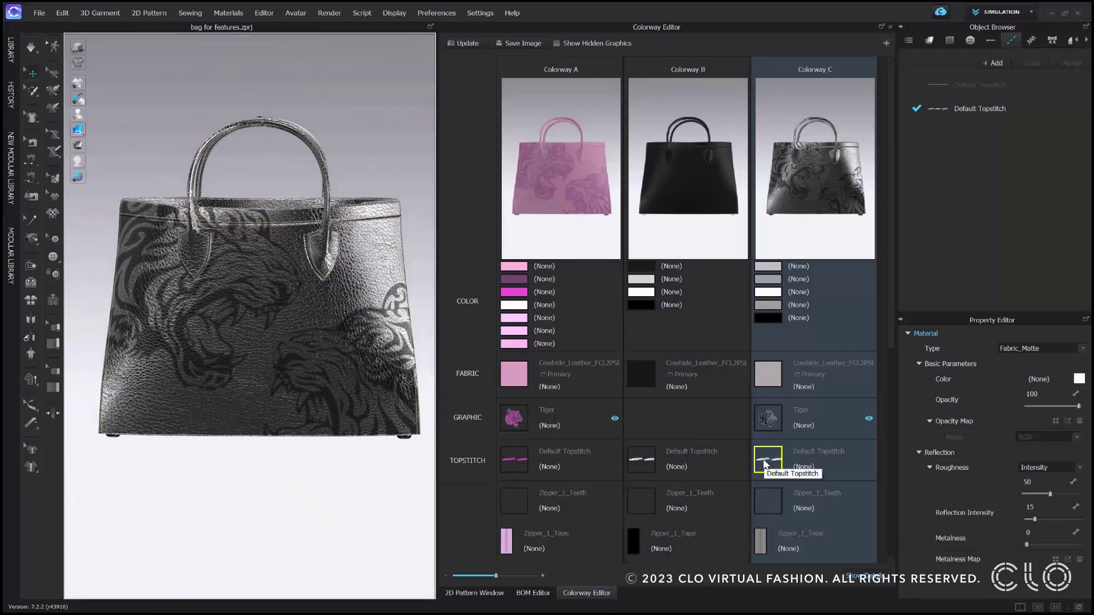
- Highlight Colorway C's Tiger graphic and its Cowhide_Leather fabric on the bag from the Colorway Editor
{"action": "left_click", "coordinate": [772, 417]}
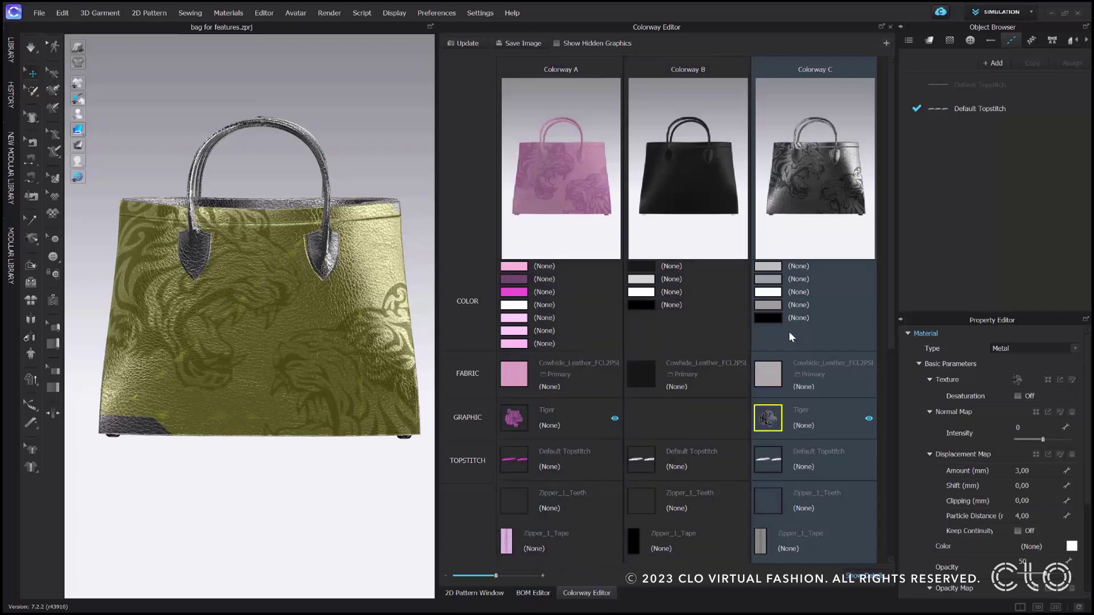
{"action": "left_click", "coordinate": [929, 41]}
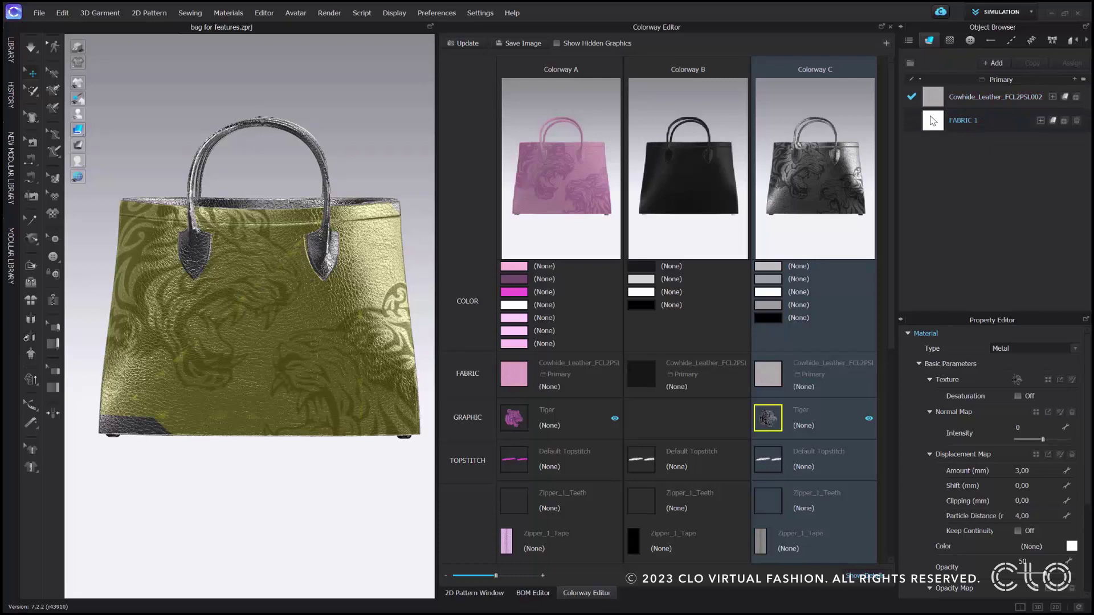
{"action": "left_click", "coordinate": [773, 371]}
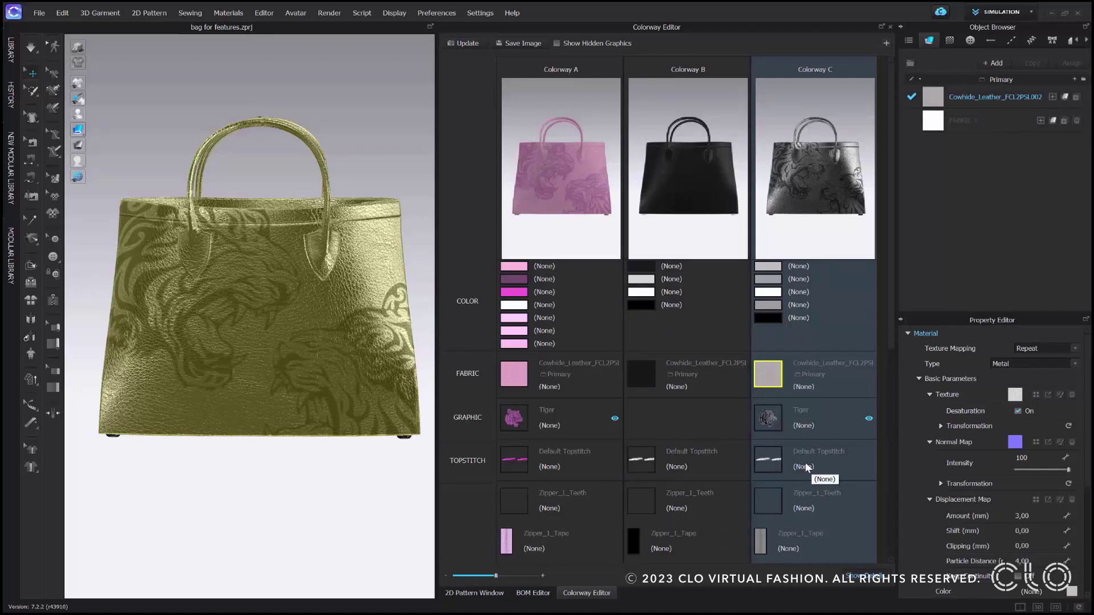
- Highlight Colorway C's first Bag Stand trim under the bag and show the trims in the Object Browser
{"action": "scroll", "coordinate": [814, 463], "scroll_direction": "down", "scroll_amount": 1}
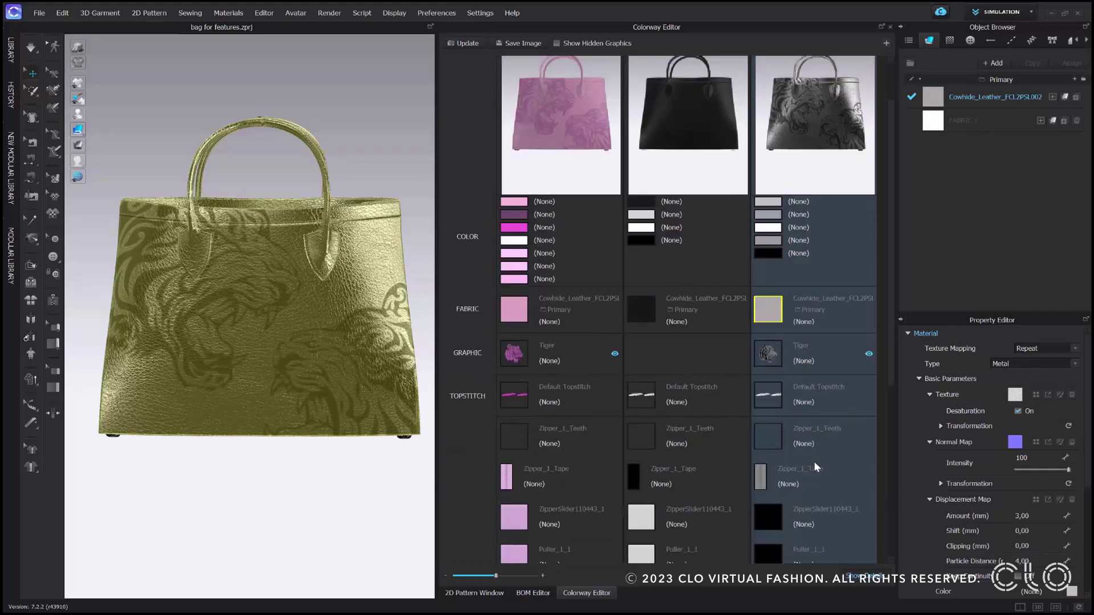
{"action": "scroll", "coordinate": [814, 460], "scroll_direction": "down", "scroll_amount": 5}
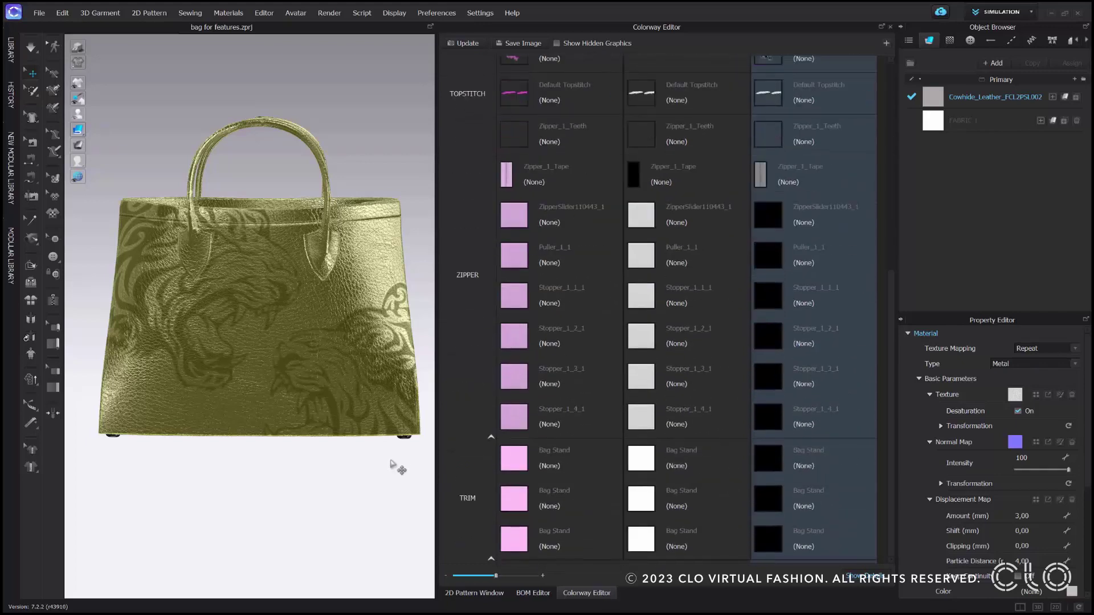
{"action": "scroll", "coordinate": [344, 403], "scroll_direction": "up", "scroll_amount": 8}
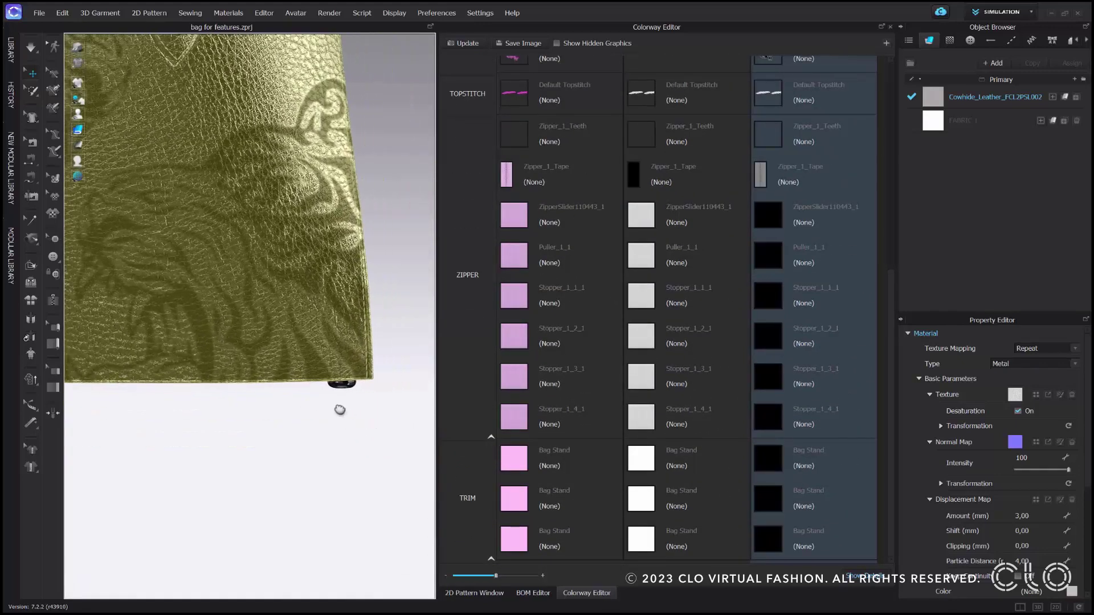
{"action": "scroll", "coordinate": [340, 405], "scroll_direction": "down", "scroll_amount": 1}
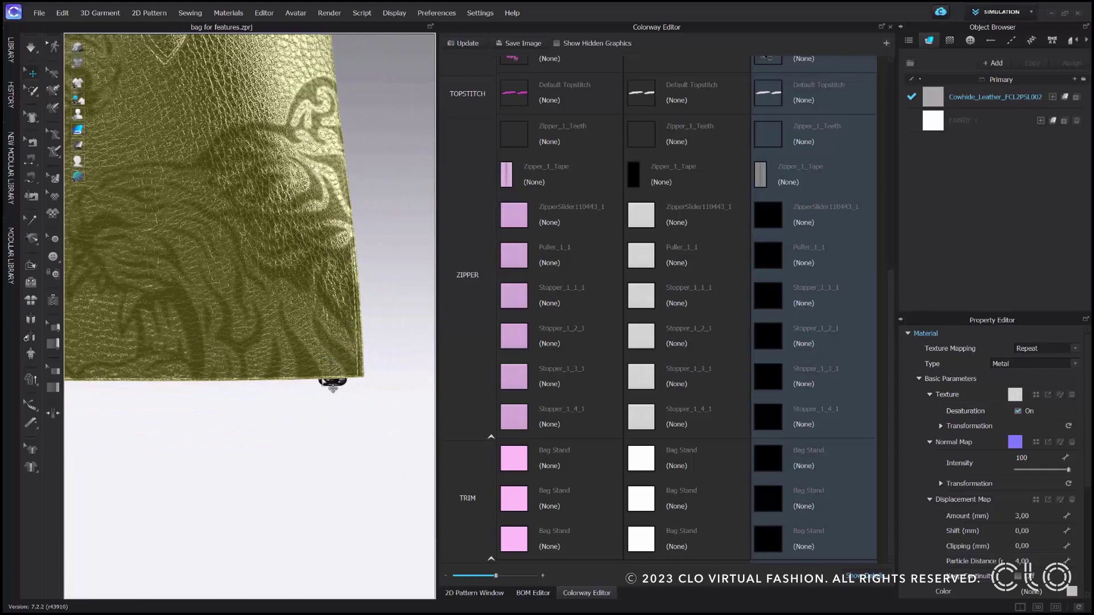
{"action": "left_click", "coordinate": [770, 460]}
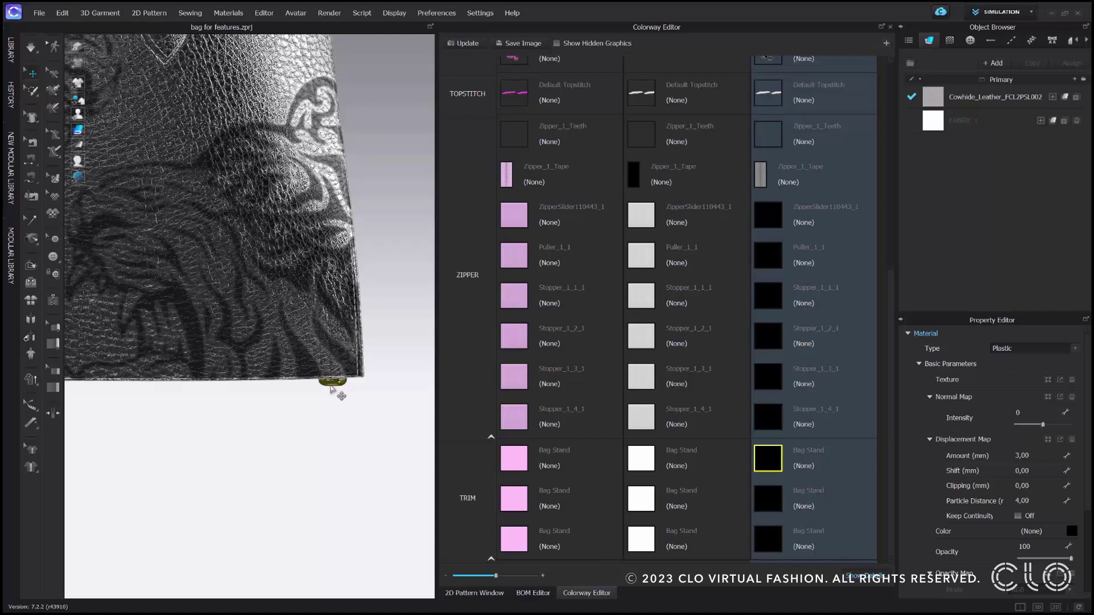
{"action": "left_click", "coordinate": [1051, 41]}
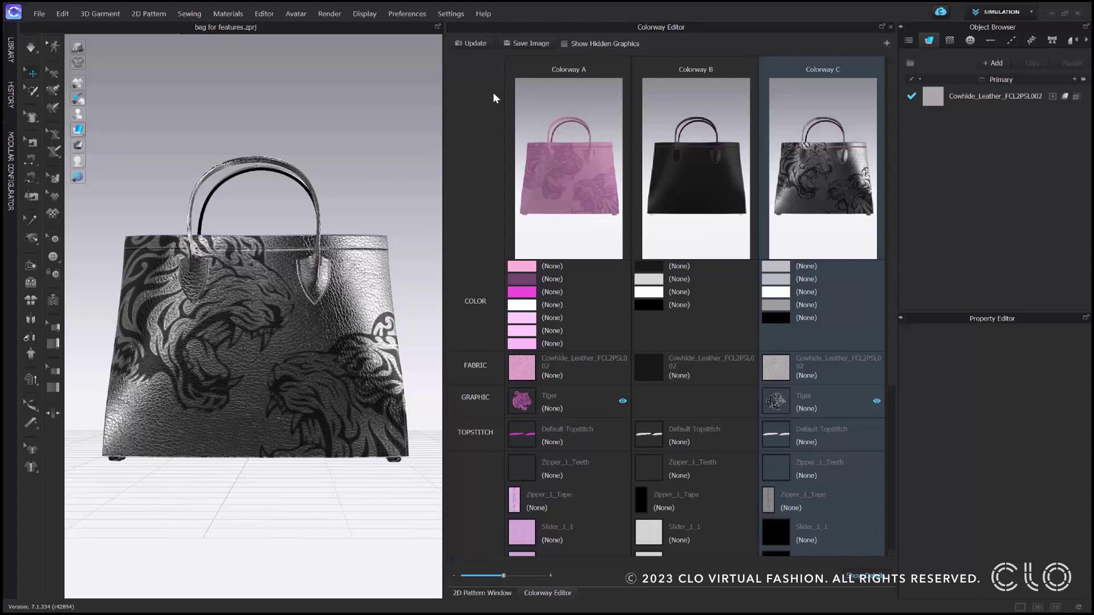
- Save the colorways' 3D Window image as PNG file Bag Colorway 7.1 in the 7.1 Comparison folder
{"action": "left_click", "coordinate": [528, 43]}
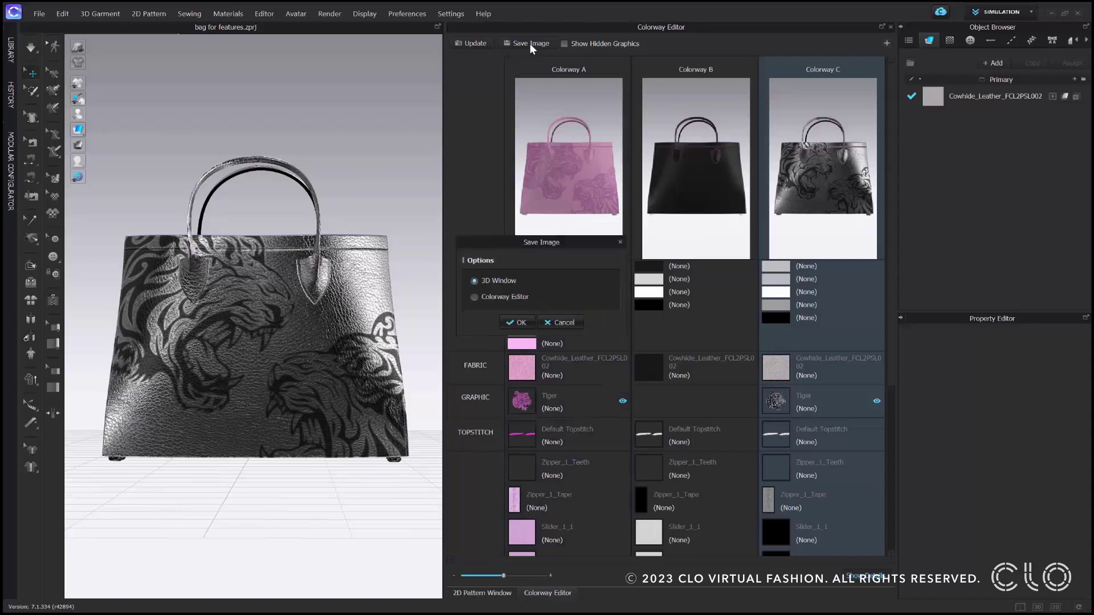
{"action": "left_click", "coordinate": [541, 275]}
{"action": "type", "text": "Bag Coloraw"}
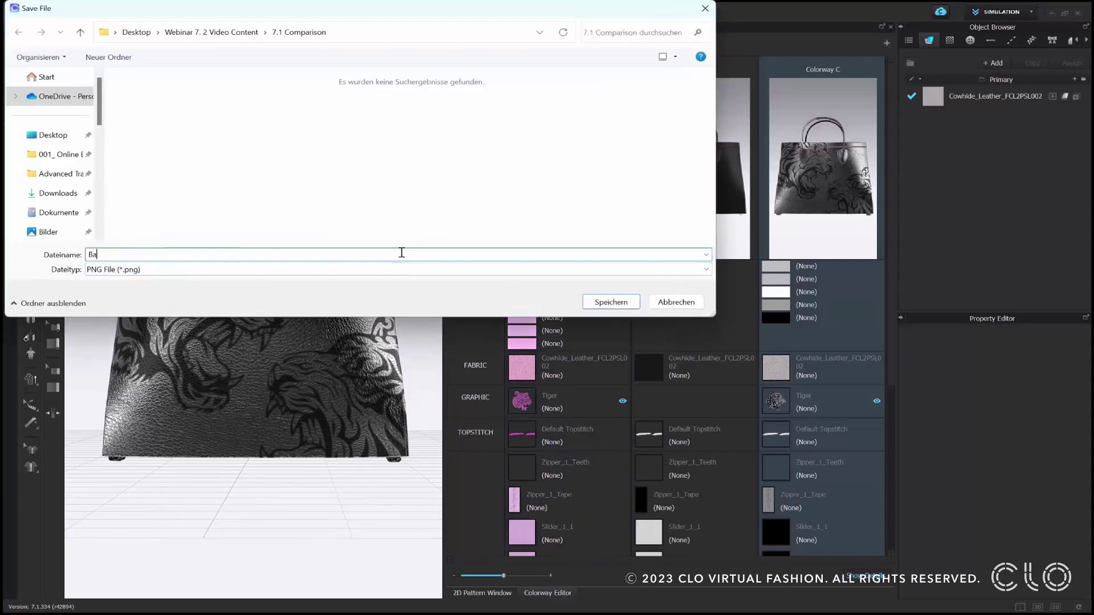
{"action": "type", "text": "way"}
{"action": "type", "text": " 7.1_"}
{"action": "left_click", "coordinate": [611, 301]}
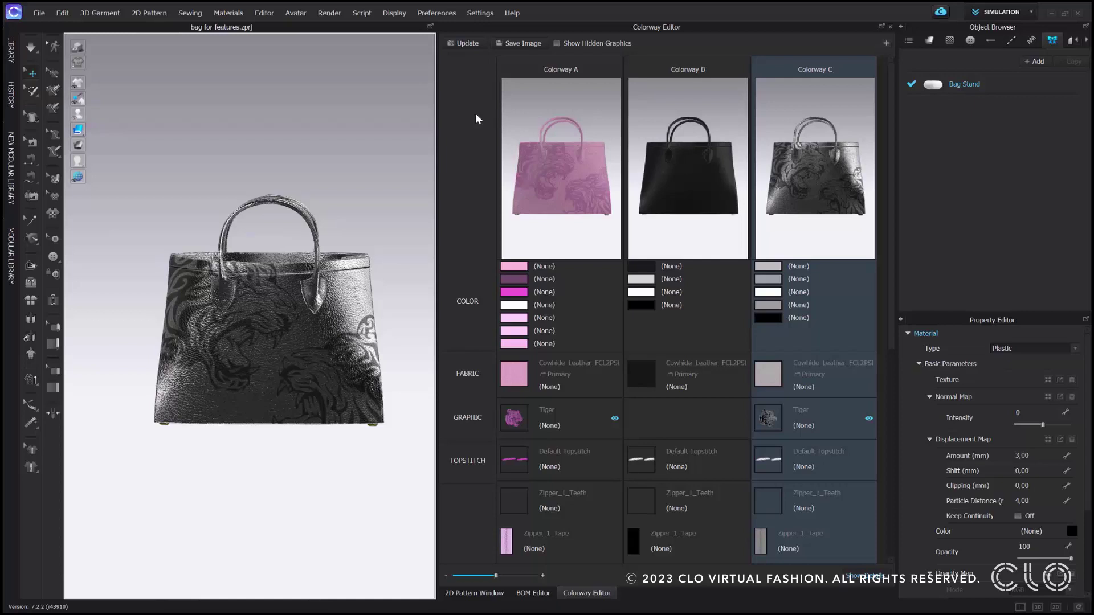
- Save the colorways' 3D Window image as PNG file Bag Colorways 7.2 in the Colorways folder and open that folder
{"action": "left_click", "coordinate": [525, 43]}
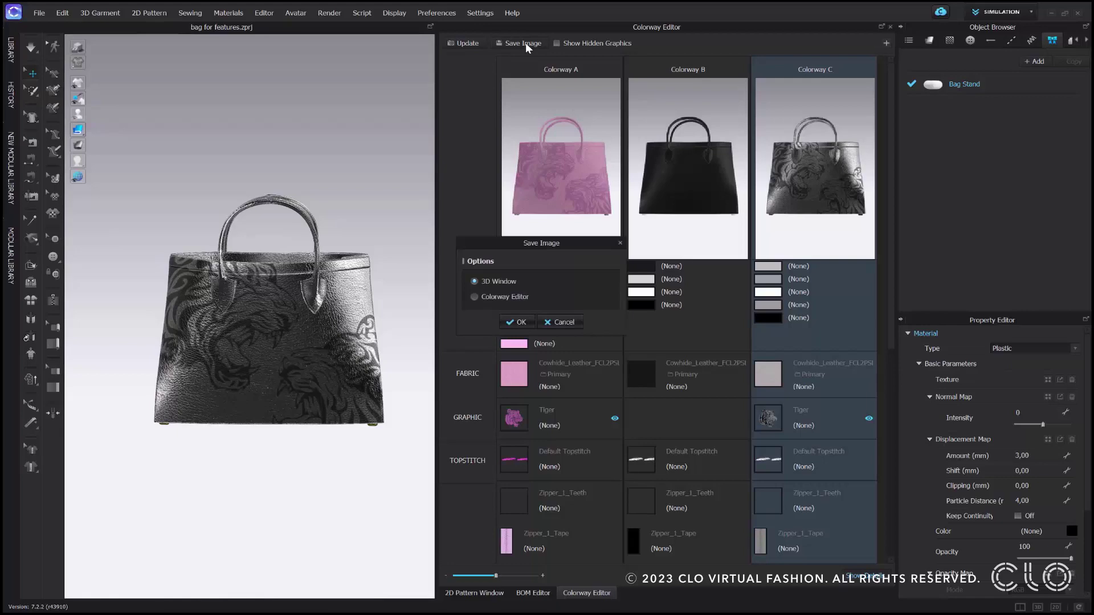
{"action": "left_click", "coordinate": [516, 321]}
{"action": "type", "text": "Bag Colorways 7.2"}
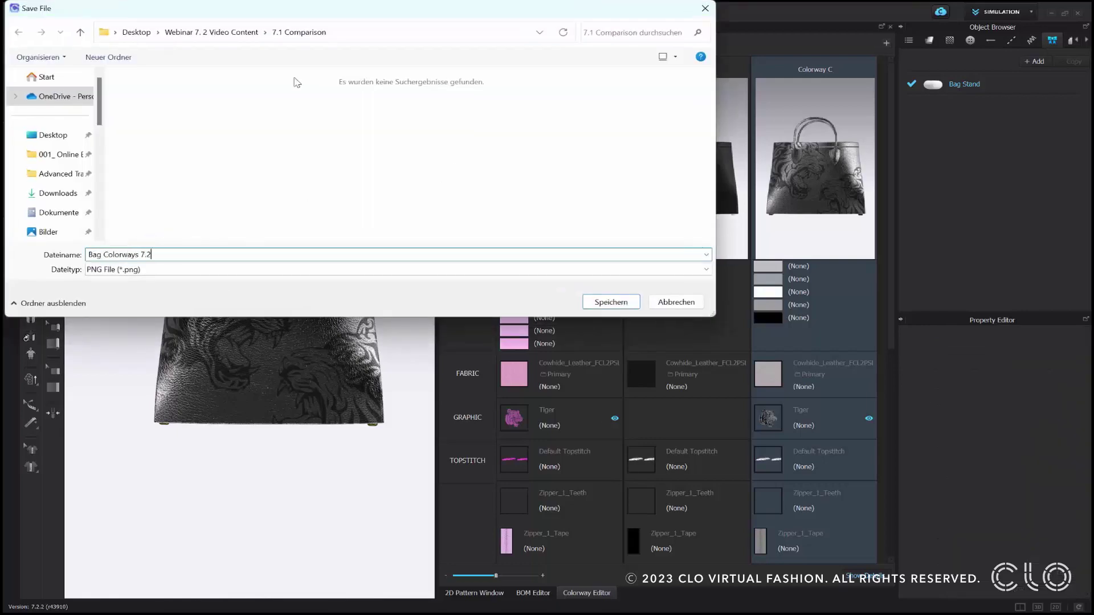
{"action": "left_click", "coordinate": [211, 32]}
{"action": "double_click", "coordinate": [224, 106]}
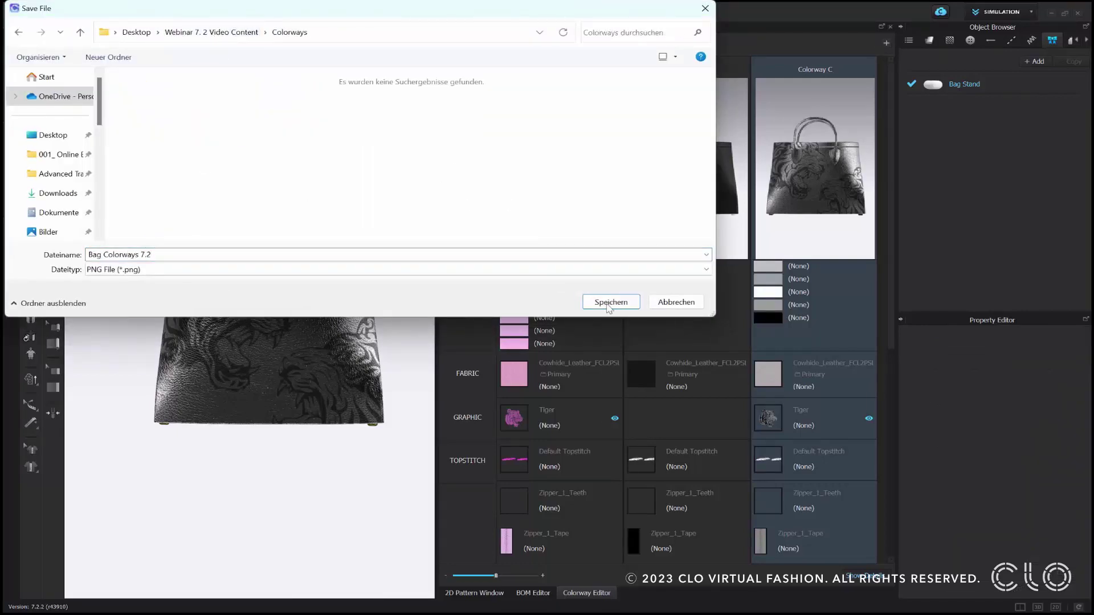
{"action": "left_click", "coordinate": [610, 302]}
{"action": "left_click", "coordinate": [684, 489]}
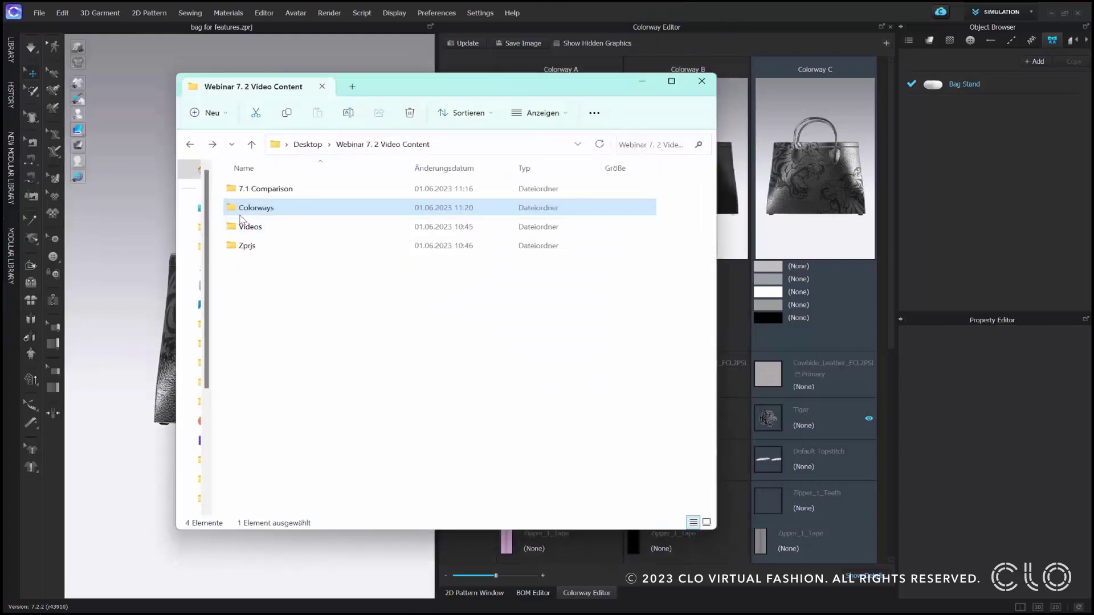
{"action": "double_click", "coordinate": [239, 213]}
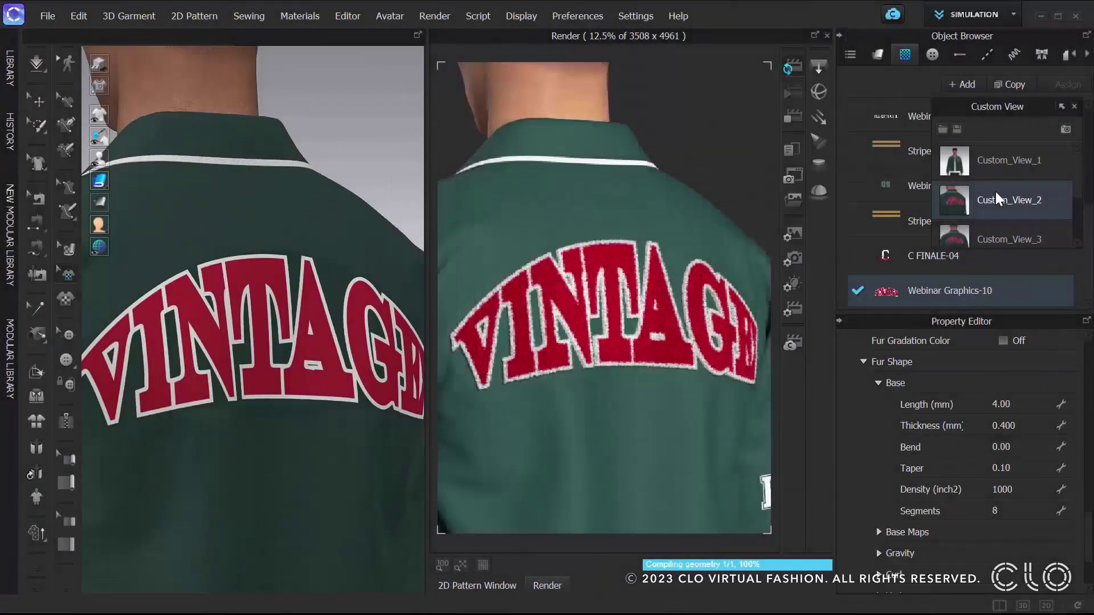
- View the VINTAGE fur graphic in the interactive render from Custom_View_3 and Custom_View_5
{"action": "scroll", "coordinate": [996, 191], "scroll_direction": "down", "scroll_amount": 1}
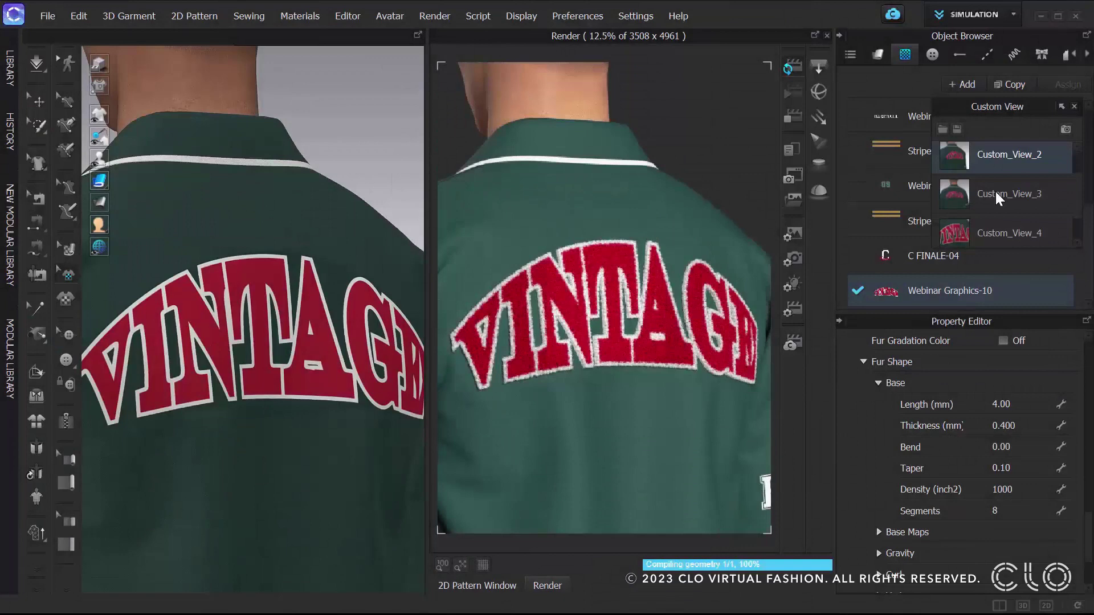
{"action": "left_click", "coordinate": [995, 194]}
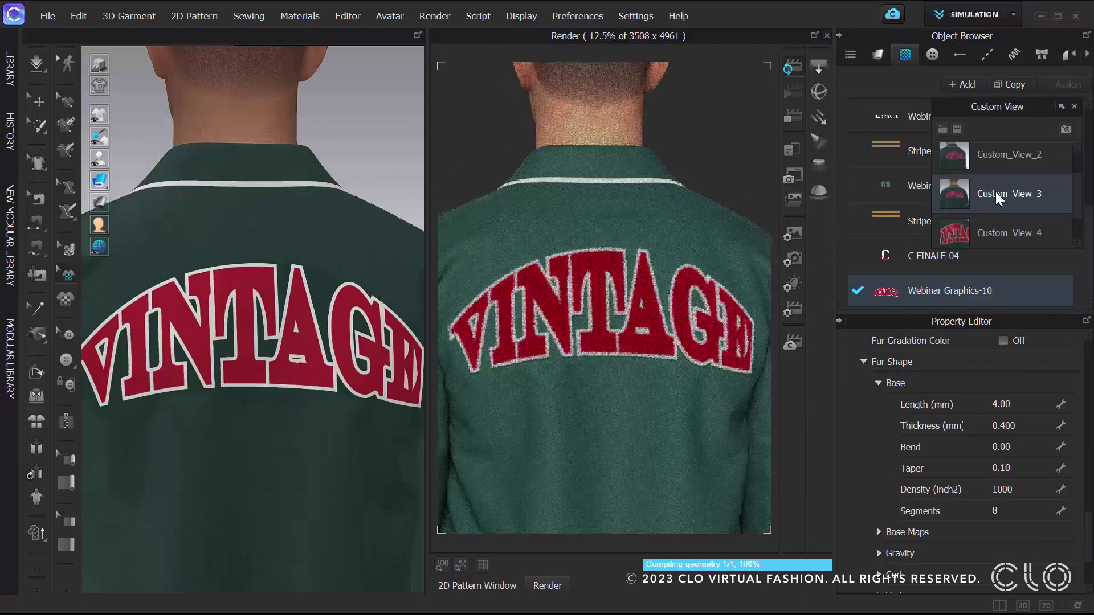
{"action": "scroll", "coordinate": [995, 192], "scroll_direction": "down", "scroll_amount": 1}
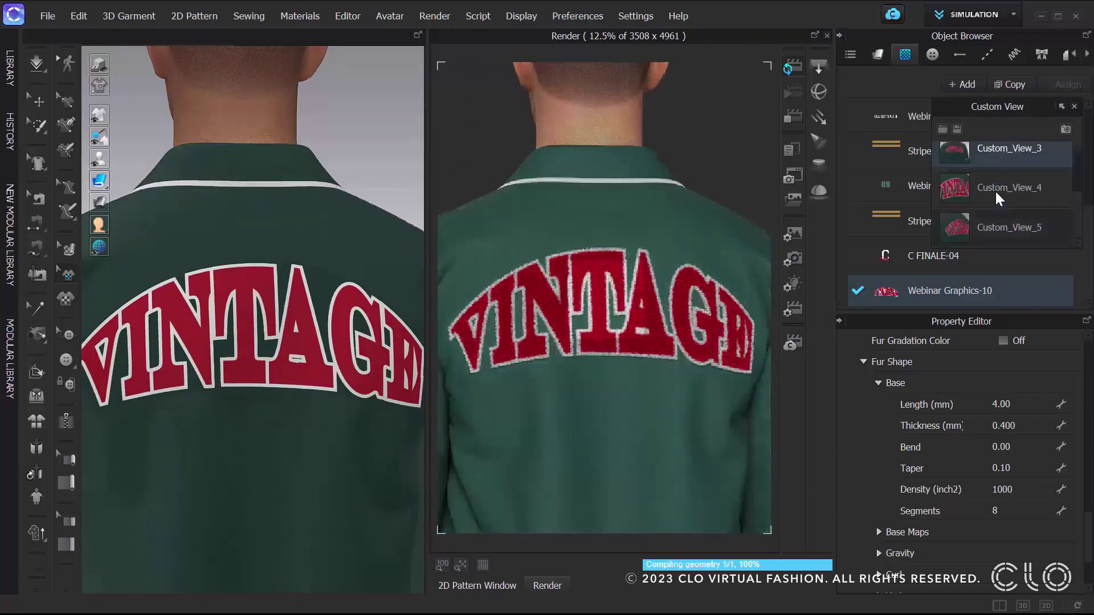
{"action": "left_click", "coordinate": [998, 226]}
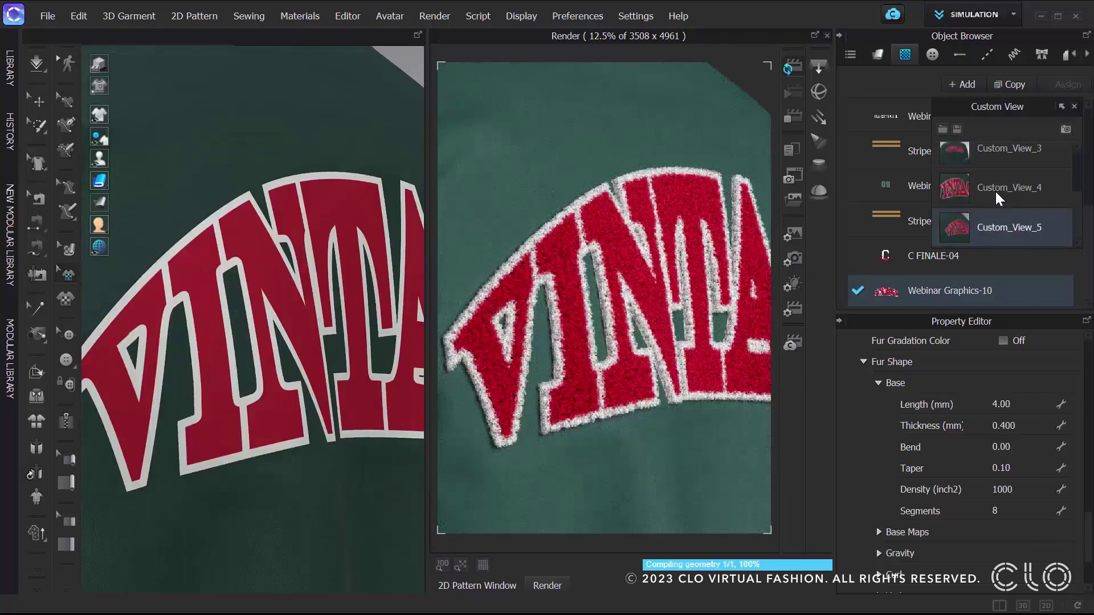
- Set the base fur length of the VINTAGE graphic on the jacket back to 0.01 mm
{"action": "left_click", "coordinate": [1002, 404]}
{"action": "type", "text": "0."}
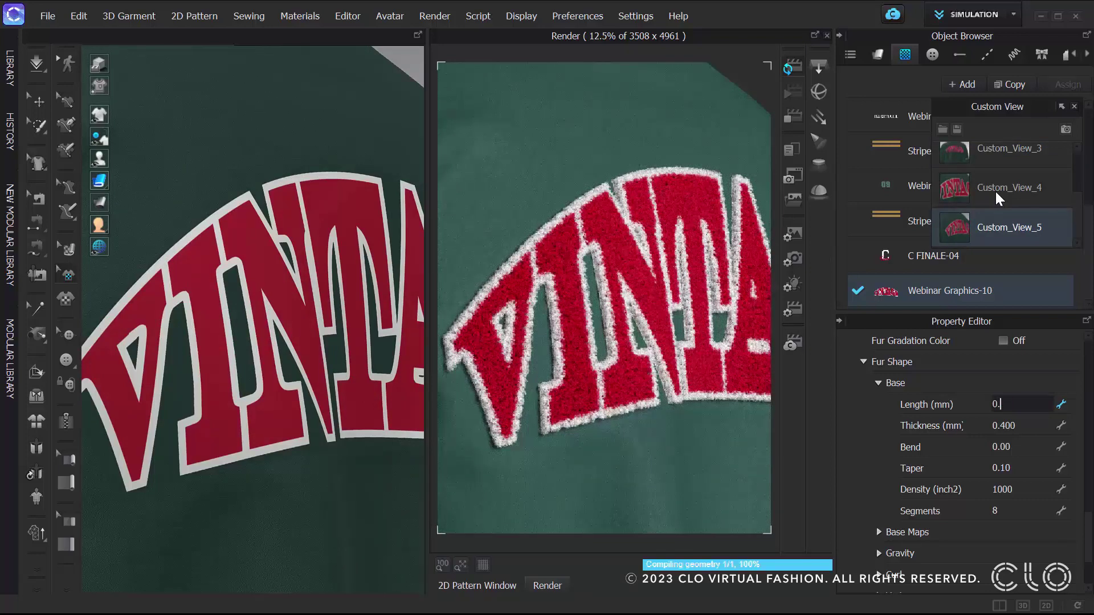
{"action": "type", "text": "01"}
{"action": "key", "text": "Return"}
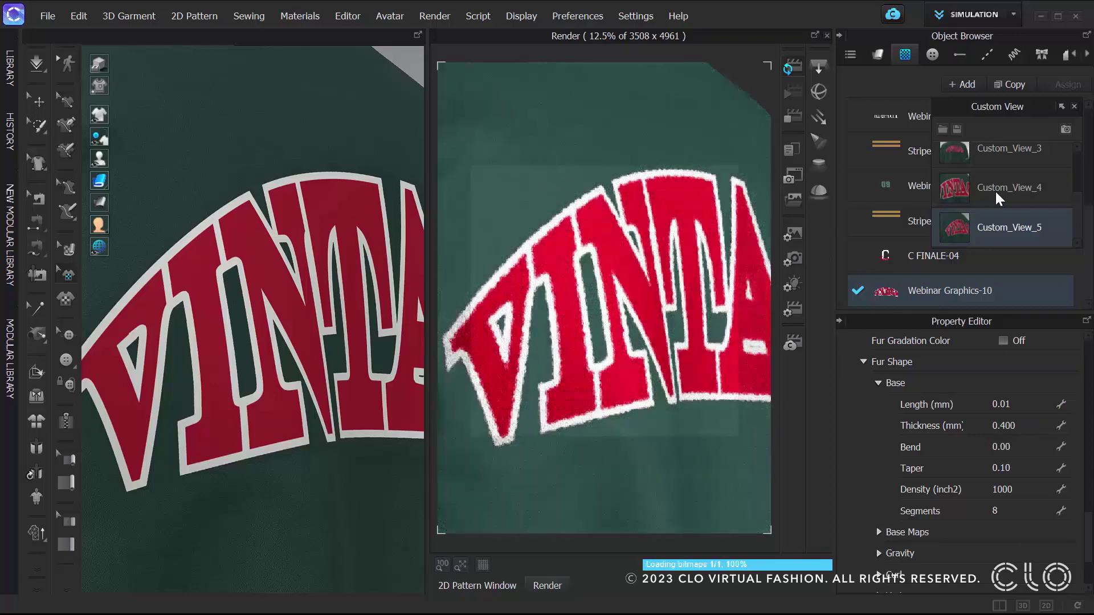
- Return the jacket render to Custom_View_3 and Custom_View_2 to examine the shortened fur
{"action": "key", "text": "Up"}
{"action": "key", "text": "Up"}
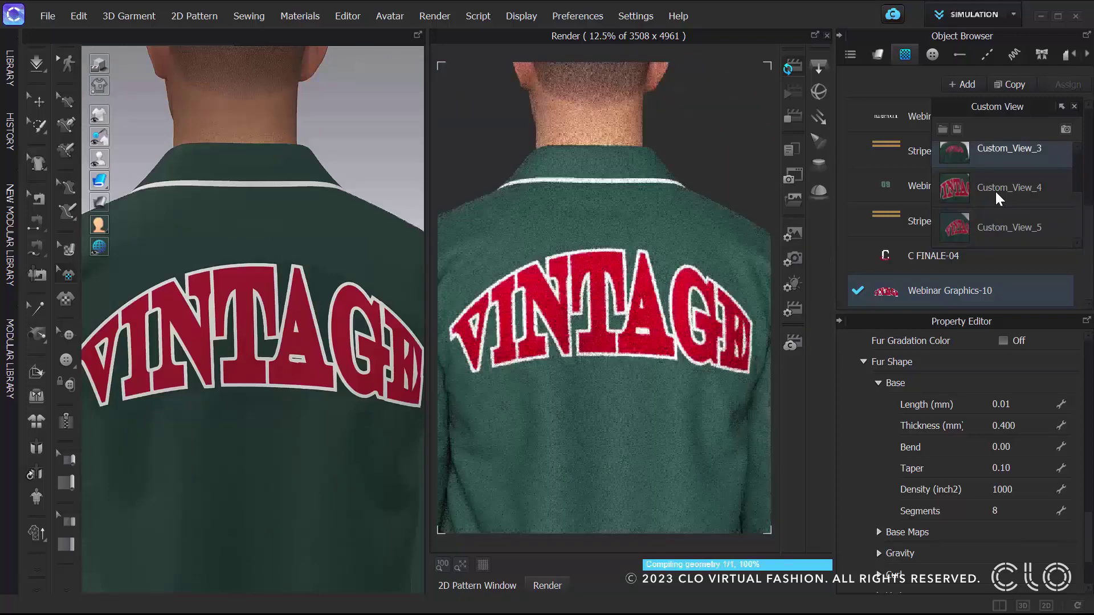
{"action": "scroll", "coordinate": [996, 192], "scroll_direction": "up", "scroll_amount": 2}
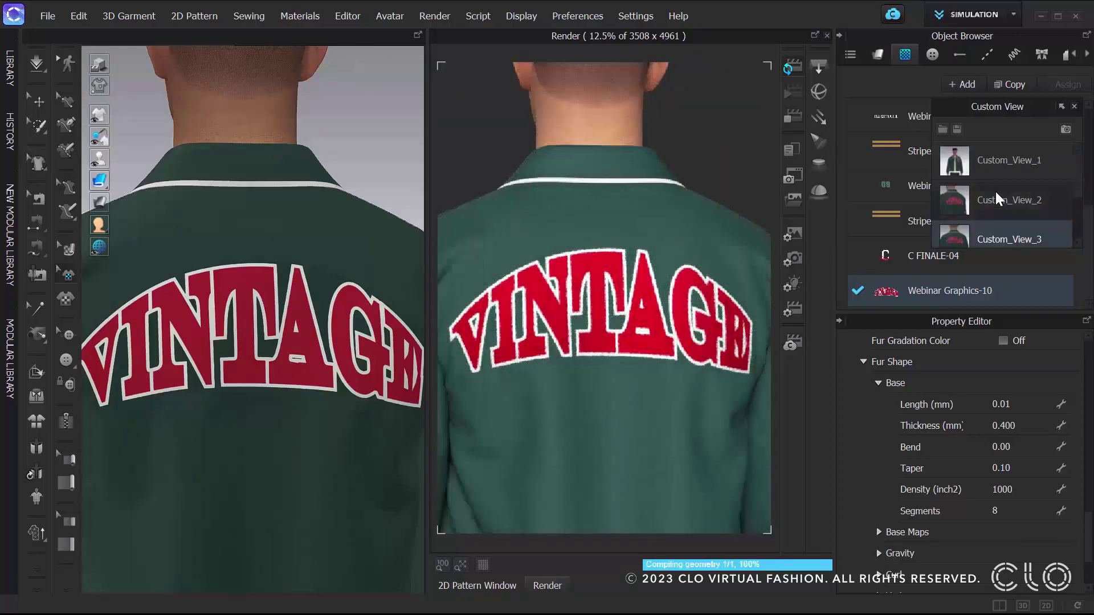
{"action": "left_click", "coordinate": [996, 199]}
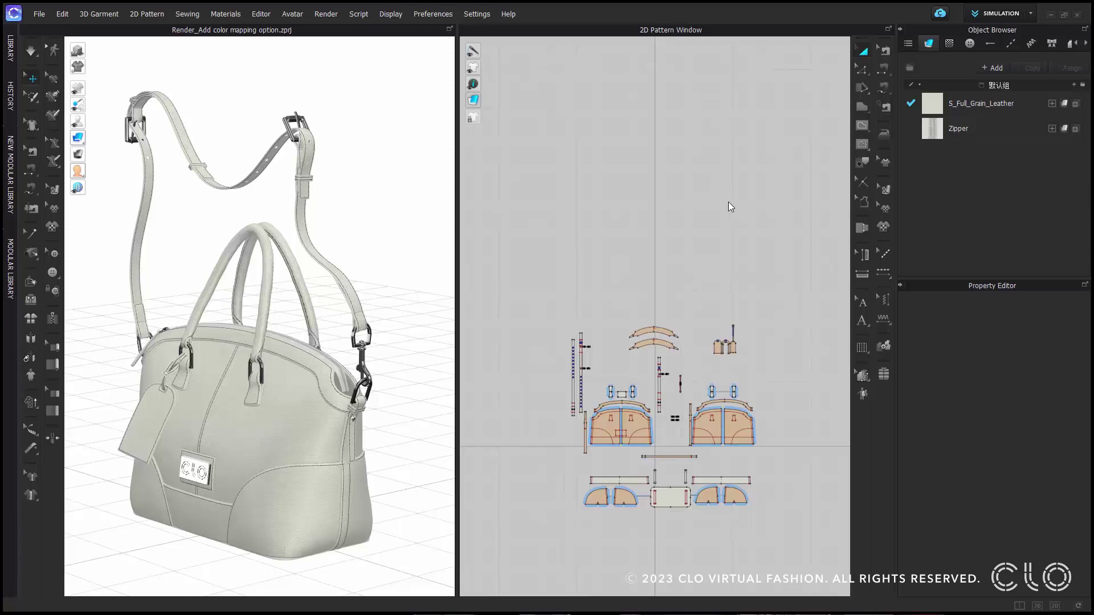
- Open the Render window for the handbag project and show its render properties
{"action": "left_click", "coordinate": [332, 15]}
{"action": "left_click", "coordinate": [334, 27]}
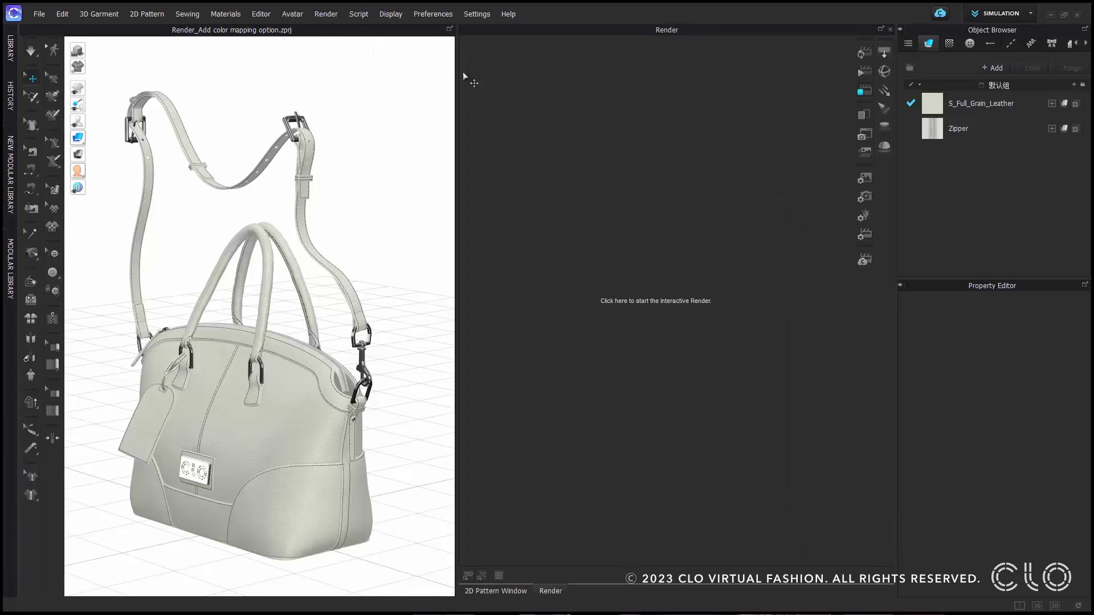
{"action": "left_click", "coordinate": [865, 234]}
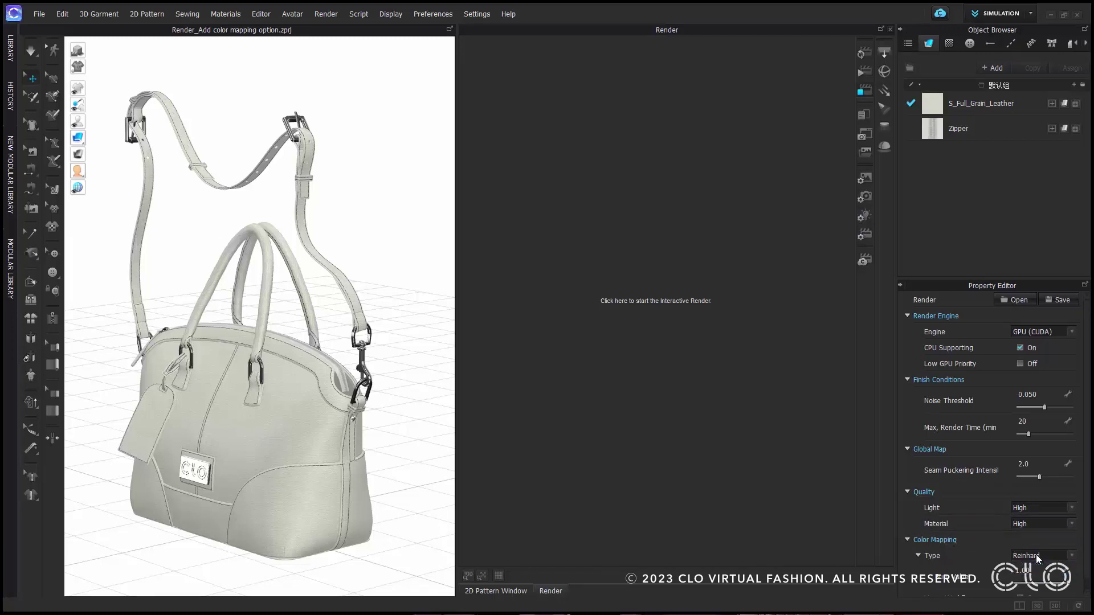
- Set the Reinhard color mapping Burn Value to 0.5 and restart the handbag's interactive render
{"action": "scroll", "coordinate": [1036, 555], "scroll_direction": "down", "scroll_amount": 1}
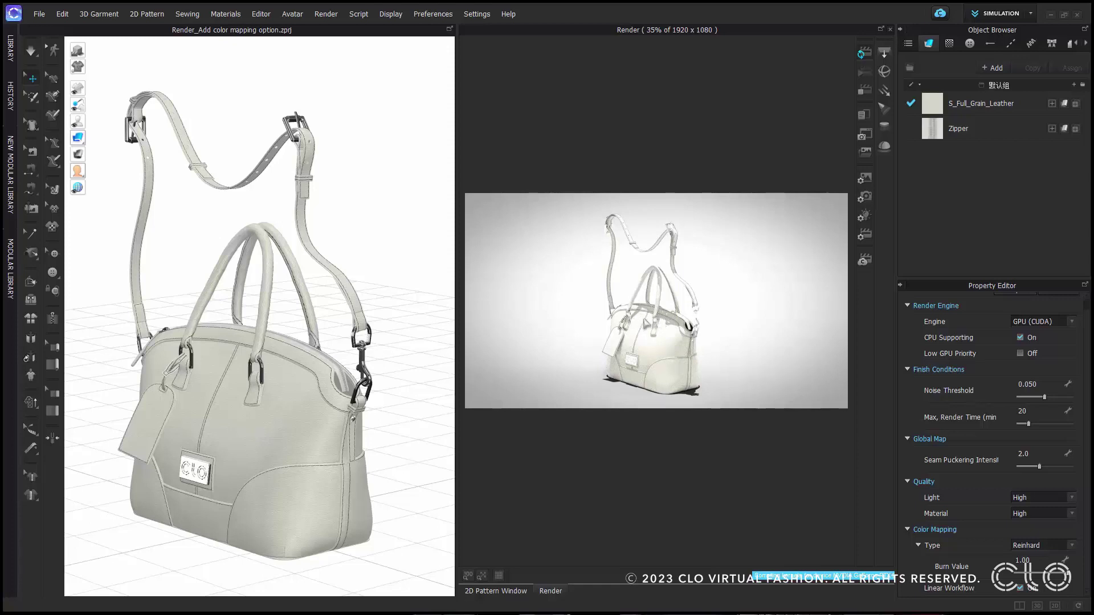
{"action": "double_click", "coordinate": [1031, 560]}
{"action": "type", "text": "0.5"}
{"action": "key", "text": "Return"}
{"action": "left_click", "coordinate": [862, 90]}
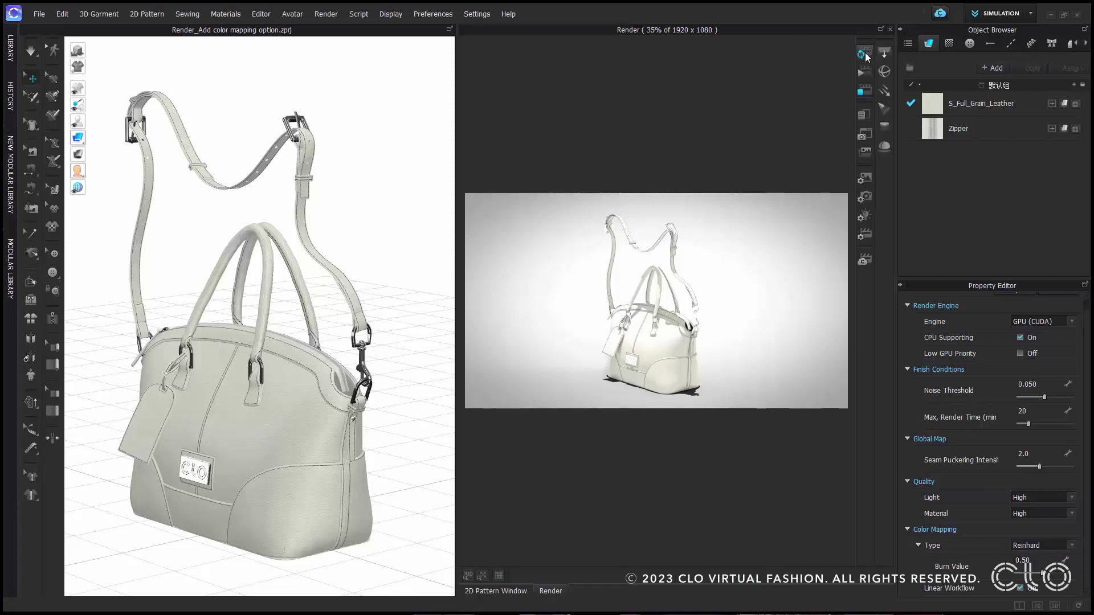
{"action": "left_click", "coordinate": [865, 52]}
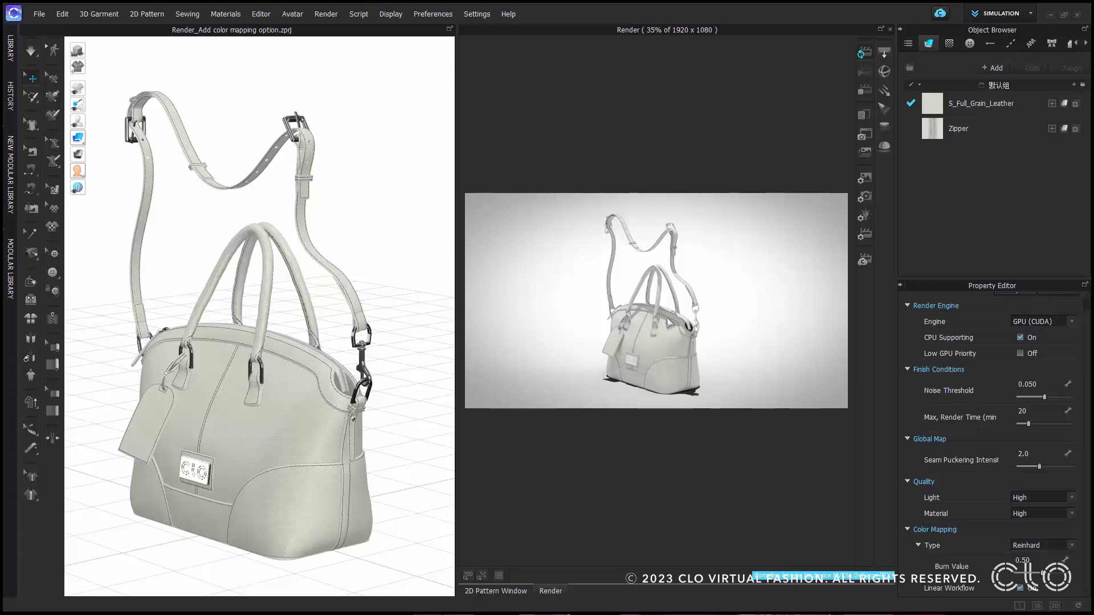
- Change the Color Mapping type to HSV exponential and restart the handbag's interactive render
{"action": "left_click", "coordinate": [1040, 547]}
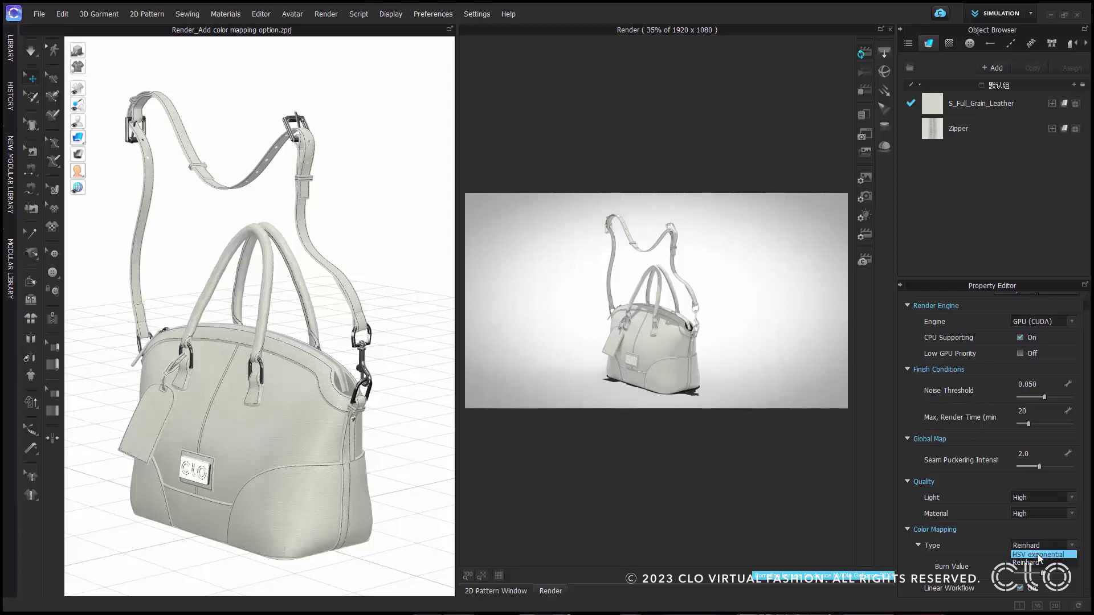
{"action": "left_click", "coordinate": [1037, 554]}
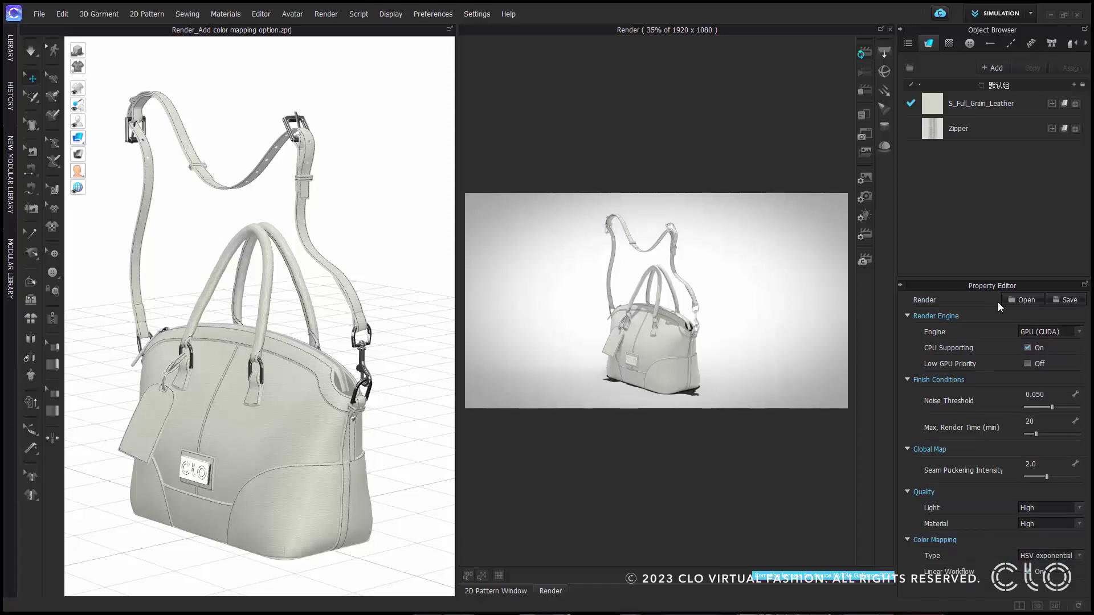
{"action": "left_click", "coordinate": [868, 86]}
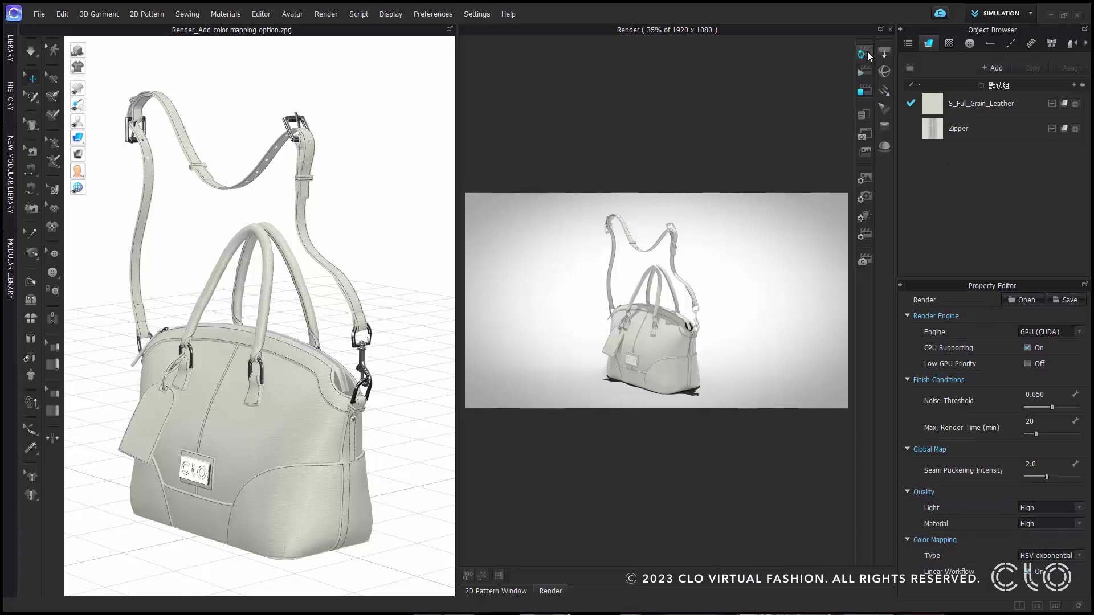
{"action": "left_click", "coordinate": [868, 55]}
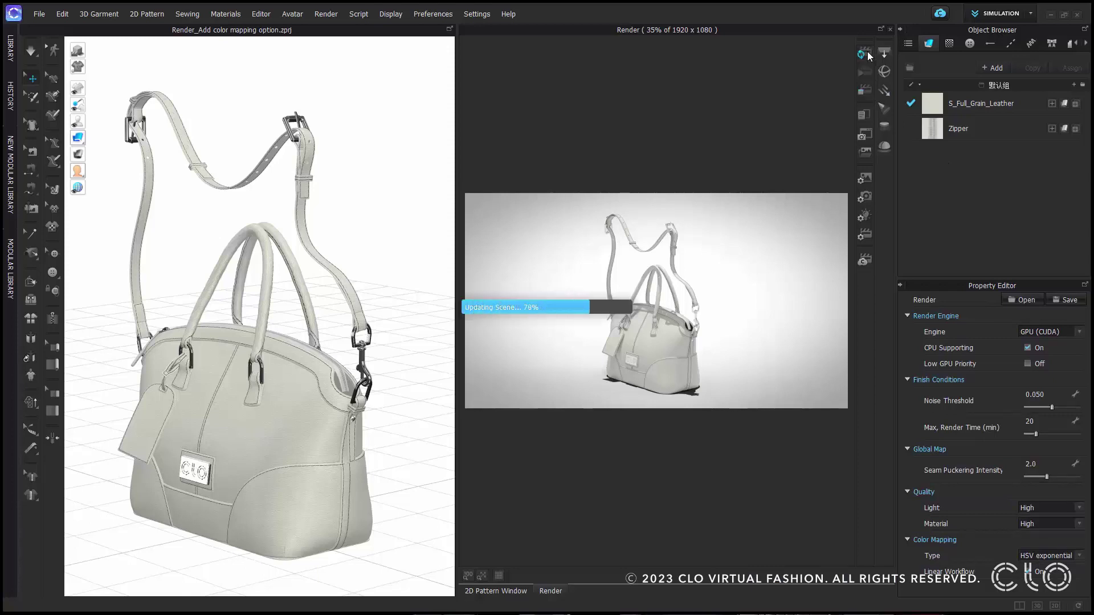
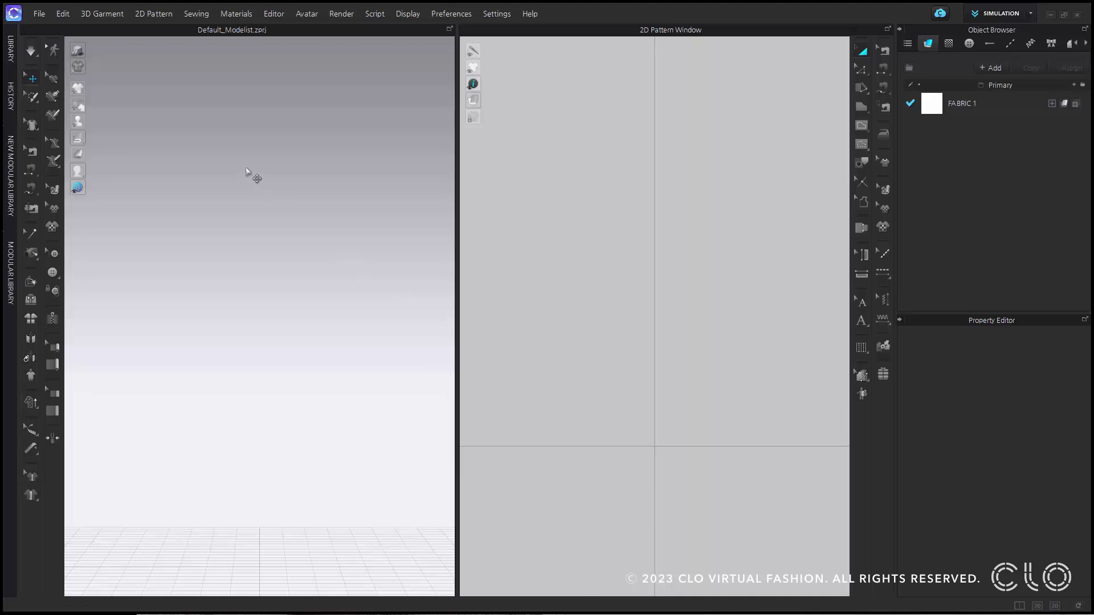
- Choose the Background_Checkboardhouse file for an OBJ import
{"action": "left_click", "coordinate": [42, 15]}
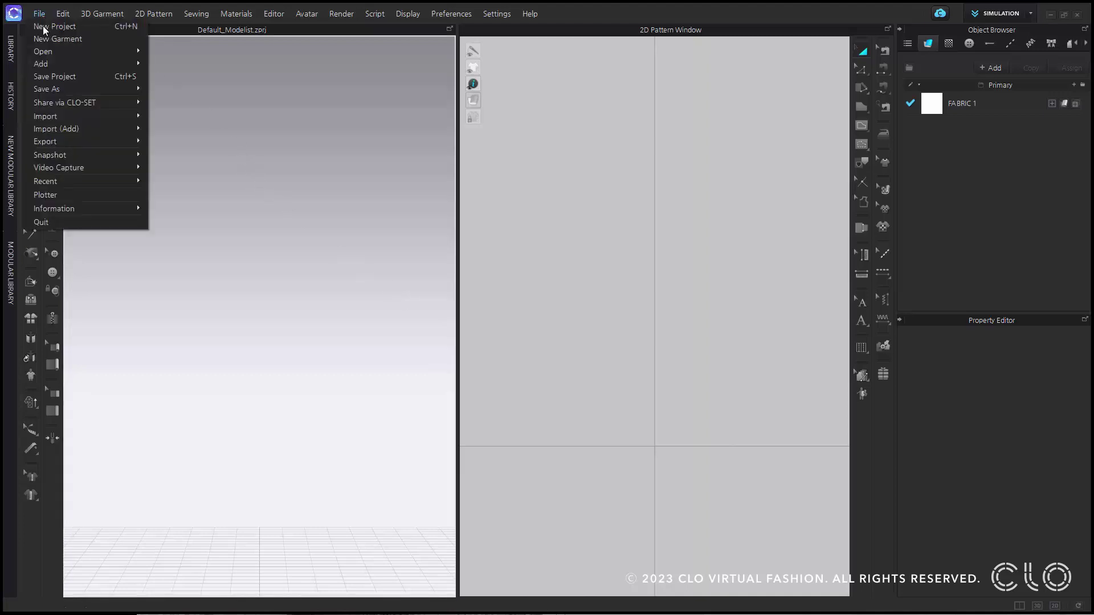
{"action": "mouse_move", "coordinate": [81, 113]}
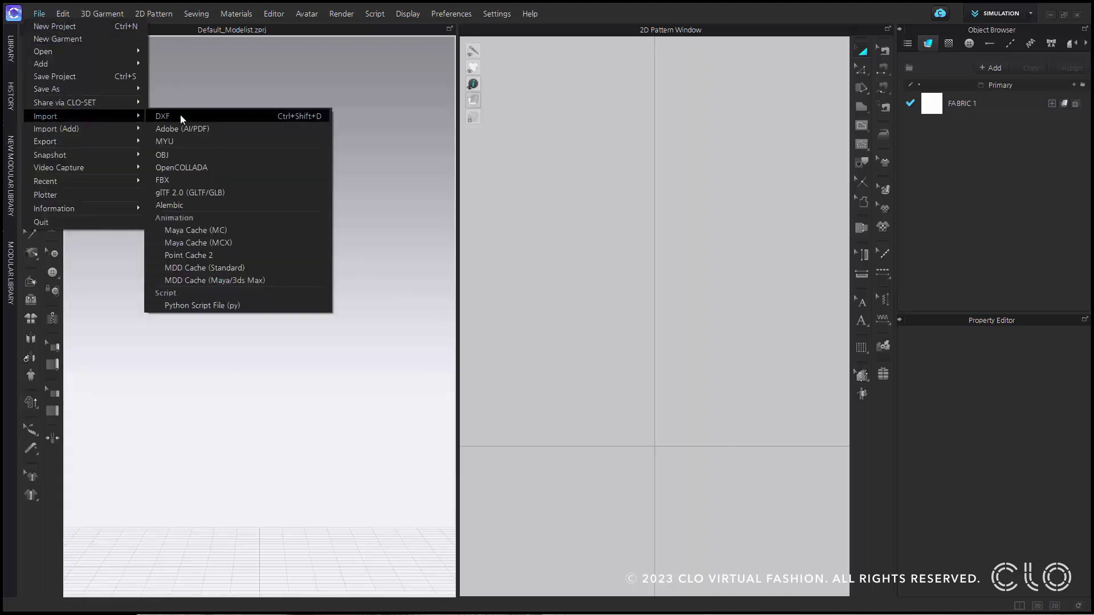
{"action": "left_click", "coordinate": [186, 154]}
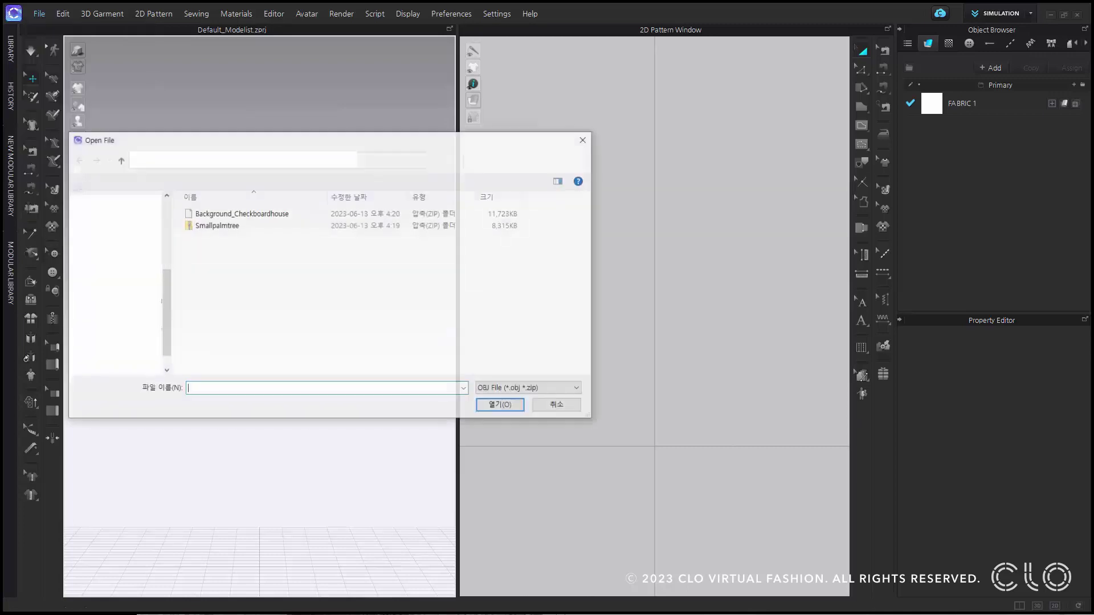
{"action": "left_click", "coordinate": [340, 213]}
{"action": "left_click", "coordinate": [485, 400]}
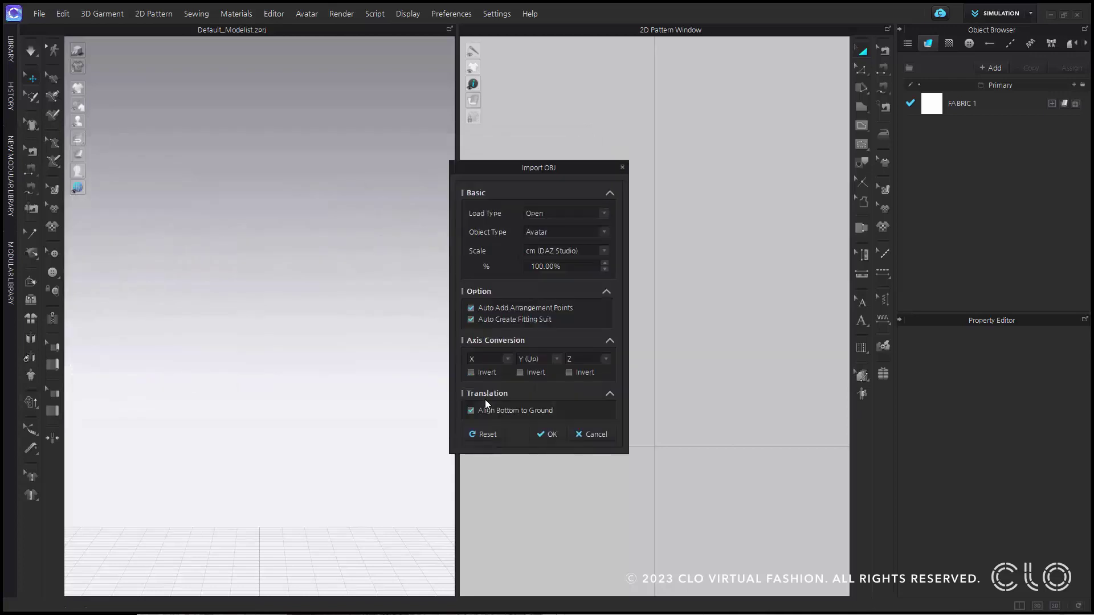
- Import the OBJ with object type Scenes & Props and scale cm (DAZ Studio), showing more of the imported room
{"action": "left_click", "coordinate": [604, 231]}
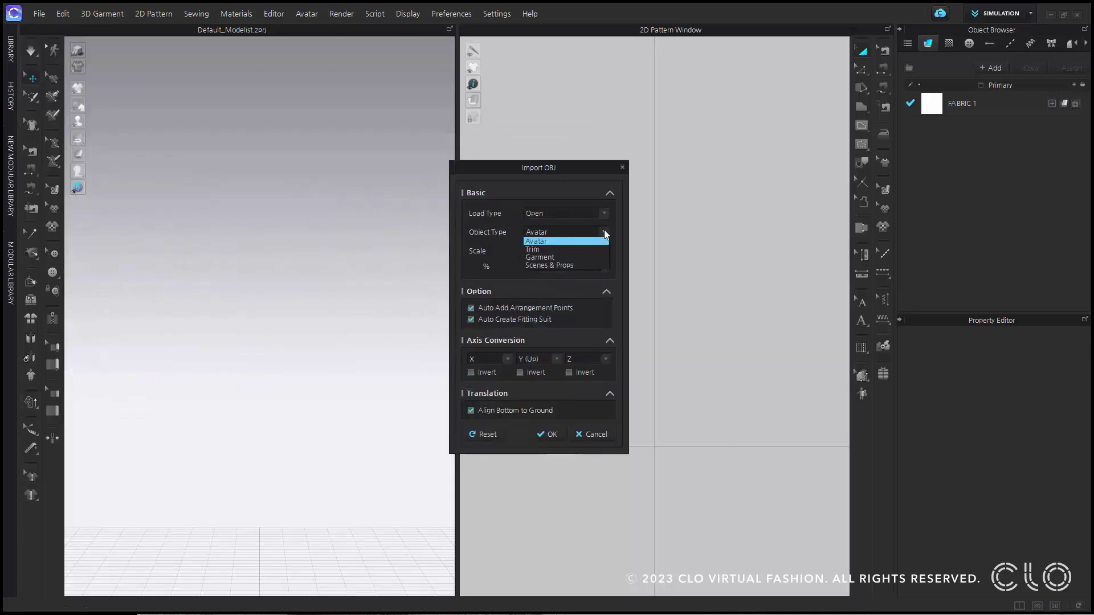
{"action": "left_click", "coordinate": [592, 266]}
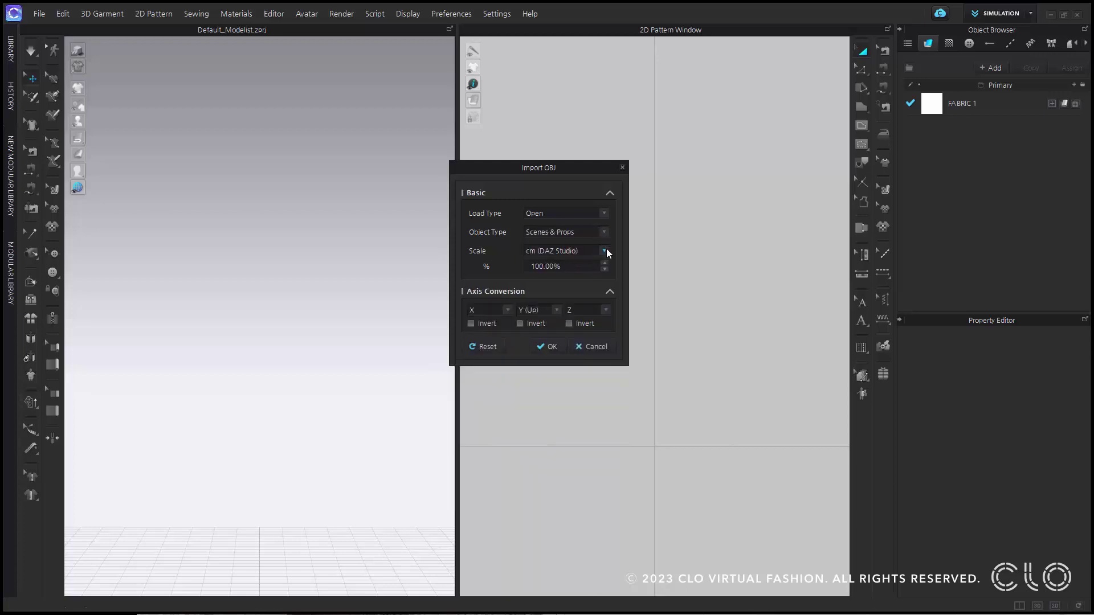
{"action": "left_click", "coordinate": [604, 252]}
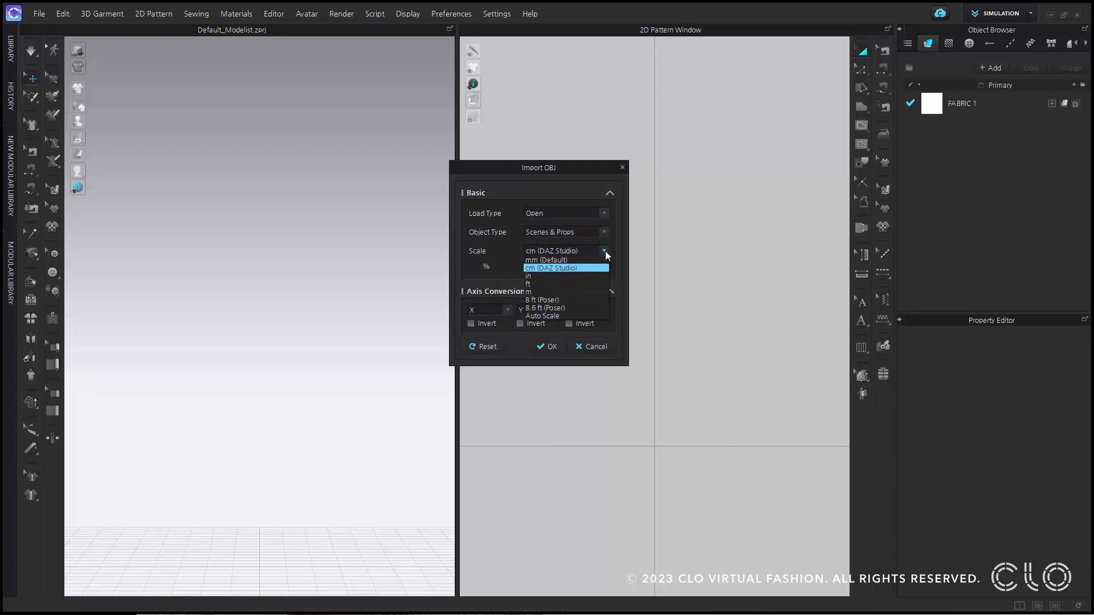
{"action": "left_click", "coordinate": [597, 267]}
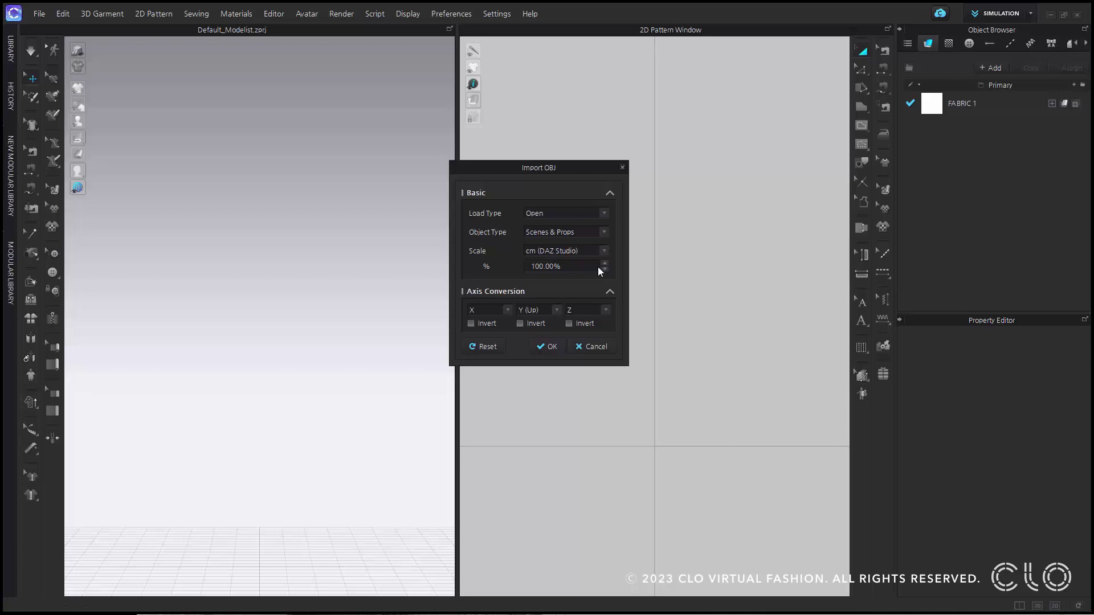
{"action": "left_click", "coordinate": [551, 346]}
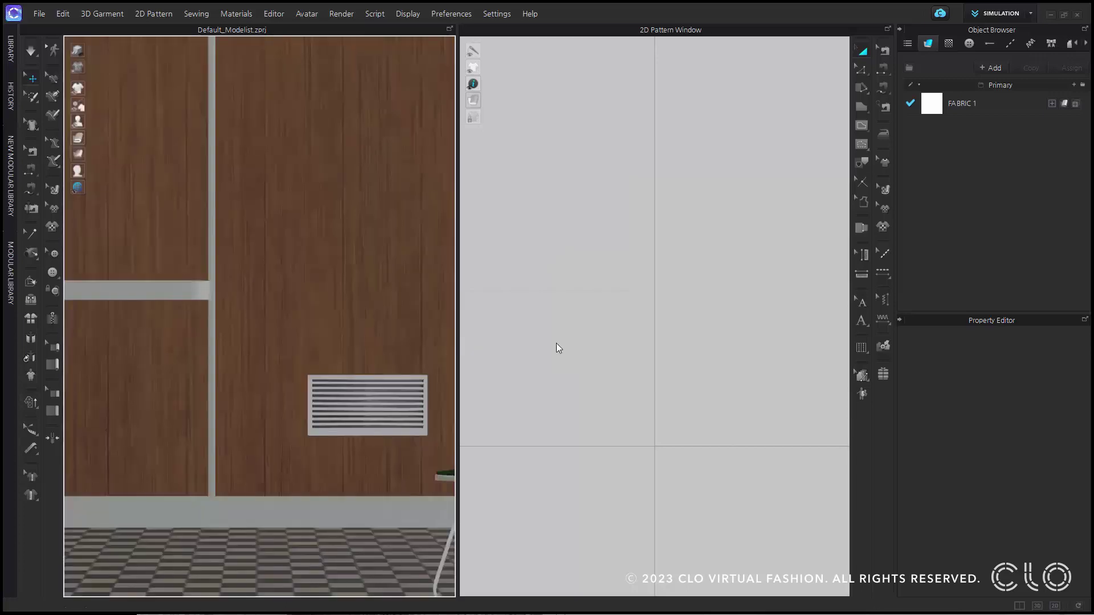
{"action": "scroll", "coordinate": [314, 398], "scroll_direction": "down", "scroll_amount": 5}
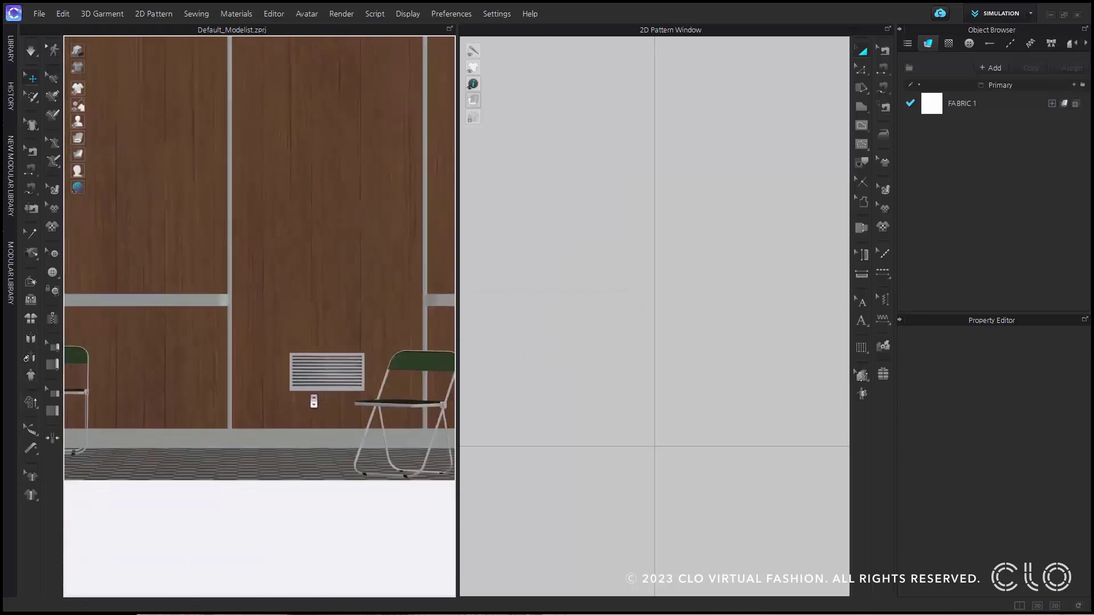
{"action": "scroll", "coordinate": [314, 402], "scroll_direction": "down", "scroll_amount": 3}
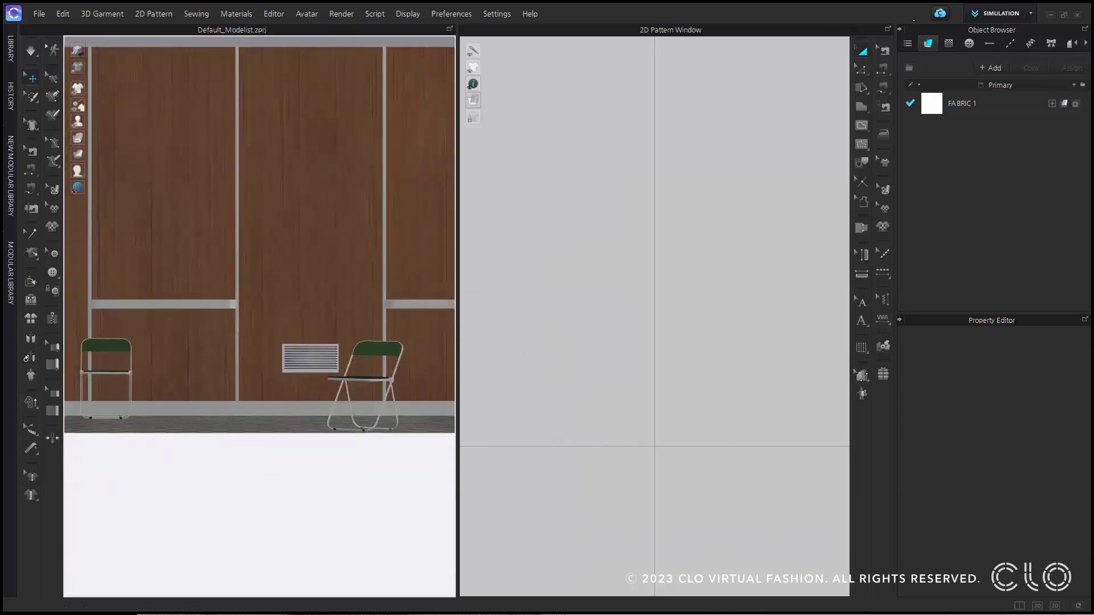
- List the imported object under Scene and Props in the object tree
{"action": "left_click", "coordinate": [909, 44]}
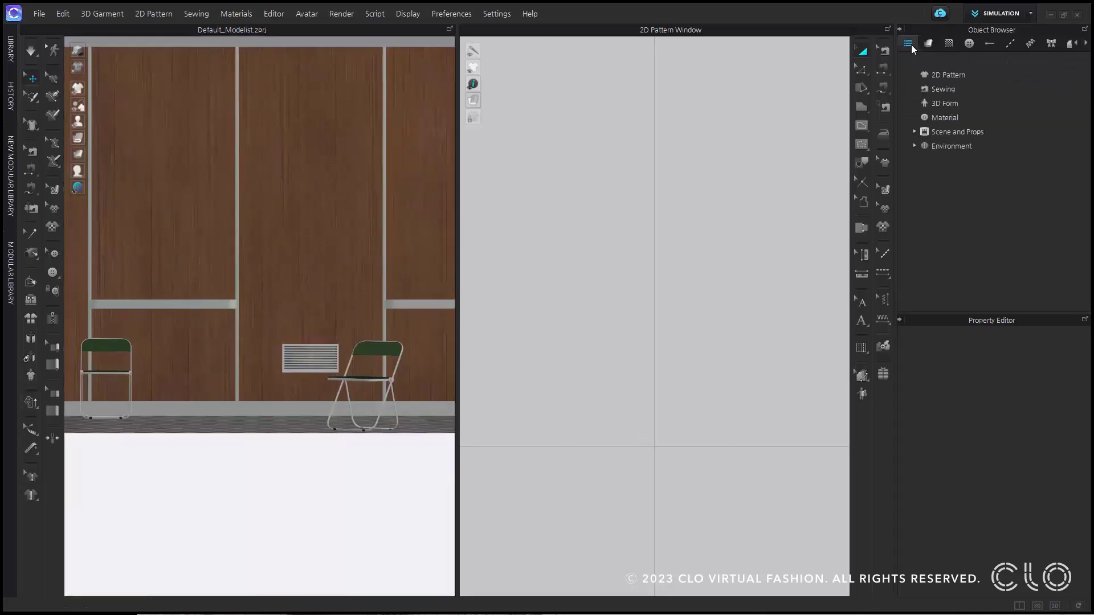
{"action": "left_click", "coordinate": [913, 135]}
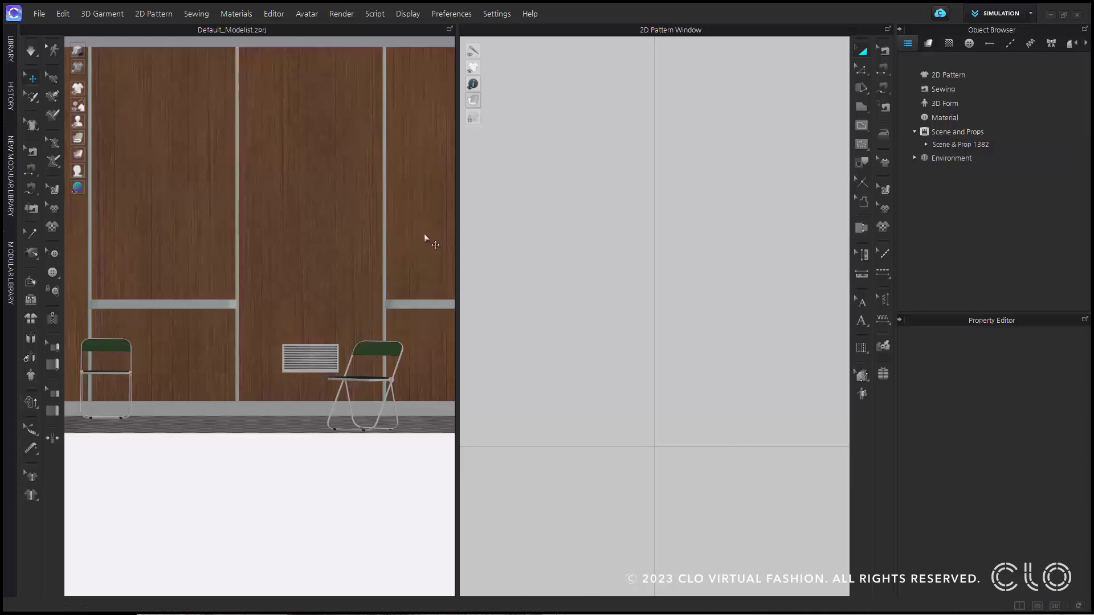
{"action": "middle_click_drag", "start_coordinate": [423, 233], "coordinate": [433, 269]}
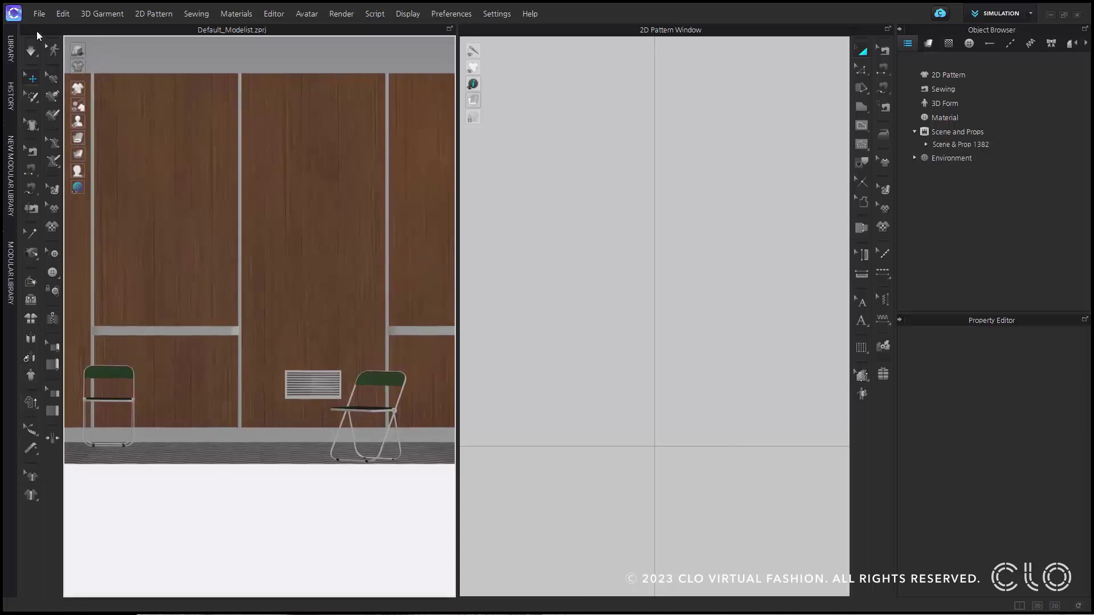
- Add the Smallpalmtree OBJ to the scene with load type Add, object type Scenes & Props and scale cm (DAZ Studio)
{"action": "left_click", "coordinate": [39, 14]}
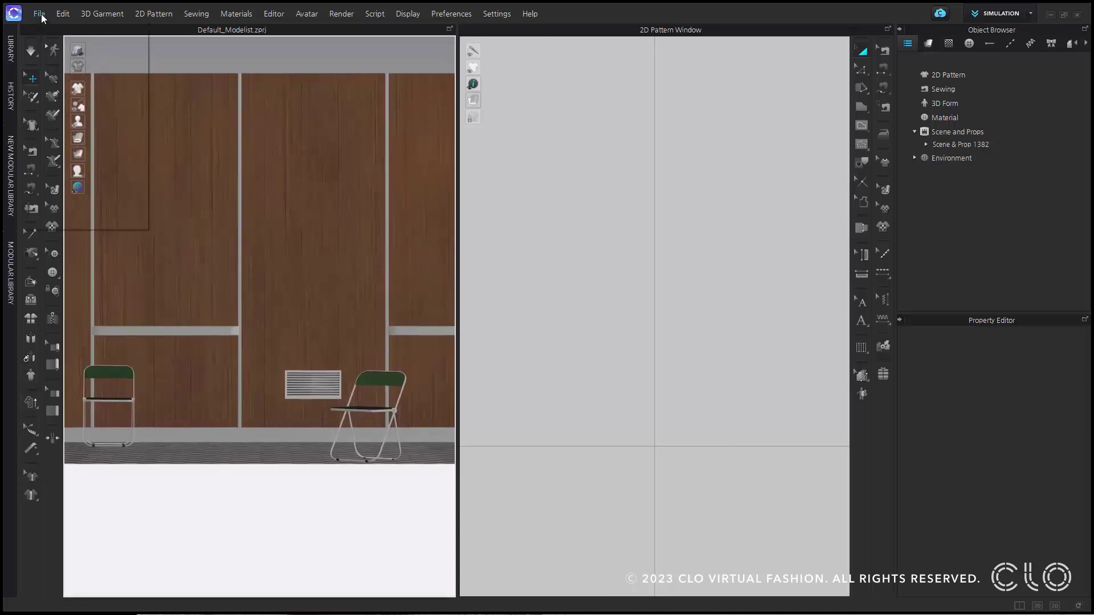
{"action": "mouse_move", "coordinate": [129, 131]}
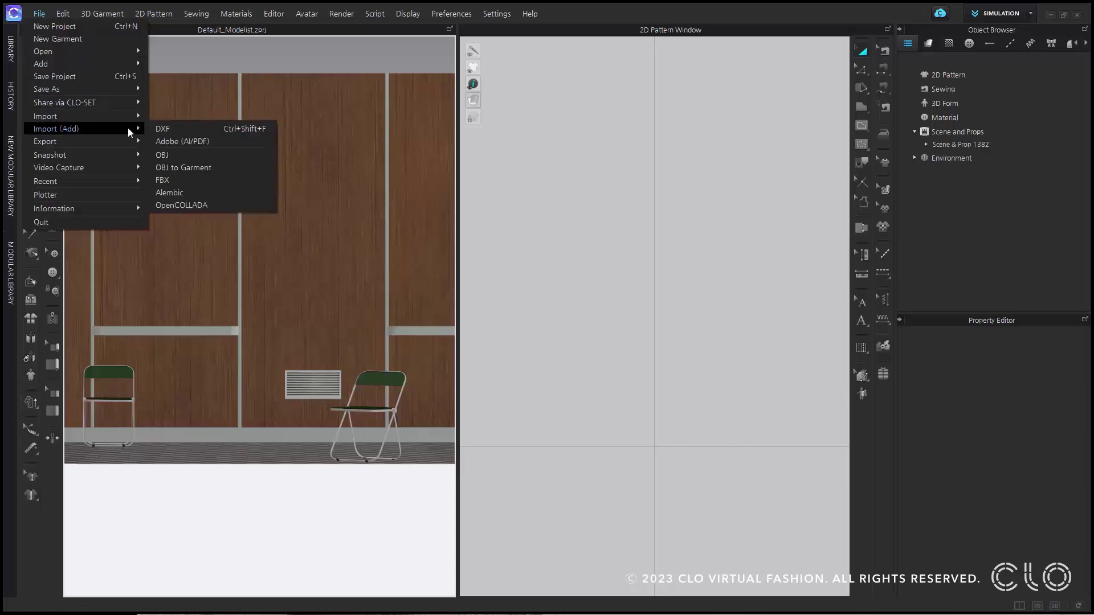
{"action": "left_click", "coordinate": [181, 154]}
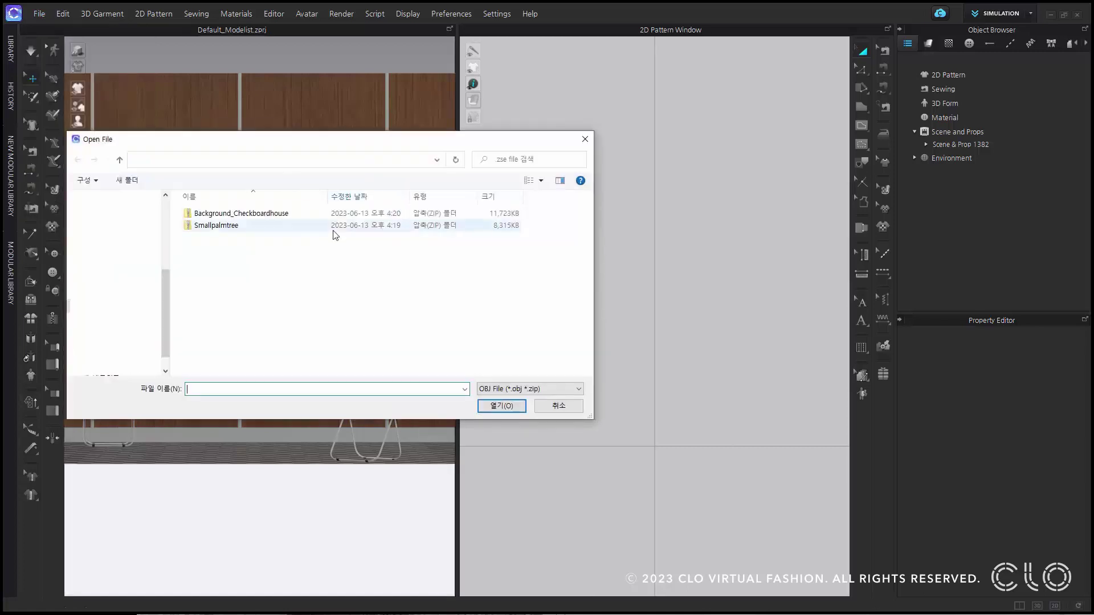
{"action": "left_click", "coordinate": [335, 226]}
{"action": "left_click", "coordinate": [500, 406]}
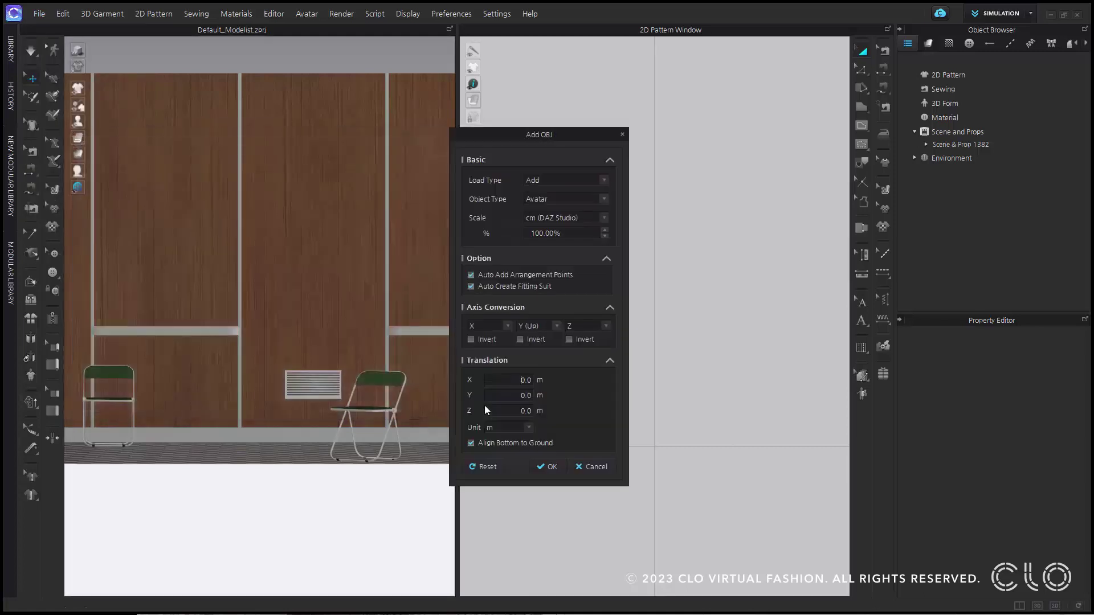
{"action": "left_click", "coordinate": [606, 198]}
{"action": "left_click", "coordinate": [602, 224]}
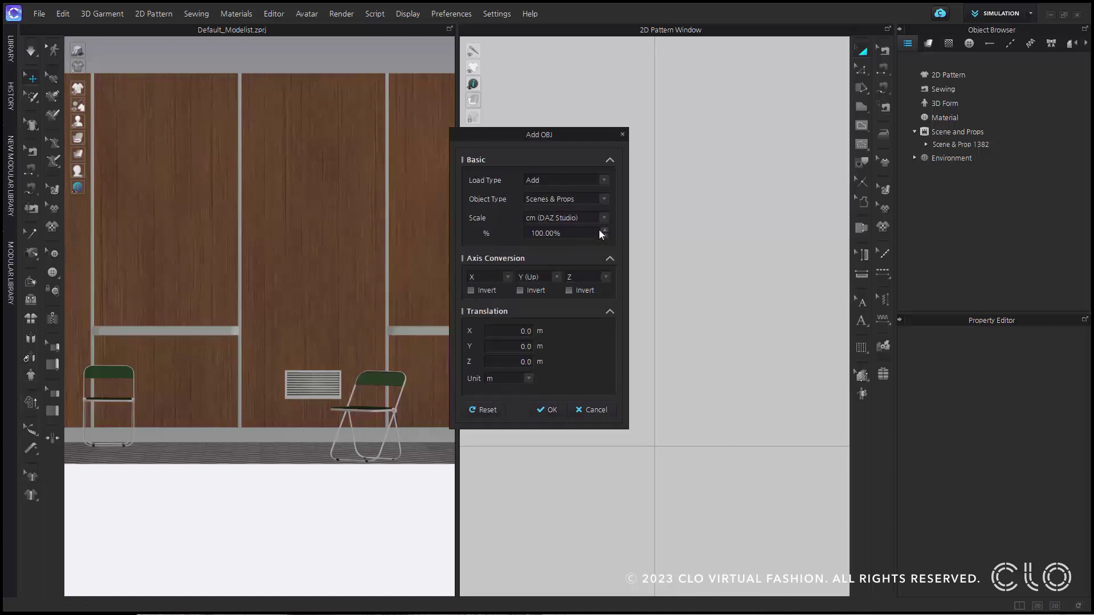
{"action": "left_click", "coordinate": [545, 410]}
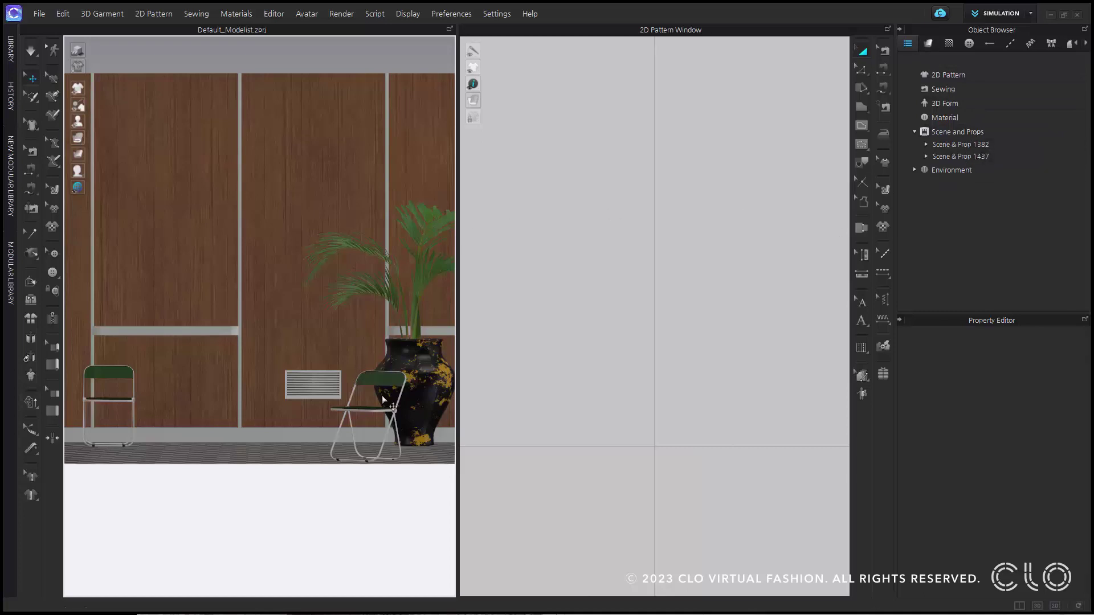
- Move the potted palm sideways along the red axis, away from the nearby folding chair
{"action": "middle_click_drag", "start_coordinate": [382, 399], "coordinate": [288, 425]}
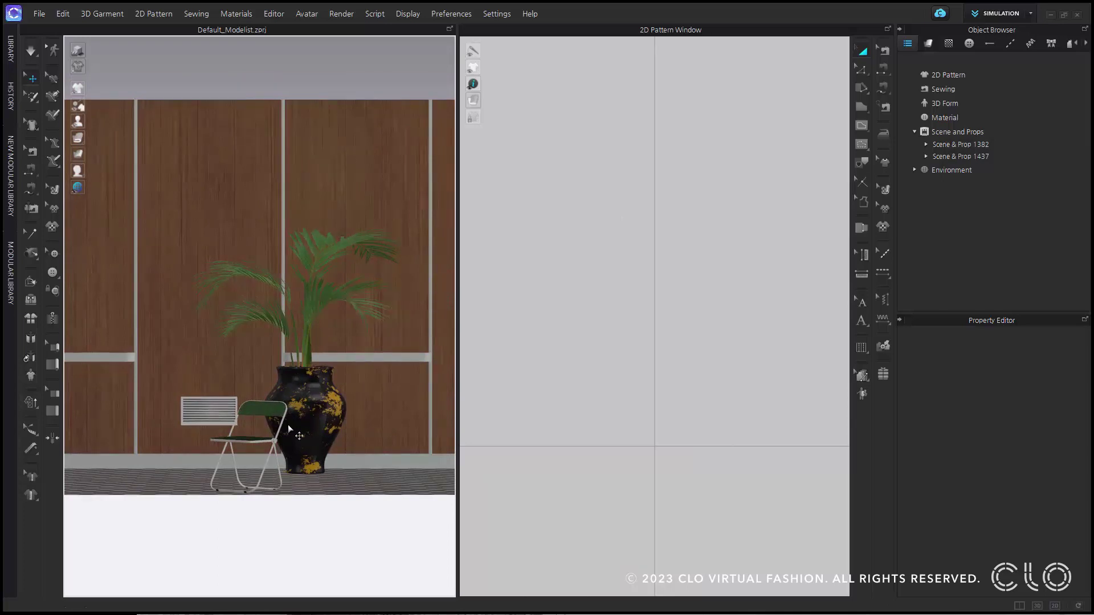
{"action": "left_click", "coordinate": [320, 422]}
{"action": "left_click_drag", "start_coordinate": [368, 422], "coordinate": [391, 422]}
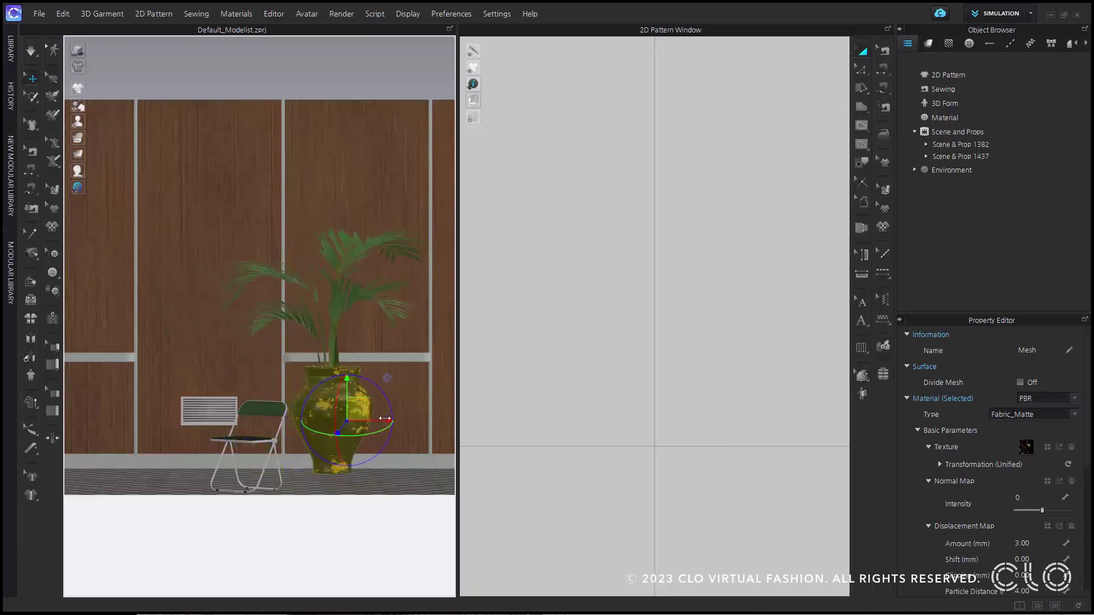
{"action": "scroll", "coordinate": [271, 442], "scroll_direction": "up", "scroll_amount": 3}
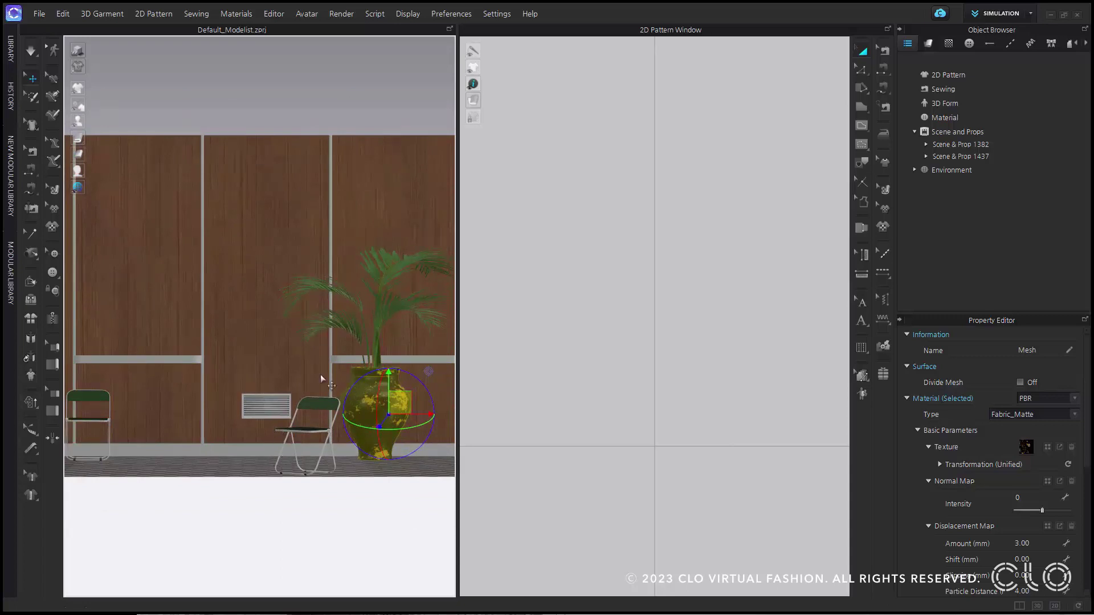
- Open the Render window and apply the Checkboardhouse light preset to the scene
{"action": "left_click", "coordinate": [335, 13]}
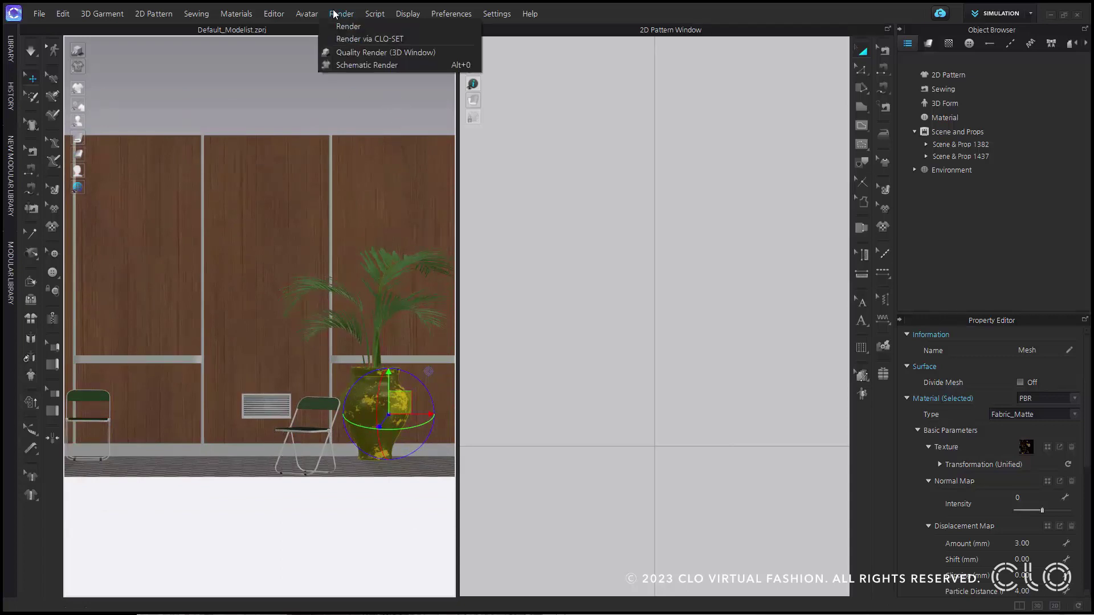
{"action": "left_click", "coordinate": [353, 29]}
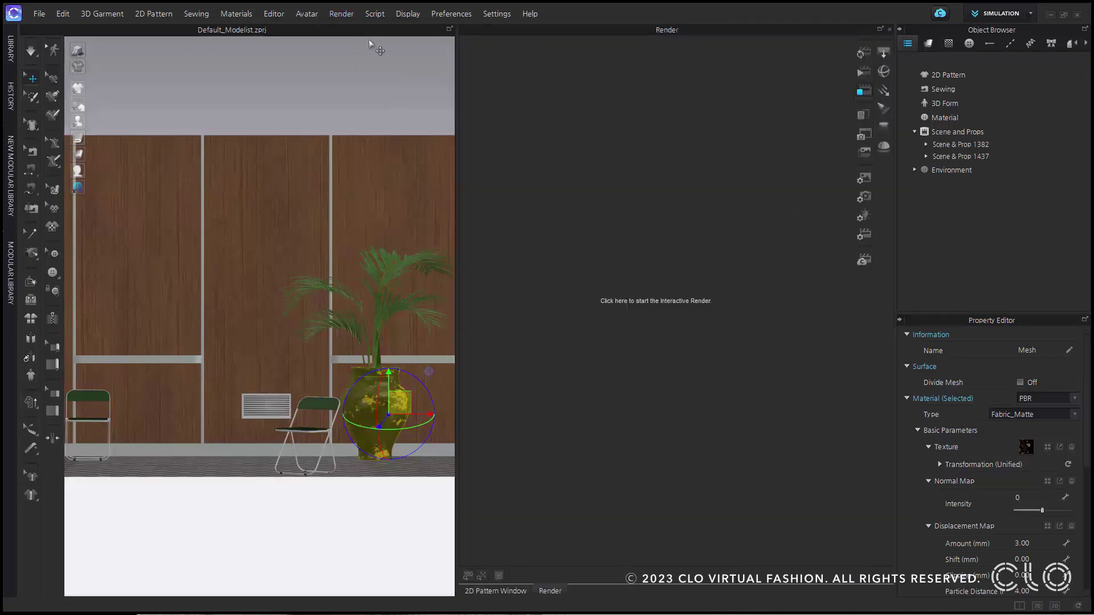
{"action": "left_click", "coordinate": [863, 218]}
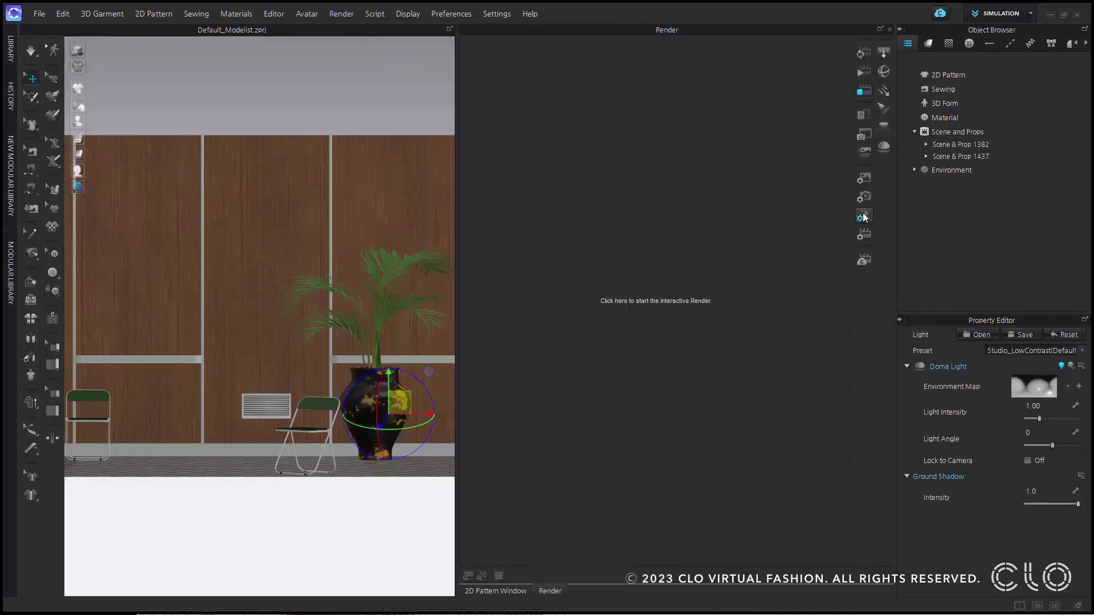
{"action": "left_click", "coordinate": [1082, 351]}
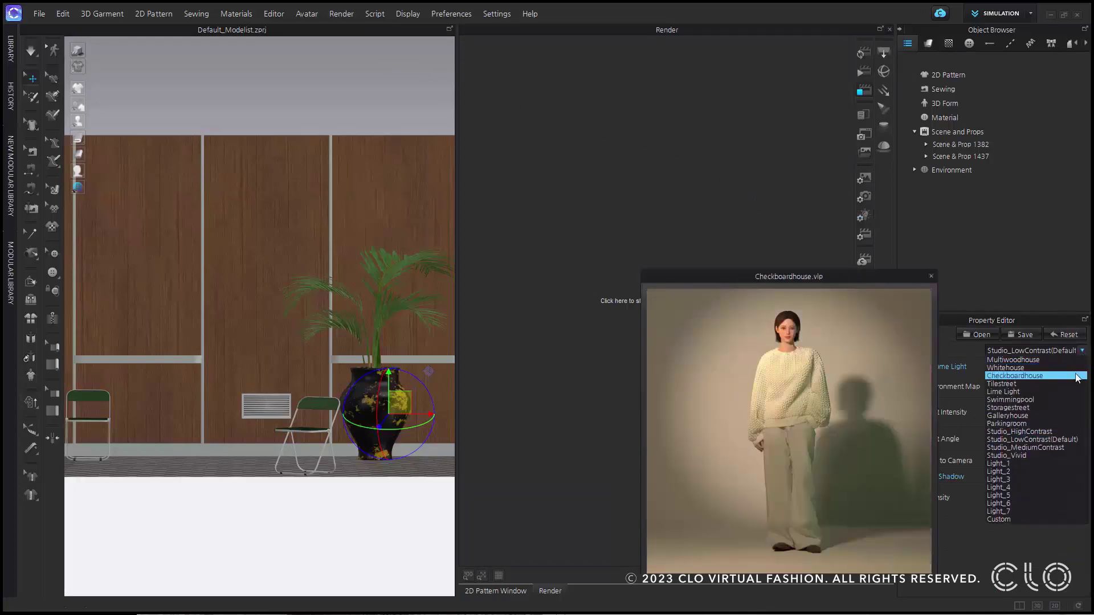
{"action": "left_click", "coordinate": [1078, 376]}
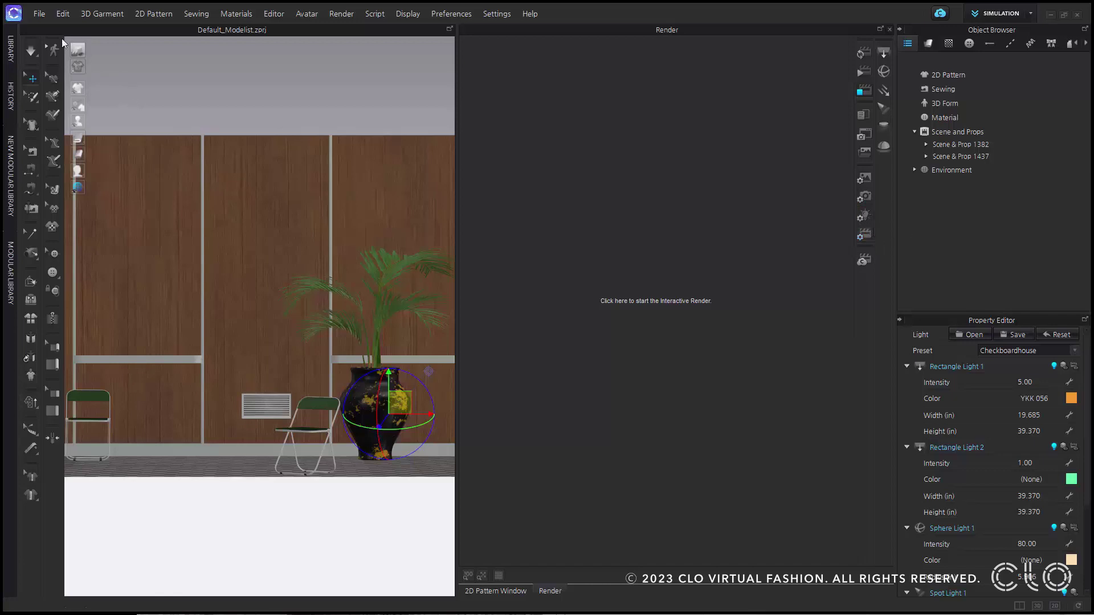
- Save the room, palm tree and lighting as a Scene and Props file named Background
{"action": "left_click", "coordinate": [39, 14]}
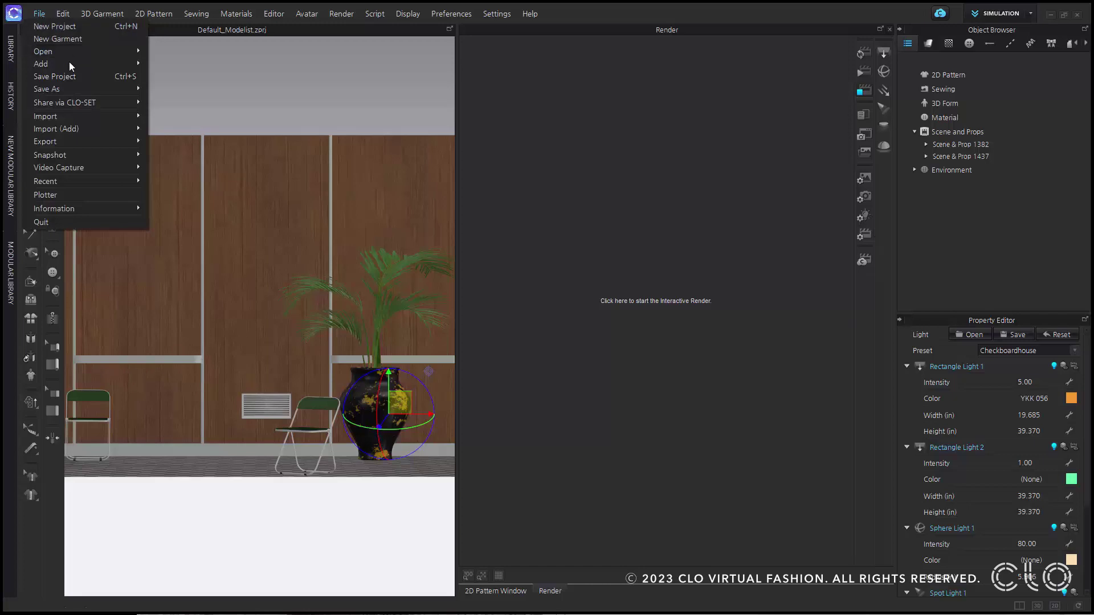
{"action": "mouse_move", "coordinate": [71, 65]}
{"action": "mouse_move", "coordinate": [91, 85]}
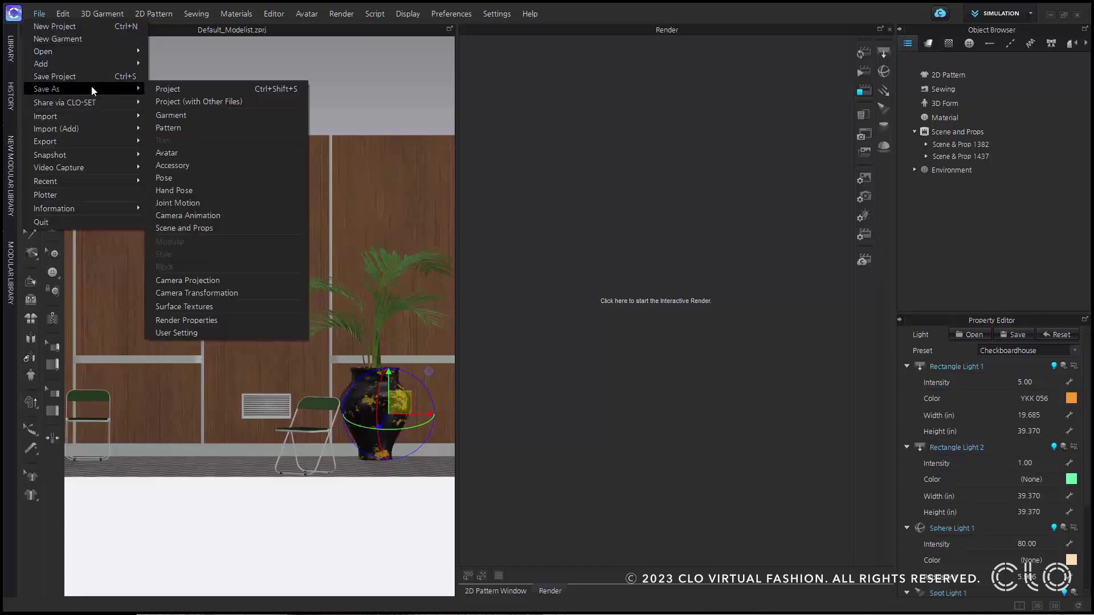
{"action": "left_click", "coordinate": [211, 230]}
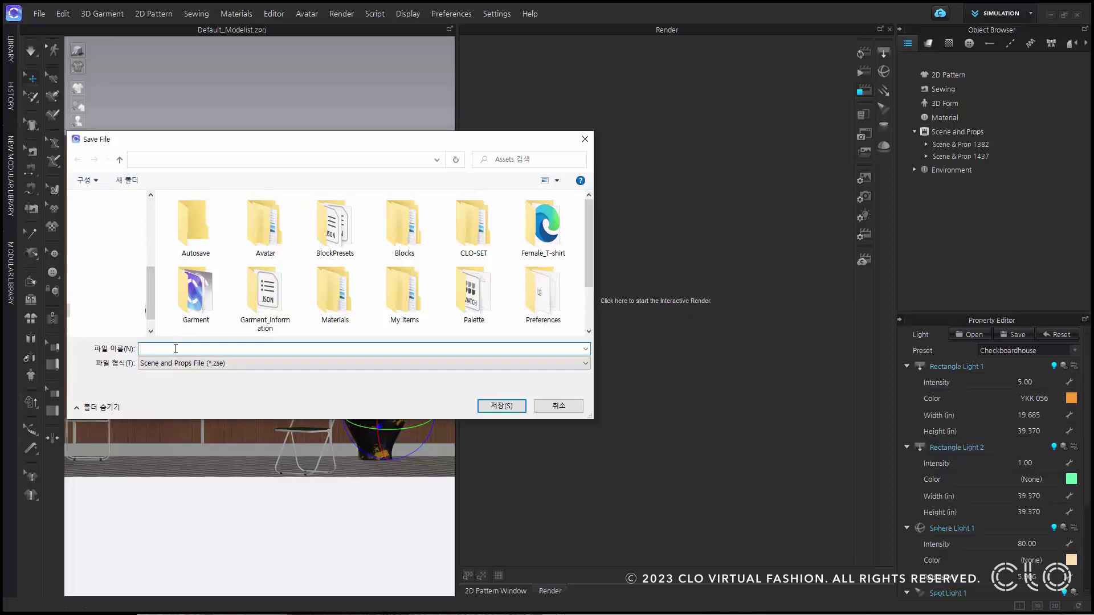
{"action": "type", "text": "Background"}
{"action": "left_click", "coordinate": [487, 408]}
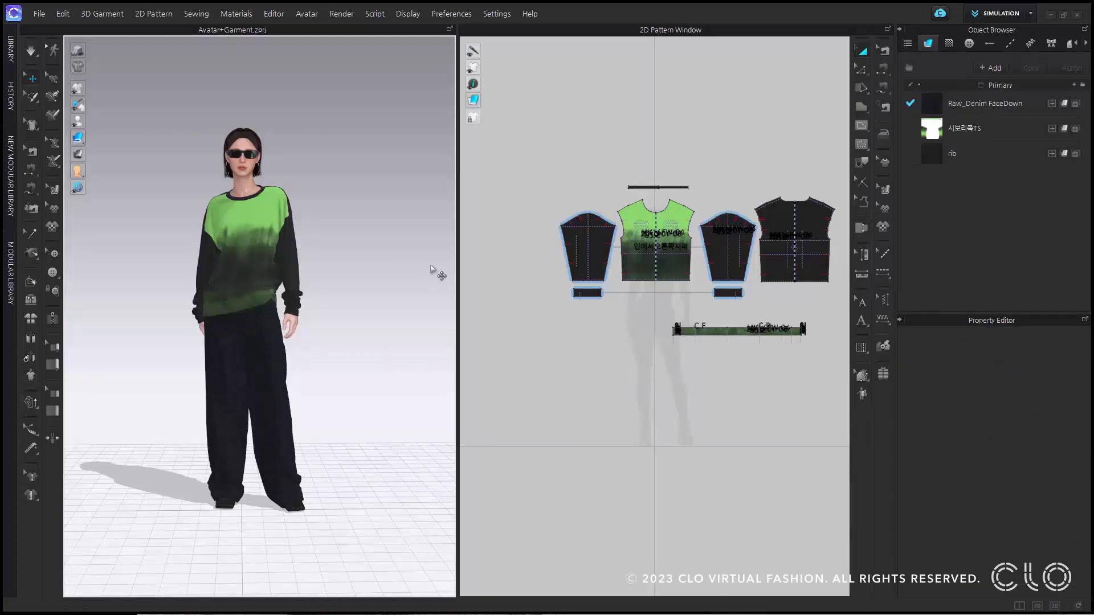
- Add Background.zse to the Avatar+Garment project with load type Add, including both Scene and Props and Render Properties
{"action": "left_click", "coordinate": [39, 13]}
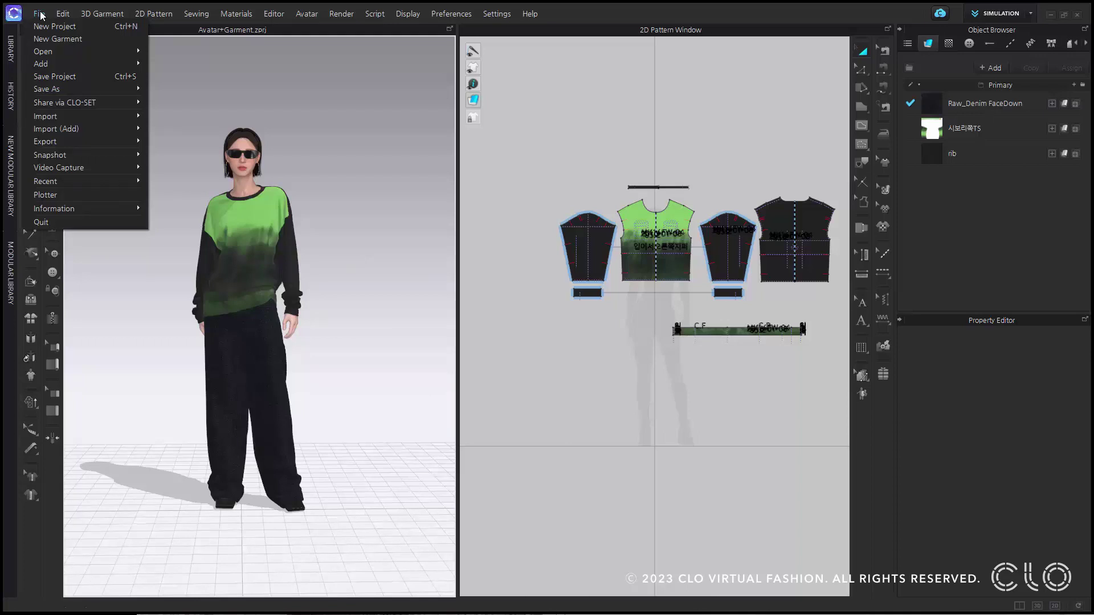
{"action": "mouse_move", "coordinate": [63, 66]}
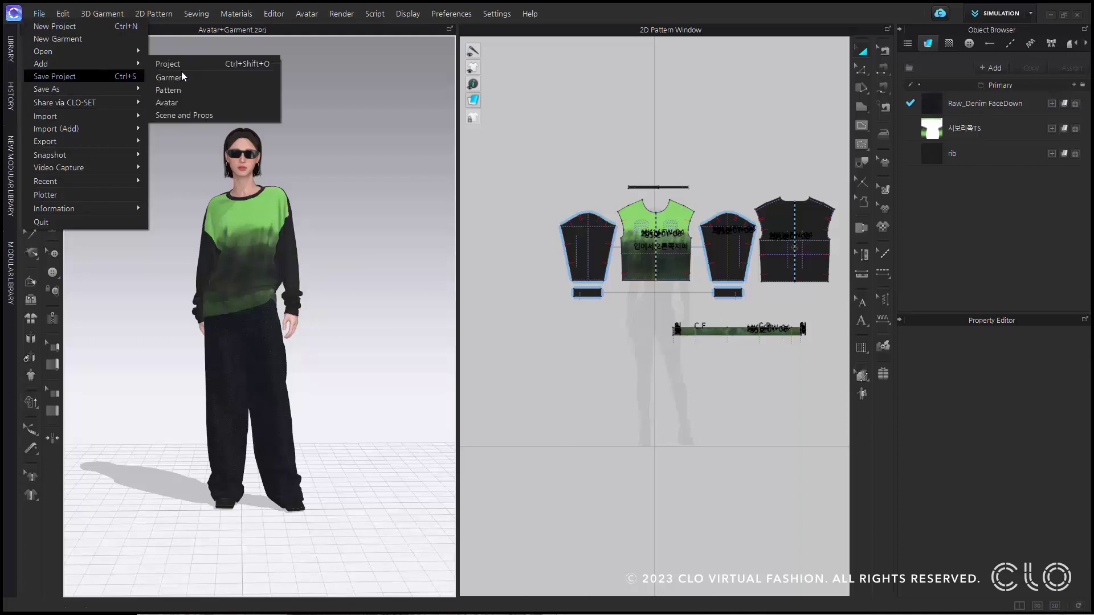
{"action": "left_click", "coordinate": [210, 117]}
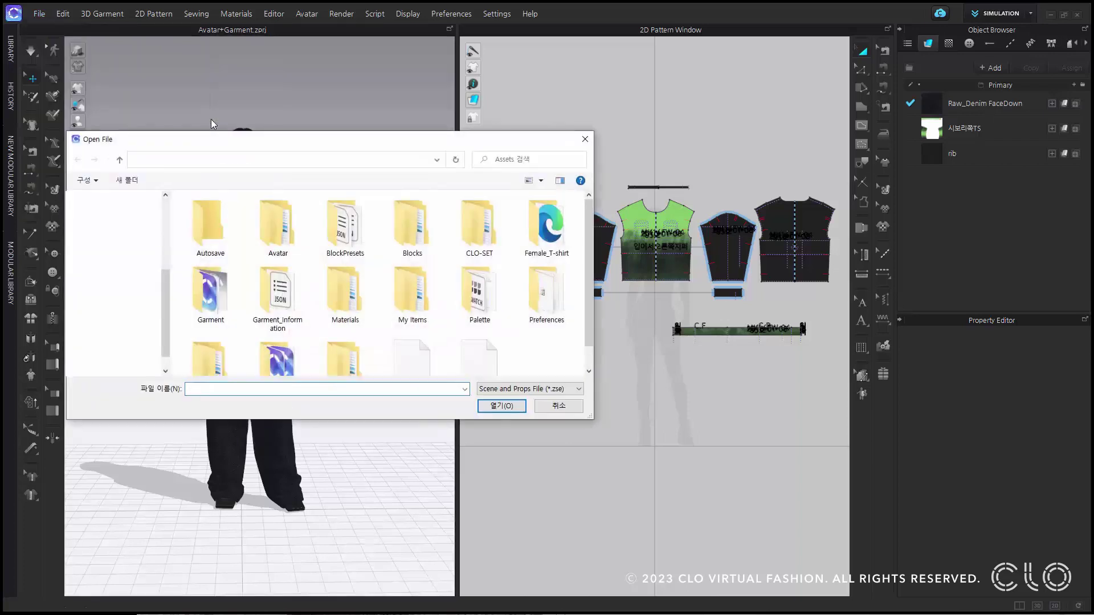
{"action": "scroll", "coordinate": [343, 300], "scroll_direction": "down", "scroll_amount": 1}
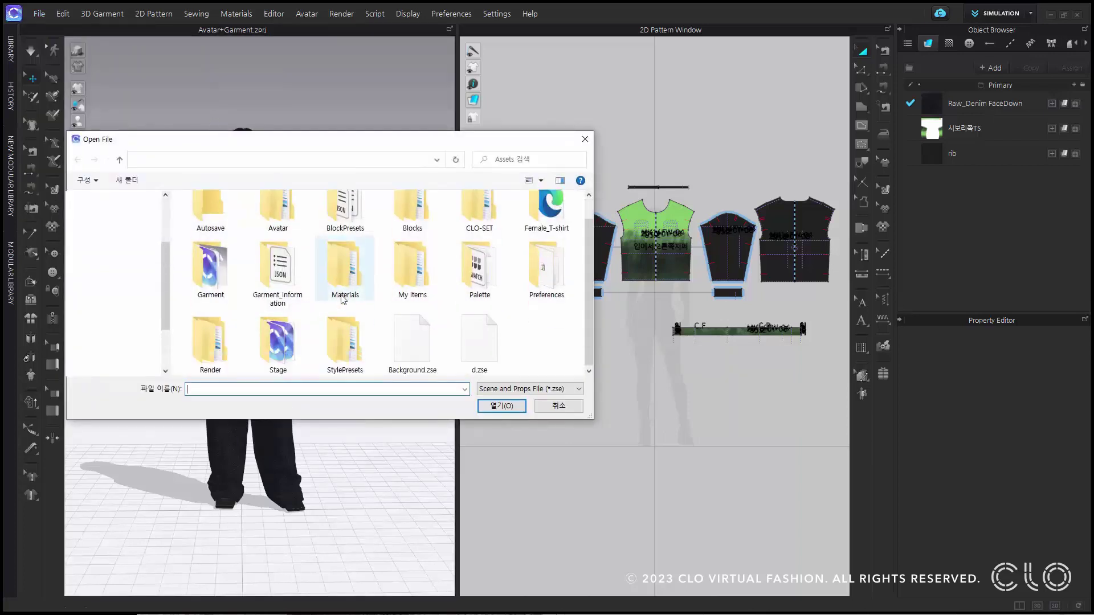
{"action": "left_click", "coordinate": [422, 355]}
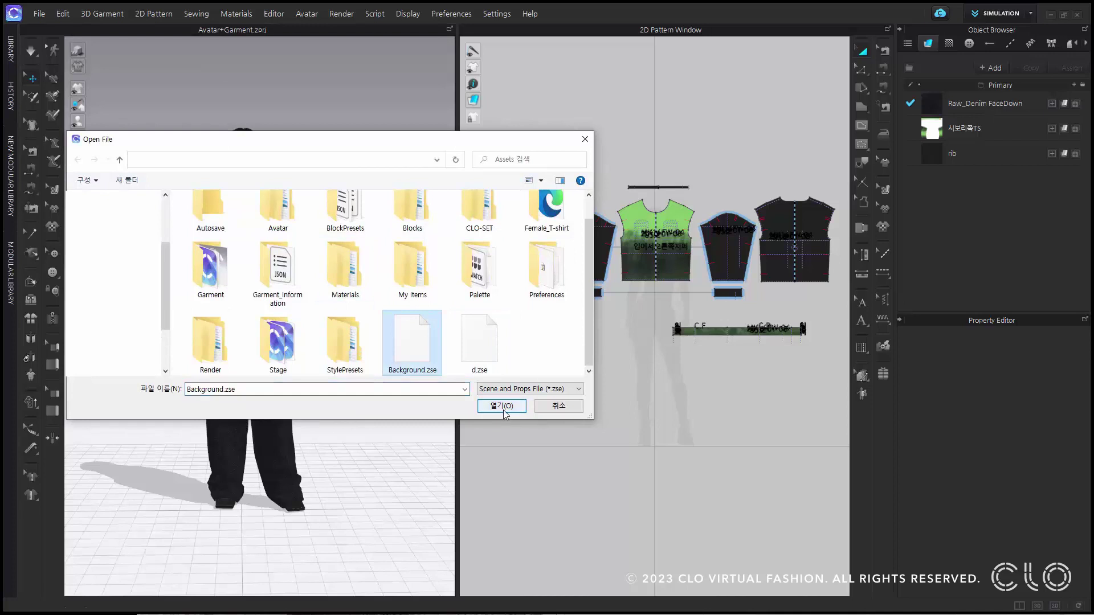
{"action": "left_click", "coordinate": [503, 407]}
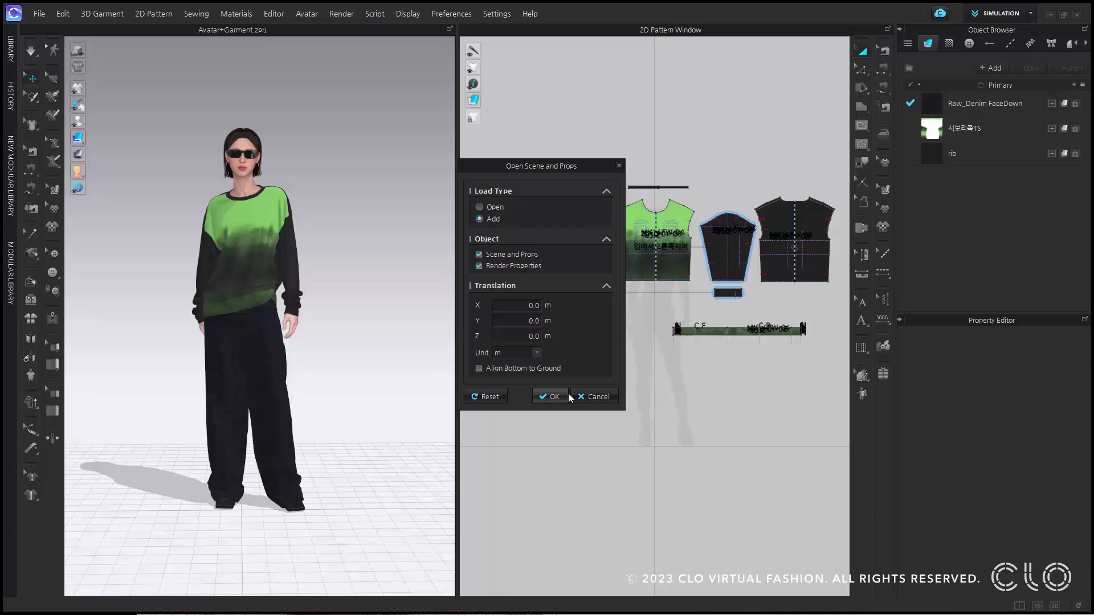
{"action": "left_click", "coordinate": [561, 399]}
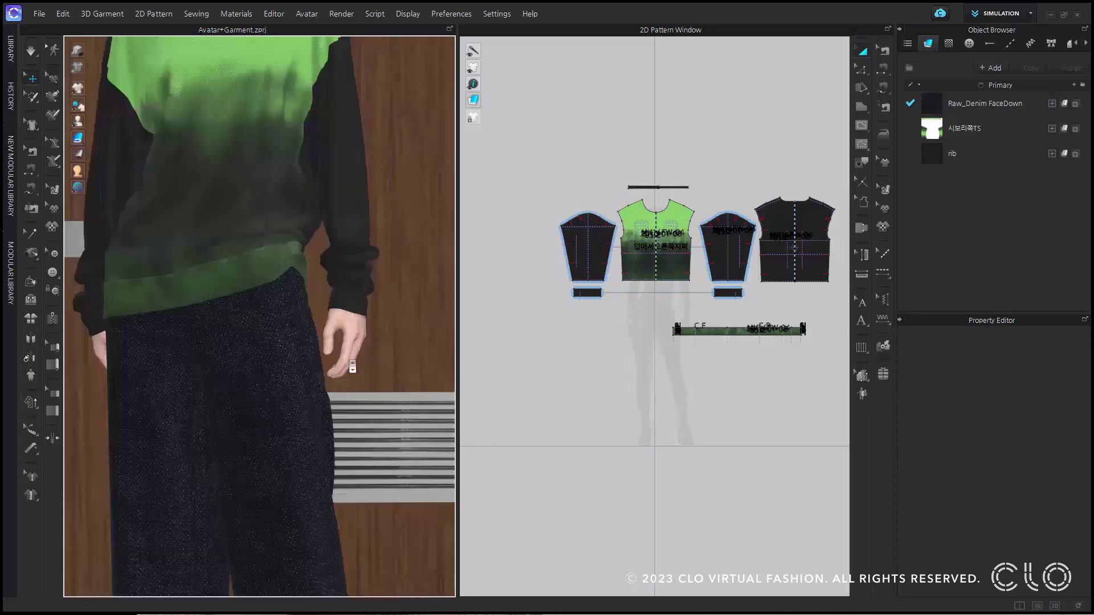
{"action": "scroll", "coordinate": [352, 367], "scroll_direction": "down", "scroll_amount": 5}
{"action": "scroll", "coordinate": [352, 366], "scroll_direction": "down", "scroll_amount": 3}
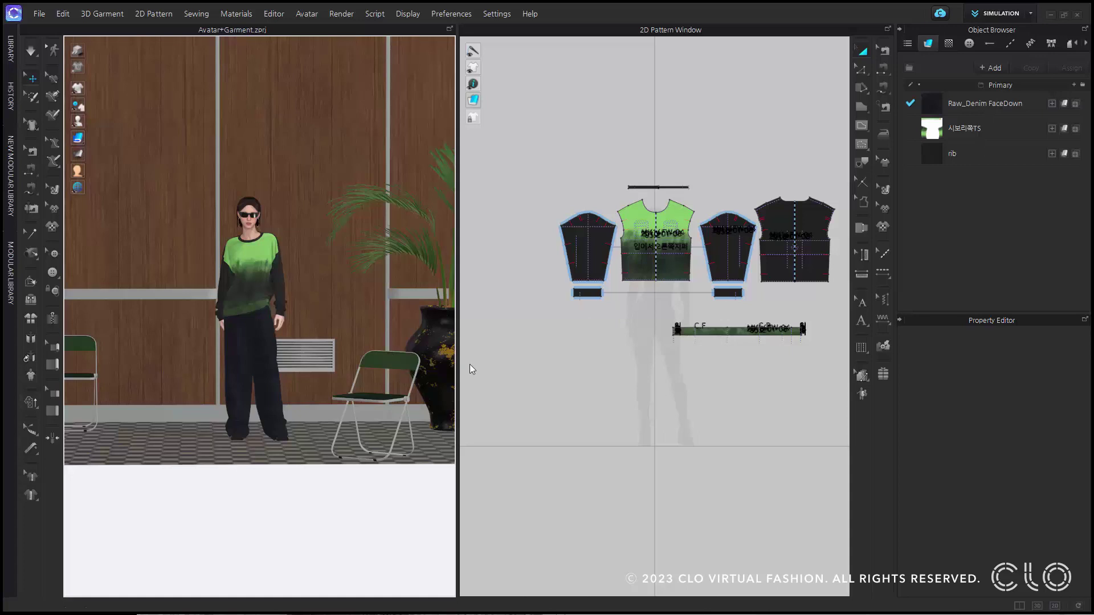
- Inspect the added scene and props in the object tree and select the plant pot and wooden wall in the 3D scene
{"action": "left_click", "coordinate": [905, 48]}
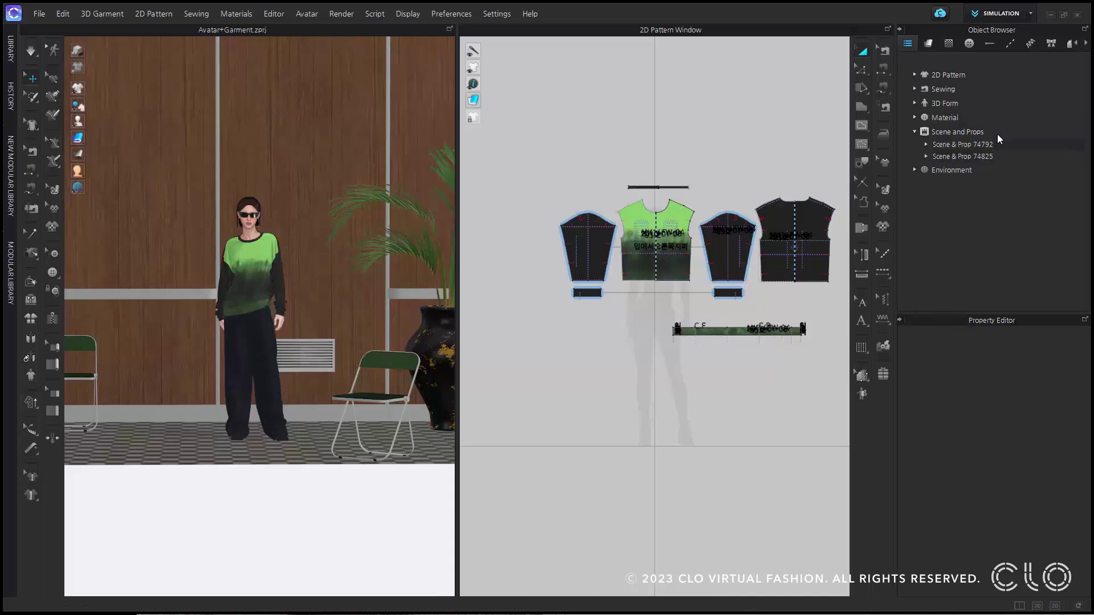
{"action": "left_click", "coordinate": [402, 360]}
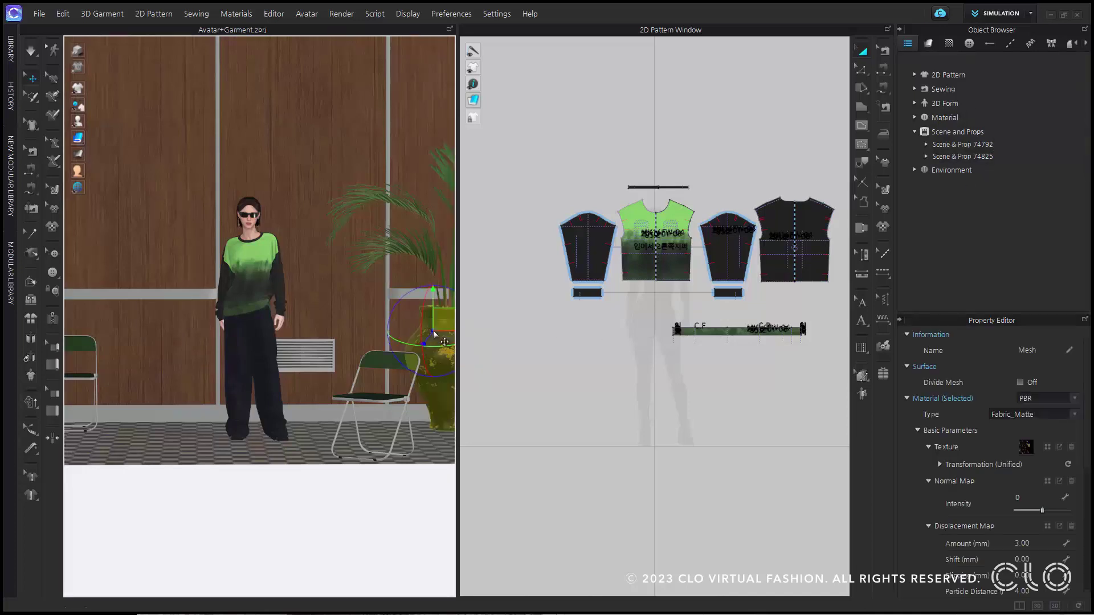
{"action": "scroll", "coordinate": [402, 360], "scroll_direction": "down", "scroll_amount": 1}
{"action": "left_click_drag", "start_coordinate": [429, 342], "coordinate": [420, 341]}
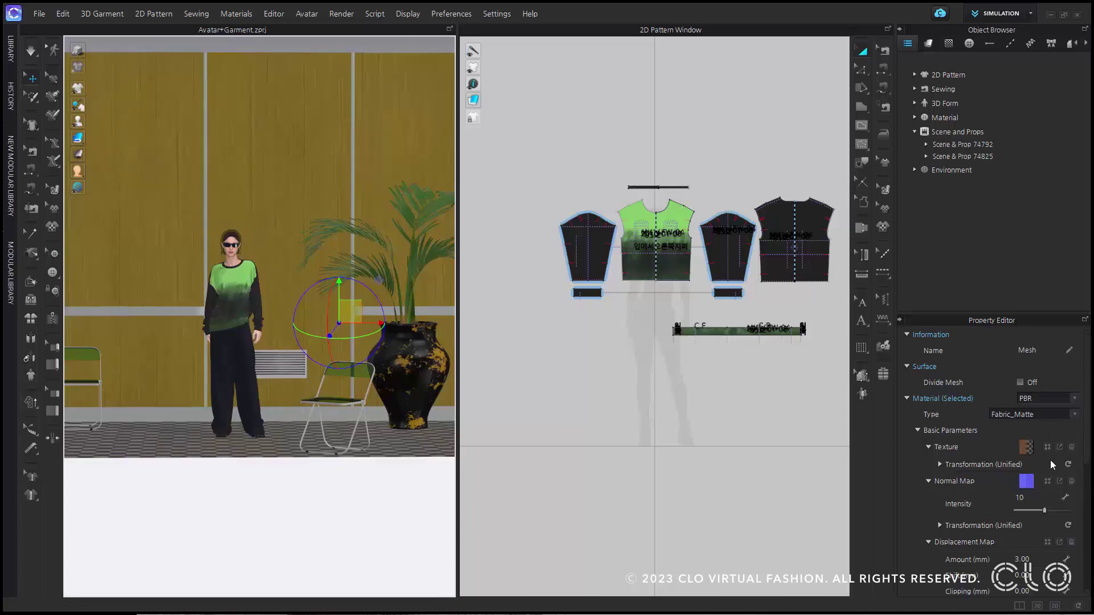
- Open the Render window and check the light properties loaded with the background scene
{"action": "left_click", "coordinate": [342, 13]}
{"action": "left_click", "coordinate": [350, 30]}
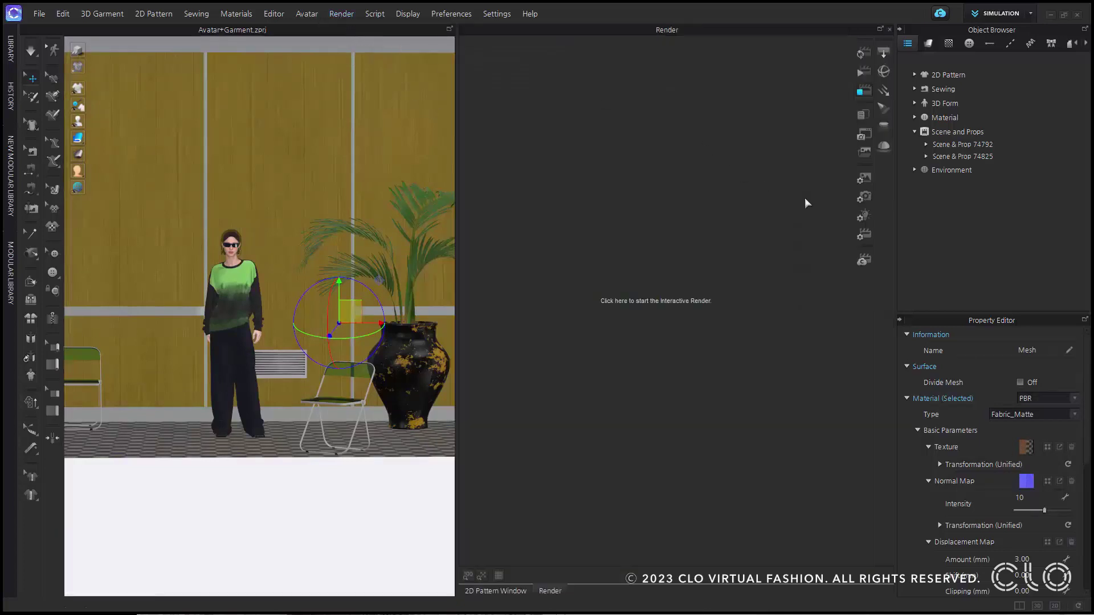
{"action": "left_click", "coordinate": [862, 217]}
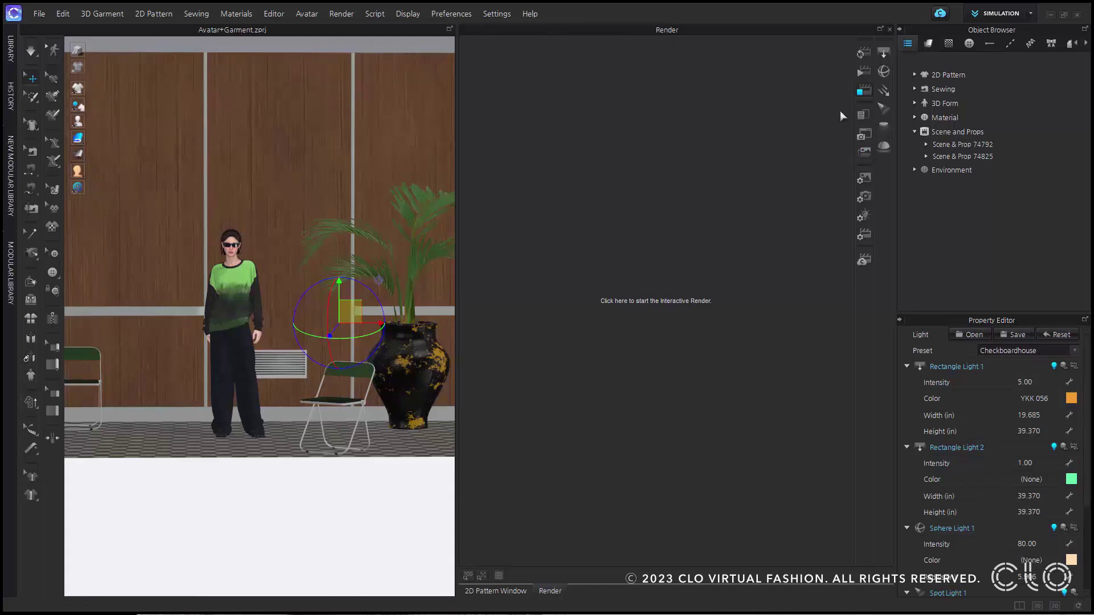
{"action": "scroll", "coordinate": [299, 322], "scroll_direction": "up", "scroll_amount": 4}
{"action": "scroll", "coordinate": [302, 326], "scroll_direction": "up", "scroll_amount": 3}
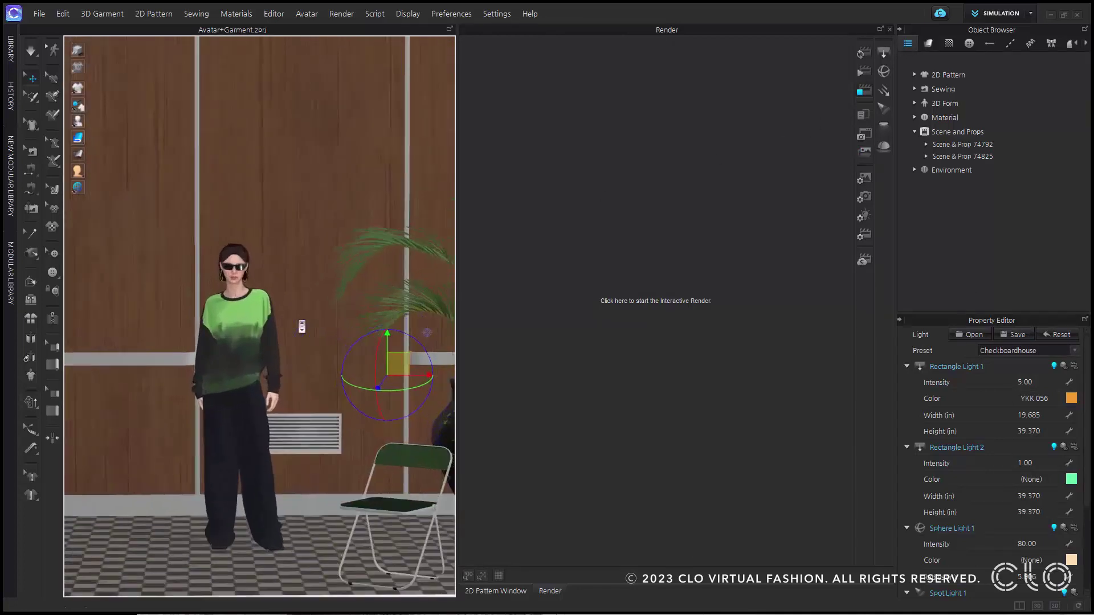